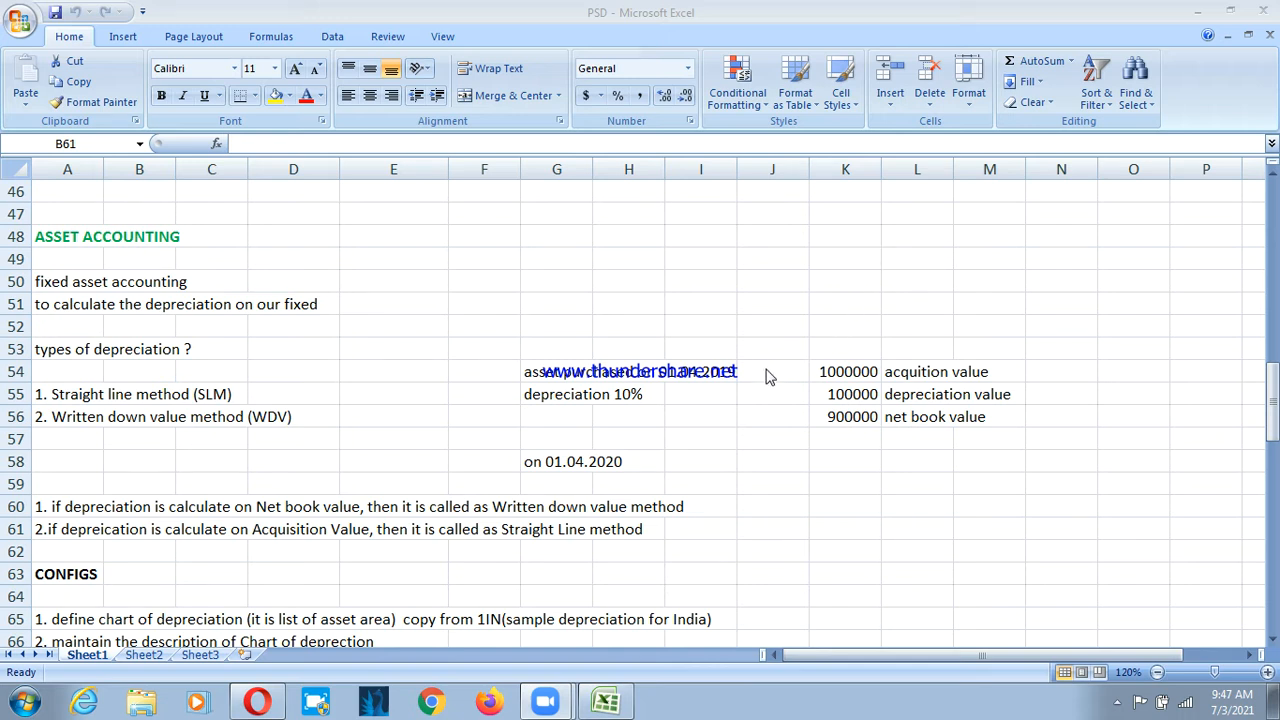
Review the ASSET ACCOUNTING notes on fixed asset accounting and the two types of depreciation
click(150, 239)
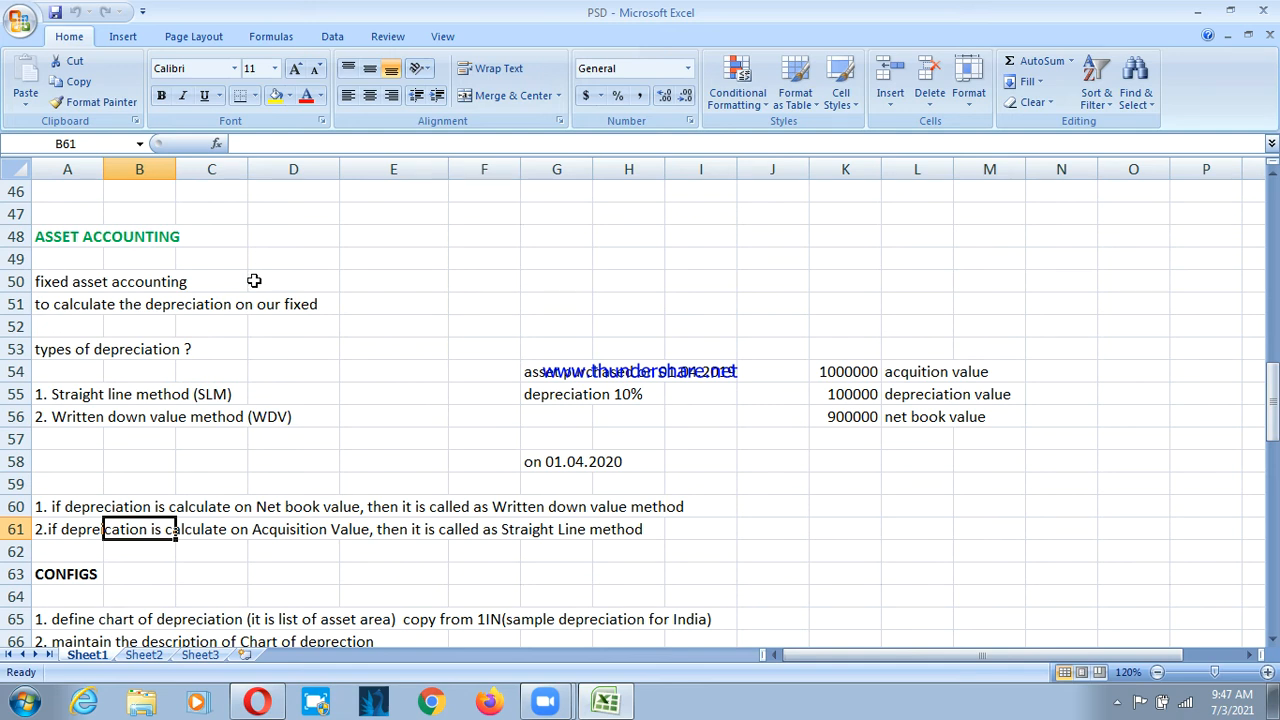
scroll(298, 392, up, 3)
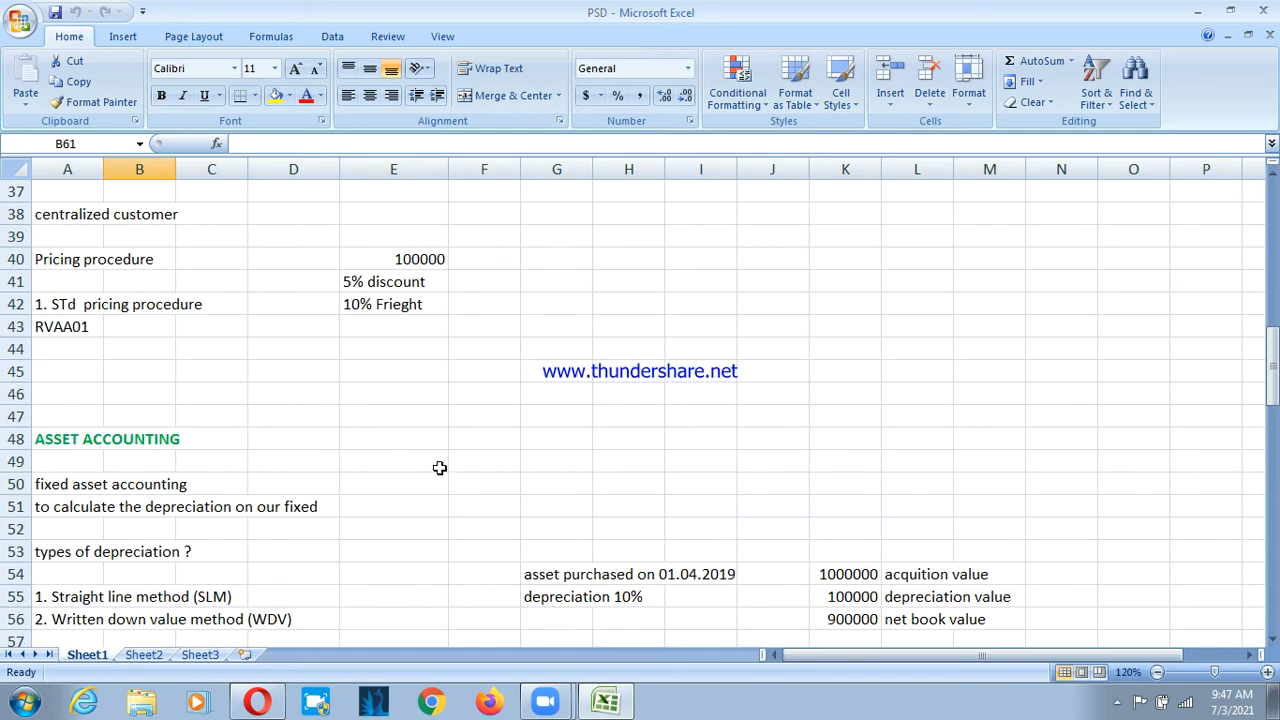
scroll(439, 468, up, 4)
scroll(383, 429, up, 1)
scroll(349, 429, down, 6)
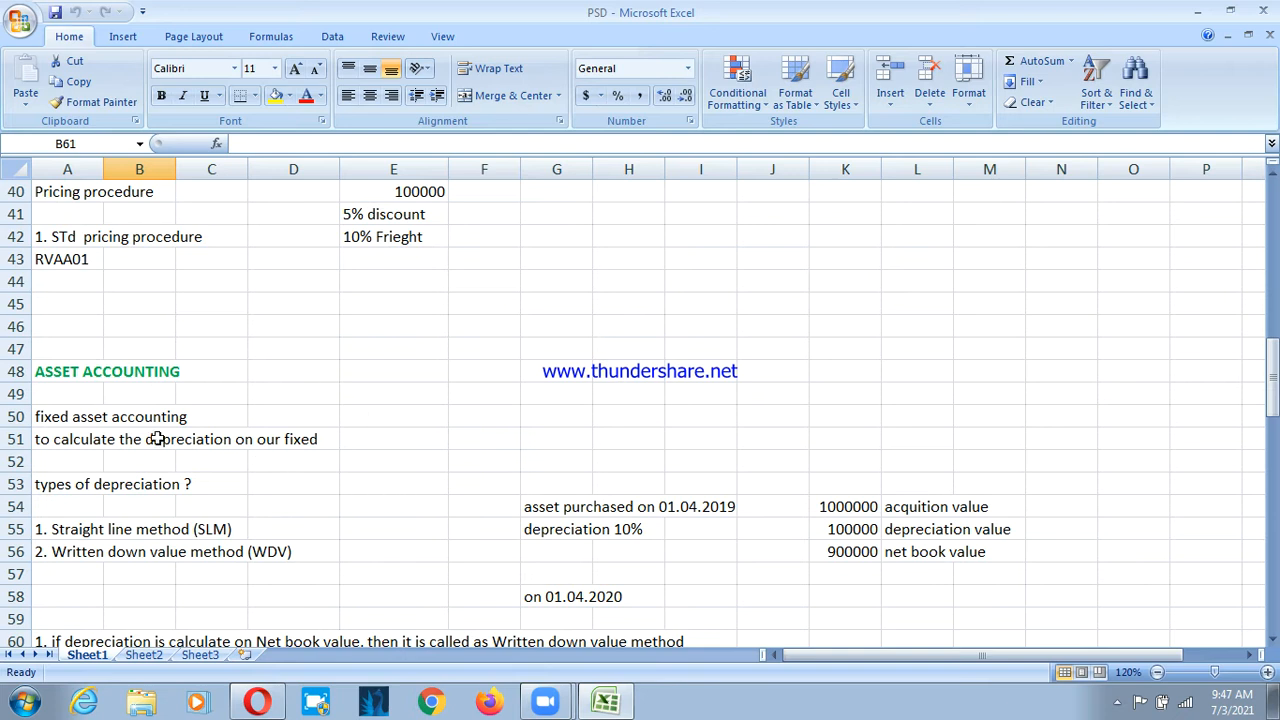
click(90, 415)
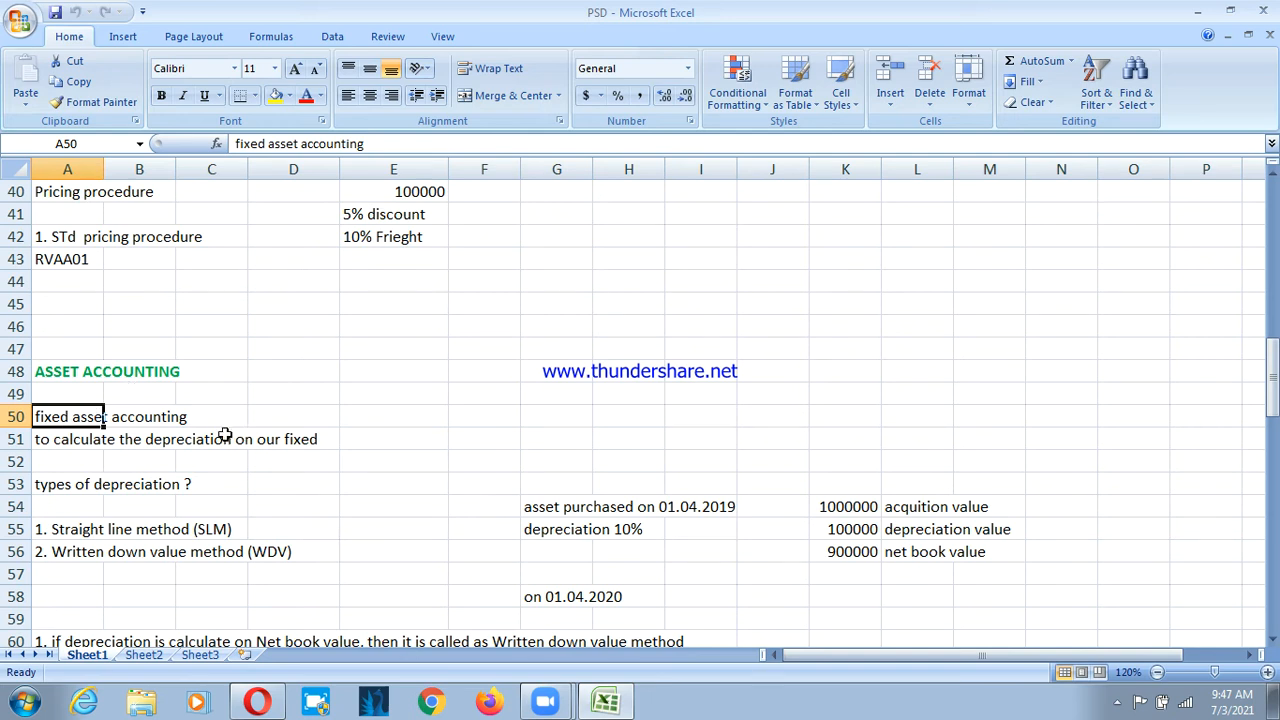
click(68, 376)
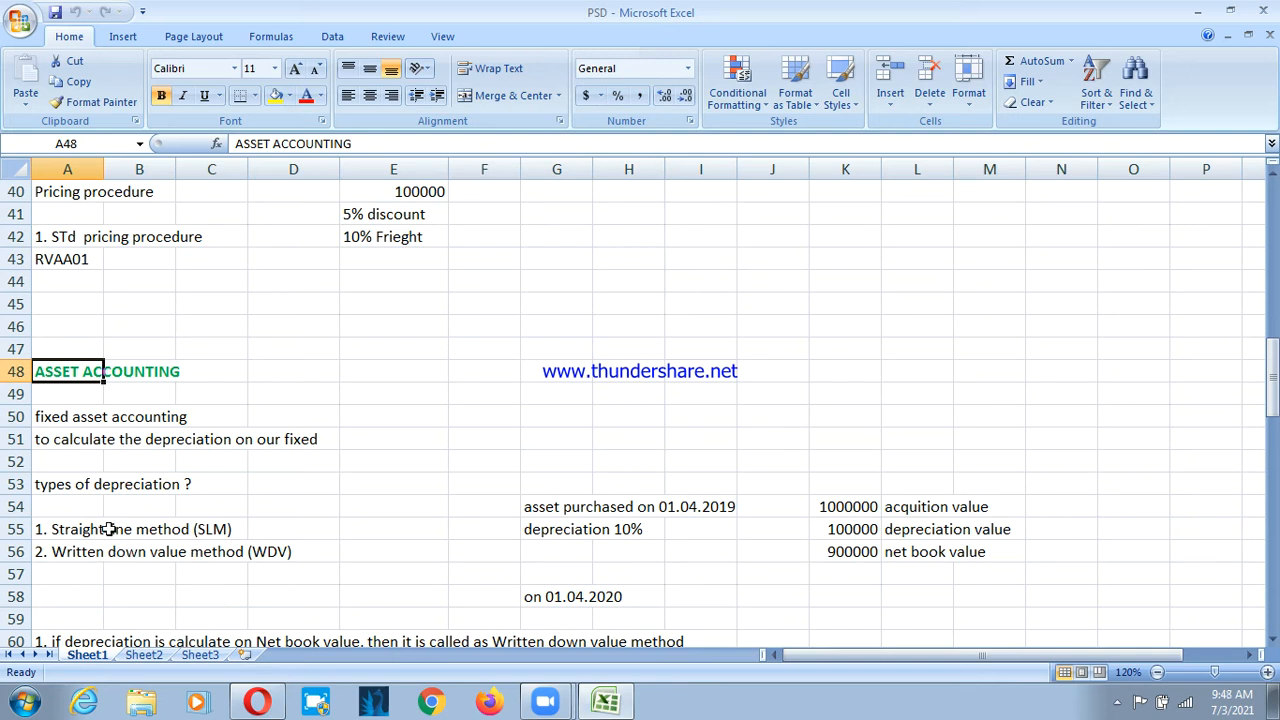
click(116, 486)
click(63, 541)
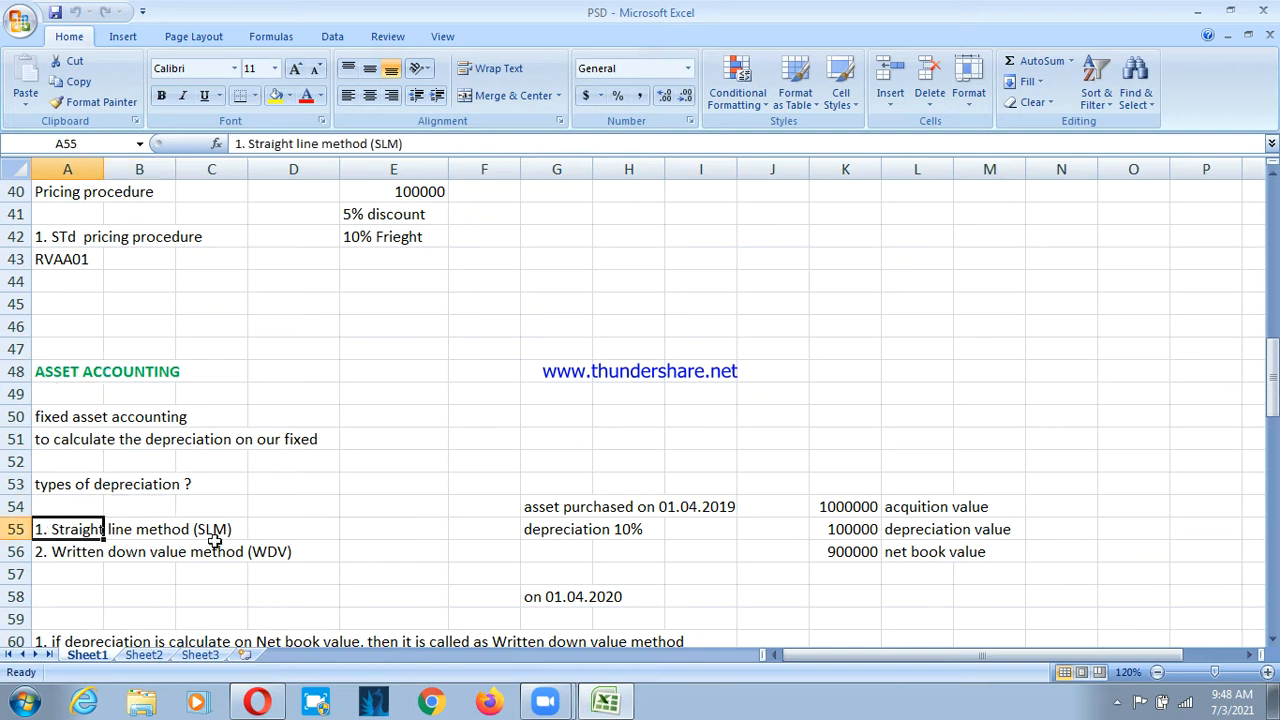
click(82, 557)
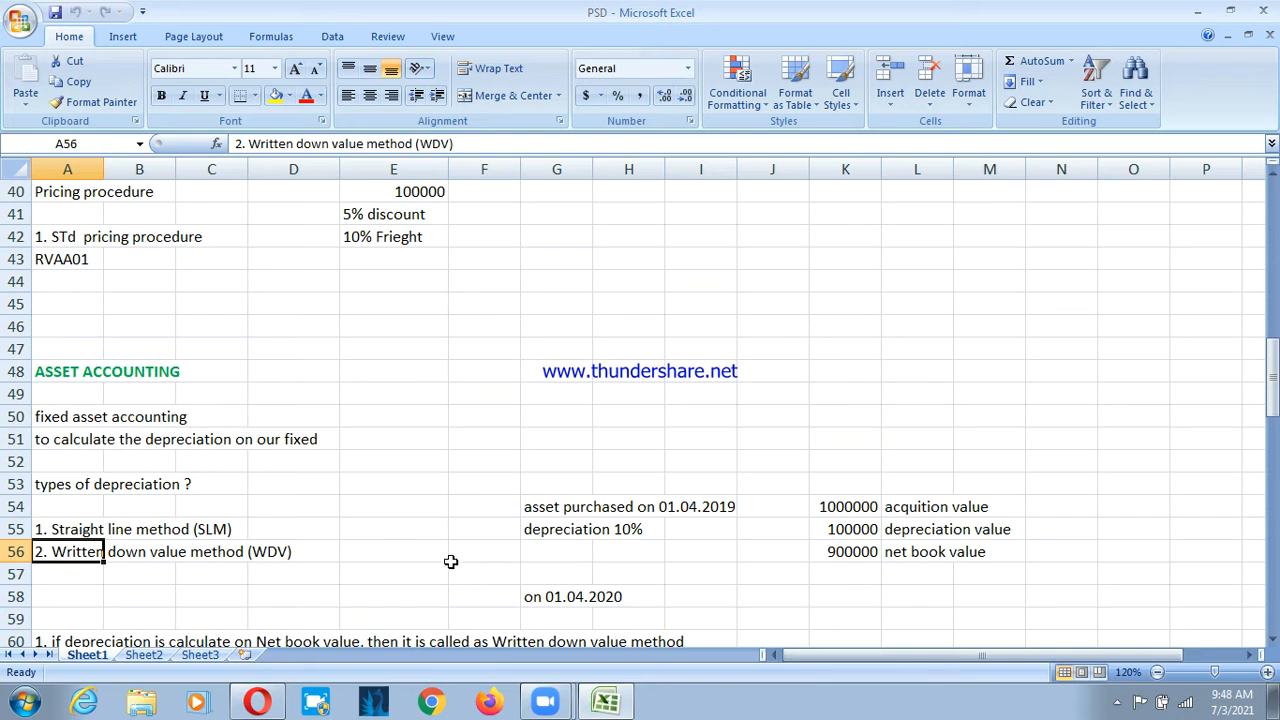
Examine the worked depreciation example, covering the purchase date, depreciation rate, acquisition value, net book value and following year's date
scroll(451, 562, down, 1)
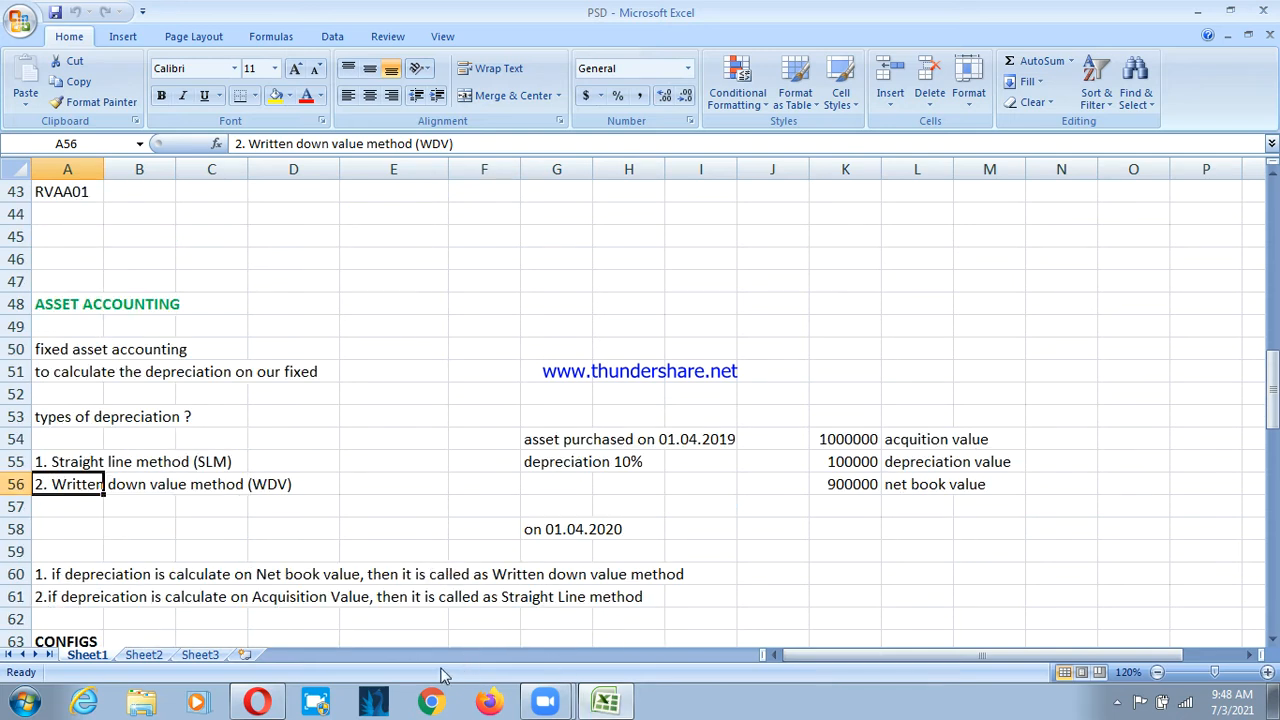
click(546, 444)
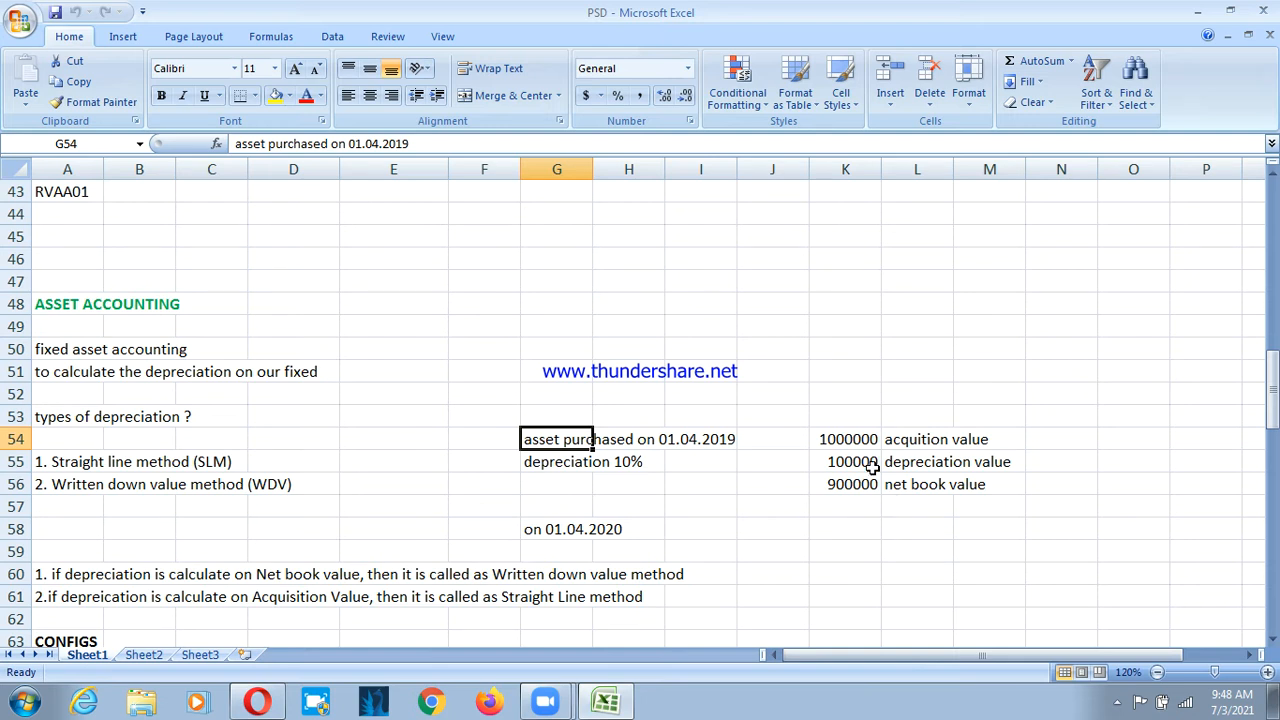
click(815, 438)
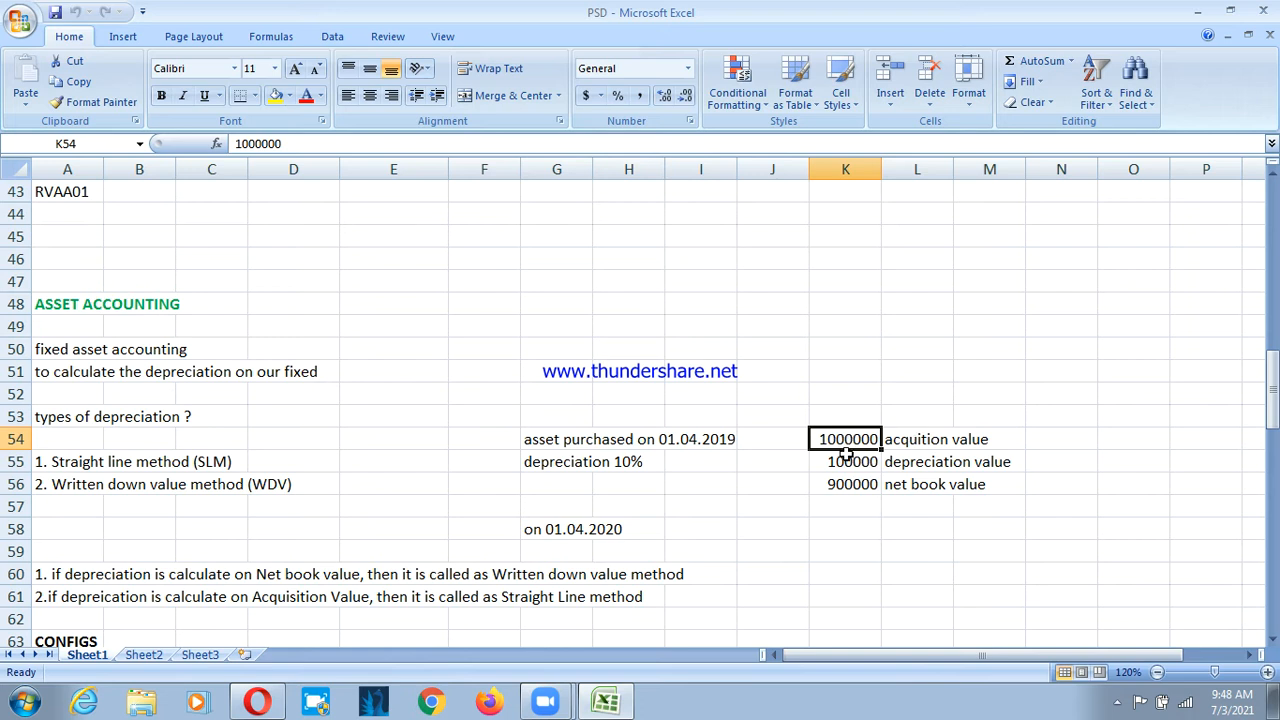
click(561, 464)
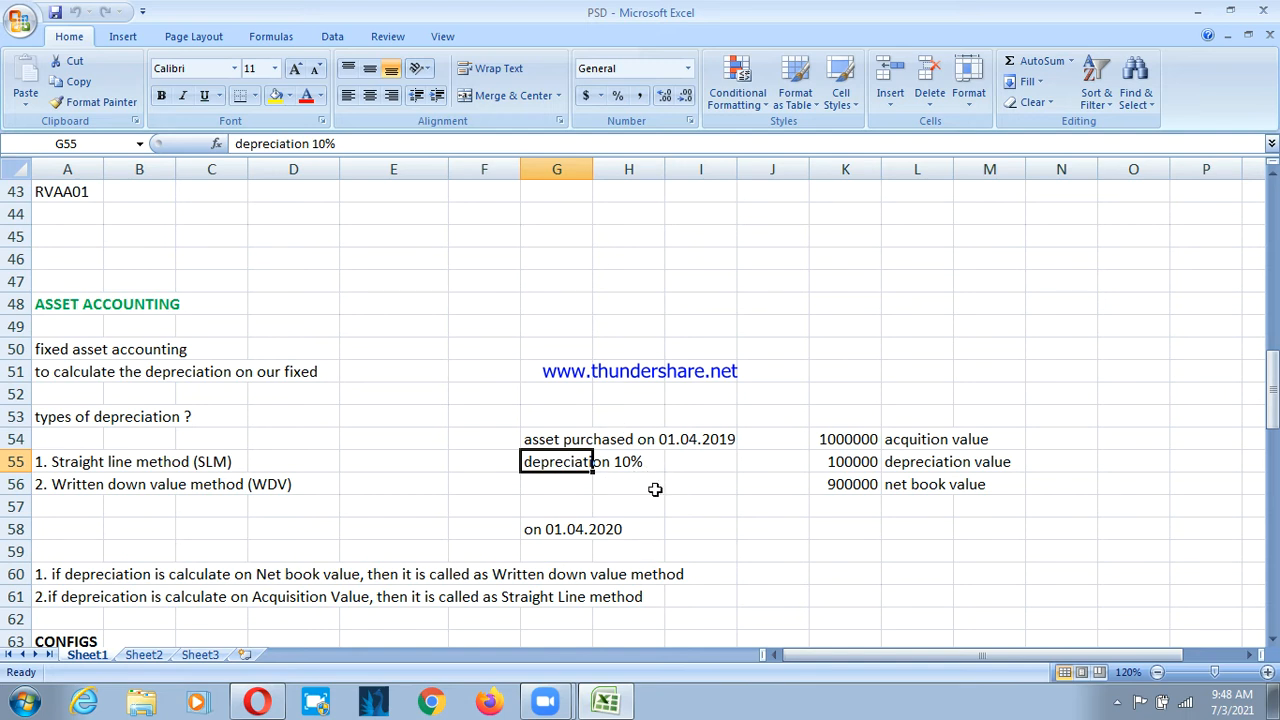
click(835, 487)
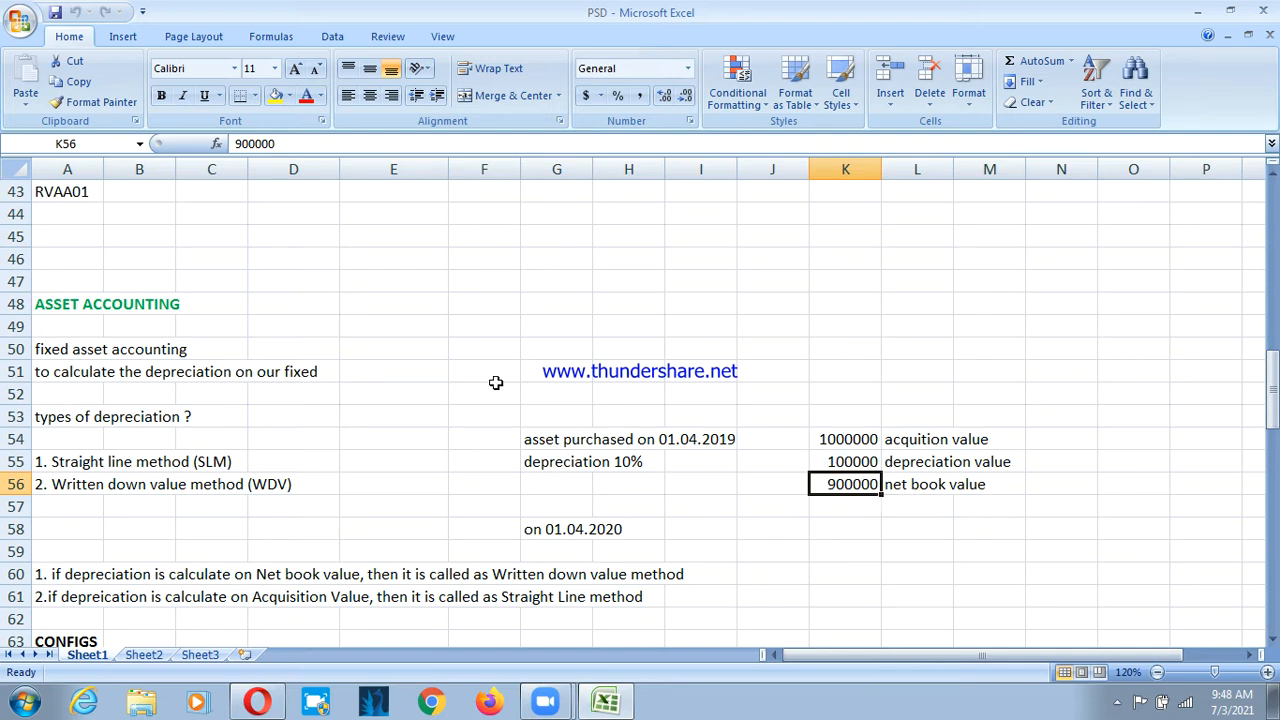
scroll(493, 379, down, 1)
scroll(493, 379, down, 1)
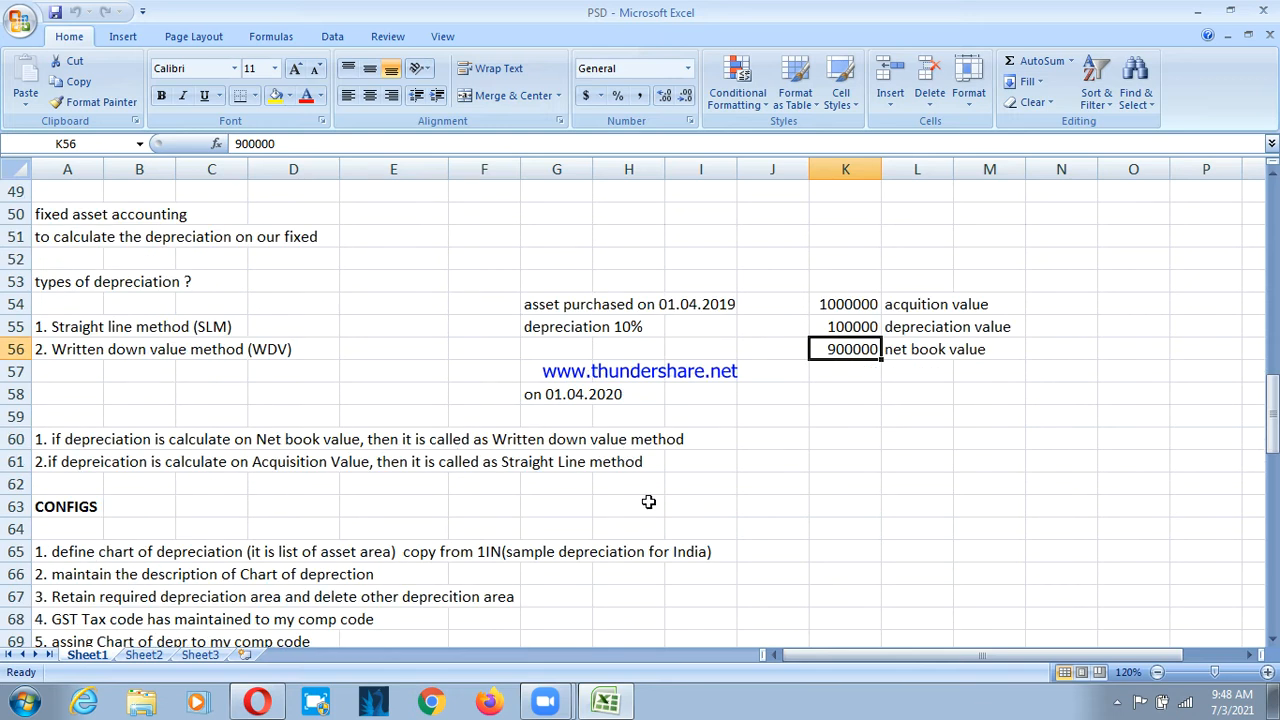
click(548, 396)
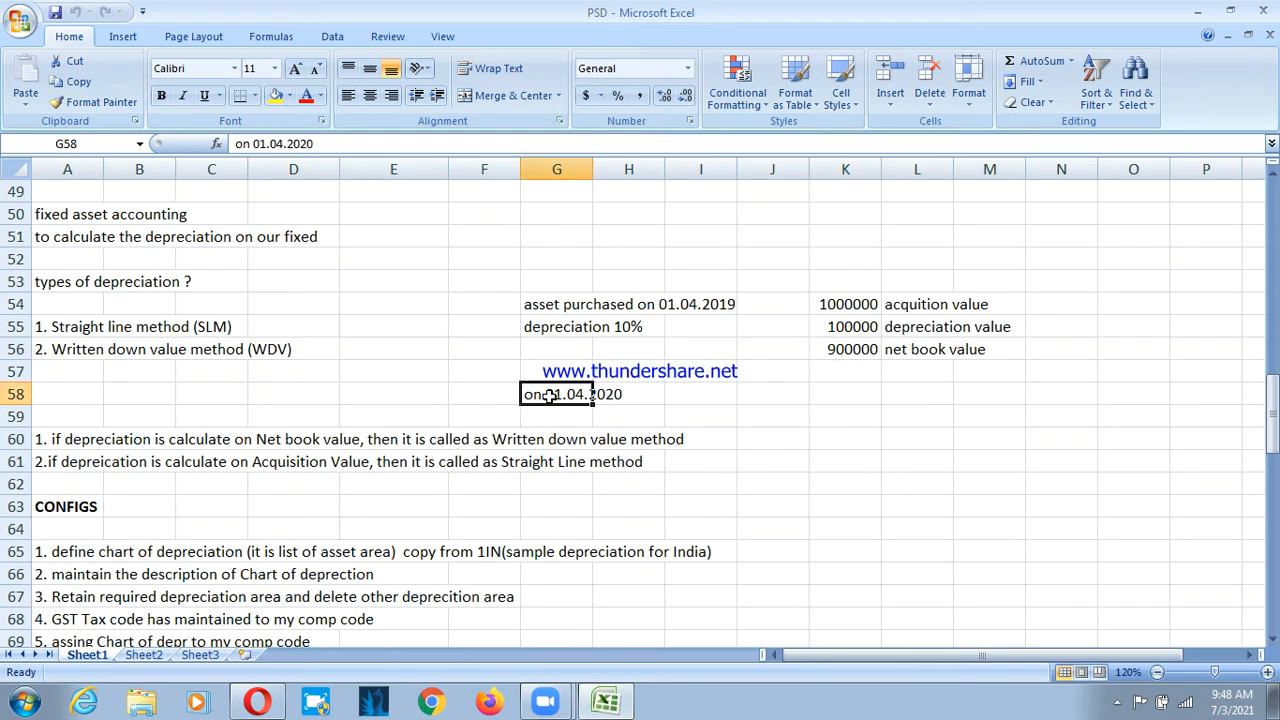
click(668, 398)
click(840, 300)
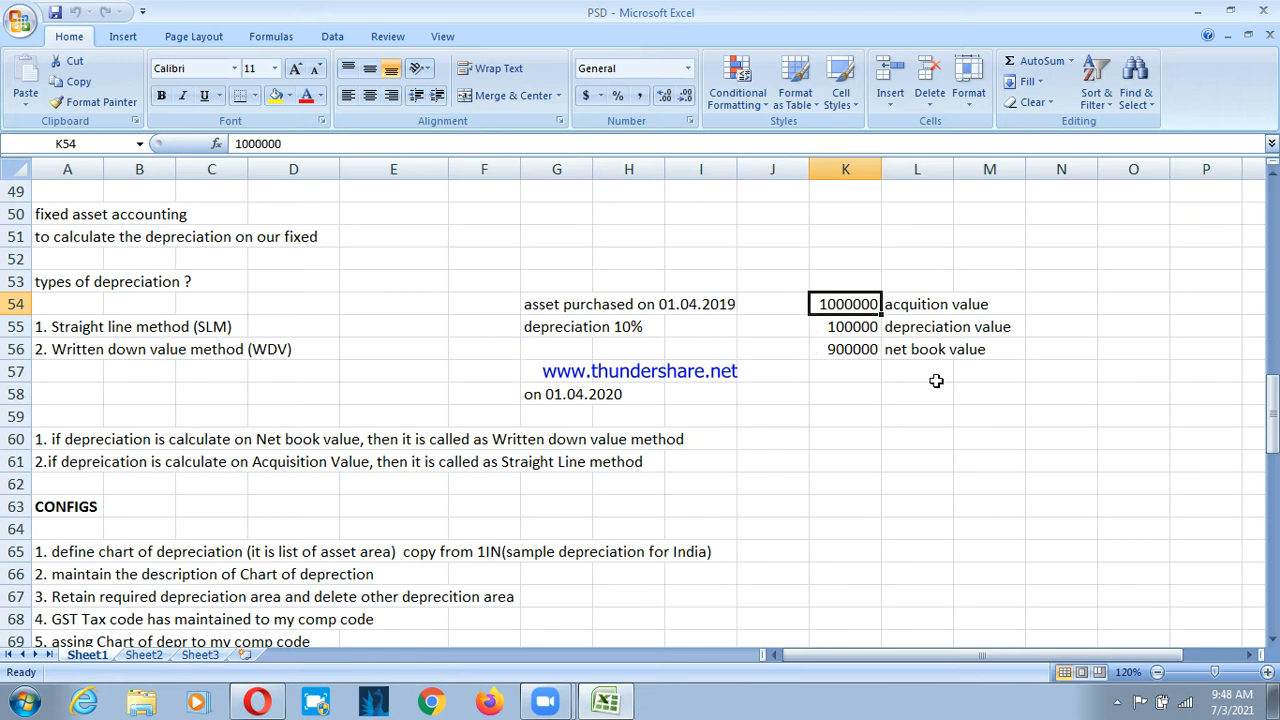
click(856, 349)
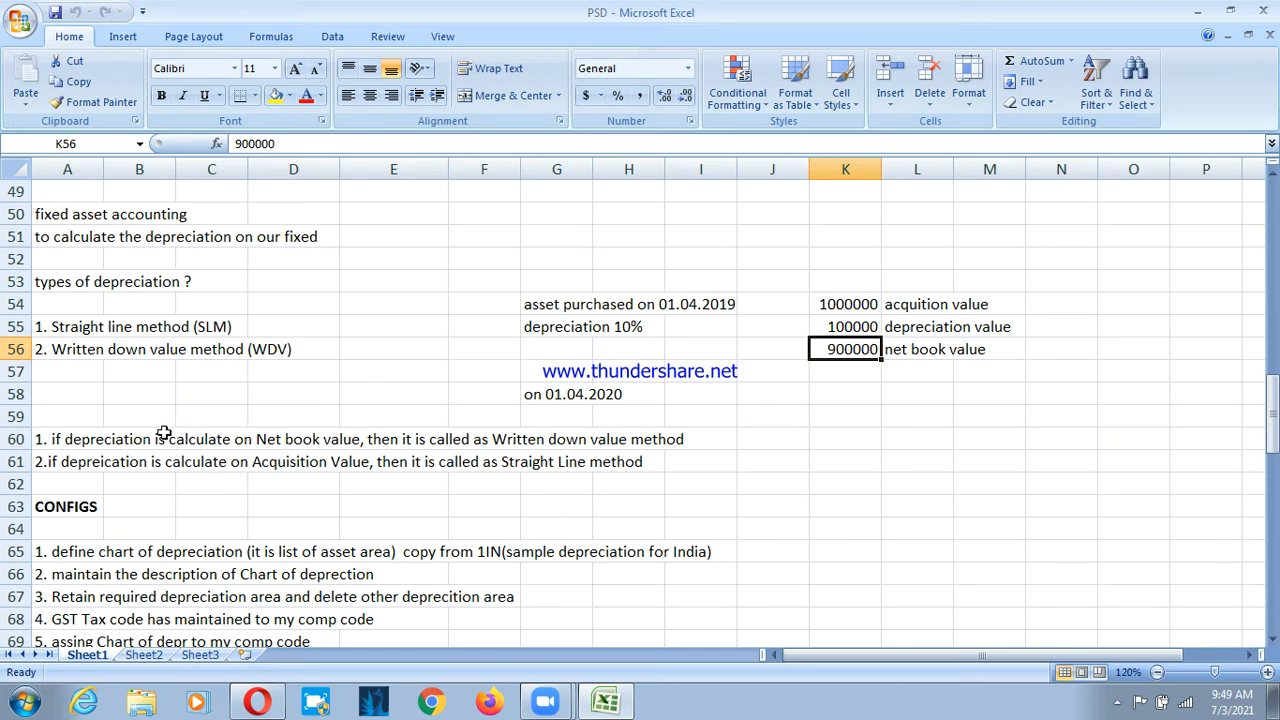
Read the two rules in rows 60 and 61 that distinguish the written down value and straight line methods
click(130, 440)
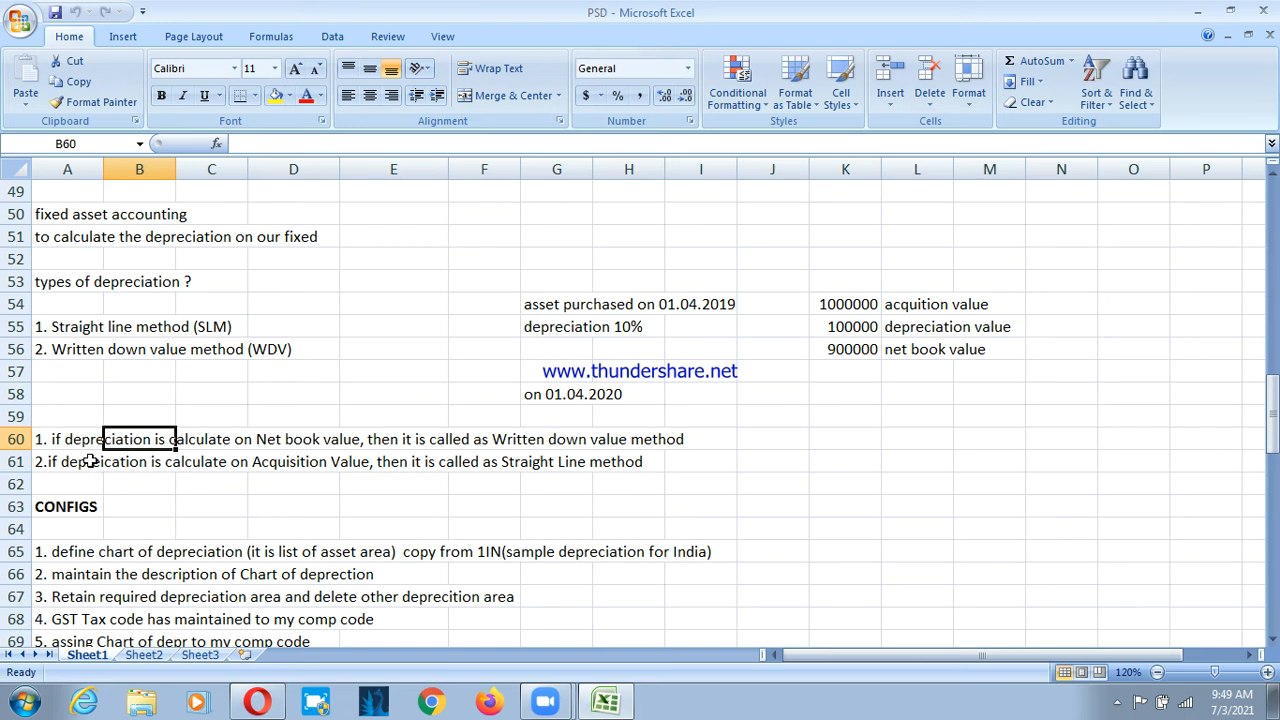
click(90, 460)
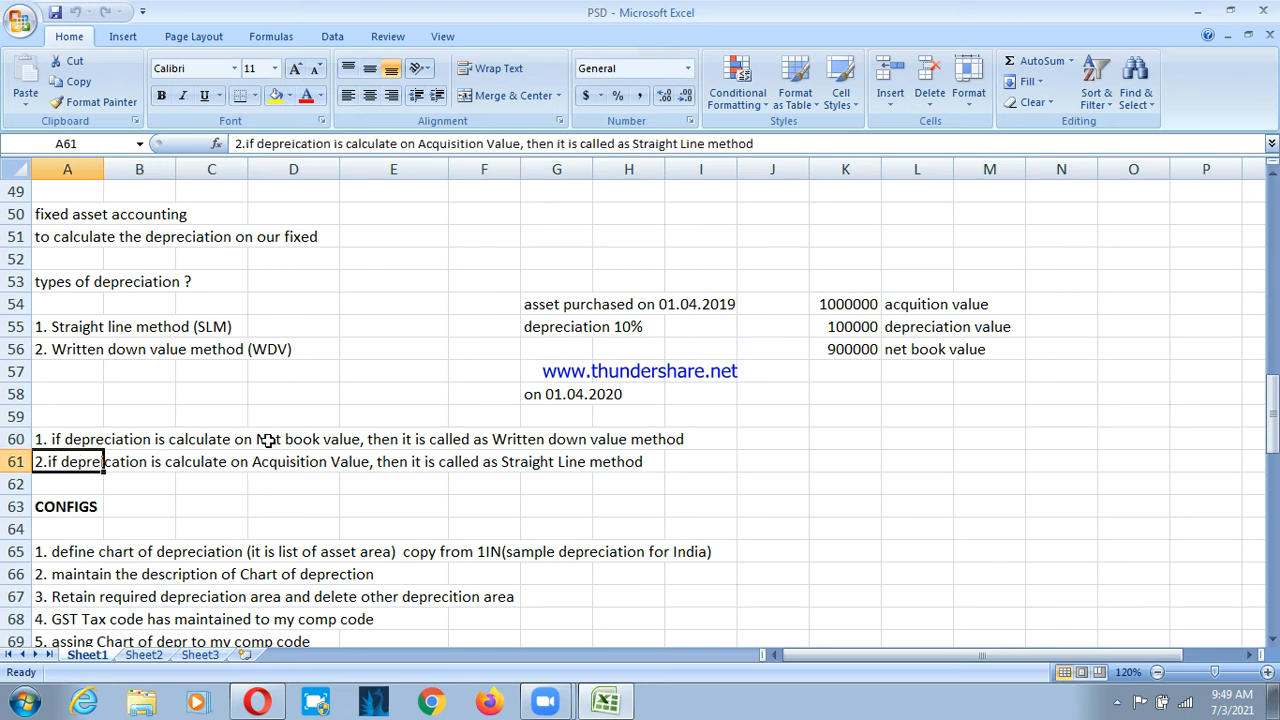
click(268, 441)
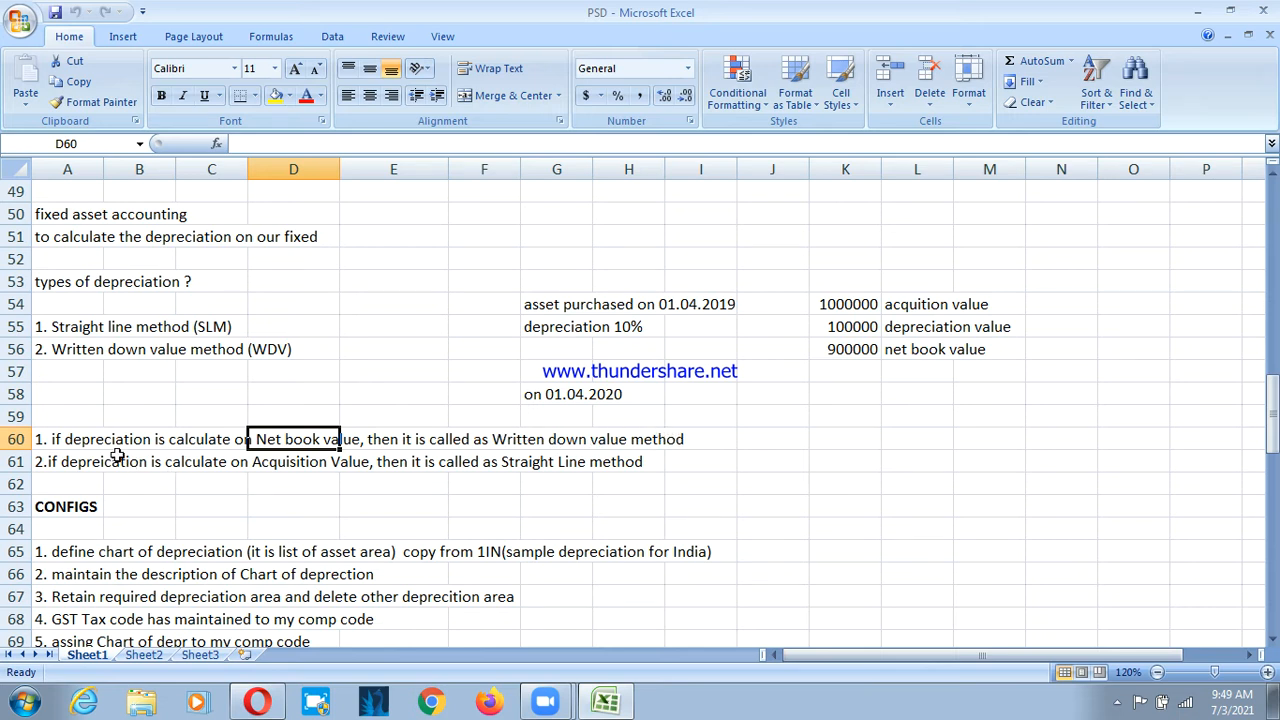
click(328, 409)
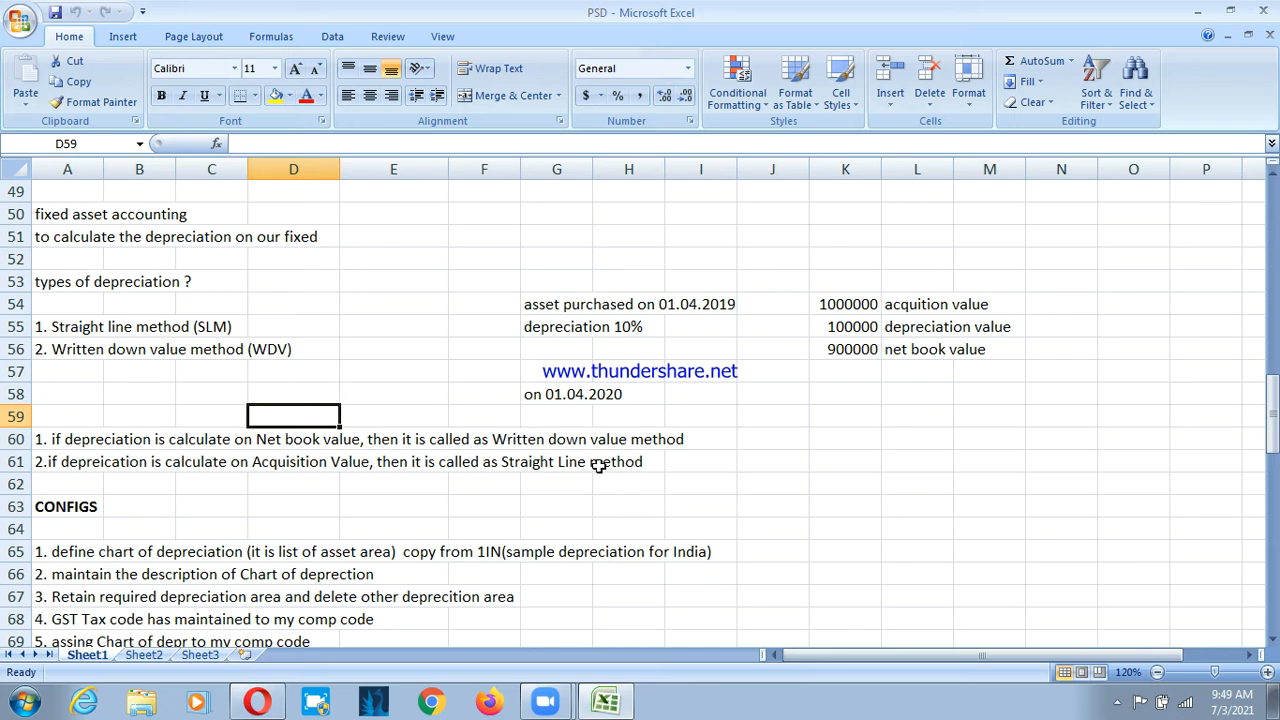
Go through the first five items of the CONFIGS list, from defining the chart of depreciation to assigning it to the company code
scroll(428, 466, down, 1)
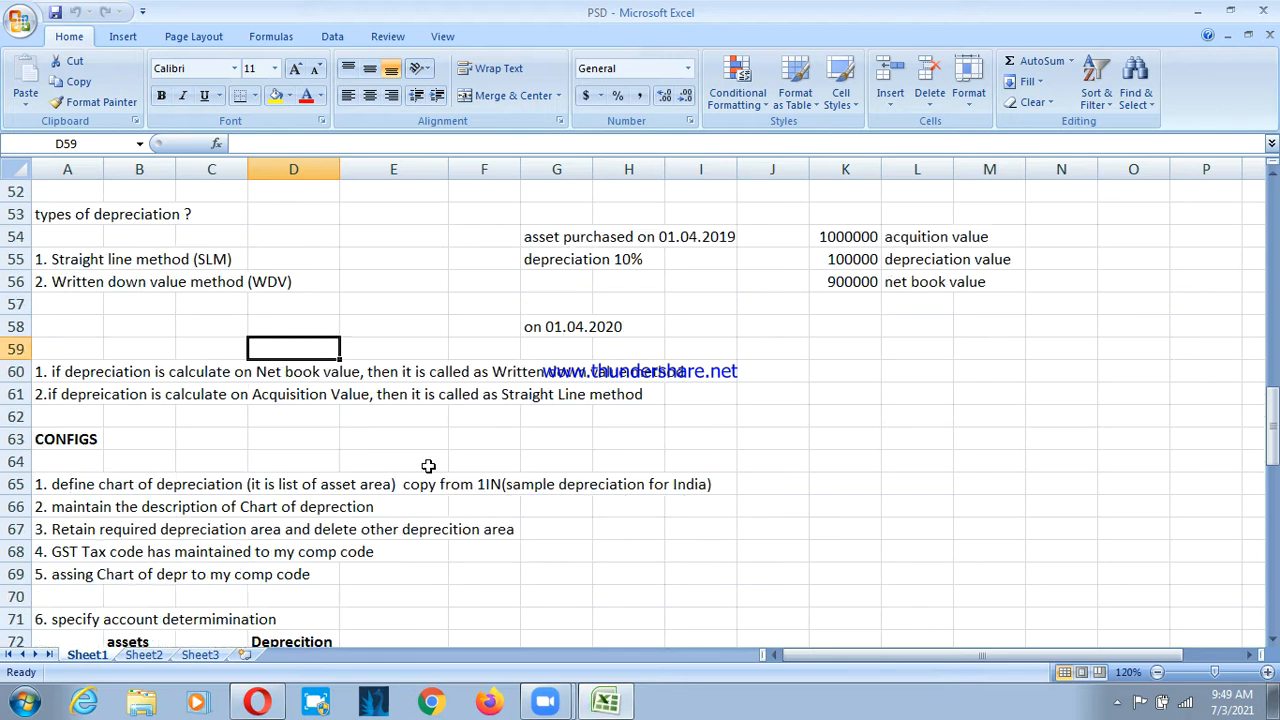
click(141, 466)
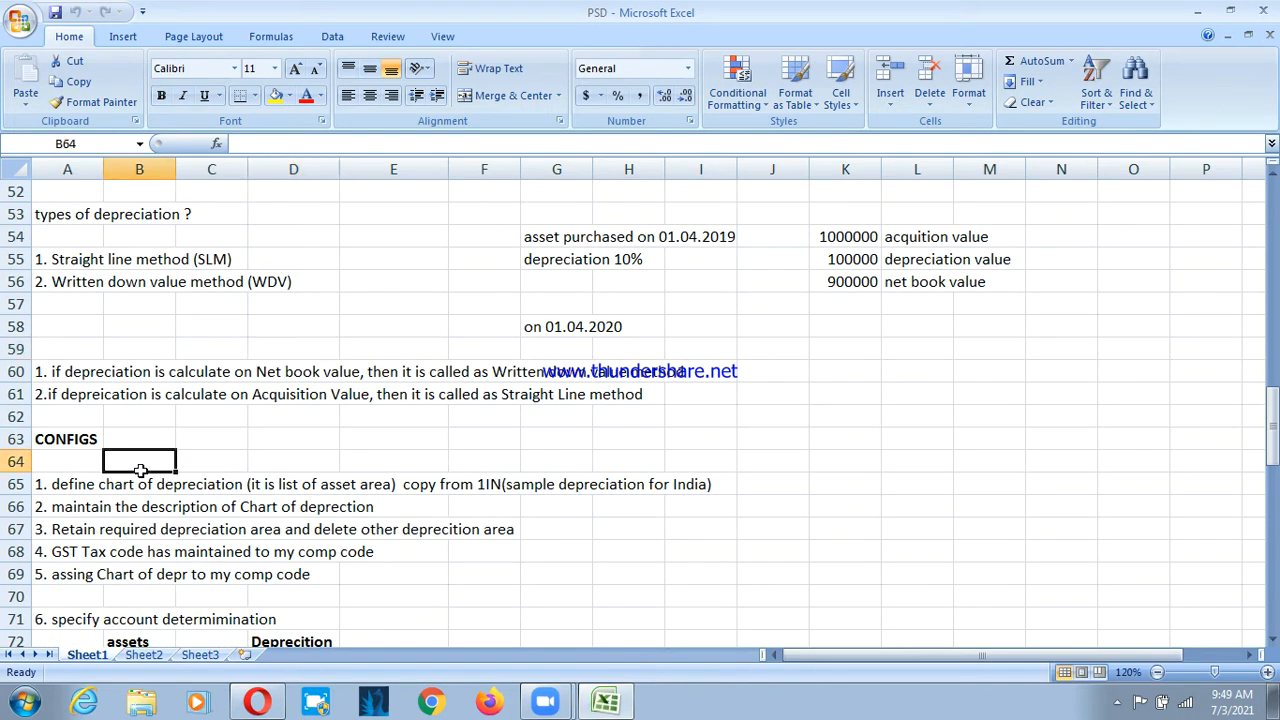
click(71, 456)
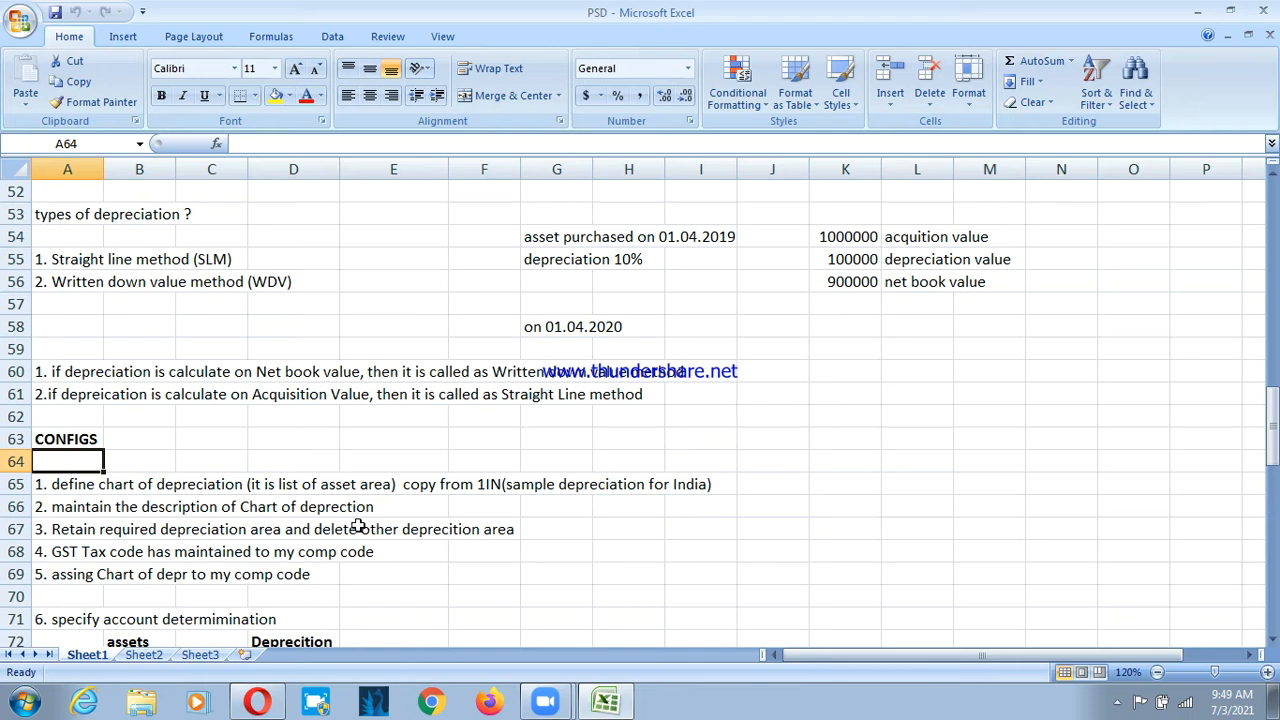
click(103, 484)
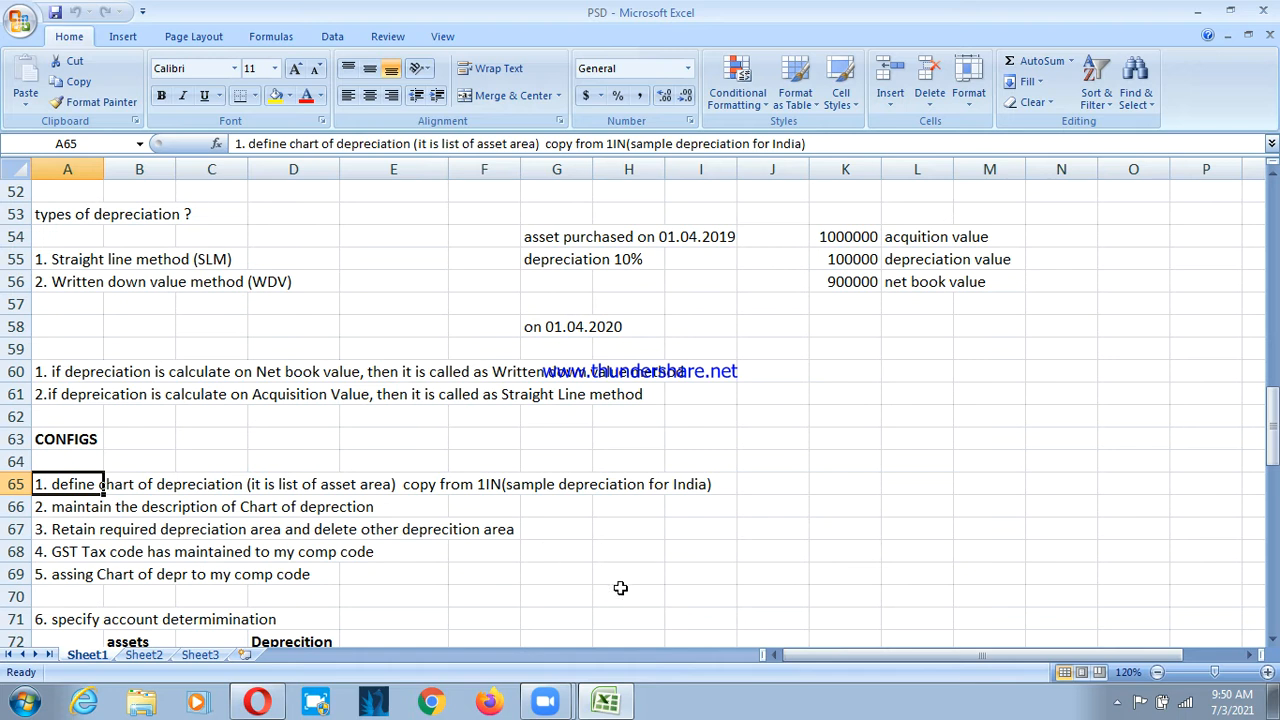
click(80, 508)
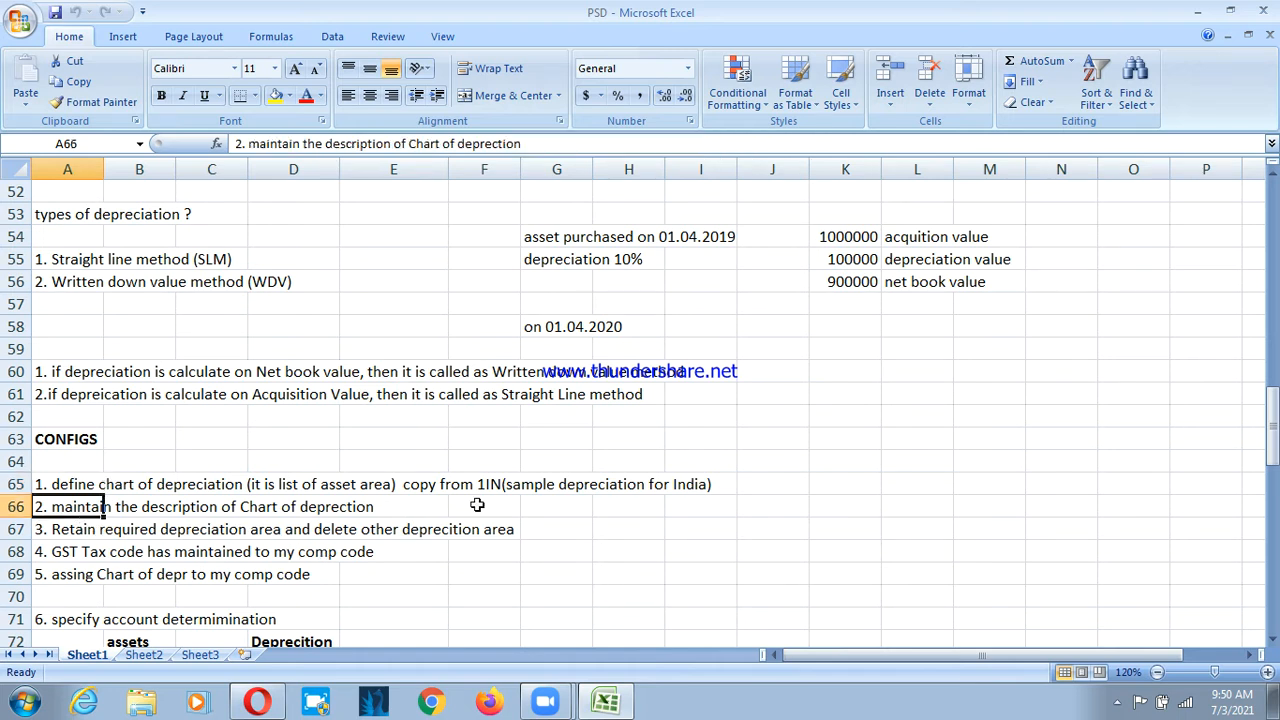
click(56, 535)
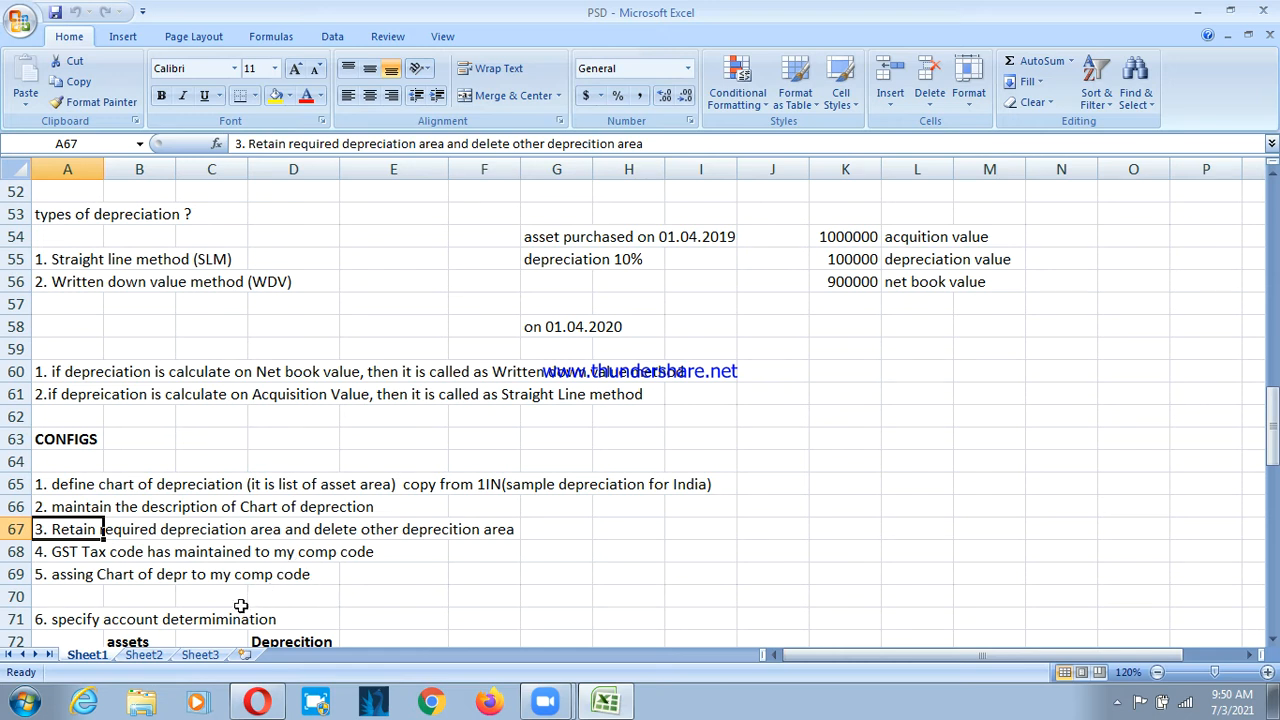
click(570, 528)
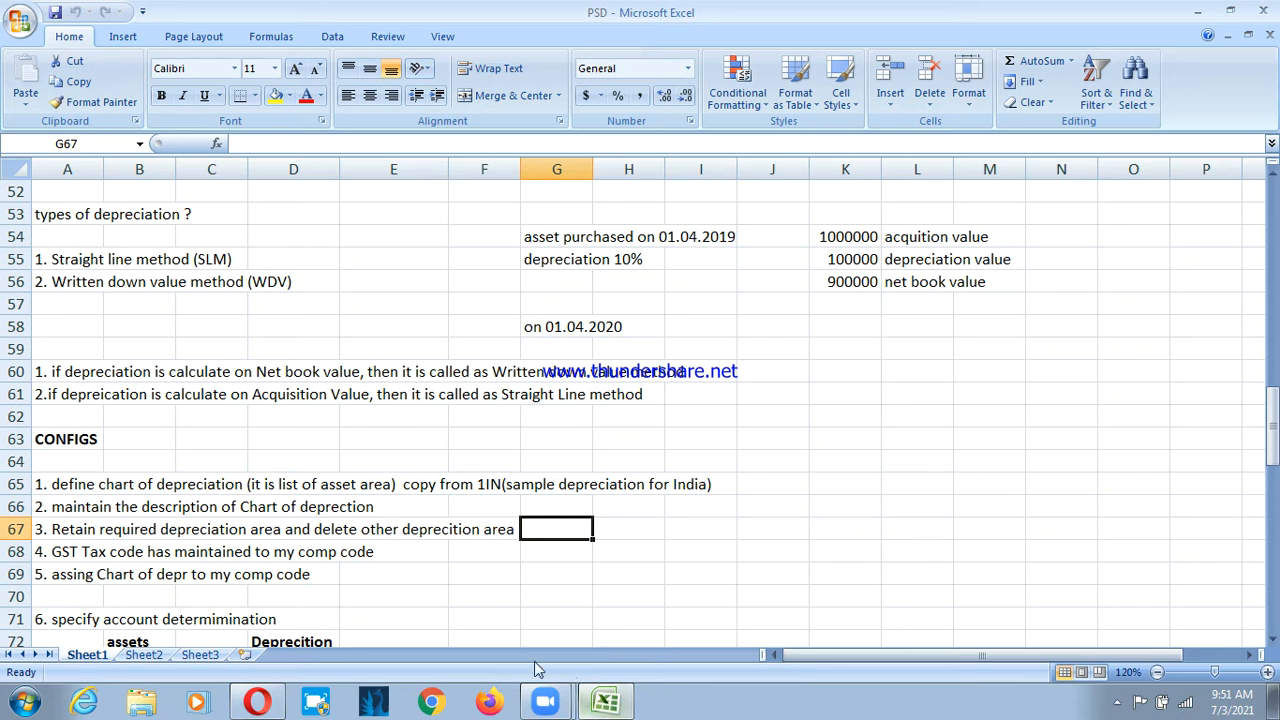
click(140, 557)
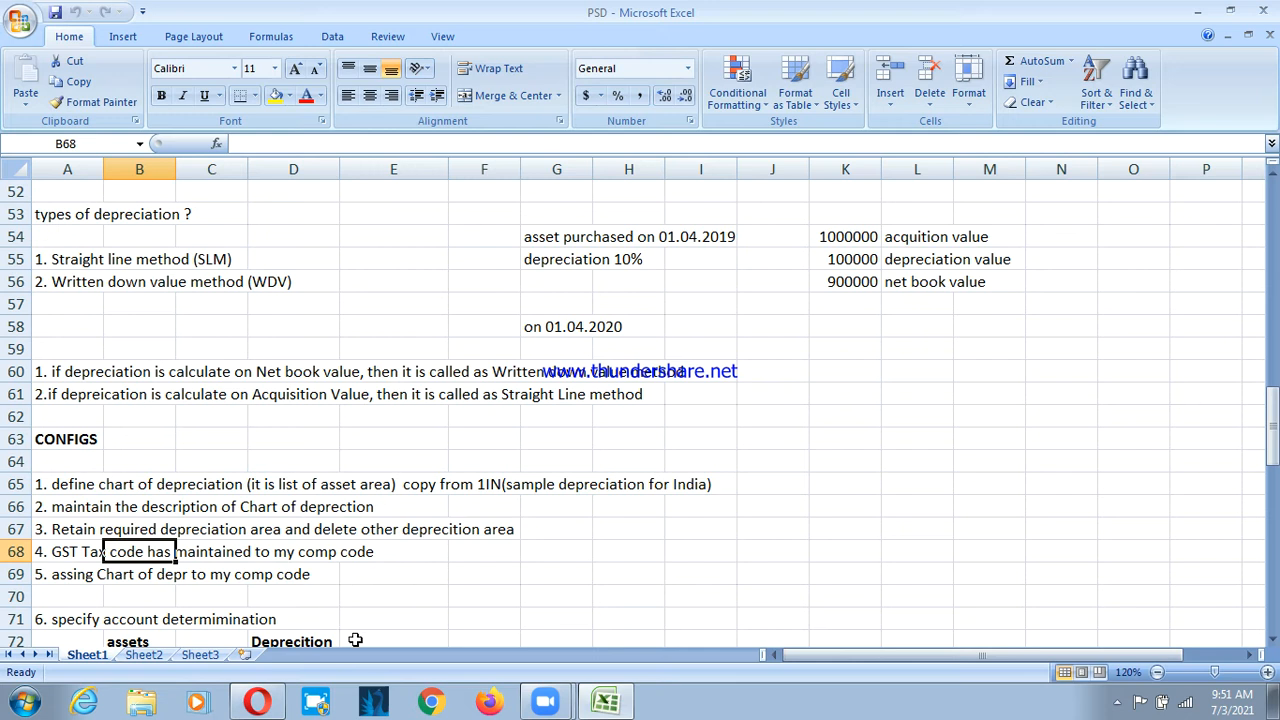
click(258, 556)
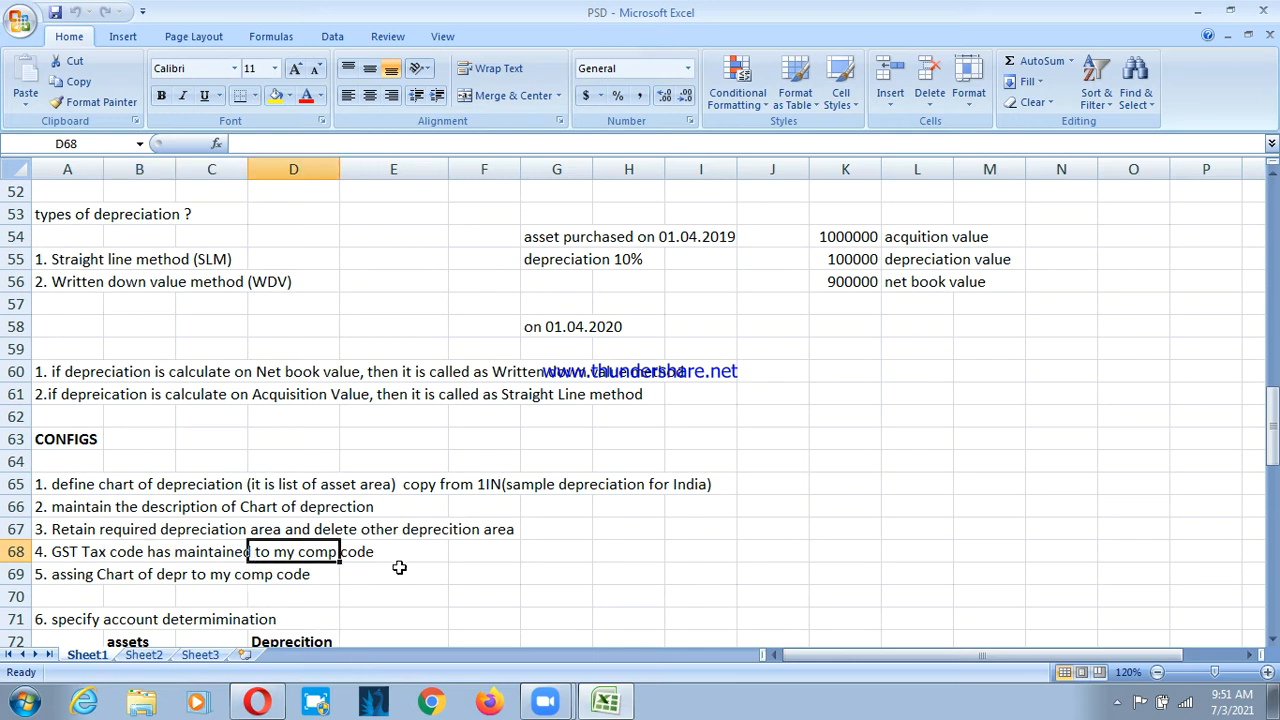
click(86, 556)
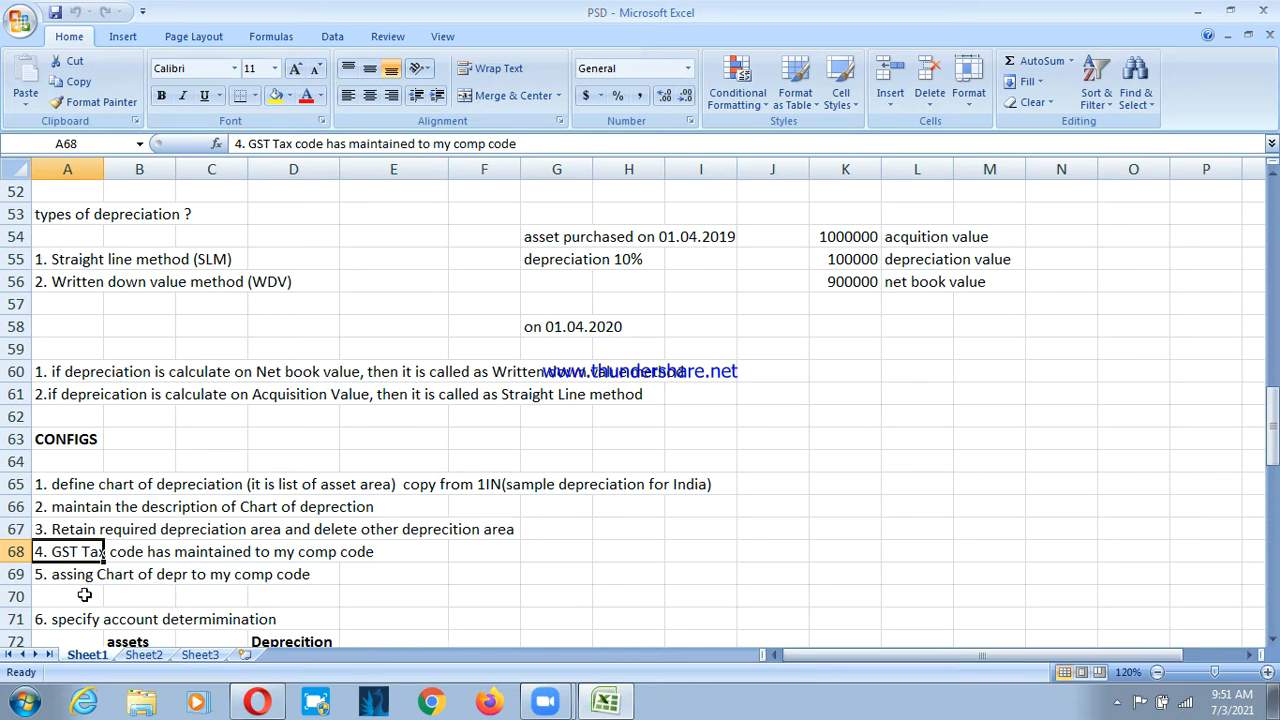
click(57, 580)
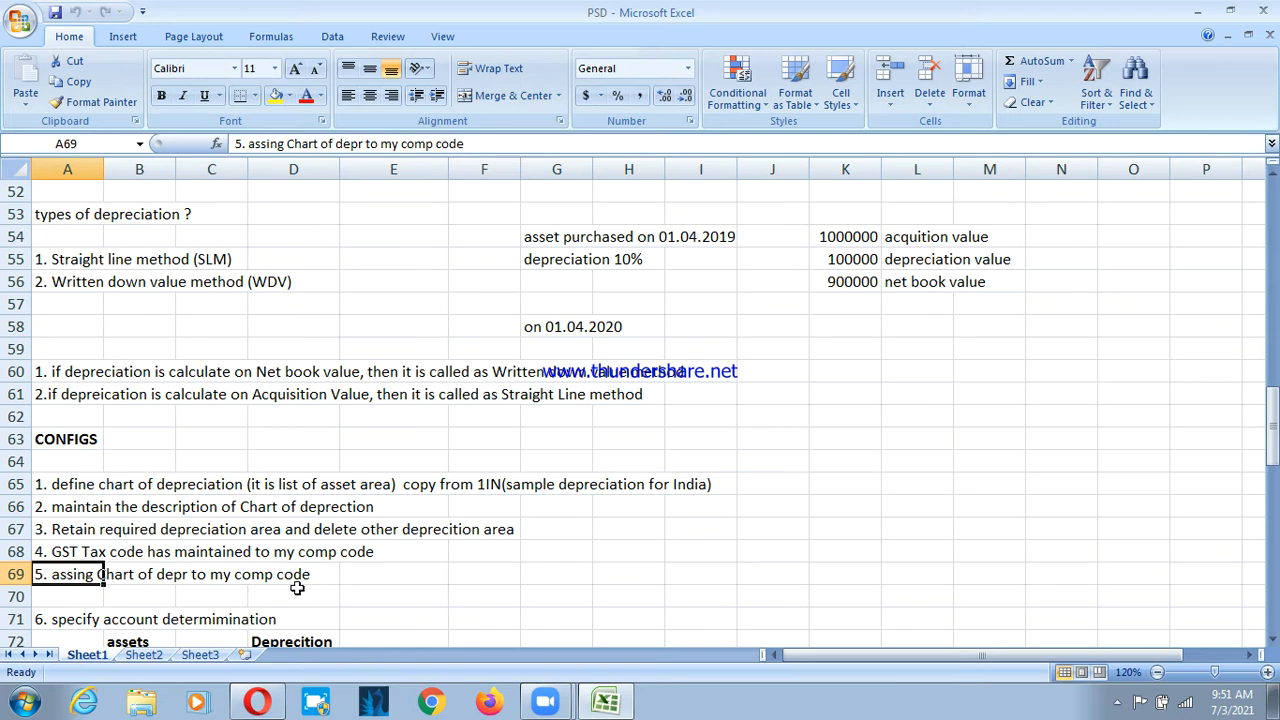
click(237, 573)
Review the asset categories under item 6, specify account determination, from Land to Vehicles
scroll(329, 583, down, 4)
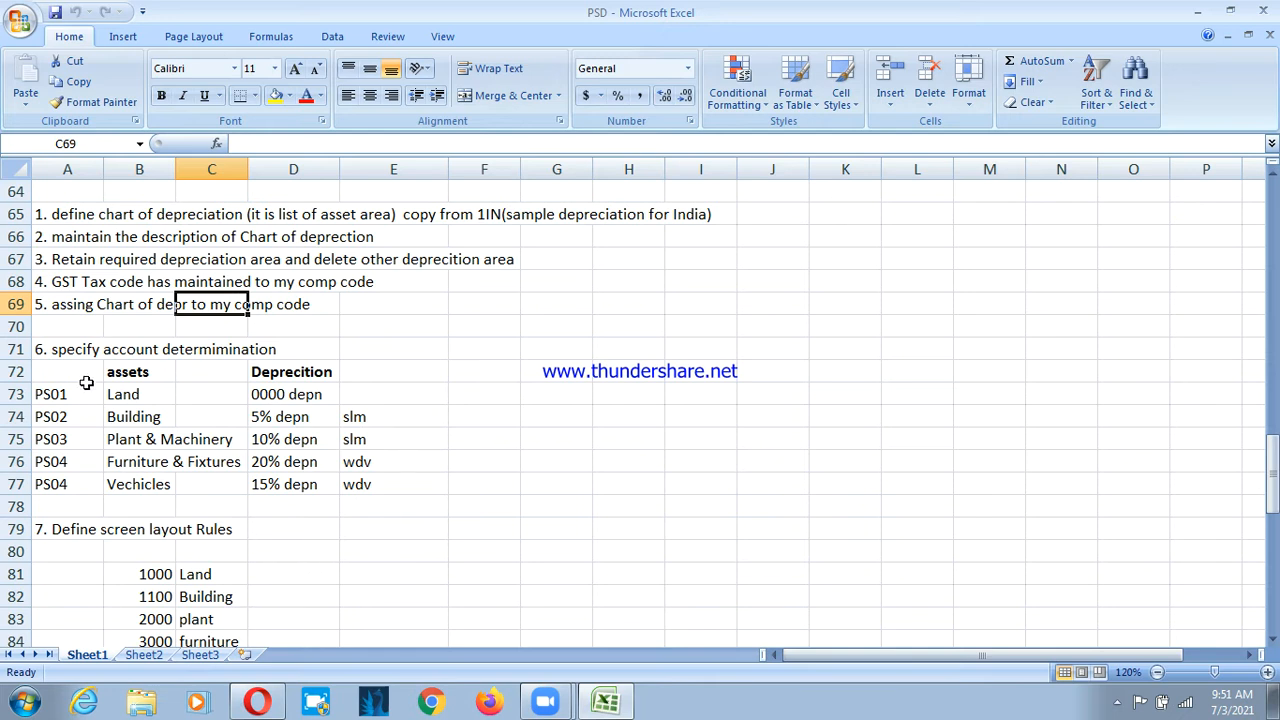
click(68, 355)
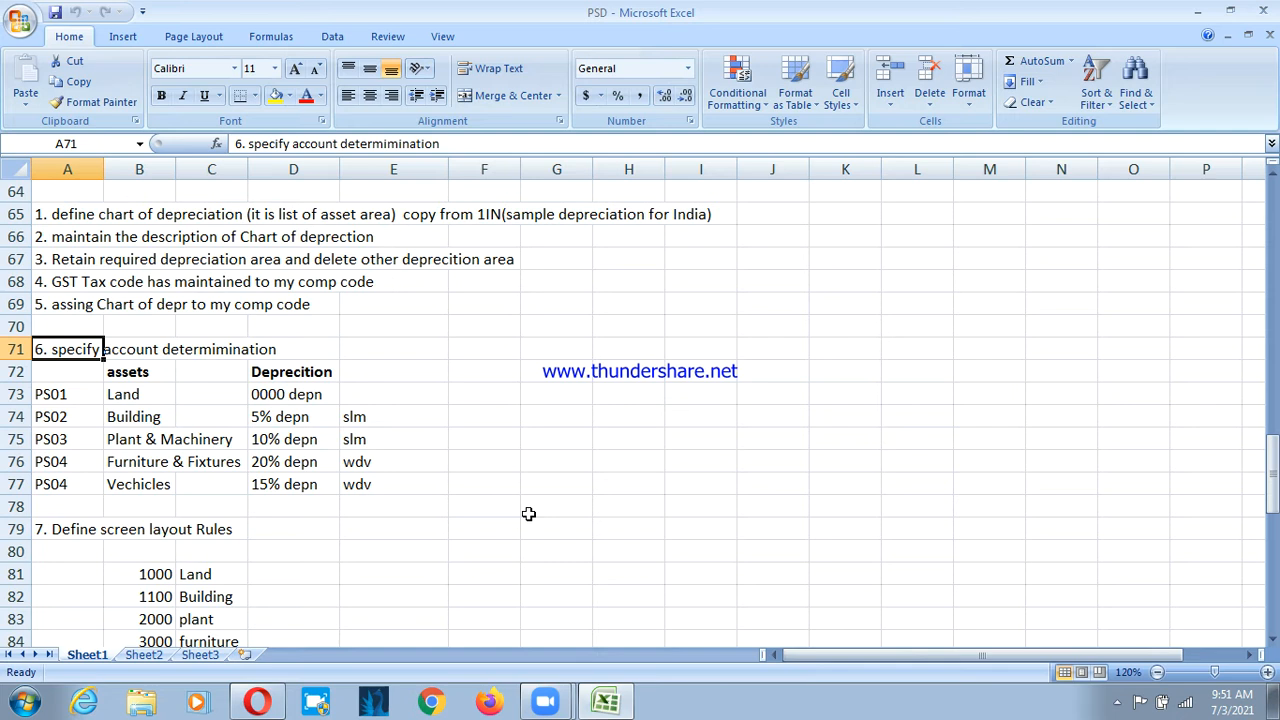
click(148, 393)
click(152, 413)
click(158, 441)
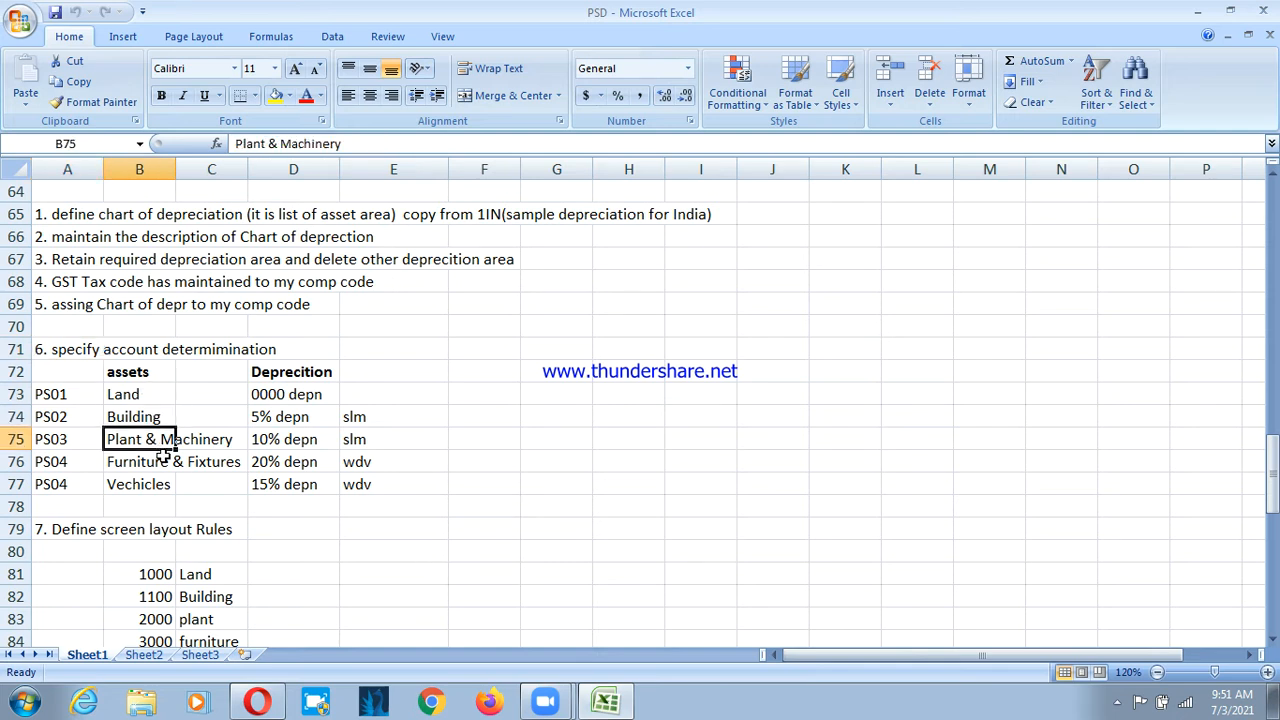
click(158, 467)
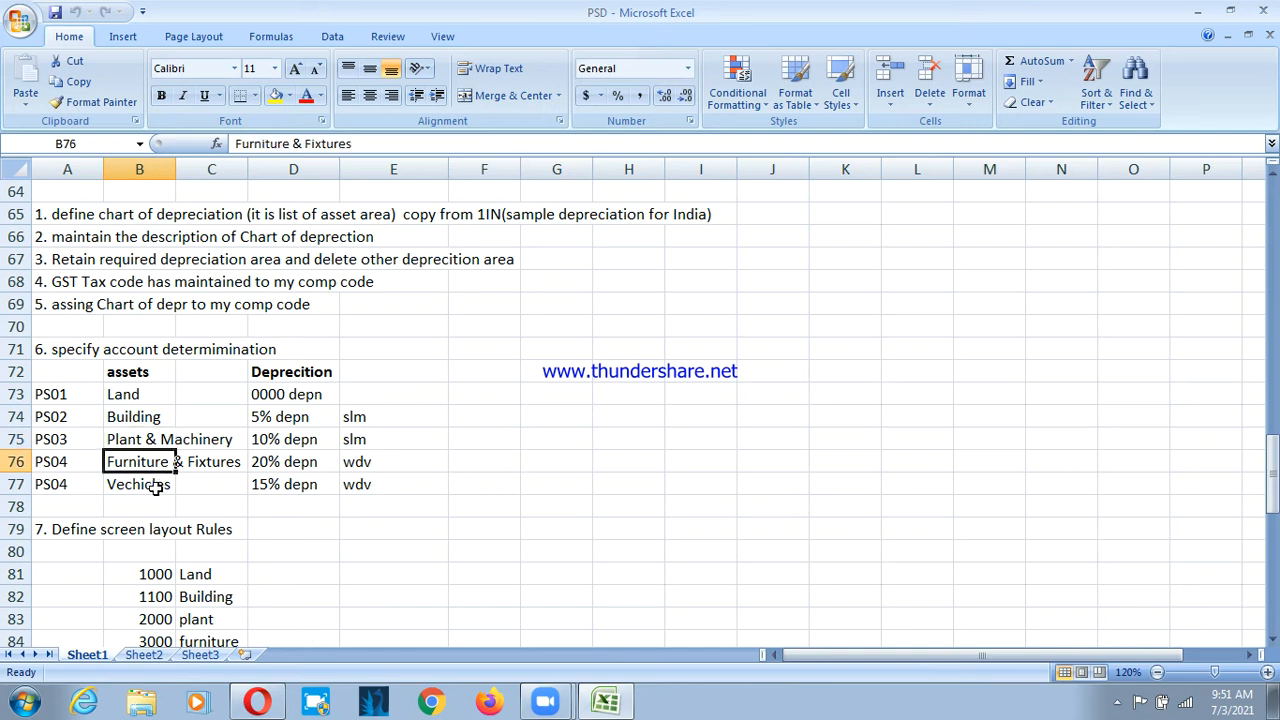
click(155, 488)
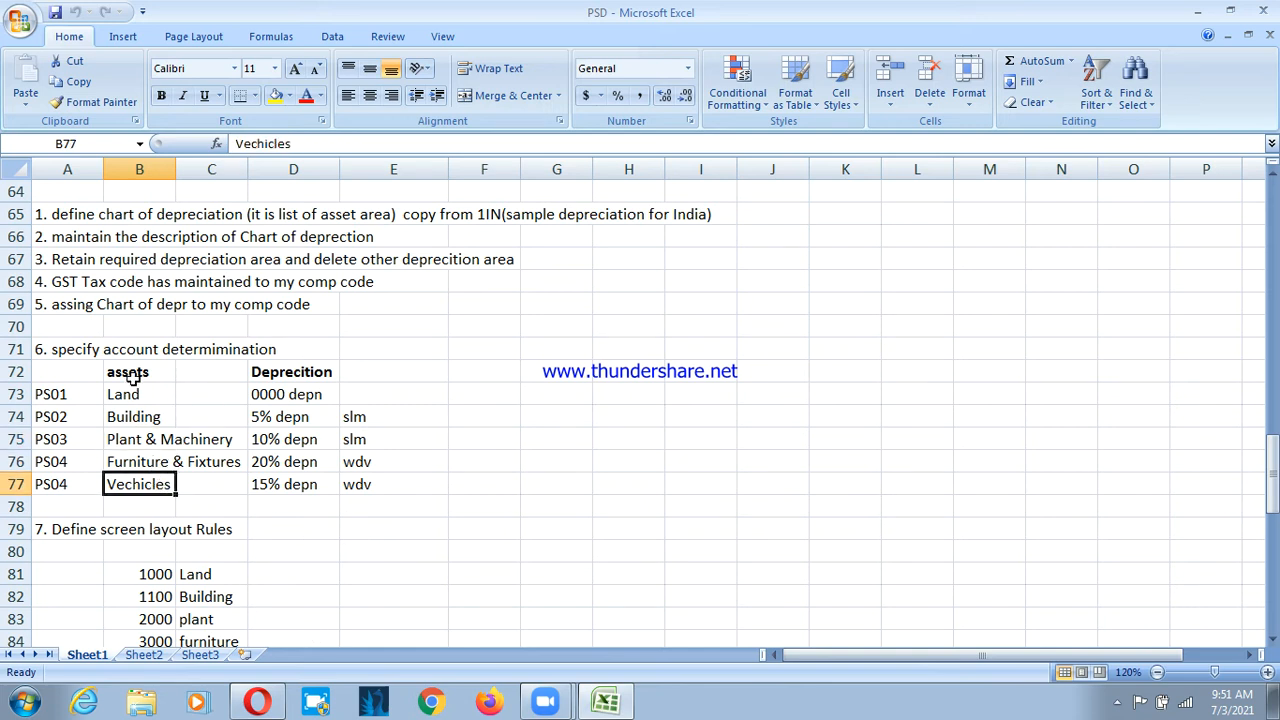
drag(146, 393, 198, 478)
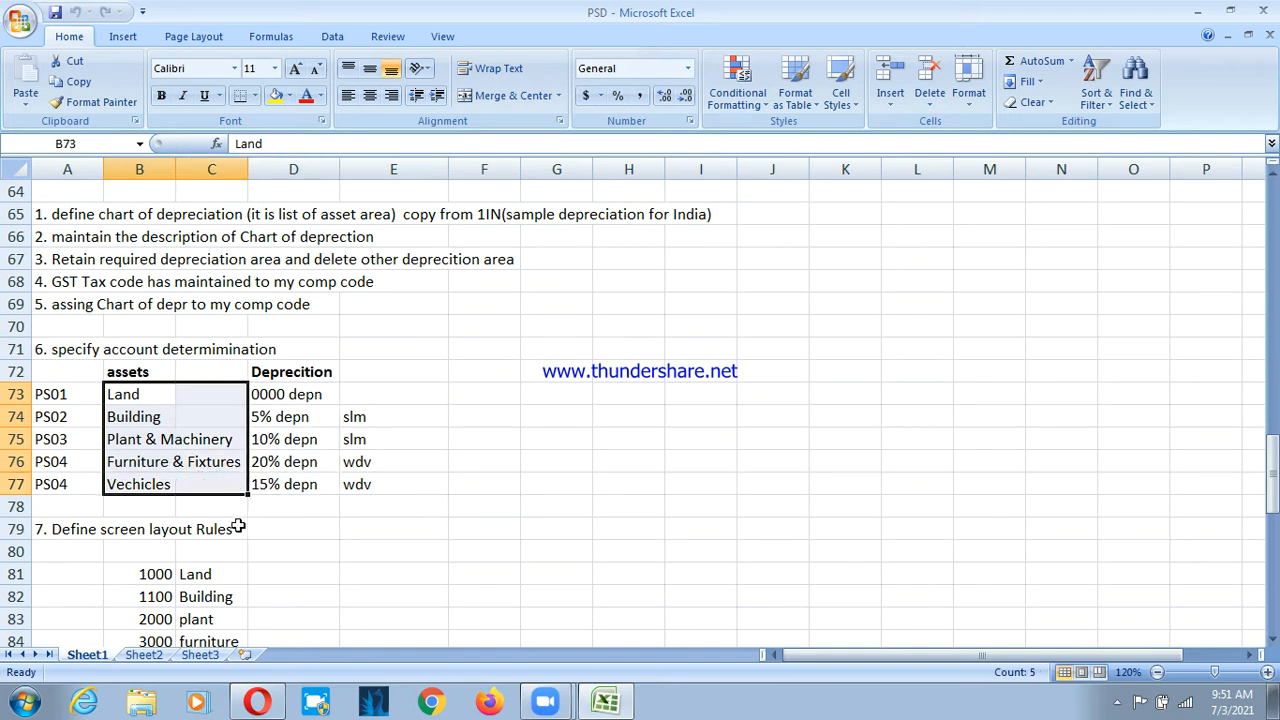
click(178, 484)
click(142, 414)
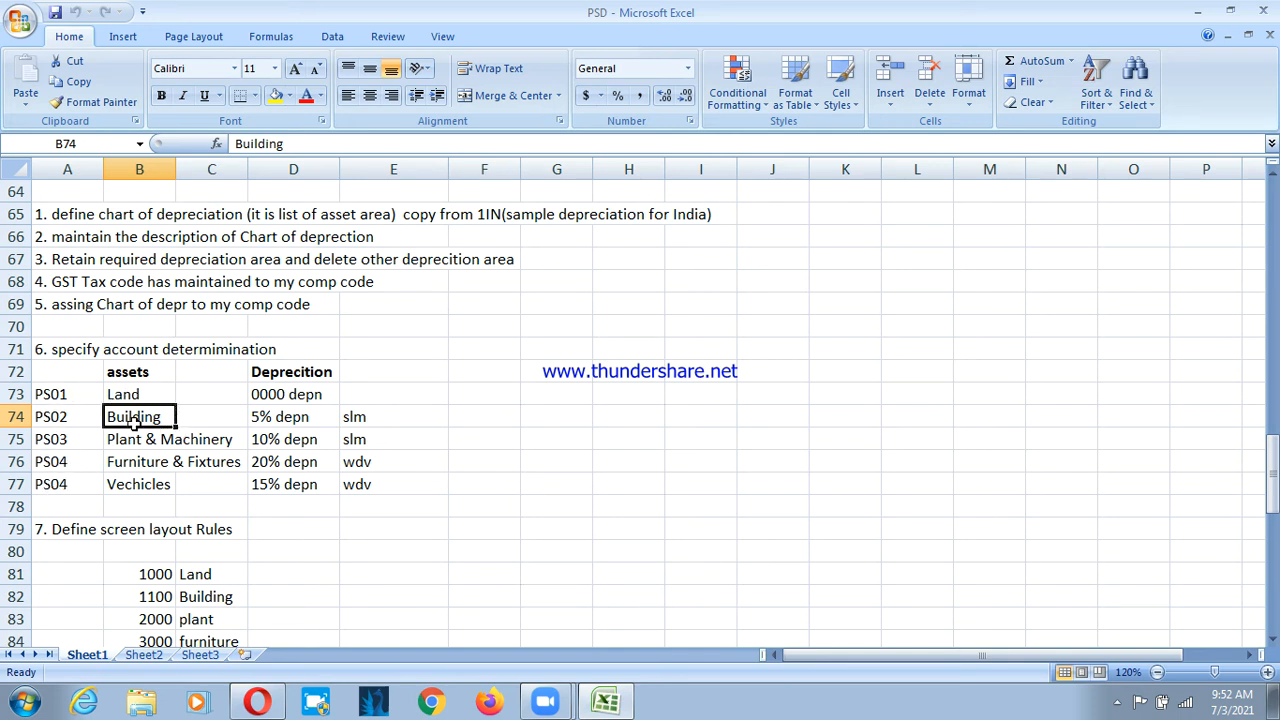
Read the account determination codes and depreciation rates for the Land and Building rows
click(55, 400)
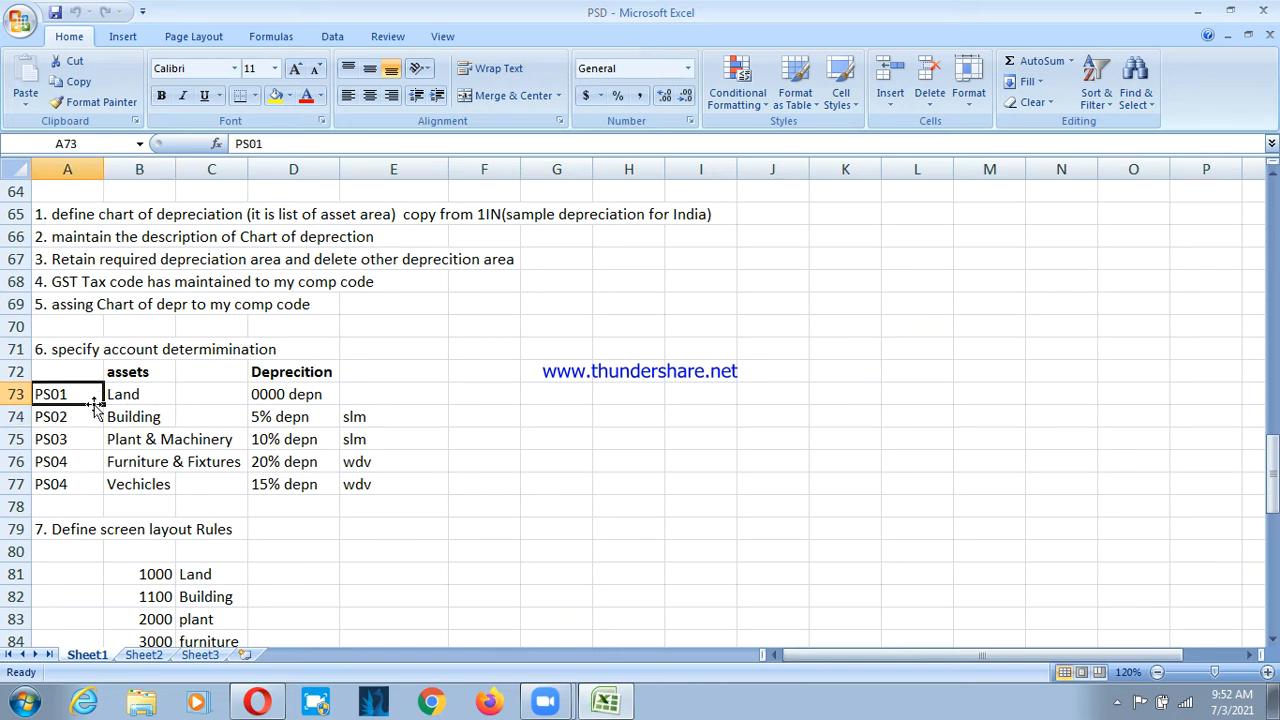
click(151, 402)
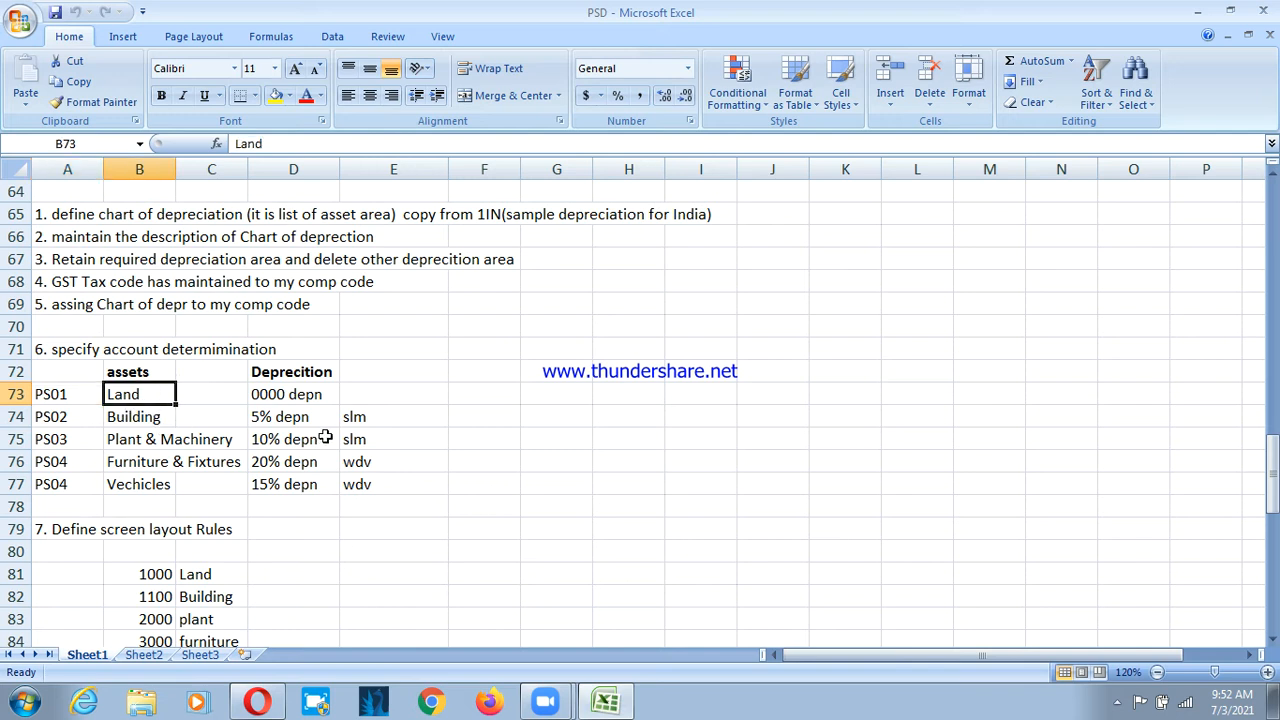
click(263, 395)
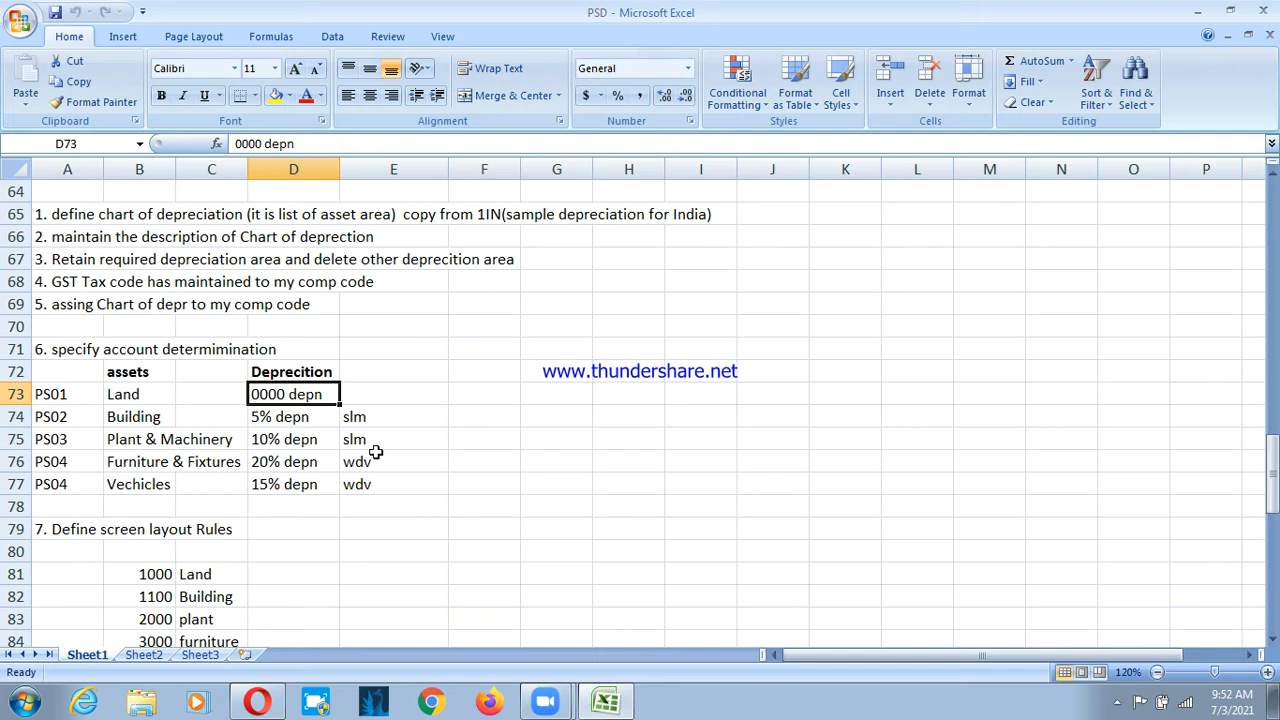
click(67, 420)
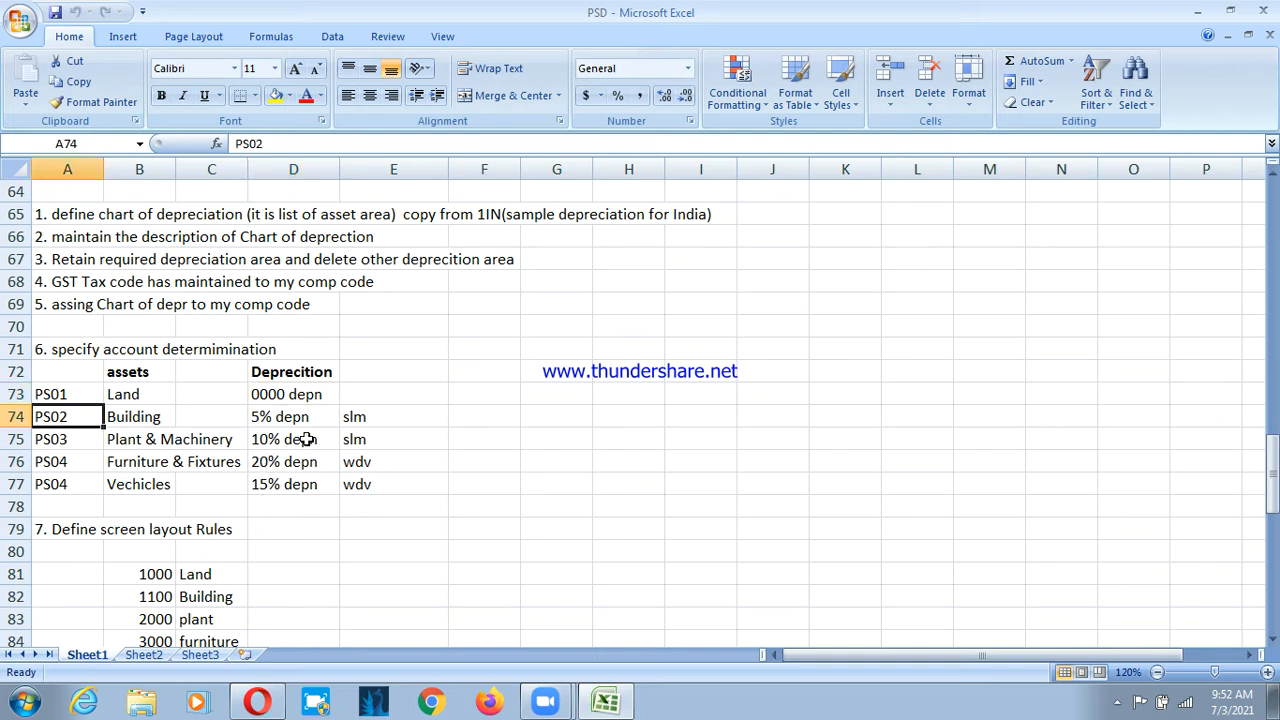
click(286, 418)
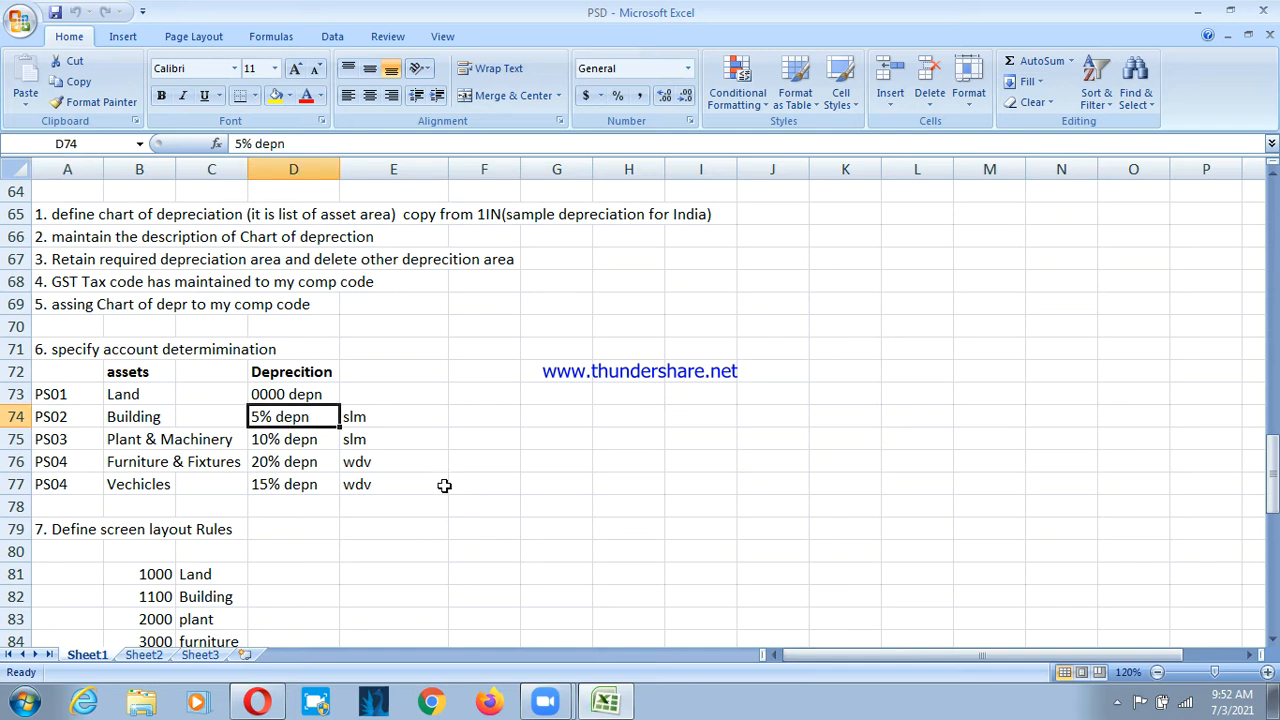
Read the codes and depreciation rates for Plant & Machinery, Furniture & Fixtures and Vehicles
click(70, 444)
click(178, 445)
click(138, 437)
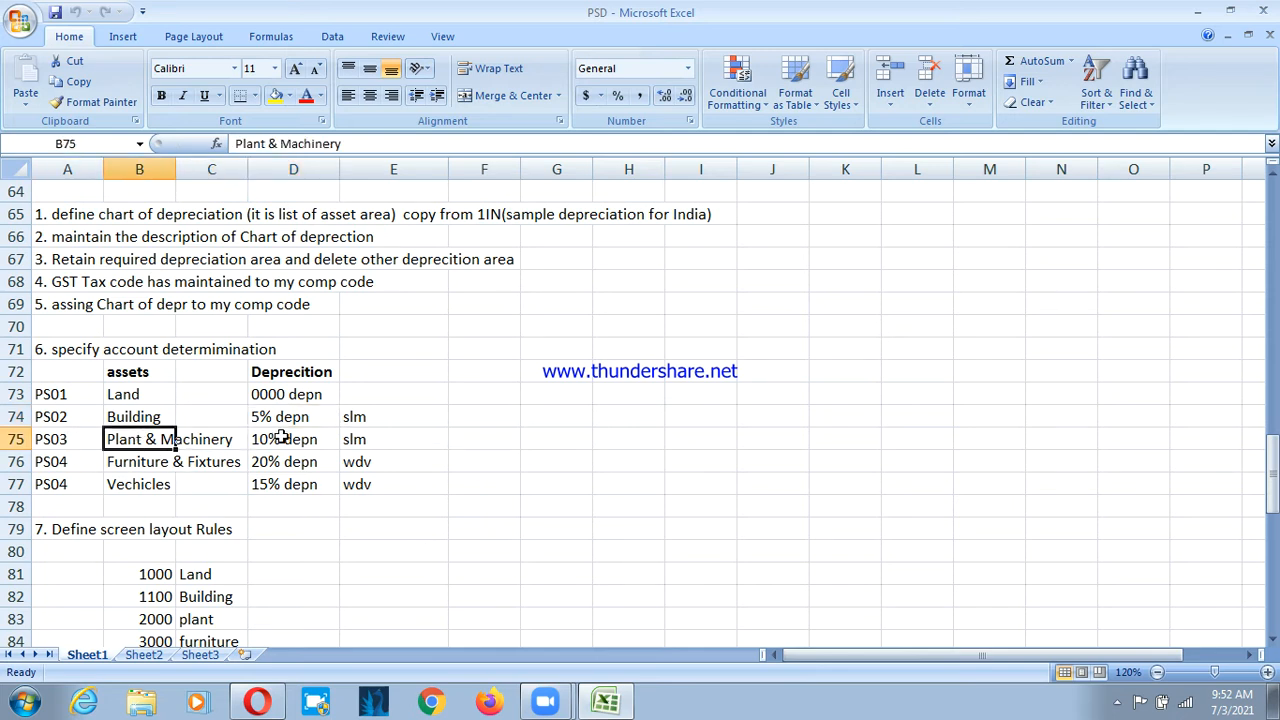
click(282, 437)
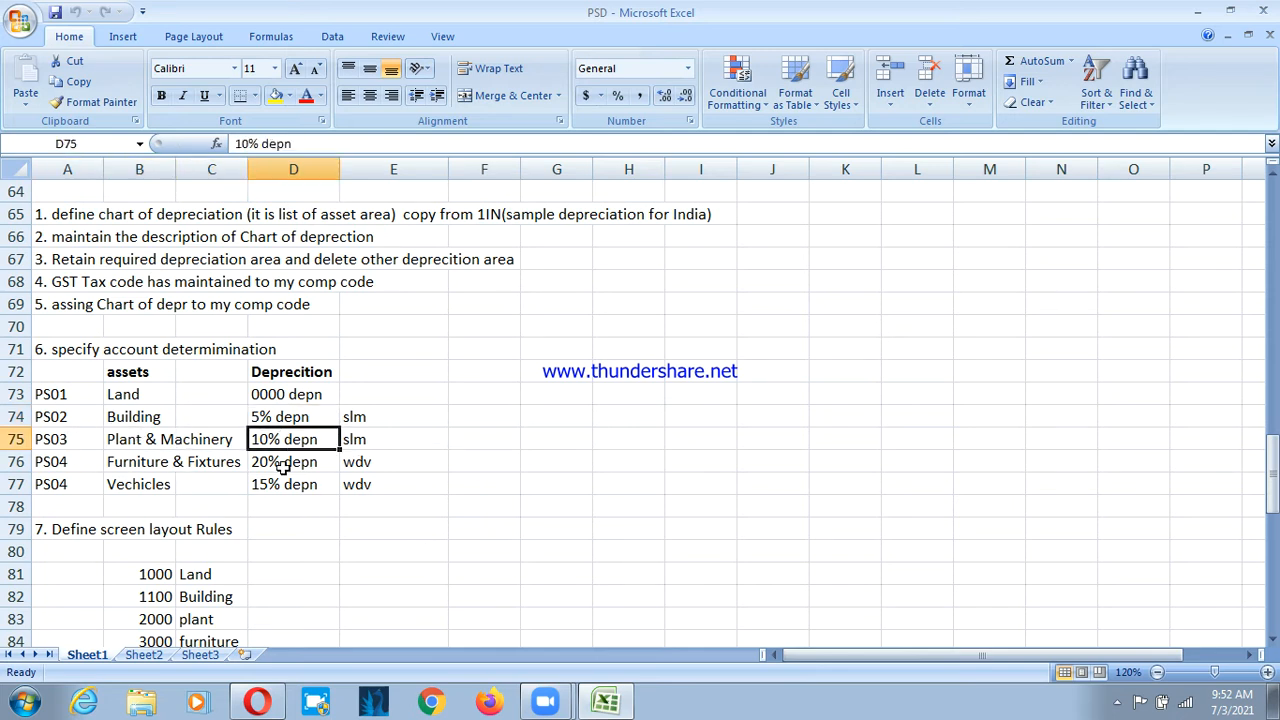
click(48, 462)
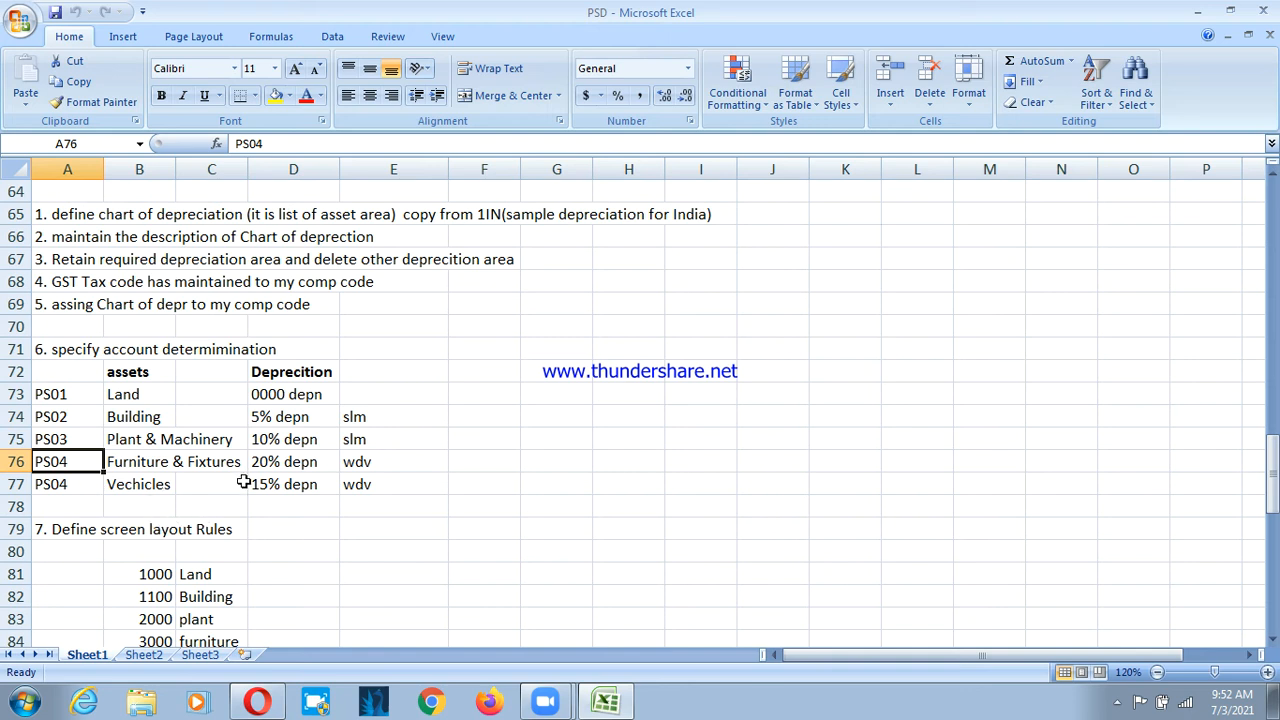
click(280, 462)
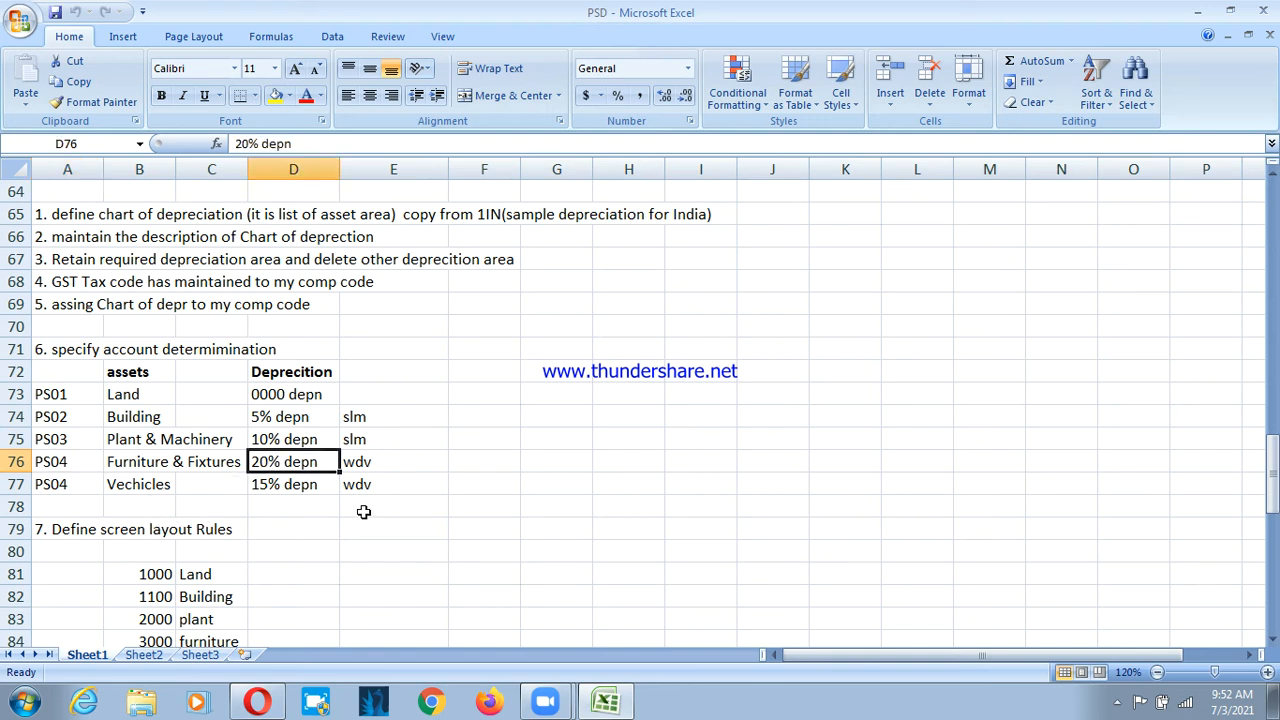
click(64, 489)
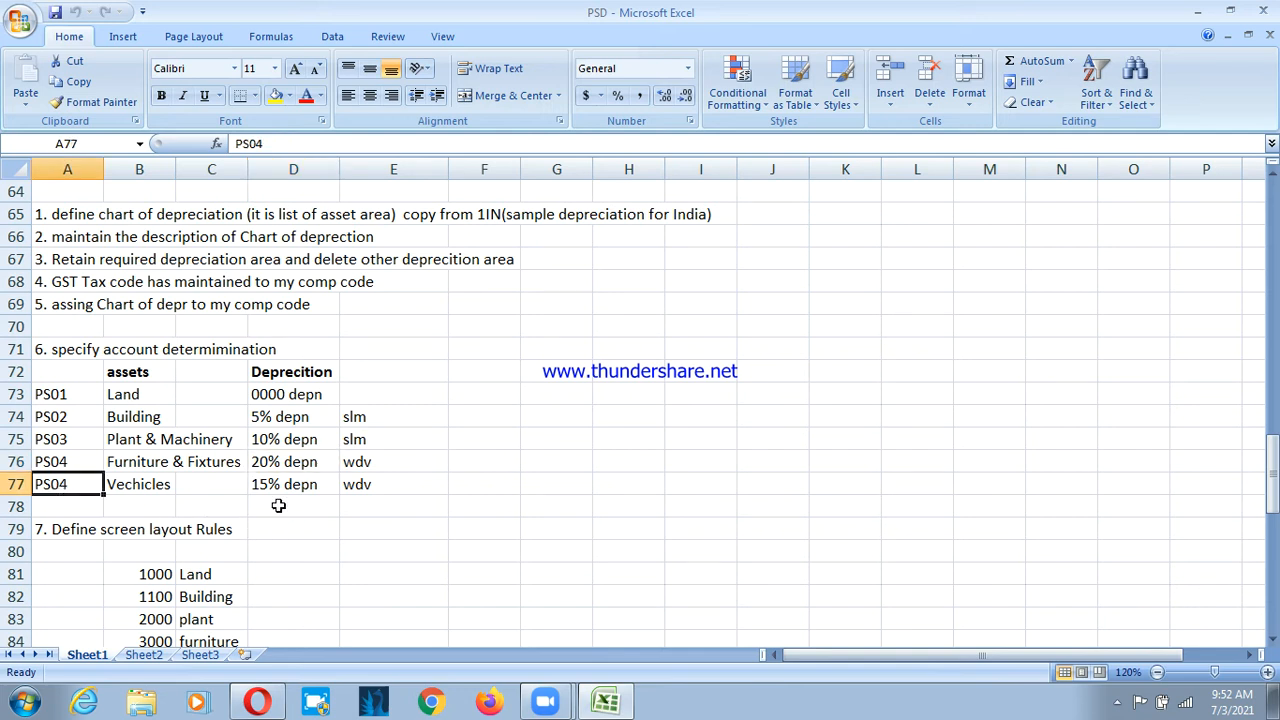
click(147, 486)
click(286, 487)
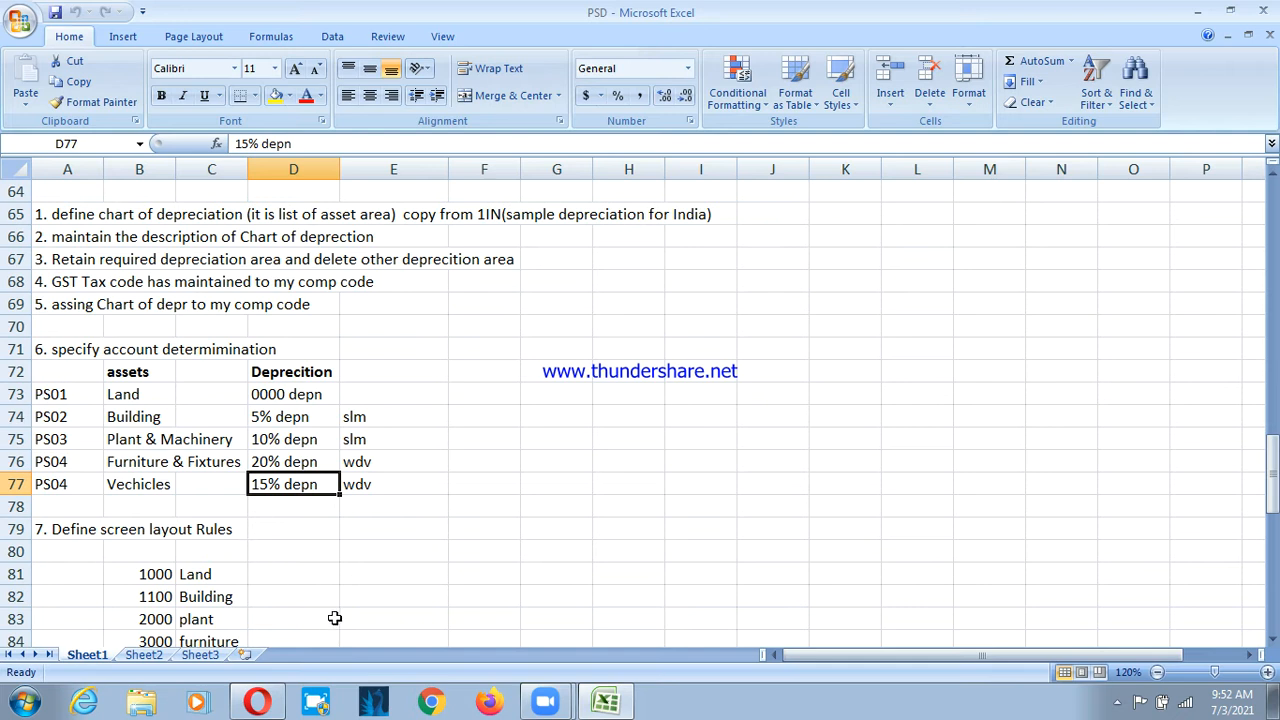
Compare which asset rows in the account determination table use the slm and wdv depreciation methods
click(58, 418)
drag(16, 417, 20, 440)
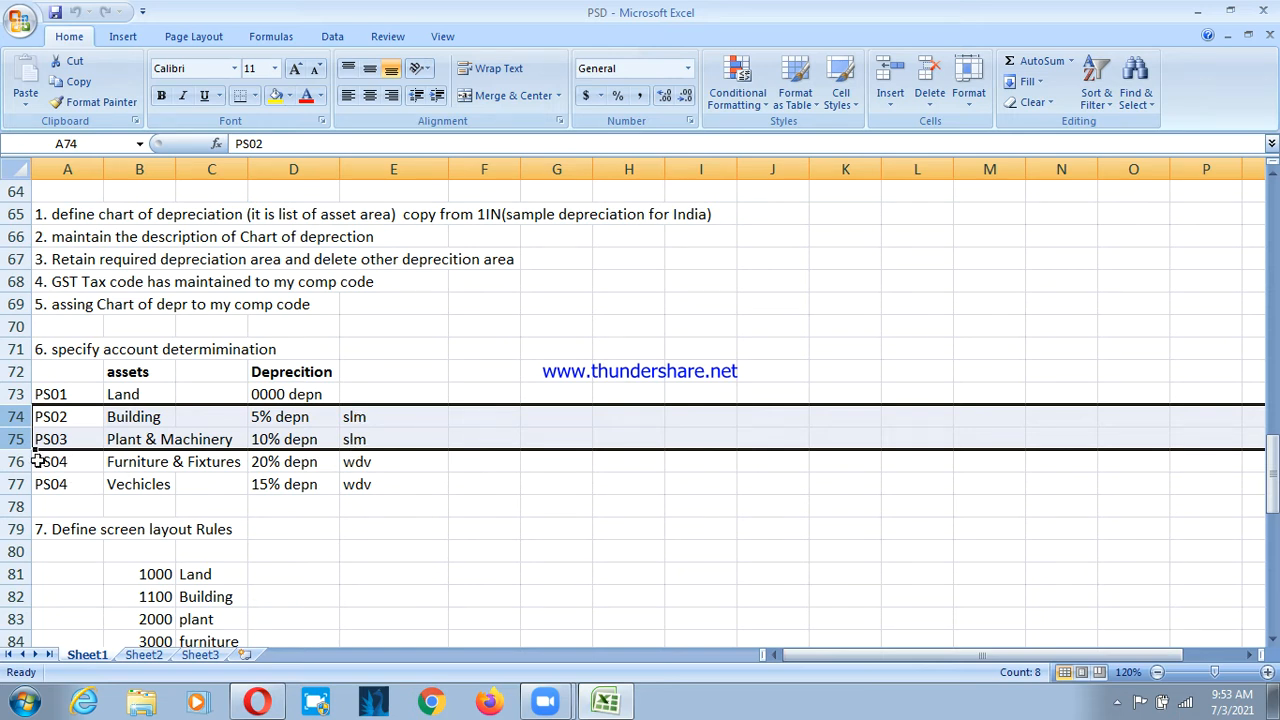
click(38, 461)
click(40, 484)
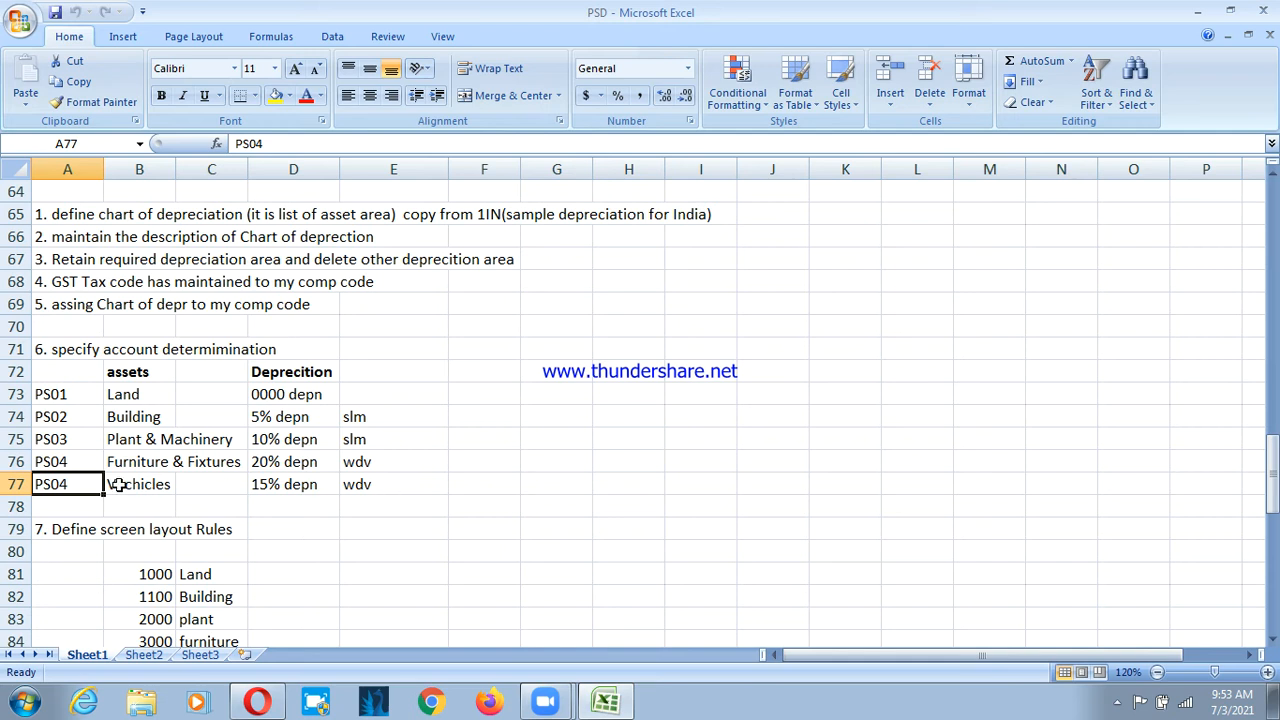
click(390, 464)
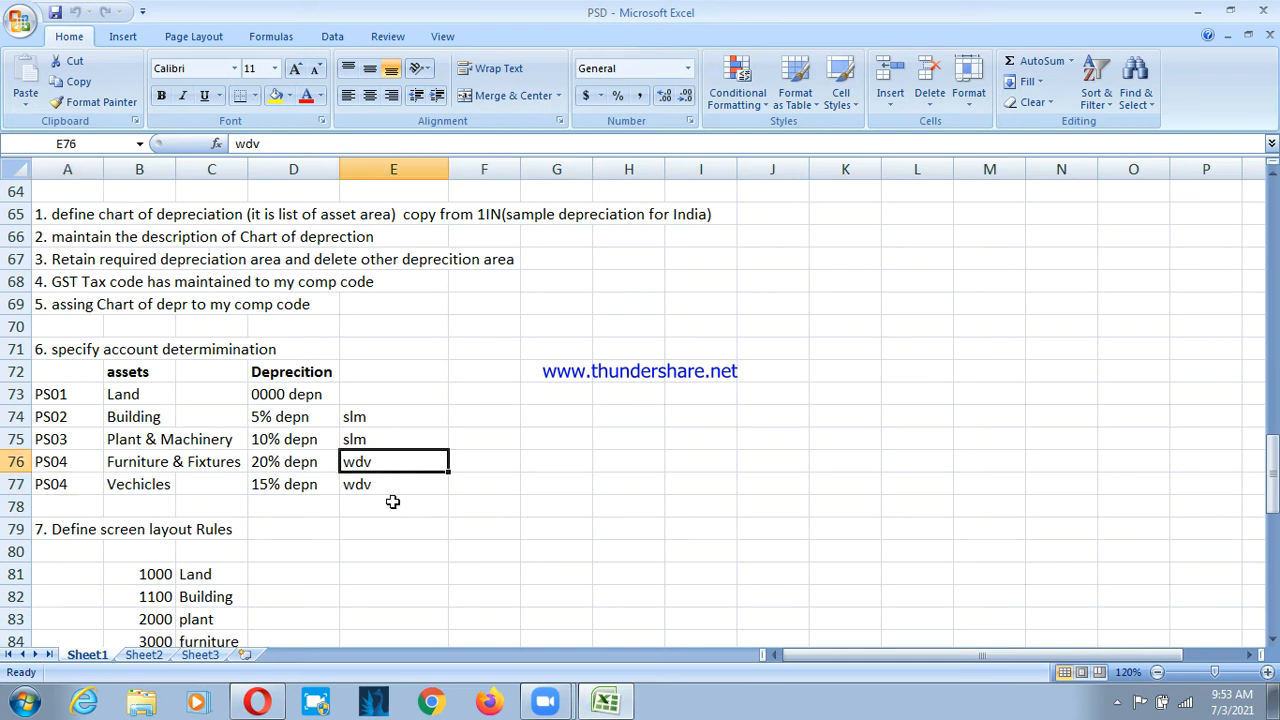
click(402, 502)
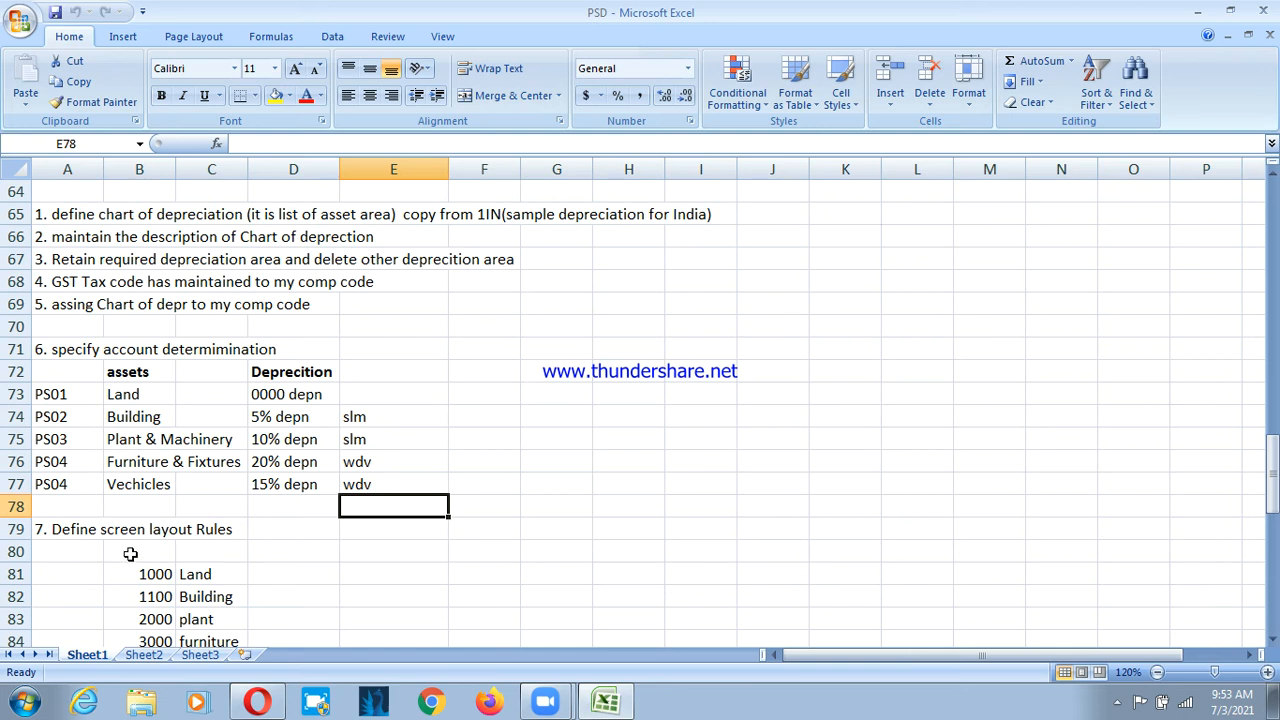
Examine item 7, define screen layout rules, and the layout number listed for each asset type
click(70, 529)
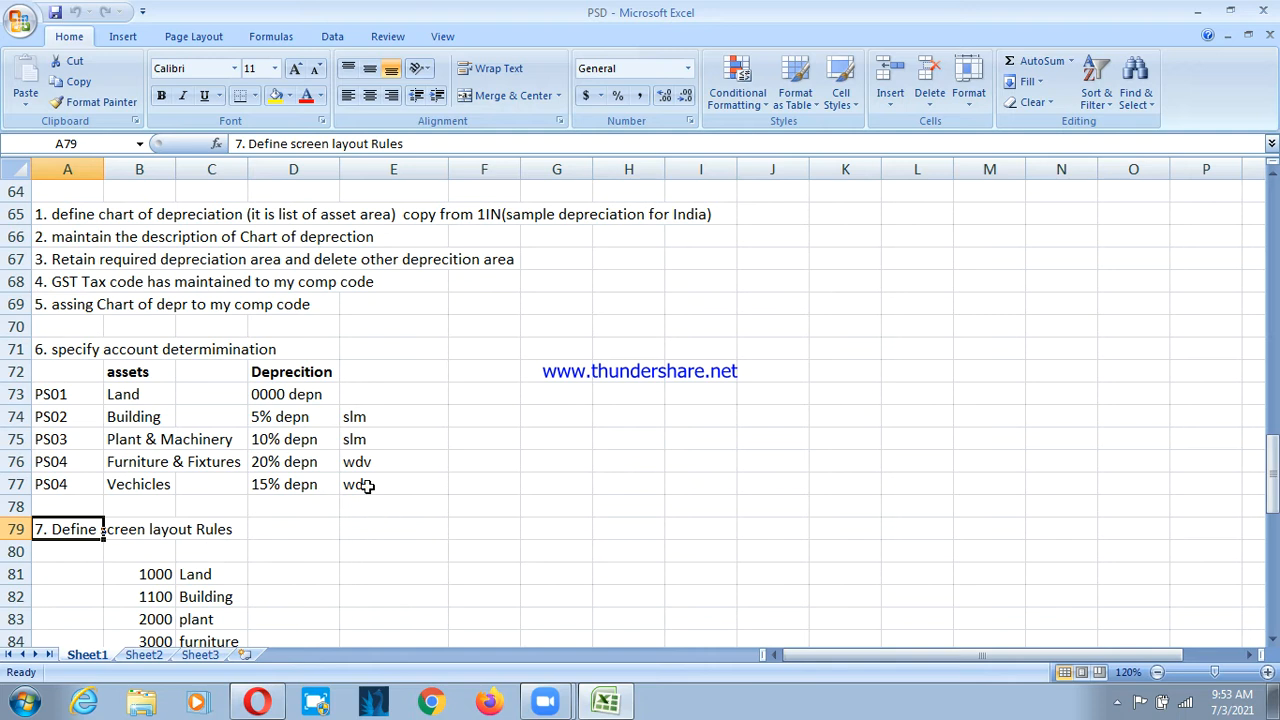
scroll(330, 440, down, 2)
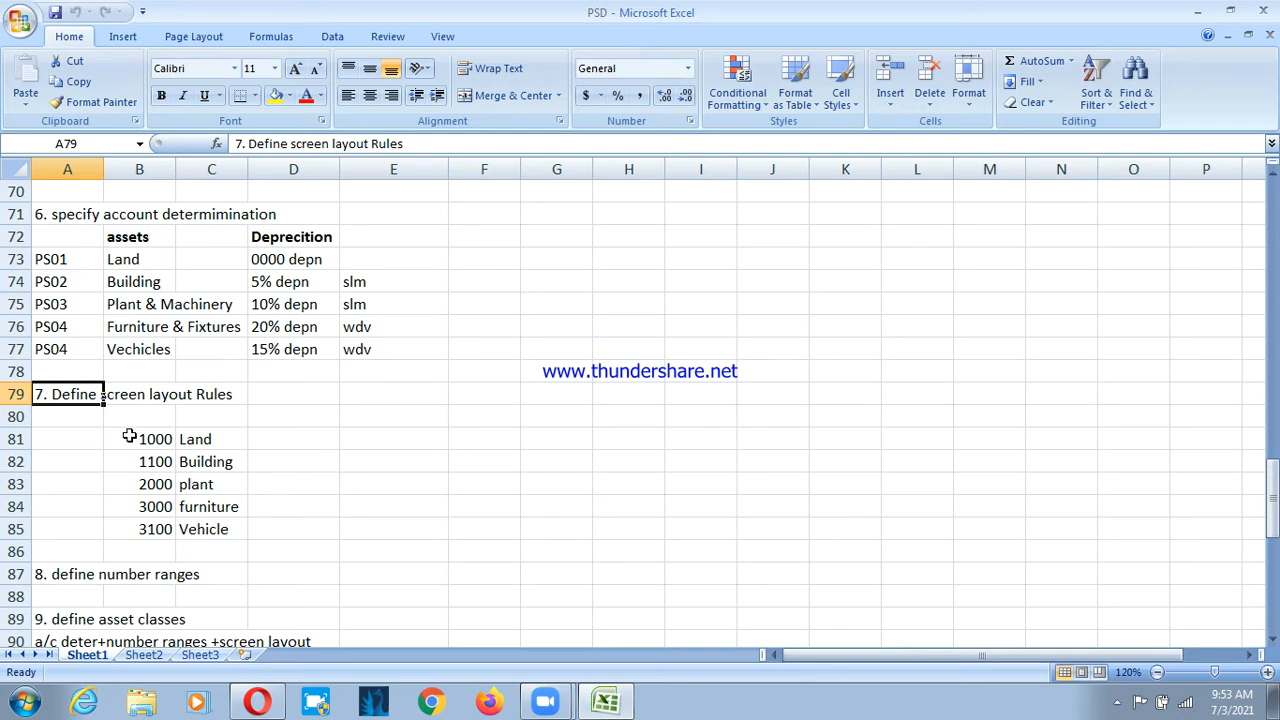
drag(130, 437, 166, 528)
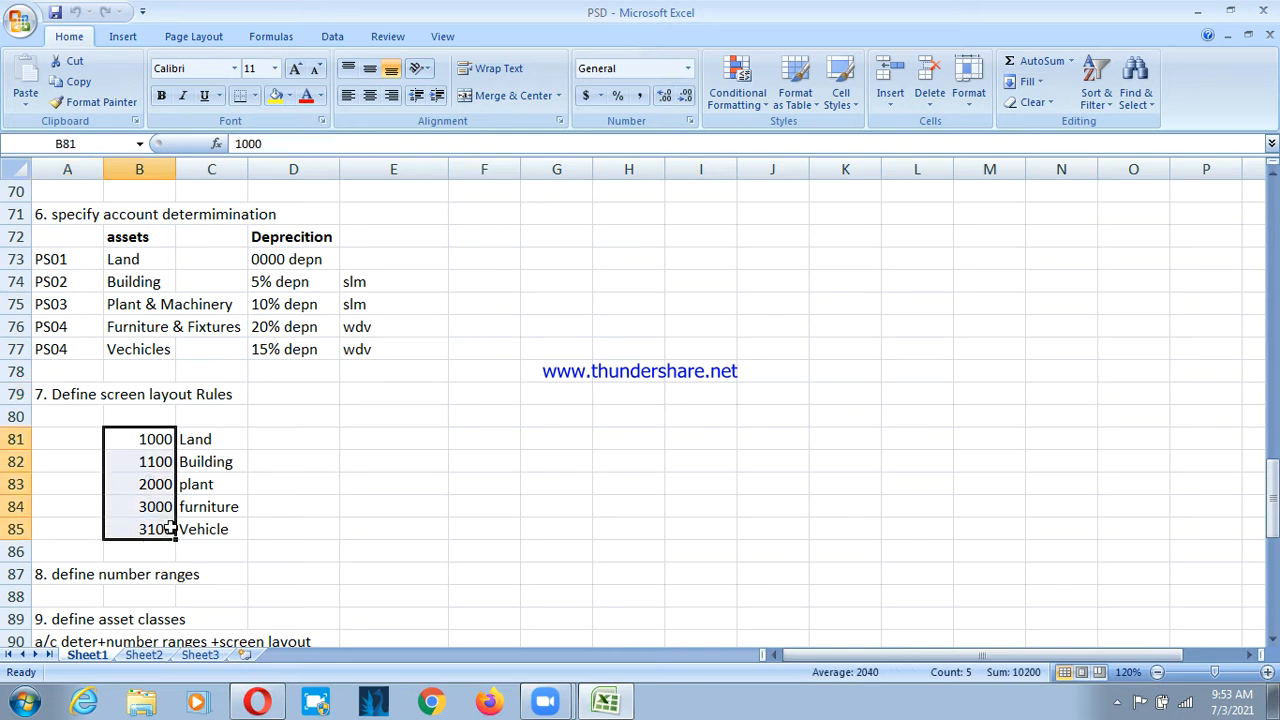
click(242, 489)
scroll(250, 490, down, 2)
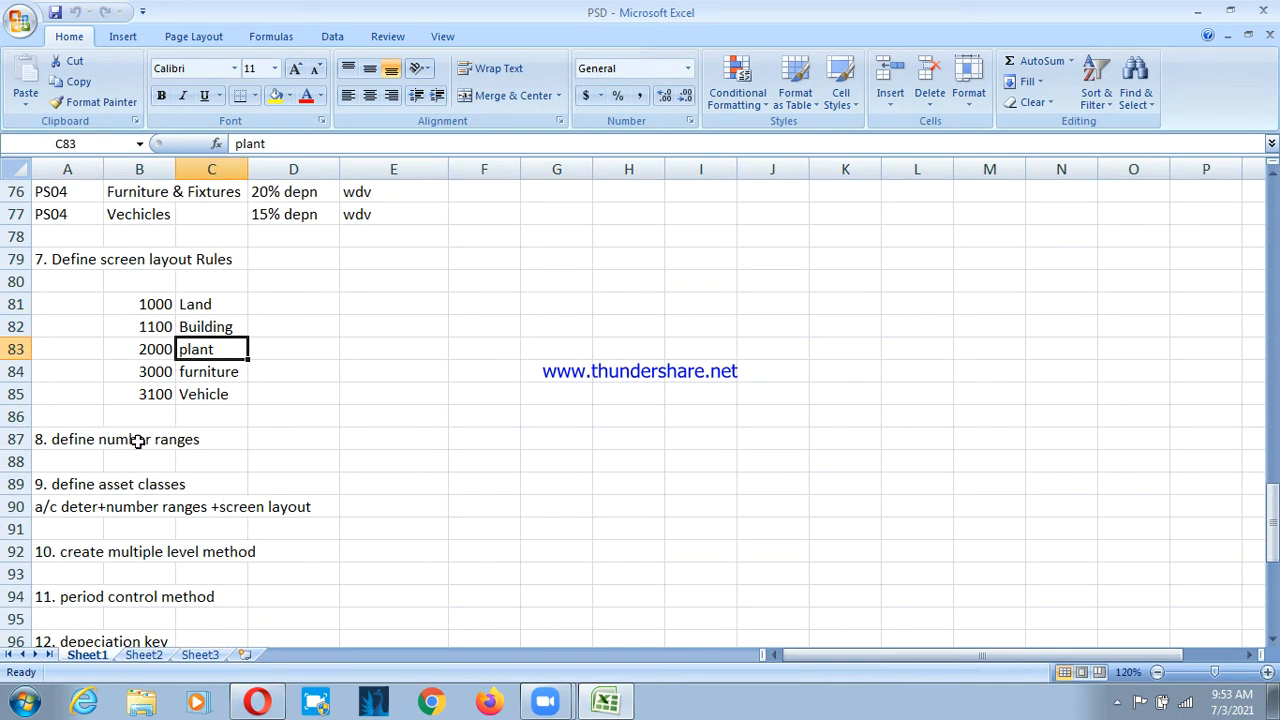
Read item 8 on defining number ranges and item 9 on defining asset classes, including the components in row 90
click(84, 440)
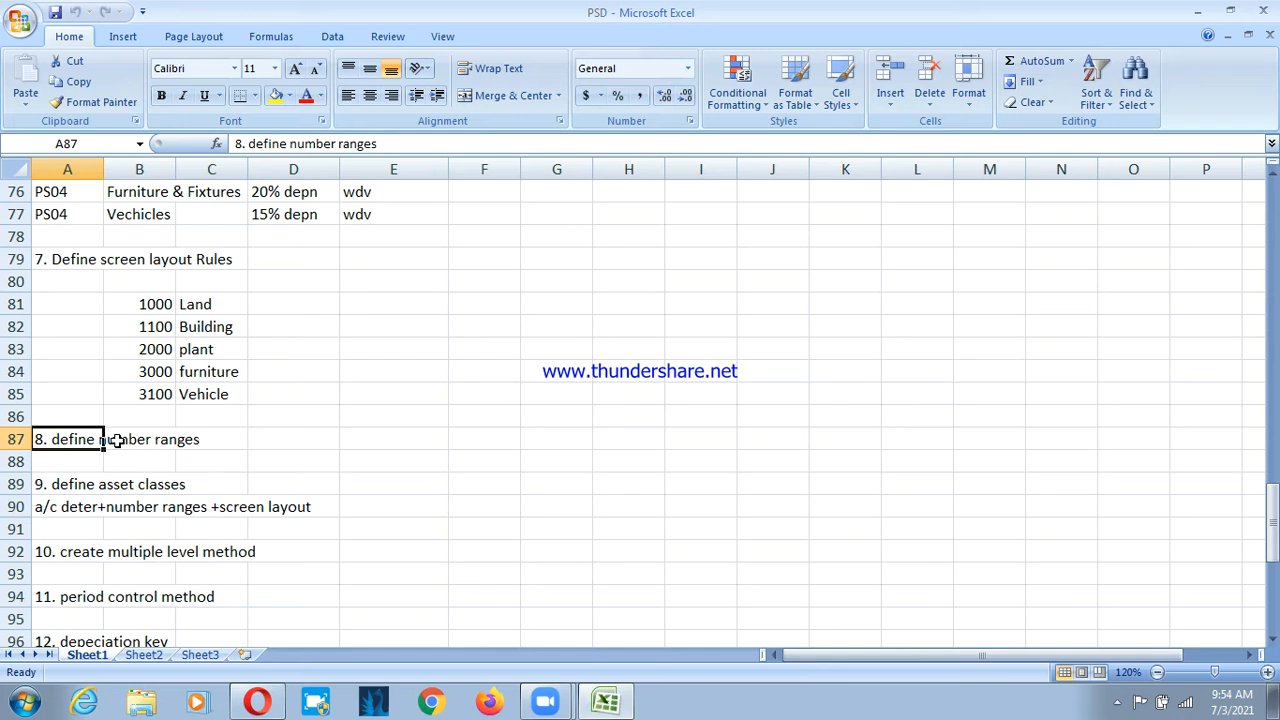
click(117, 482)
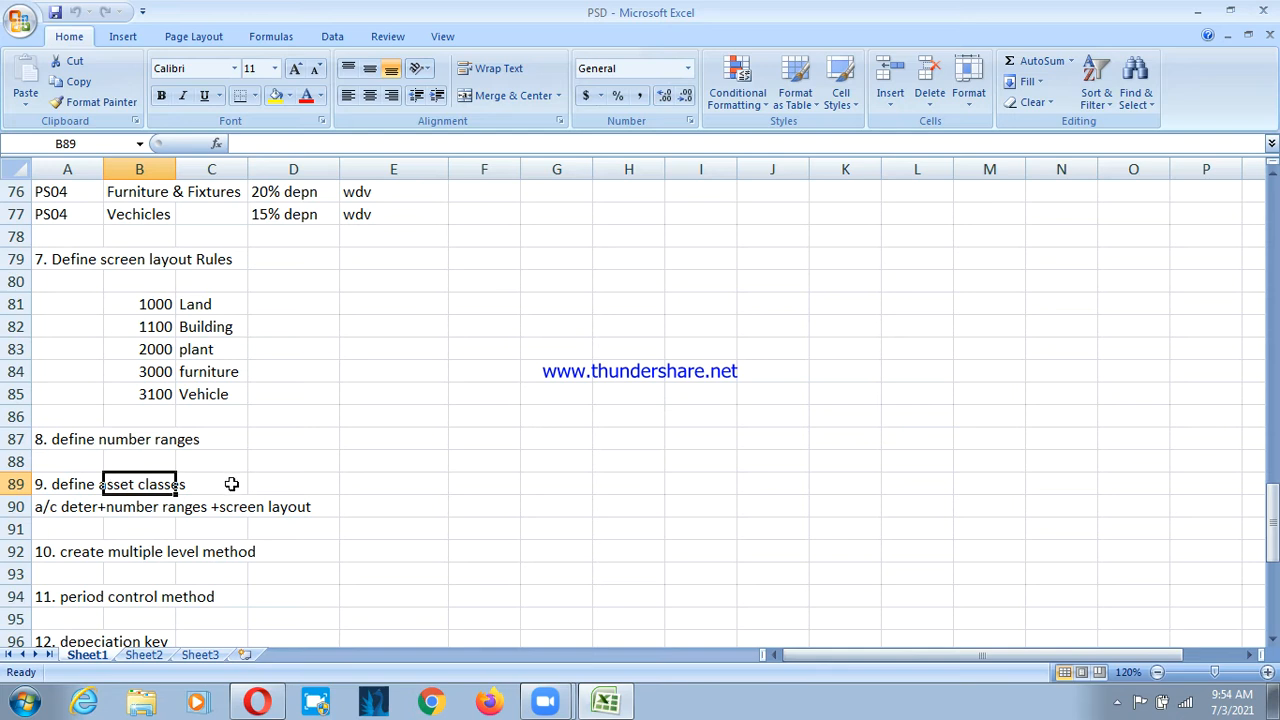
click(47, 501)
click(52, 484)
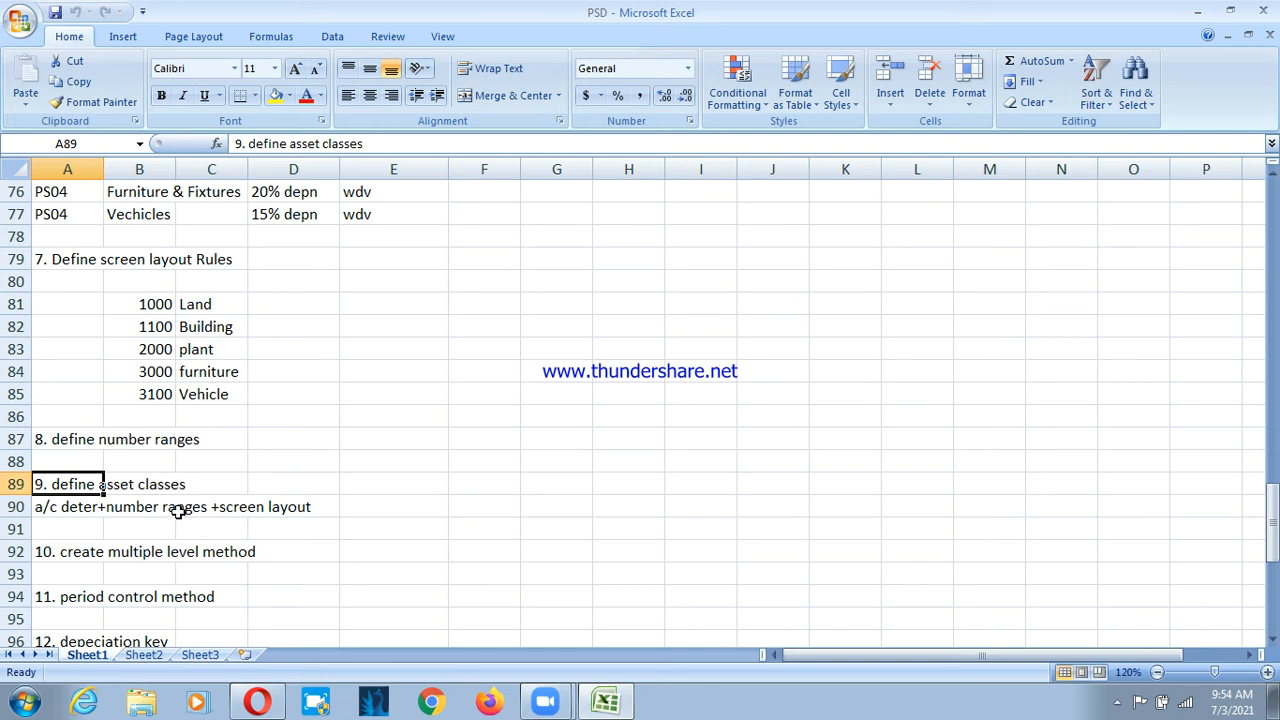
click(62, 510)
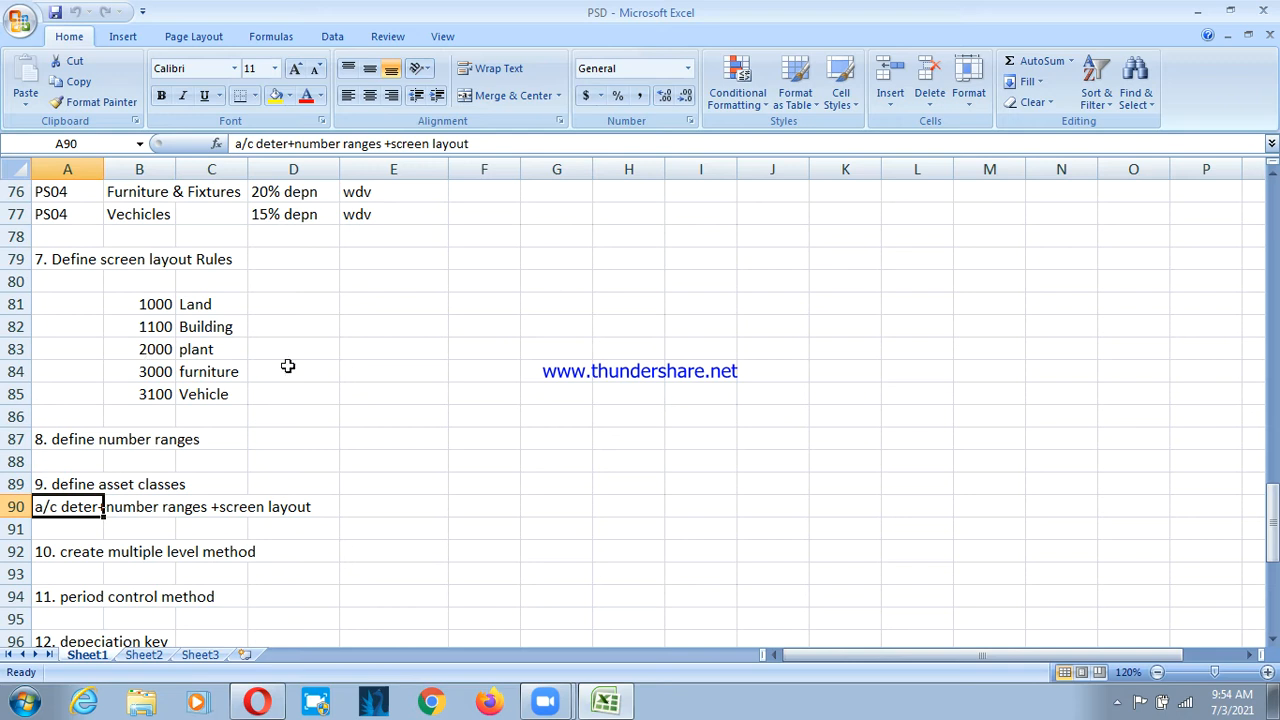
click(172, 505)
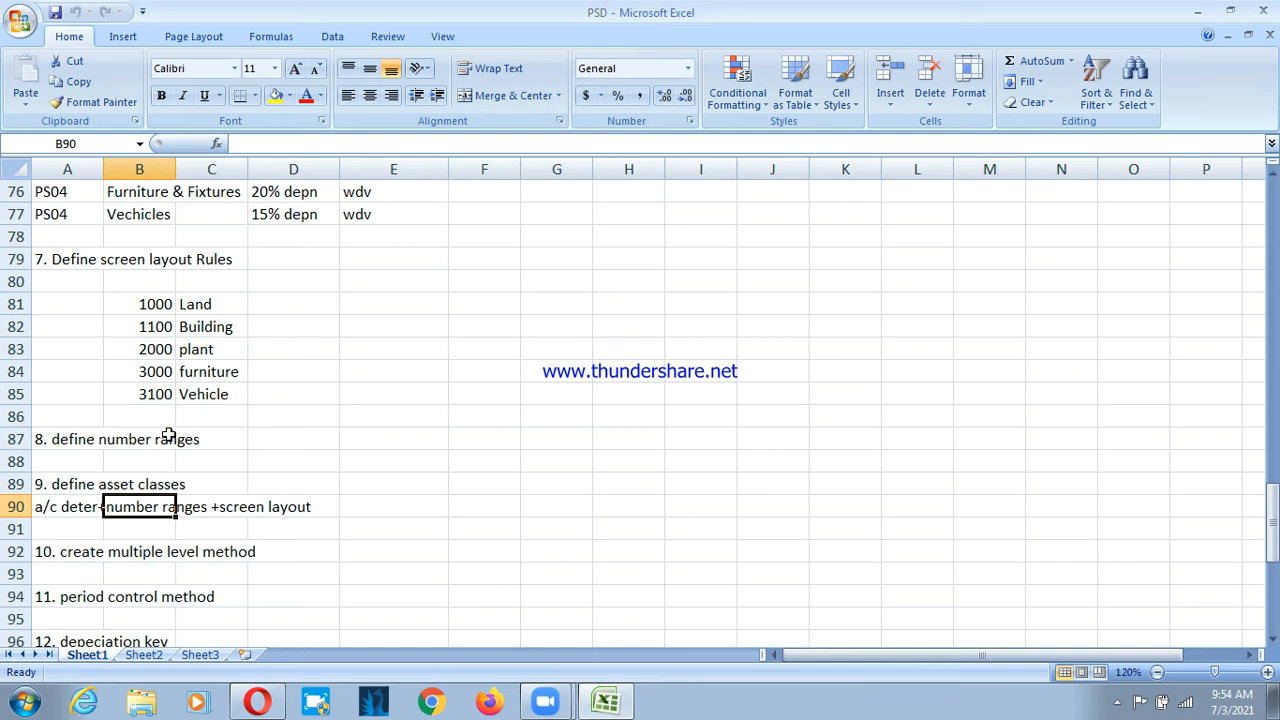
Check the asset class components against the account determination and screen layout lists, continuing on to item 10
scroll(183, 350, up, 2)
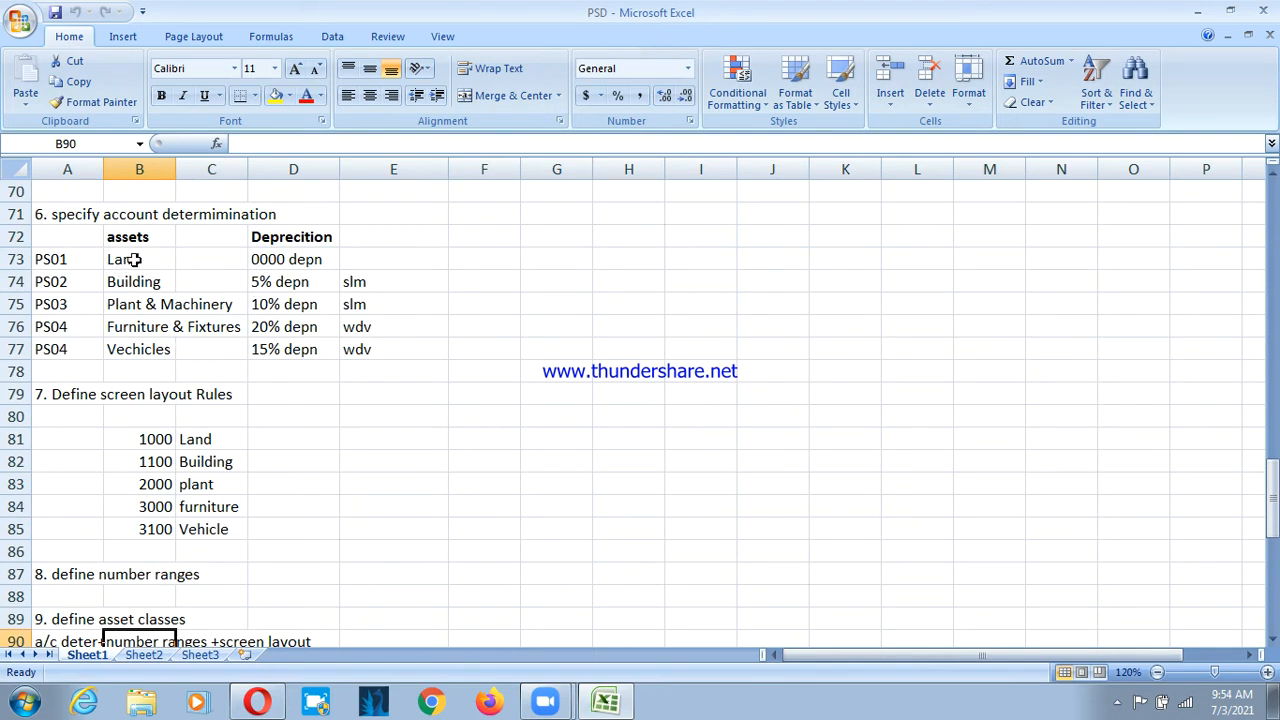
scroll(186, 368, down, 1)
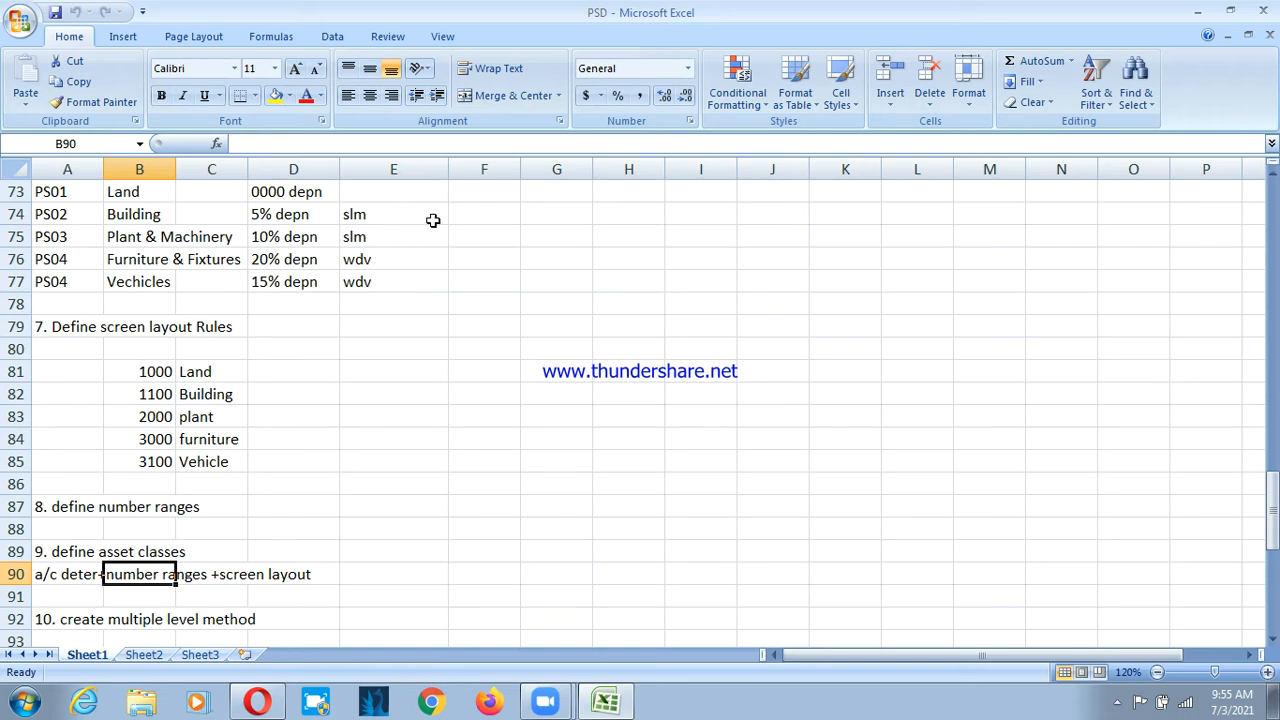
click(432, 17)
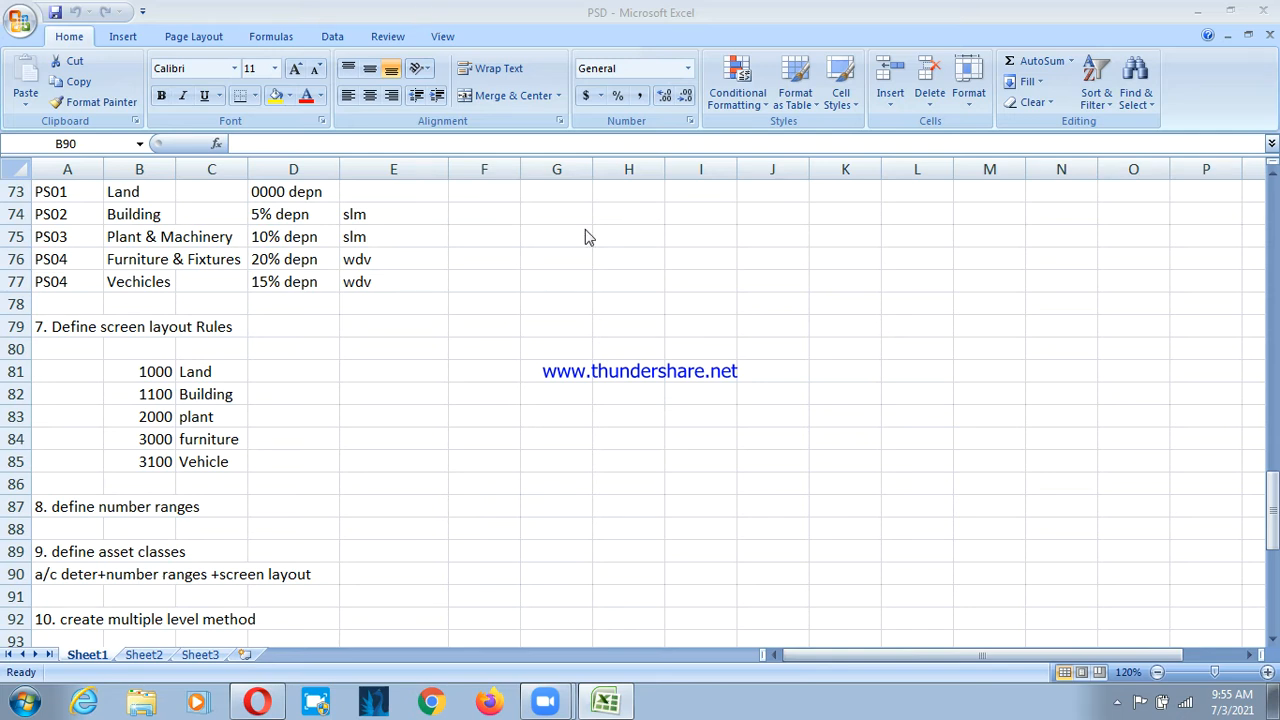
click(150, 574)
scroll(159, 511, down, 2)
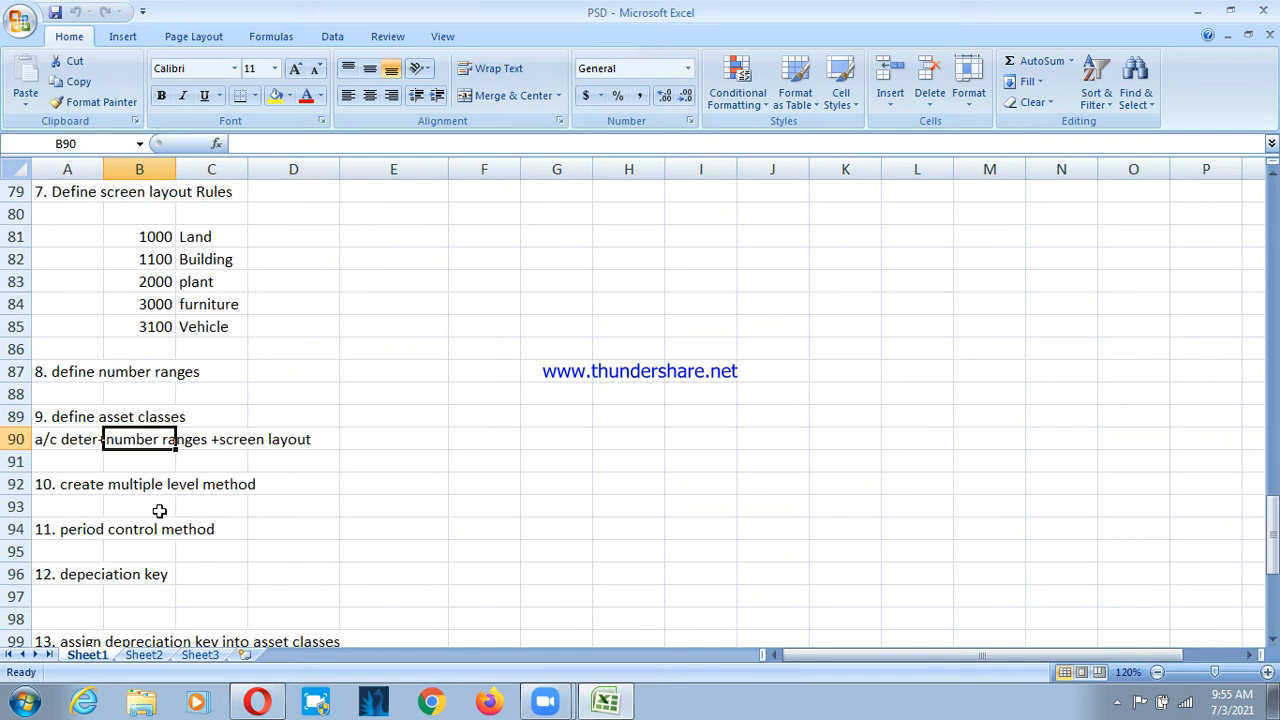
Compare the asset class formula in row 90 with the Land entry in the account determination table
click(67, 443)
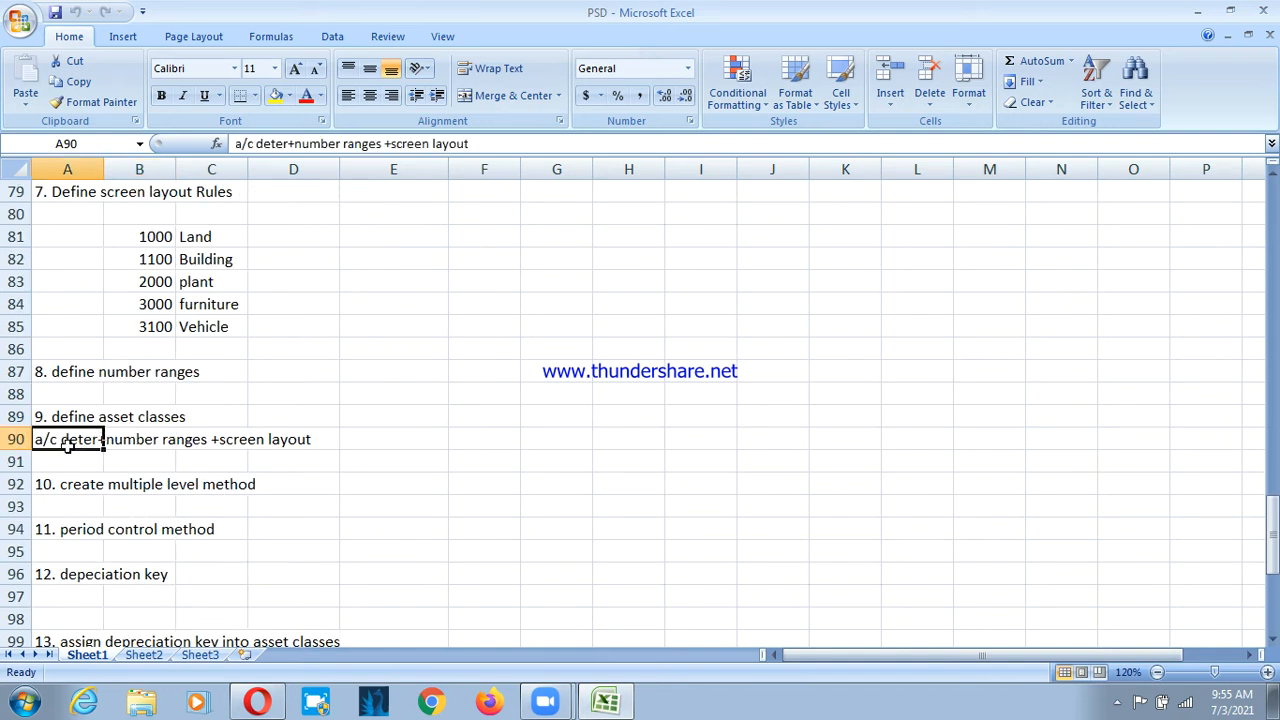
scroll(309, 411, up, 4)
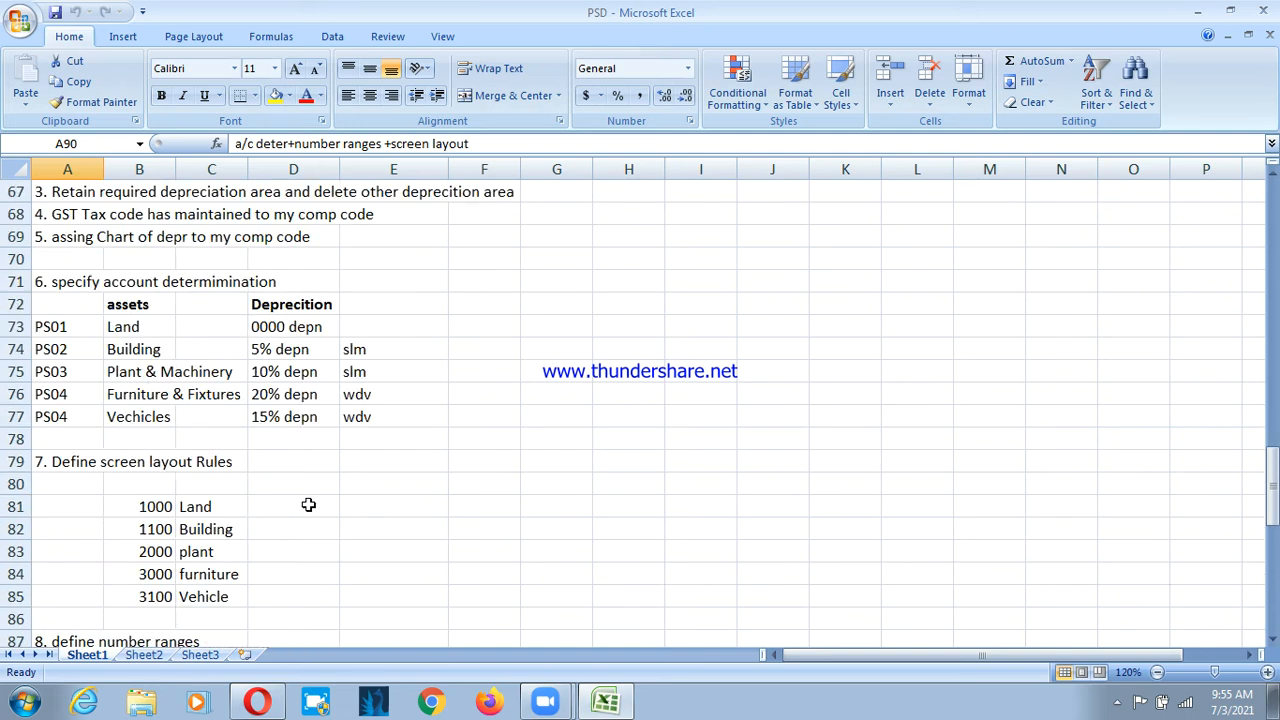
click(130, 330)
scroll(206, 450, down, 3)
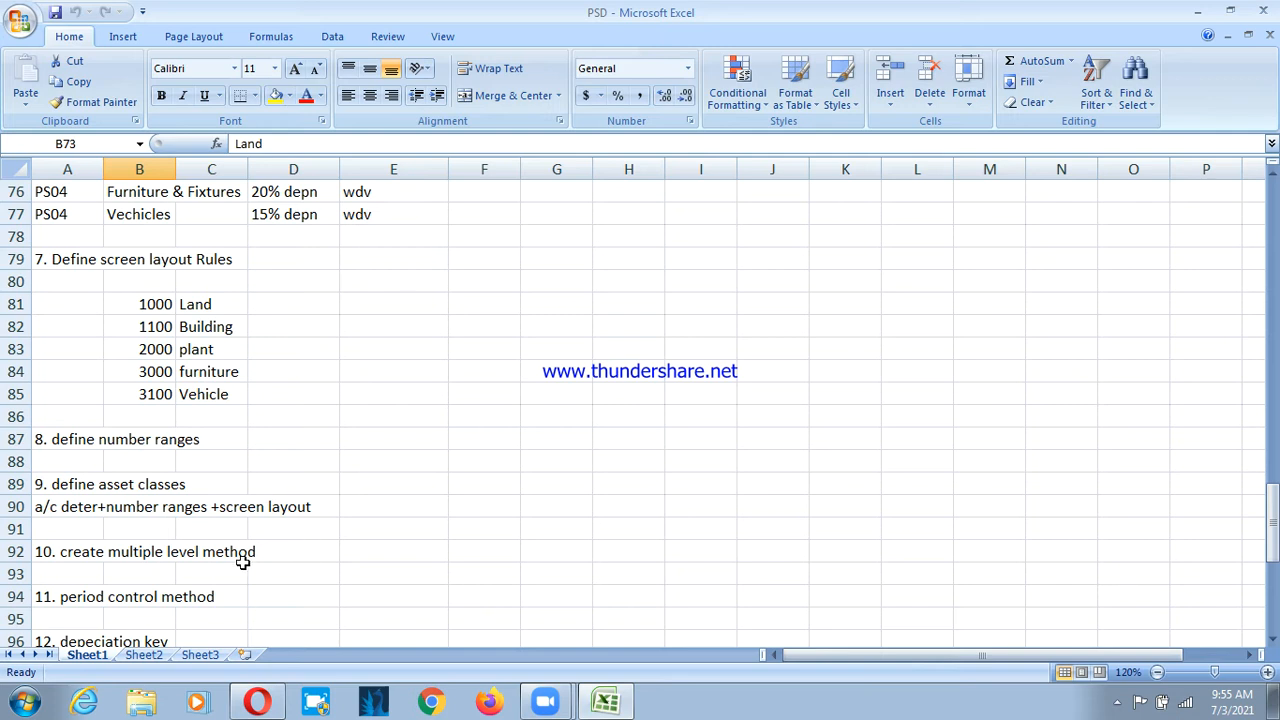
Read items 10 to 12 on the multiple level method, period control method and depreciation key
click(75, 553)
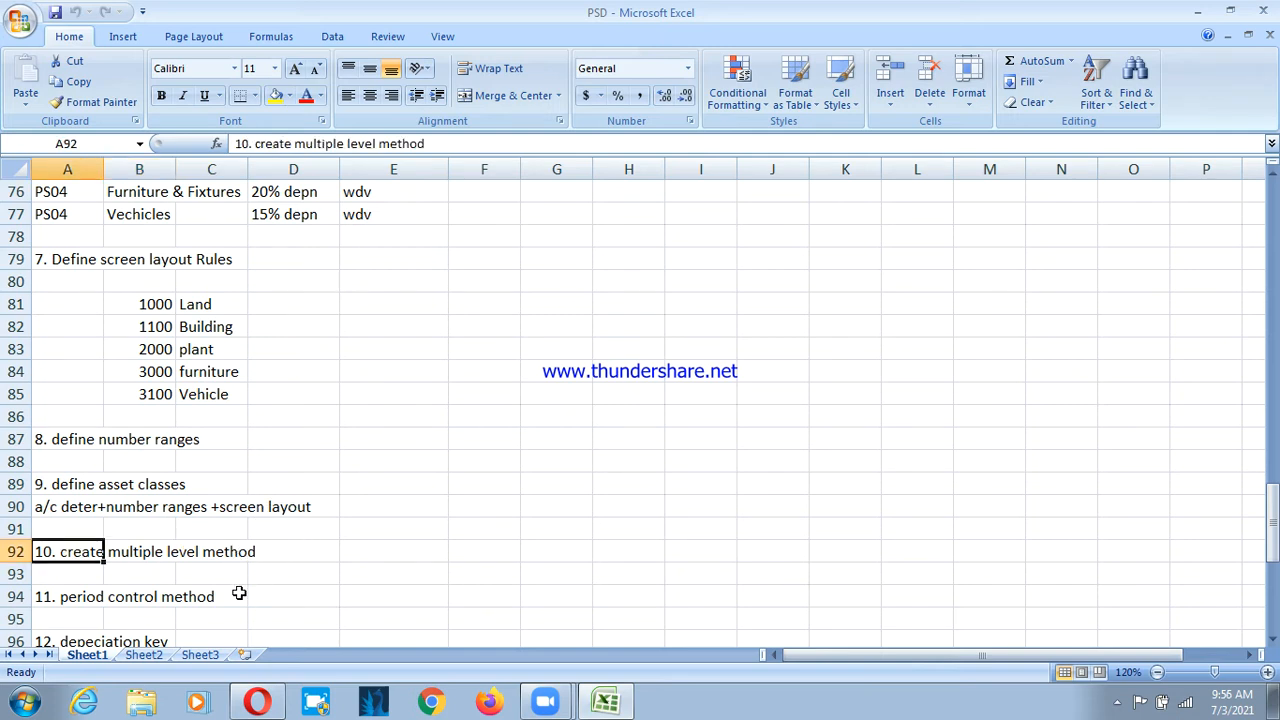
click(80, 600)
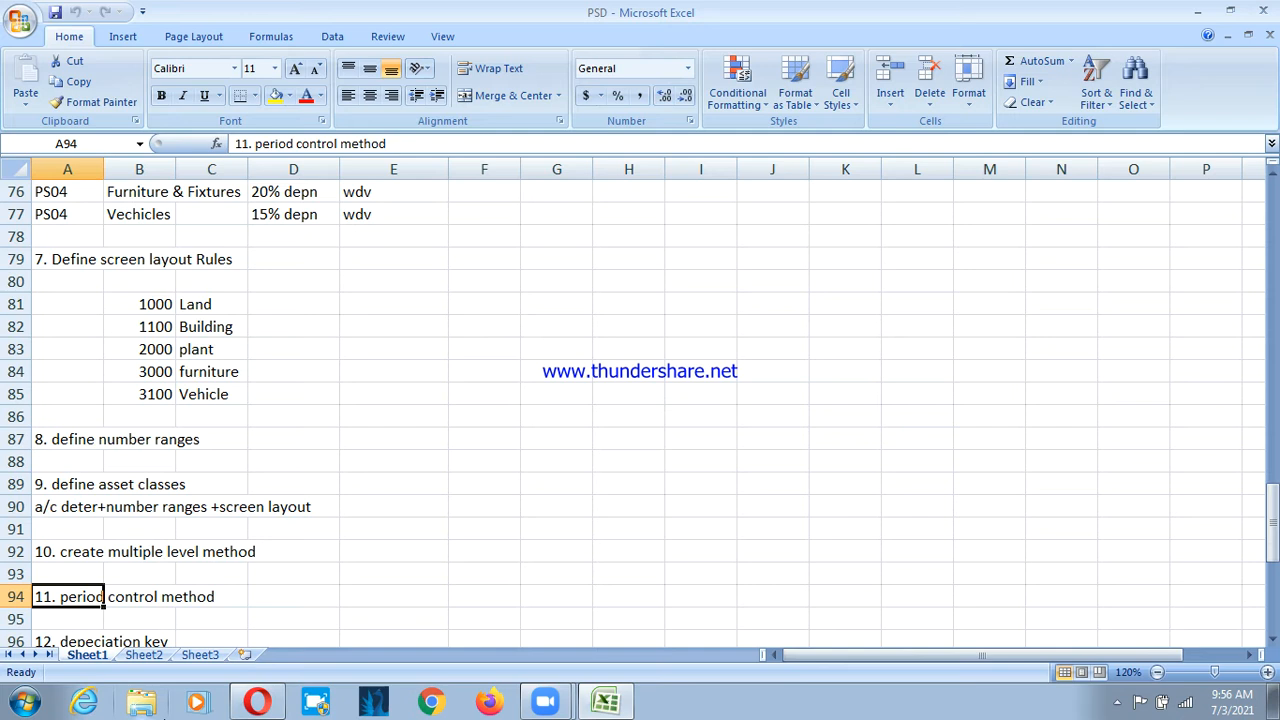
click(133, 597)
scroll(137, 551, down, 1)
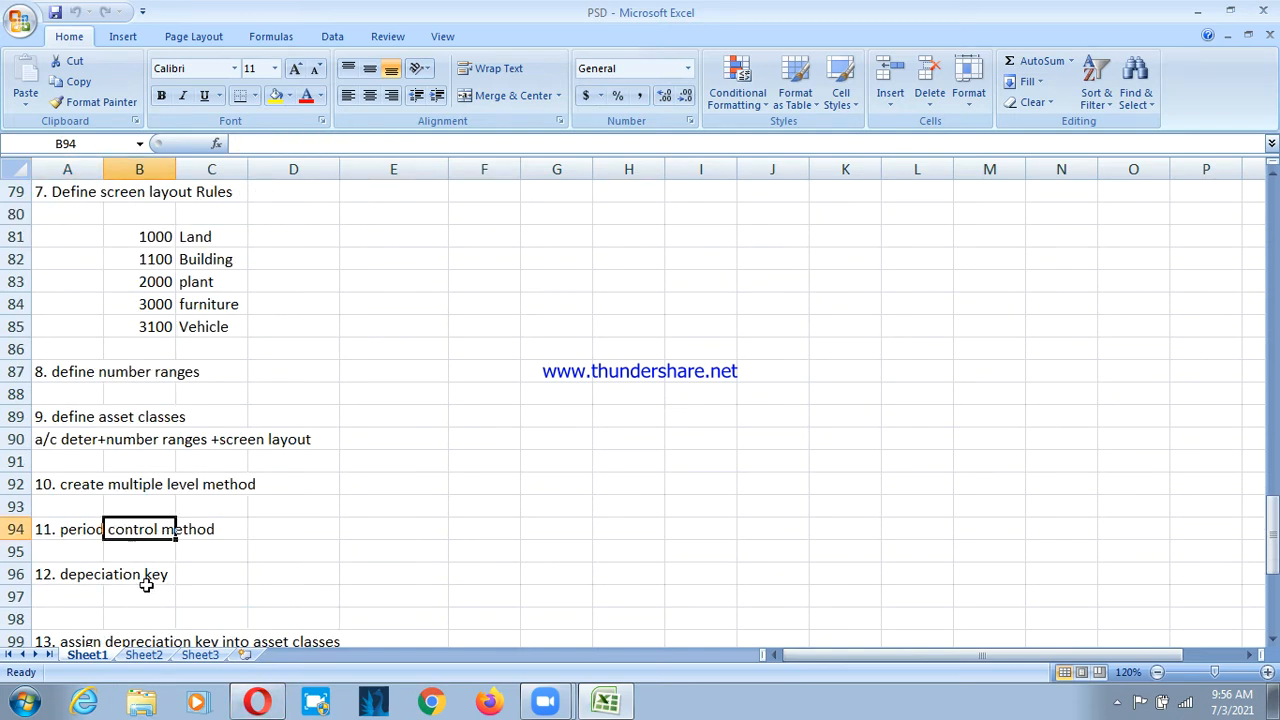
click(98, 578)
Enter depreciation keys p5, P10, P20 and P15 in F74:F77 beside the Building, Plant & Machinery, Furniture & Fixtures and Vehicles rows
scroll(246, 392, up, 4)
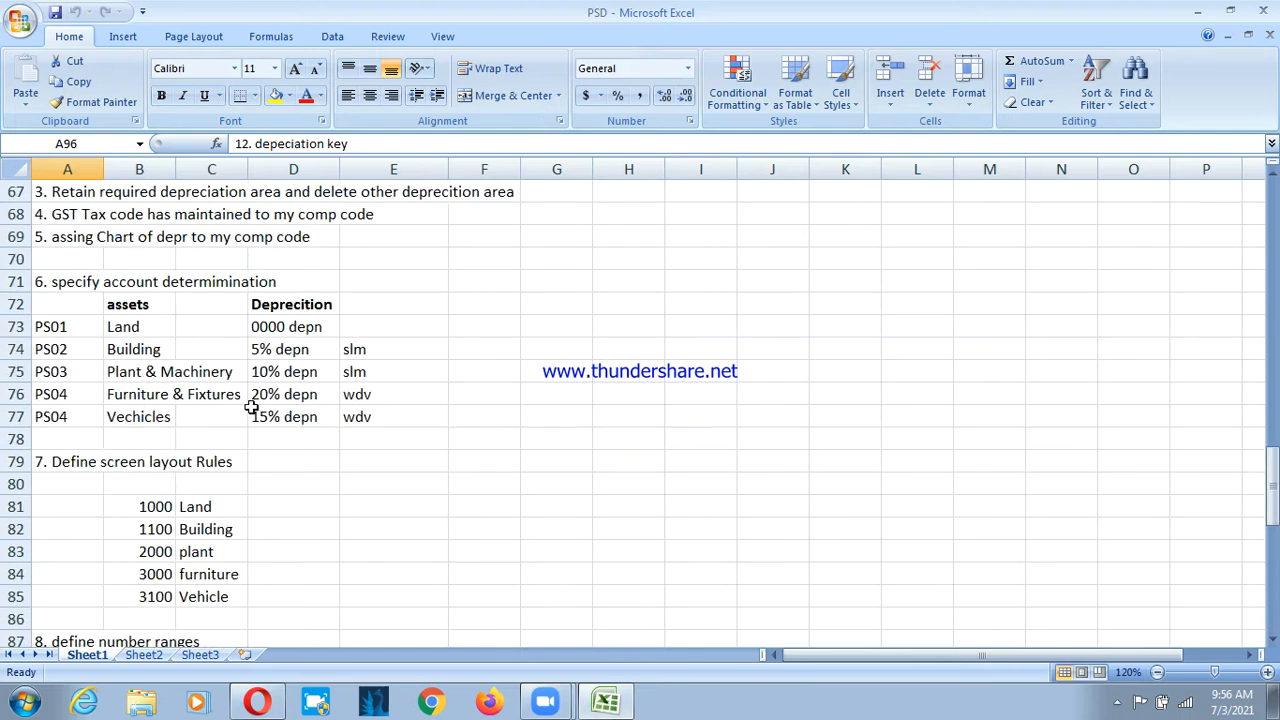
scroll(160, 400, down, 4)
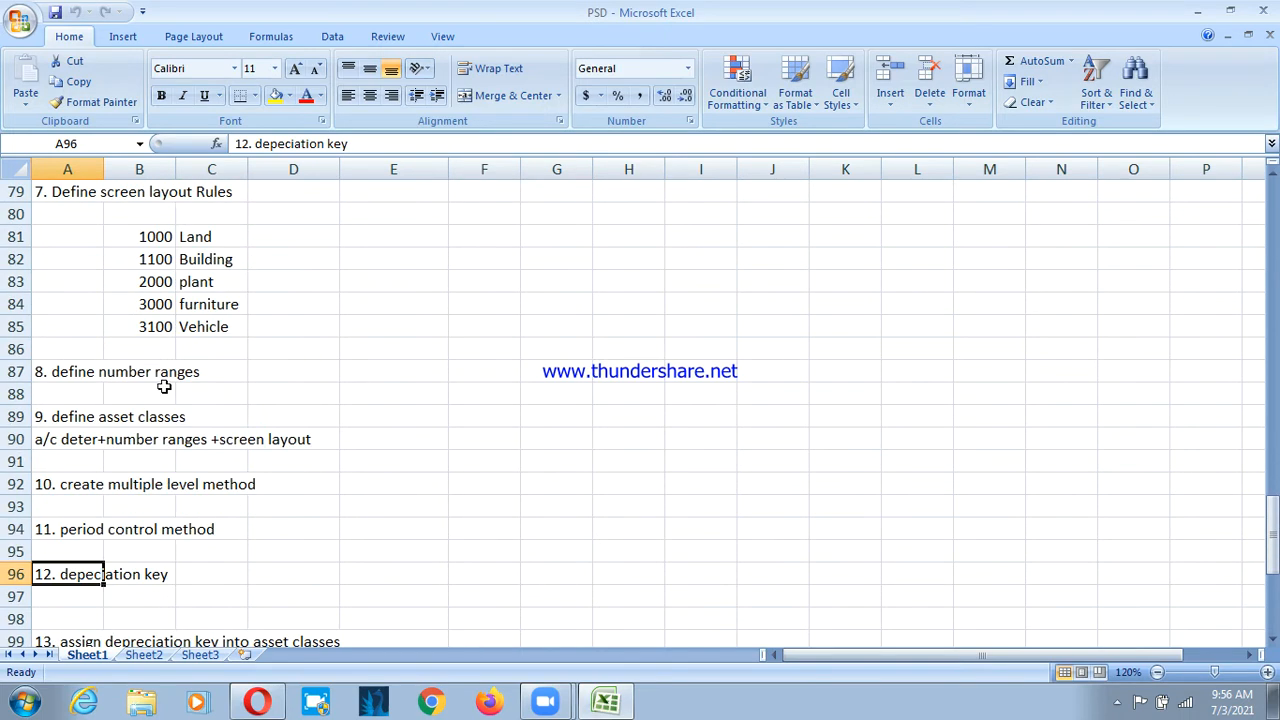
scroll(240, 560, up, 3)
scroll(251, 571, up, 4)
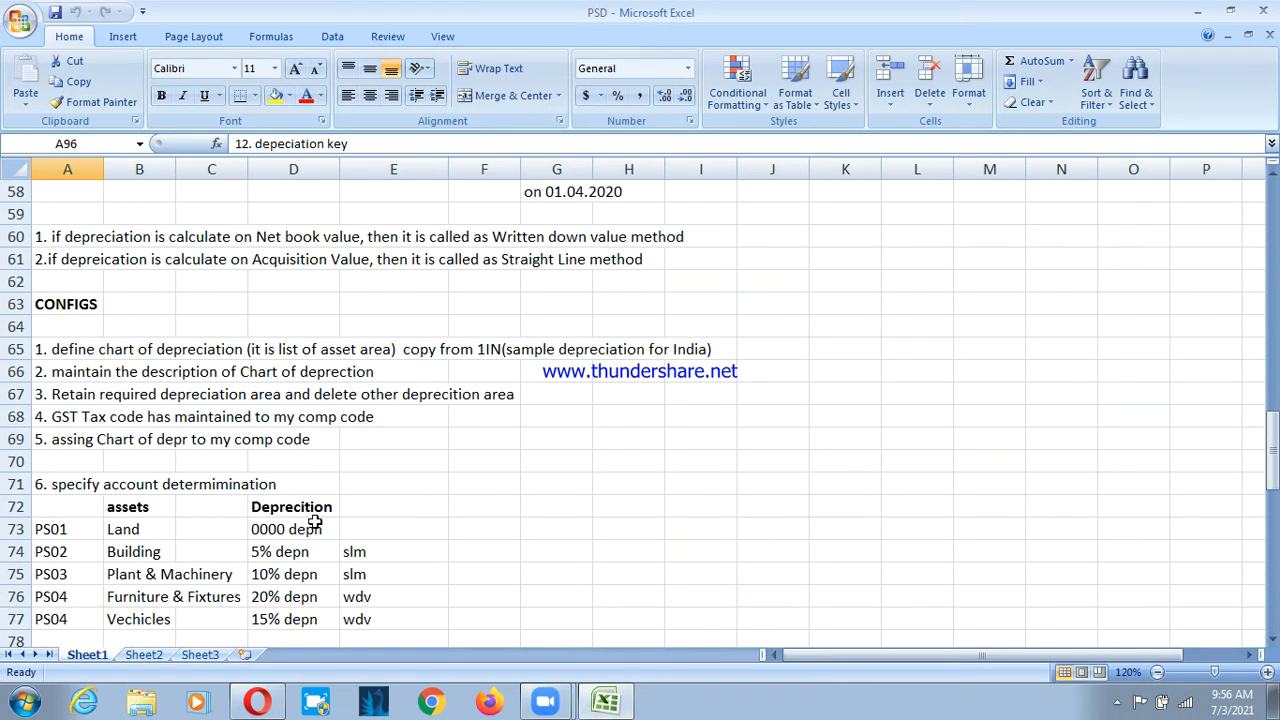
click(509, 522)
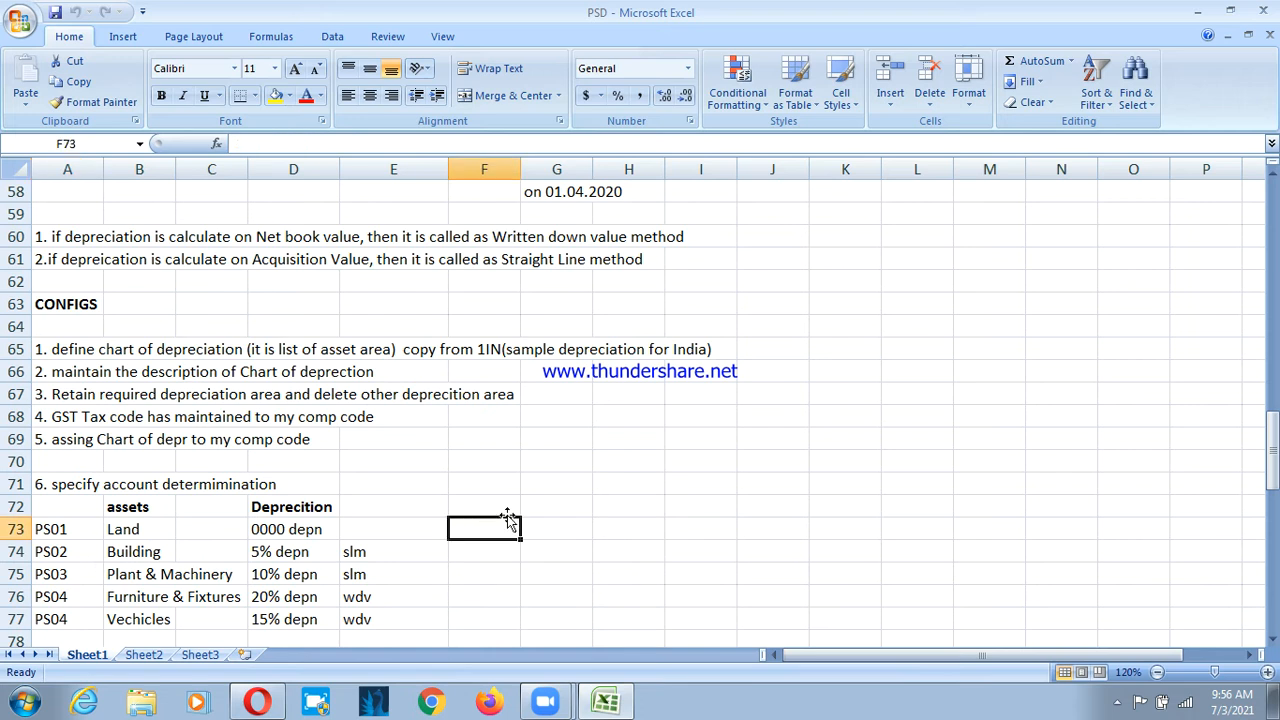
key(Return)
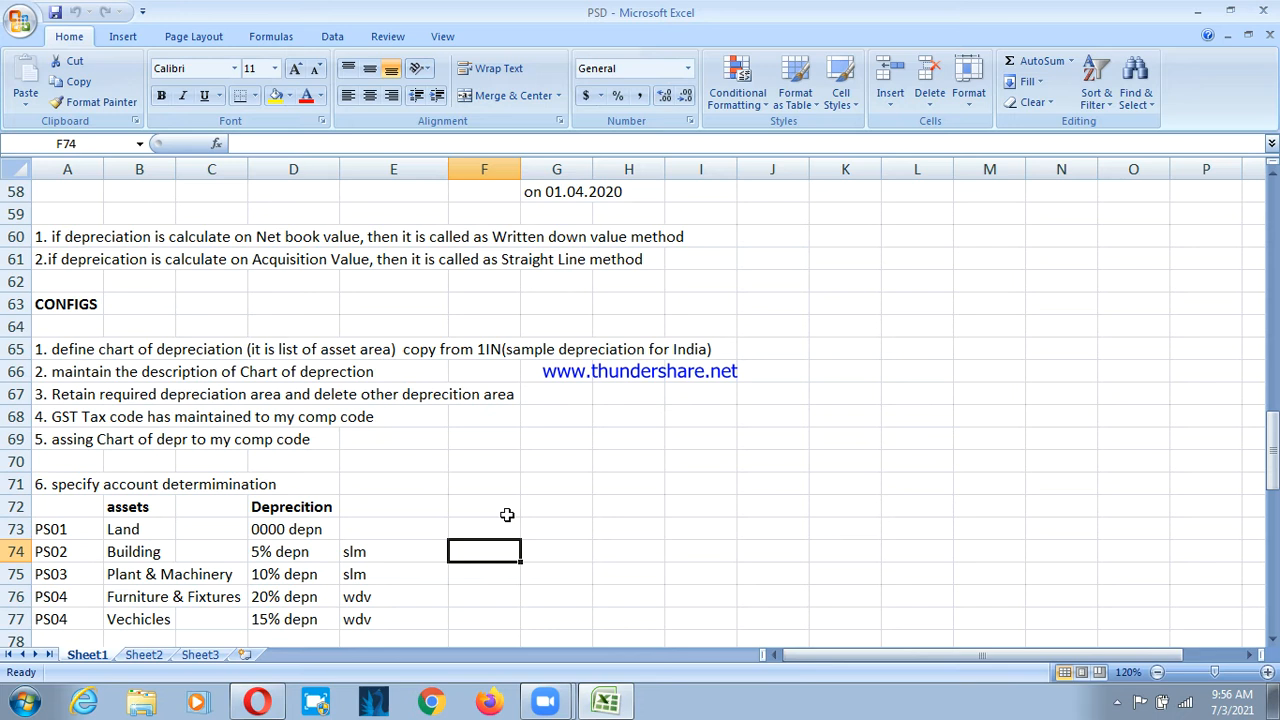
text(p5)
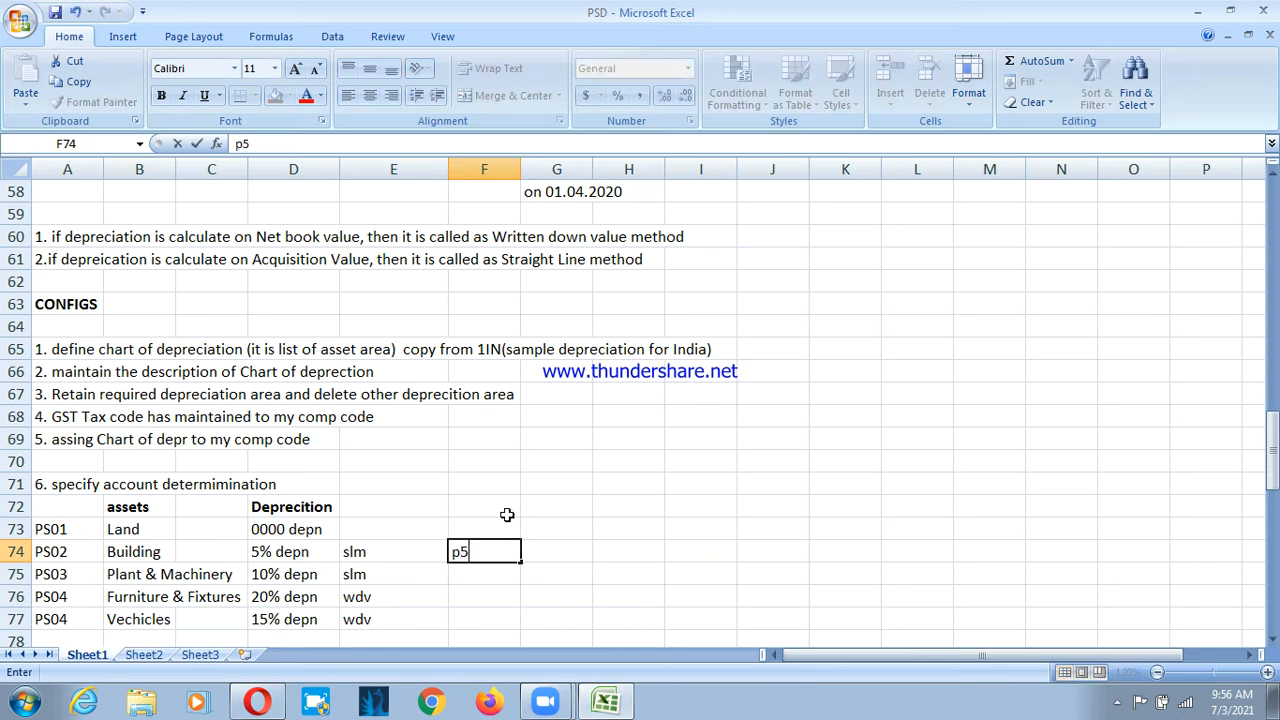
key(Return)
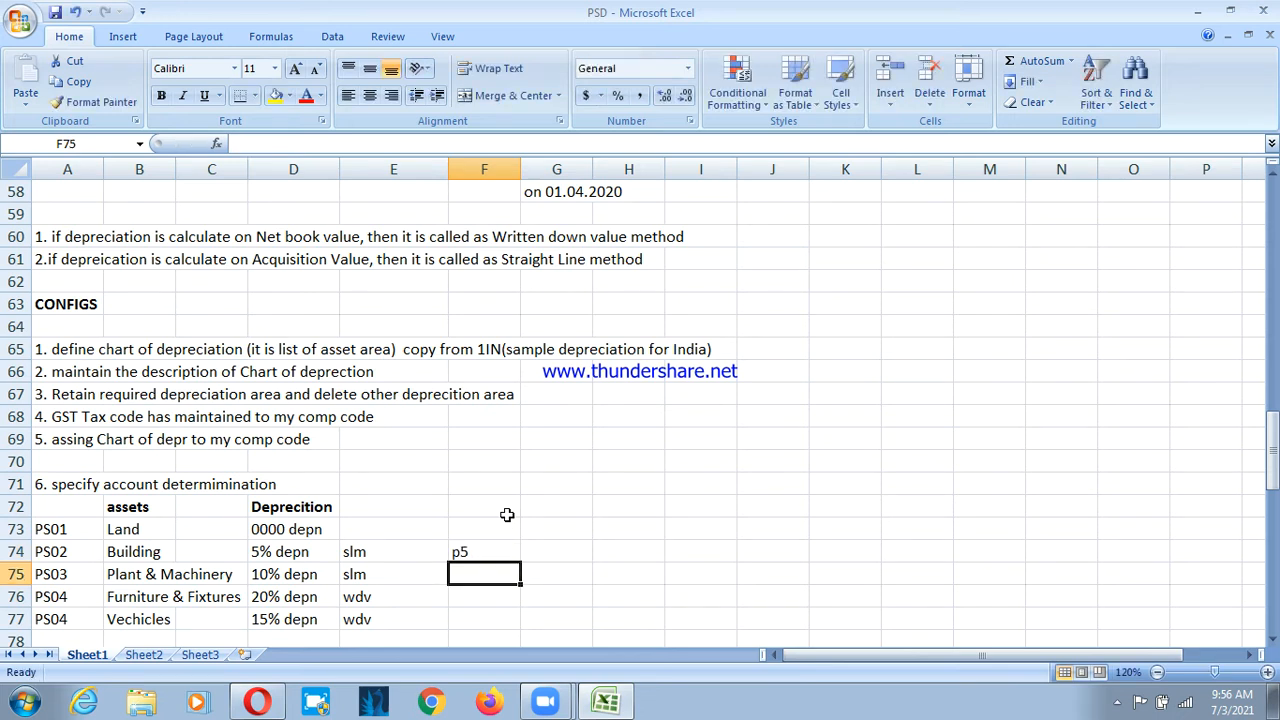
text(P10)
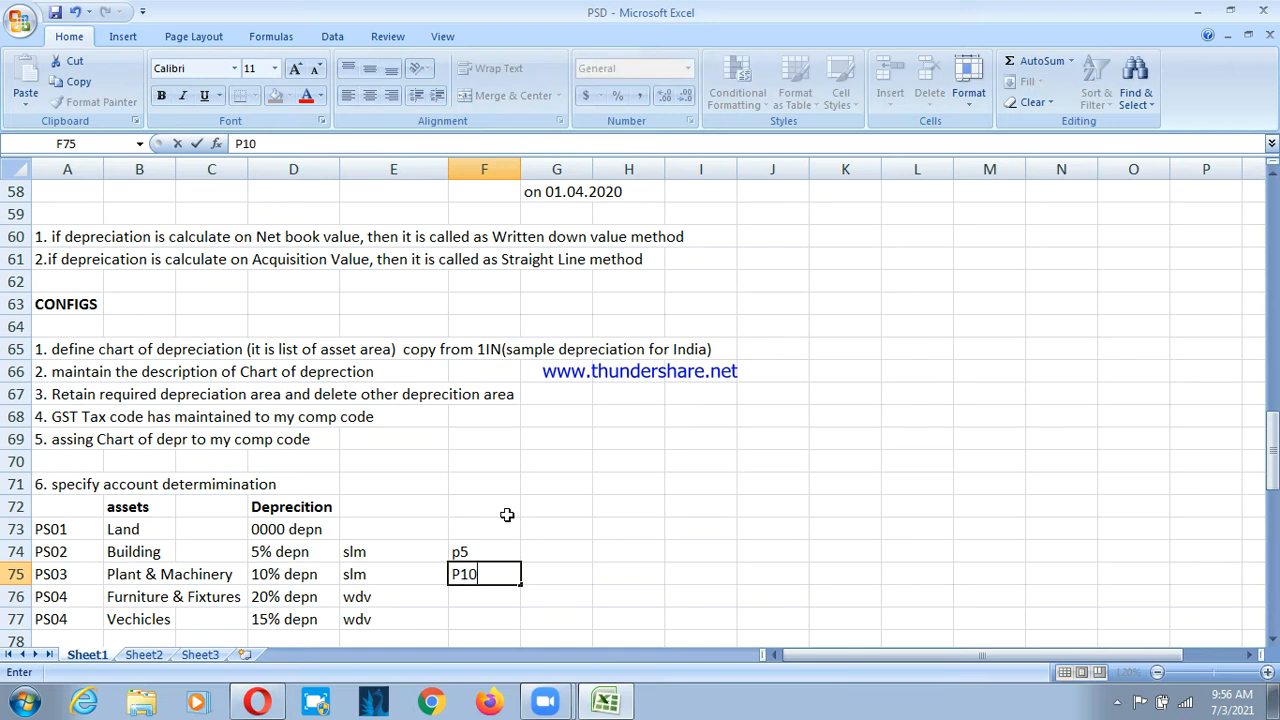
key(Return)
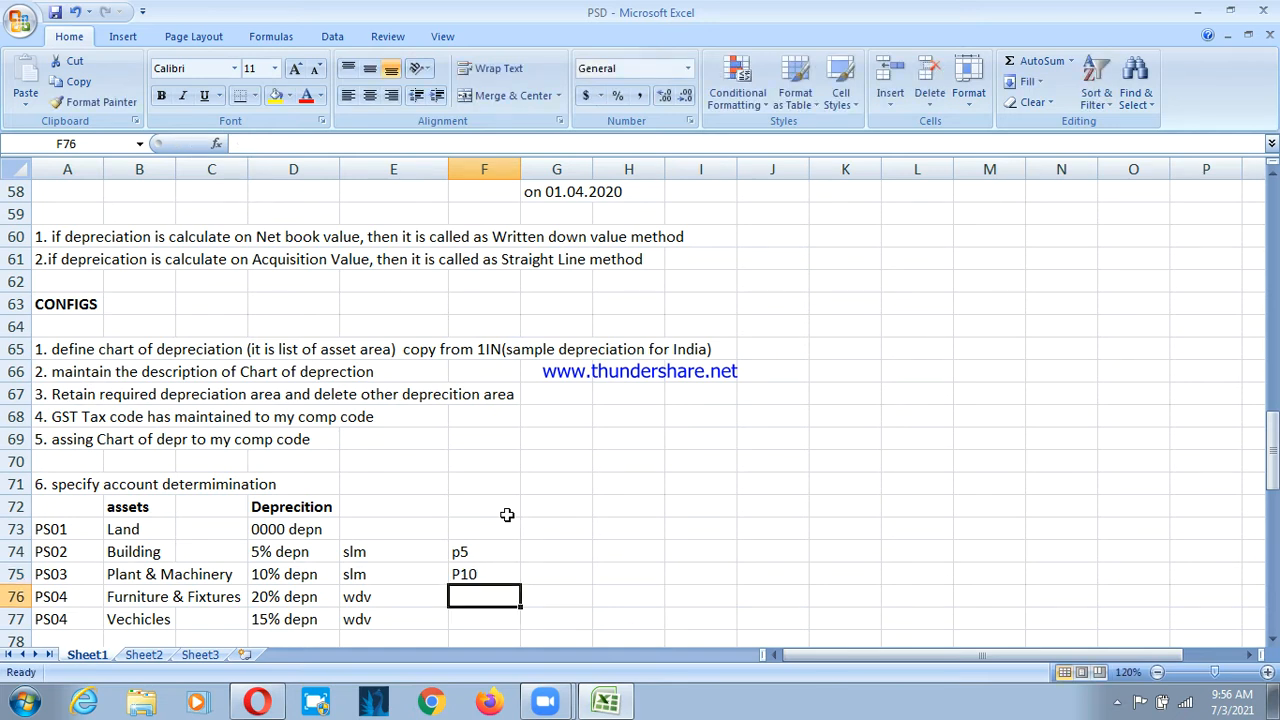
text(P20)
key(Return)
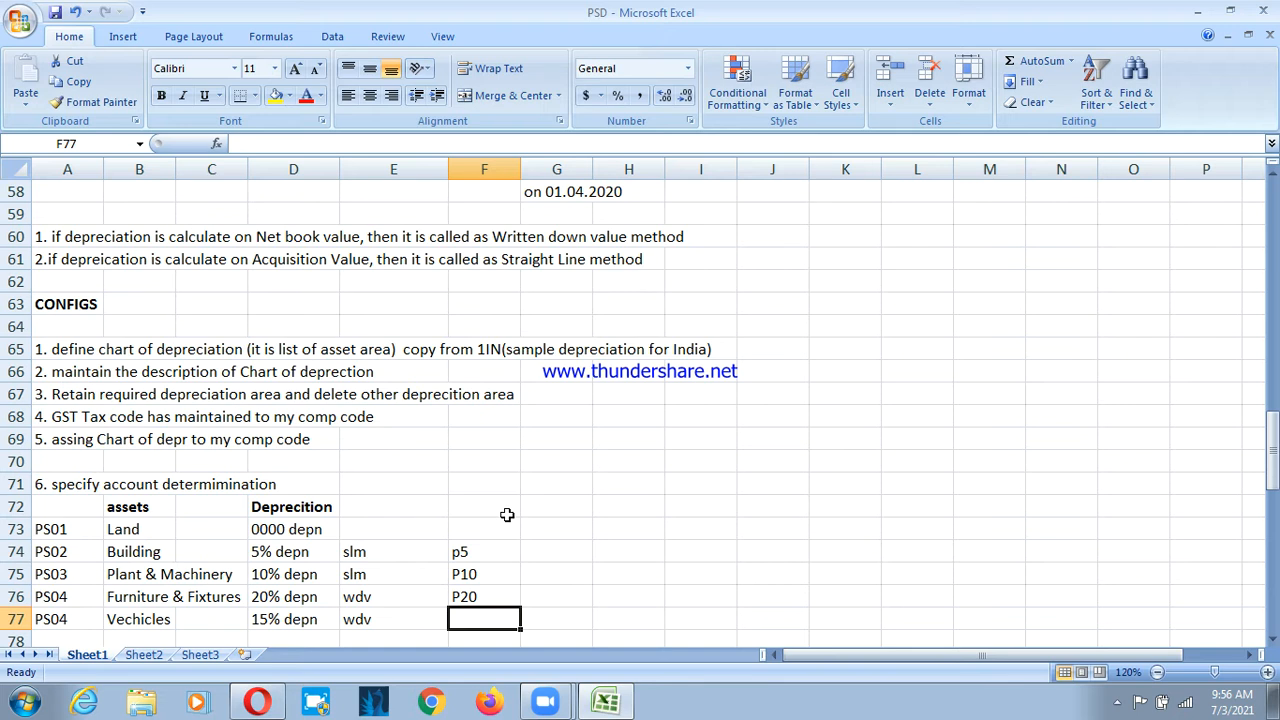
text(P15)
key(Return)
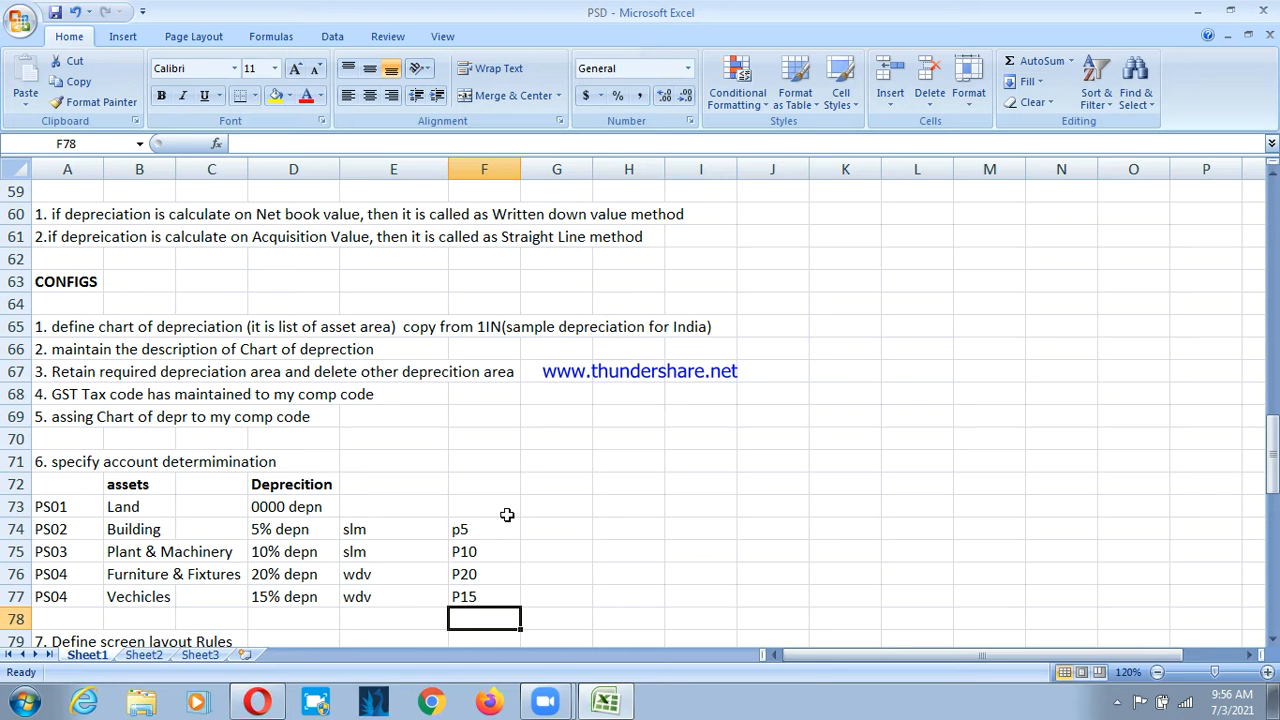
Review item 13 on assigning the depreciation key into asset classes, relating it to items 9 and 12
scroll(507, 515, down, 7)
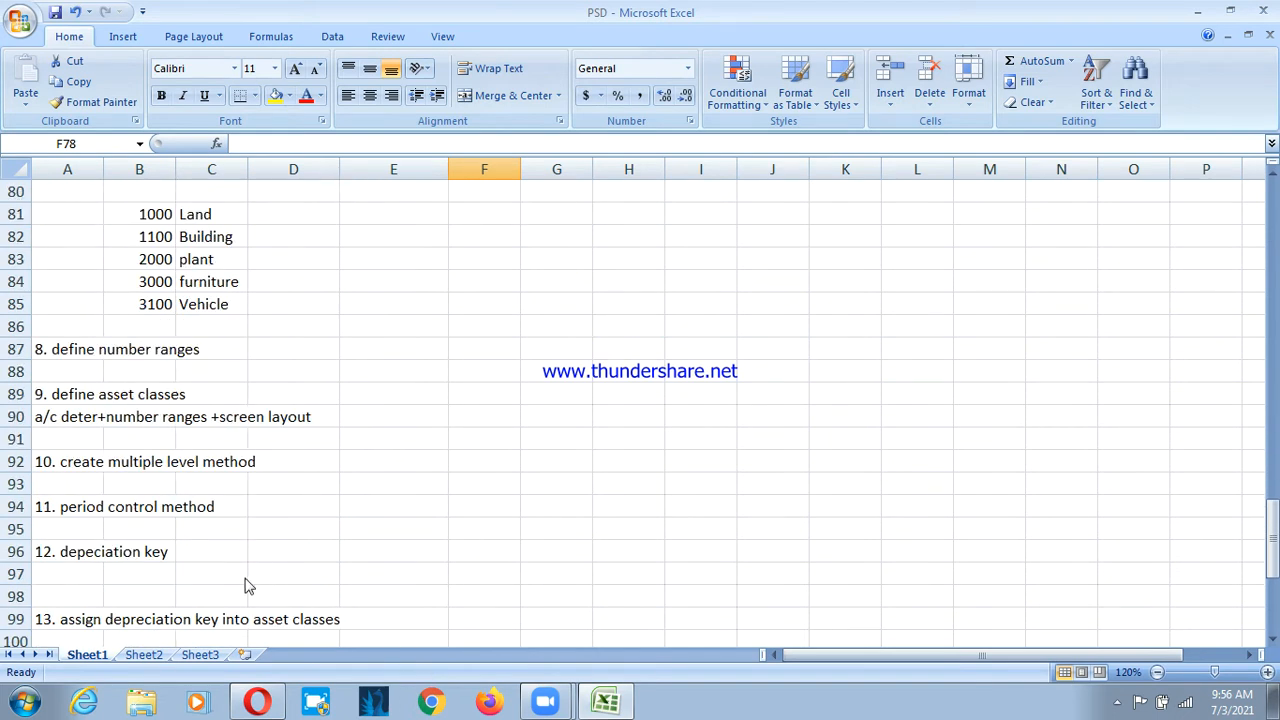
click(88, 551)
scroll(254, 520, down, 2)
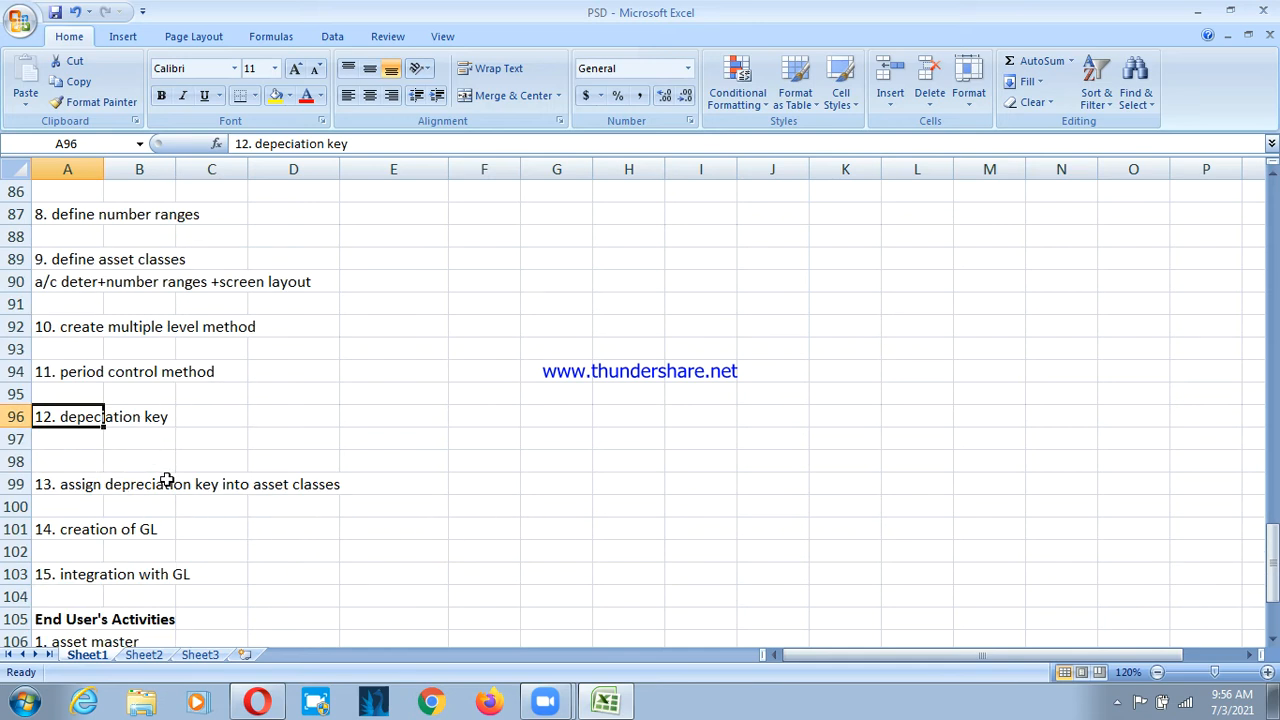
click(77, 487)
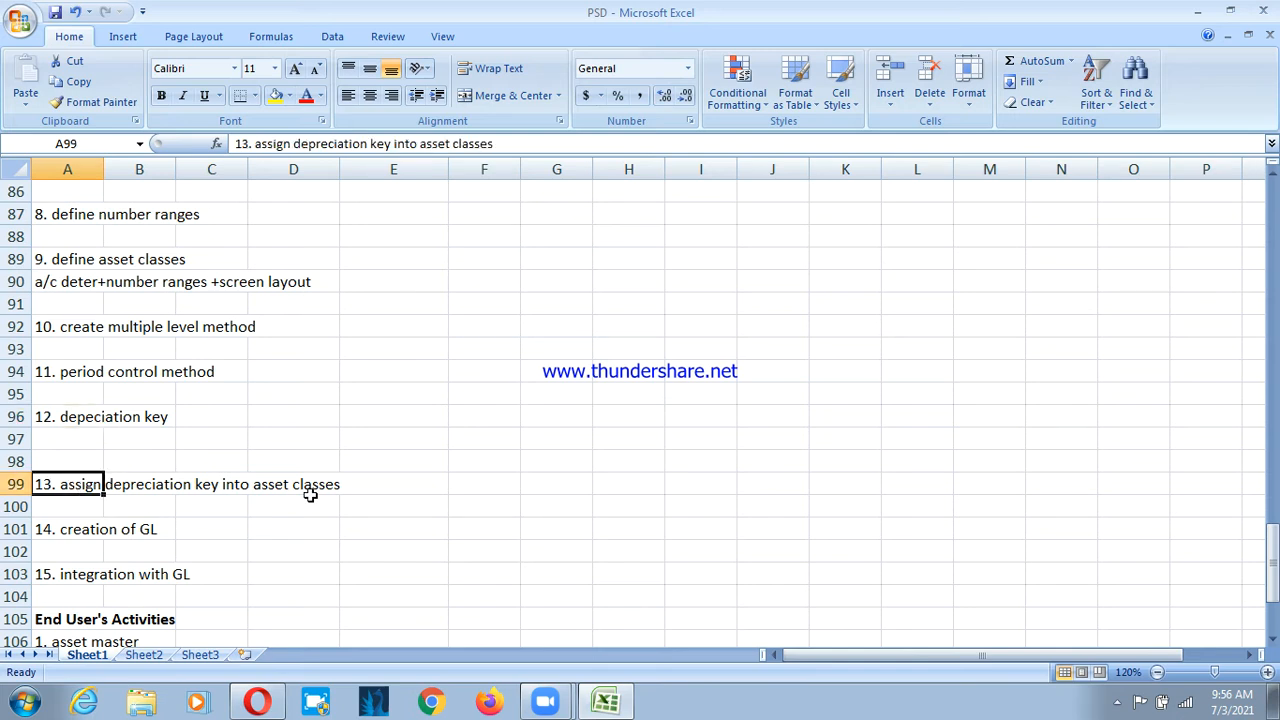
click(125, 264)
click(65, 257)
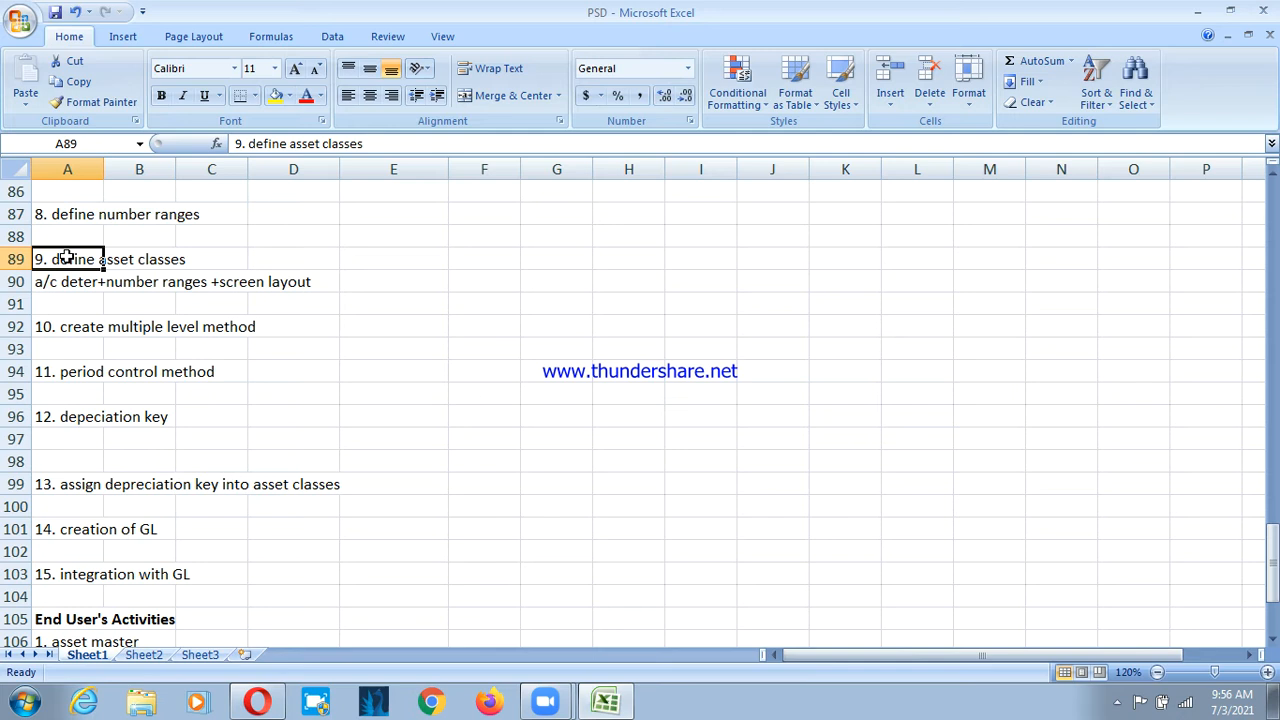
click(99, 419)
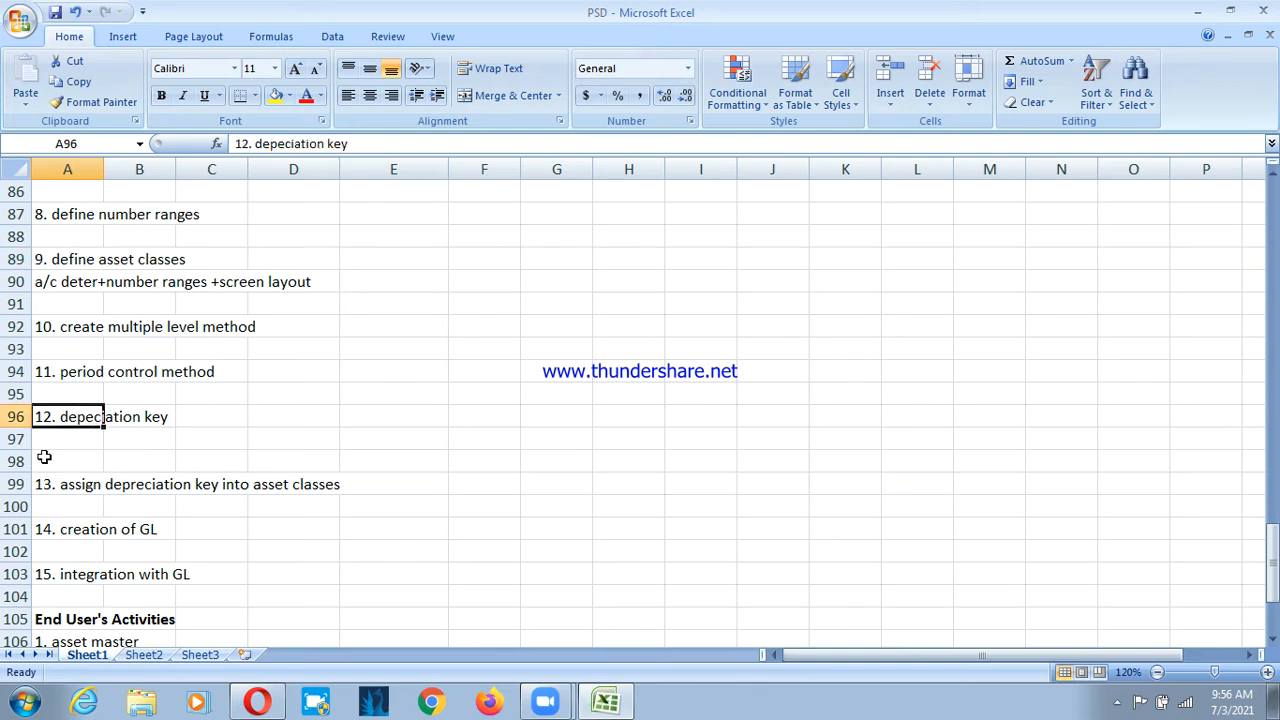
Read items 14 and 15 on the creation of GL and integration with GL
click(112, 530)
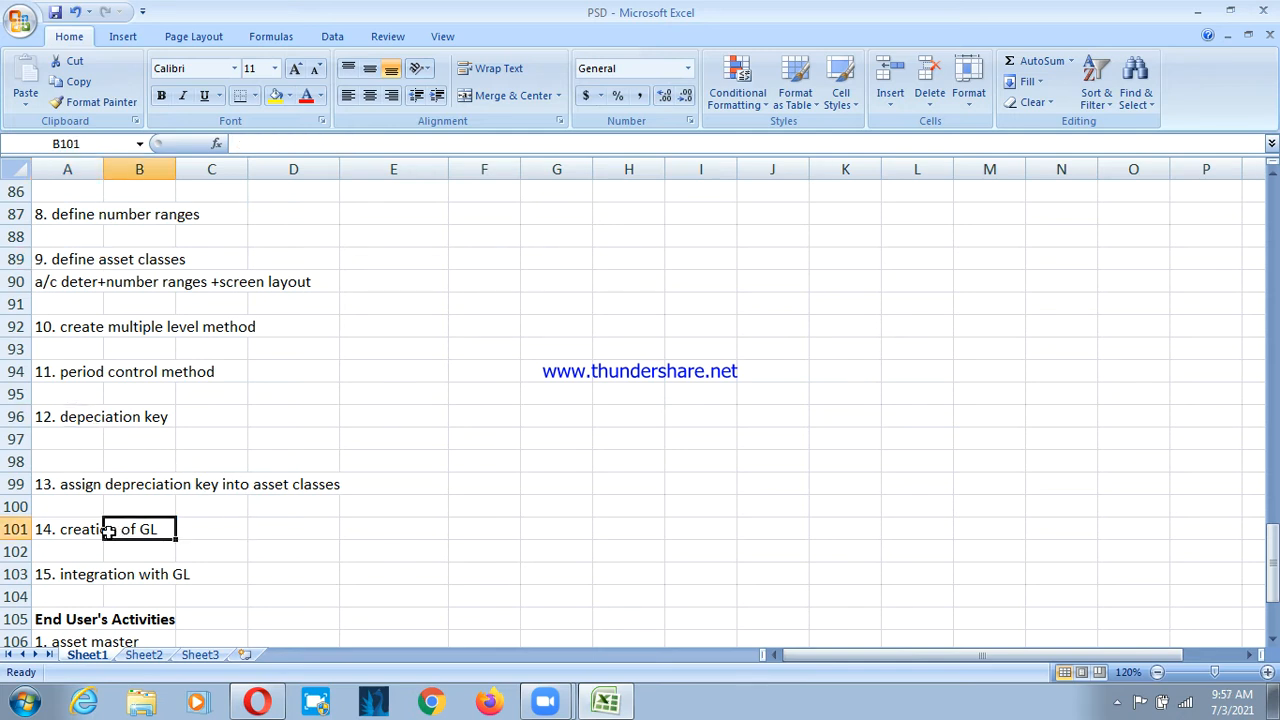
click(62, 535)
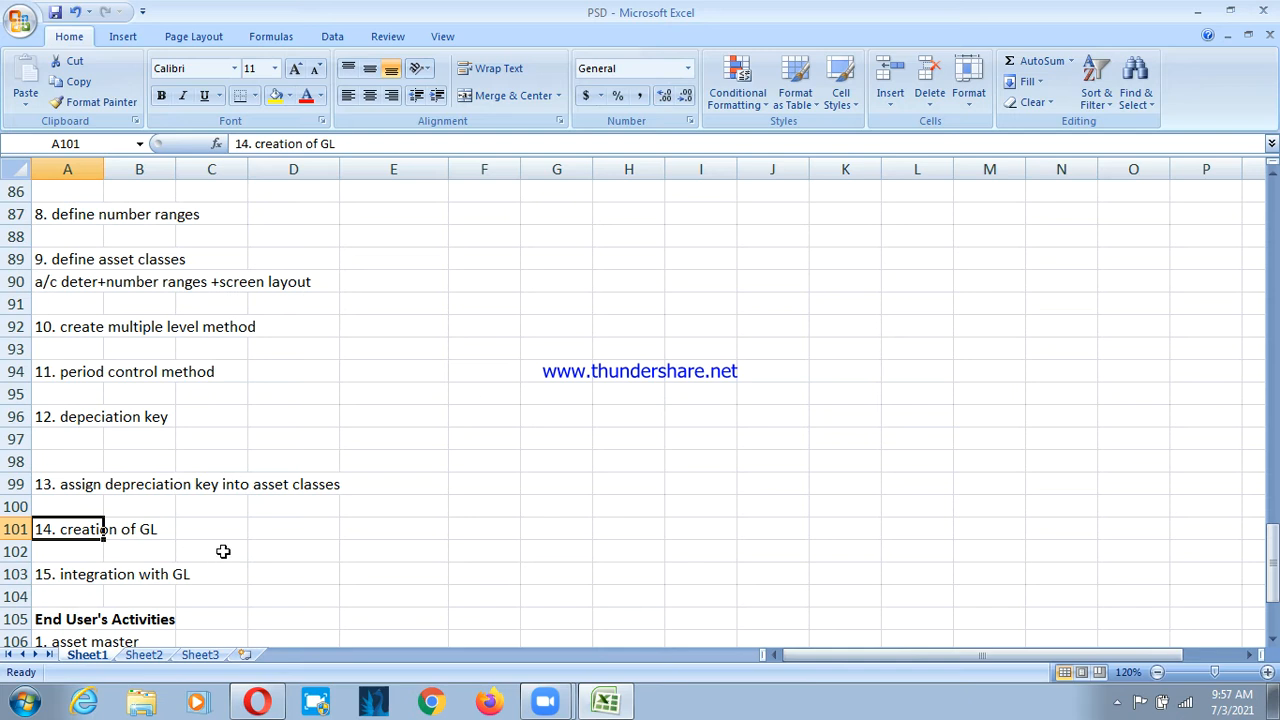
scroll(167, 520, down, 1)
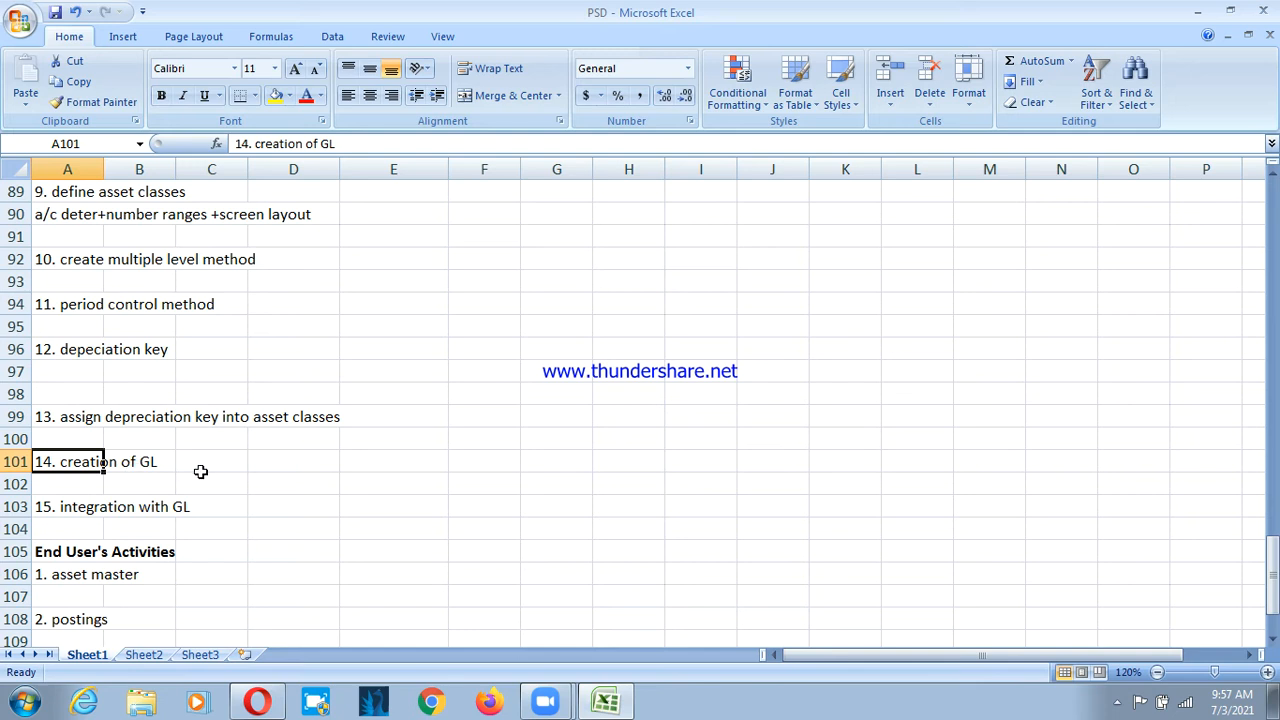
click(90, 510)
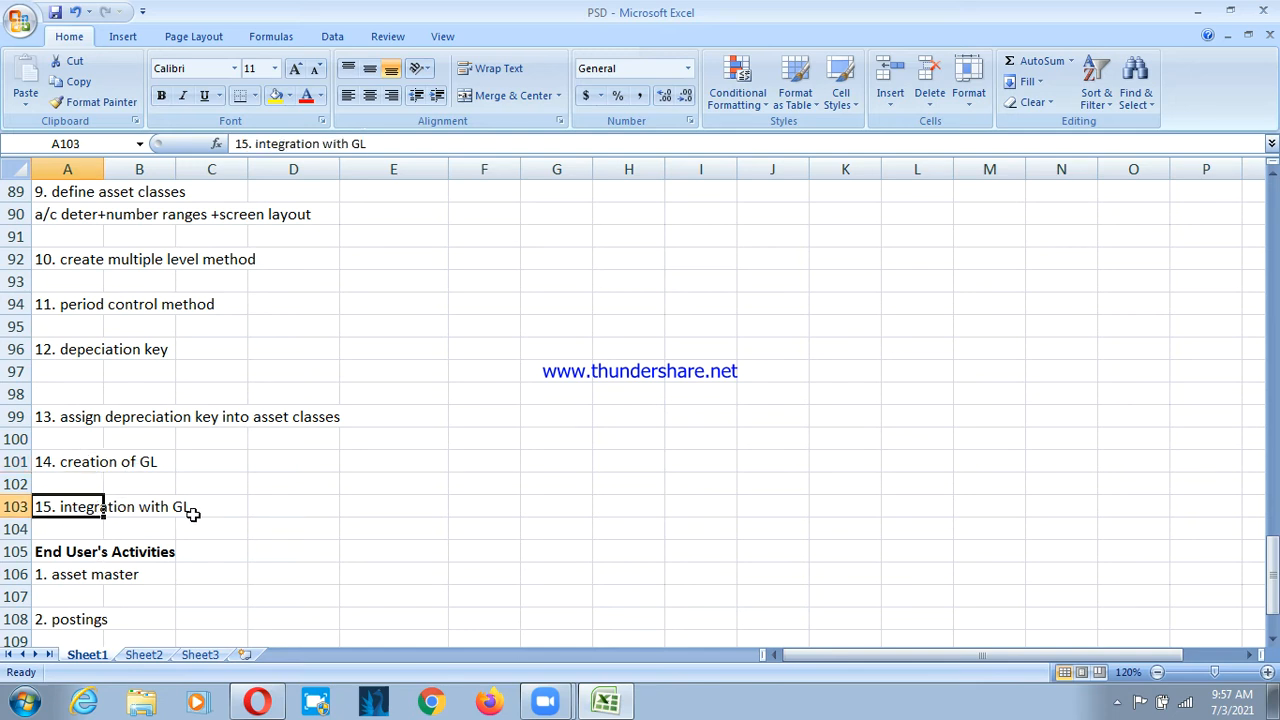
scroll(215, 480, down, 2)
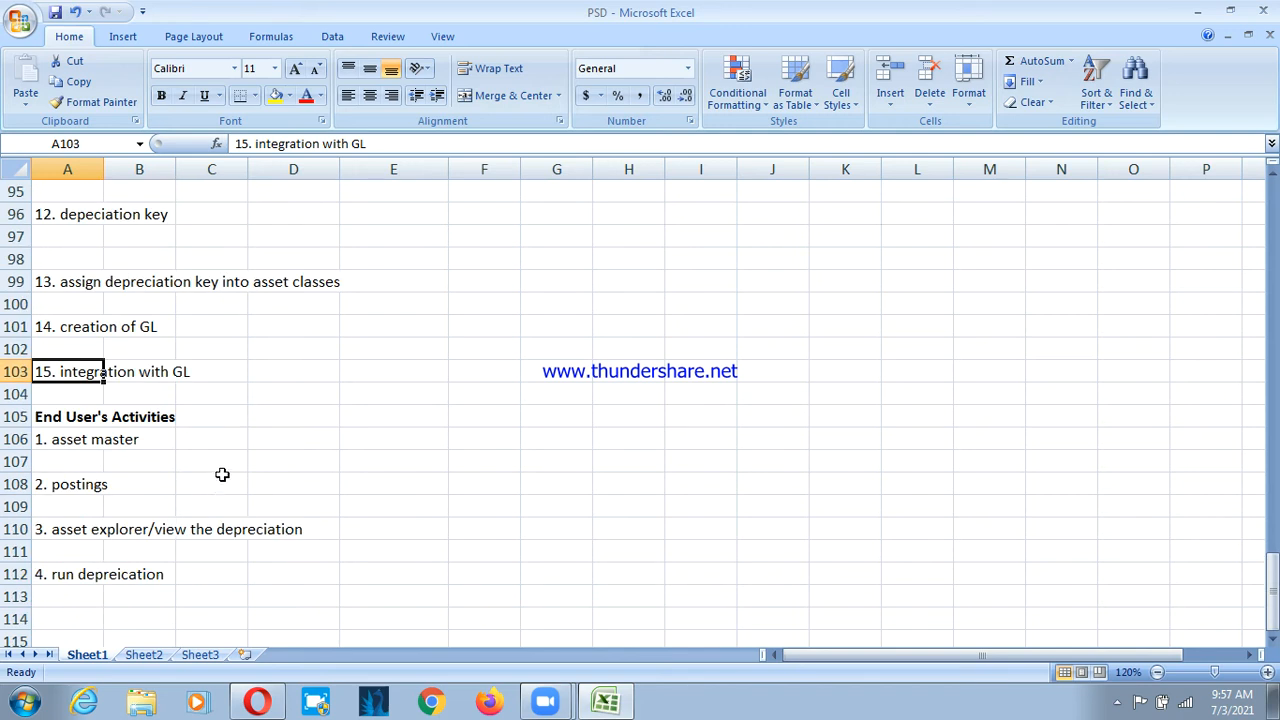
Read the End User's Activities from asset master through run depreciation, and skim back over the configuration items
click(120, 444)
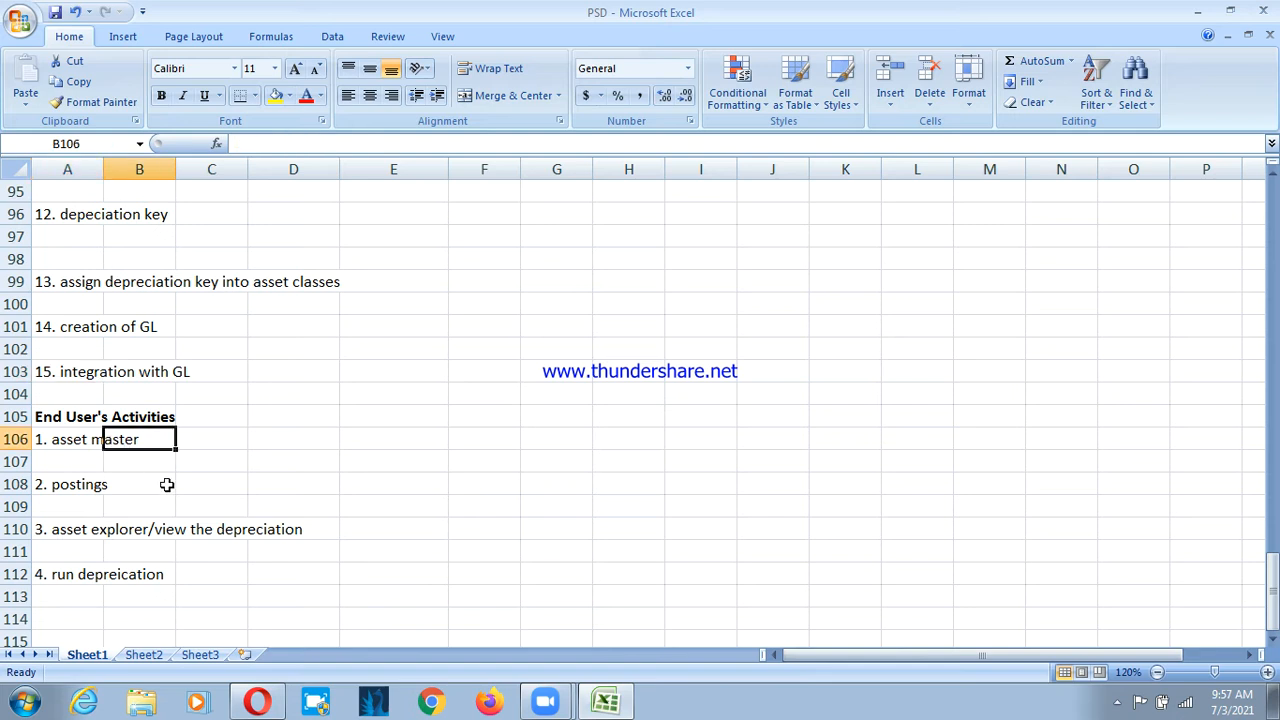
click(86, 487)
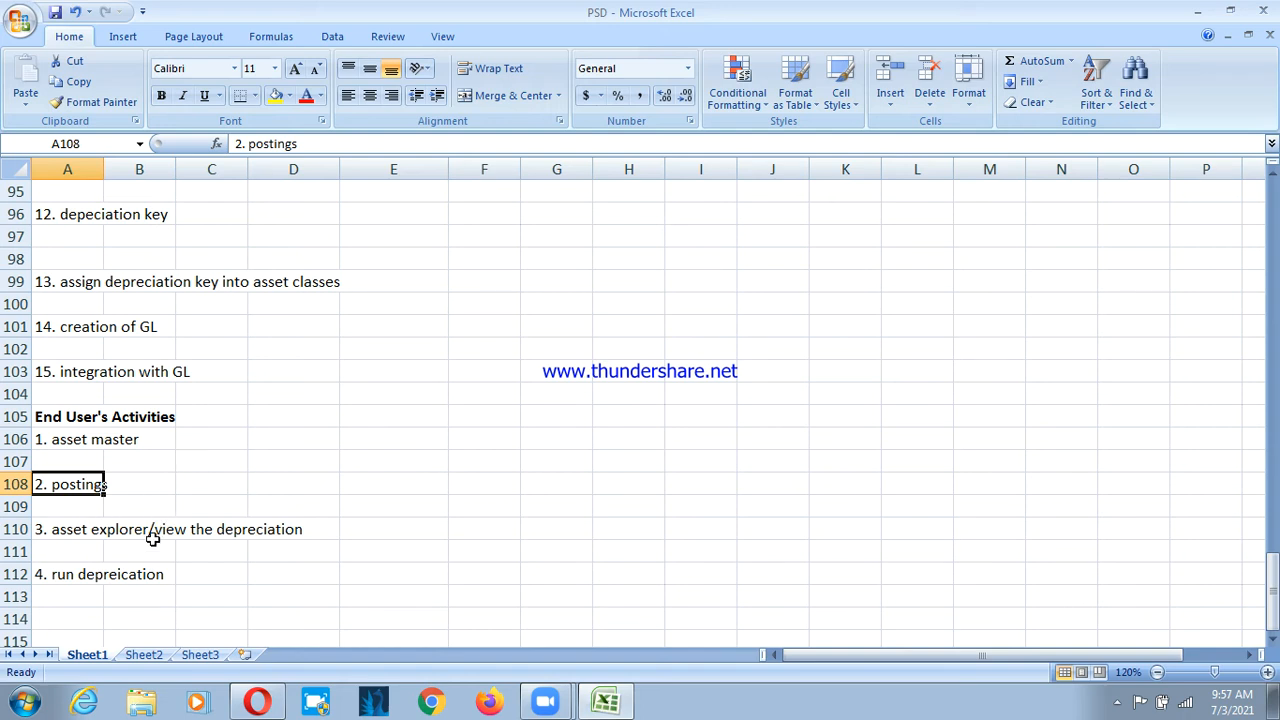
click(74, 536)
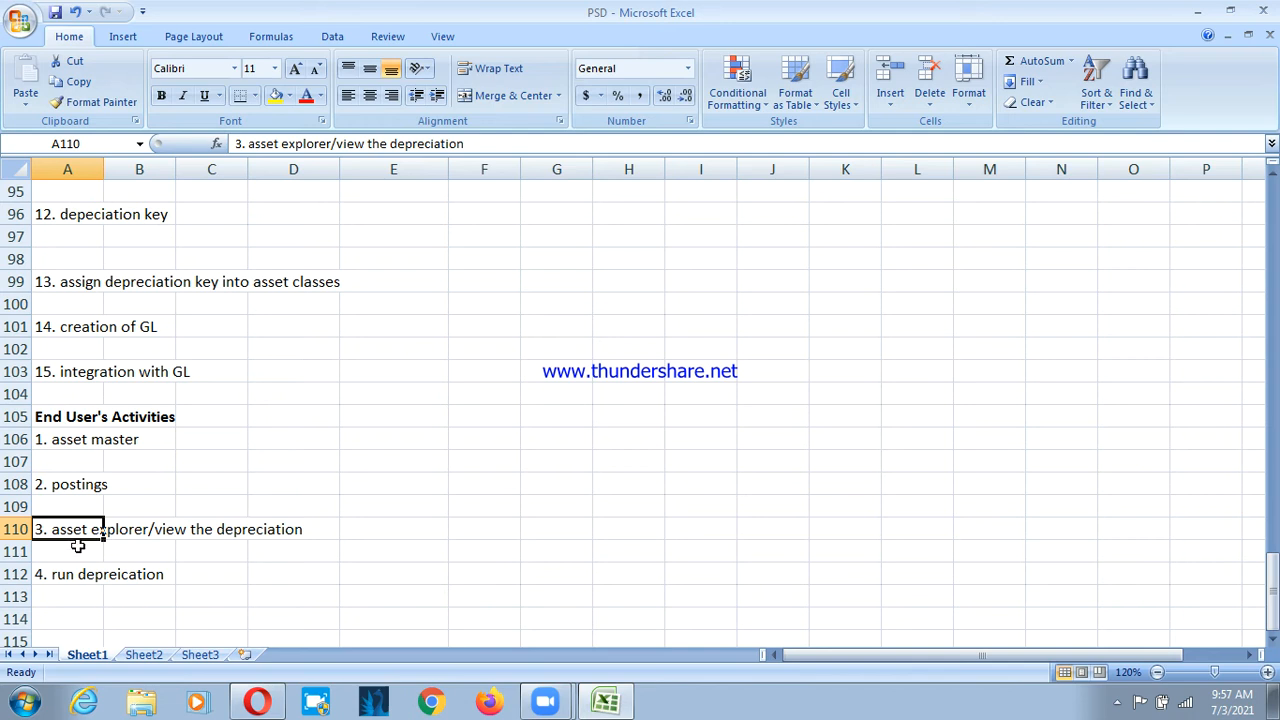
click(112, 545)
click(60, 552)
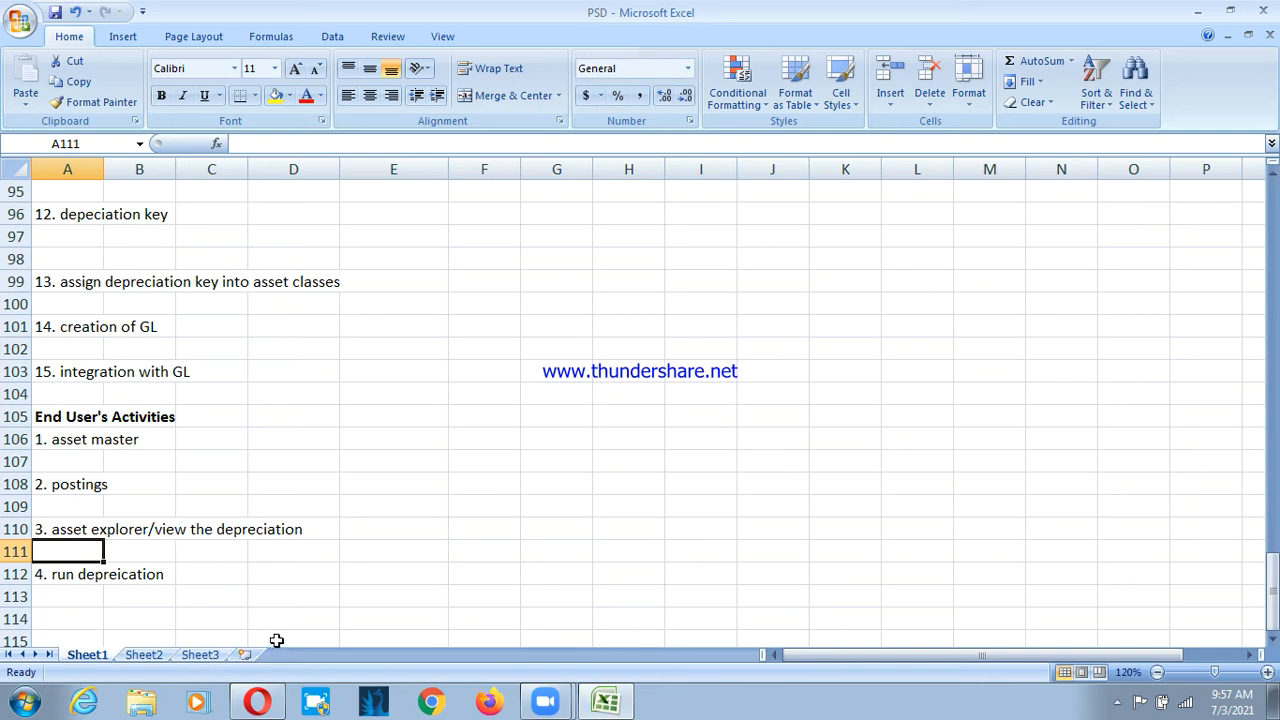
scroll(228, 530, up, 9)
scroll(220, 525, down, 5)
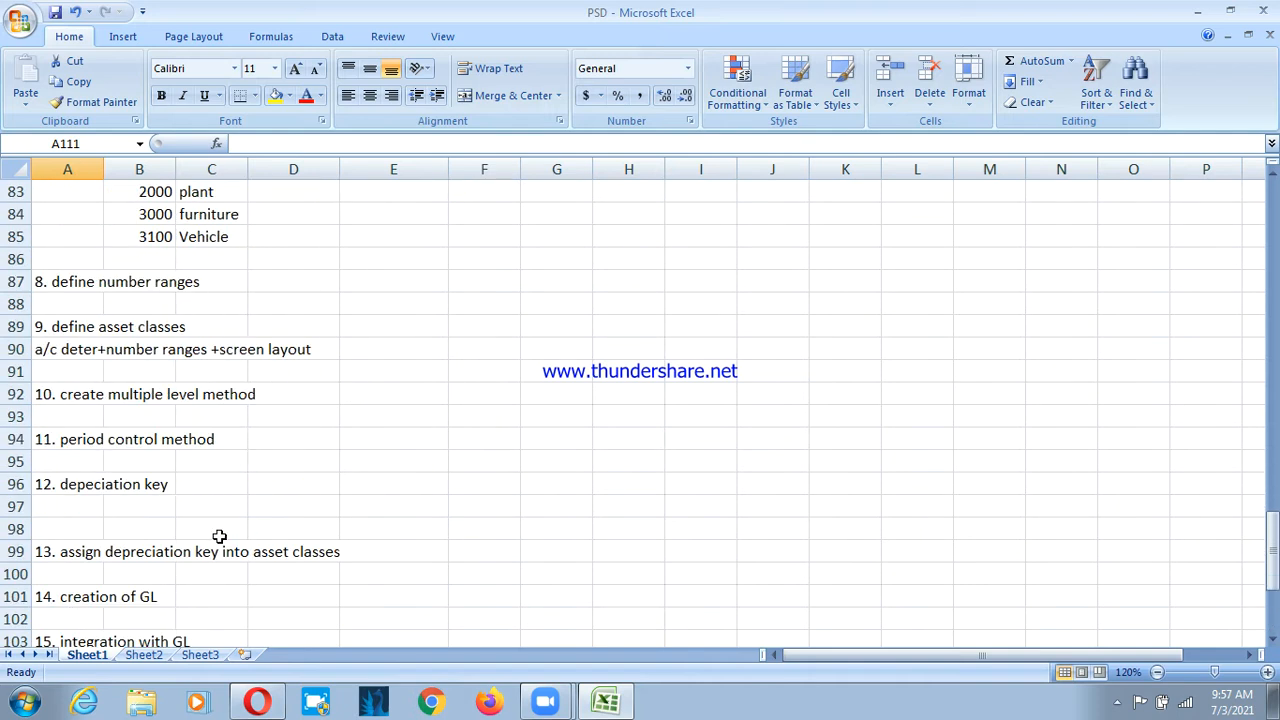
scroll(216, 532, down, 3)
scroll(214, 530, up, 4)
scroll(212, 525, down, 4)
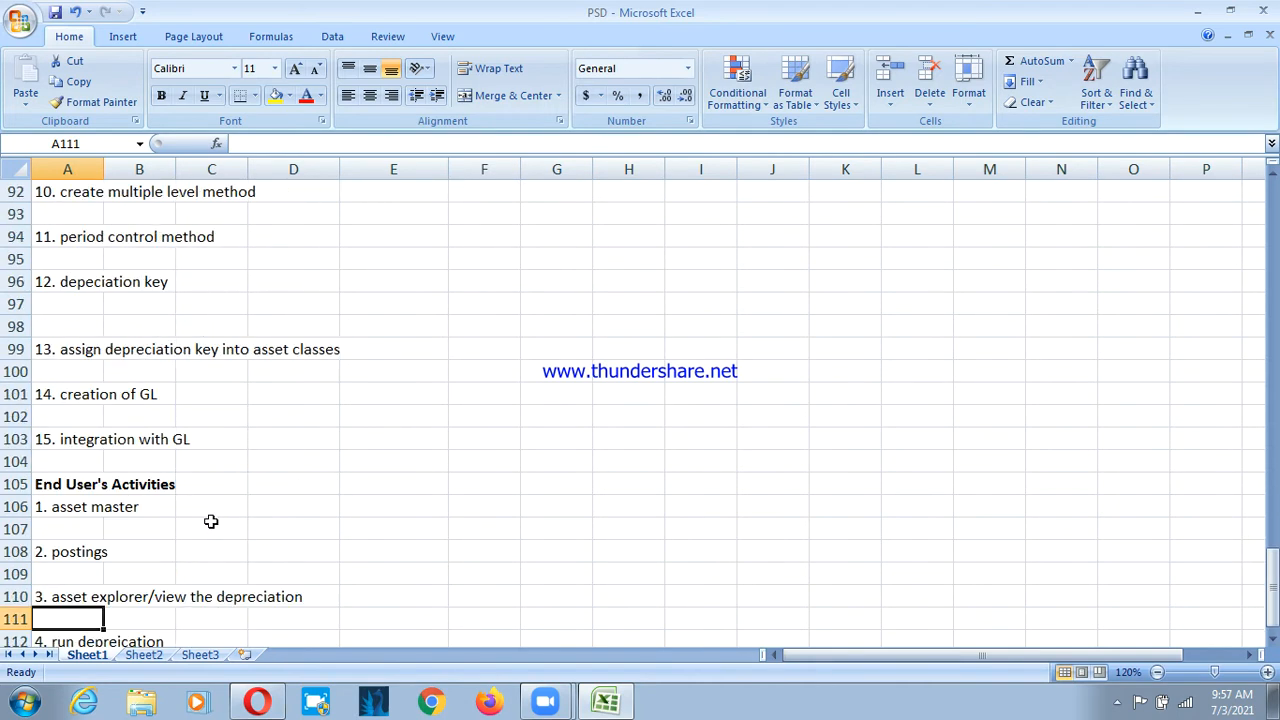
scroll(211, 521, down, 3)
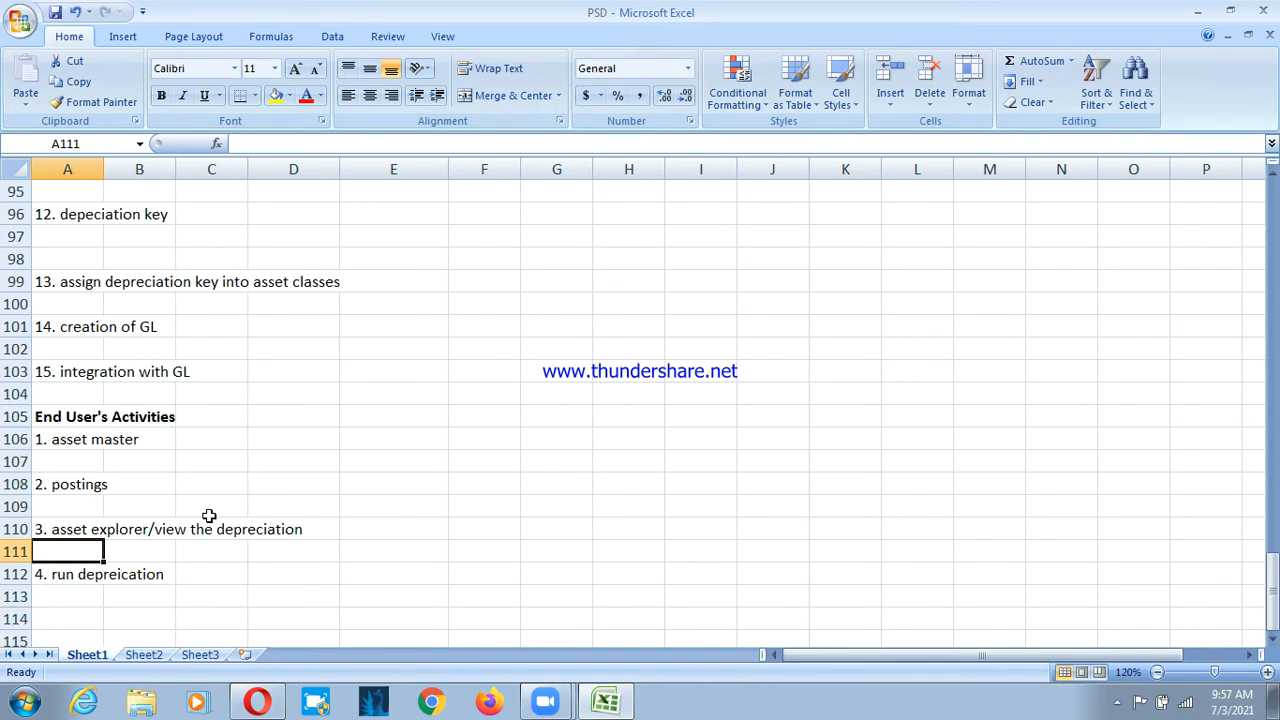
Switch to SAP by opening SAP Logon 740
click(24, 703)
click(72, 262)
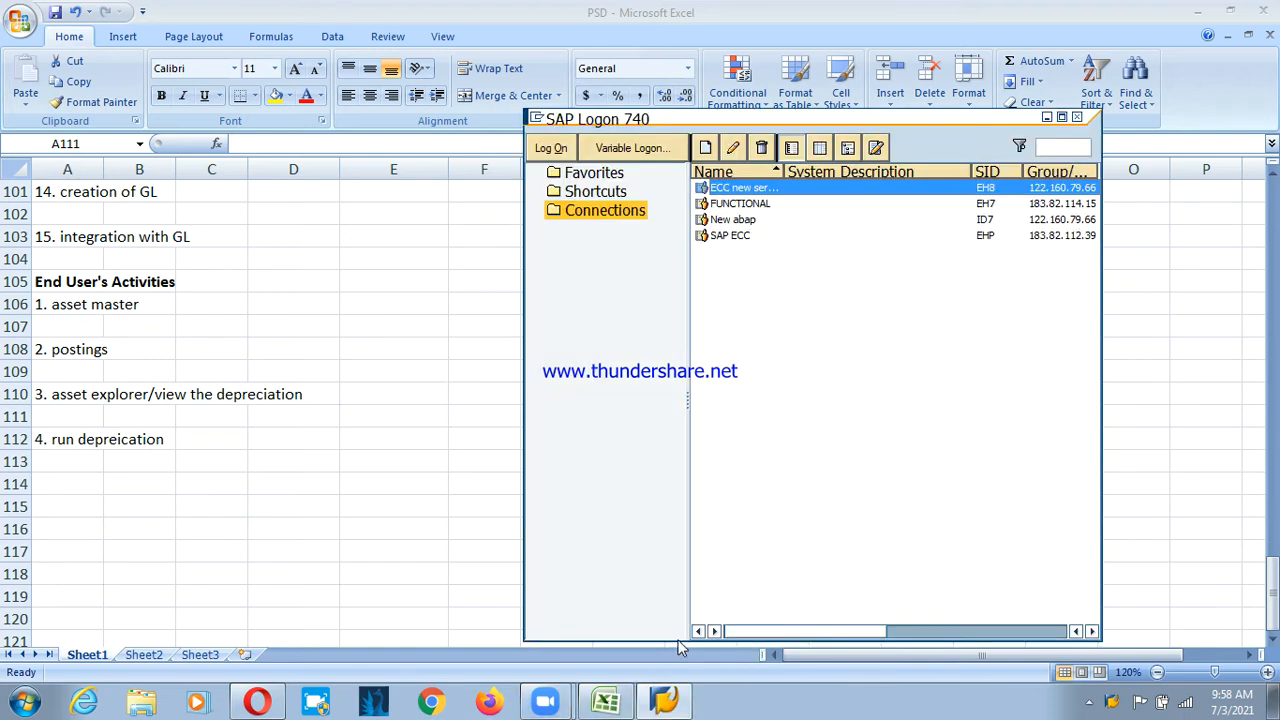
Open the logon screen of the FUNCTIONAL system connection
double_click(781, 206)
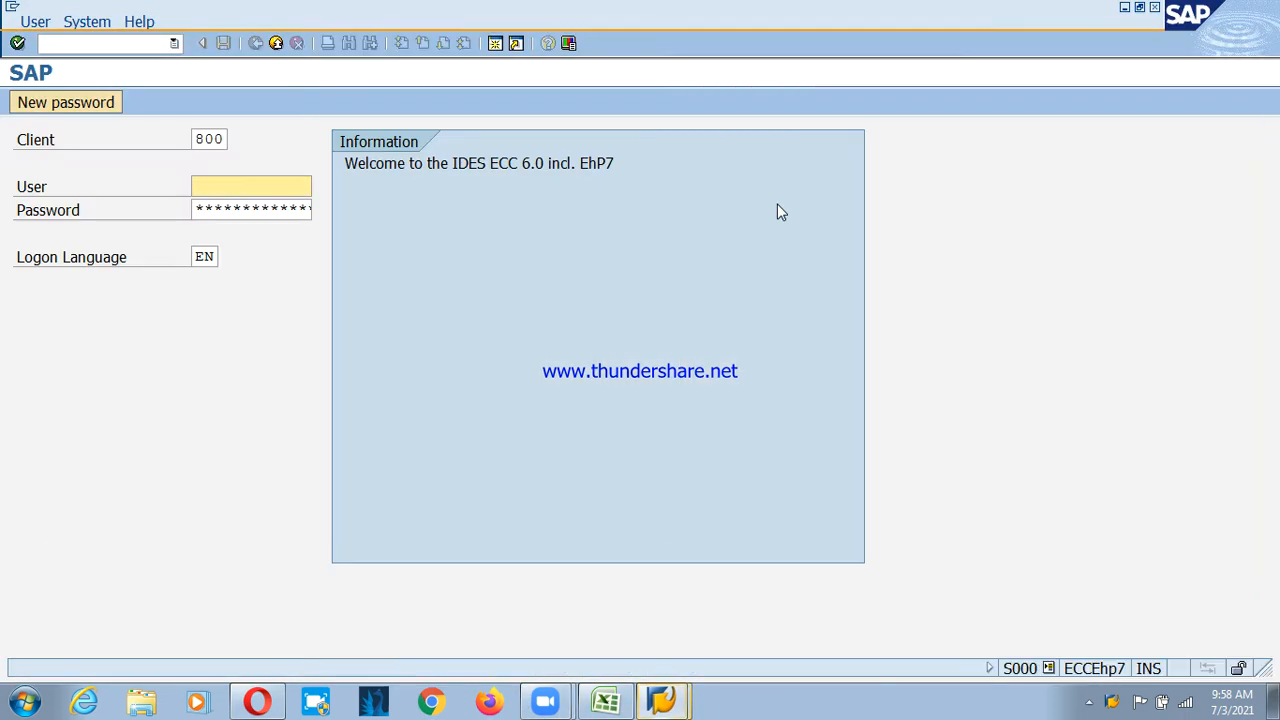
key(BackSpace)
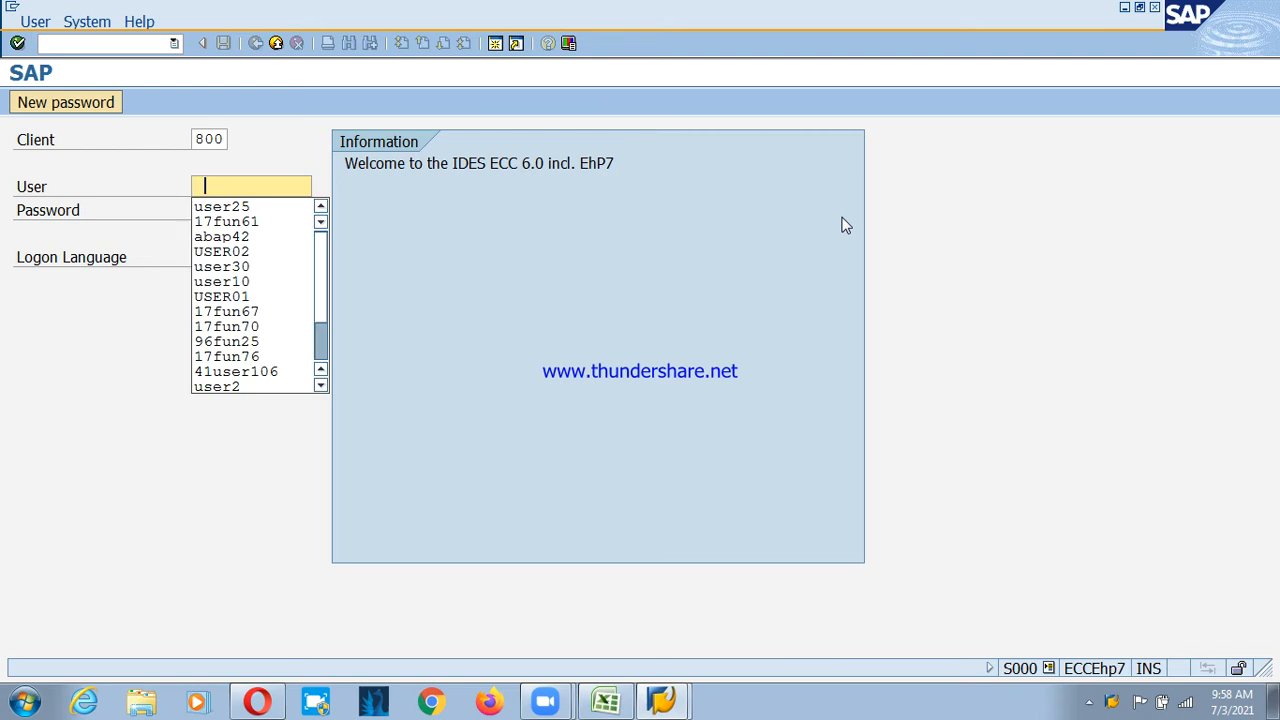
key(Down)
key(Return)
key(BackSpace)
key(BackSpace)
key(BackSpace)
key(BackSpace)
key(BackSpace)
key(BackSpace)
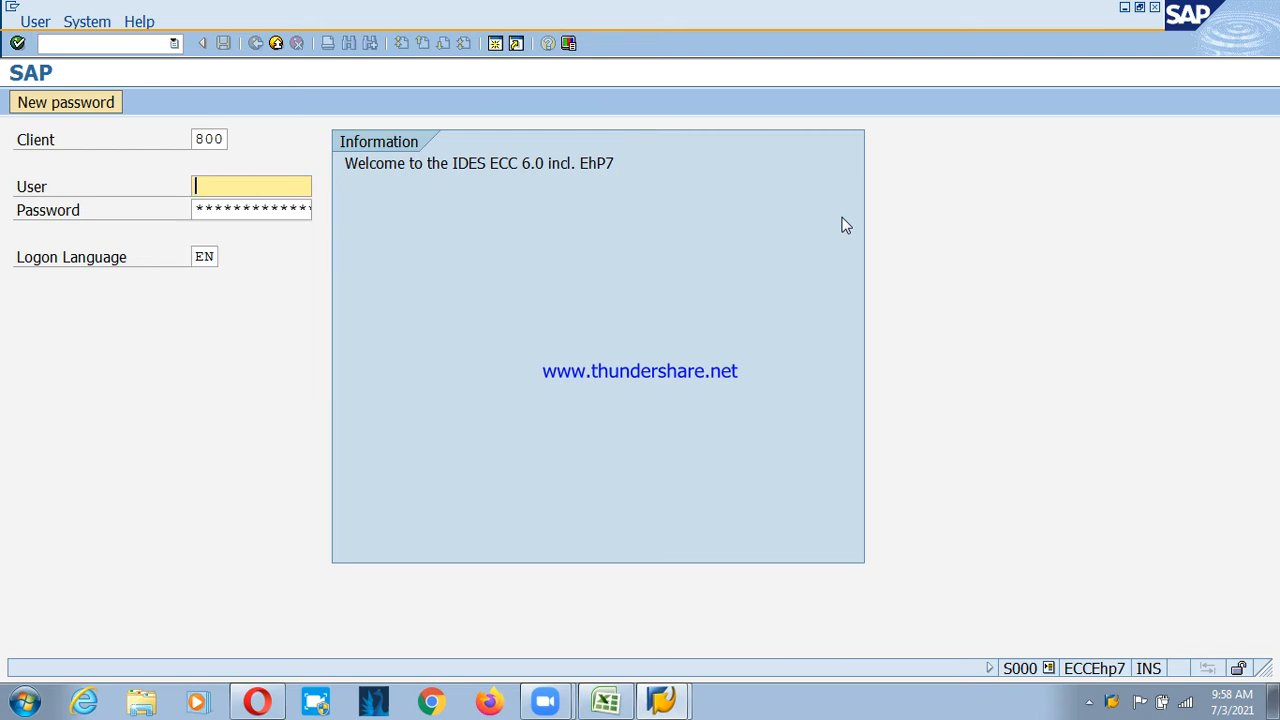
Log on to client 800 with the user name and the account password
key(Down)
key(Down)
key(Return)
key(Tab)
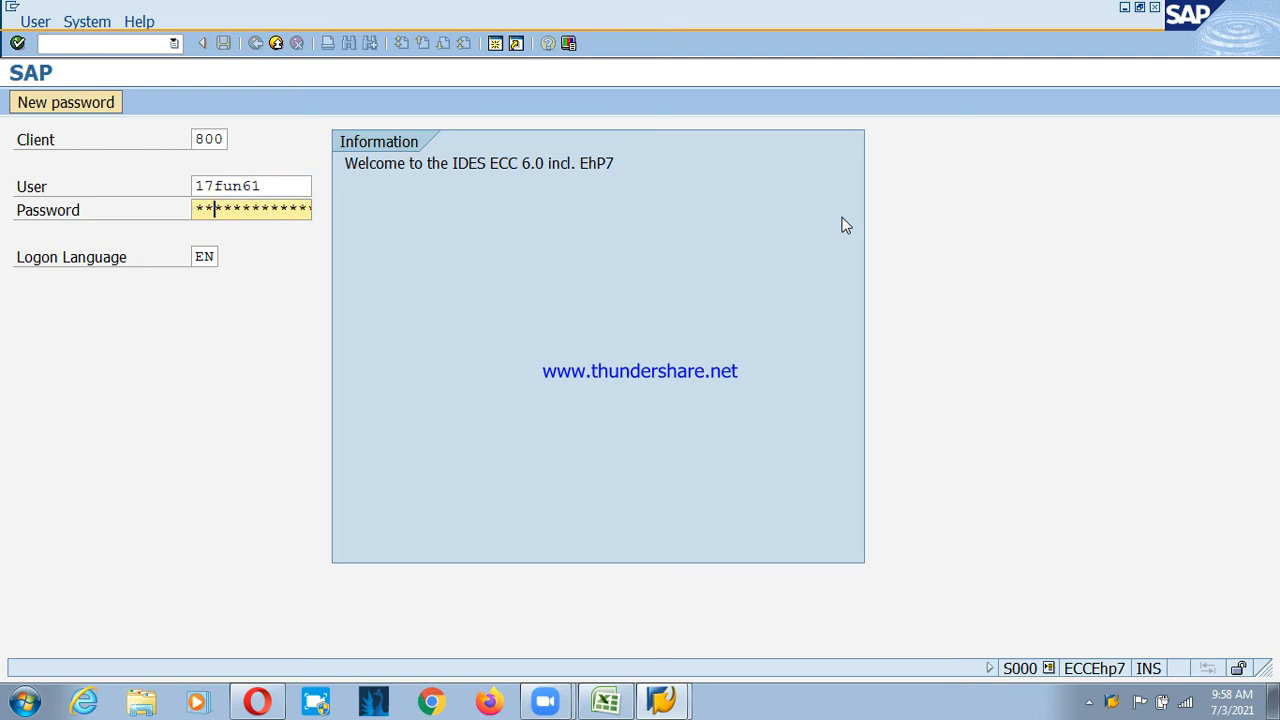
key(Return)
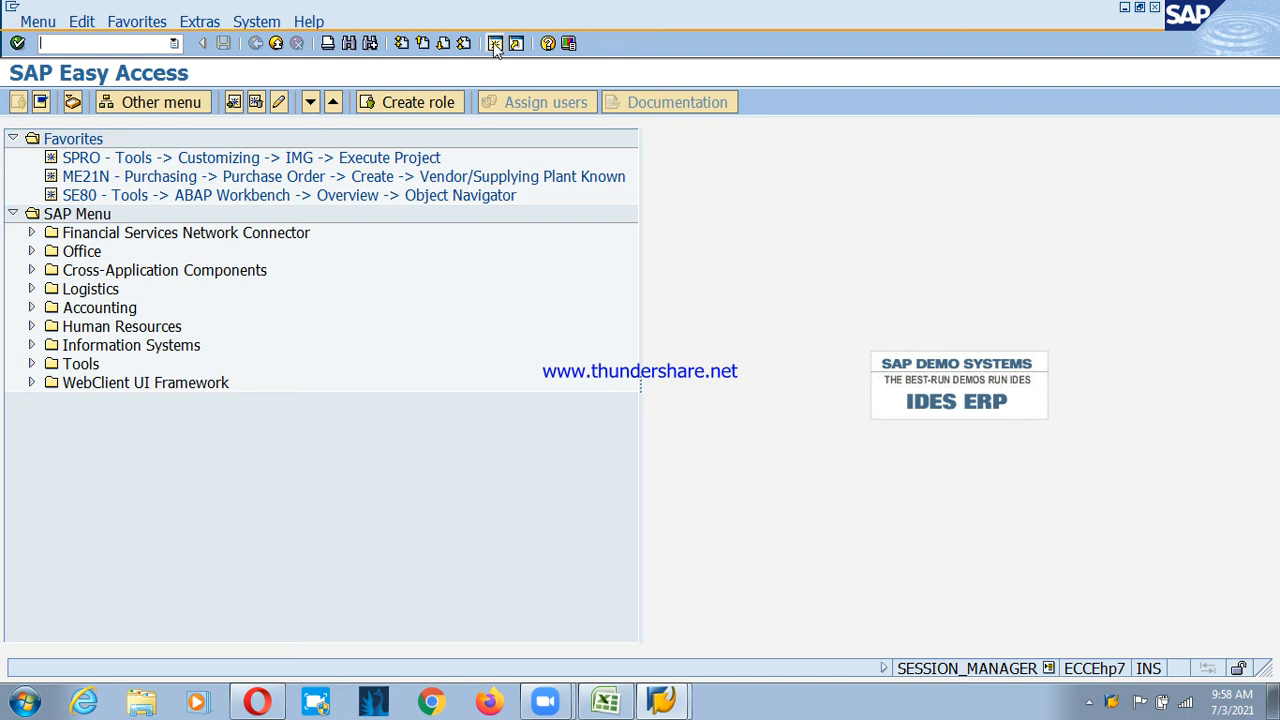
Open the SAP Reference IMG from the SPRO favorite, and display and widen the Additional information column
double_click(227, 166)
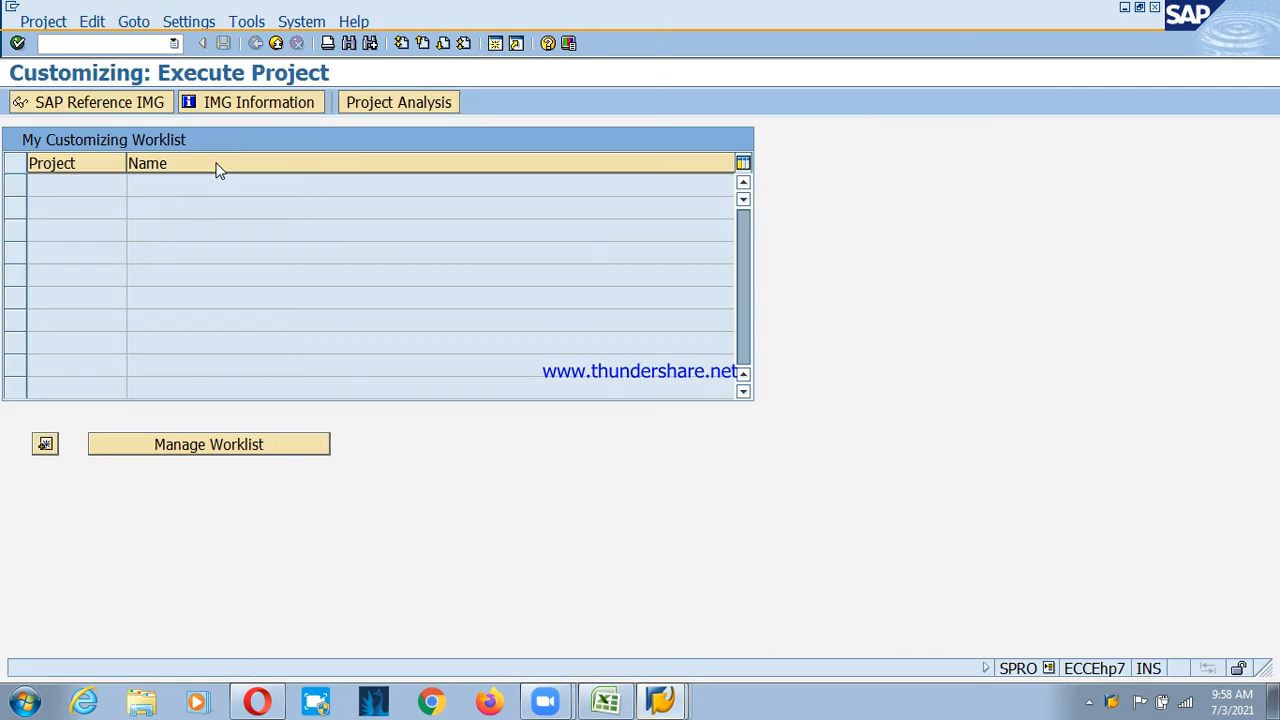
click(71, 106)
click(340, 21)
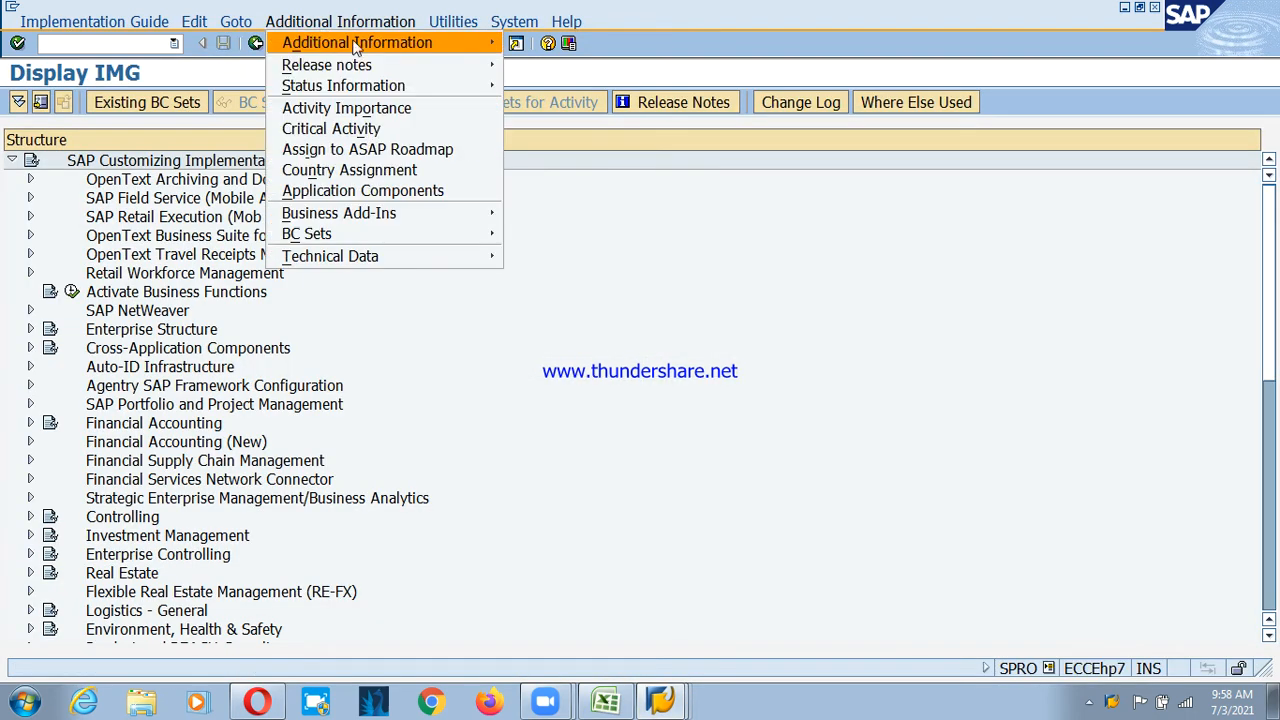
mouse_move(360, 40)
click(625, 61)
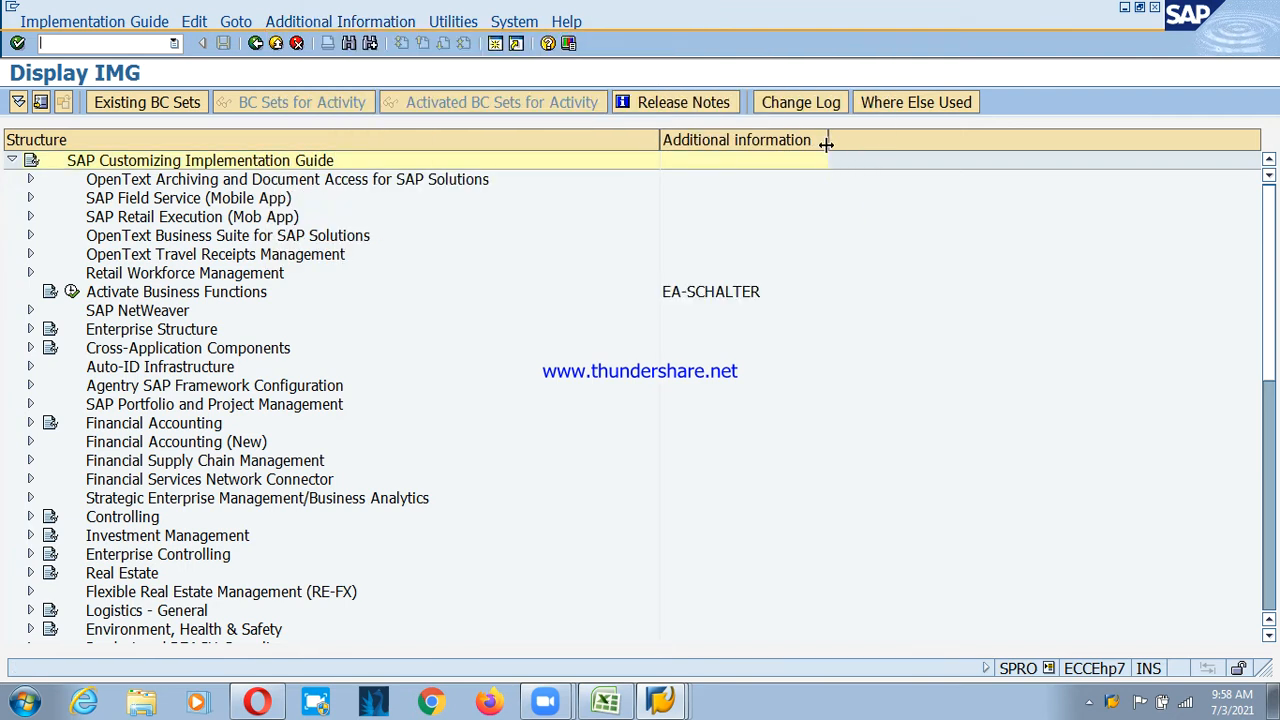
drag(828, 142, 972, 141)
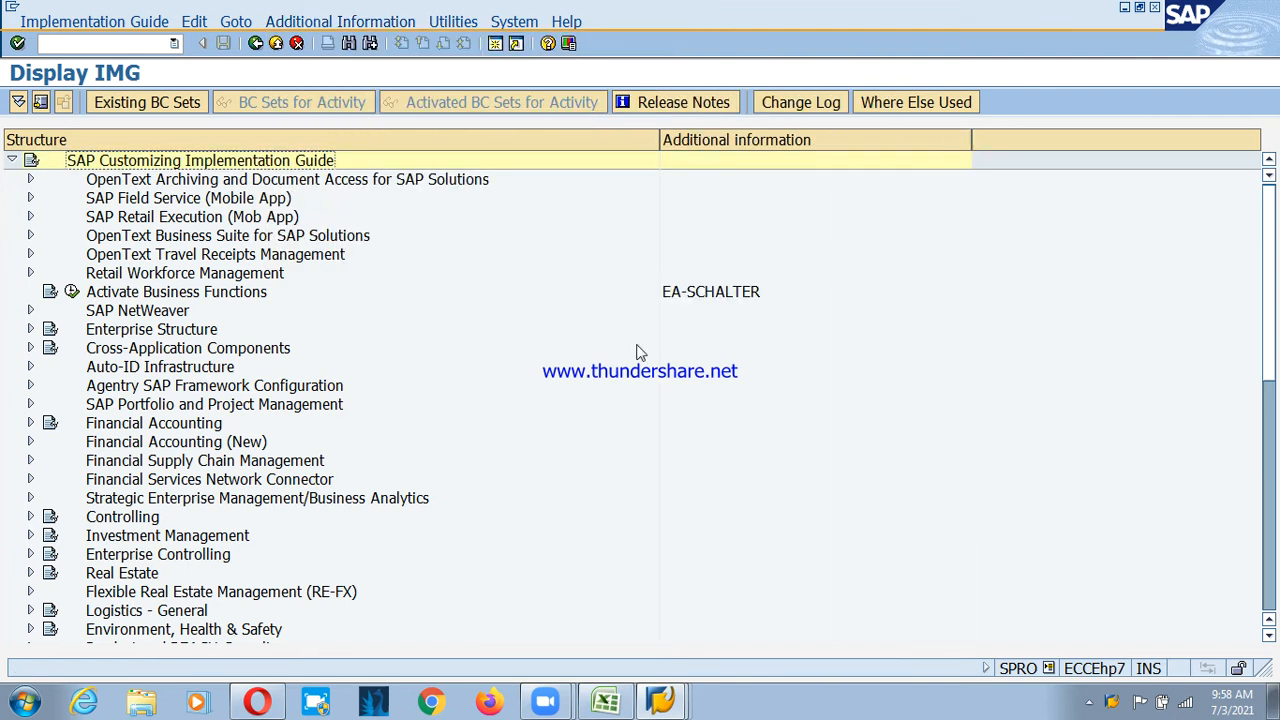
Expand Financial Accounting (New), Asset Accounting, Asset Accounting (Lean Implementation) and its Organizational Structures in the IMG
click(183, 443)
click(30, 441)
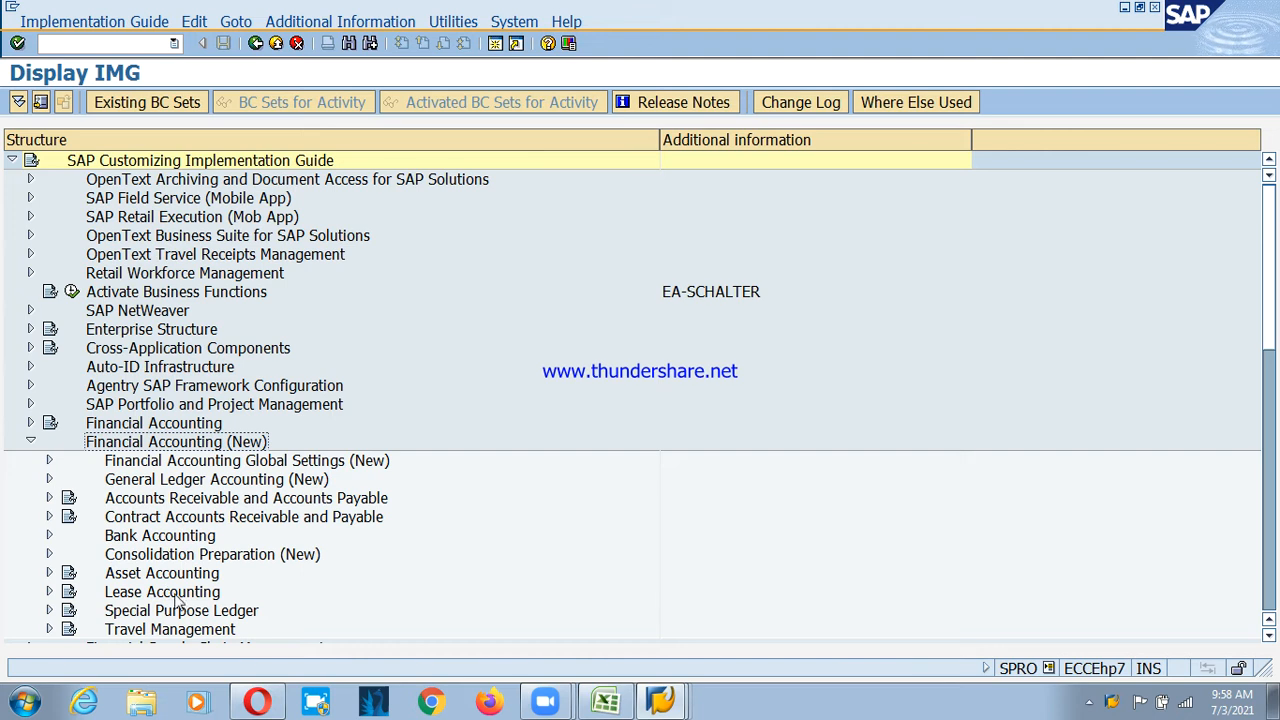
click(187, 503)
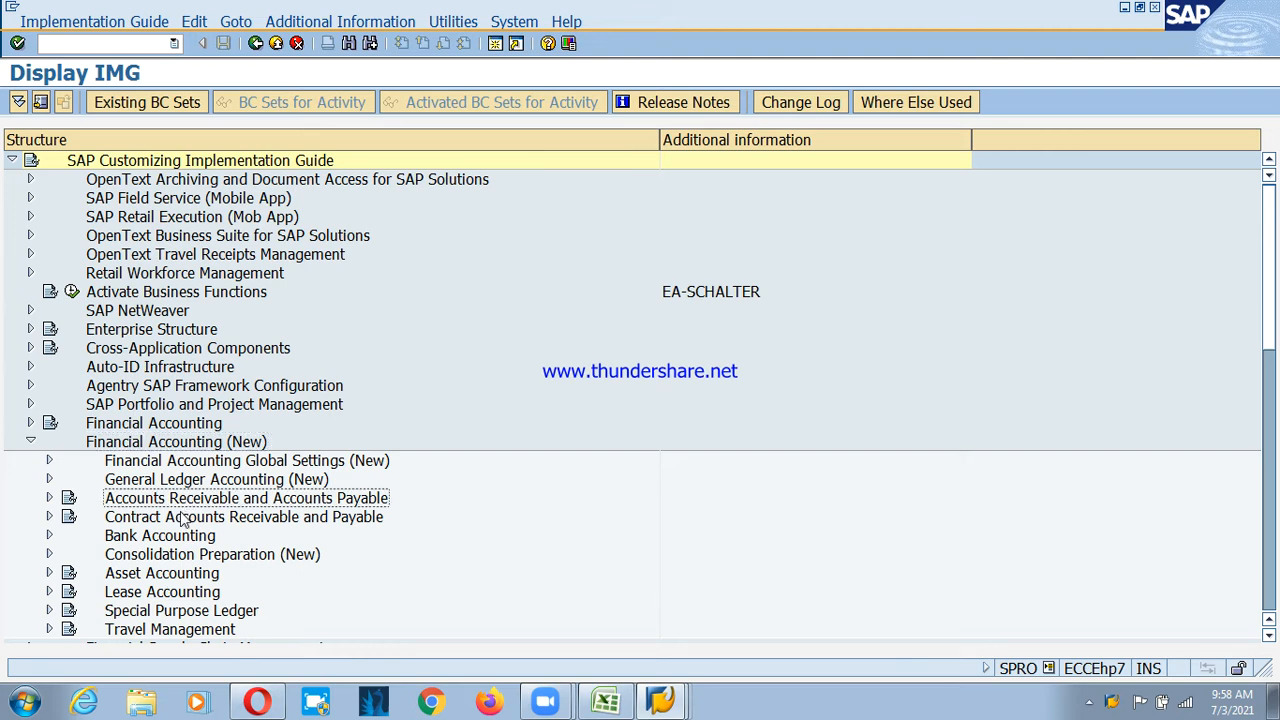
click(158, 576)
click(49, 573)
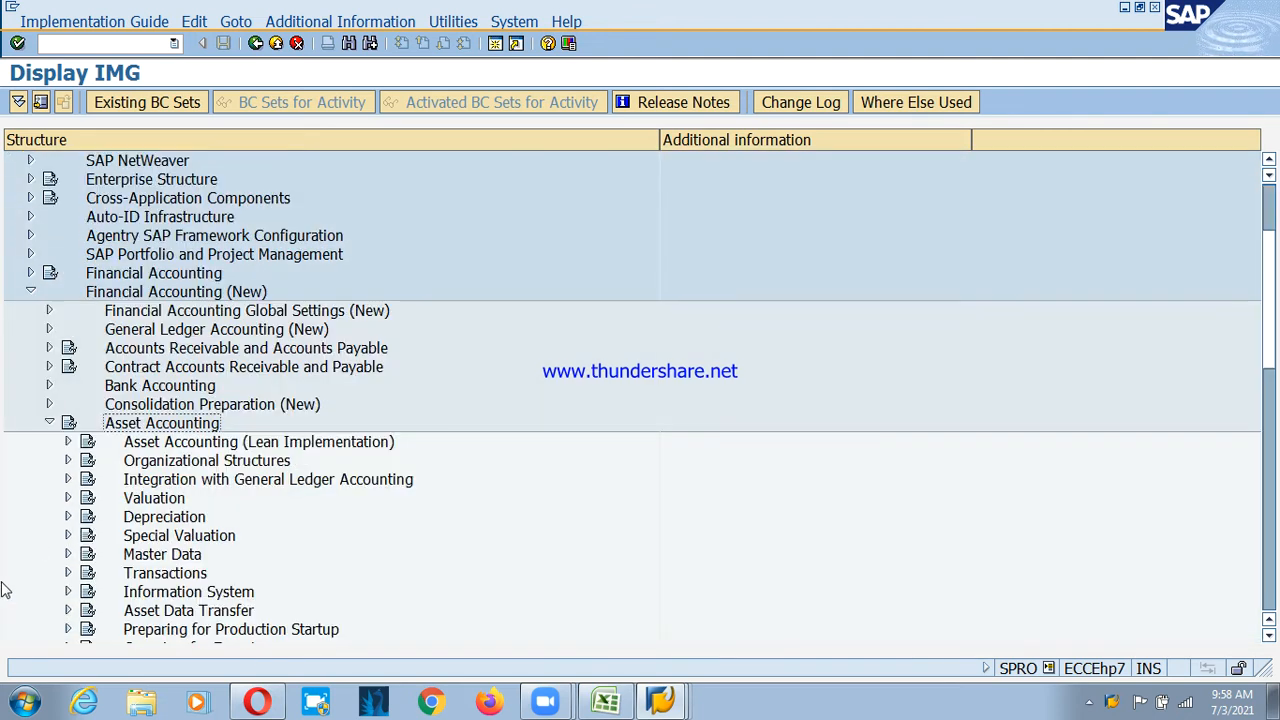
click(181, 447)
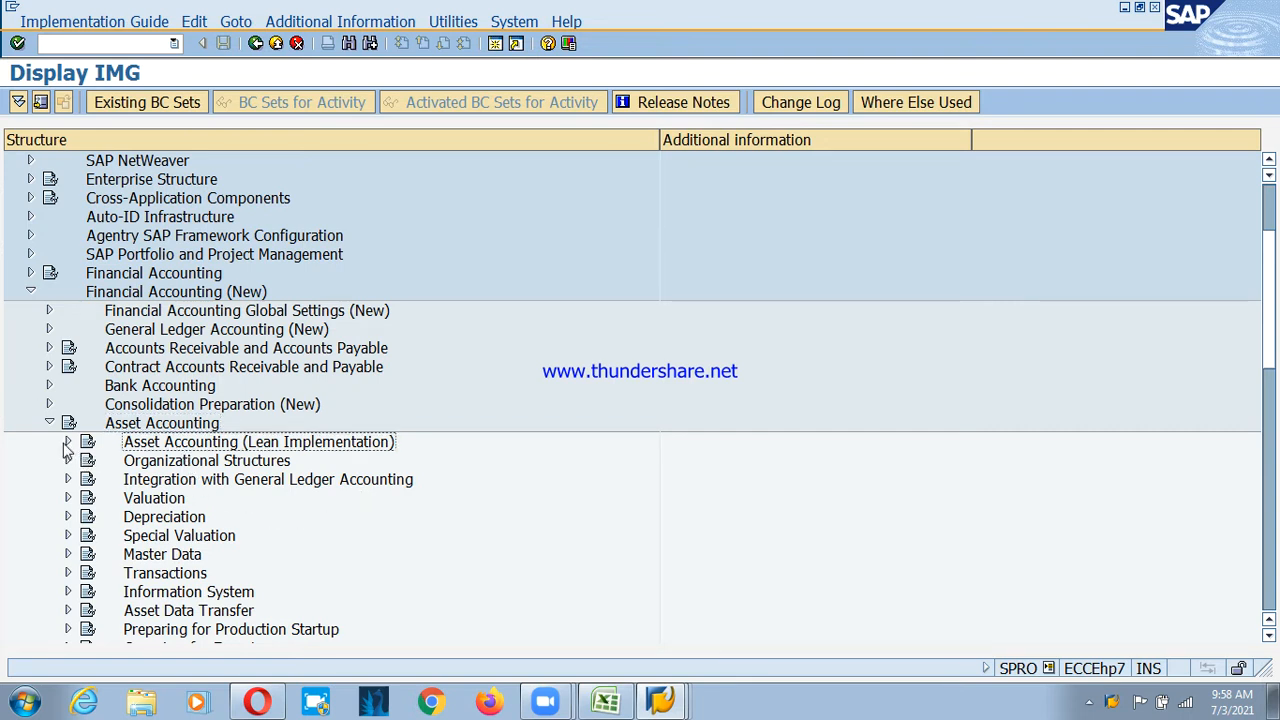
click(68, 442)
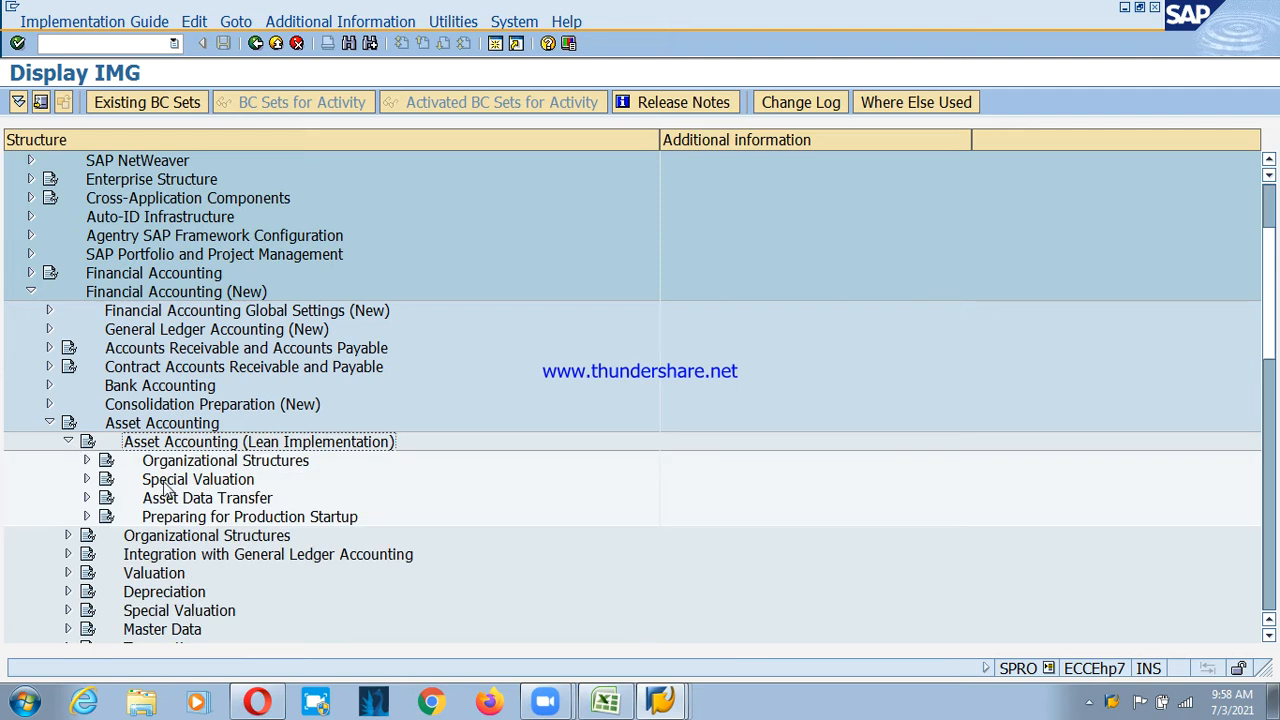
click(160, 464)
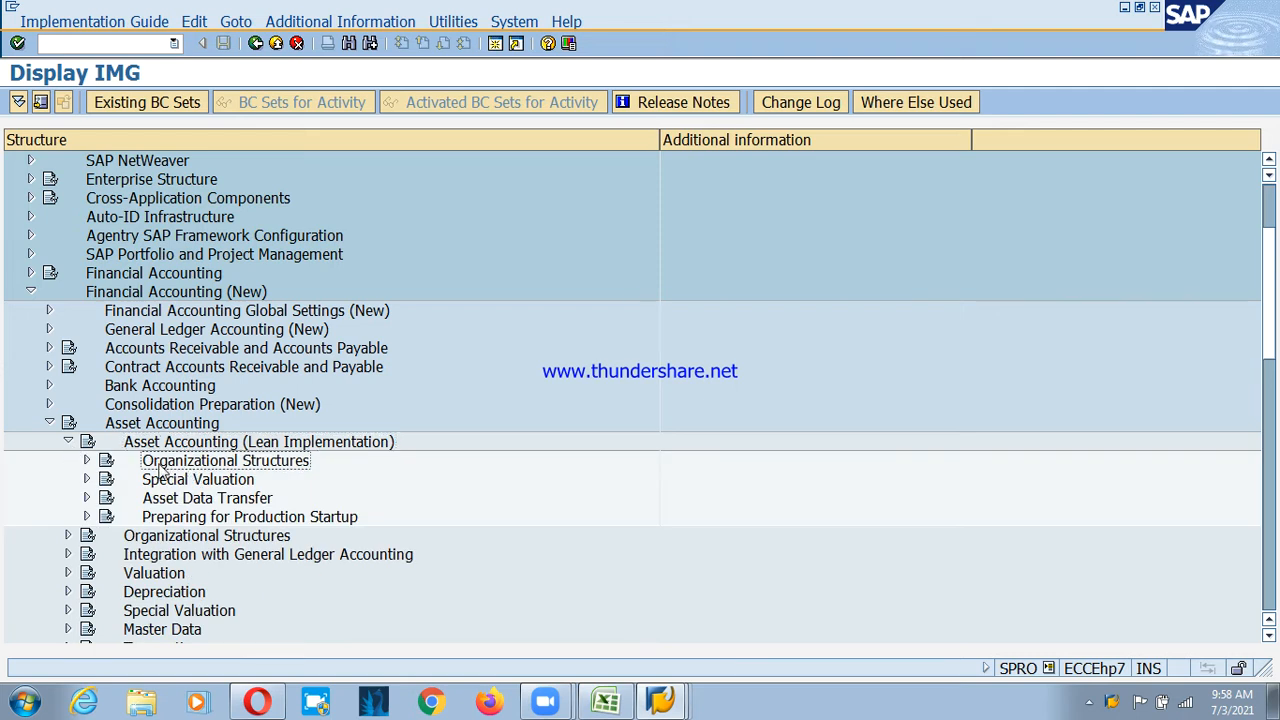
click(86, 461)
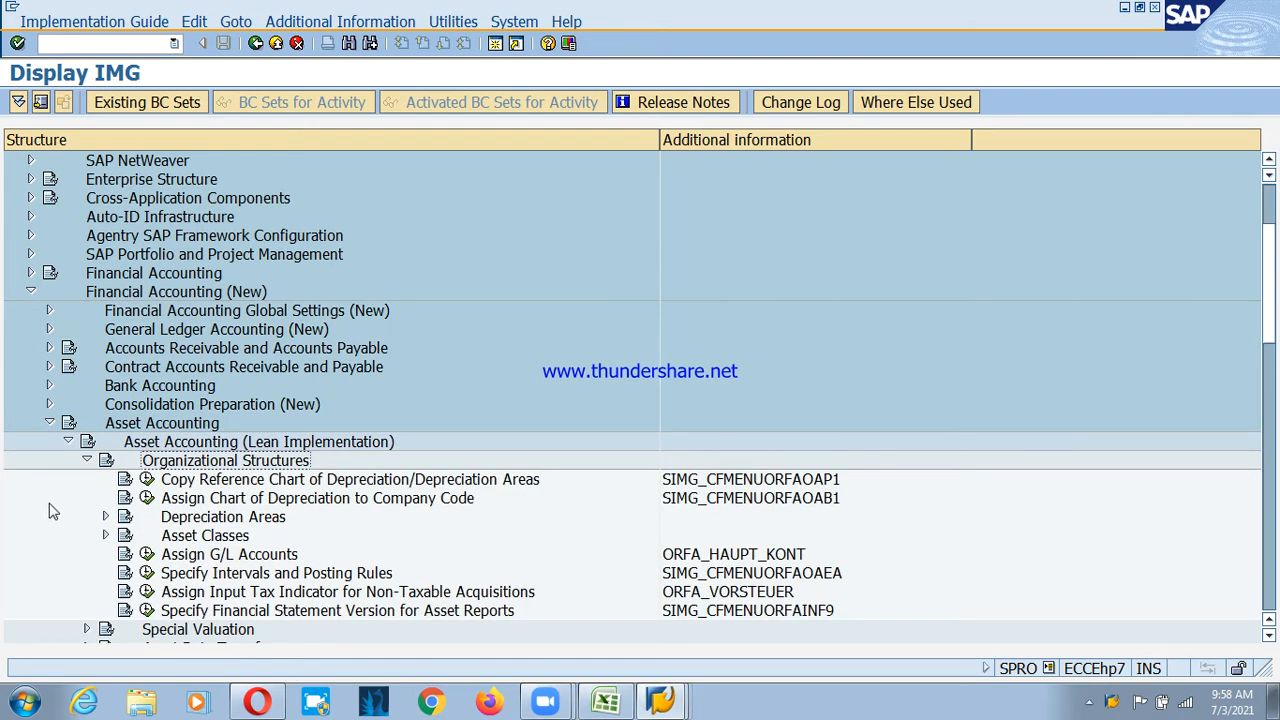
Execute Copy Reference Chart of Depreciation/Depreciation Areas and choose the Copy Reference Chart of Depreciation activity
click(166, 484)
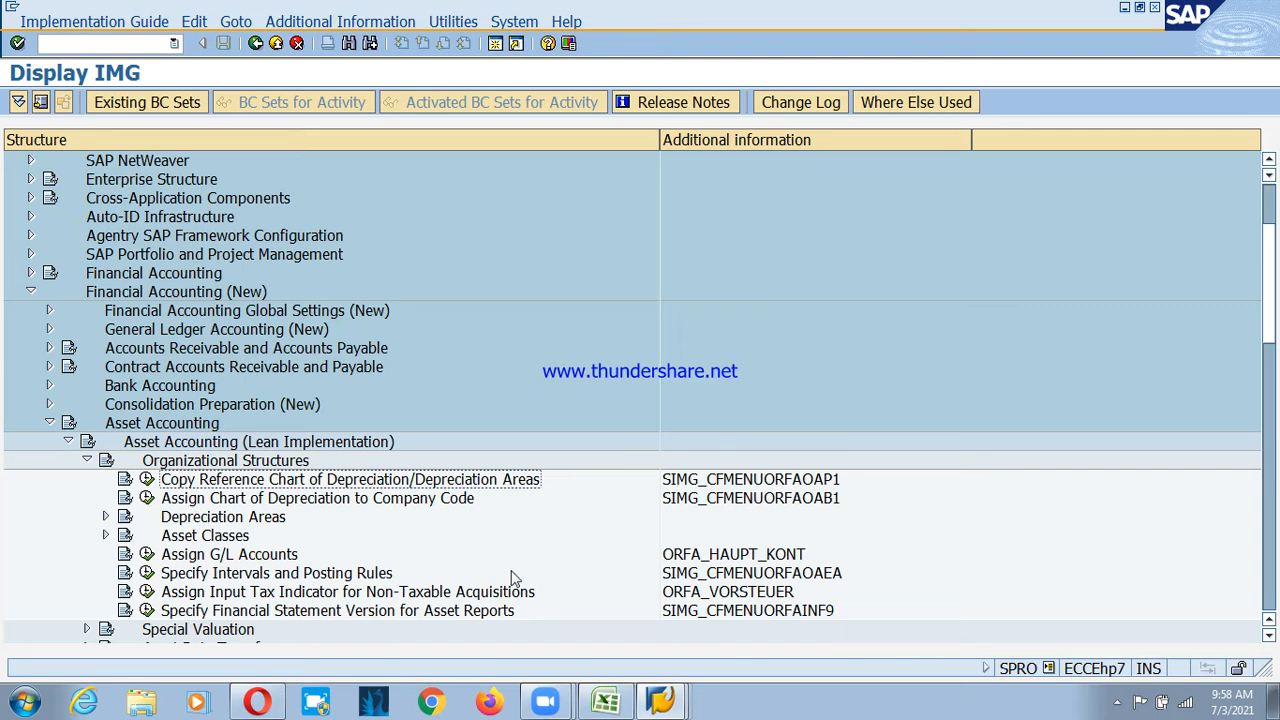
click(147, 480)
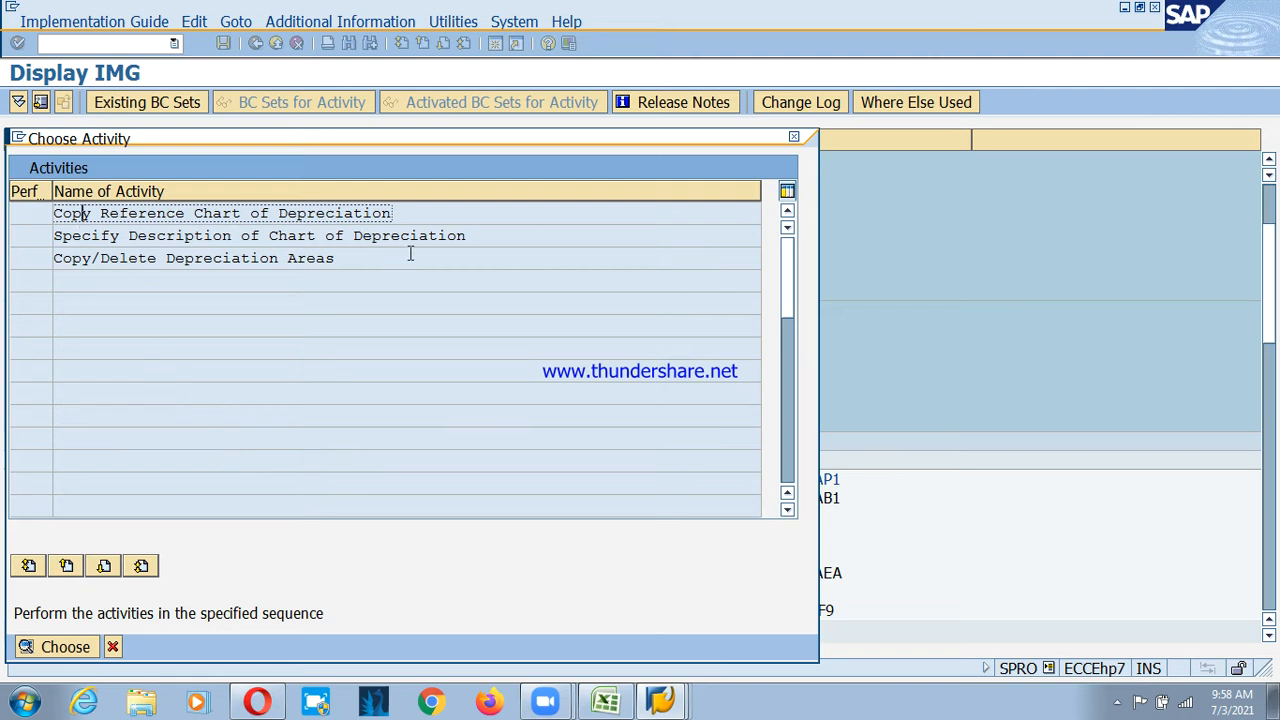
drag(394, 214, 54, 214)
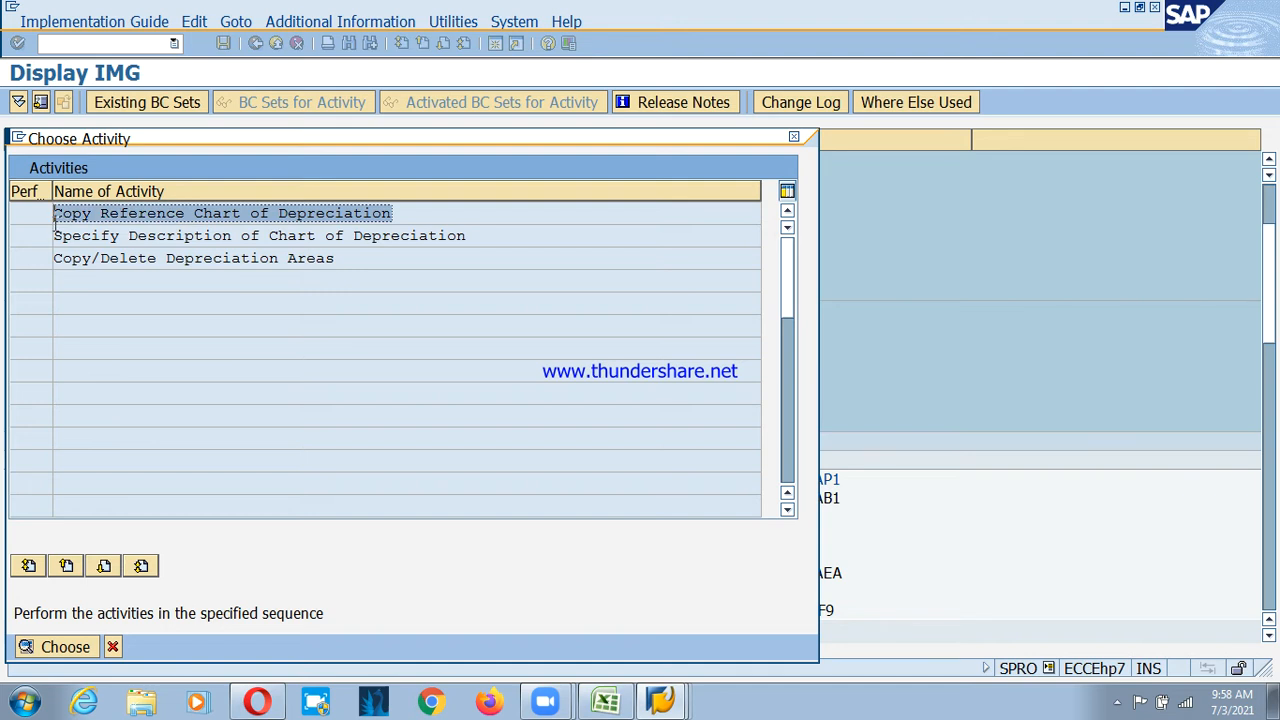
double_click(113, 213)
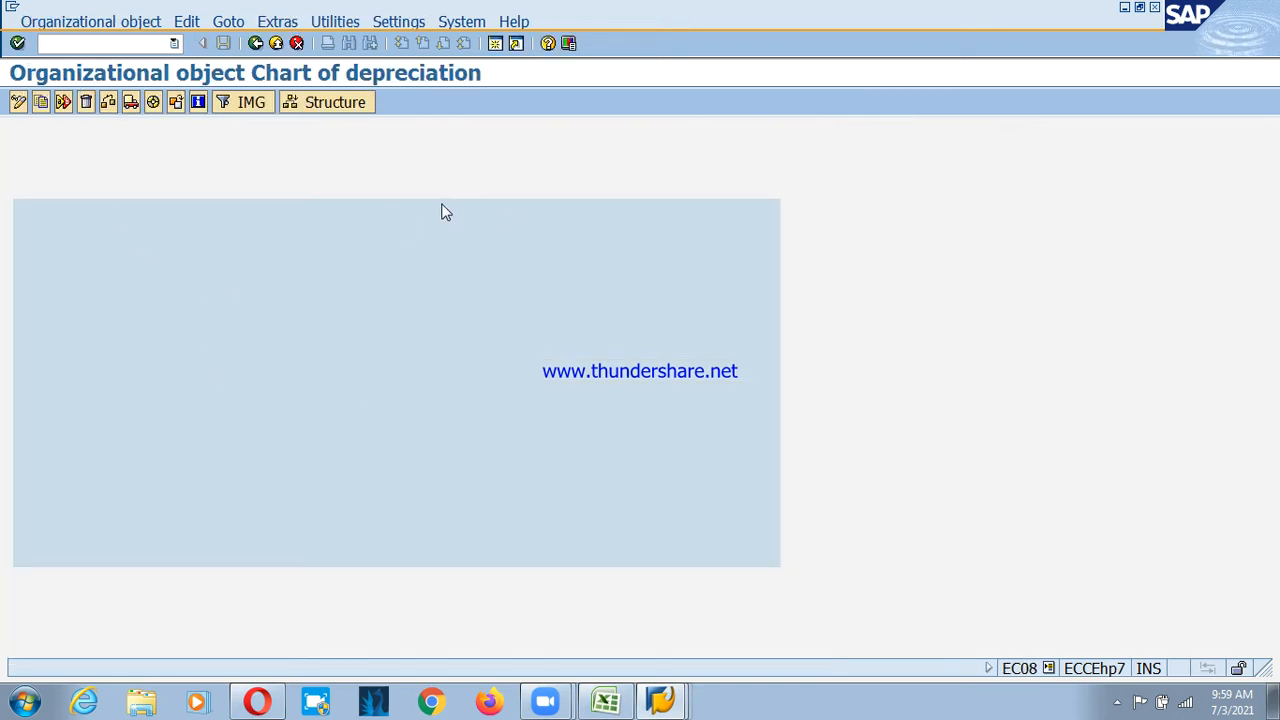
Start copying a chart of depreciation and choose 1IN, the sample chart for India, as the source
click(42, 106)
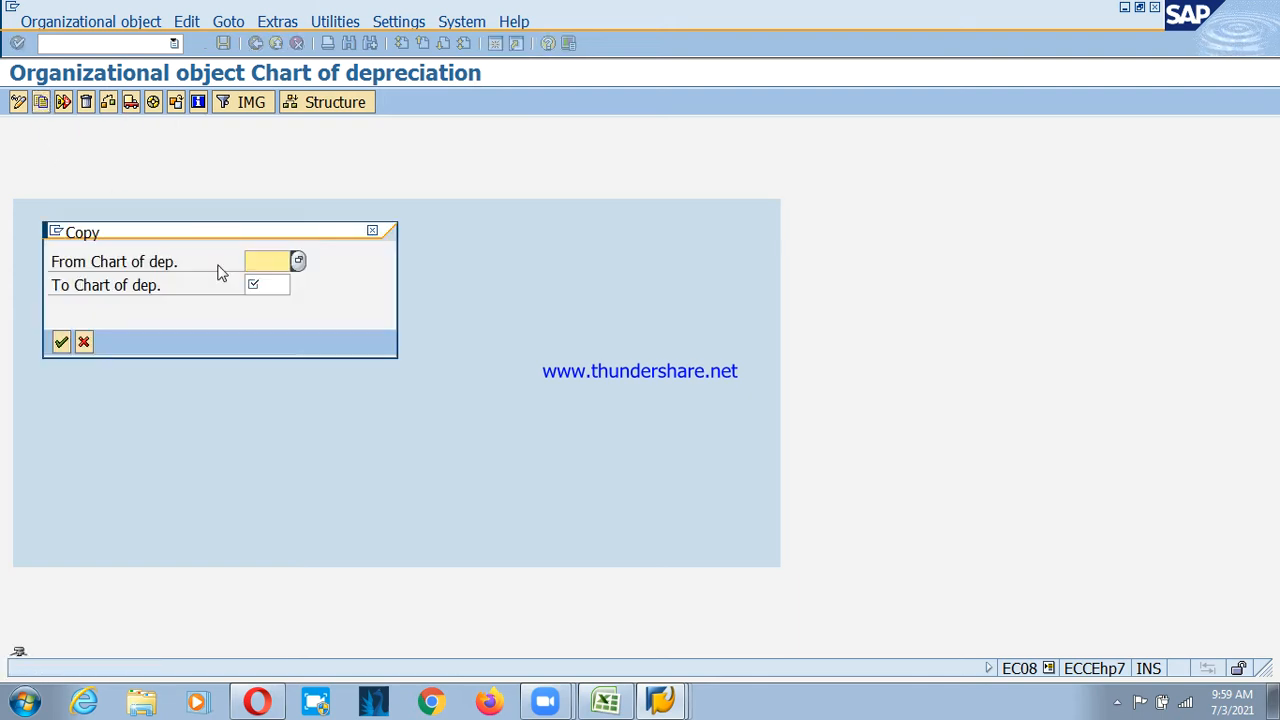
drag(191, 234, 327, 222)
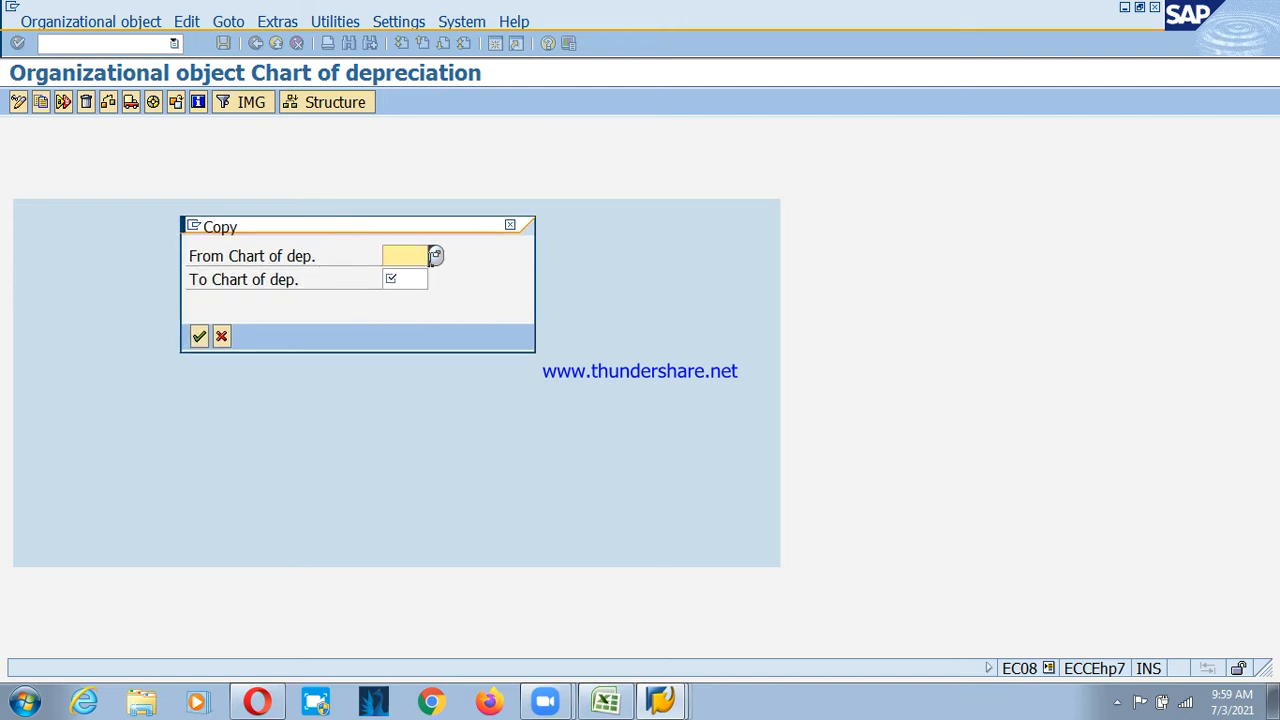
click(436, 256)
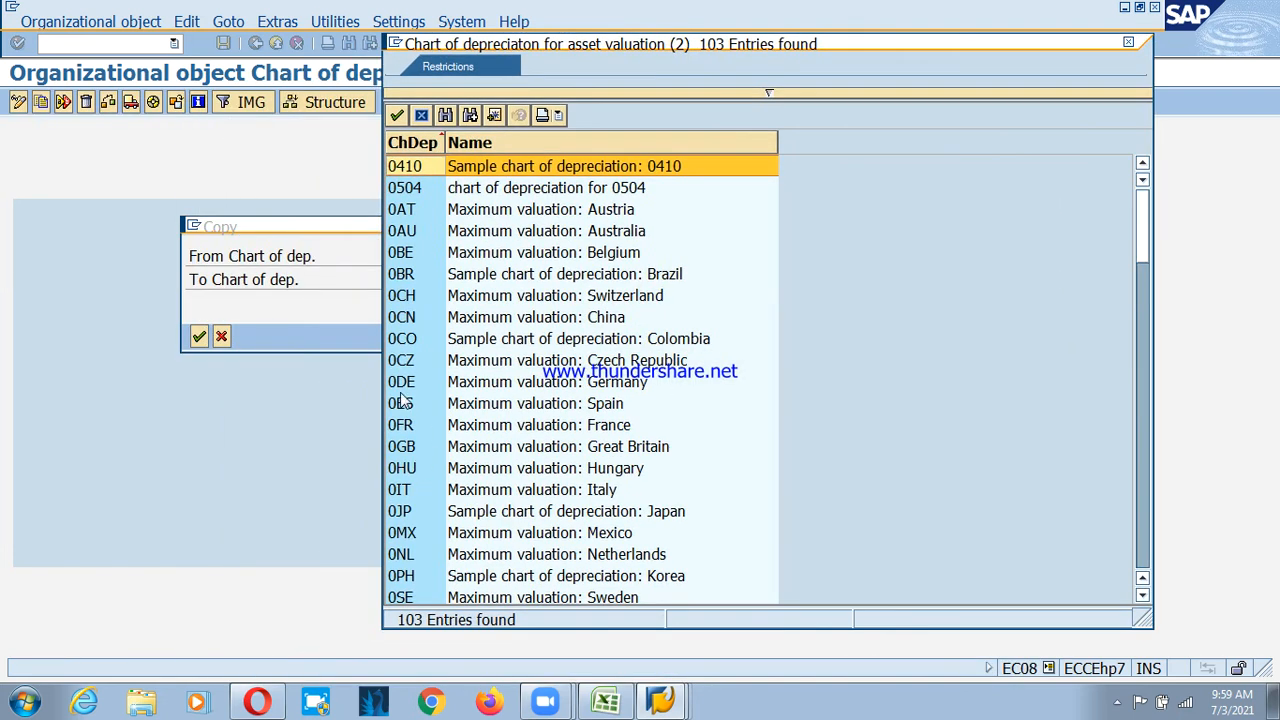
scroll(400, 370, down, 6)
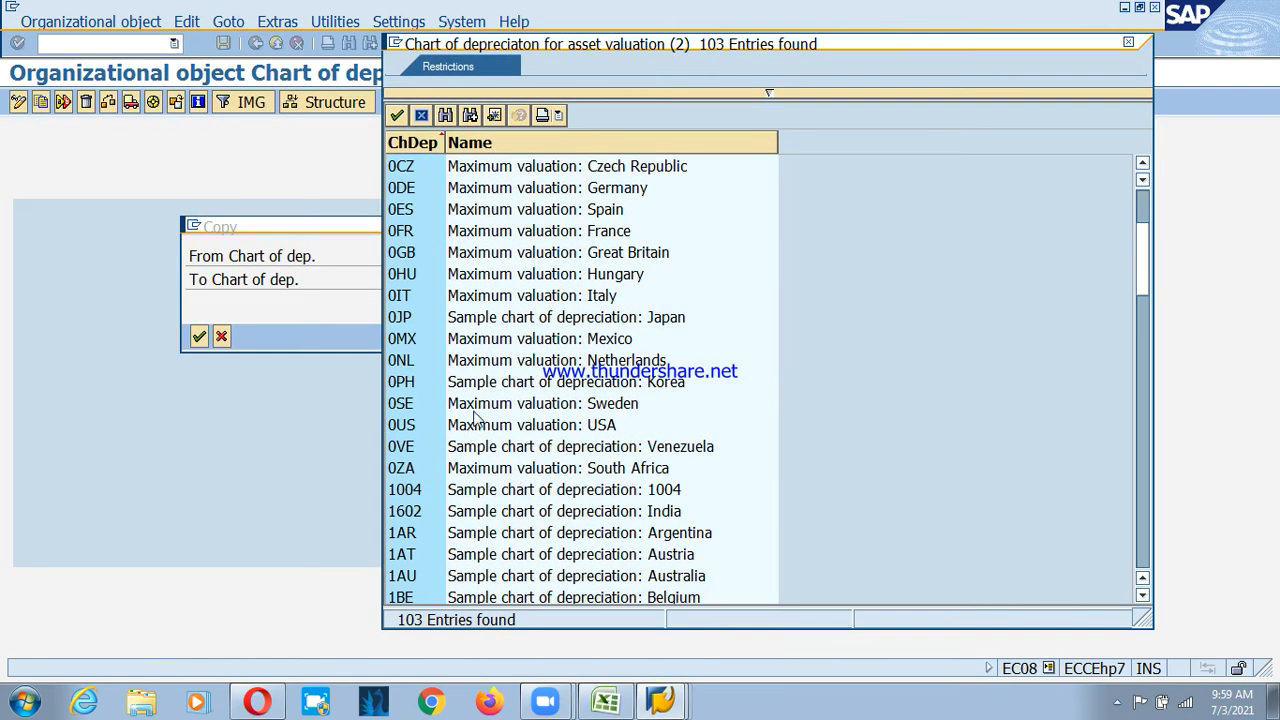
scroll(483, 413, down, 2)
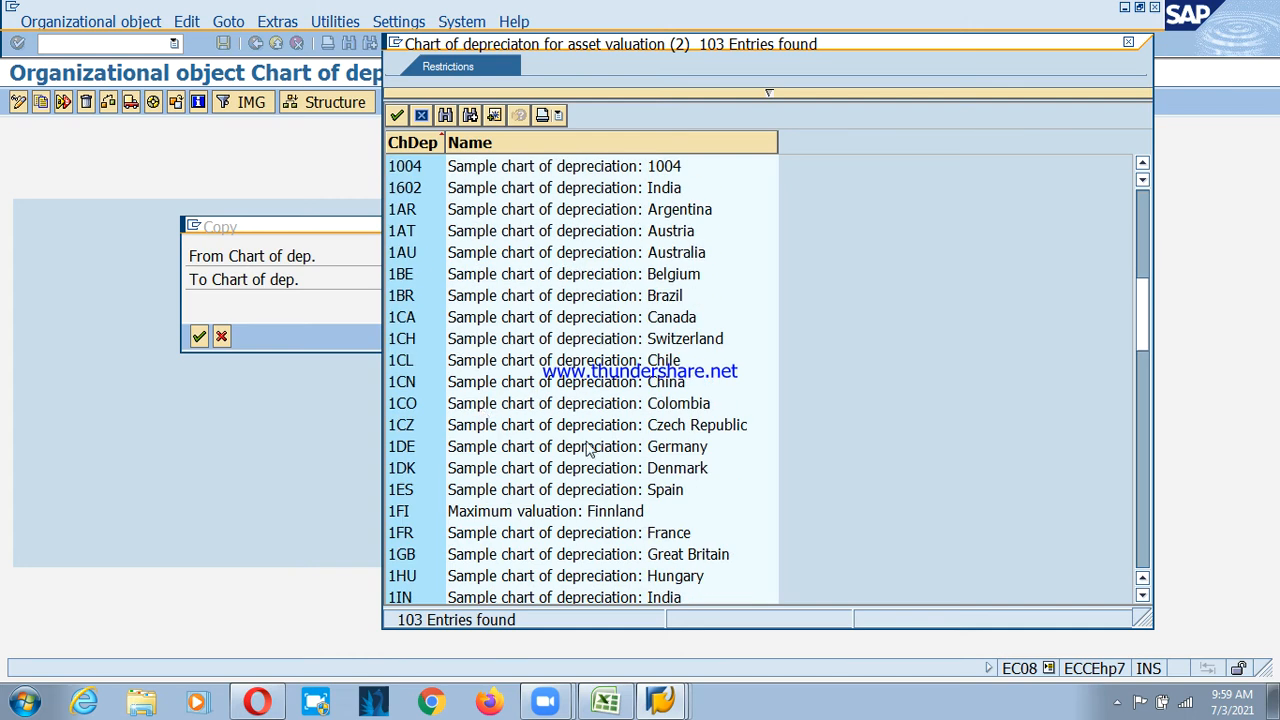
scroll(535, 455, down, 2)
click(403, 472)
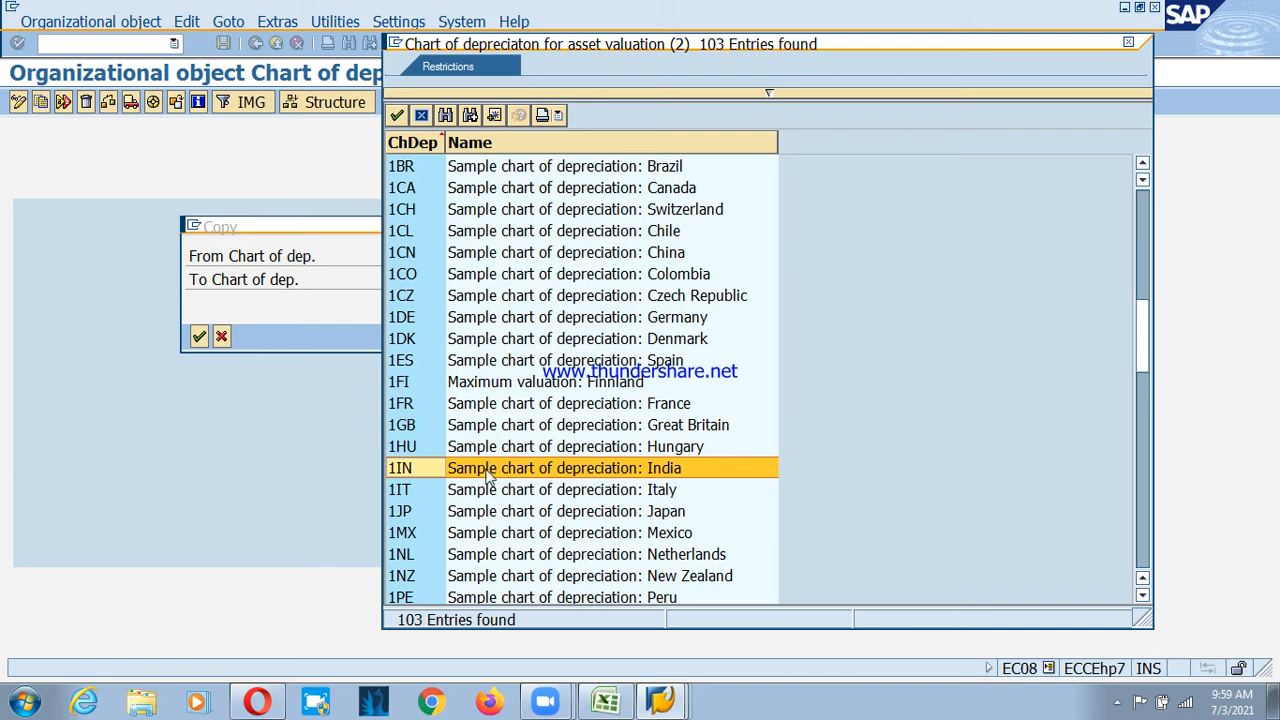
double_click(445, 476)
Try to copy the source chart to target chart of depreciation PSCD, and cancel the copy
click(419, 284)
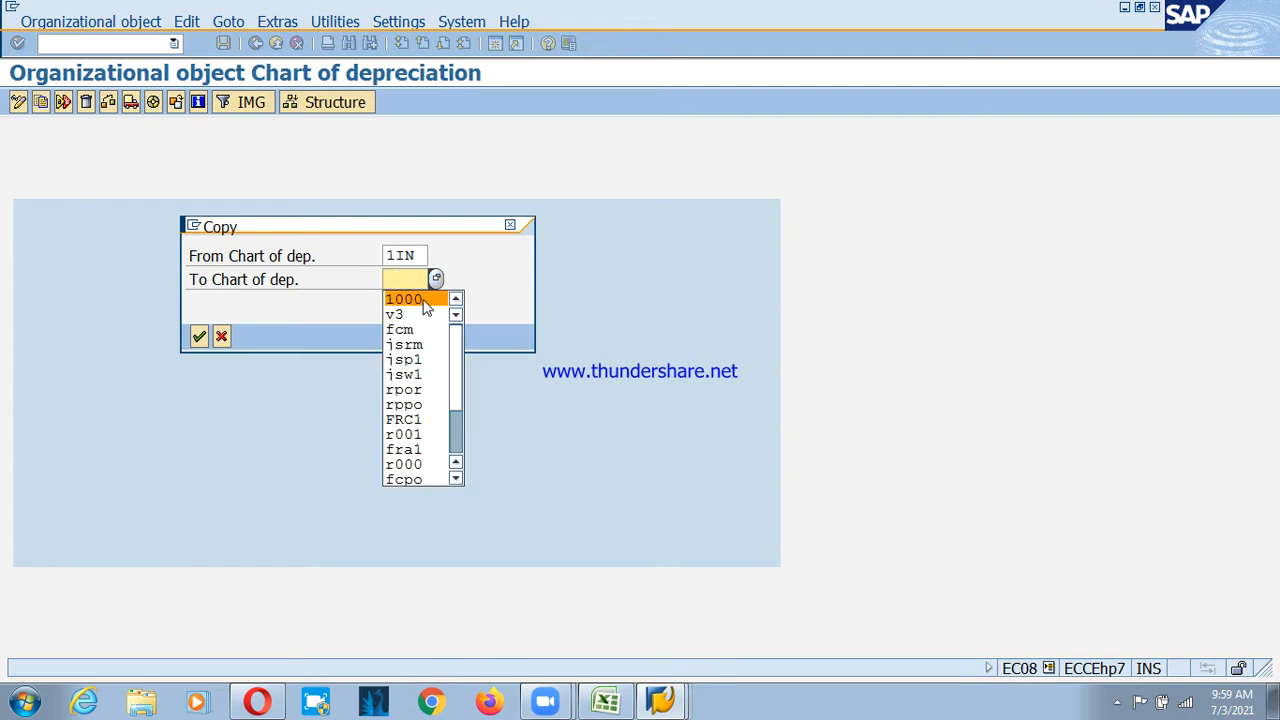
key(BackSpace)
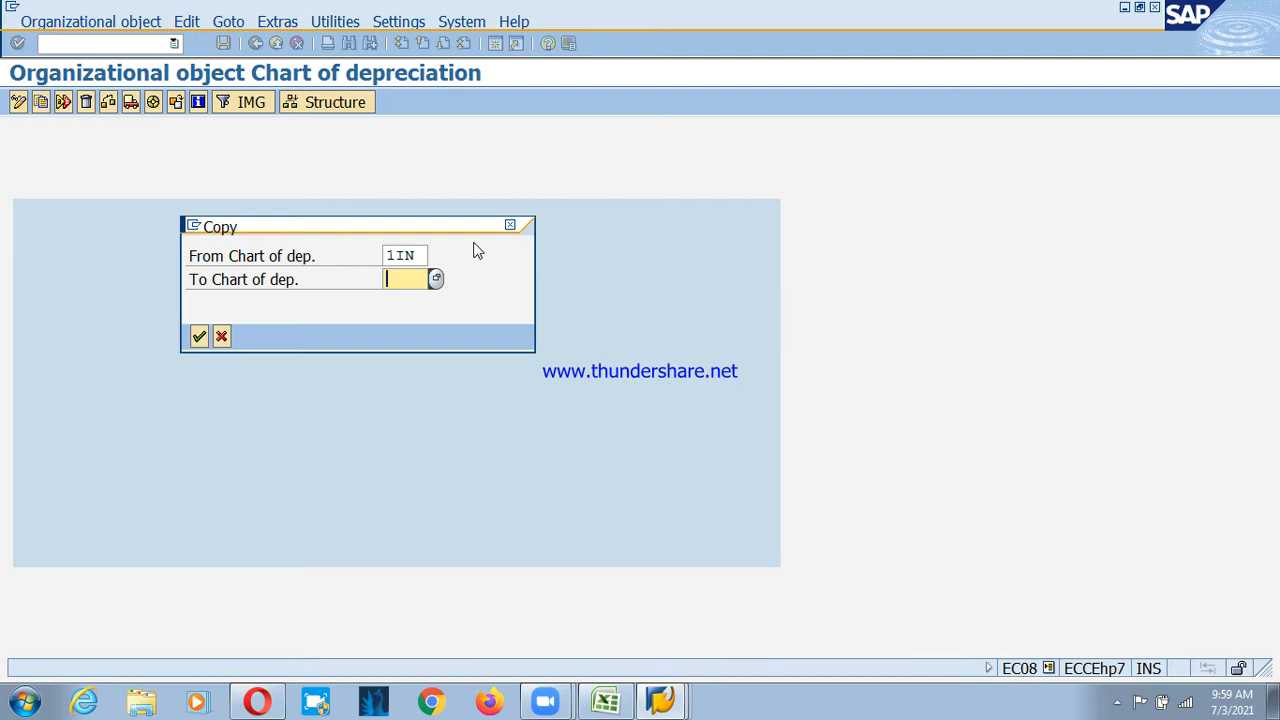
text(pd)
key(BackSpace)
key(BackSpace)
key(BackSpace)
key(BackSpace)
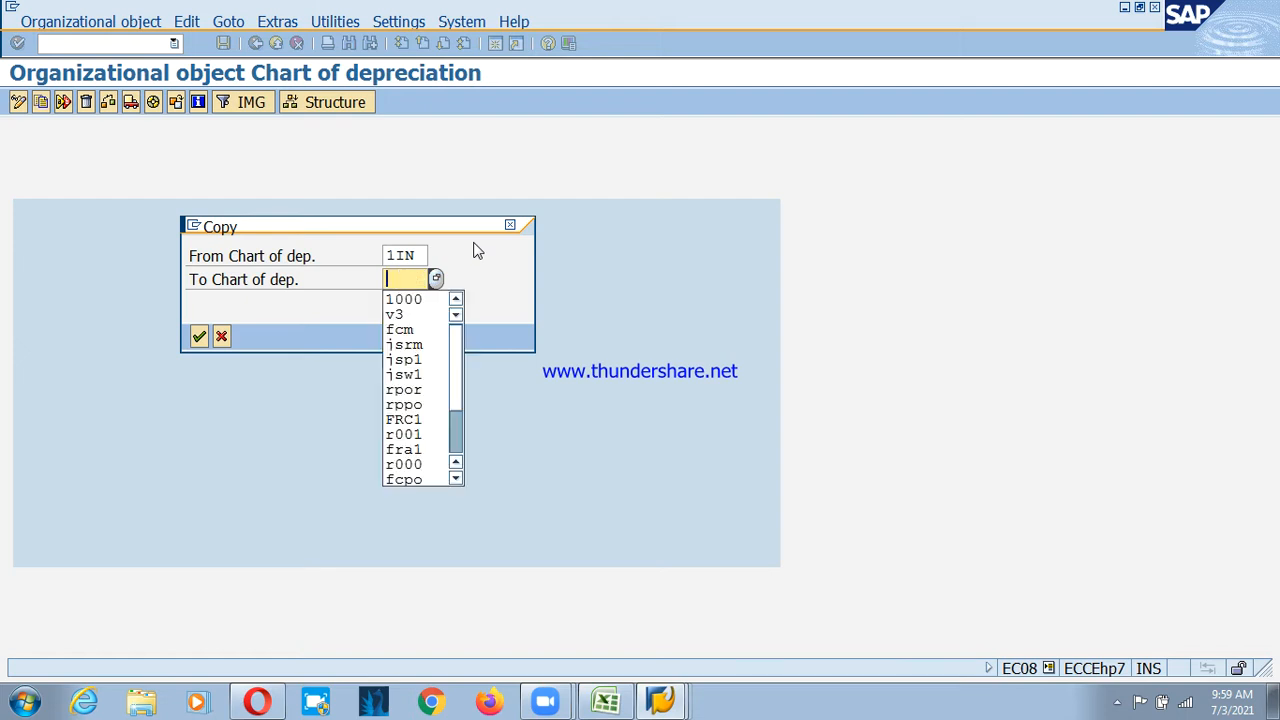
text(P)
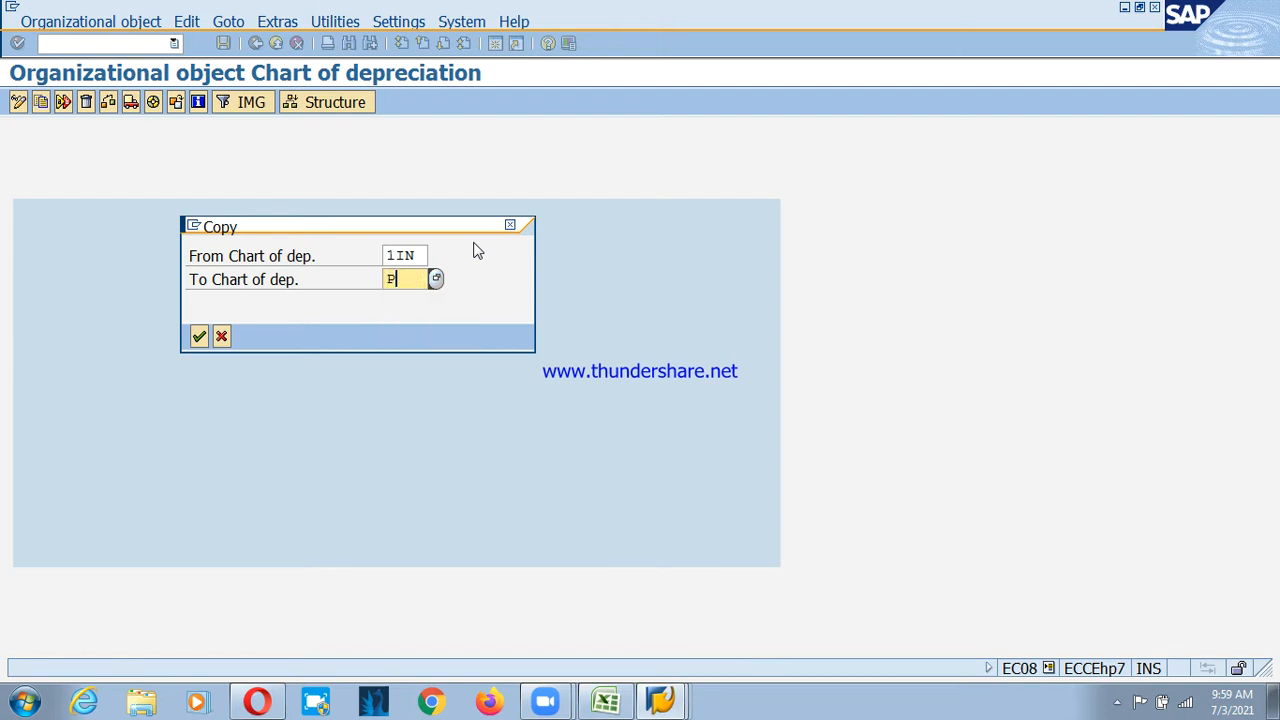
text(SCD)
click(199, 338)
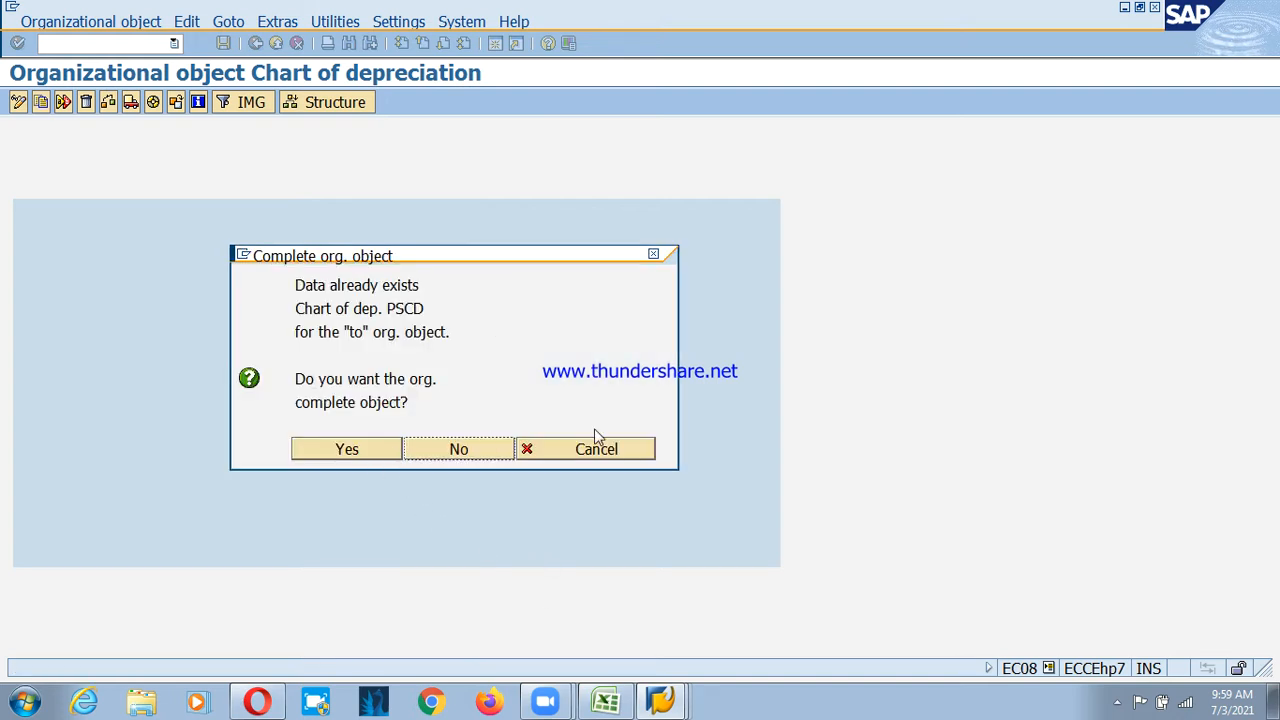
click(576, 450)
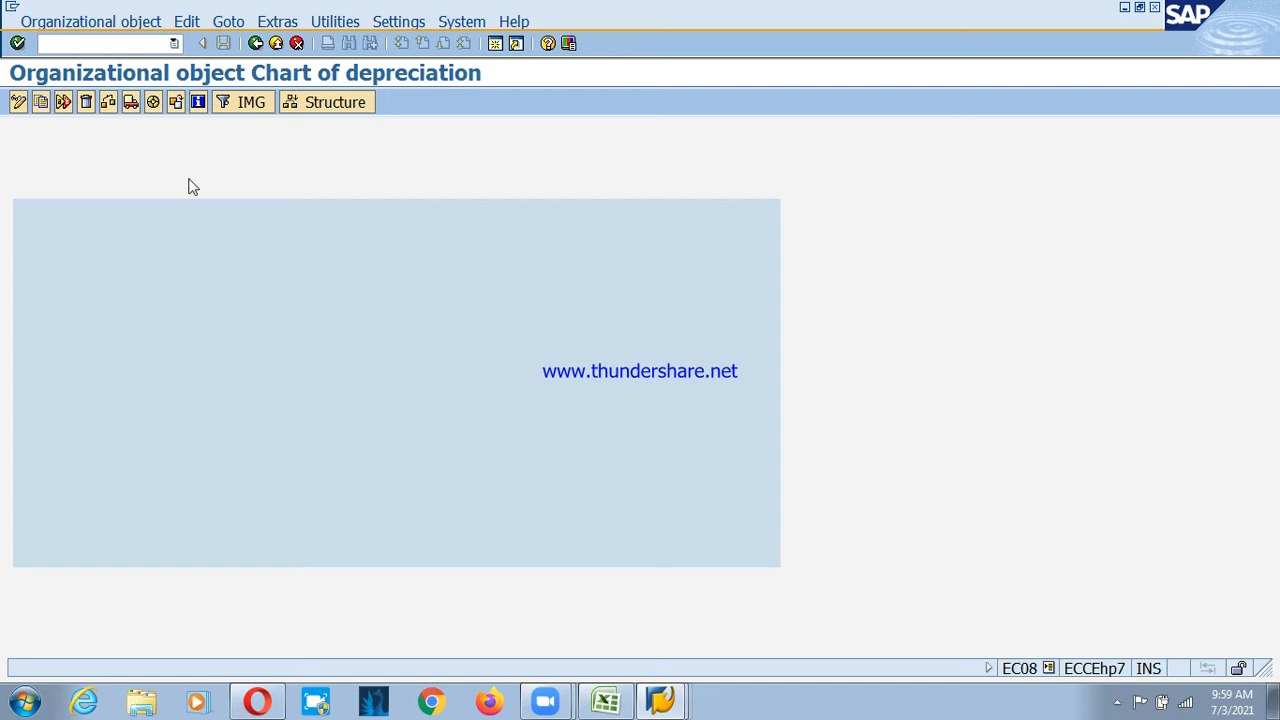
Copy the India sample chart of depreciation 1IN to the new chart of depreciation PSD1
click(40, 102)
click(298, 261)
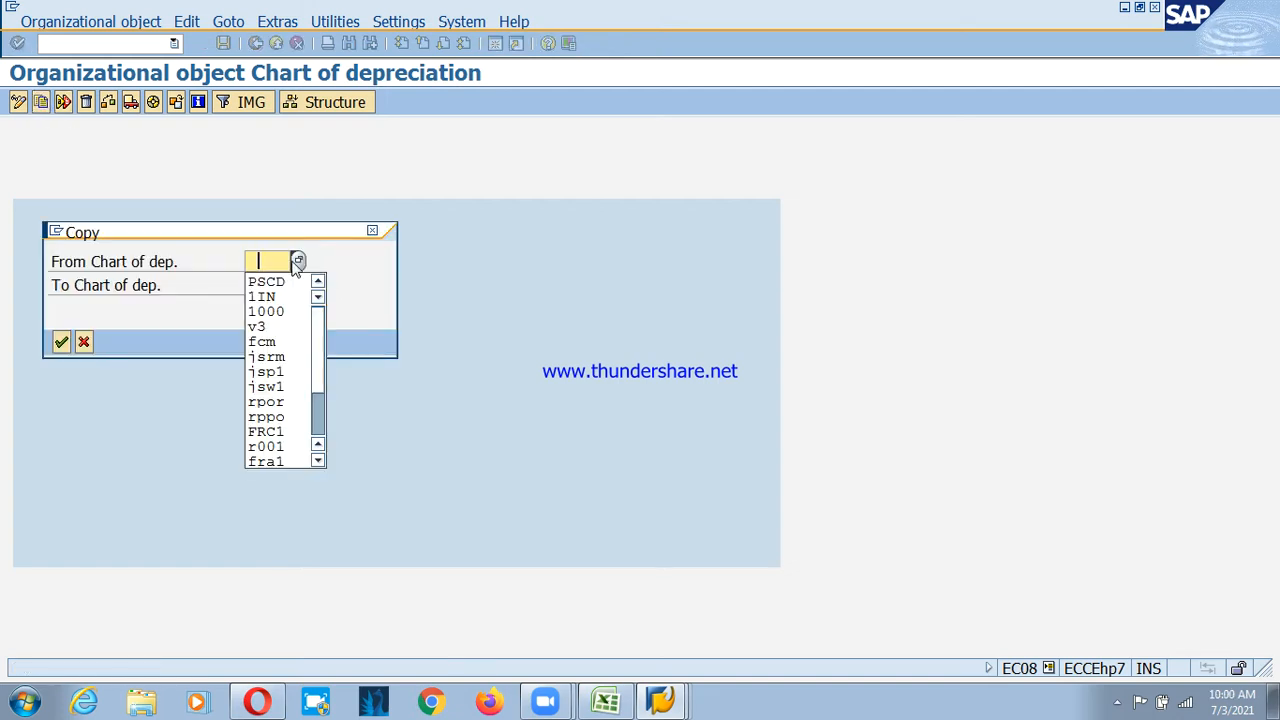
click(264, 297)
click(259, 286)
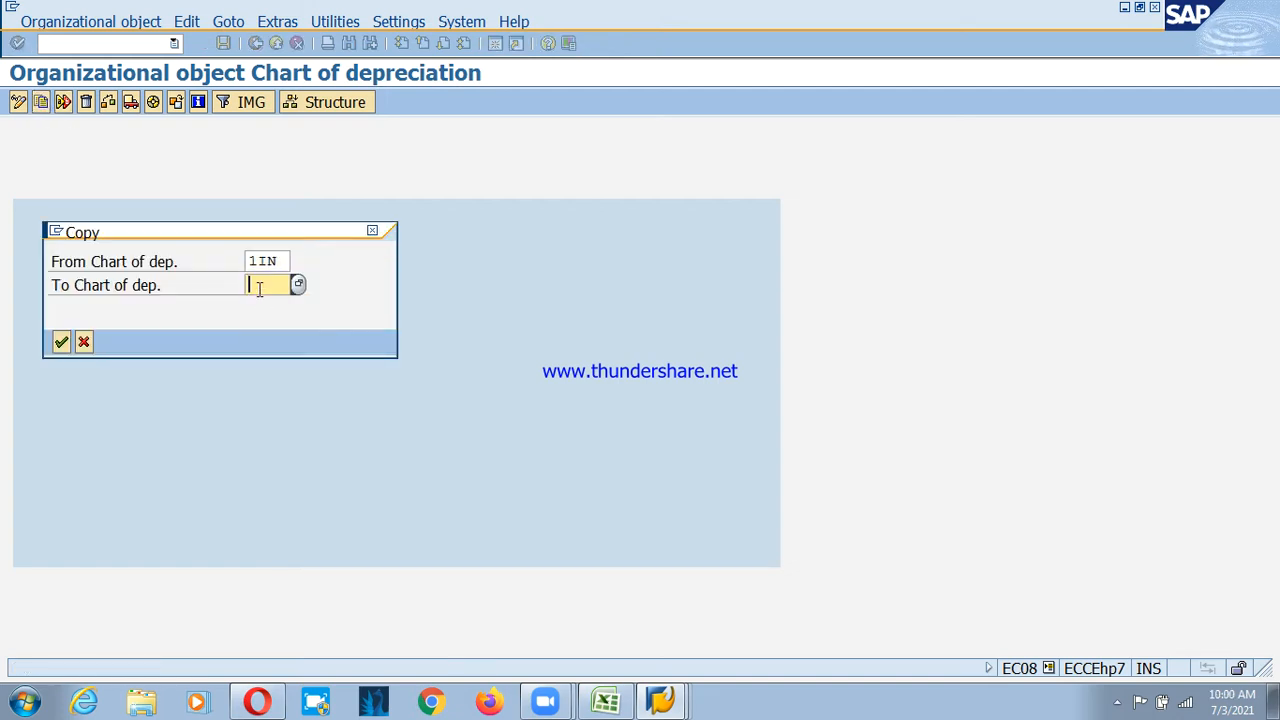
text(PSC)
key(BackSpace)
text(D1)
click(61, 342)
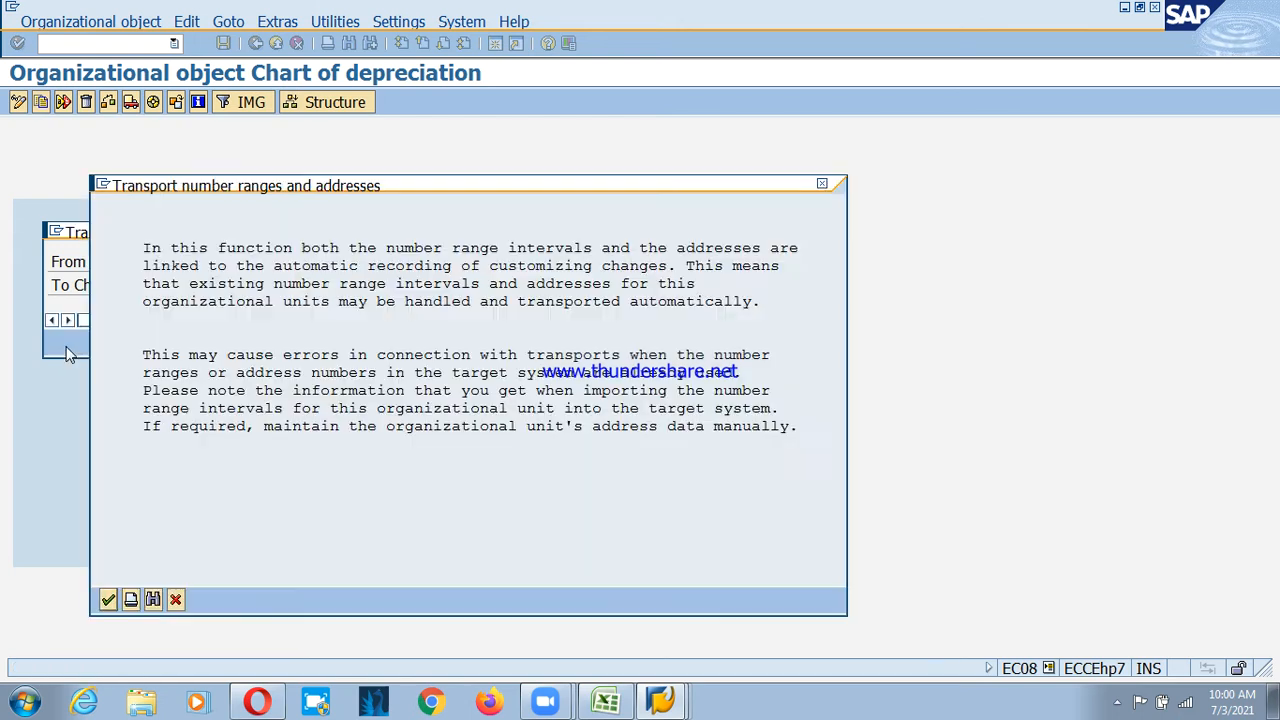
Agree to transport the number ranges, accept the proposed customizing request for the chart copy, and return to the activity list
click(109, 602)
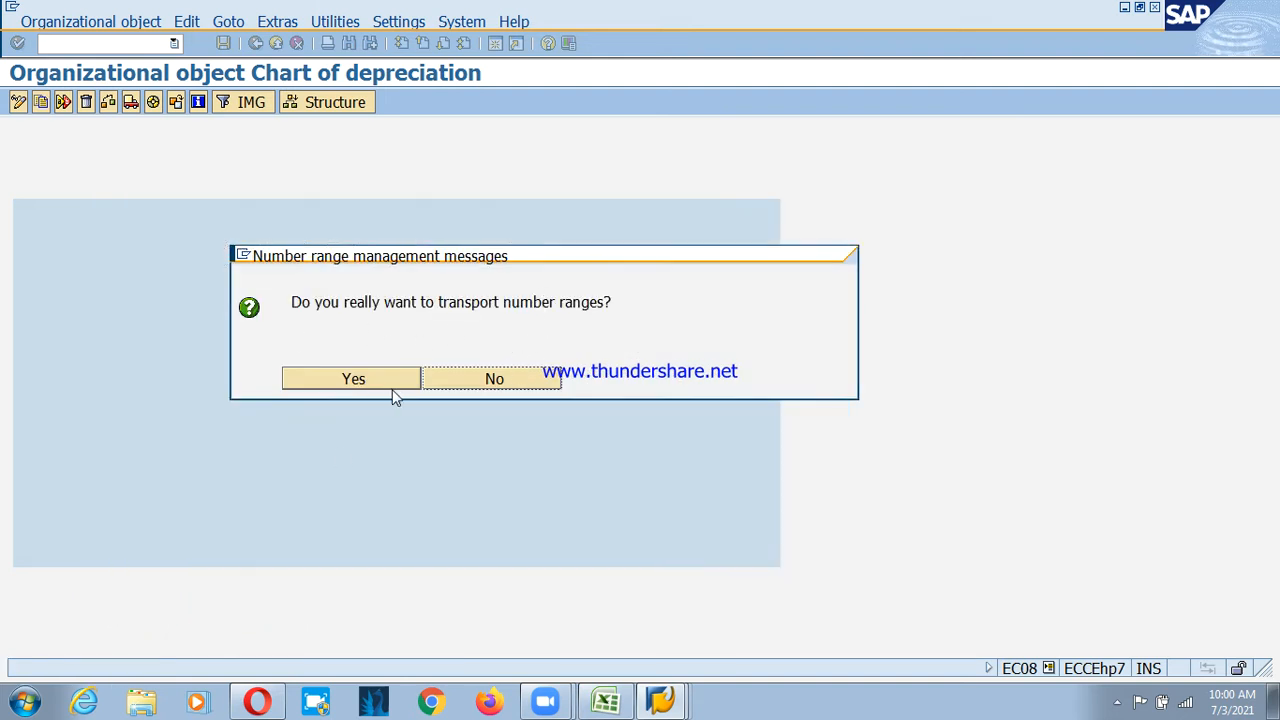
click(352, 380)
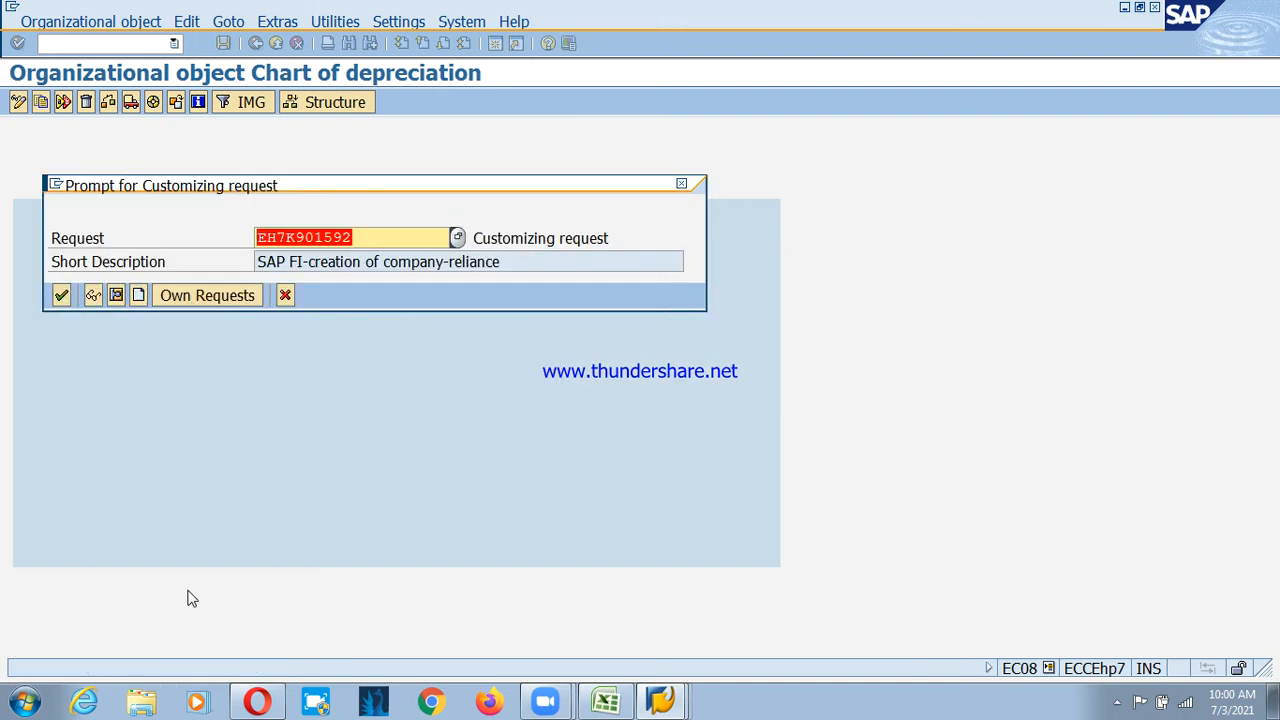
click(61, 295)
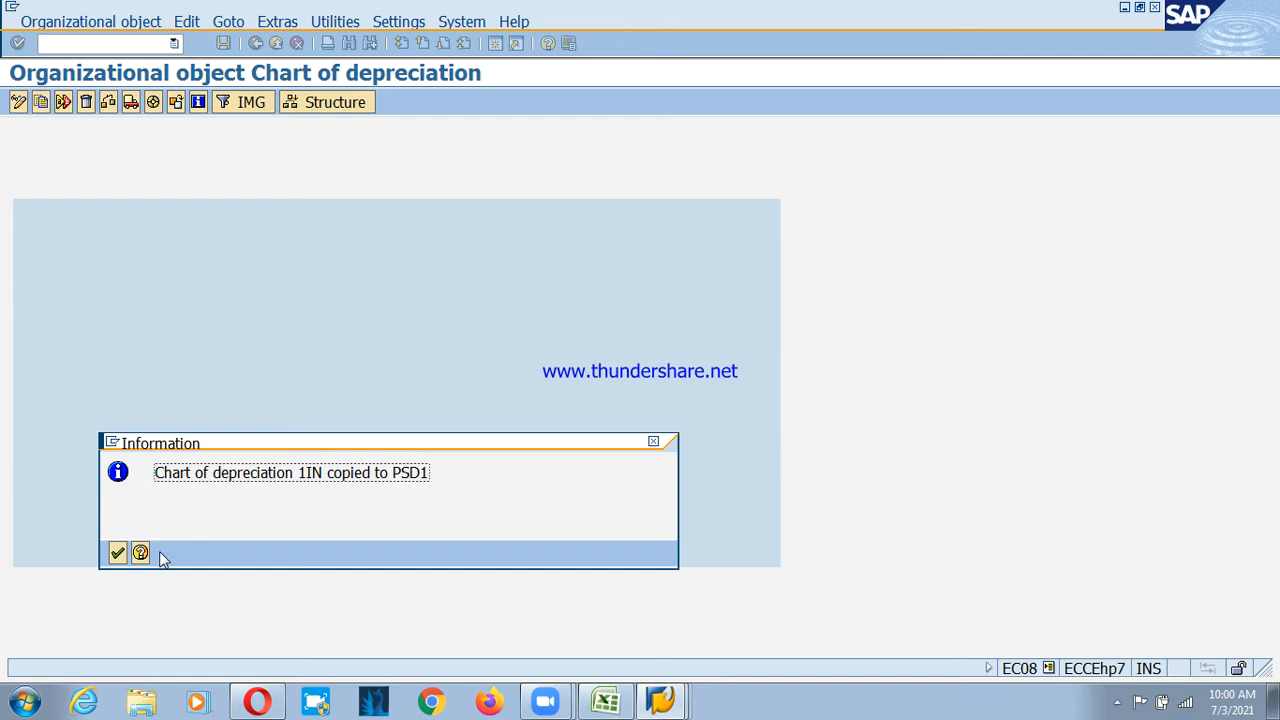
click(118, 554)
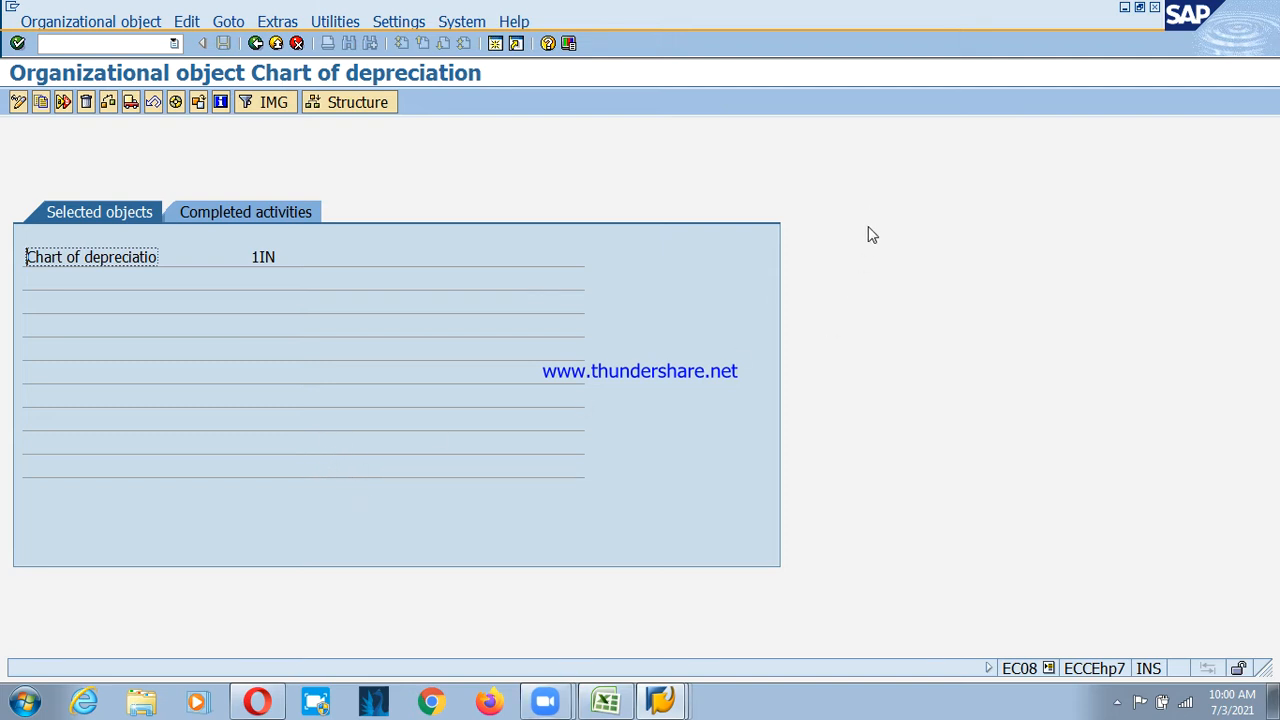
click(257, 45)
Choose the Specify Description of Chart of Depreciation activity and position the list at chart PSD1
click(122, 238)
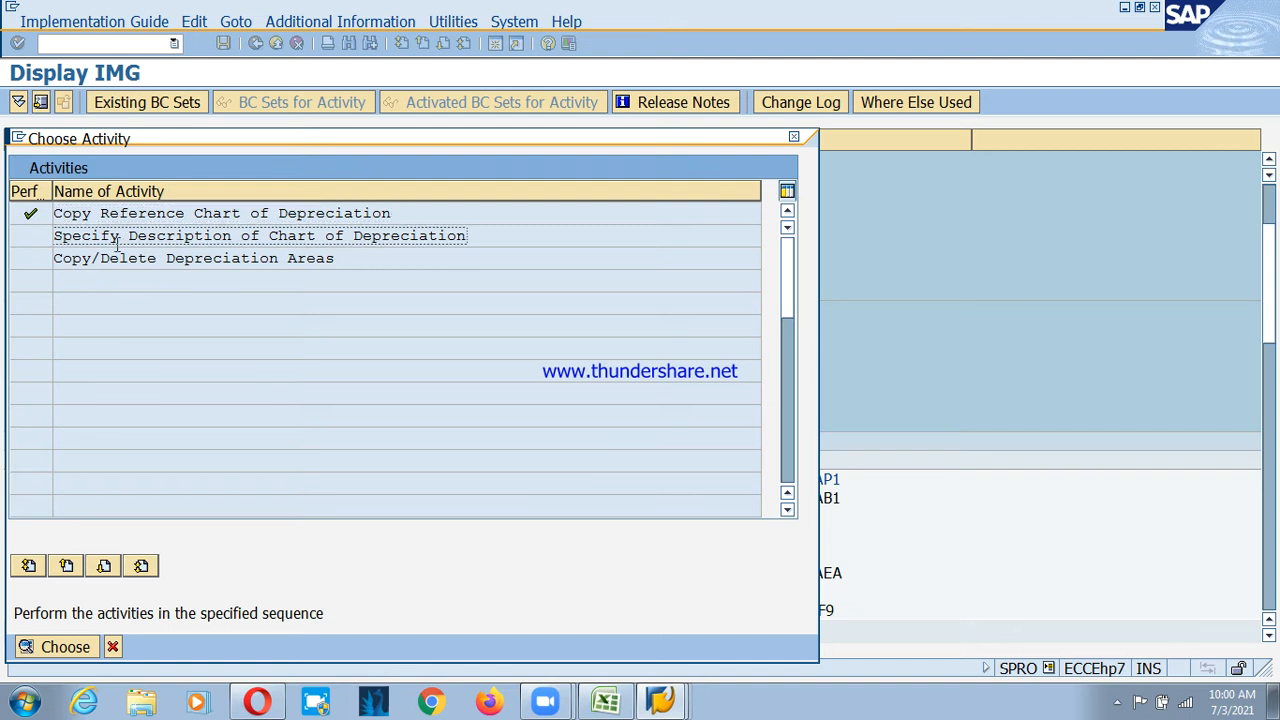
double_click(360, 243)
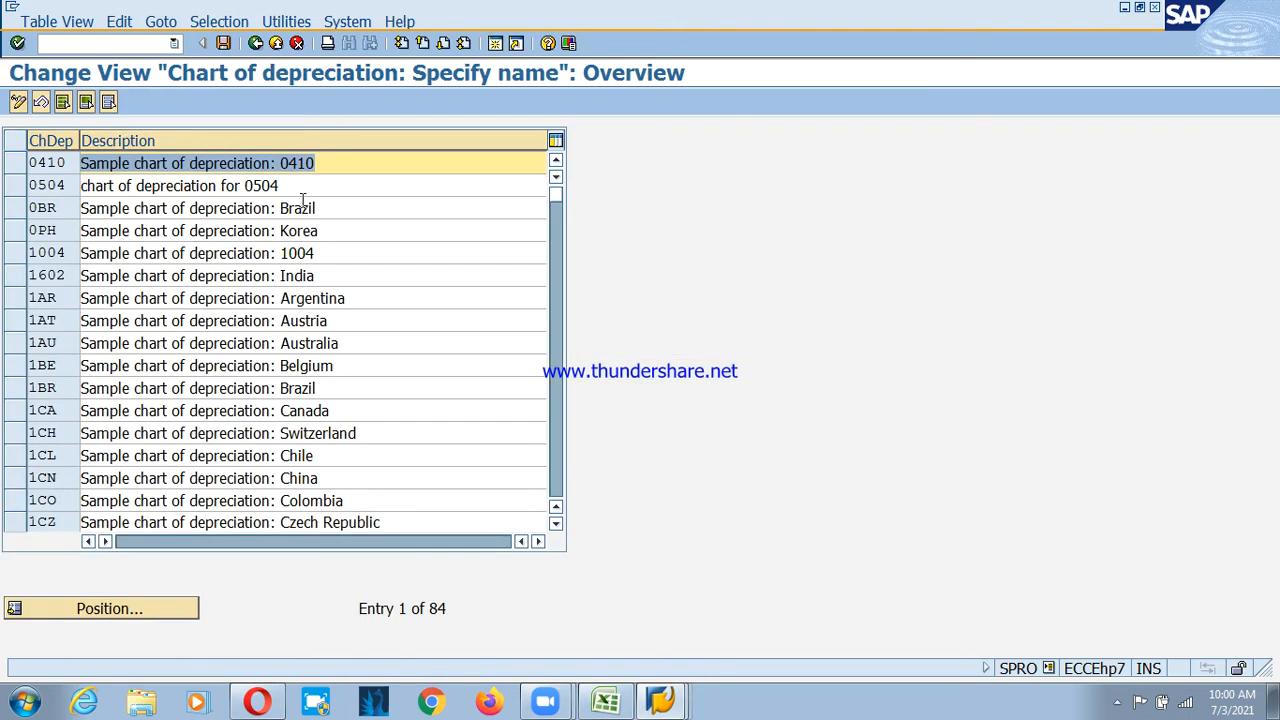
click(107, 606)
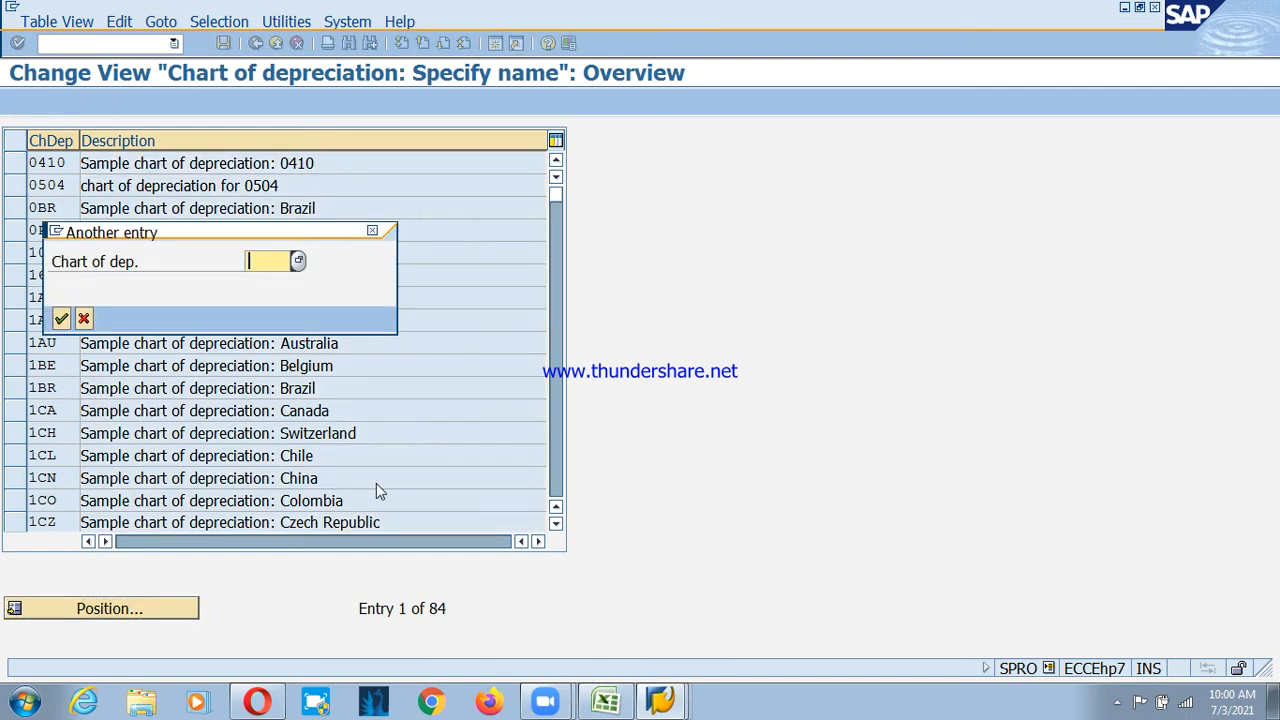
text(PSD)
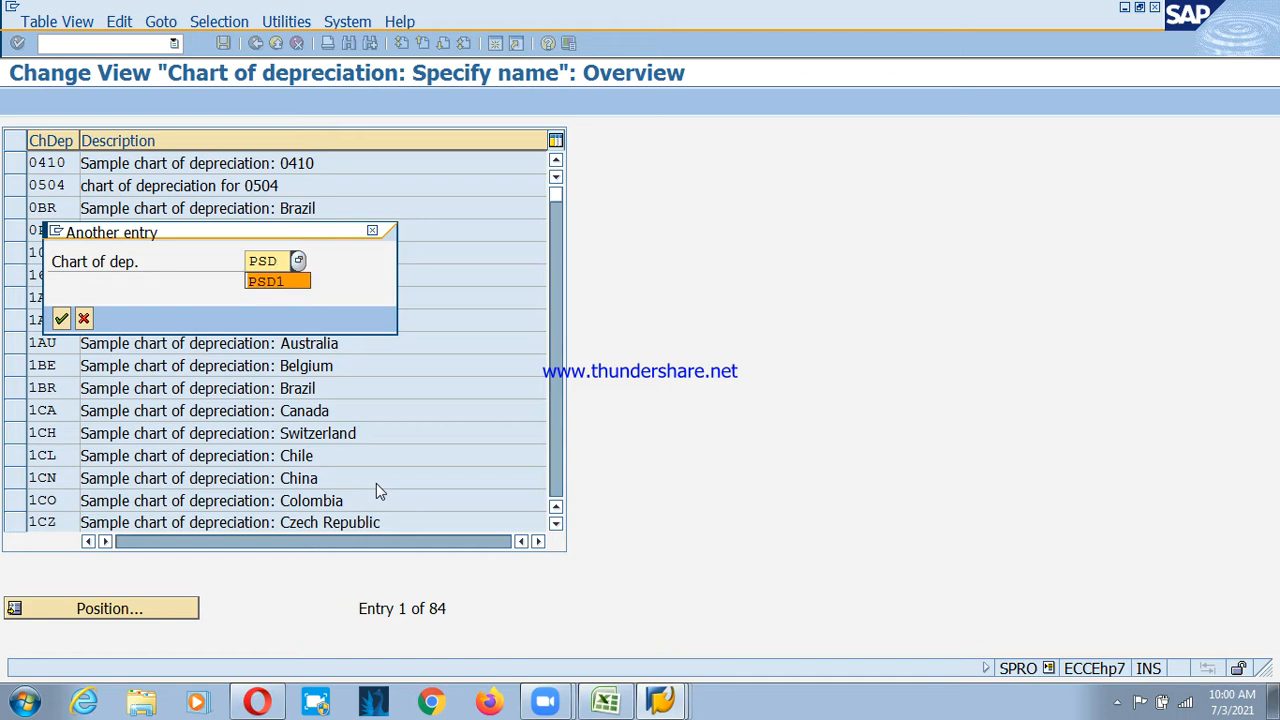
text(1)
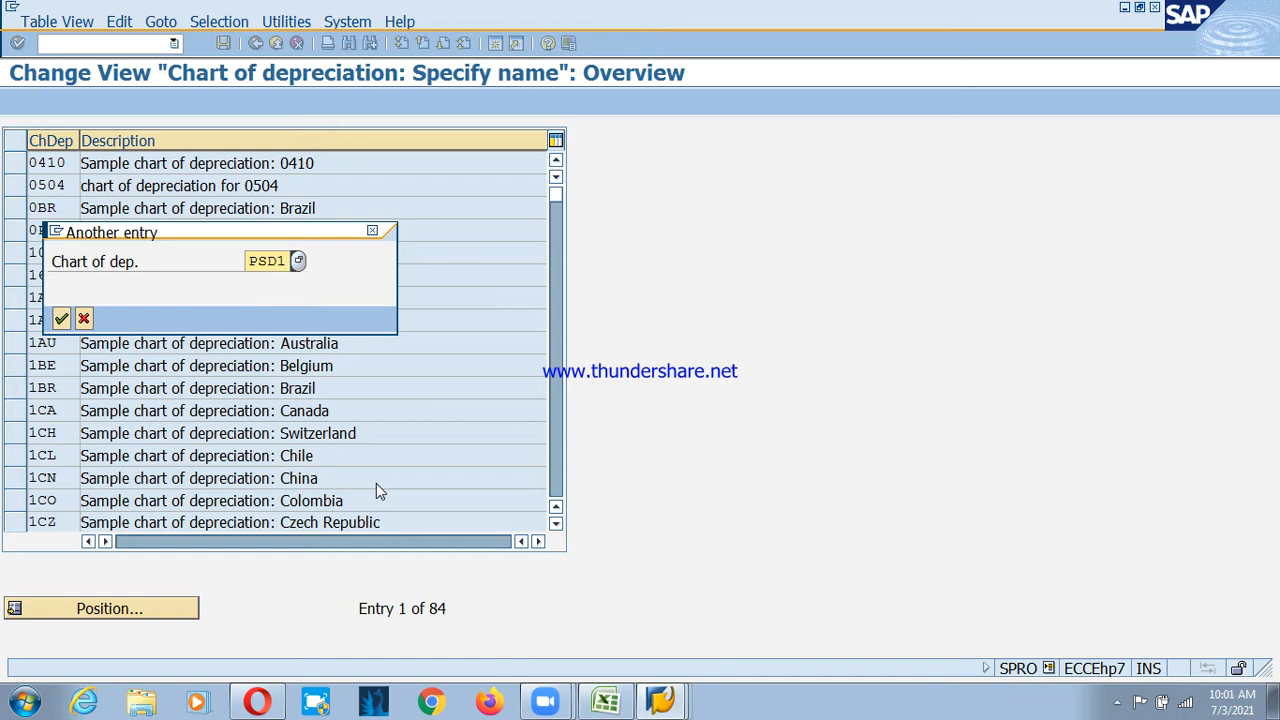
click(61, 318)
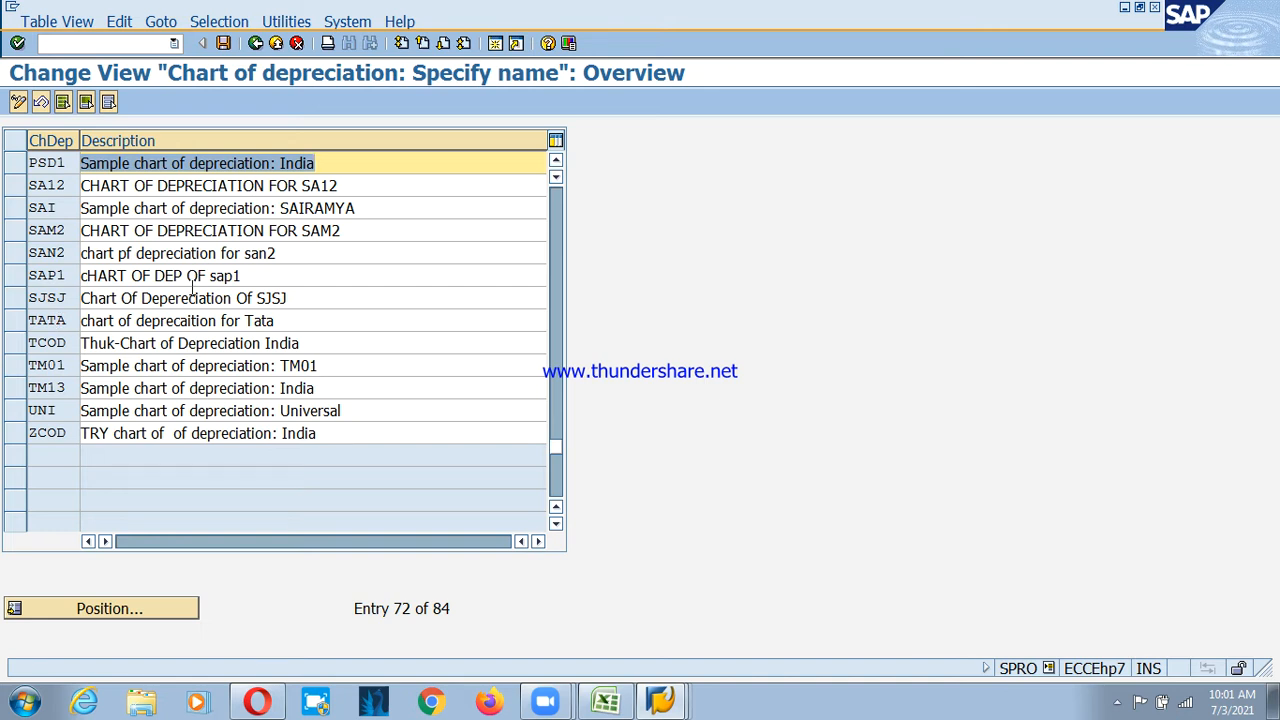
Set the description of PSD1 to "Chart of Depreciation - PSD" and save it to the proposed customizing request
text(Char)
key(Down)
key(Return)
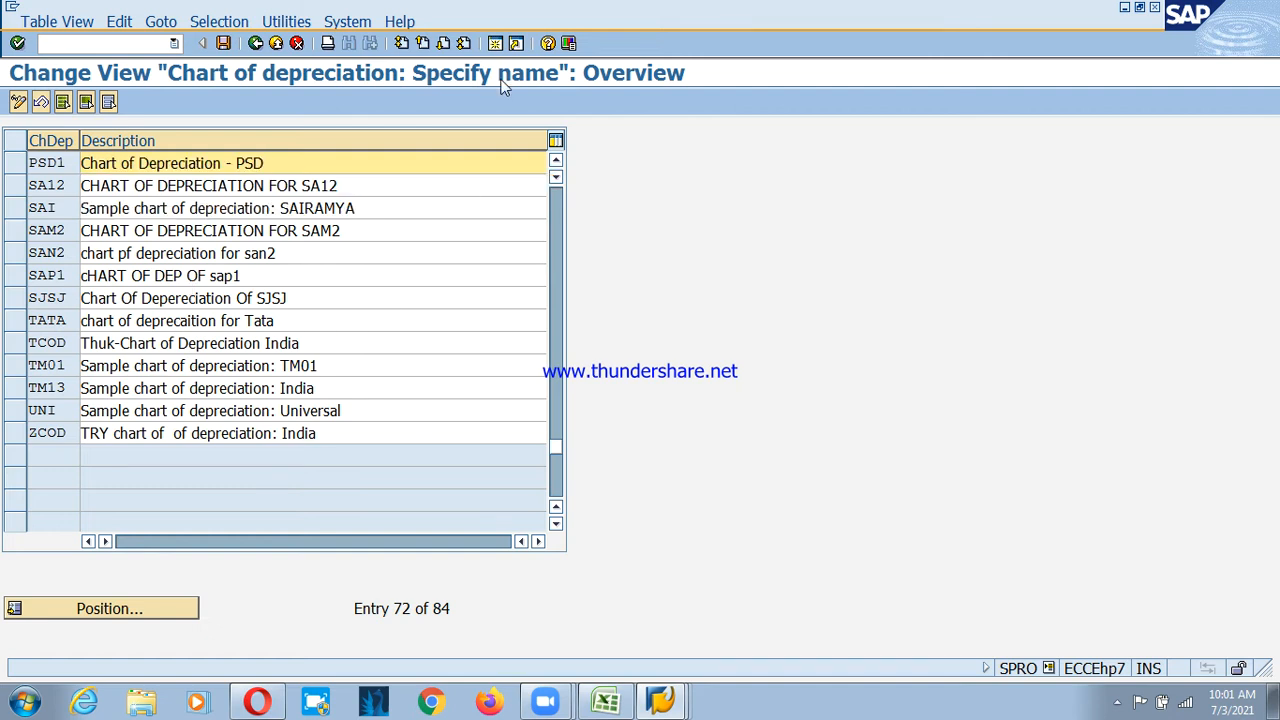
click(223, 43)
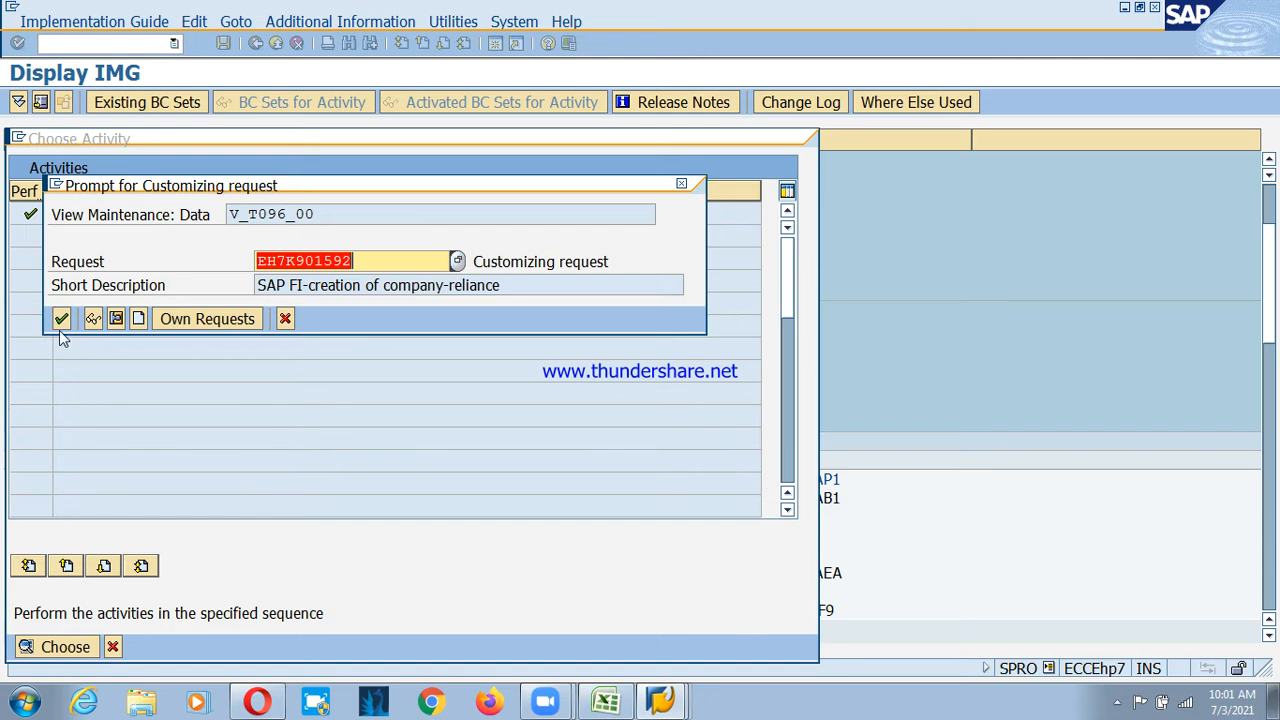
click(61, 319)
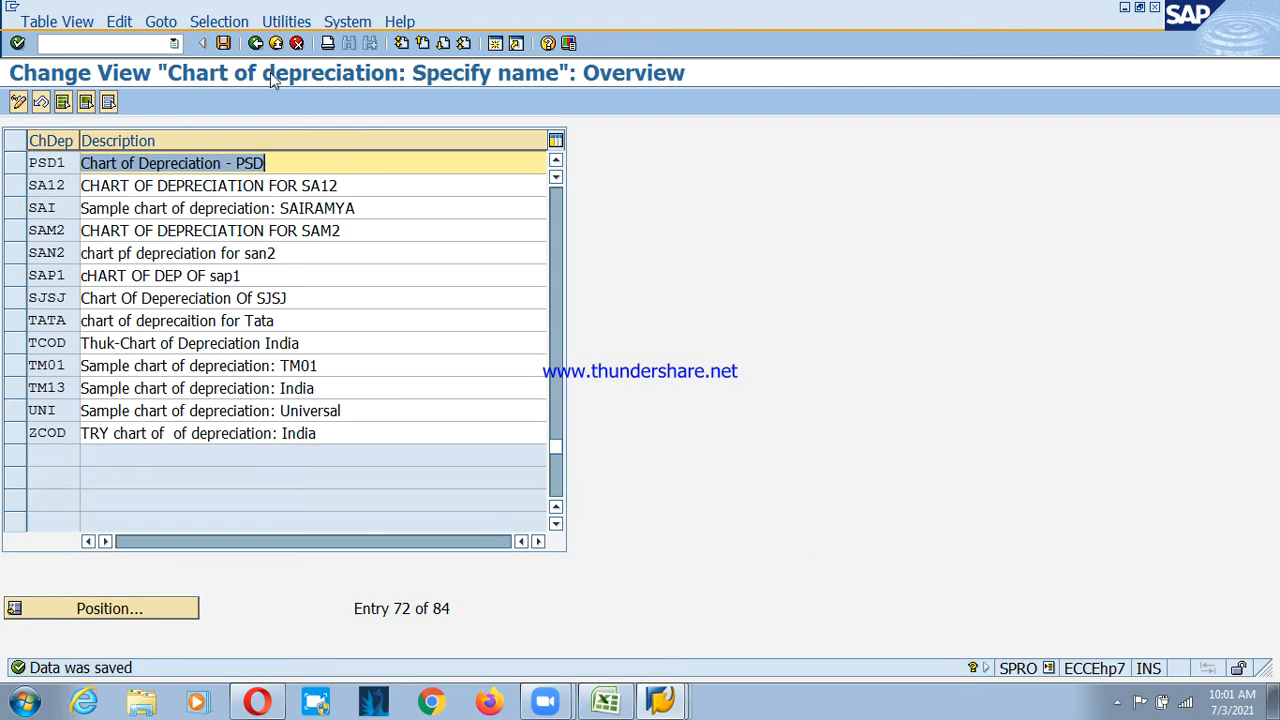
click(256, 44)
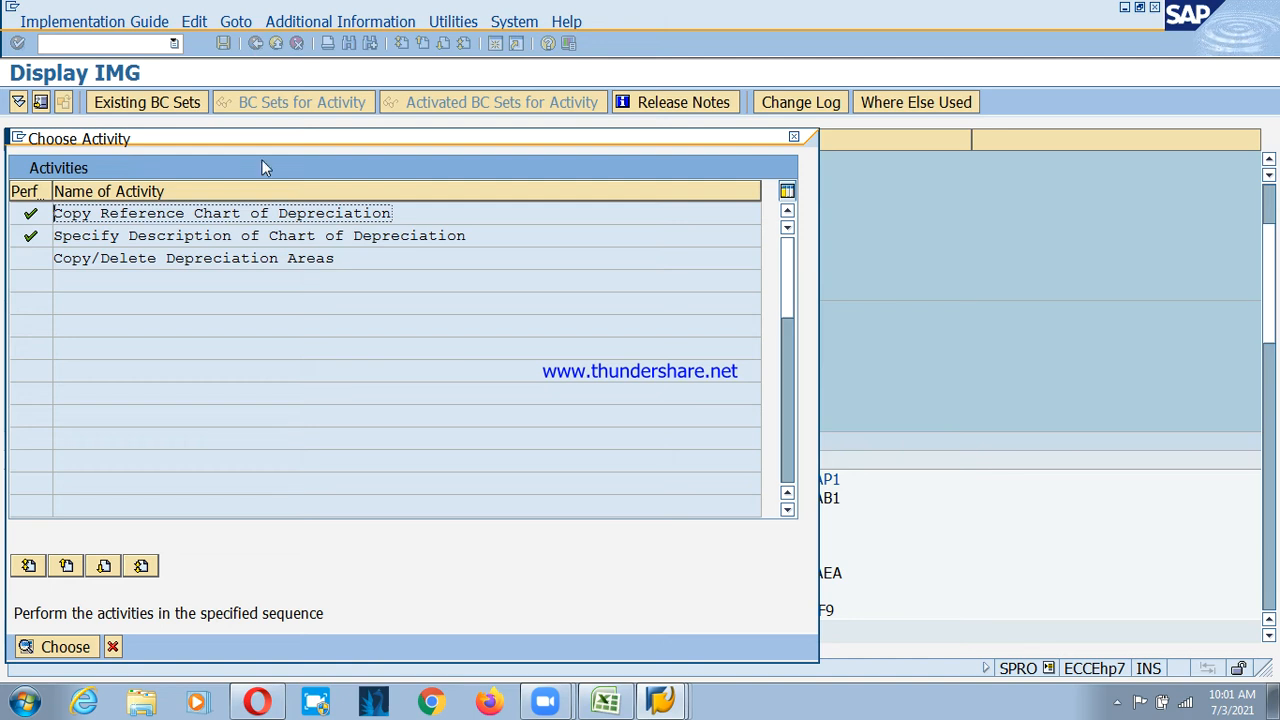
Open the Copy/Delete Depreciation Areas activity for chart of depreciation PSD1 and narrow the area name column
double_click(204, 258)
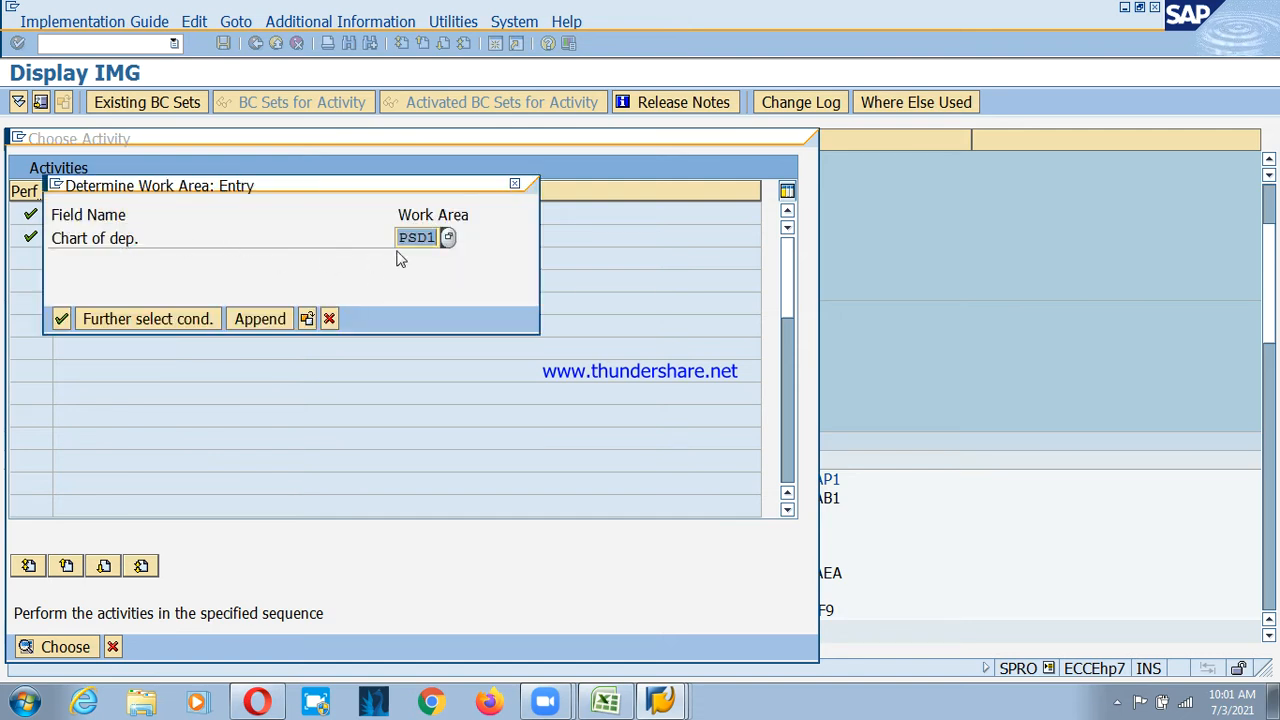
click(61, 320)
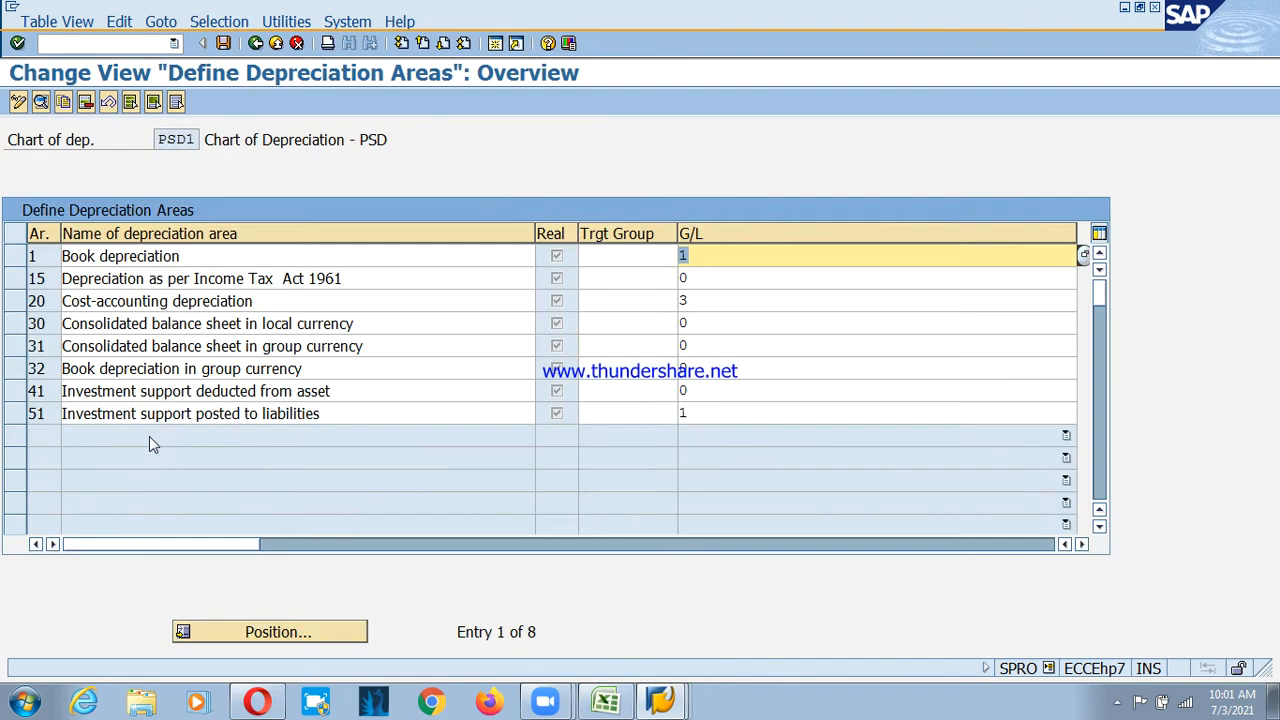
drag(535, 248, 413, 248)
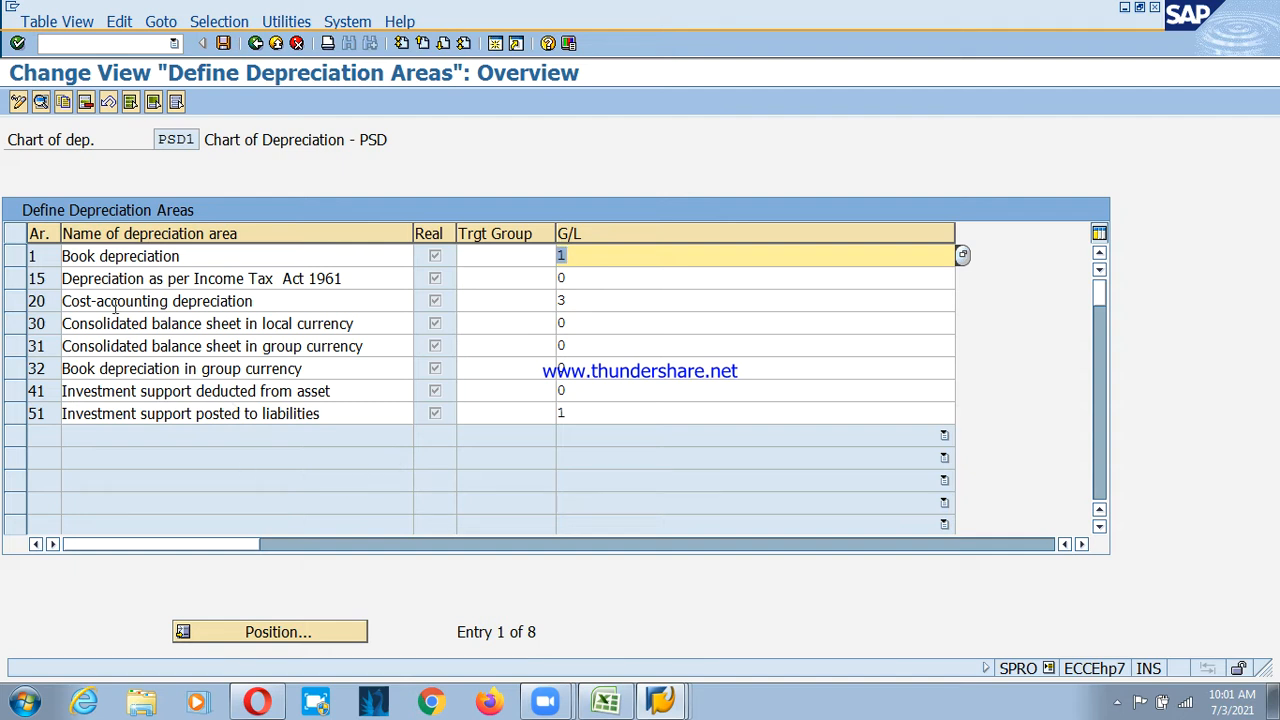
click(17, 260)
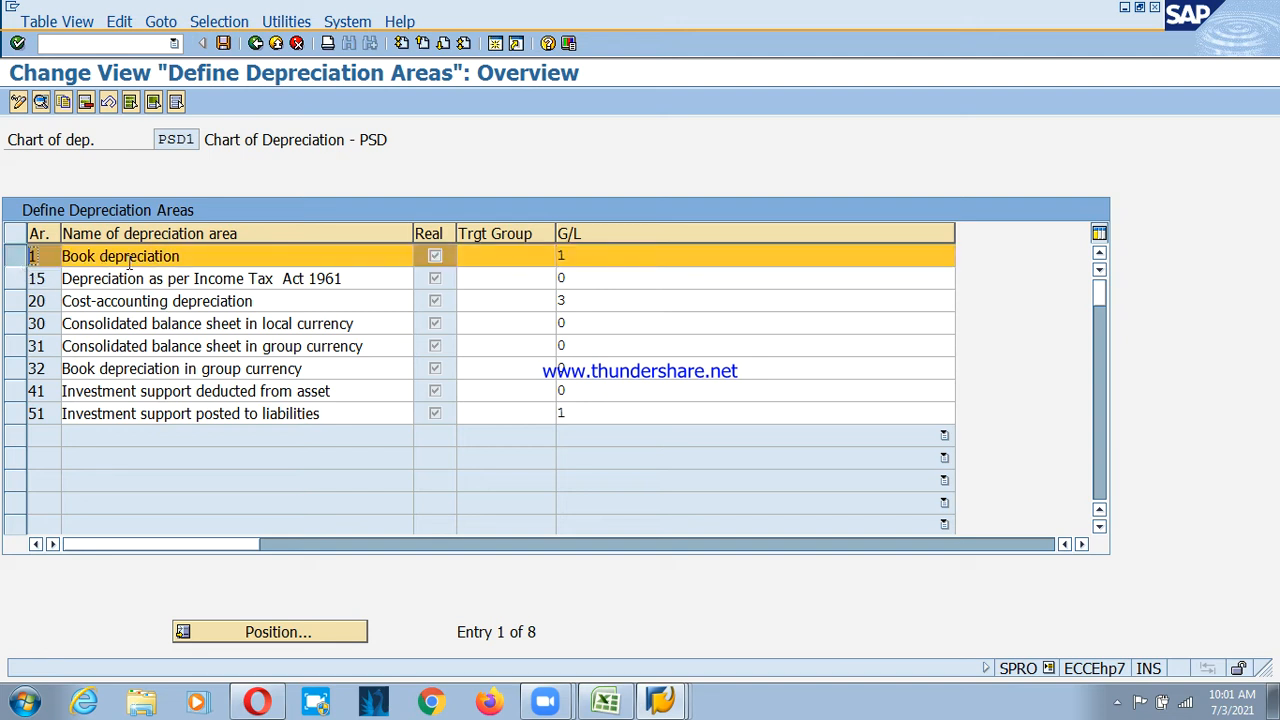
click(17, 260)
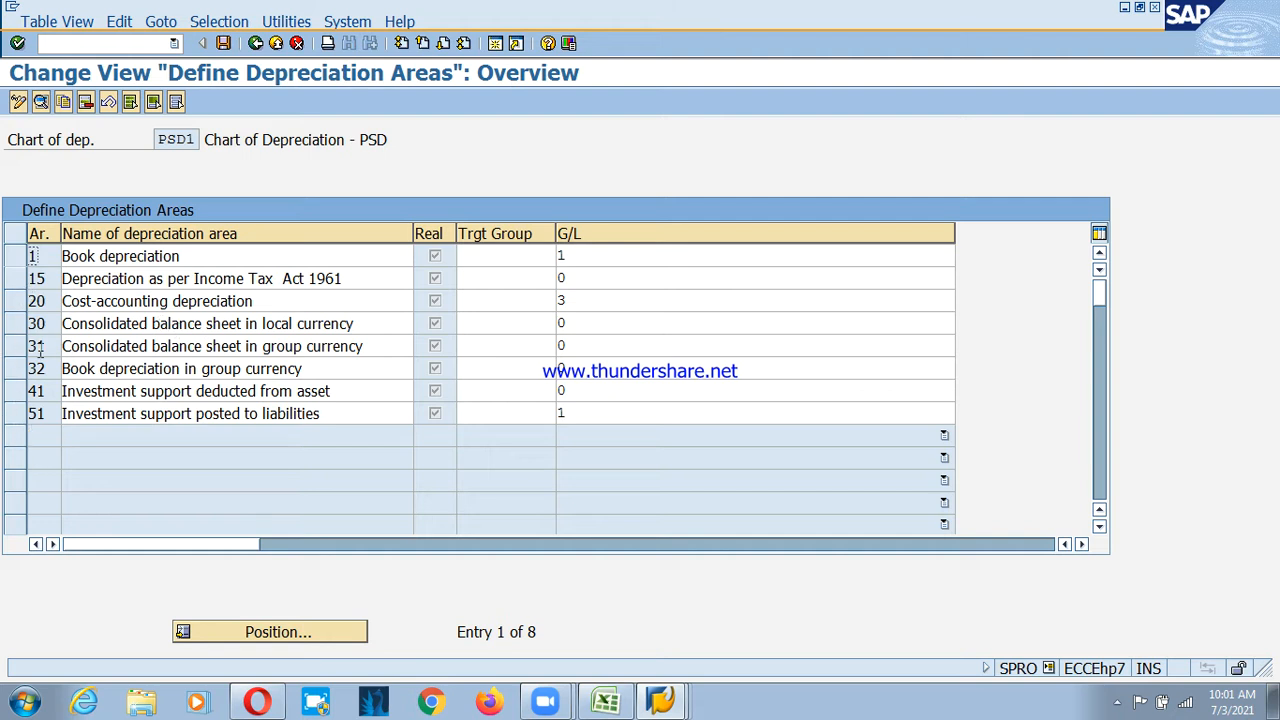
Delete depreciation areas 15, 20, 30, 31, 32, 41 and 51 from chart PSD1, keeping only area 1, Book depreciation
click(18, 301)
click(17, 280)
click(17, 323)
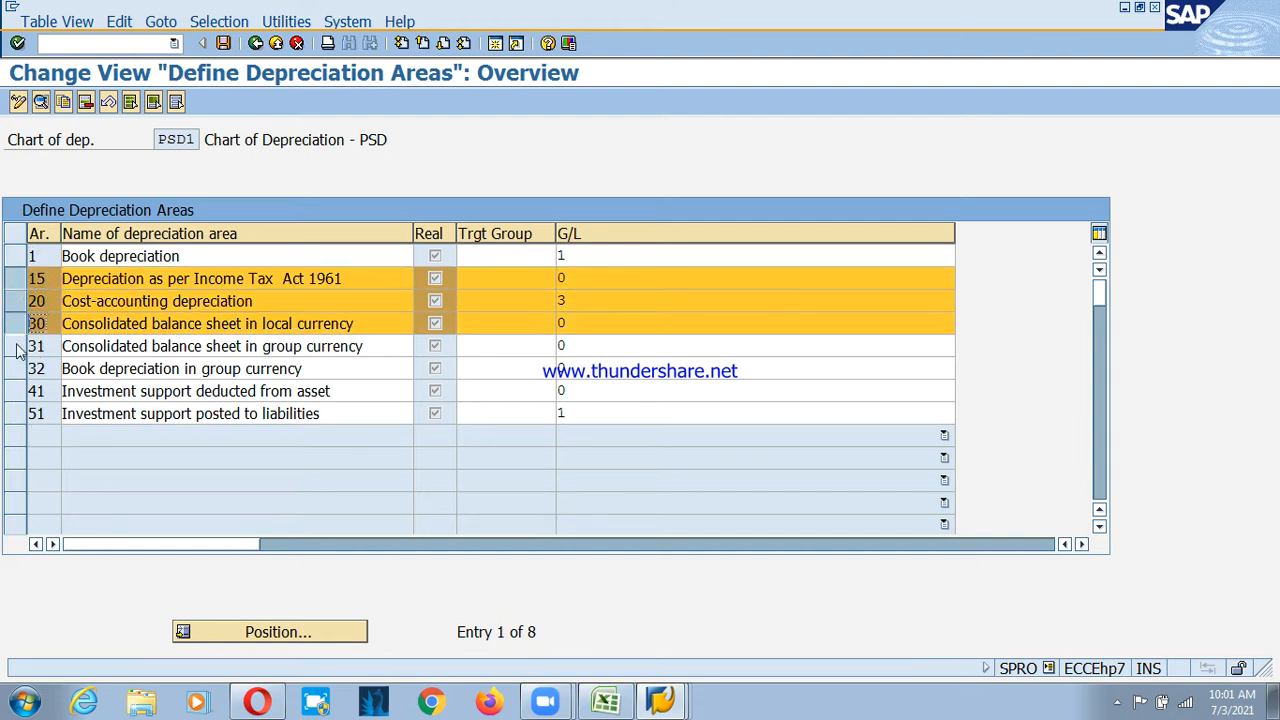
click(17, 346)
click(16, 391)
click(16, 368)
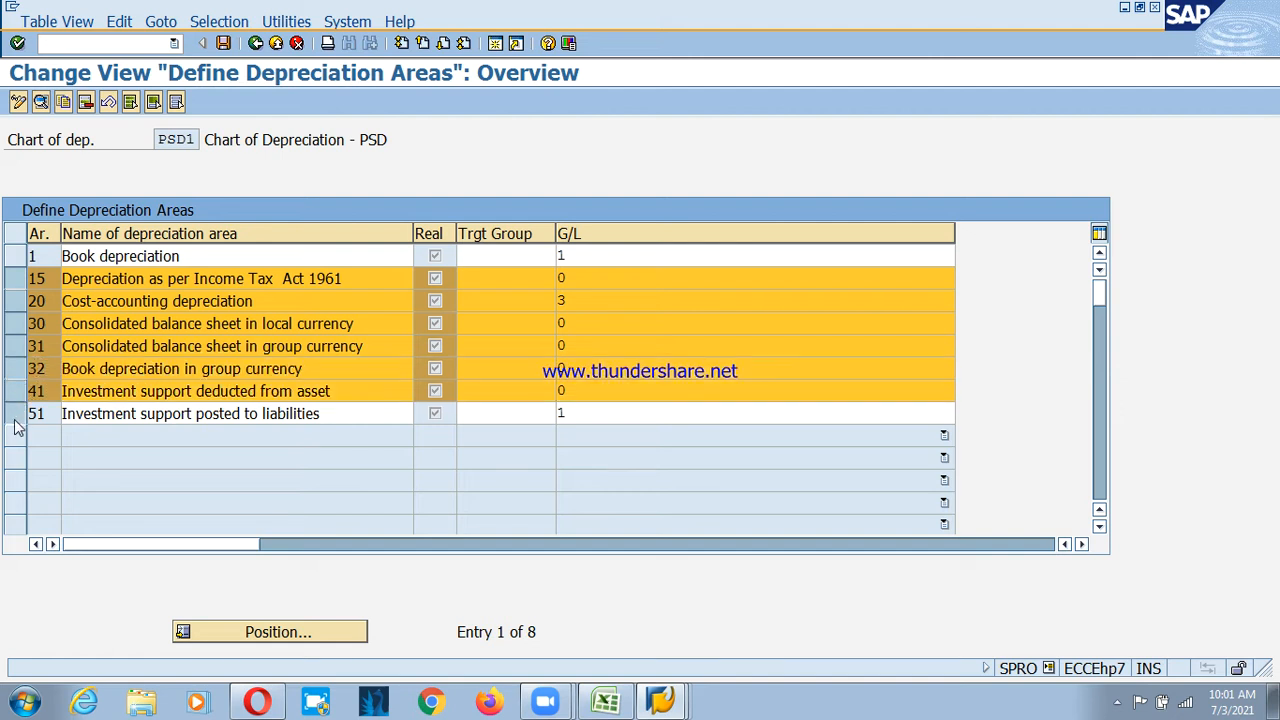
click(16, 413)
click(86, 102)
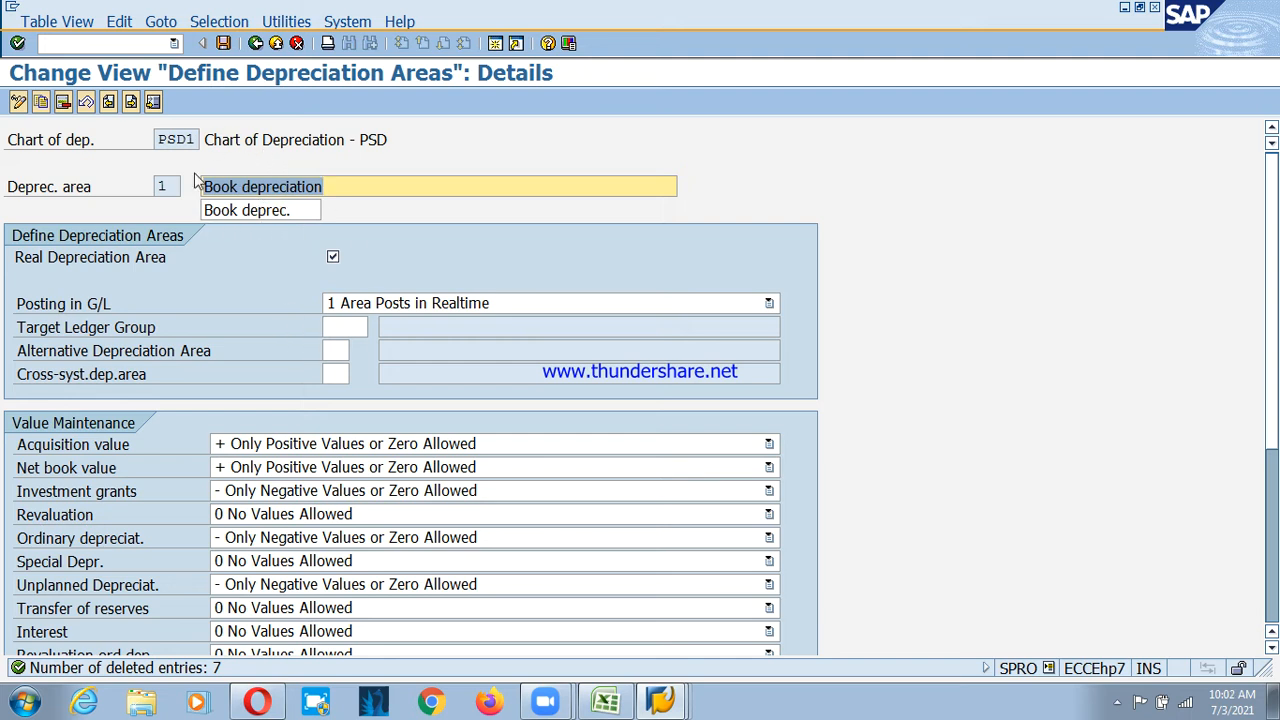
Save the depreciation area deletions to the proposed customizing request and return to the IMG structure
click(358, 186)
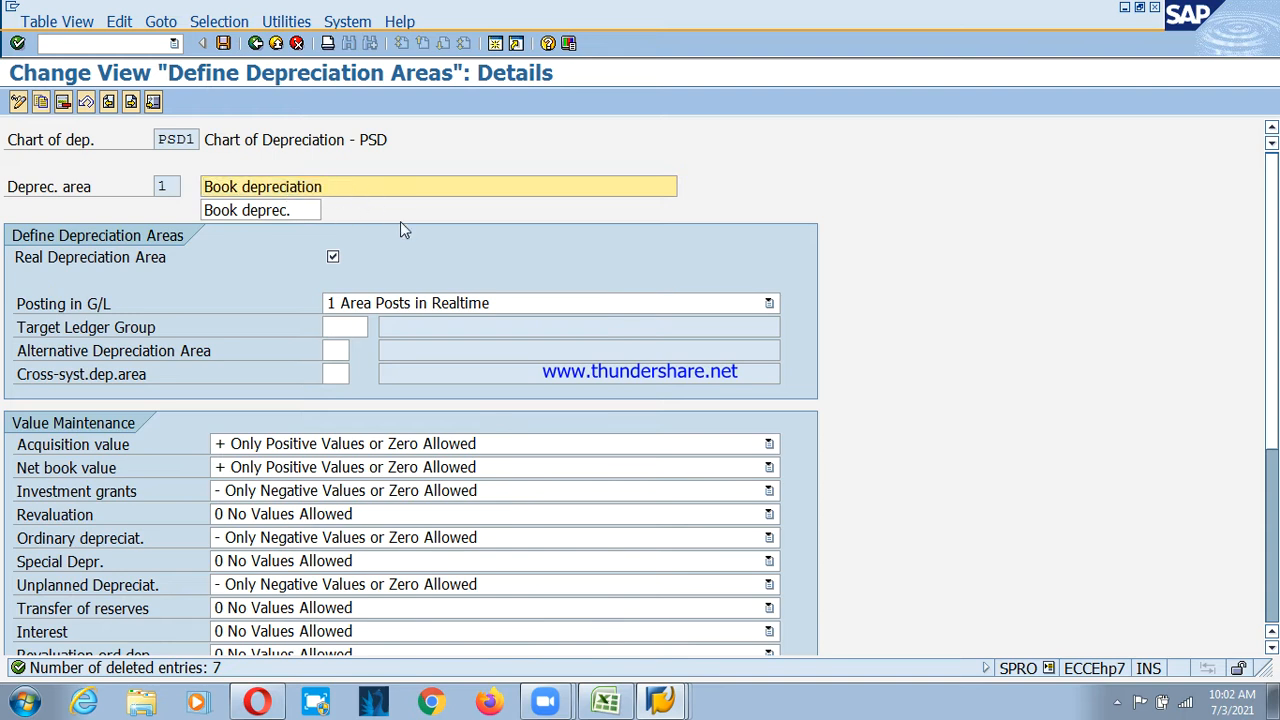
click(224, 44)
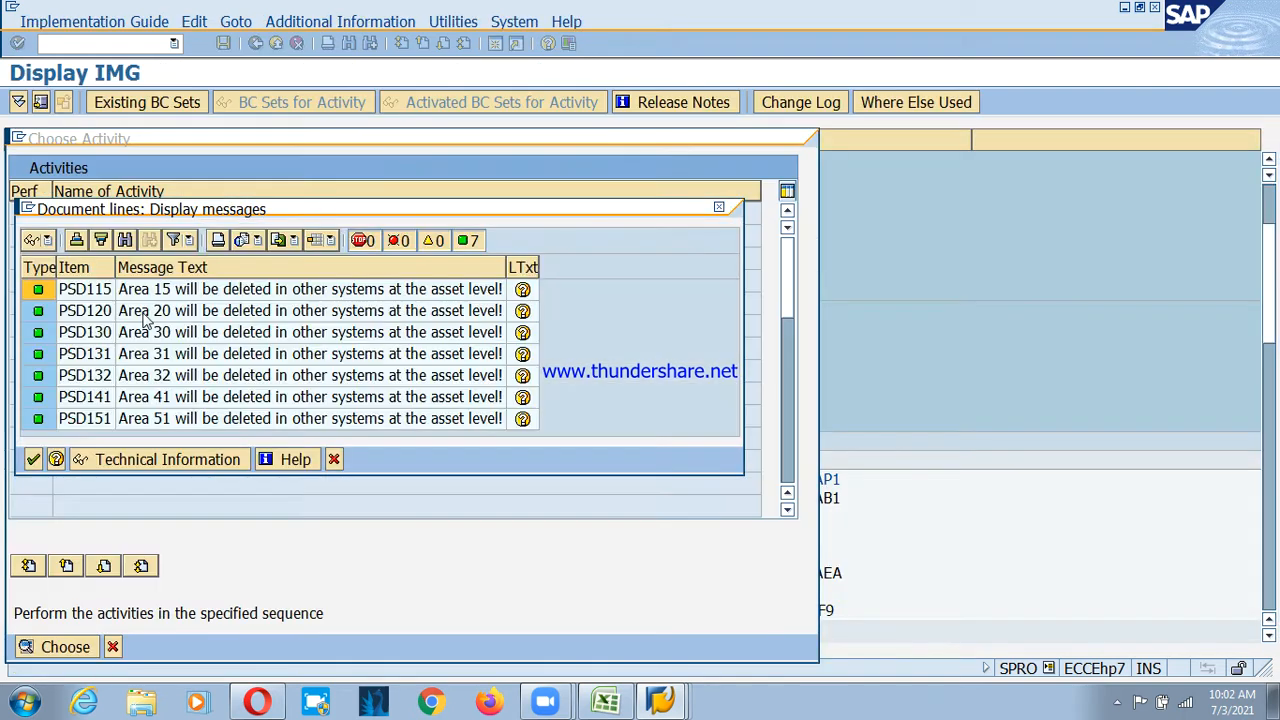
click(35, 460)
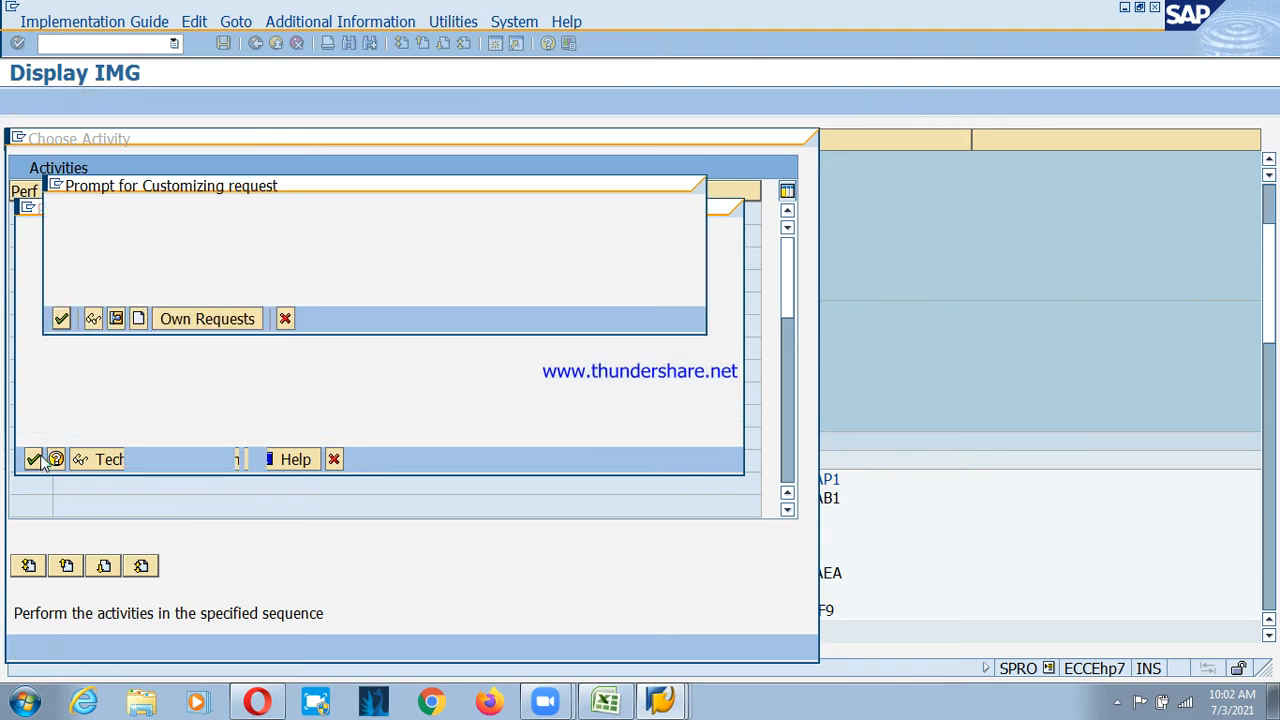
click(61, 319)
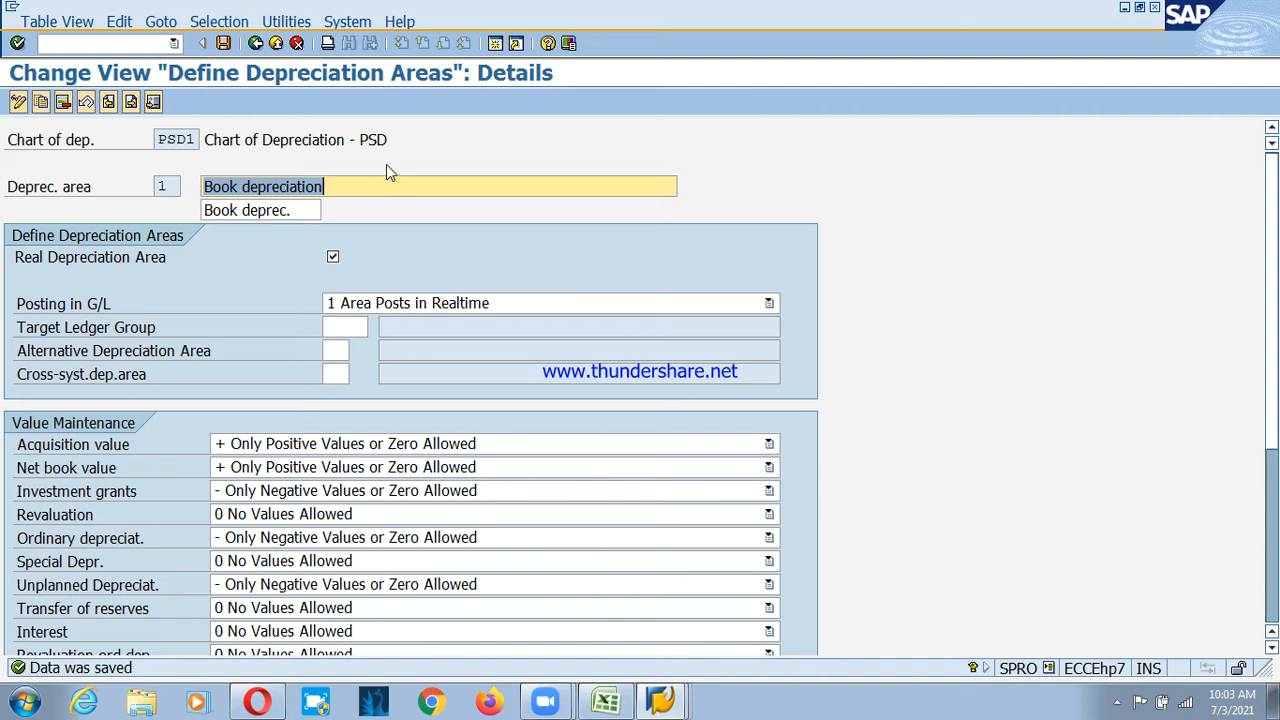
click(223, 43)
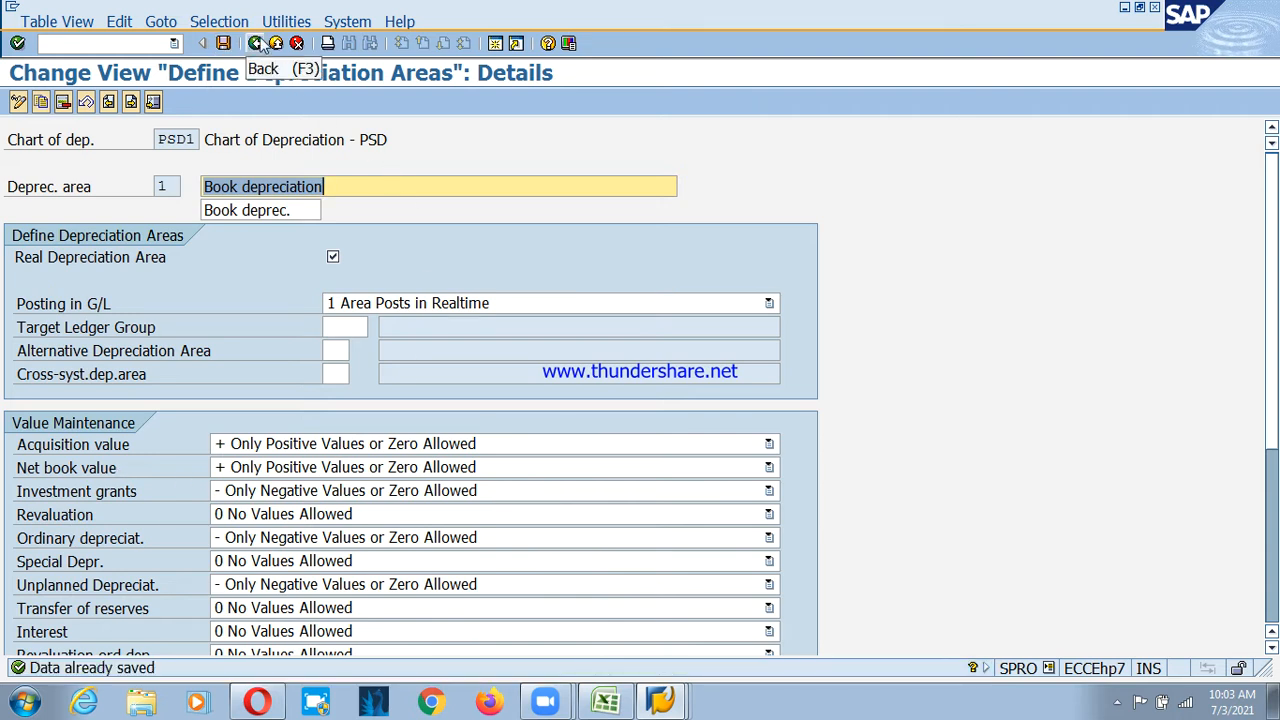
click(257, 45)
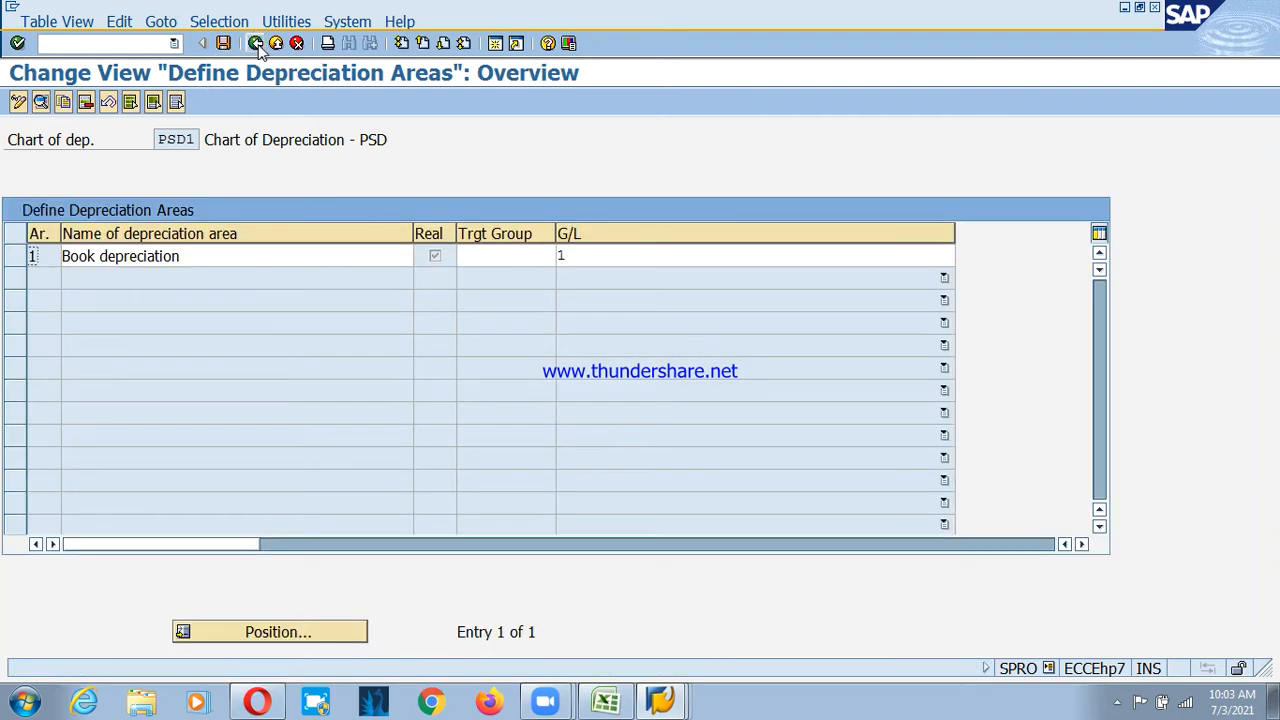
click(256, 44)
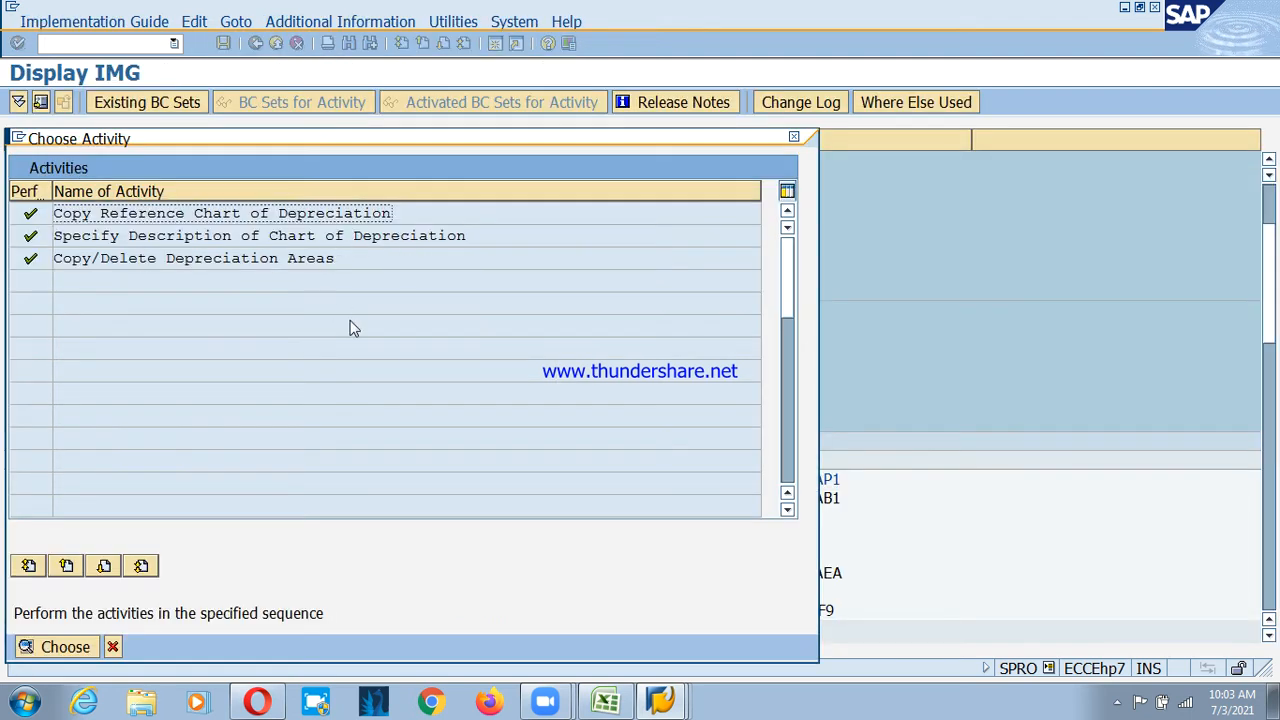
click(797, 140)
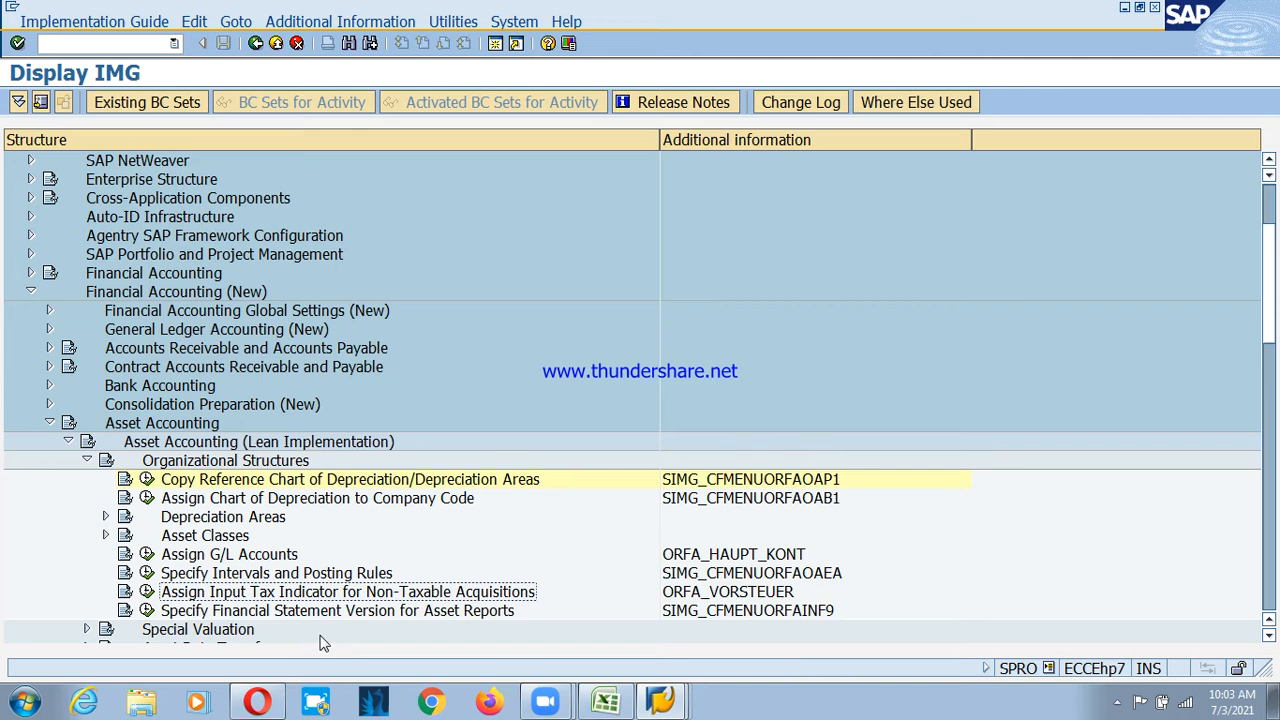
Check the input and output tax codes of company code PSD under Assign Input Tax Indicator for Non-Taxable Acquisitions, and return to the IMG
click(147, 592)
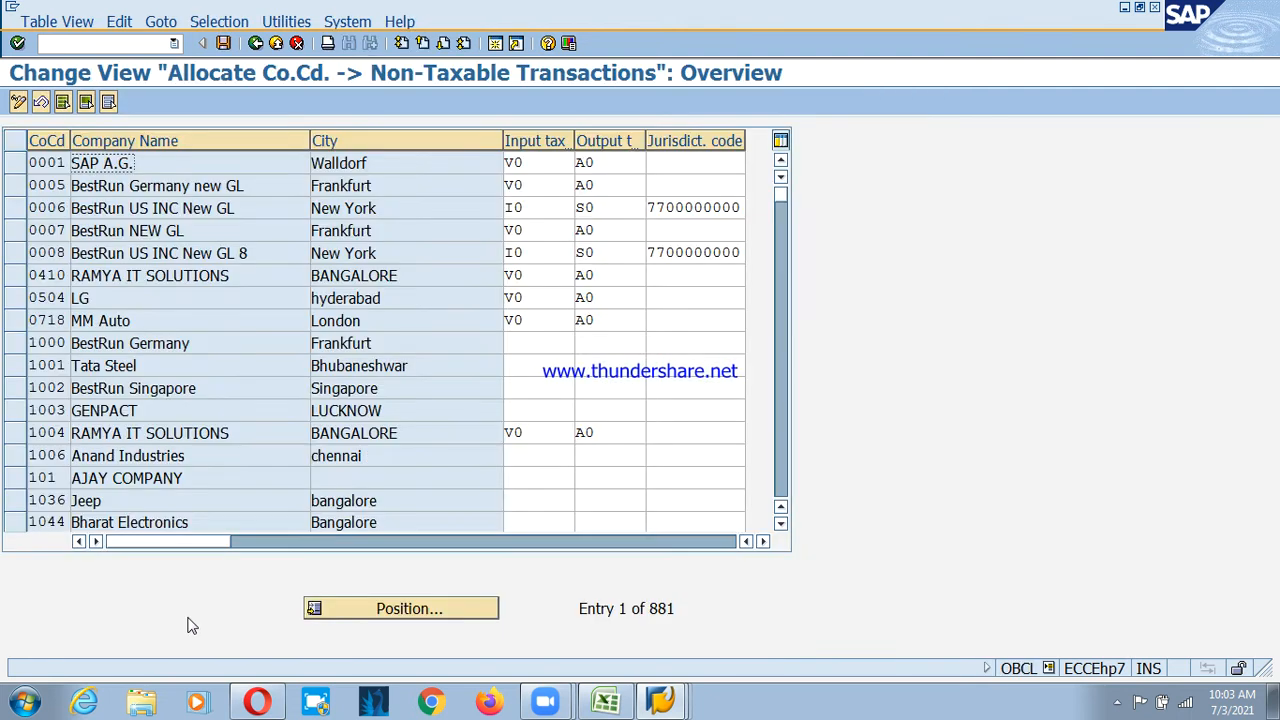
click(396, 618)
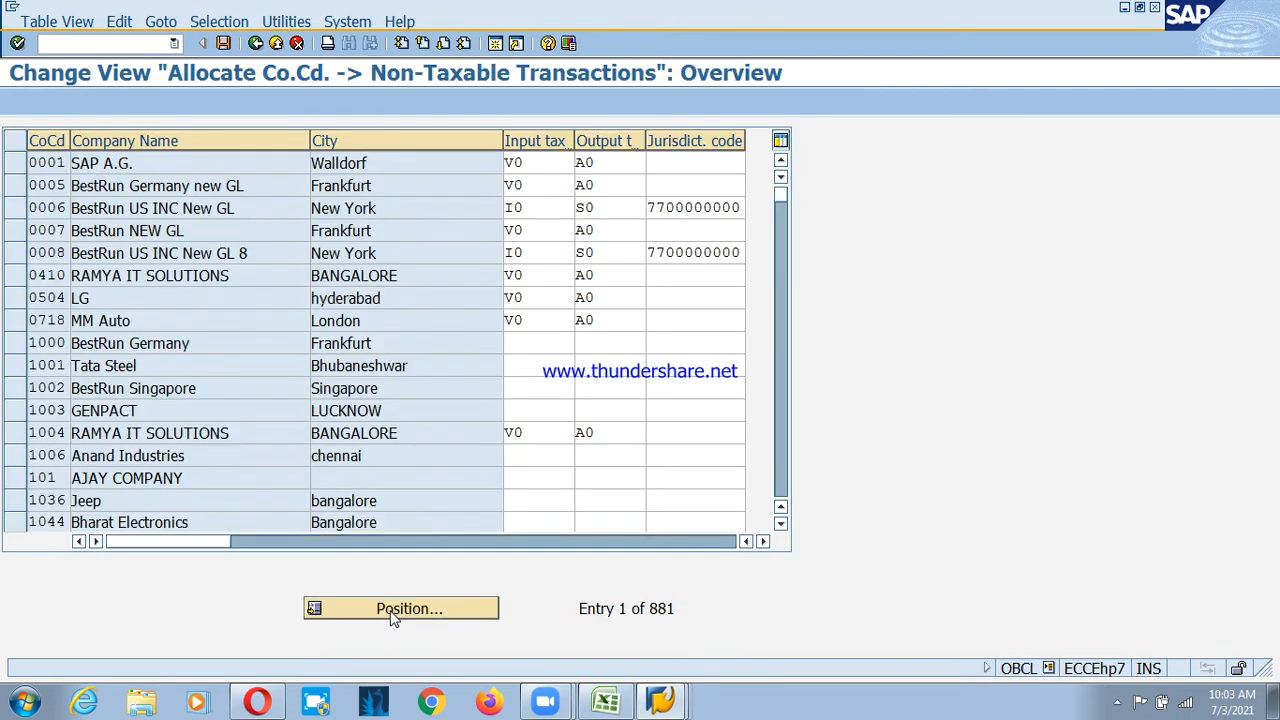
text(PSD)
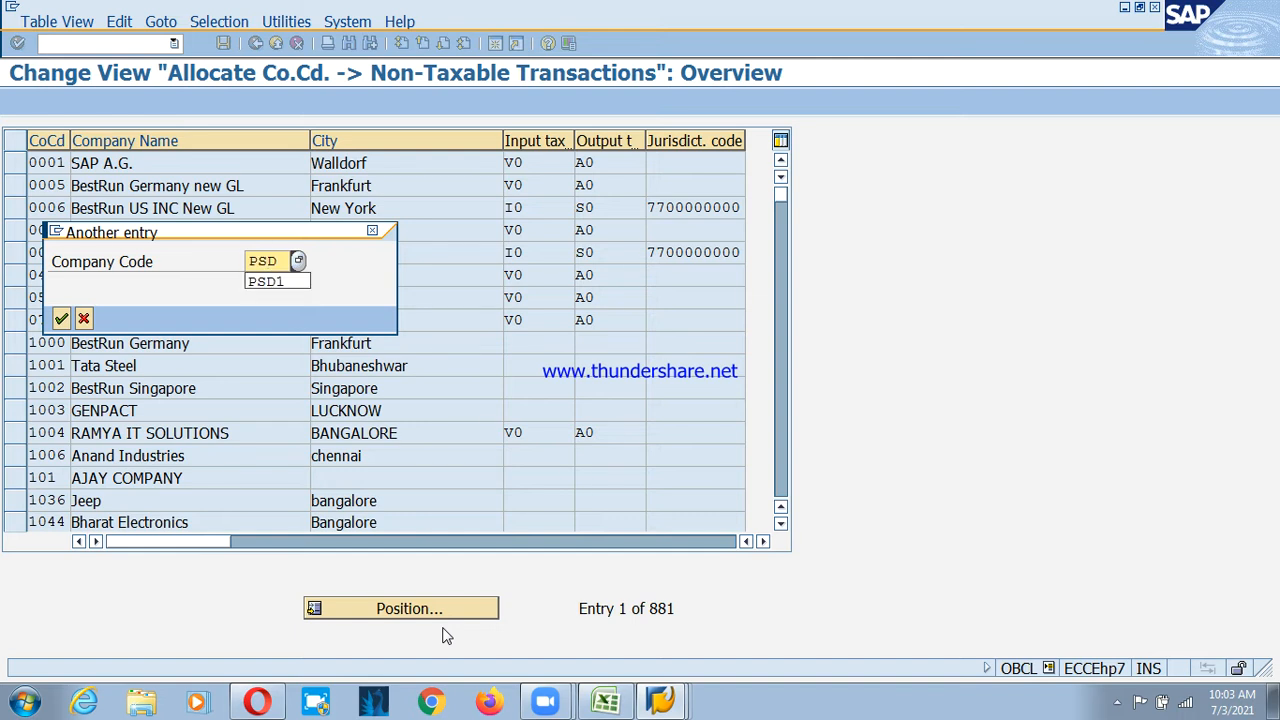
key(Return)
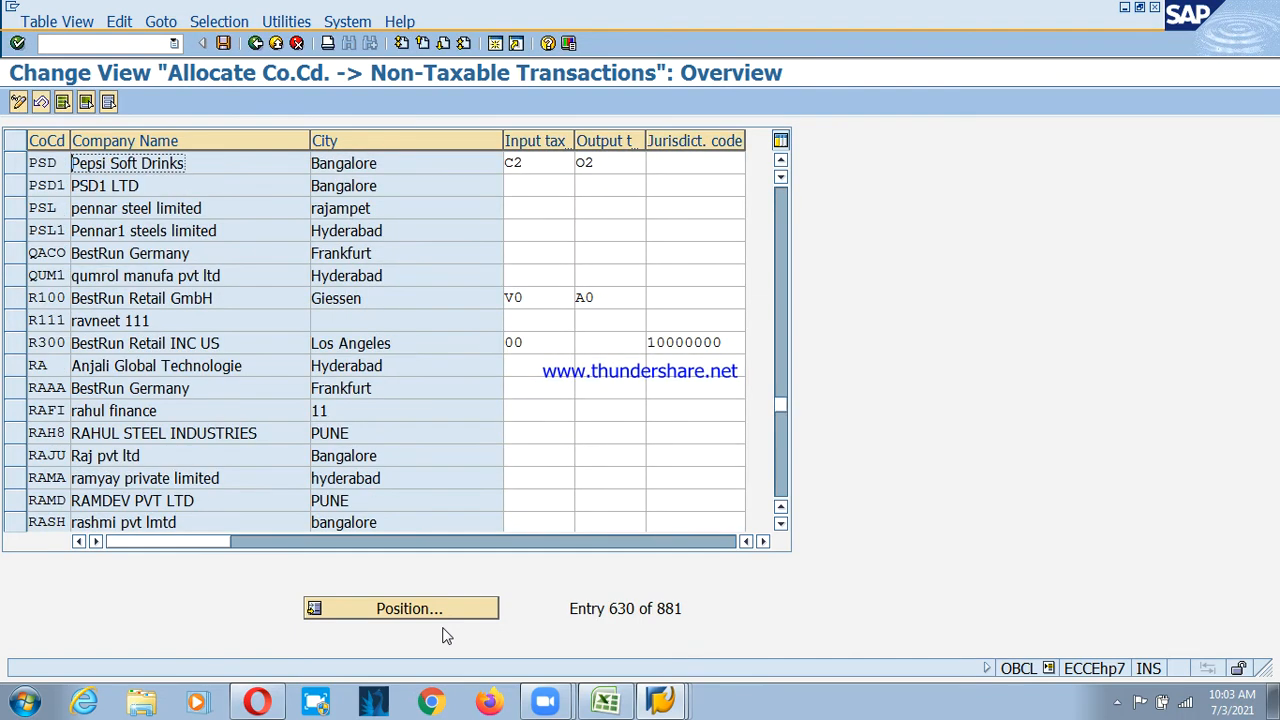
click(538, 162)
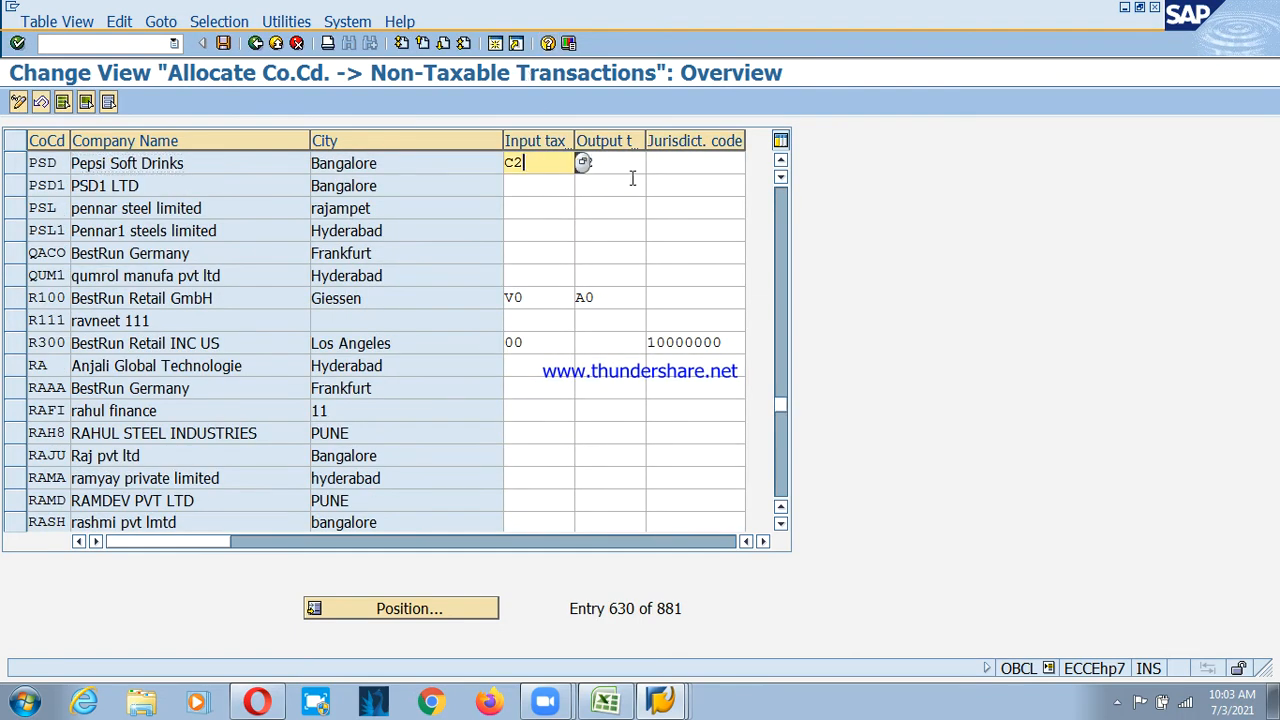
click(636, 162)
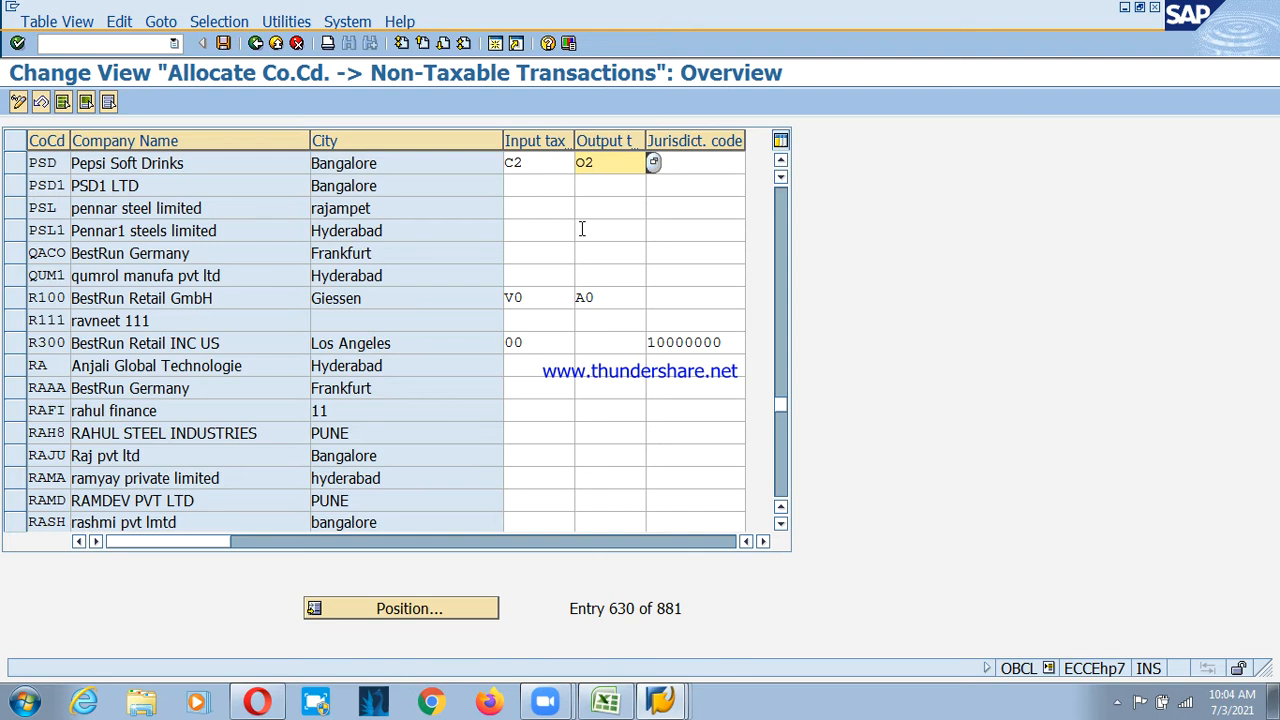
click(256, 43)
Assign chart of depreciation PSD1 to company code PSD, save it to the proposed customizing request and return to the IMG structure
click(190, 502)
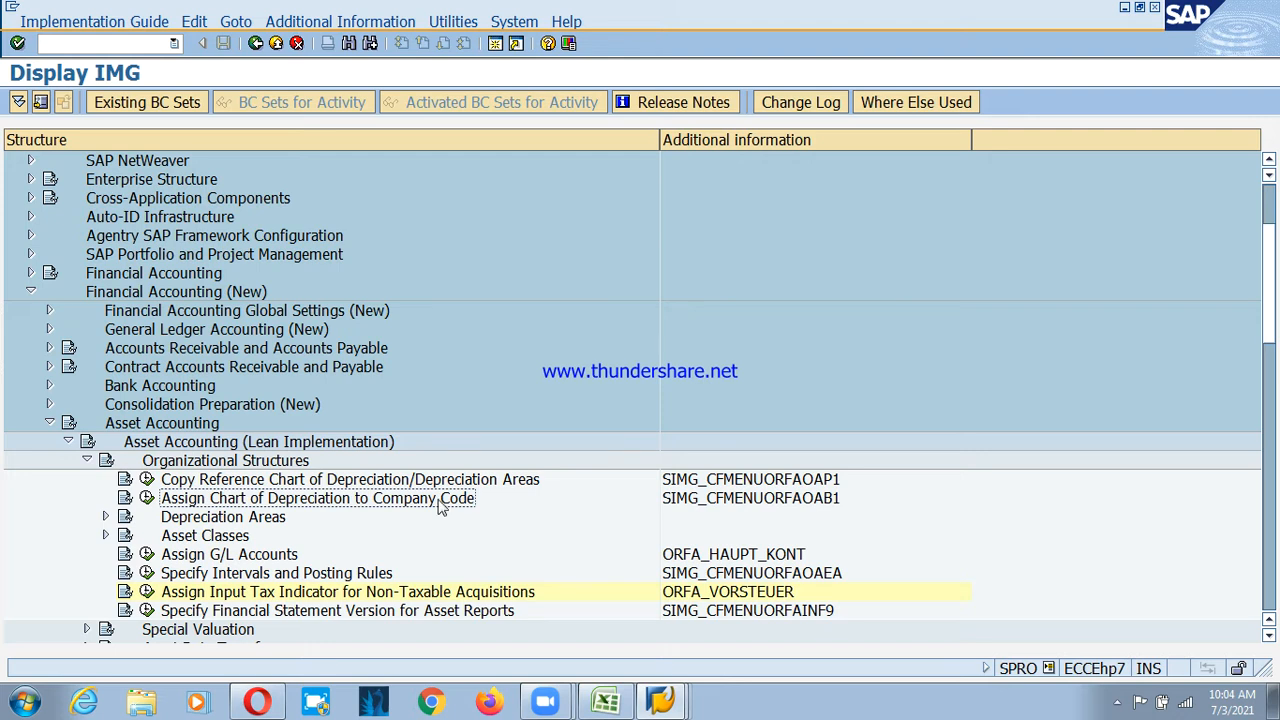
click(147, 498)
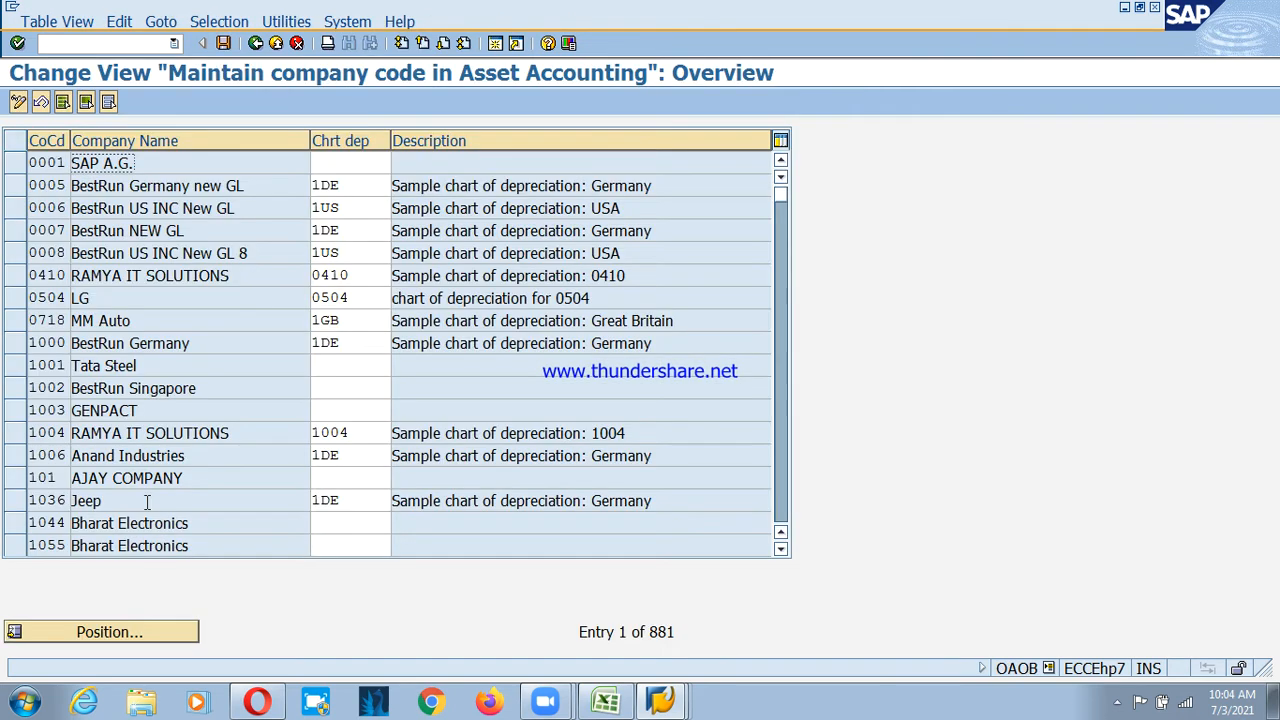
click(112, 634)
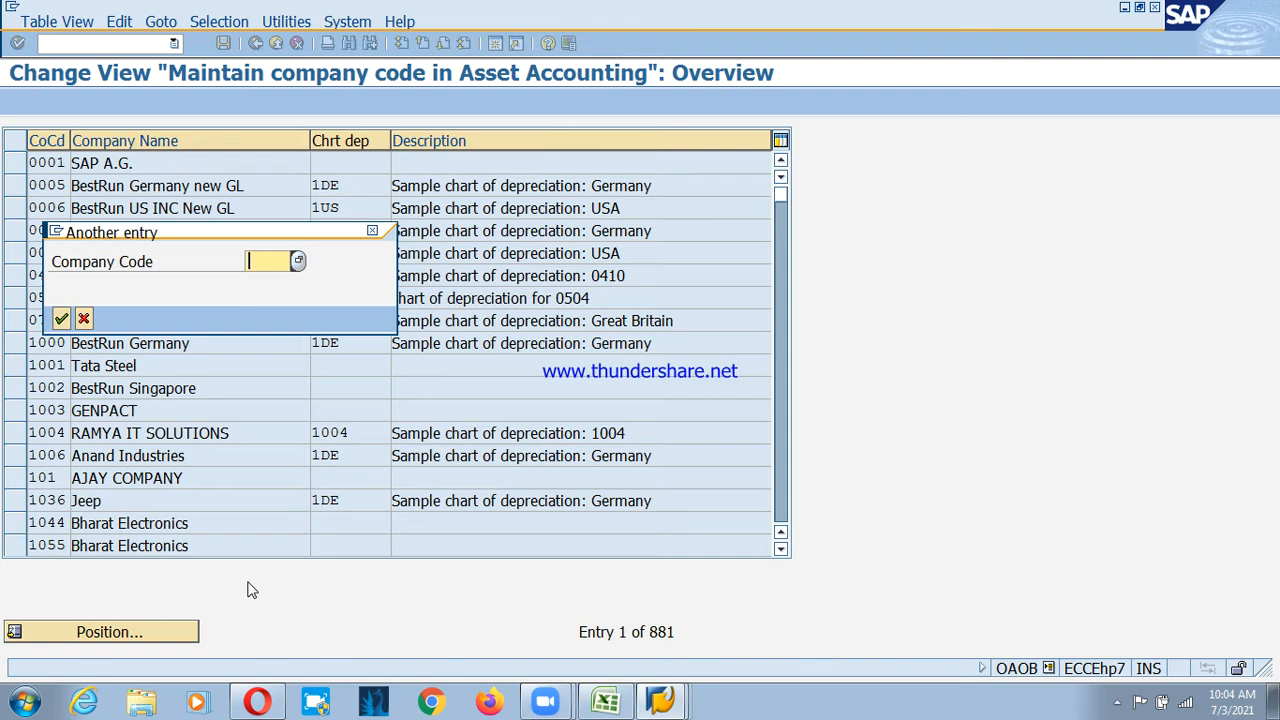
text(psd)
key(Down)
key(Return)
key(Return)
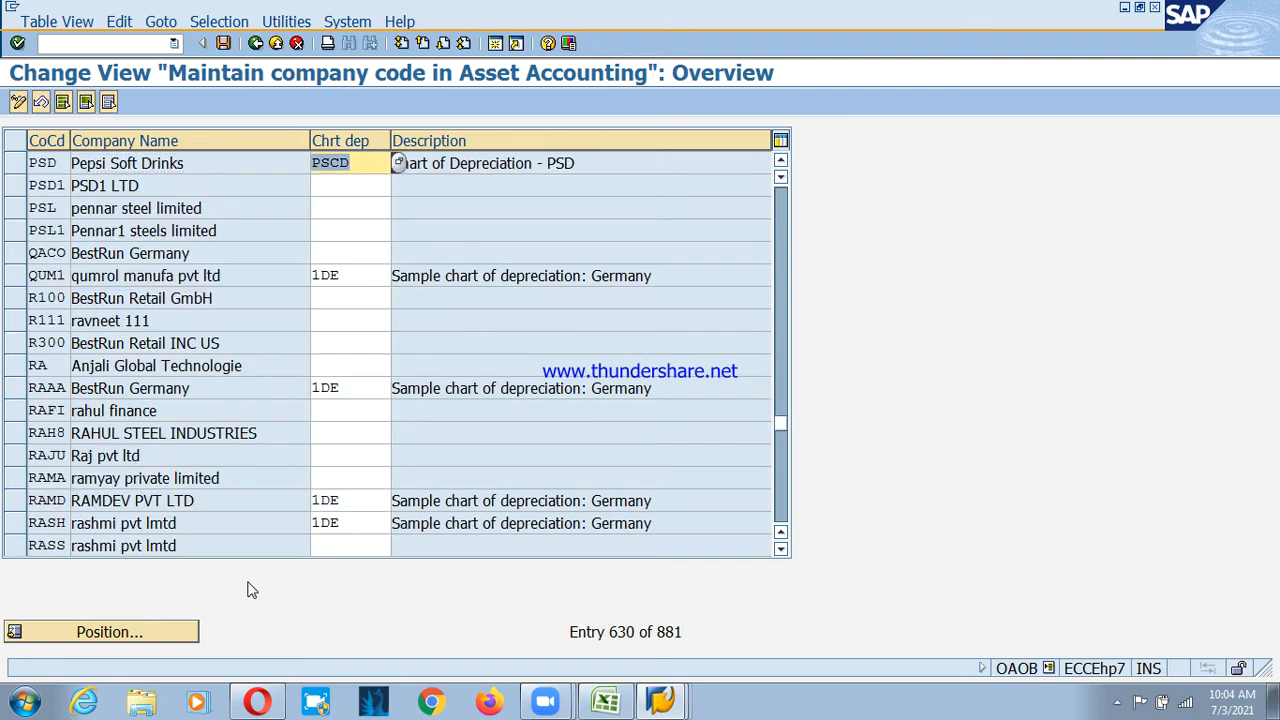
text(PSD)
key(Return)
click(223, 43)
click(60, 320)
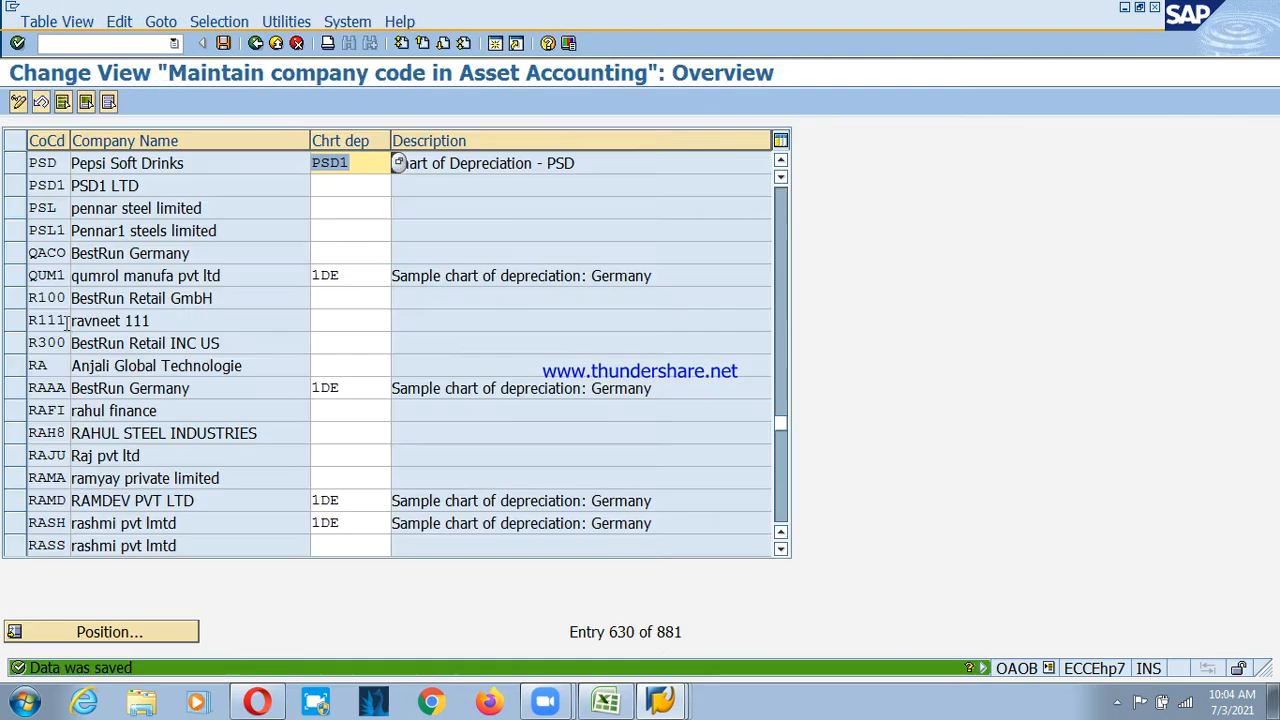
click(255, 43)
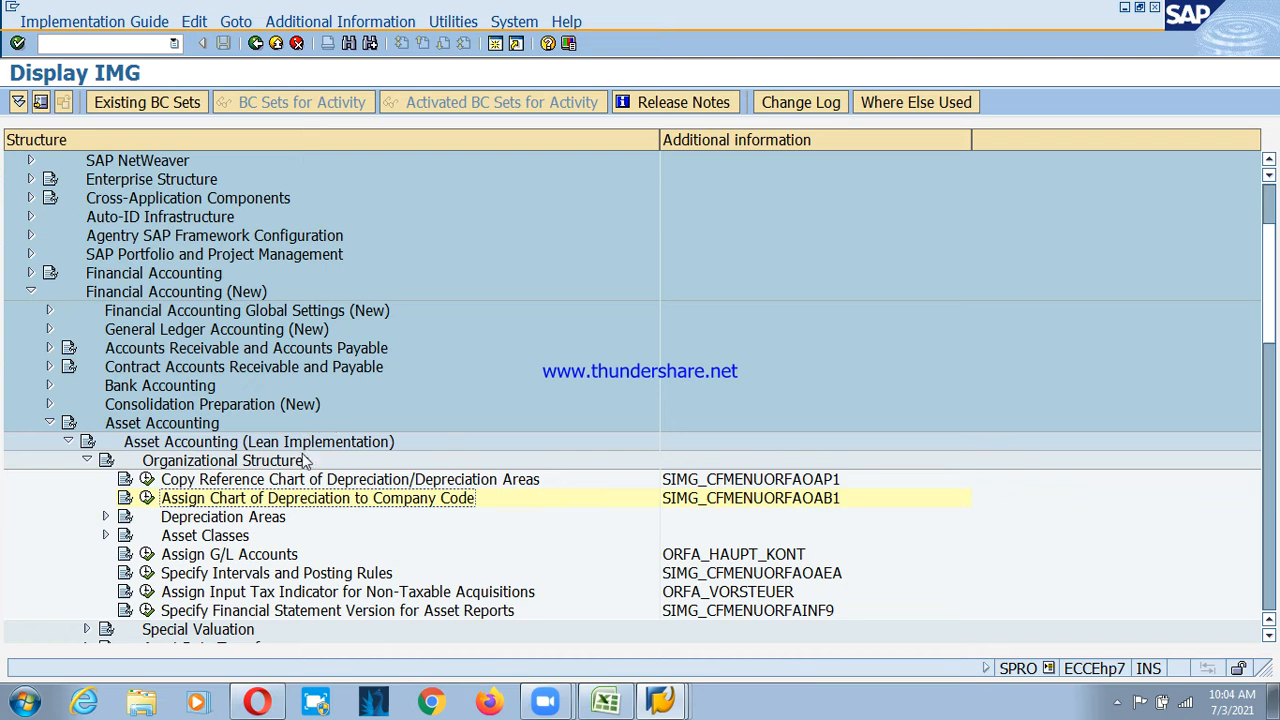
Collapse the Lean Implementation branch and expand Asset Classes under Asset Accounting's own Organizational Structures to locate Specify Account Determination
click(201, 474)
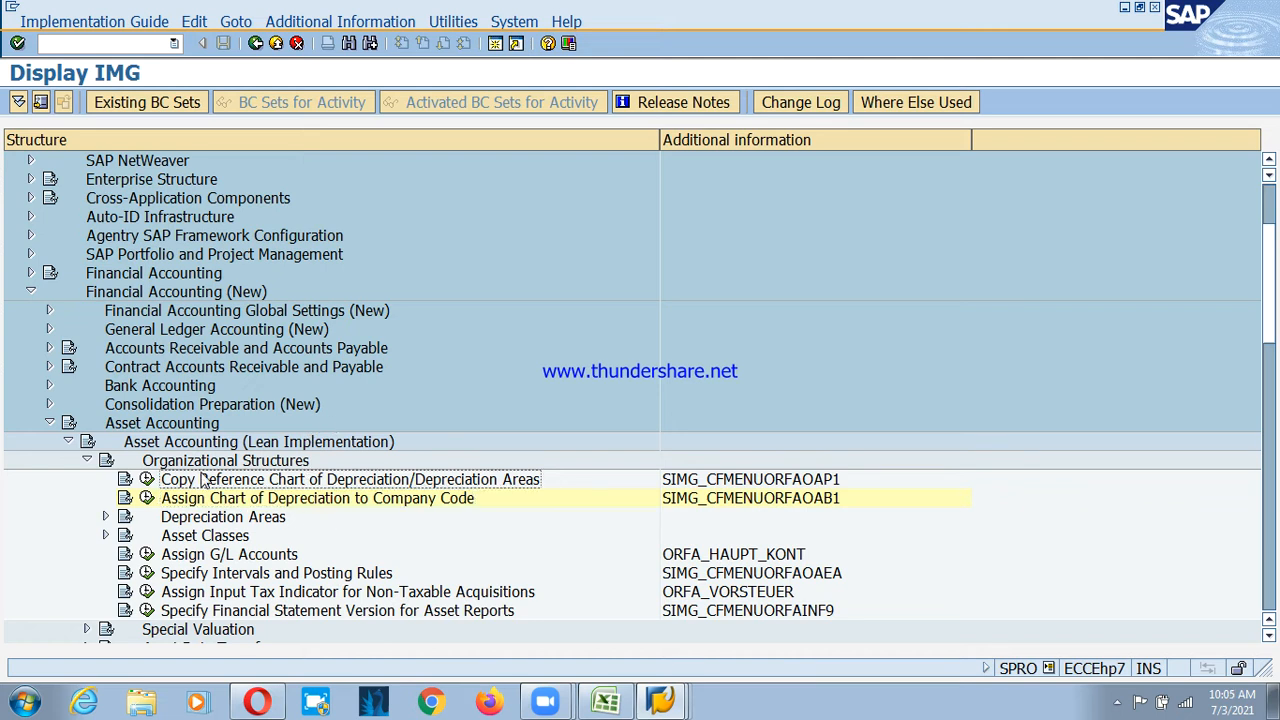
click(193, 465)
click(87, 461)
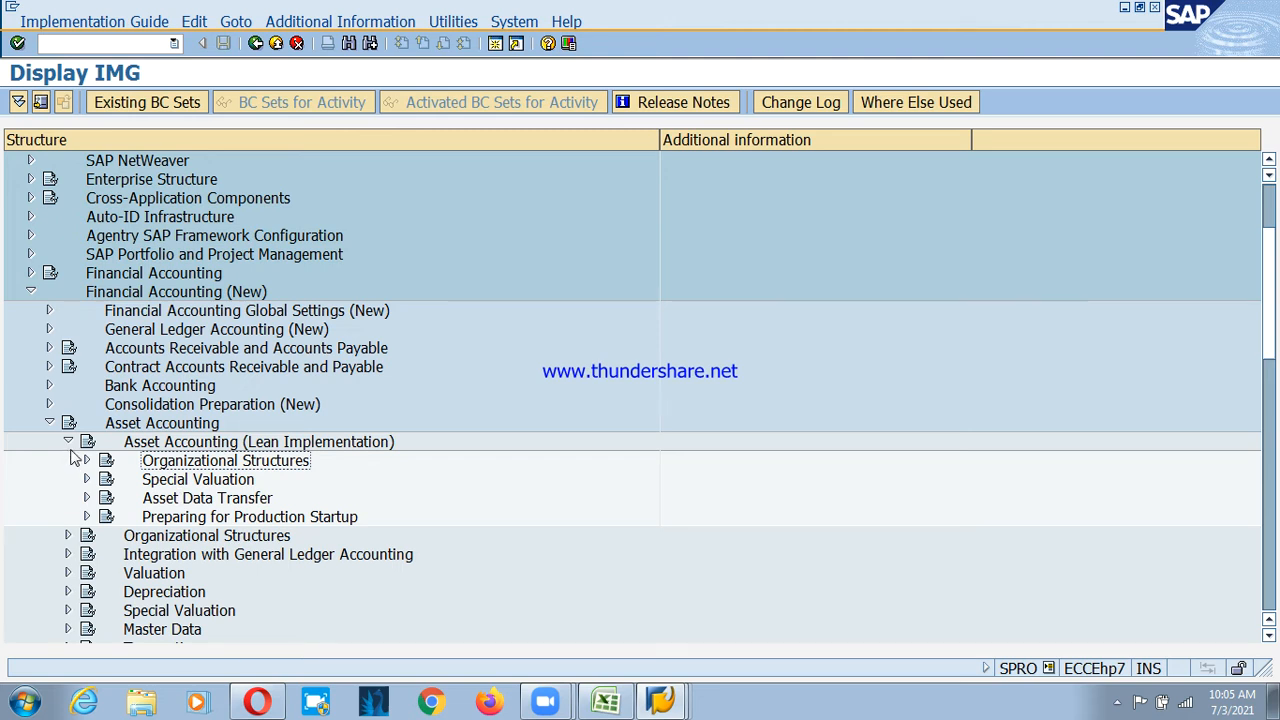
click(68, 441)
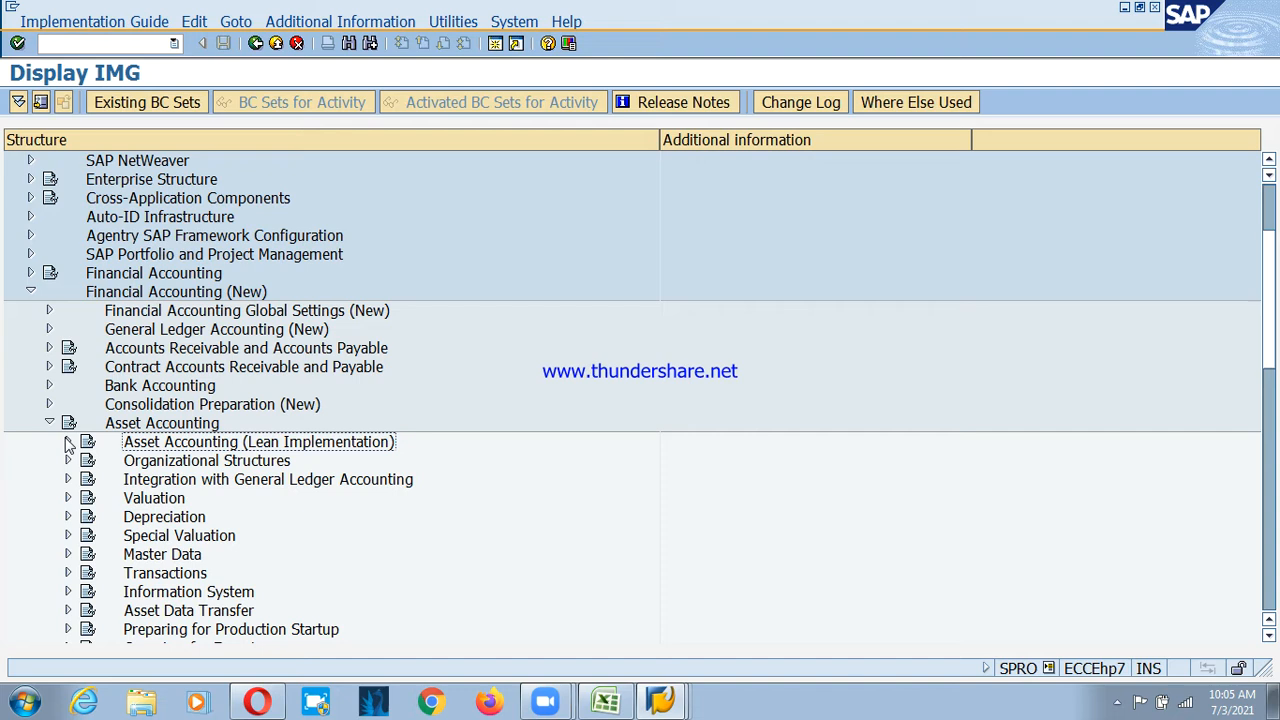
click(176, 466)
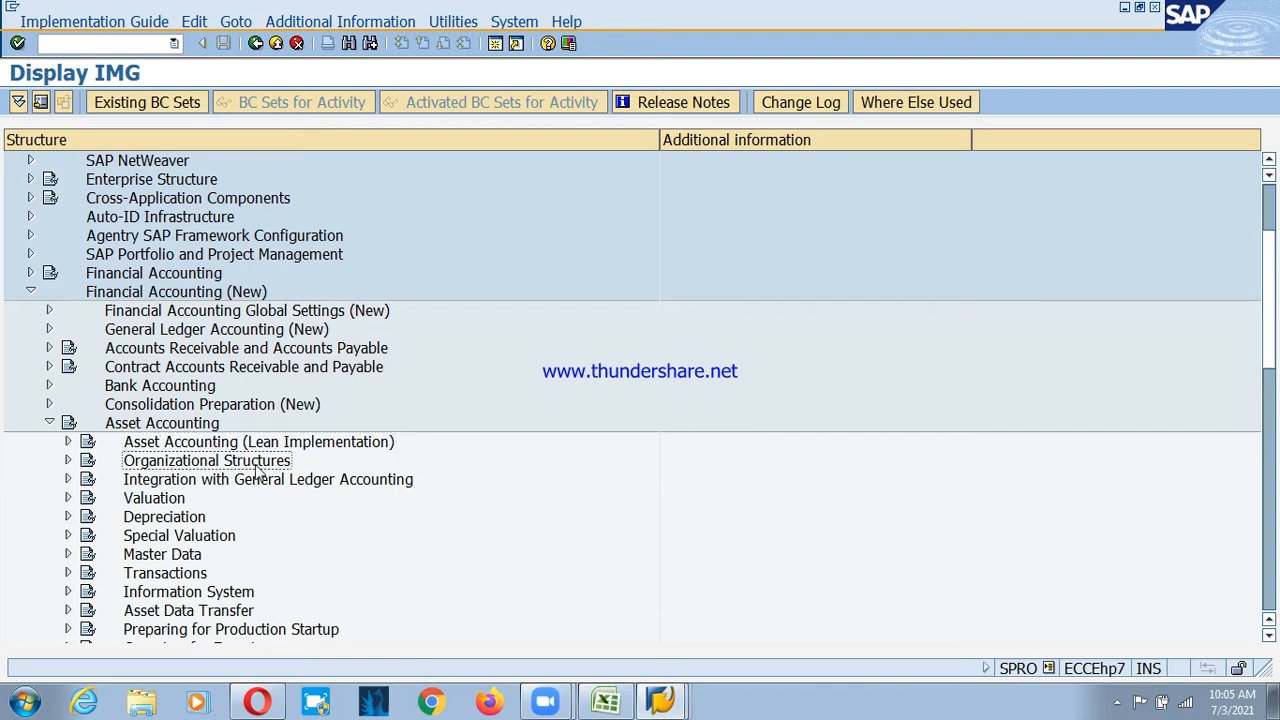
click(72, 463)
click(198, 557)
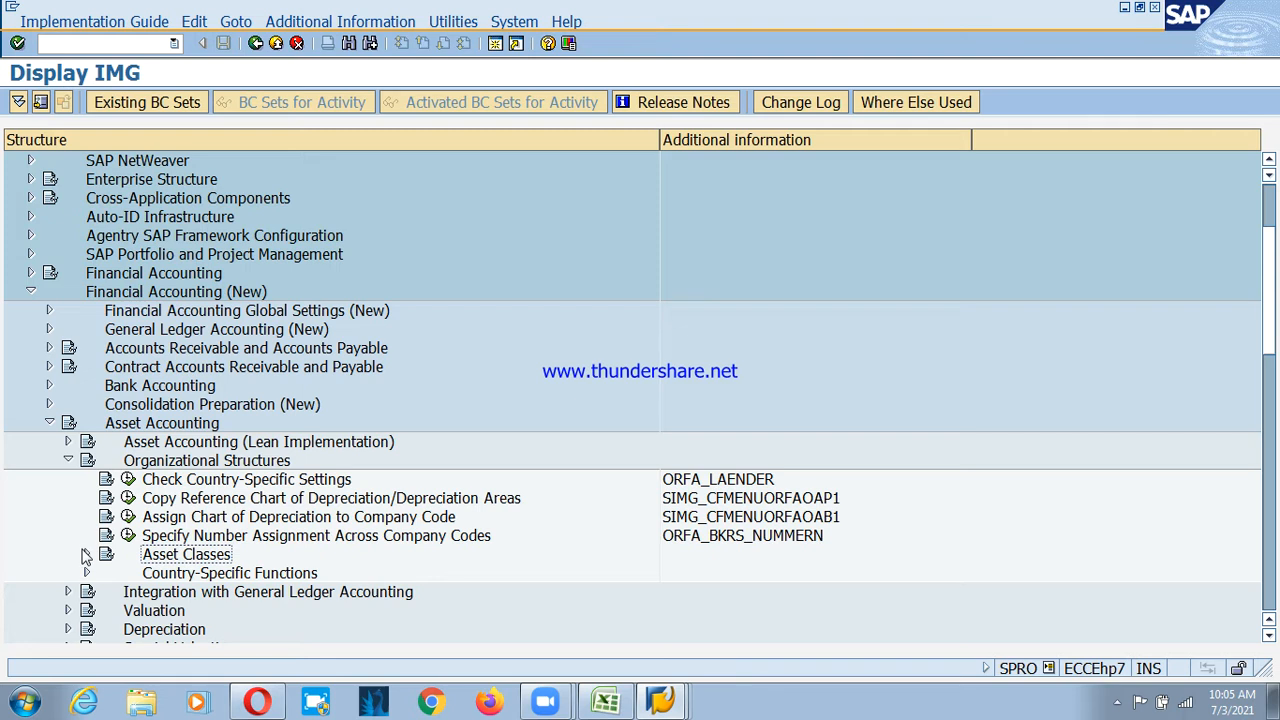
click(86, 555)
click(243, 522)
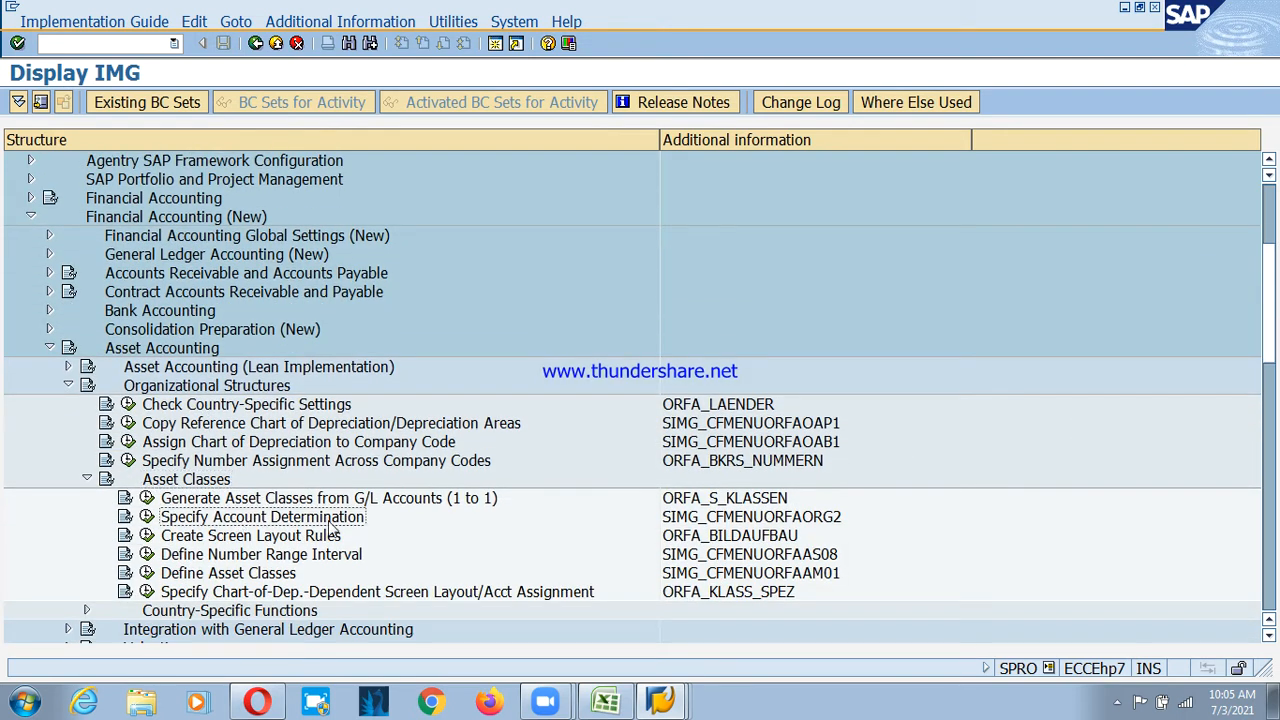
Review the account determination list of assets and depreciation rates in the Excel workbook PSD, and return to SAP
click(604, 701)
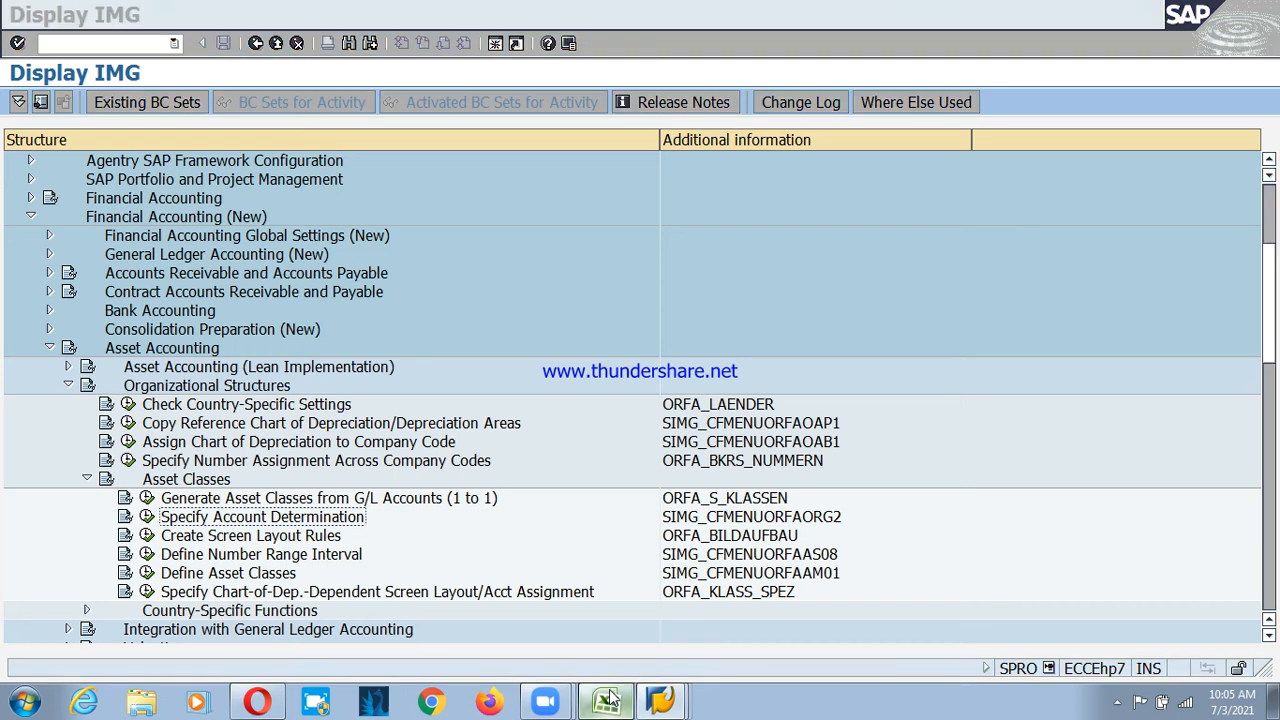
scroll(150, 370, up, 12)
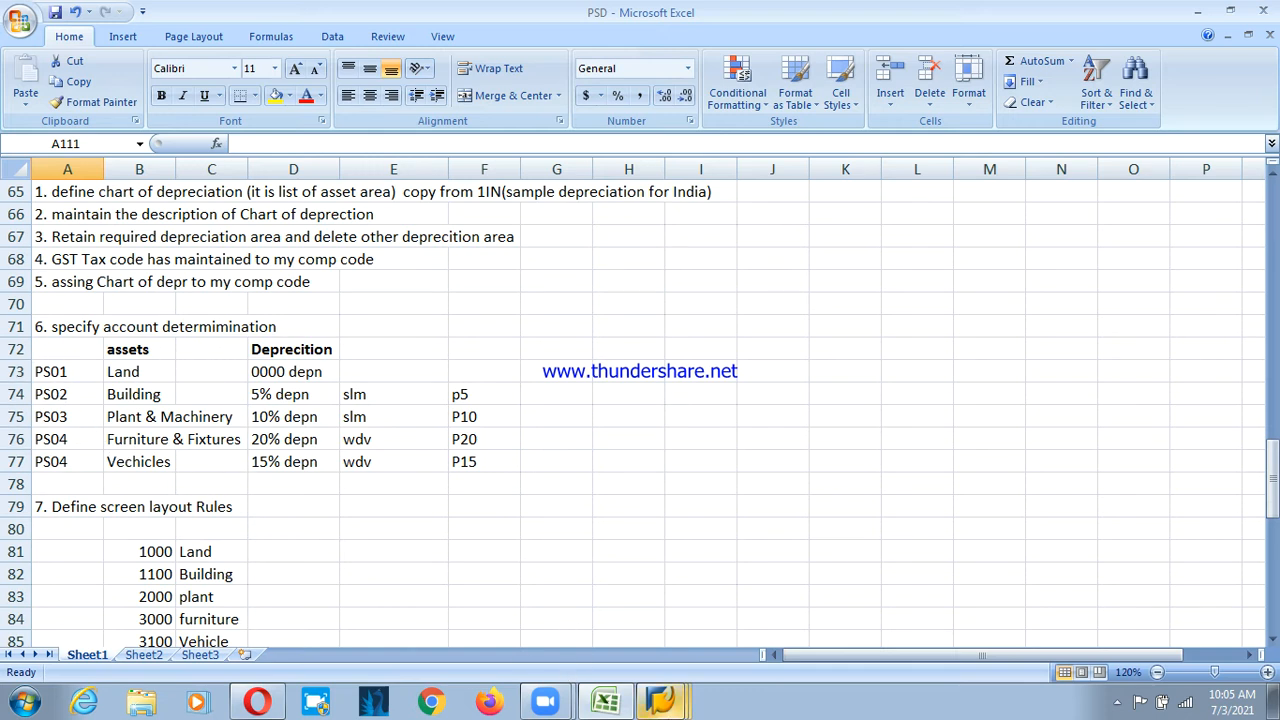
click(623, 652)
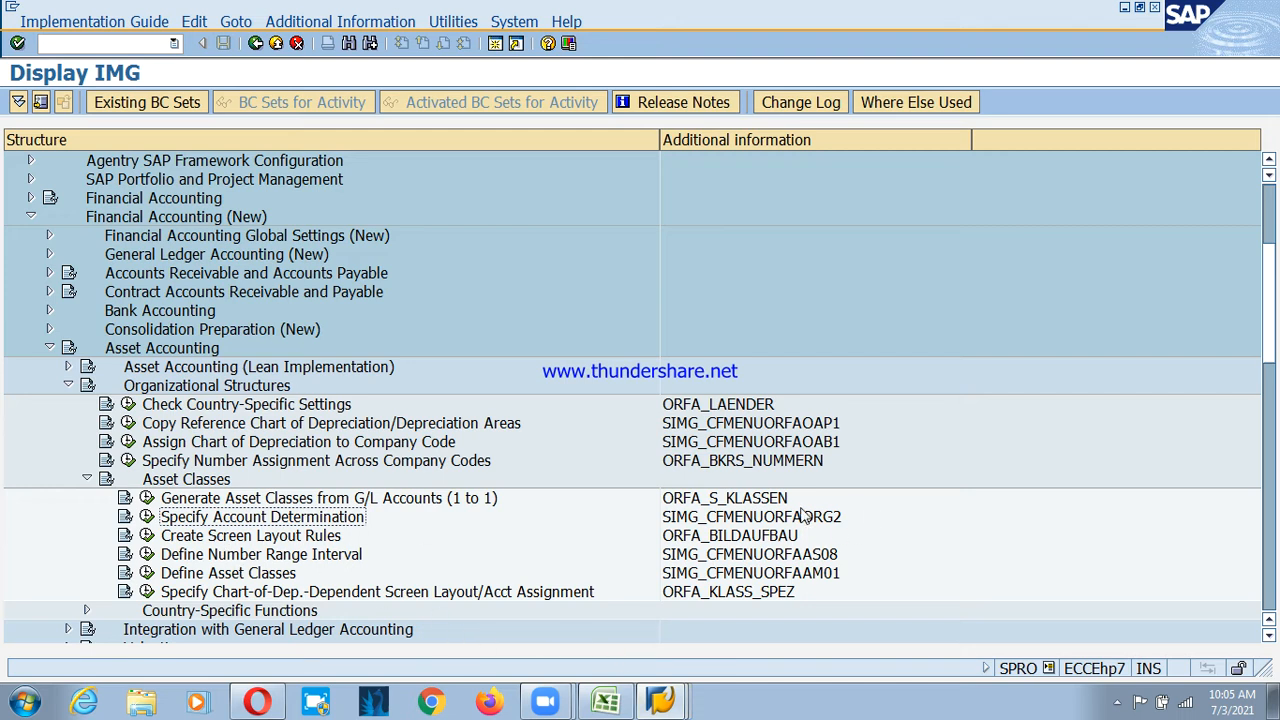
Open Specify Account Determination, go to entry PS01 and highlight account determinations PS01 to PS05 for review
click(147, 517)
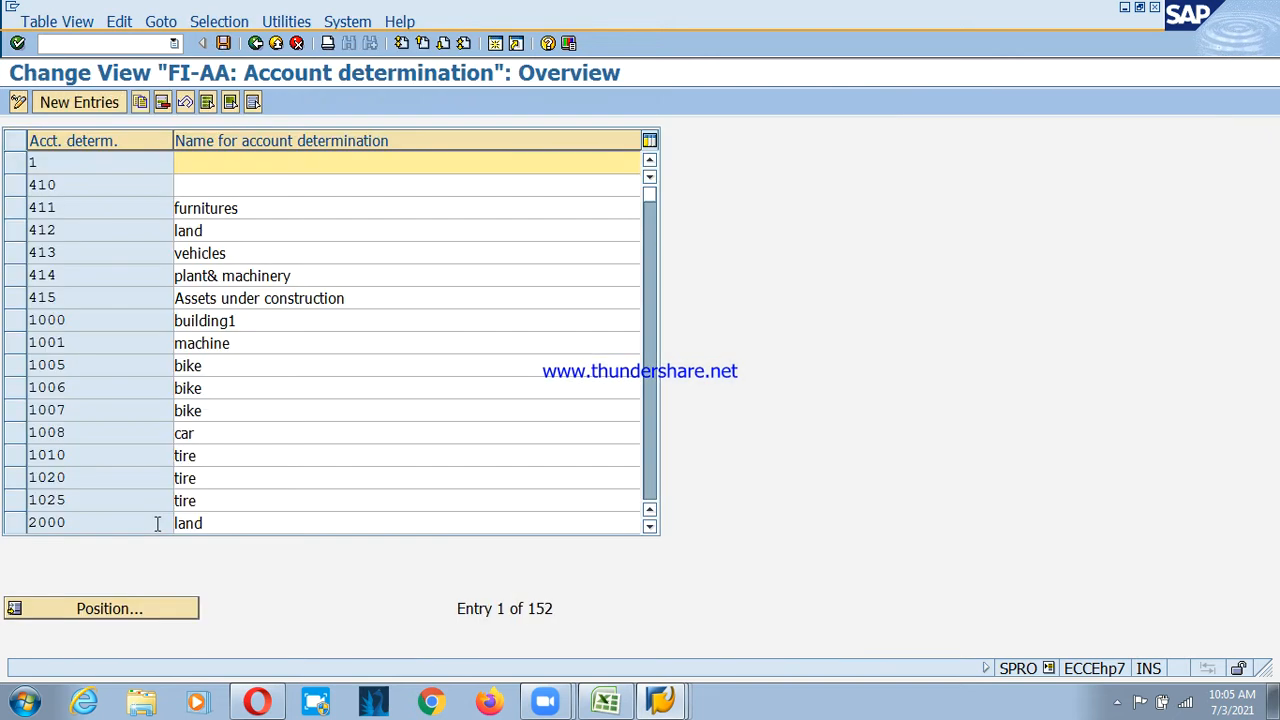
click(160, 612)
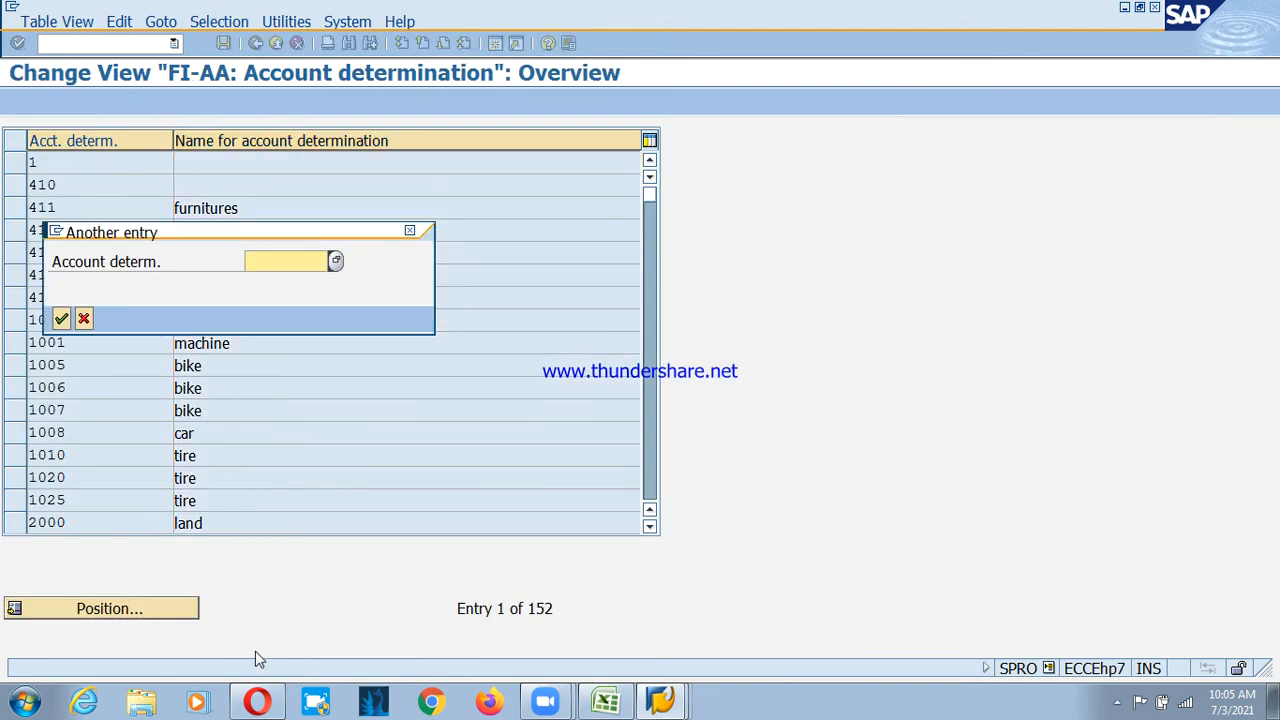
text(ps01)
key(Return)
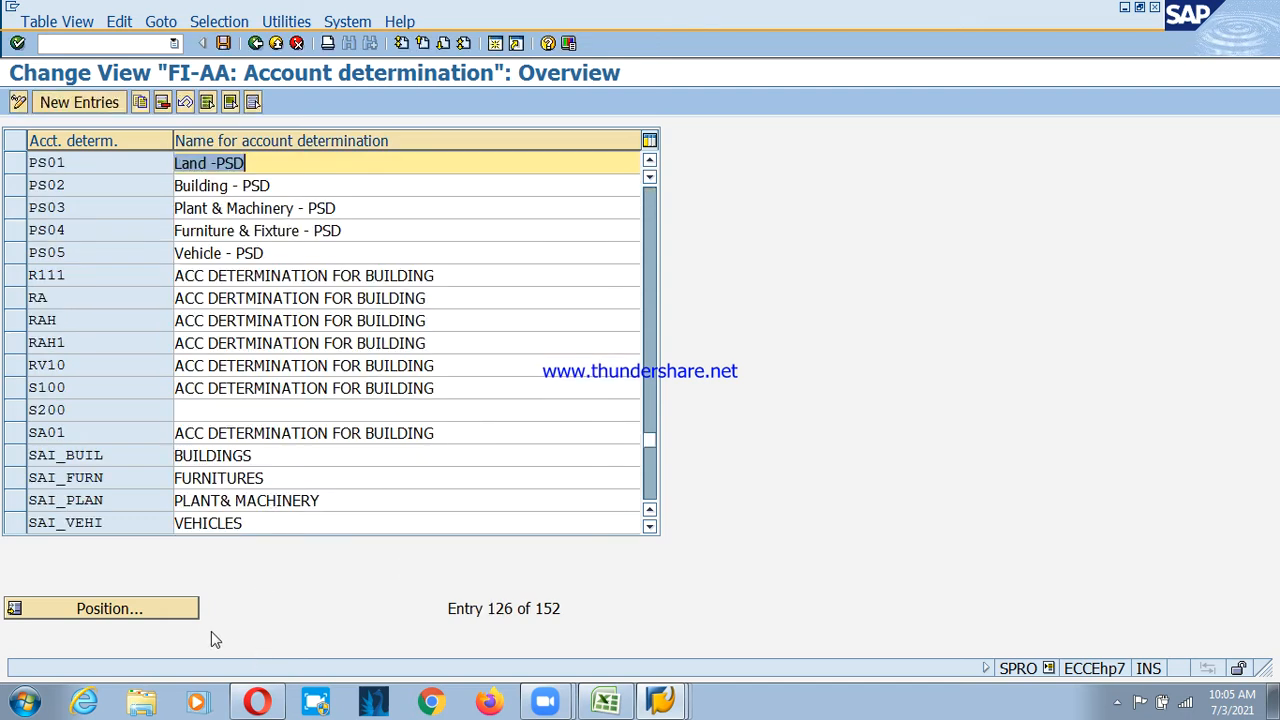
drag(12, 168, 18, 256)
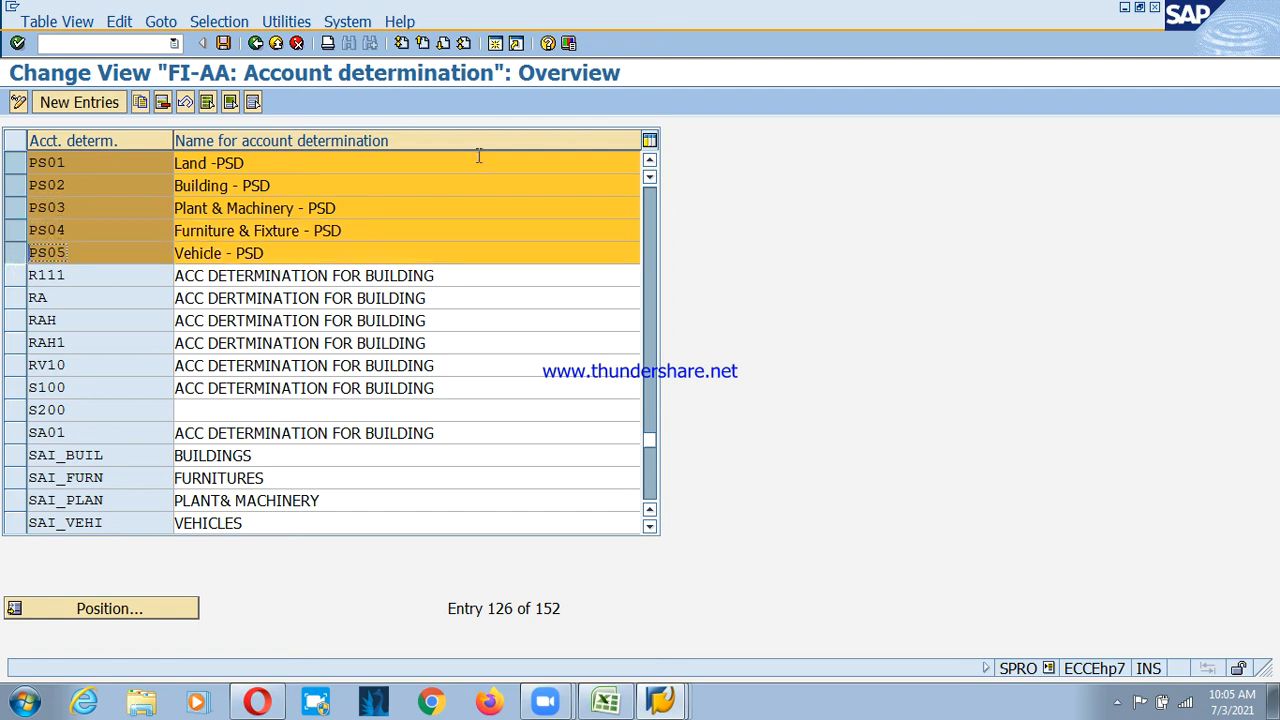
Review the Fixed Assets G/L accounts of company code PSD with FS00 in a new session, and switch back to account determination
click(495, 43)
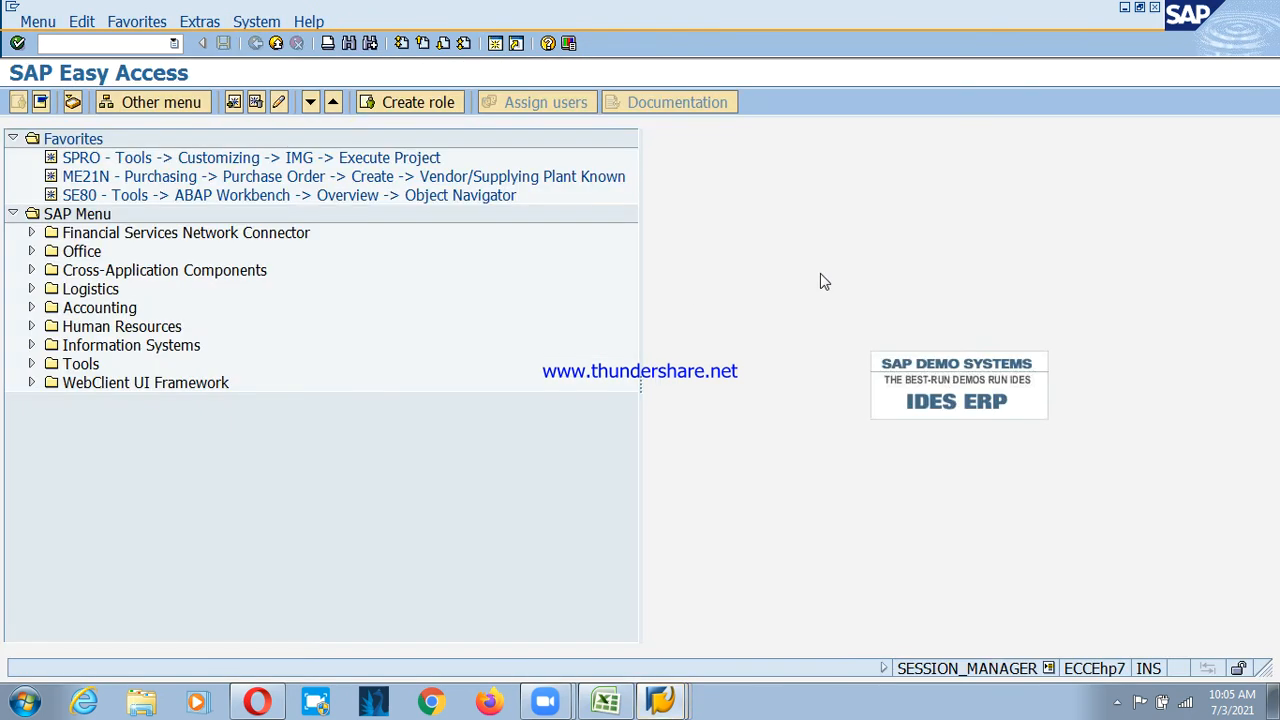
key(Return)
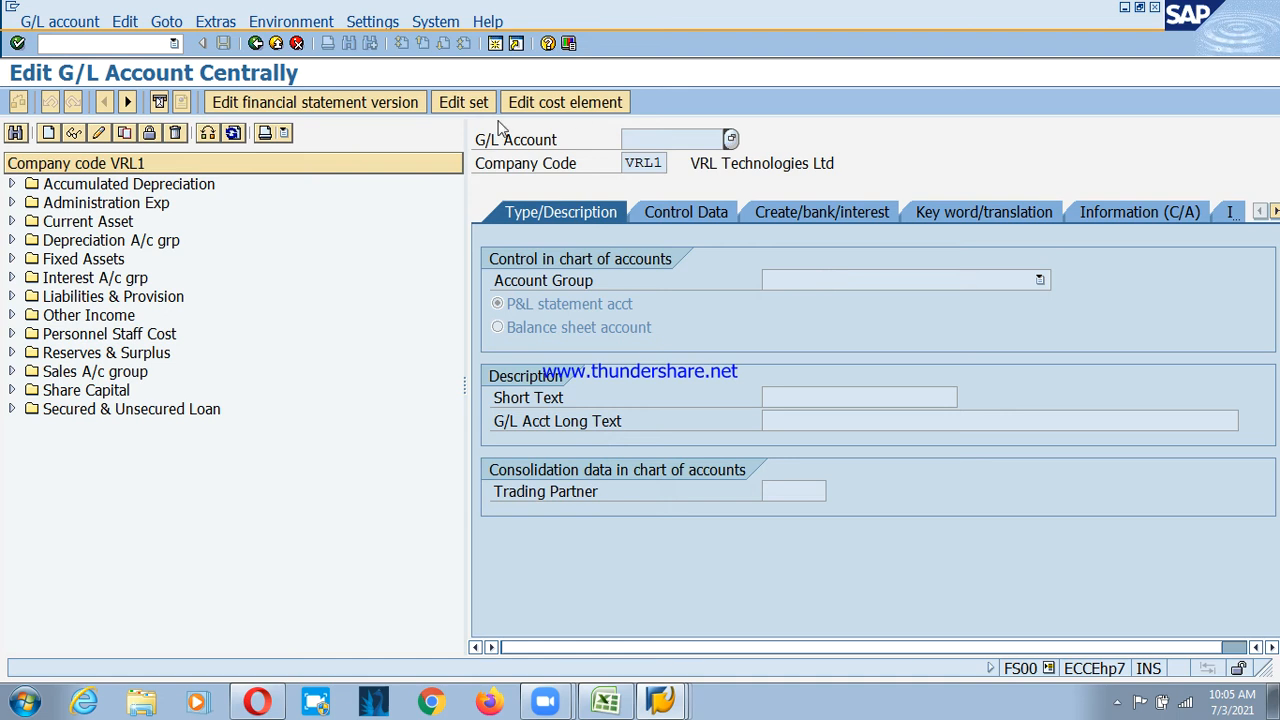
click(207, 133)
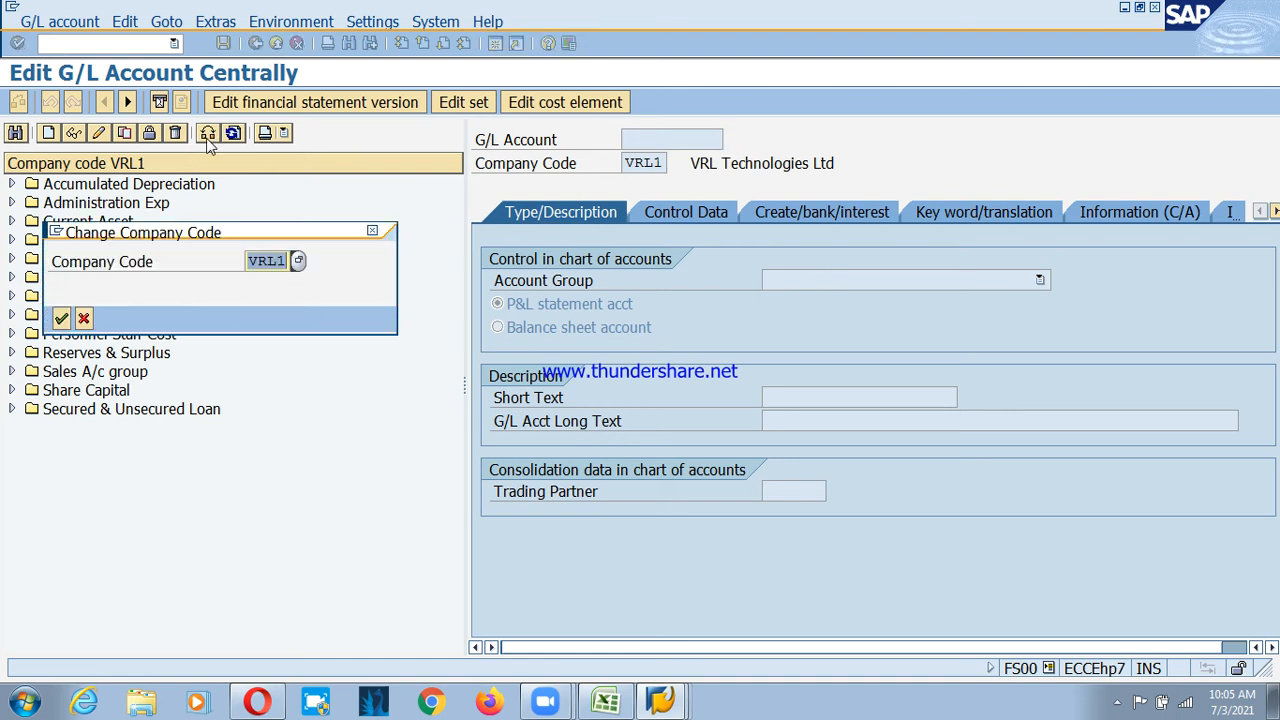
text(psd)
key(Return)
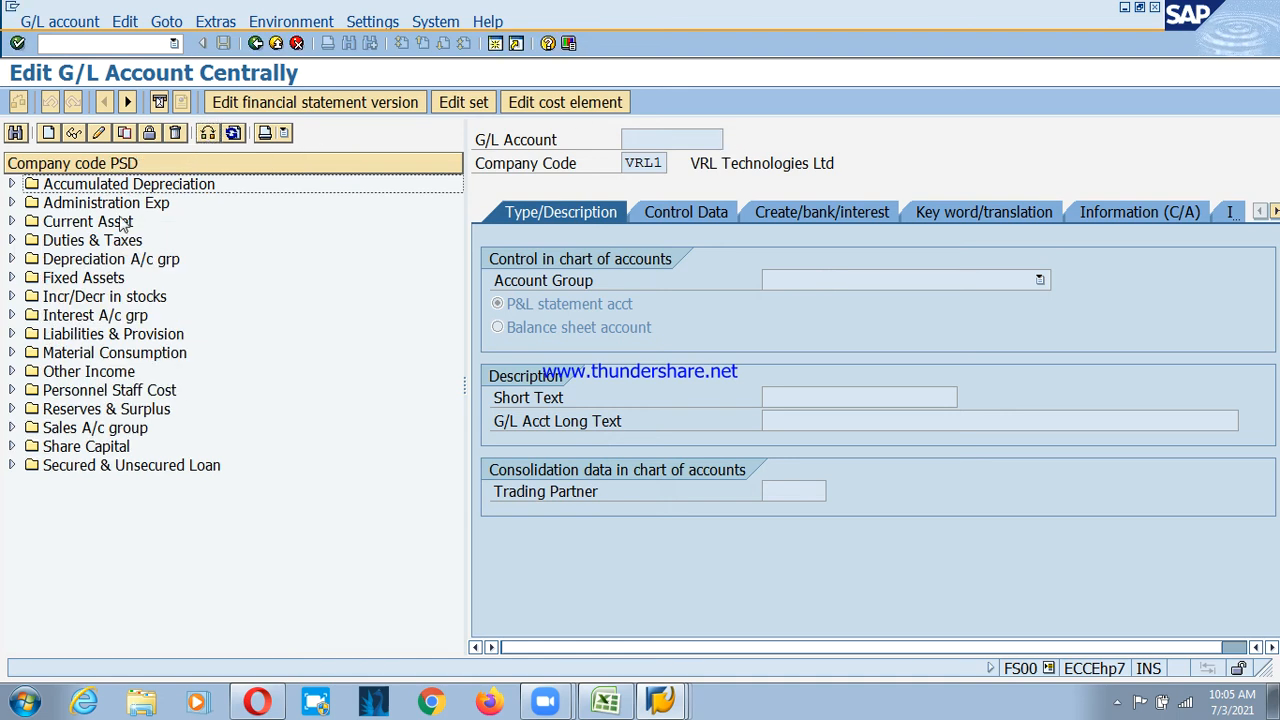
click(12, 277)
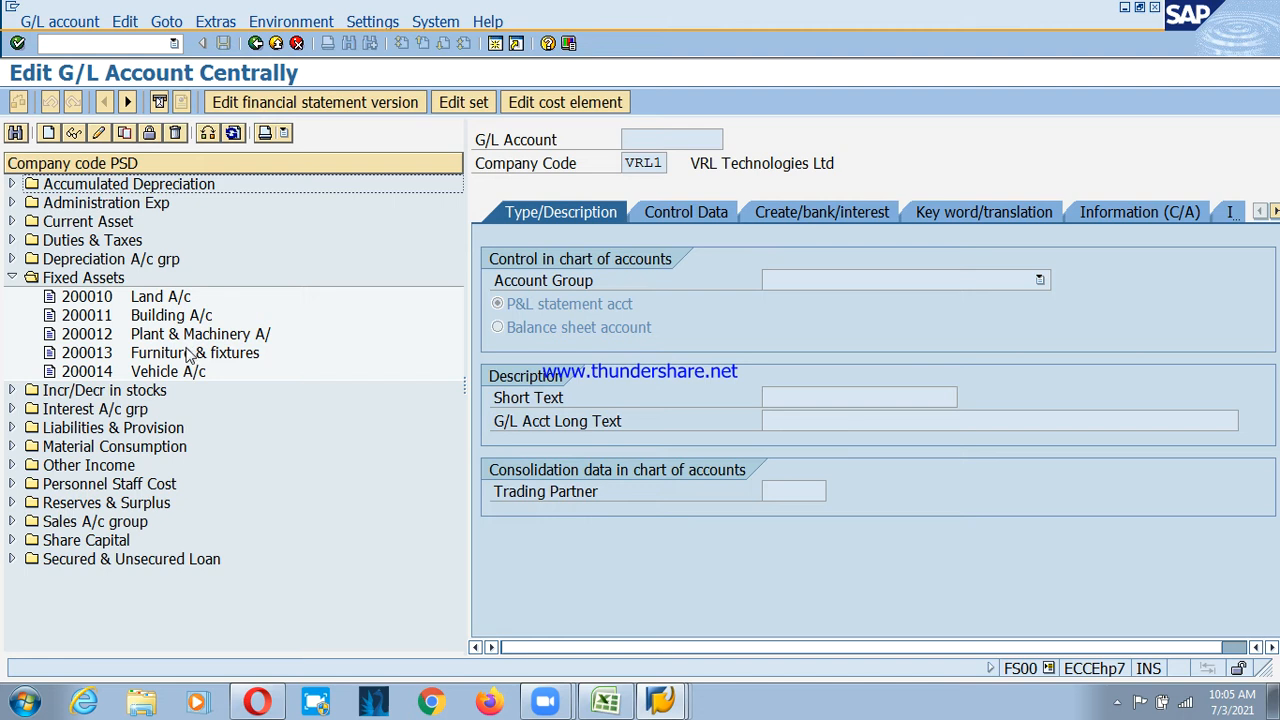
key(alt+Tab)
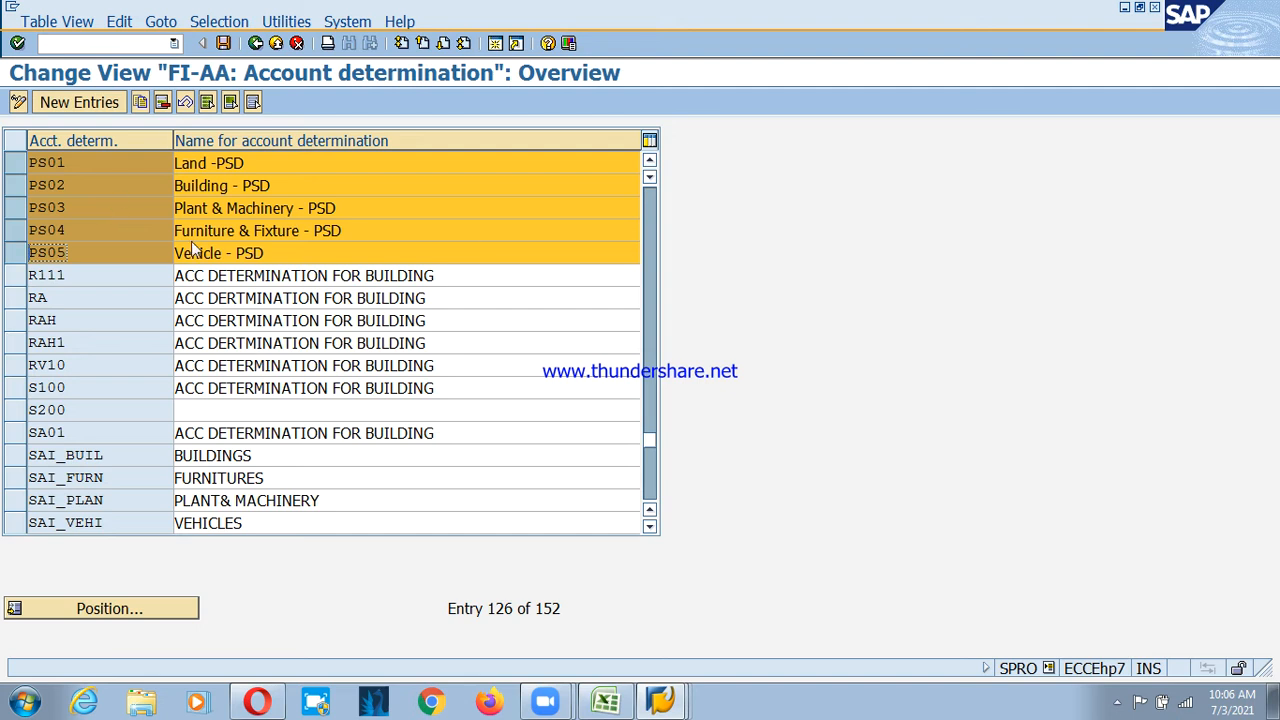
Leave the account determination overview and open Create Screen Layout Rules under Asset Classes
click(255, 44)
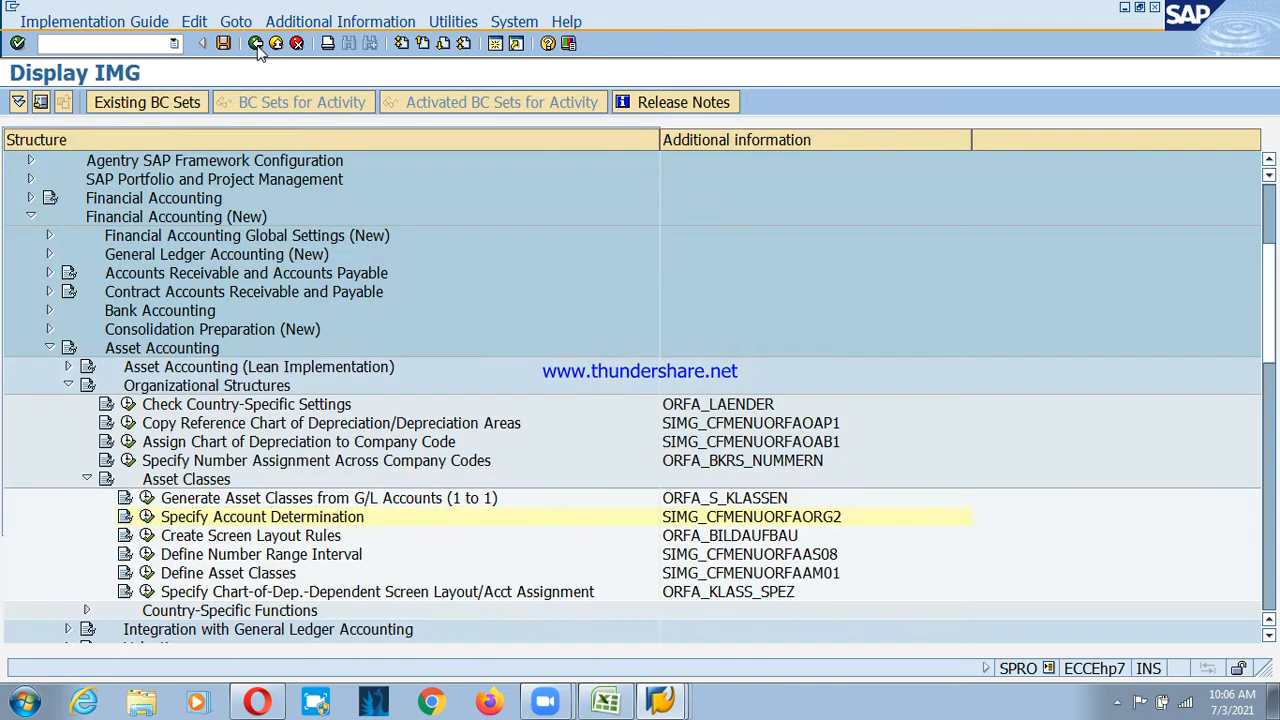
click(233, 542)
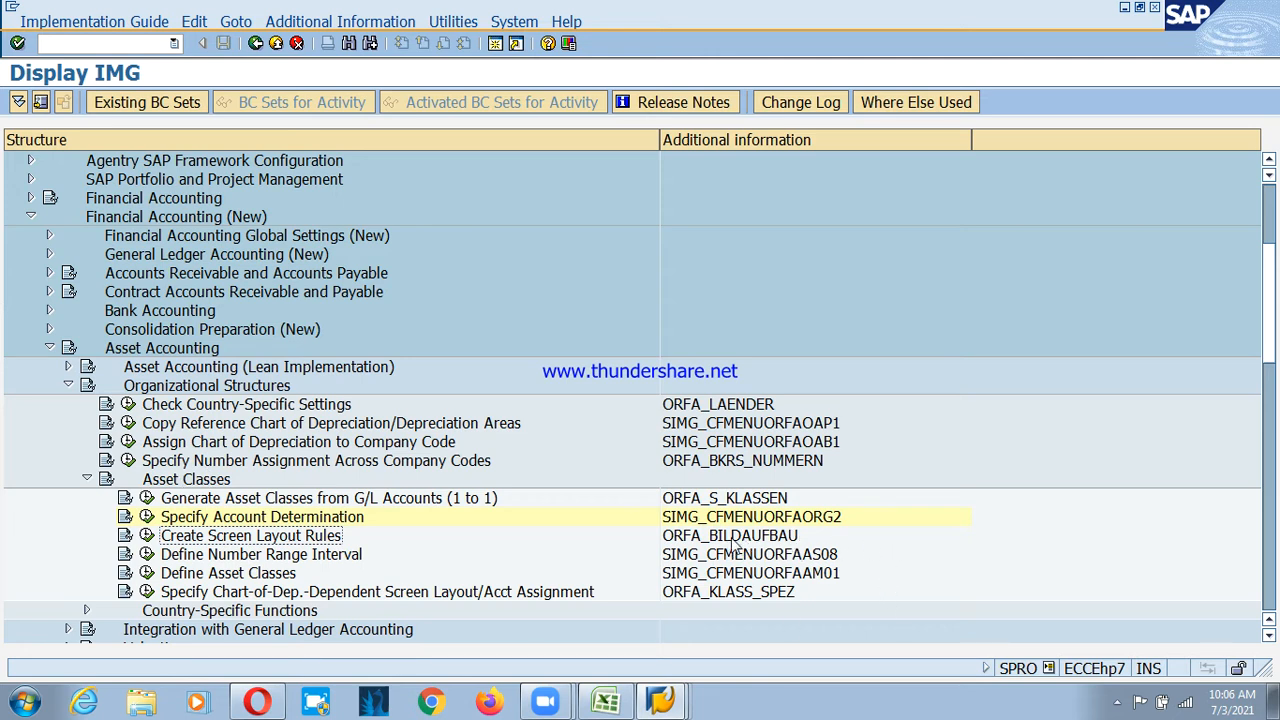
click(149, 539)
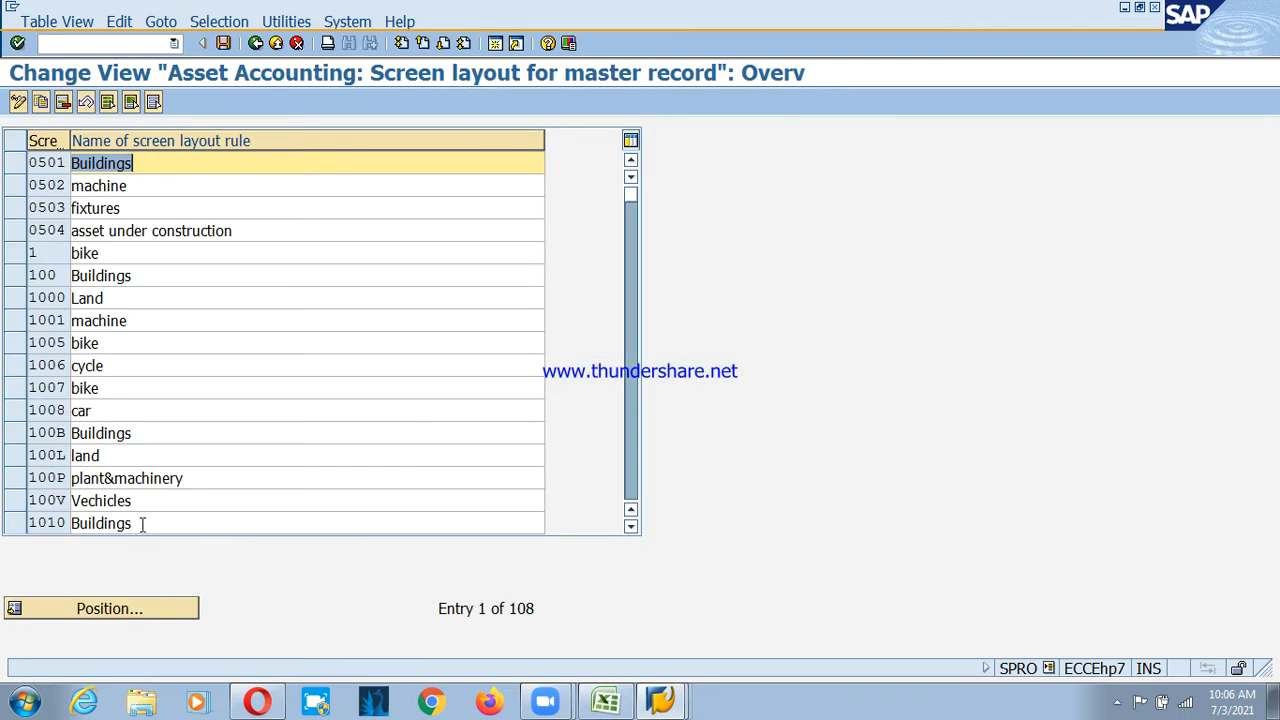
Highlight the standard screen layout rules 1000 Land, 1100 Buildings, 2000 General machines, 3000 Fixtures and Fittings, 3100 Vechicles and 3300 Low Value Assets for review
click(12, 298)
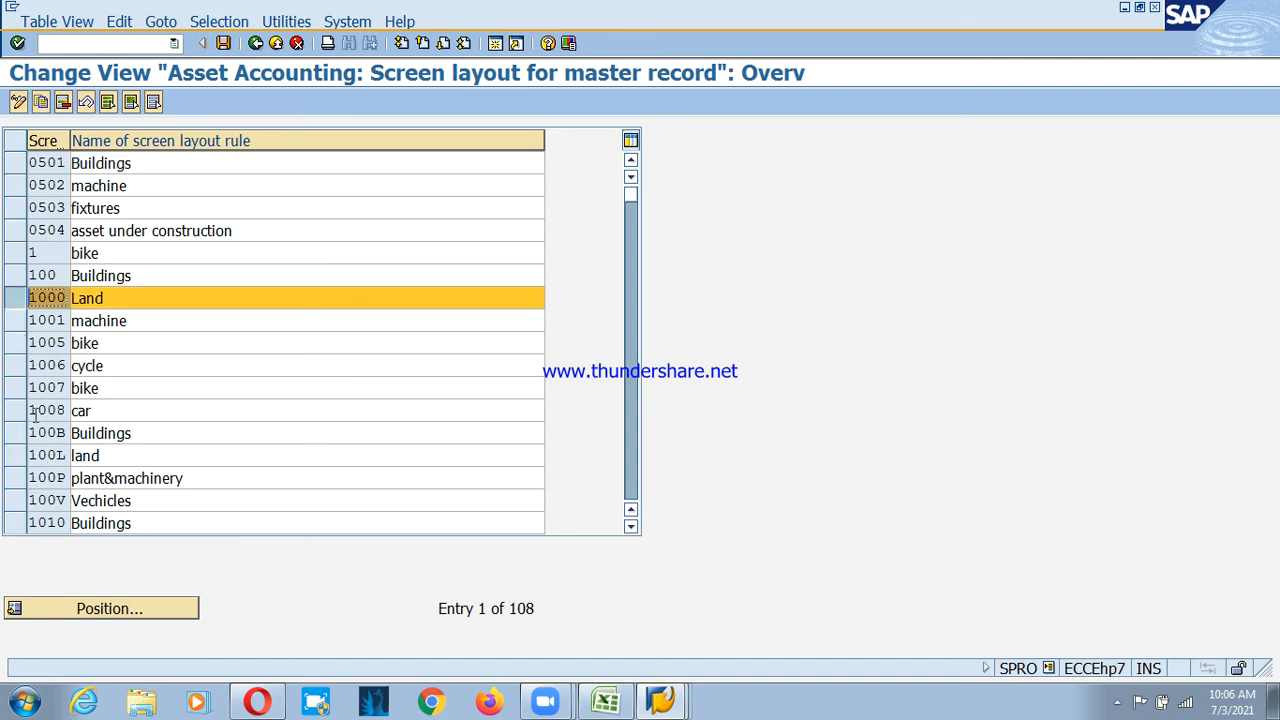
scroll(34, 416, down, 1)
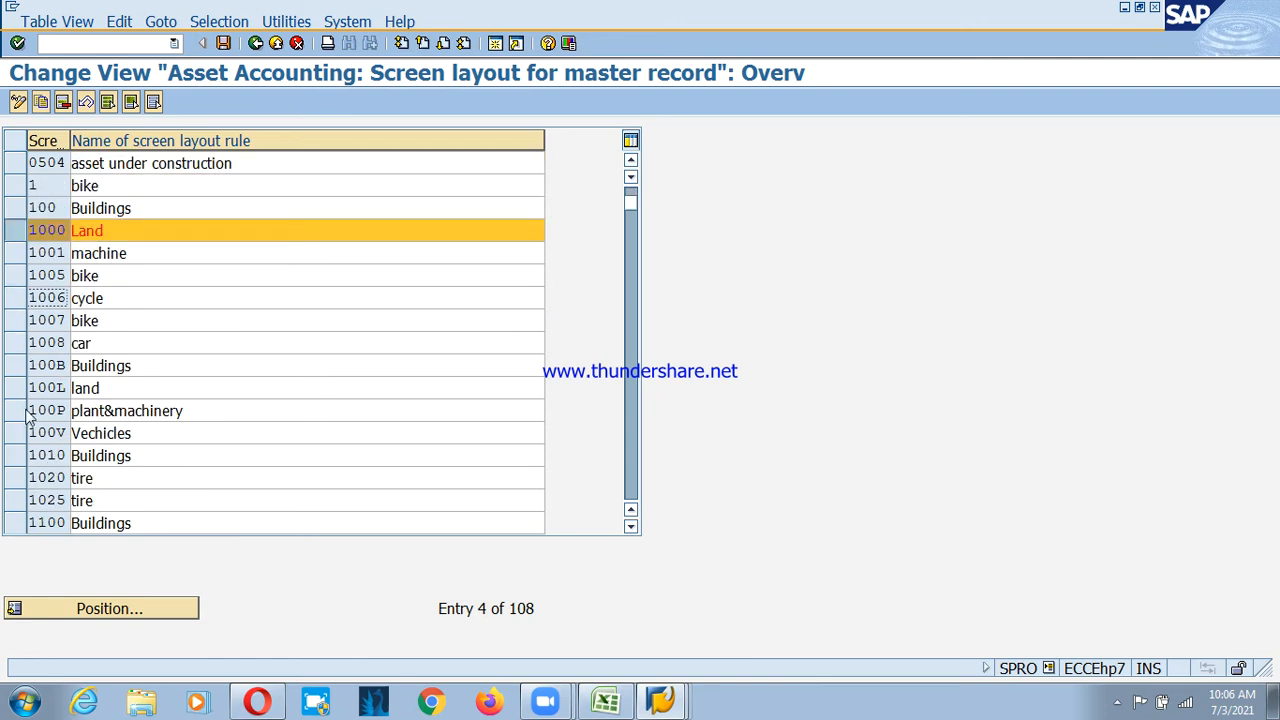
click(14, 523)
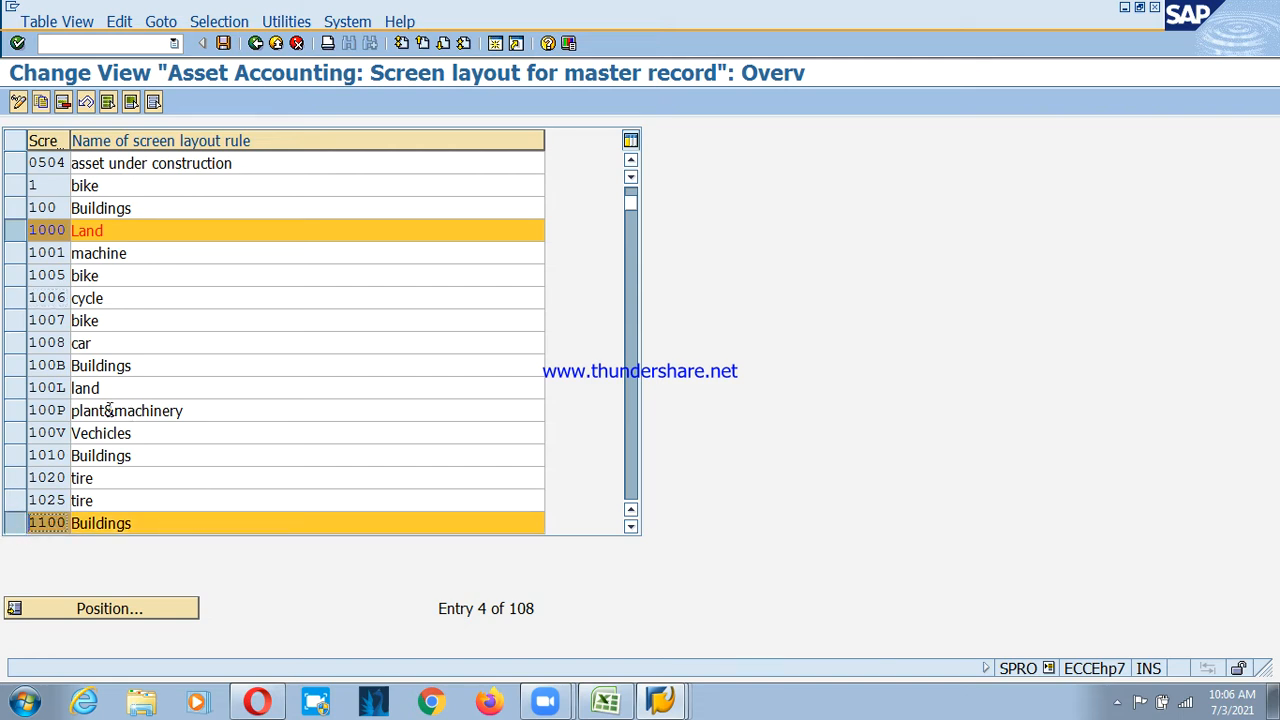
scroll(108, 410, down, 2)
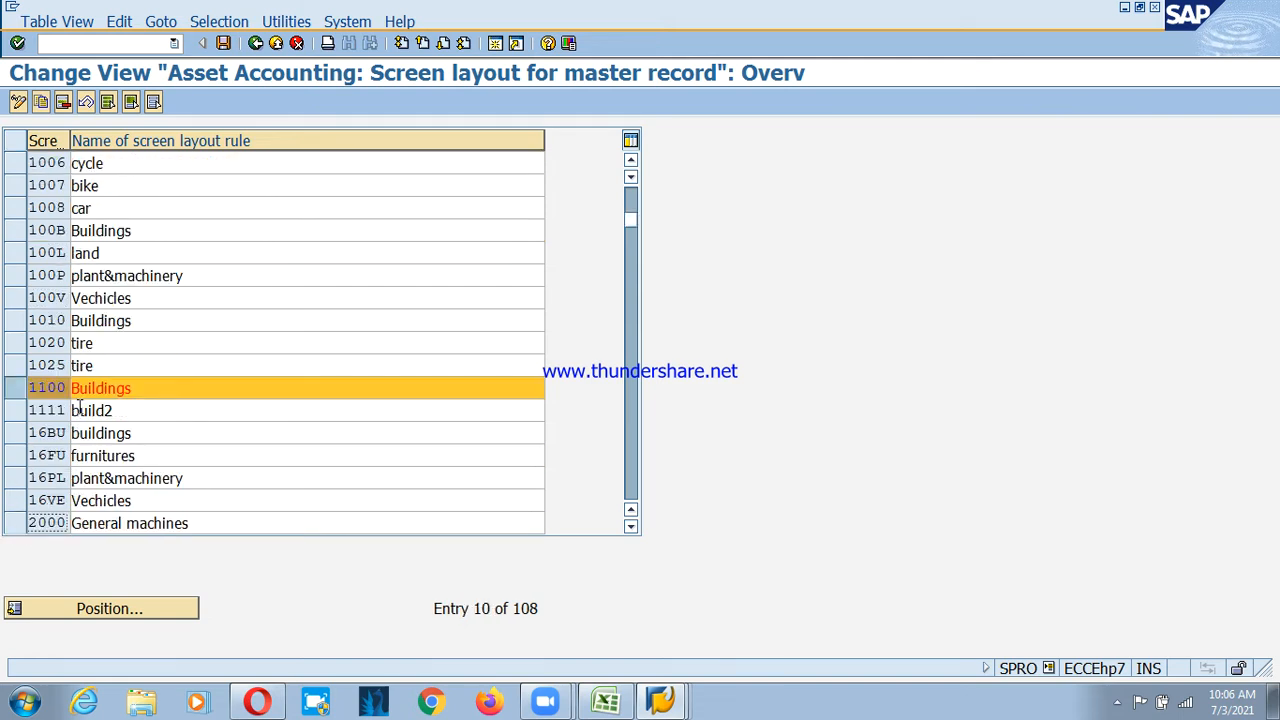
click(14, 524)
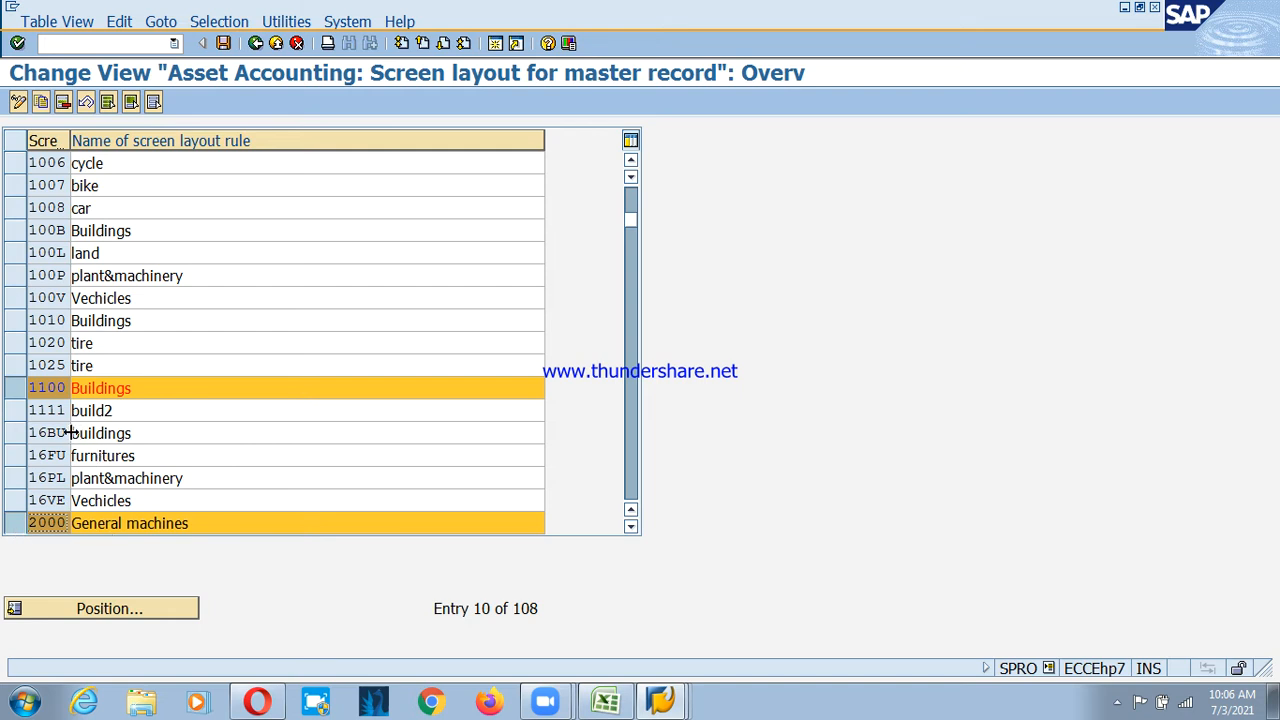
scroll(68, 440, down, 2)
scroll(46, 456, down, 1)
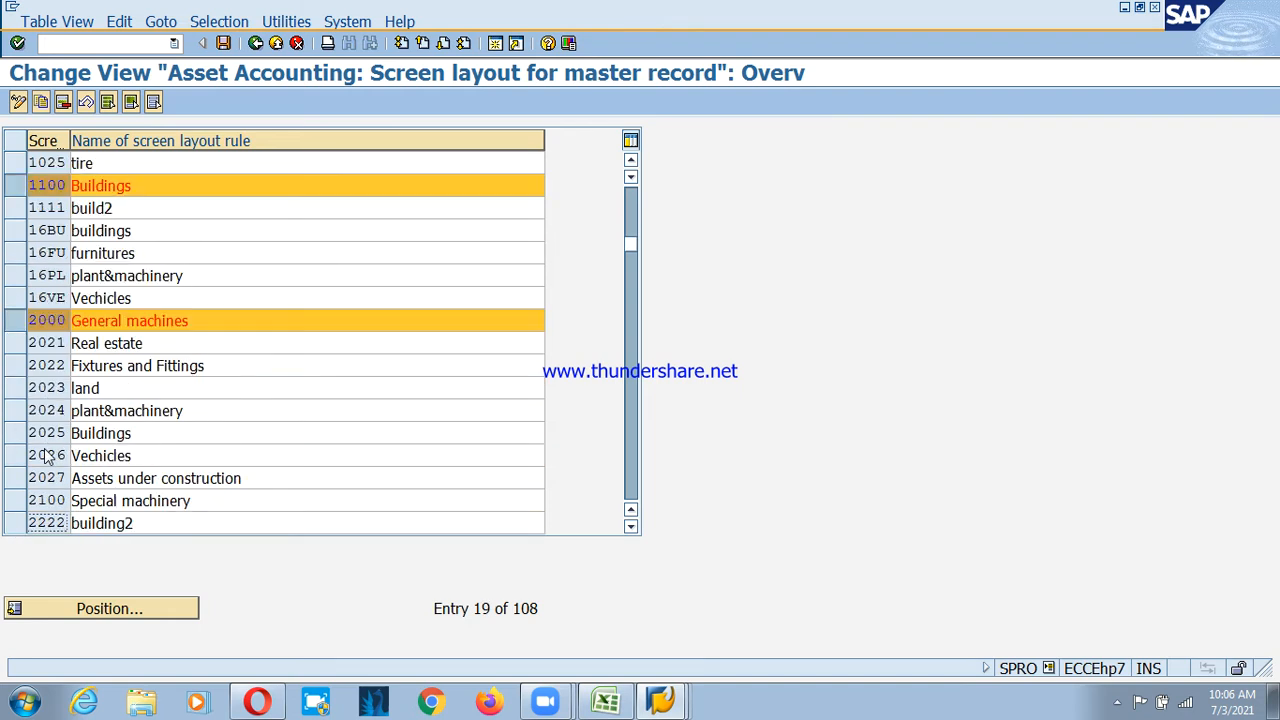
scroll(46, 456, down, 2)
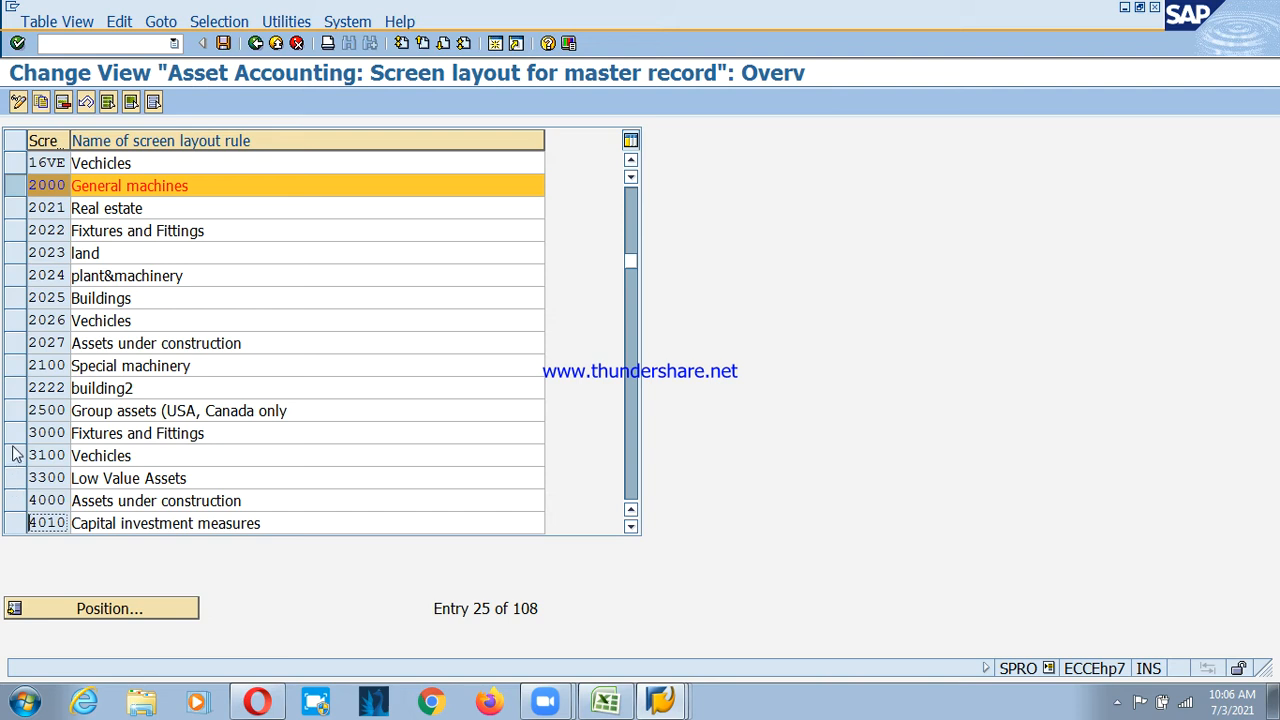
click(15, 433)
click(15, 455)
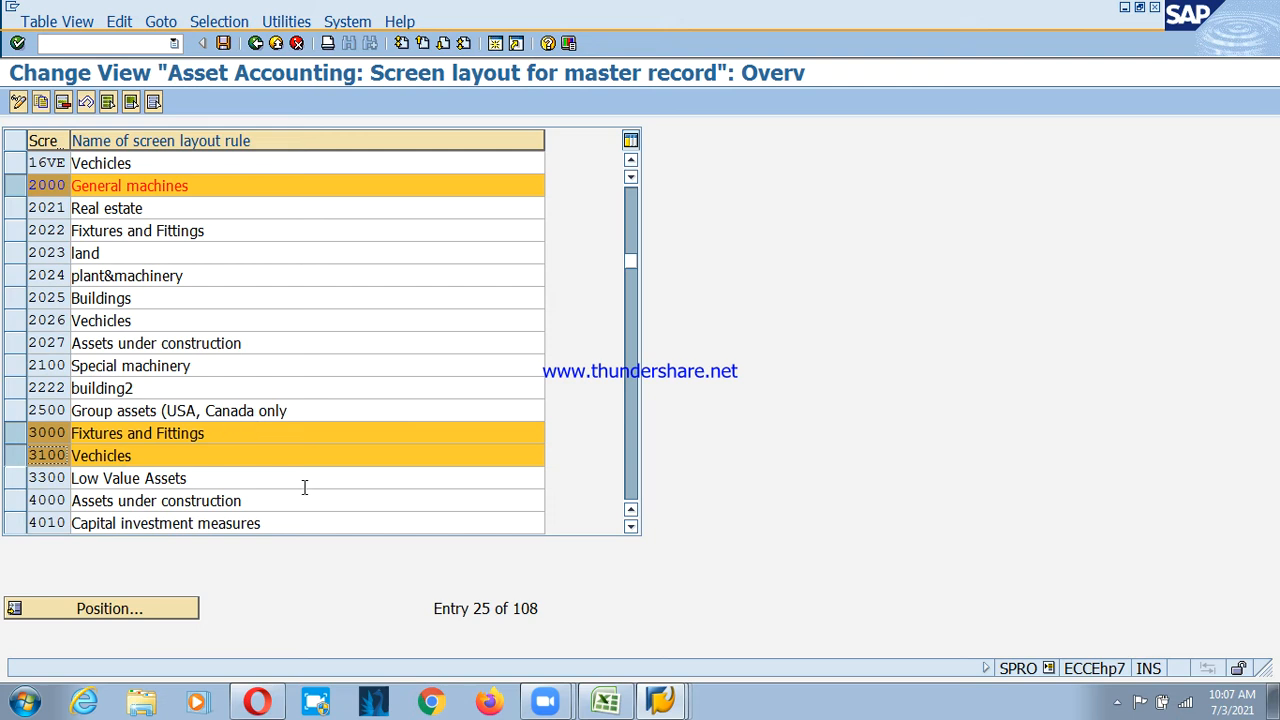
click(14, 478)
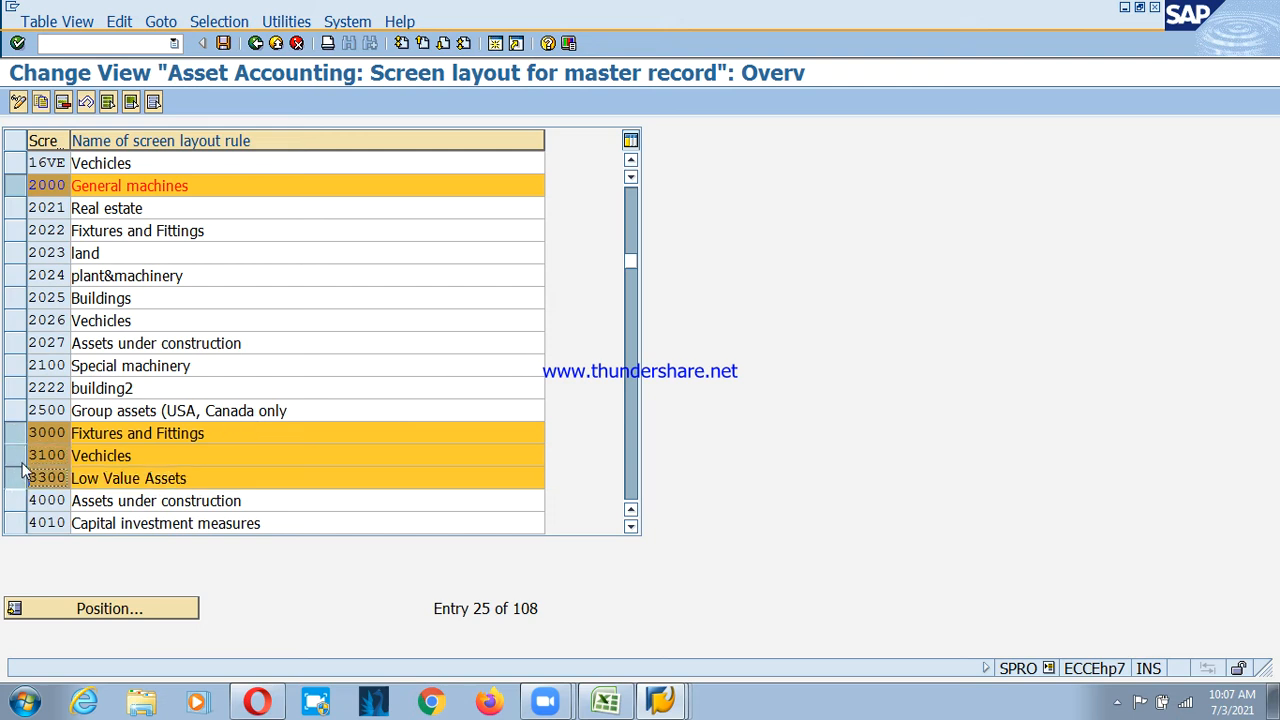
Clear the selection of screen layout rules 3300, 3100, 3000 and 2000, and return to the start of the list
click(14, 456)
click(14, 478)
click(22, 440)
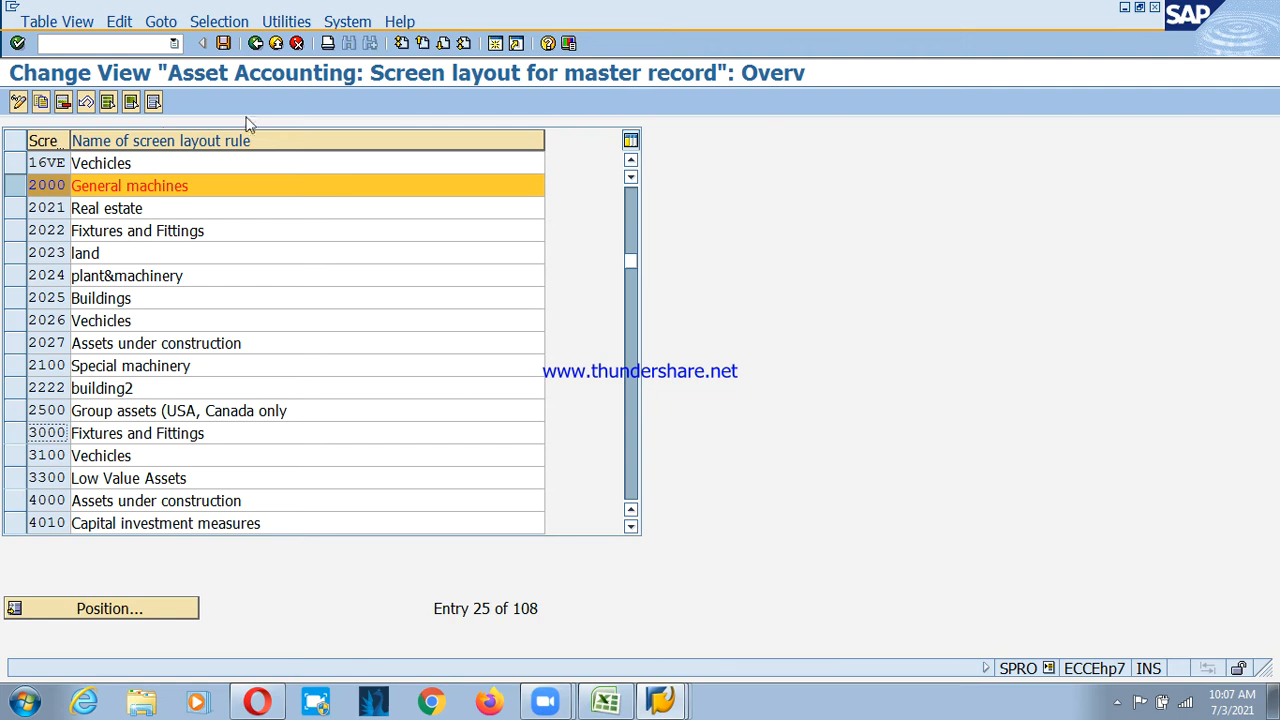
click(14, 186)
drag(632, 262, 594, 180)
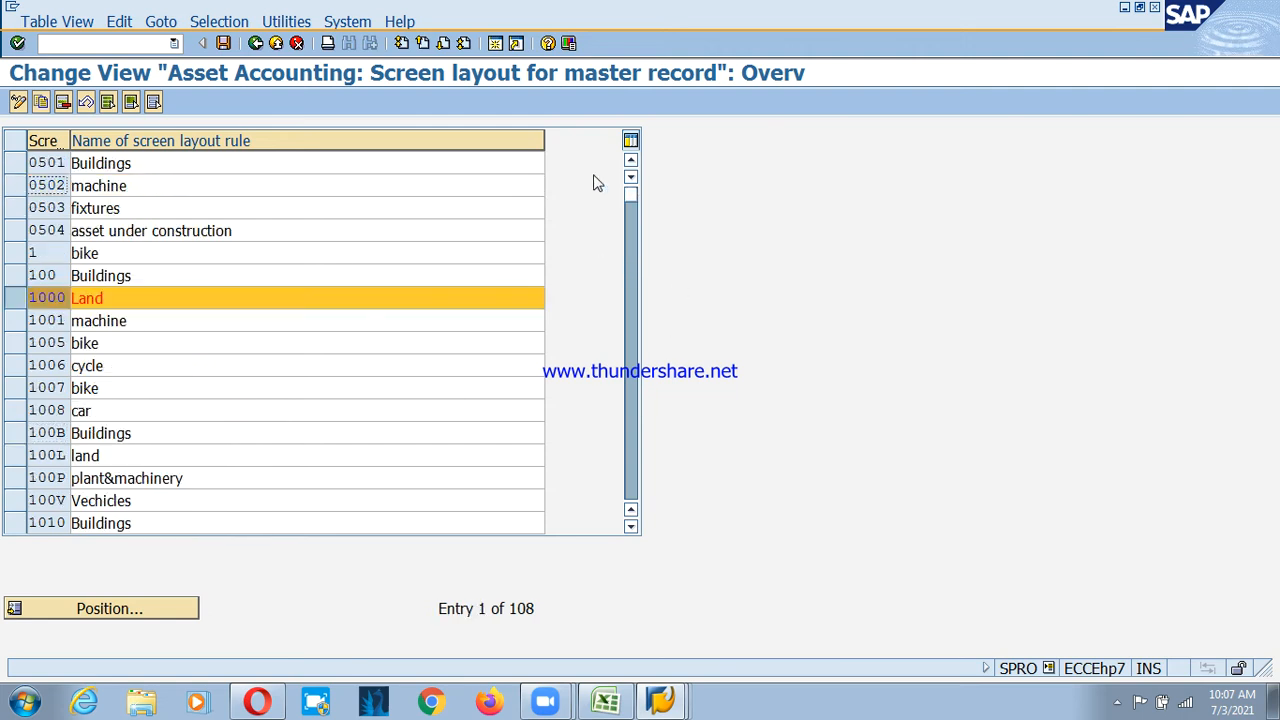
Try to copy screen layout rules 1000 Land and 1100 Buildings as new entries, and cancel the copy
click(8, 300)
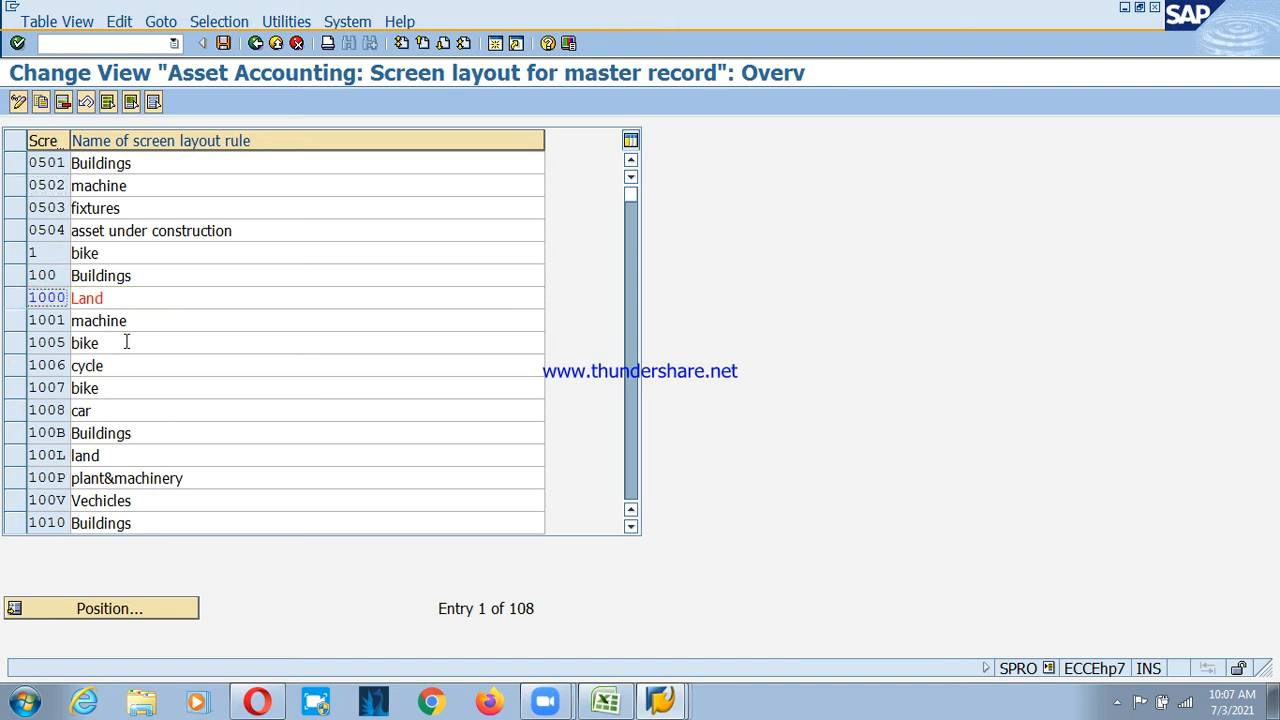
click(14, 298)
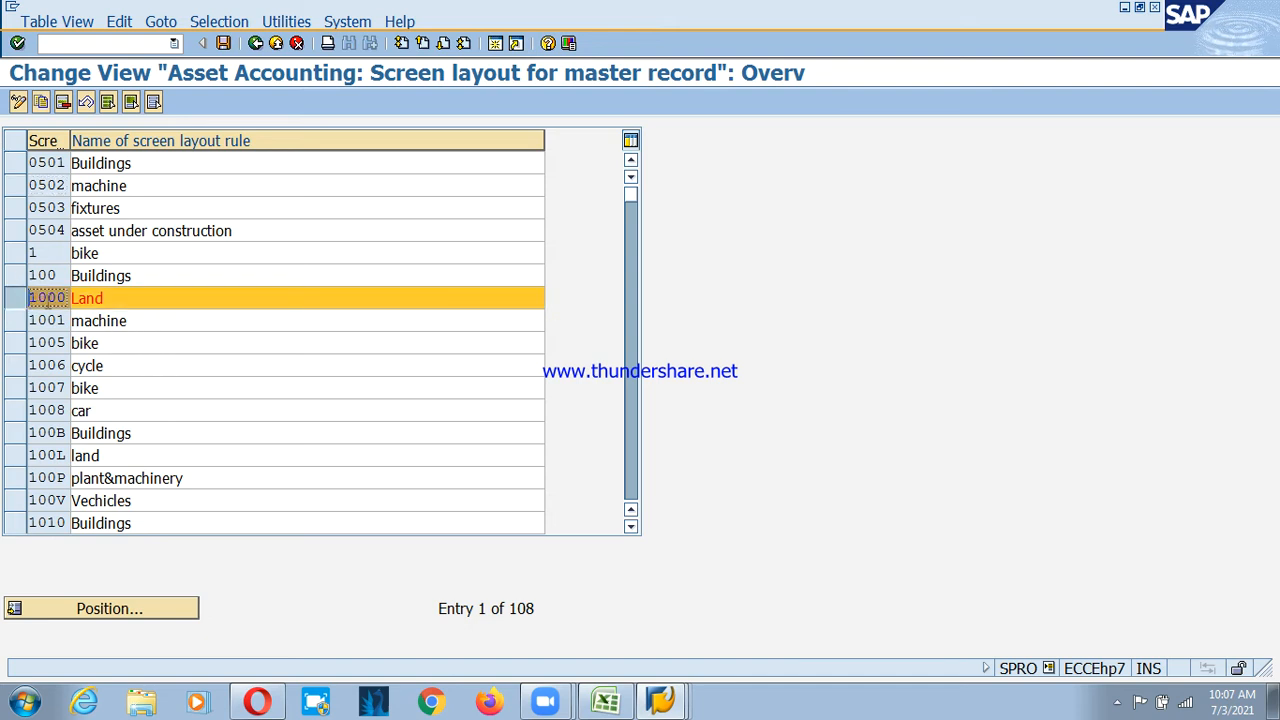
click(42, 103)
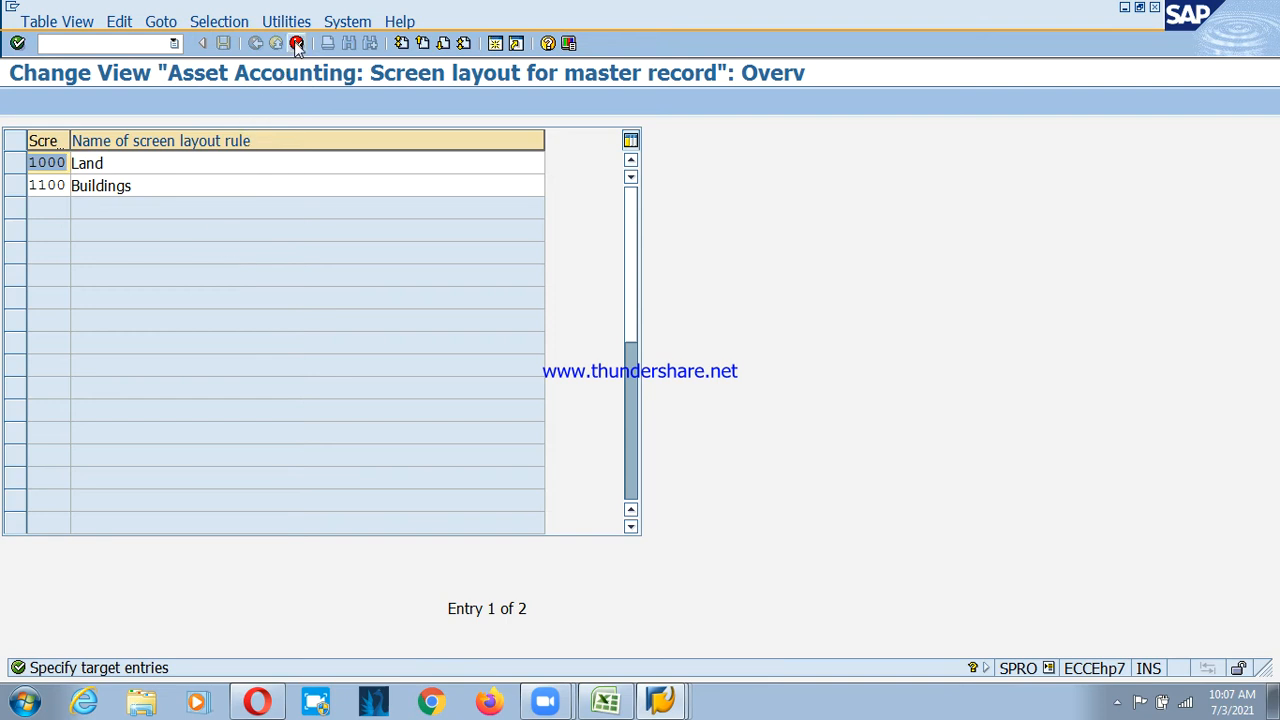
click(146, 166)
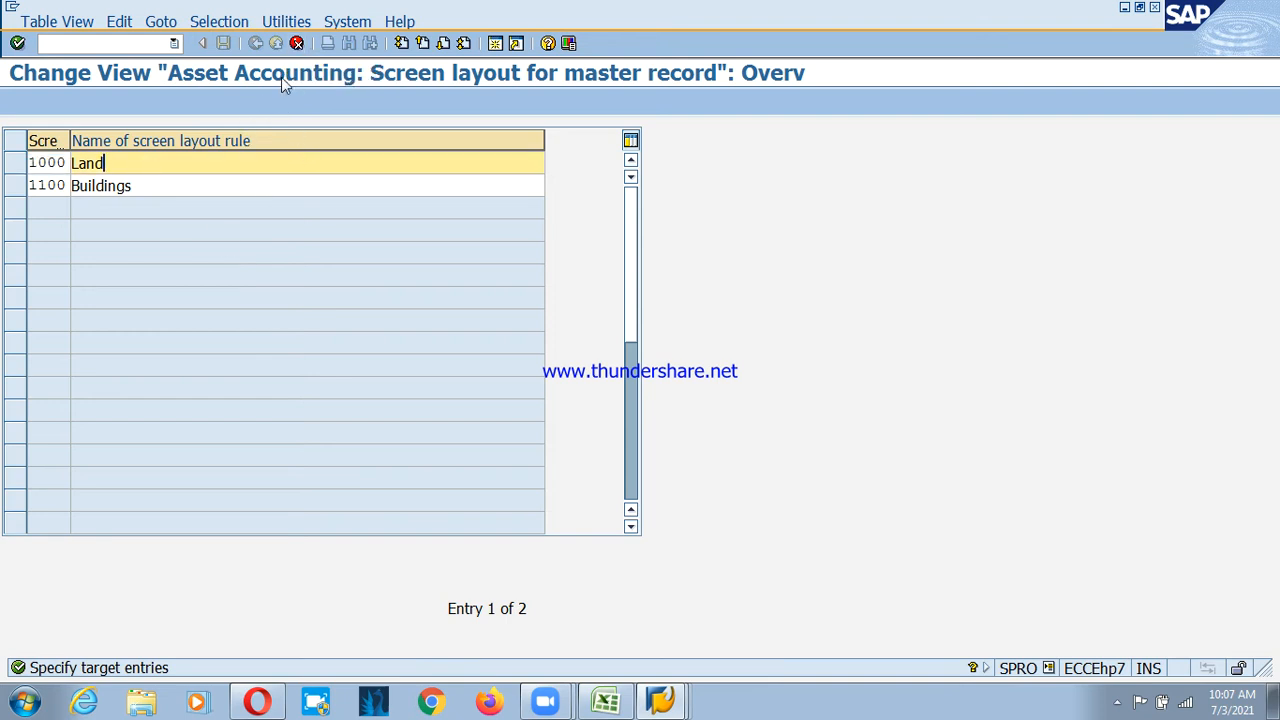
click(297, 43)
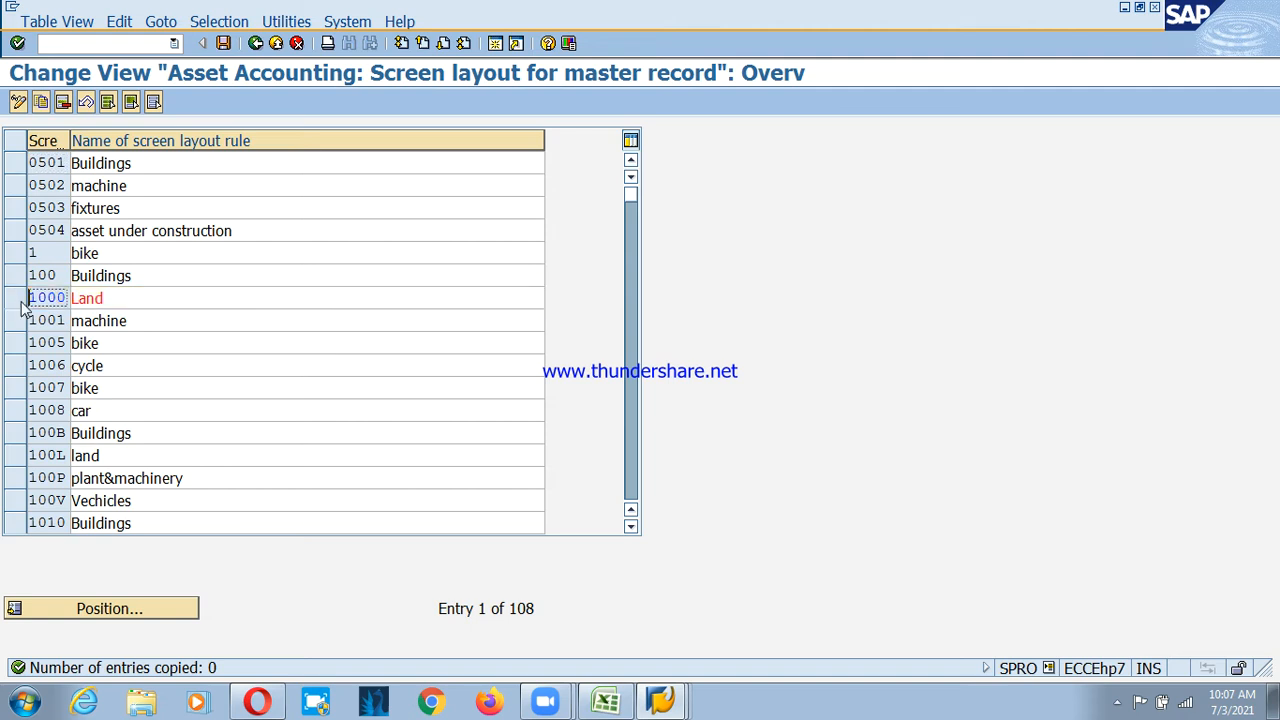
Look through the existing screen layout rules from 1100 Buildings to the end of the list, examining the entries starting with P
scroll(150, 385, down, 3)
click(140, 388)
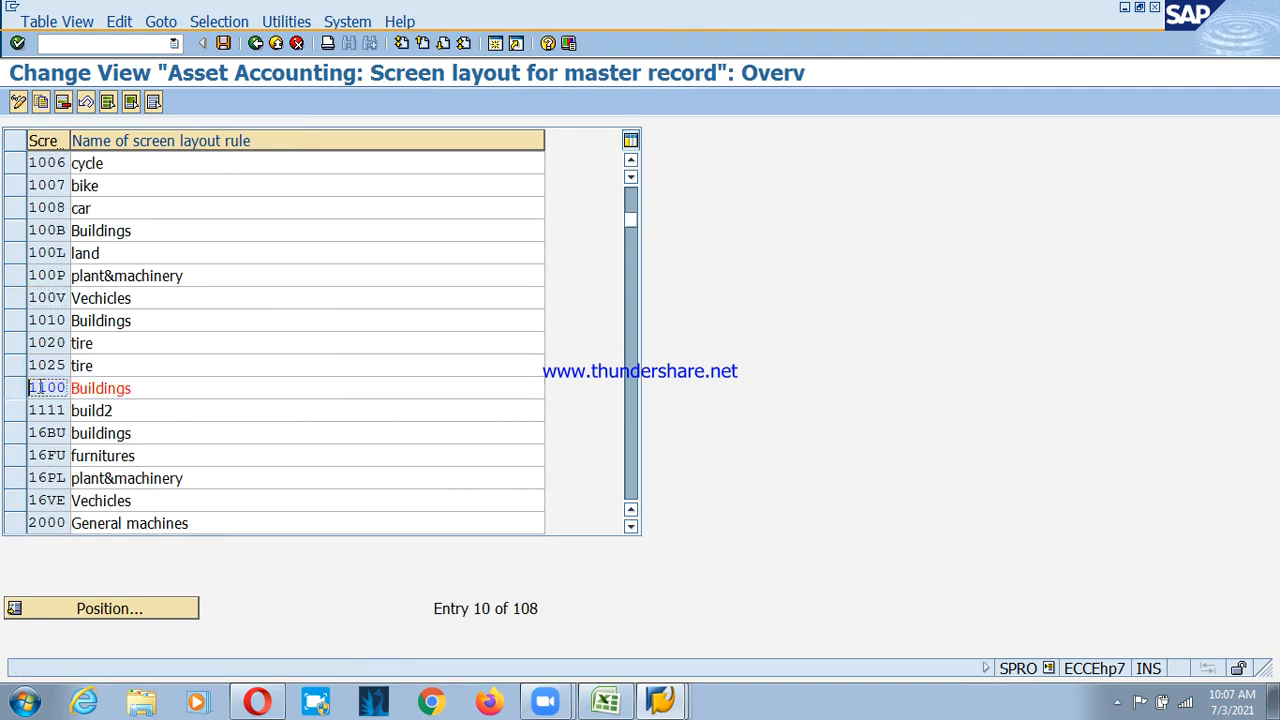
scroll(143, 383, down, 9)
scroll(143, 385, down, 12)
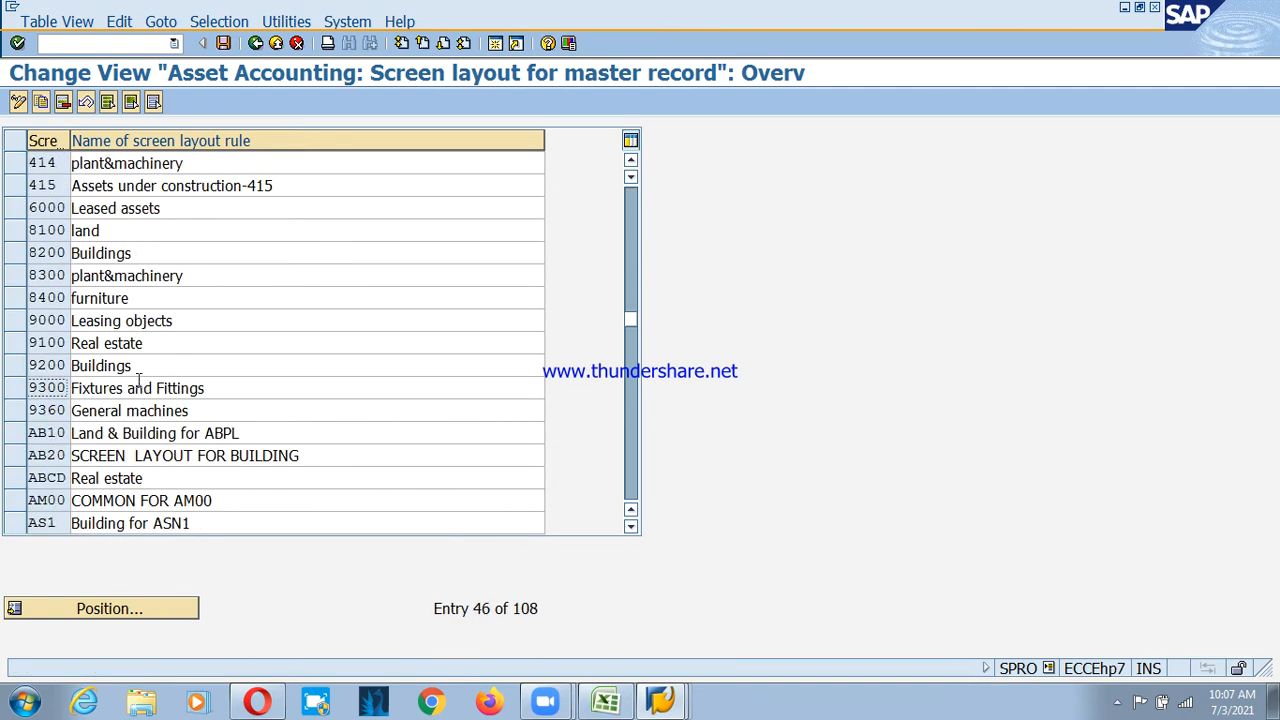
scroll(112, 337, down, 5)
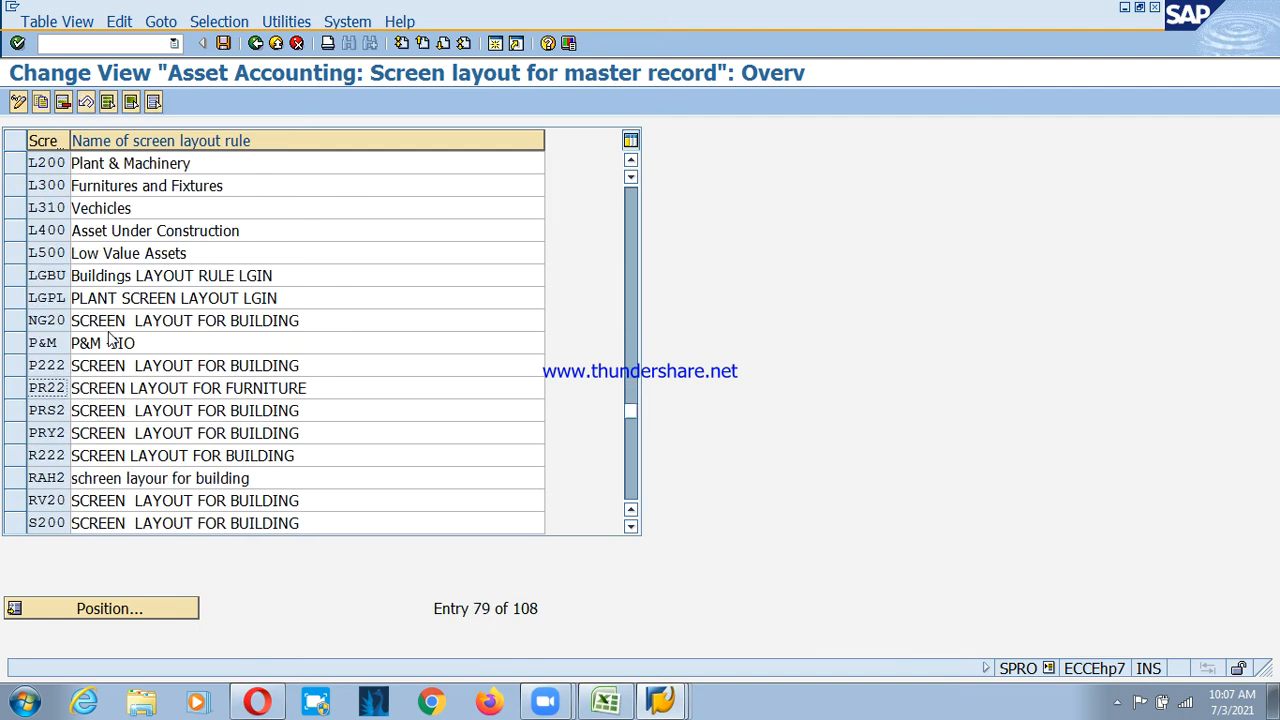
scroll(110, 330, up, 3)
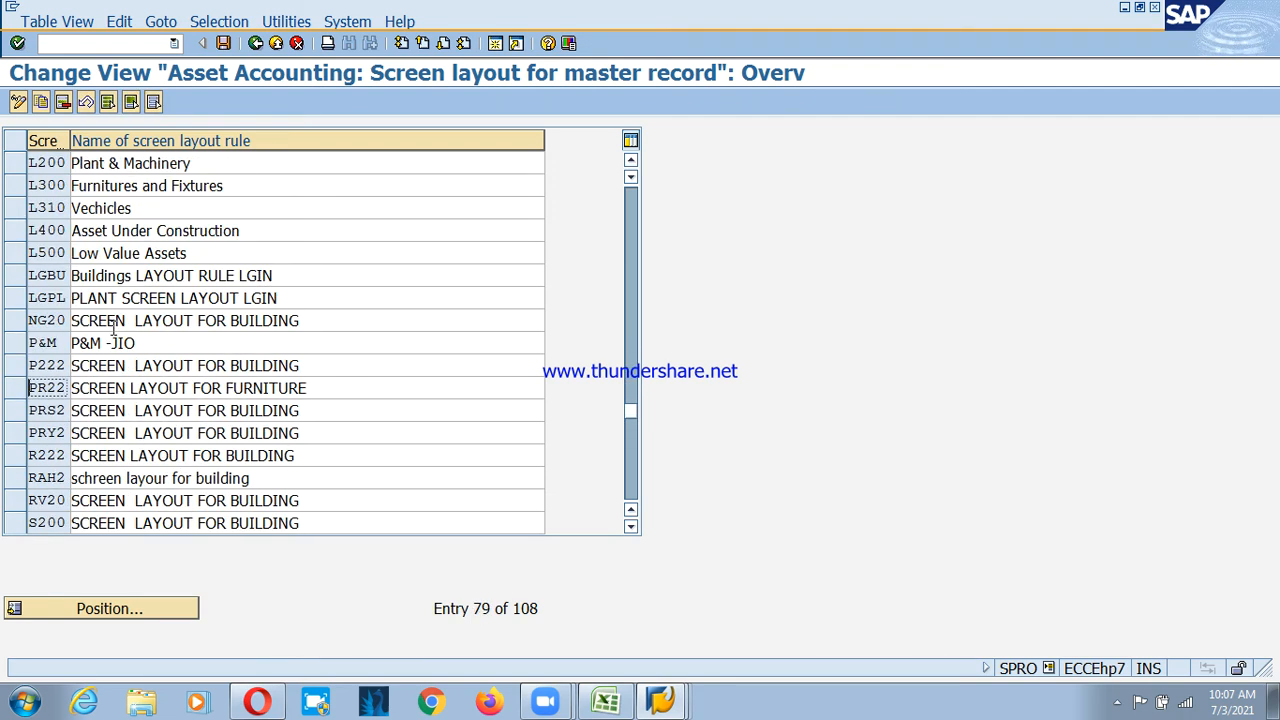
scroll(113, 330, down, 6)
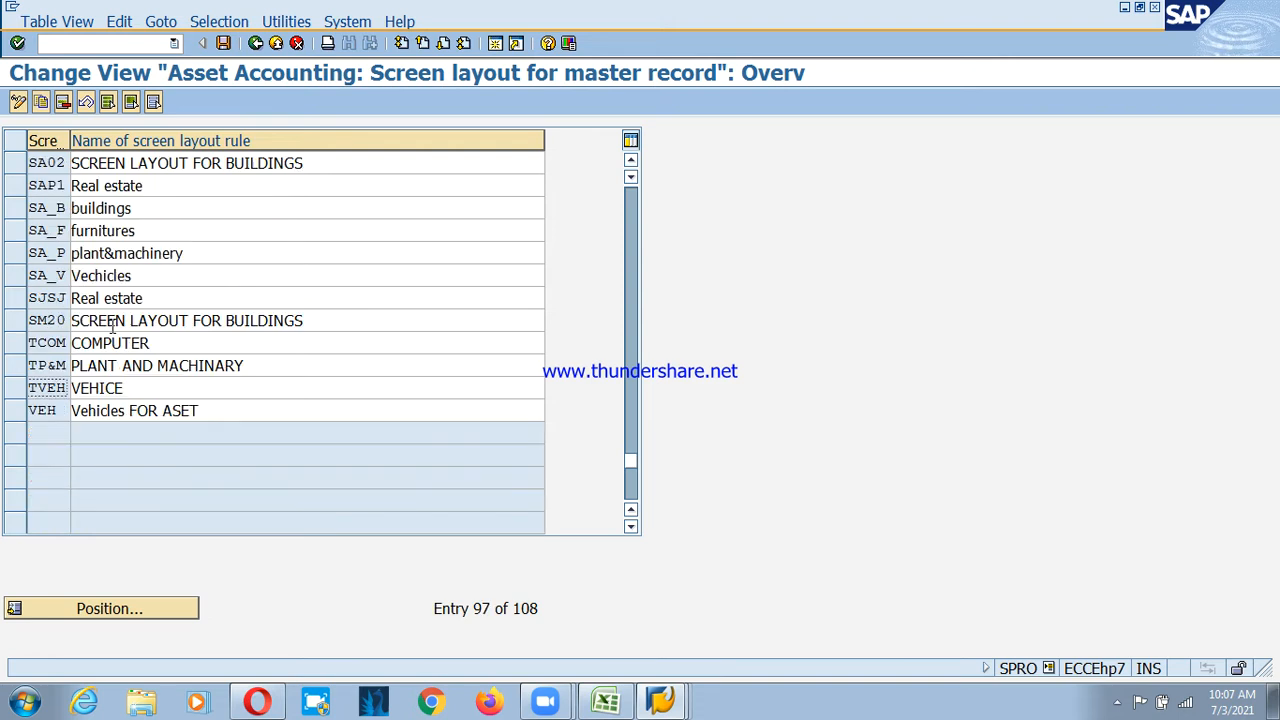
scroll(107, 320, up, 2)
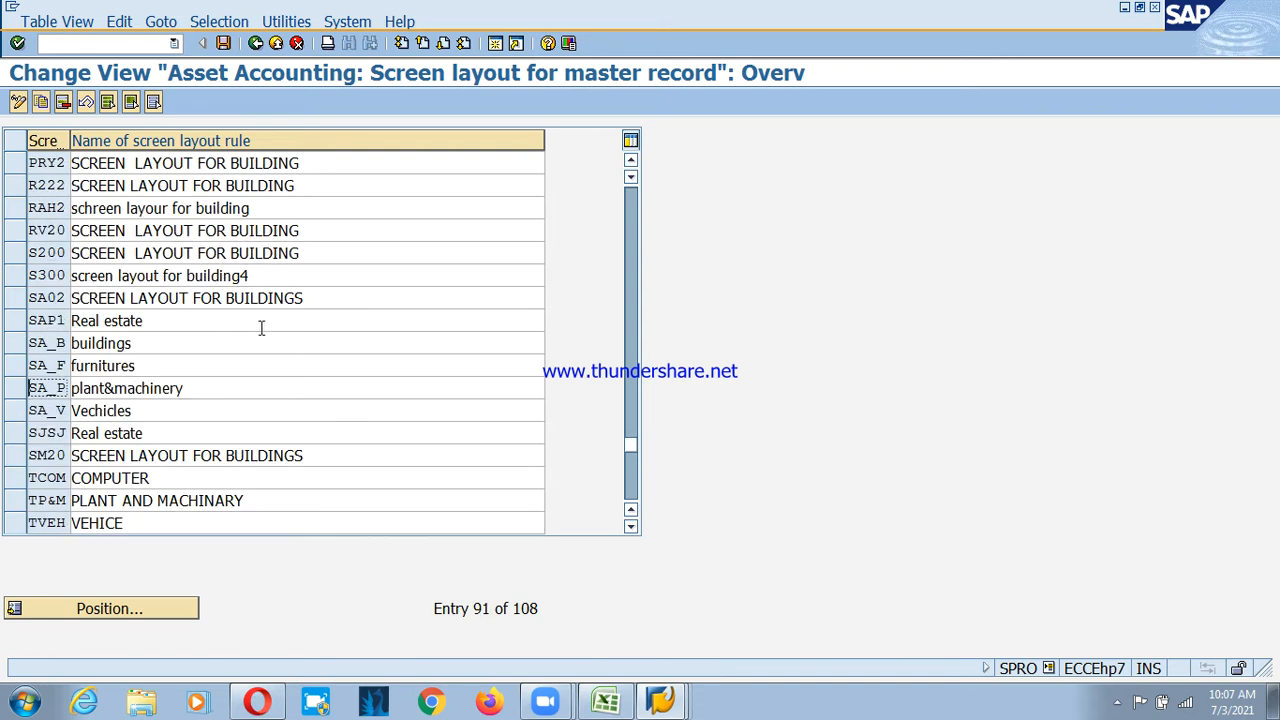
scroll(300, 340, up, 2)
scroll(328, 352, up, 2)
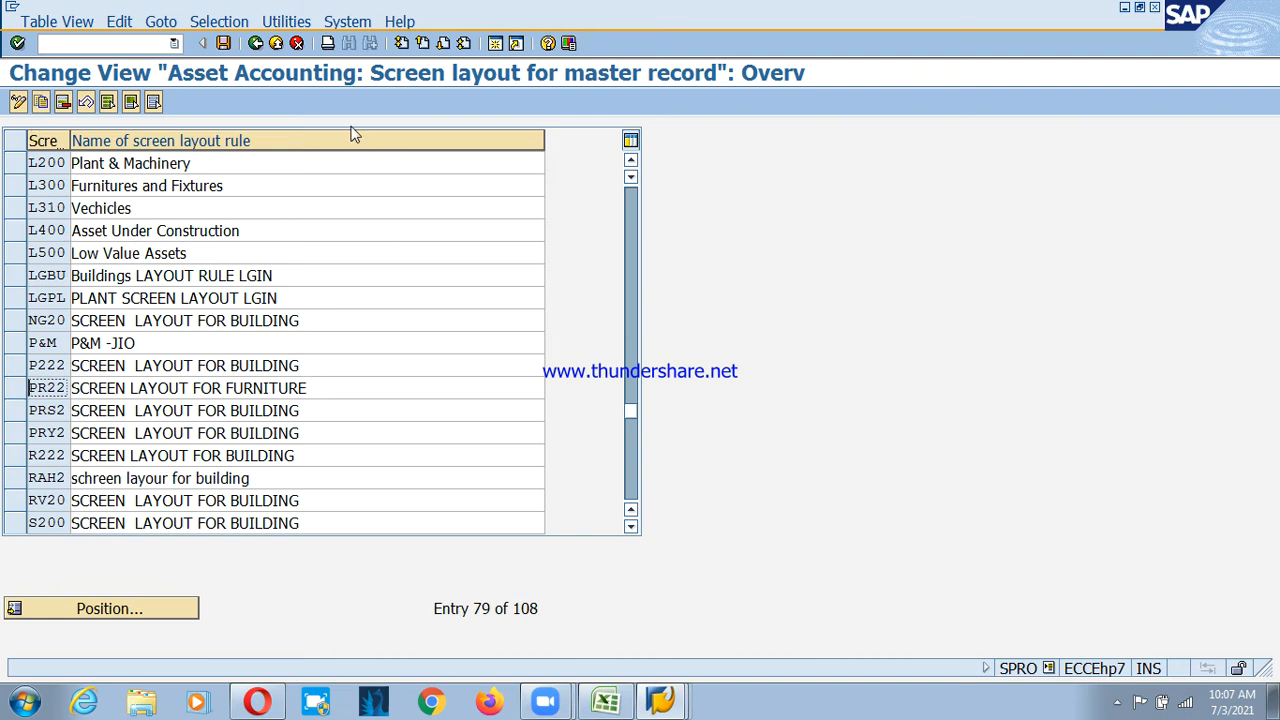
Open Define Number Range Interval for company code PSD in change mode and highlight asset number intervals 01 to 05 for review
click(256, 43)
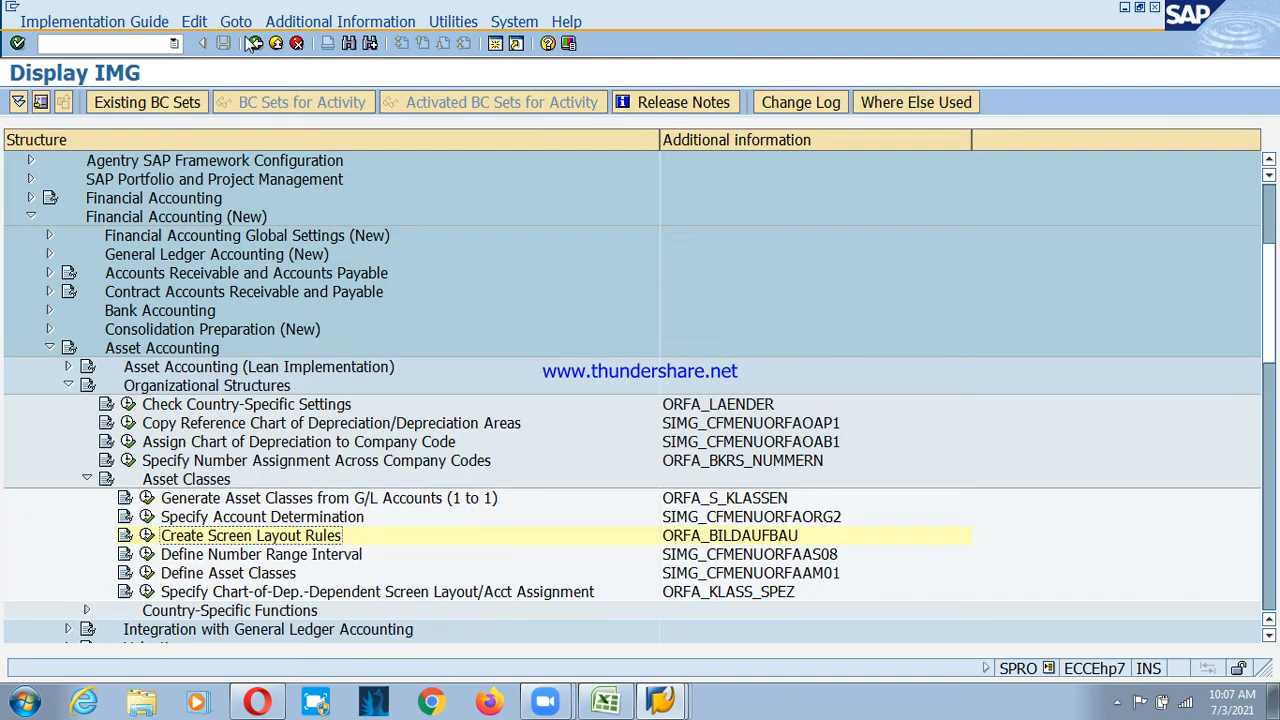
click(316, 557)
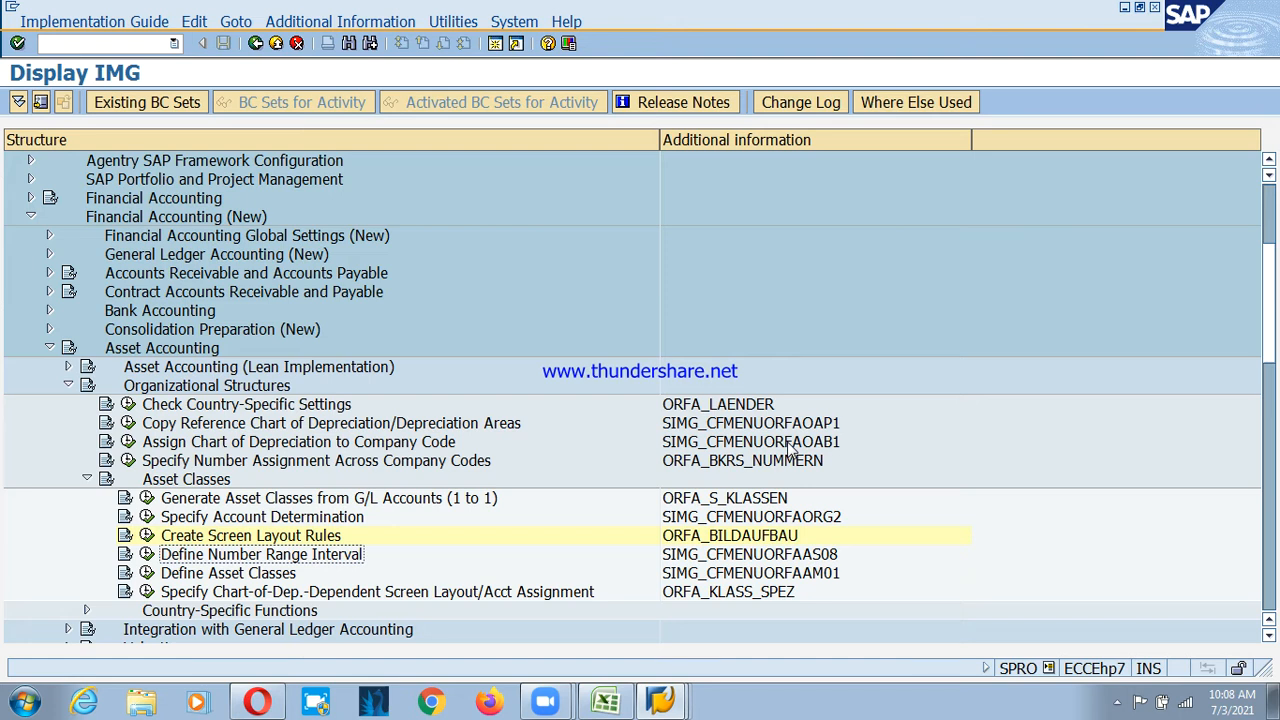
click(149, 556)
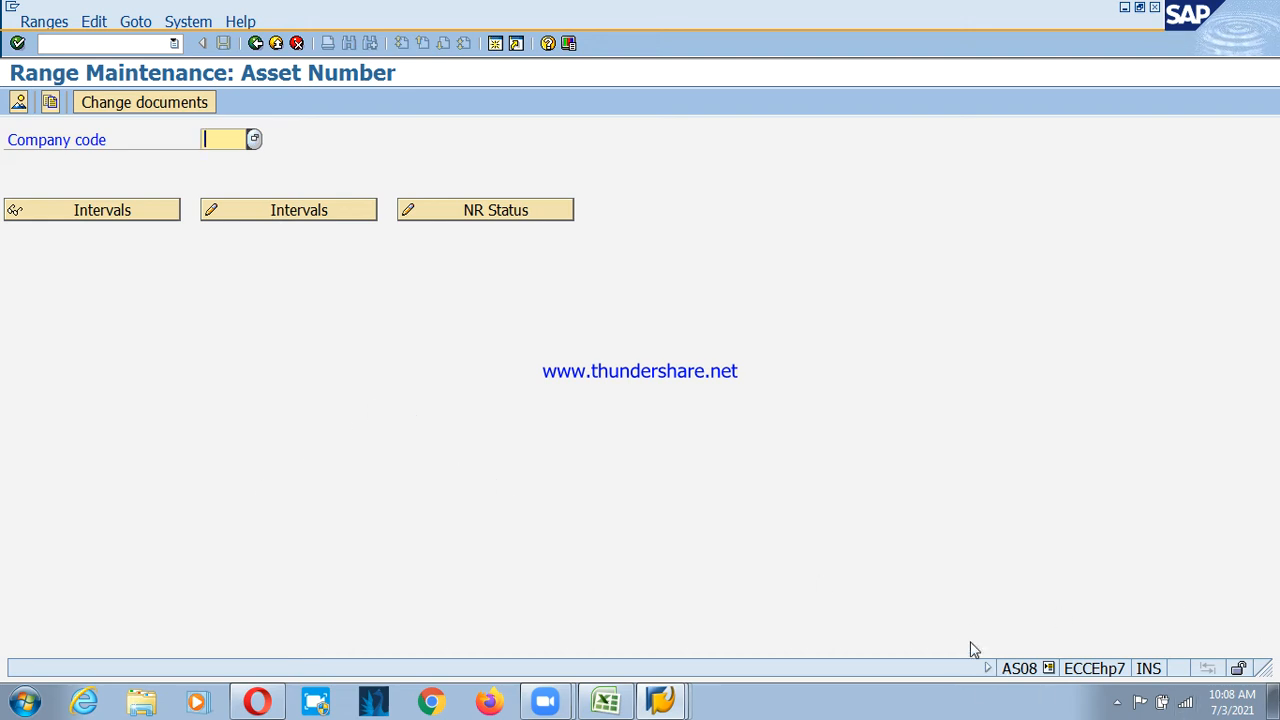
text(psd)
key(Return)
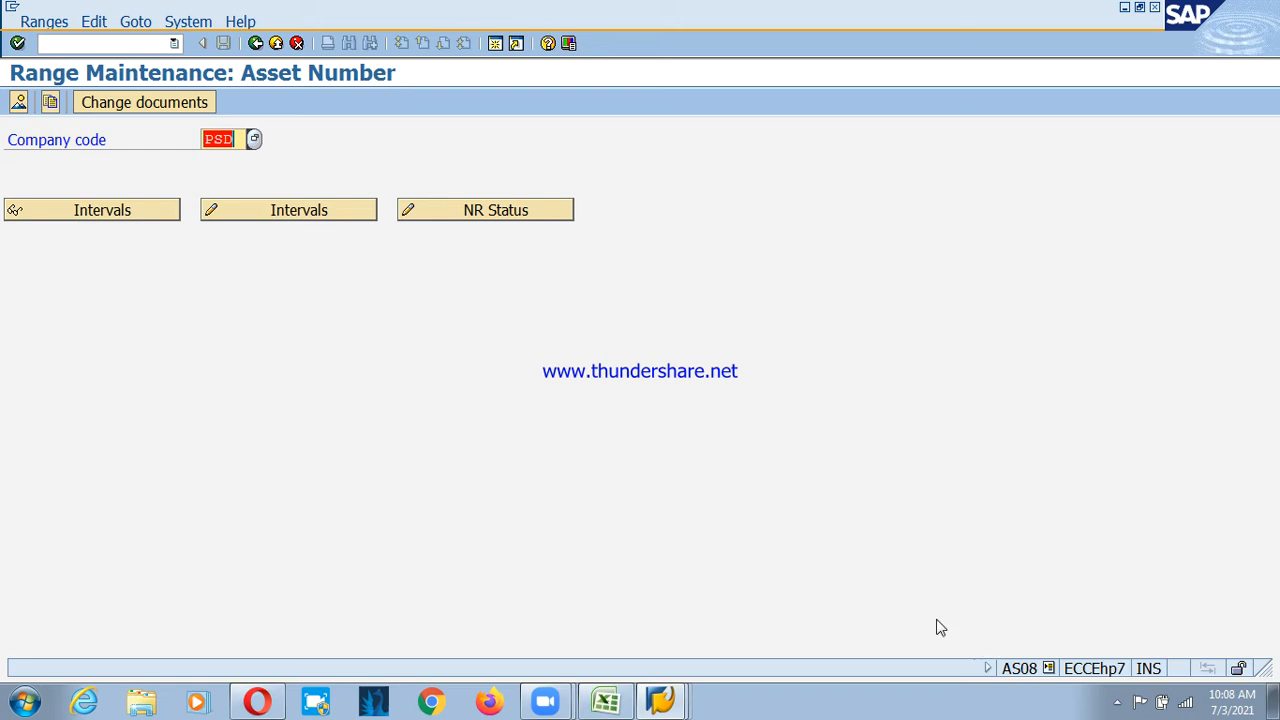
click(308, 216)
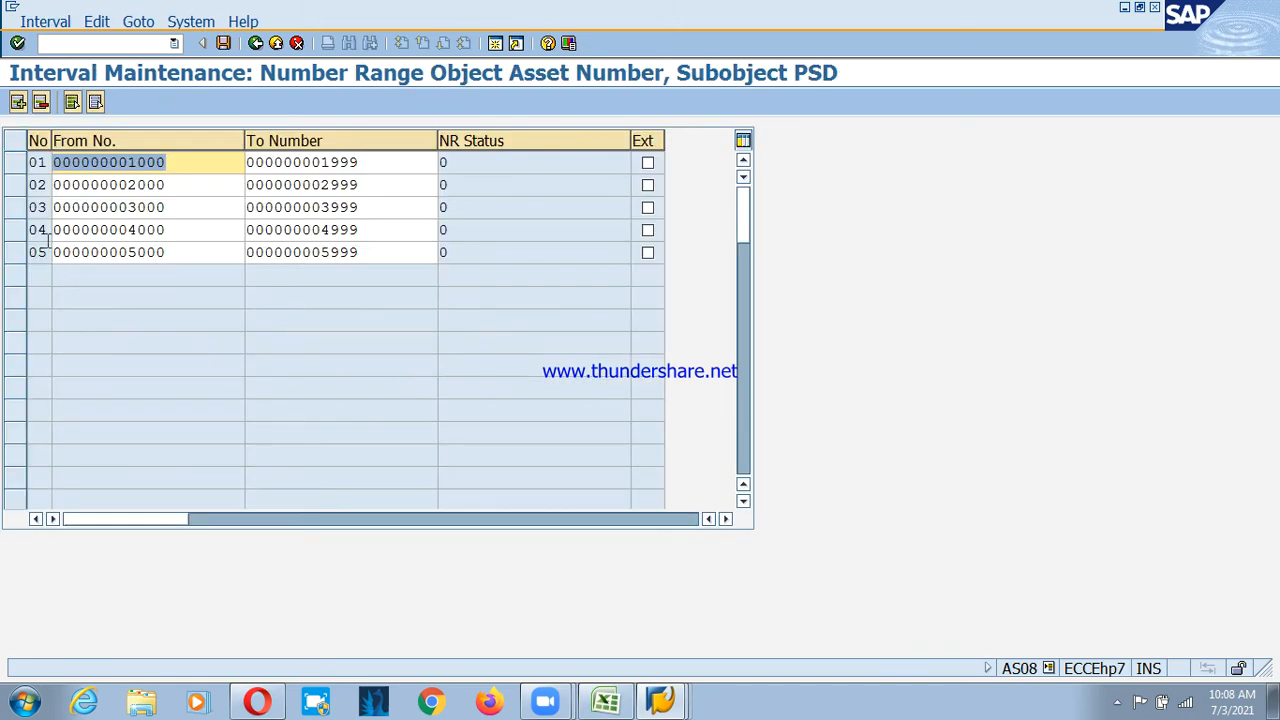
drag(14, 163, 128, 280)
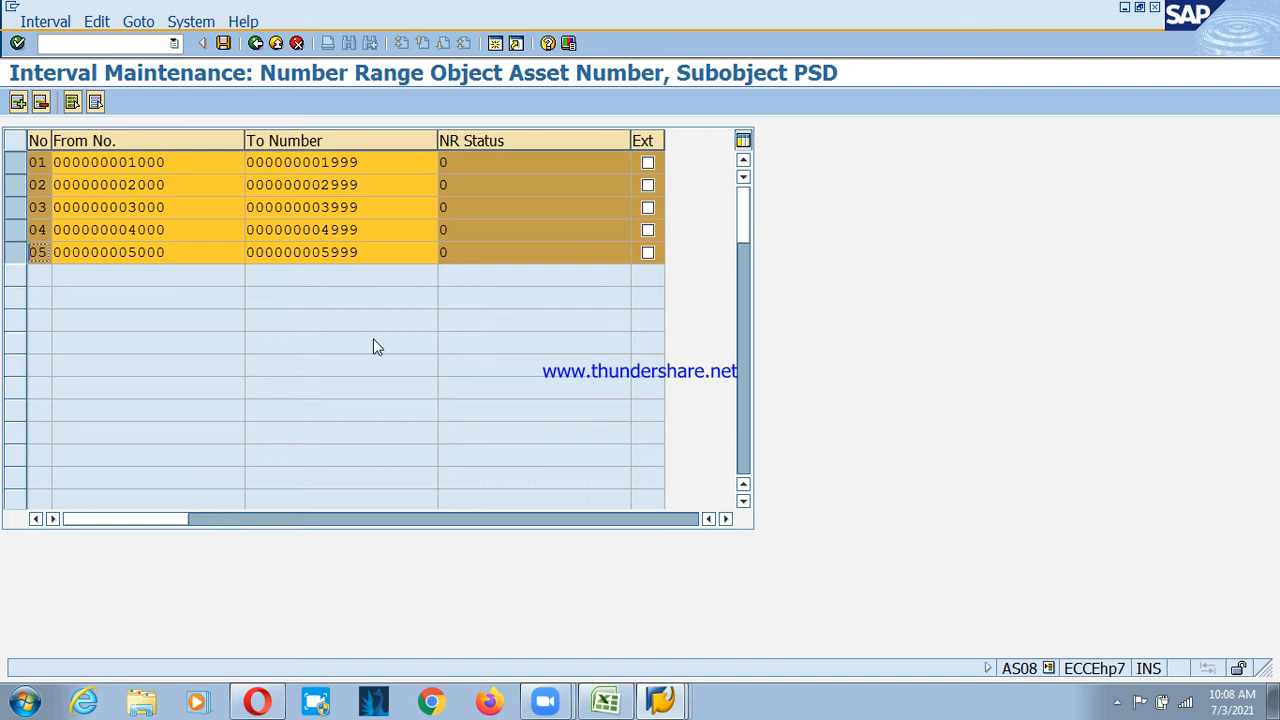
Leave asset number range maintenance and reopen the customizing implementation guide through SPRO
click(257, 44)
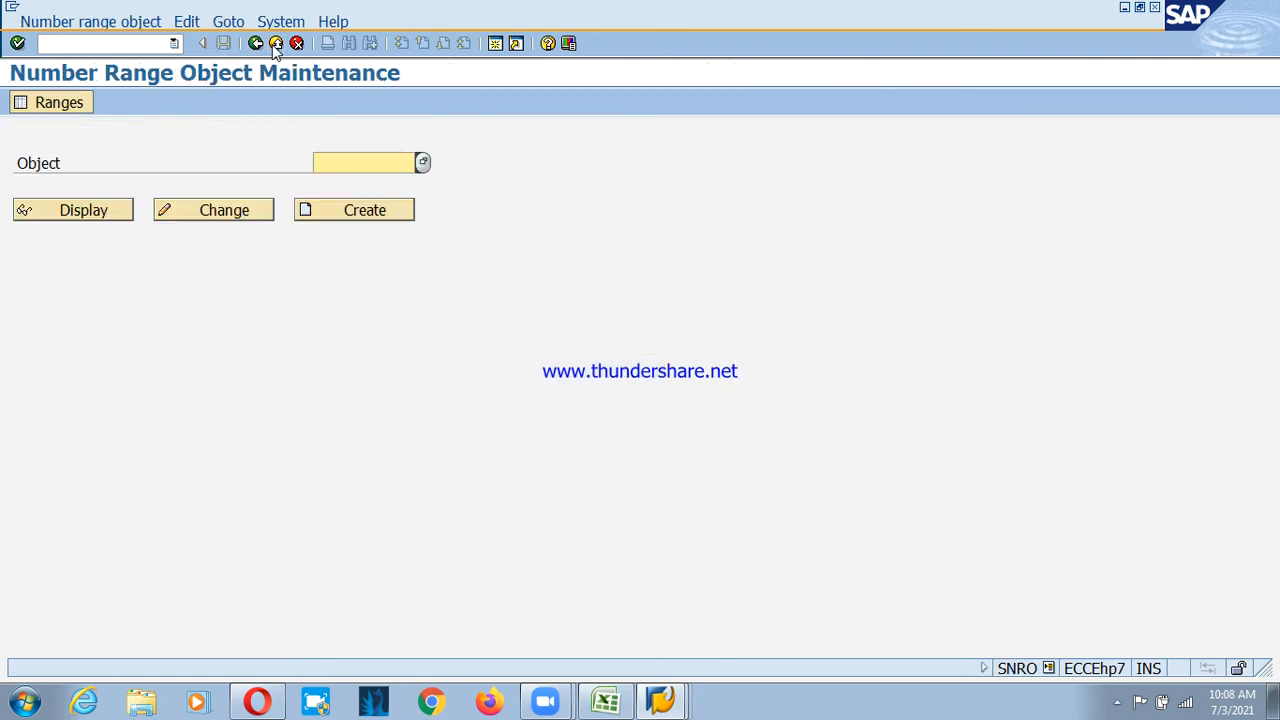
click(274, 46)
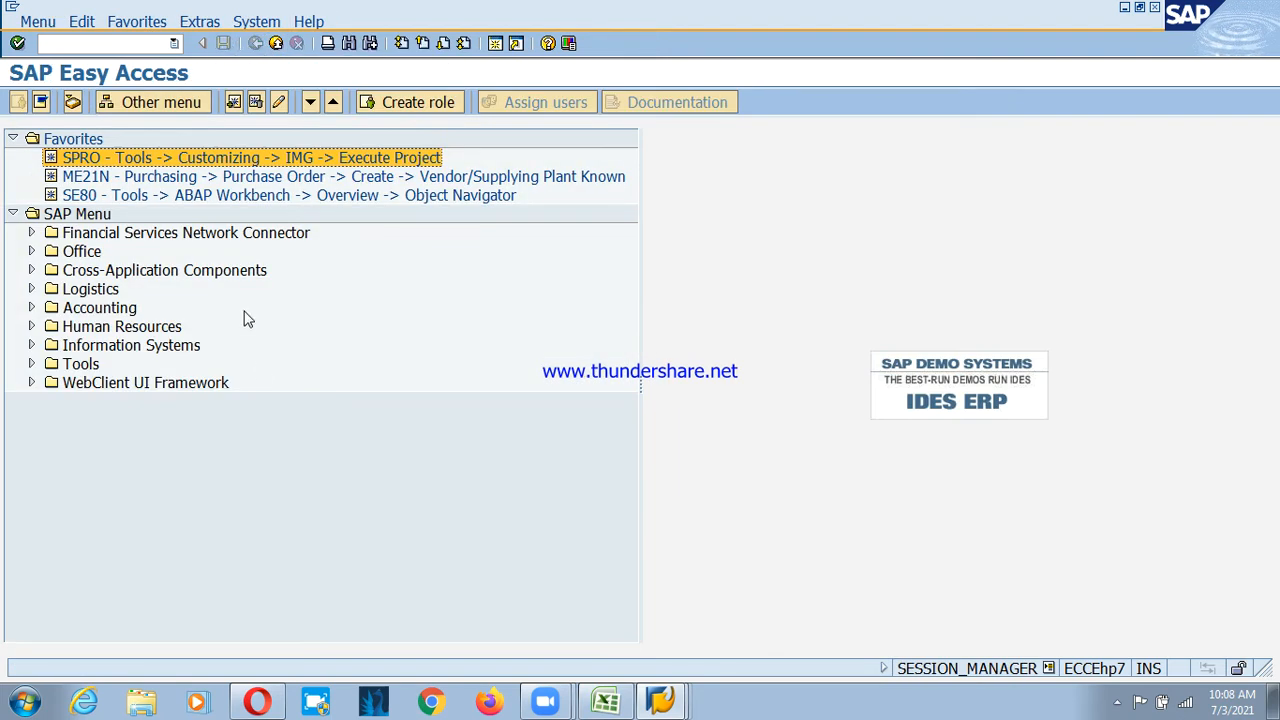
double_click(250, 160)
click(145, 104)
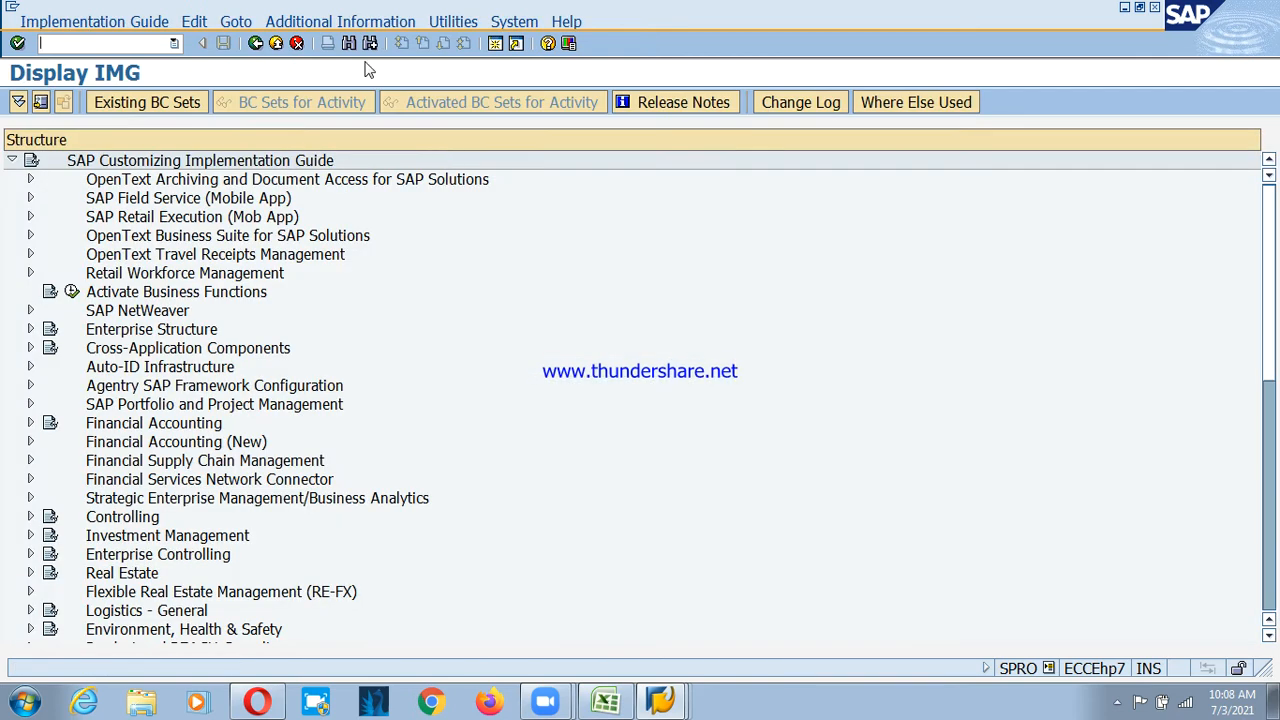
Show the IMG activity keys as additional information beside the customizing implementation guide structure
click(340, 22)
mouse_move(360, 45)
mouse_move(684, 58)
click(743, 82)
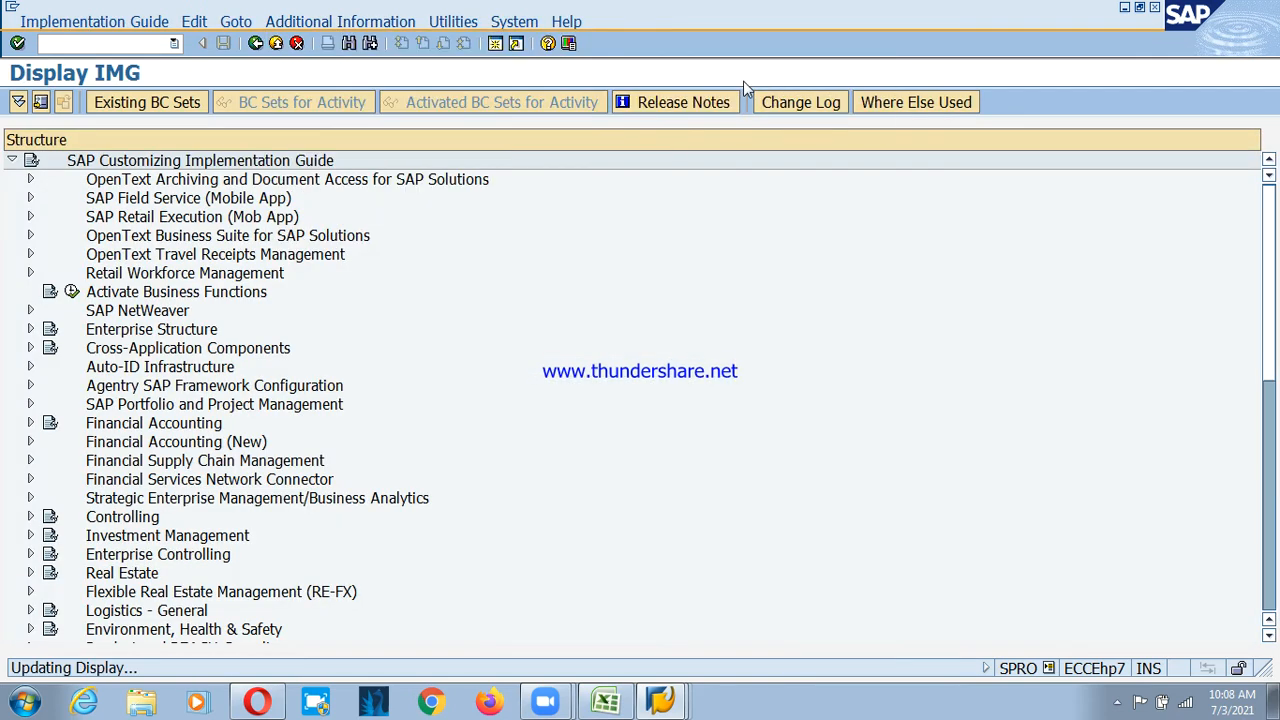
drag(829, 148, 895, 148)
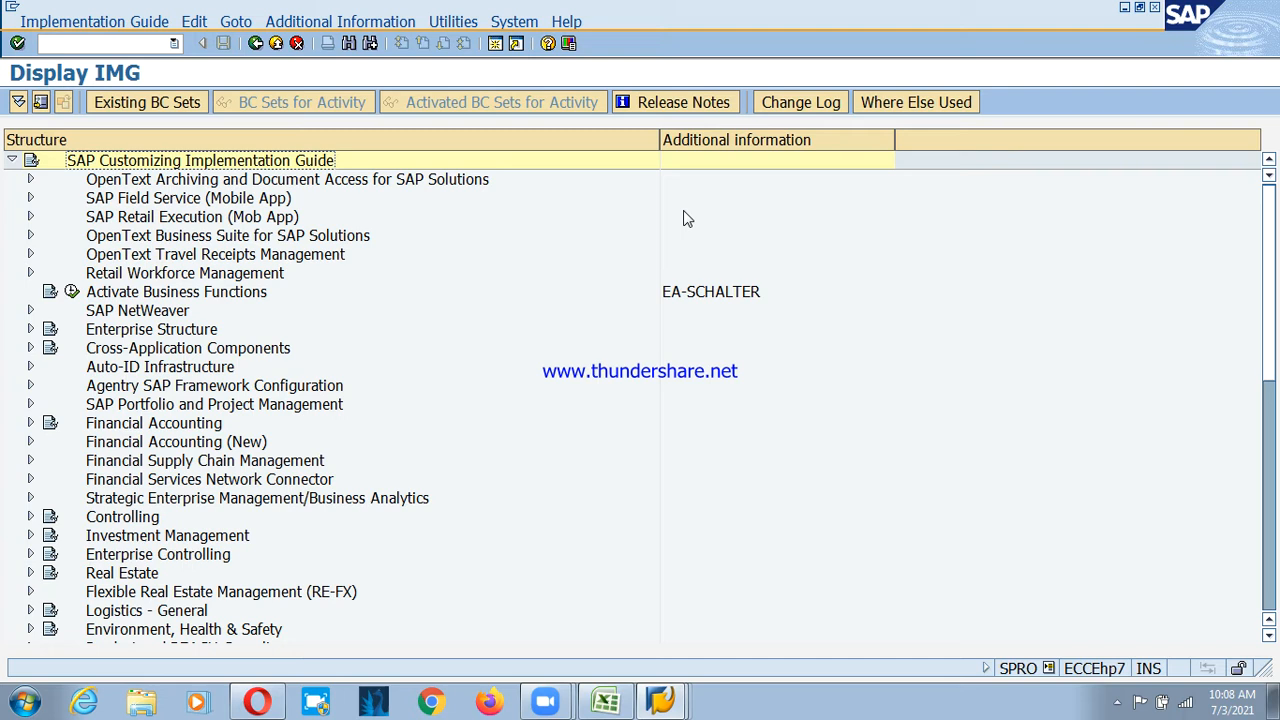
Expand Financial Accounting (New), Asset Accounting, Organizational Structures and Asset Classes in the implementation guide
click(170, 442)
click(30, 441)
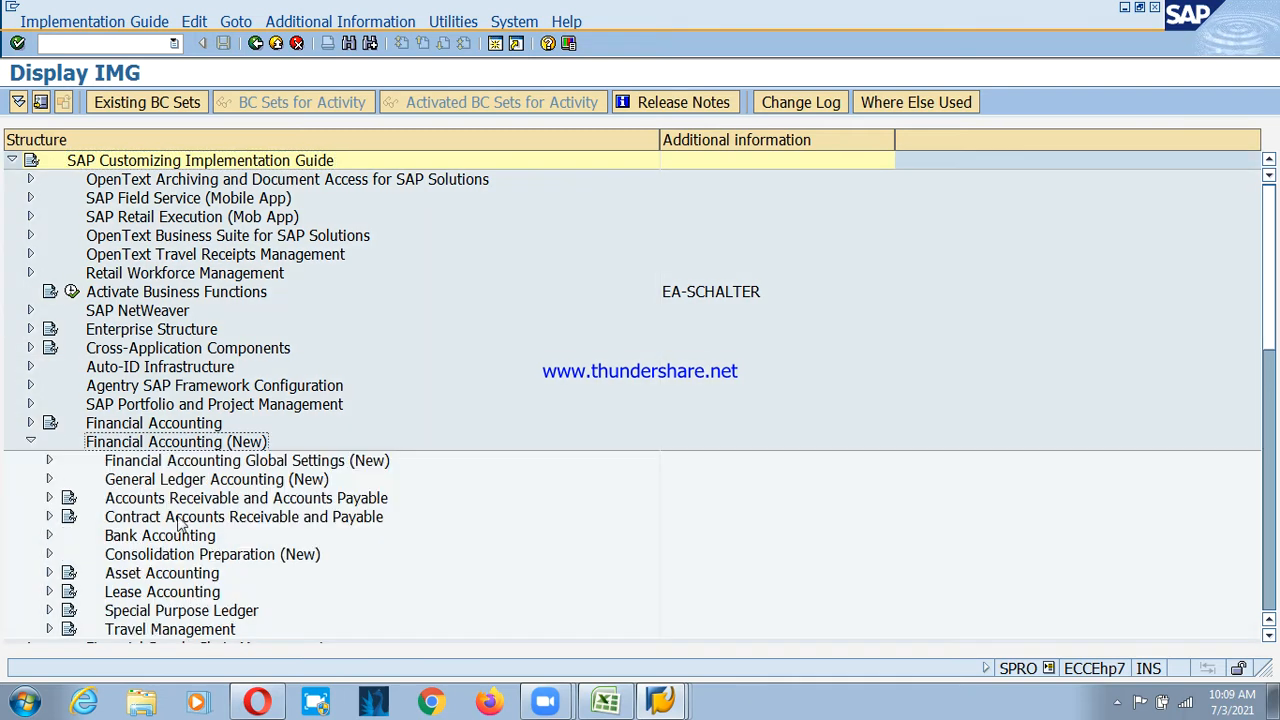
click(148, 579)
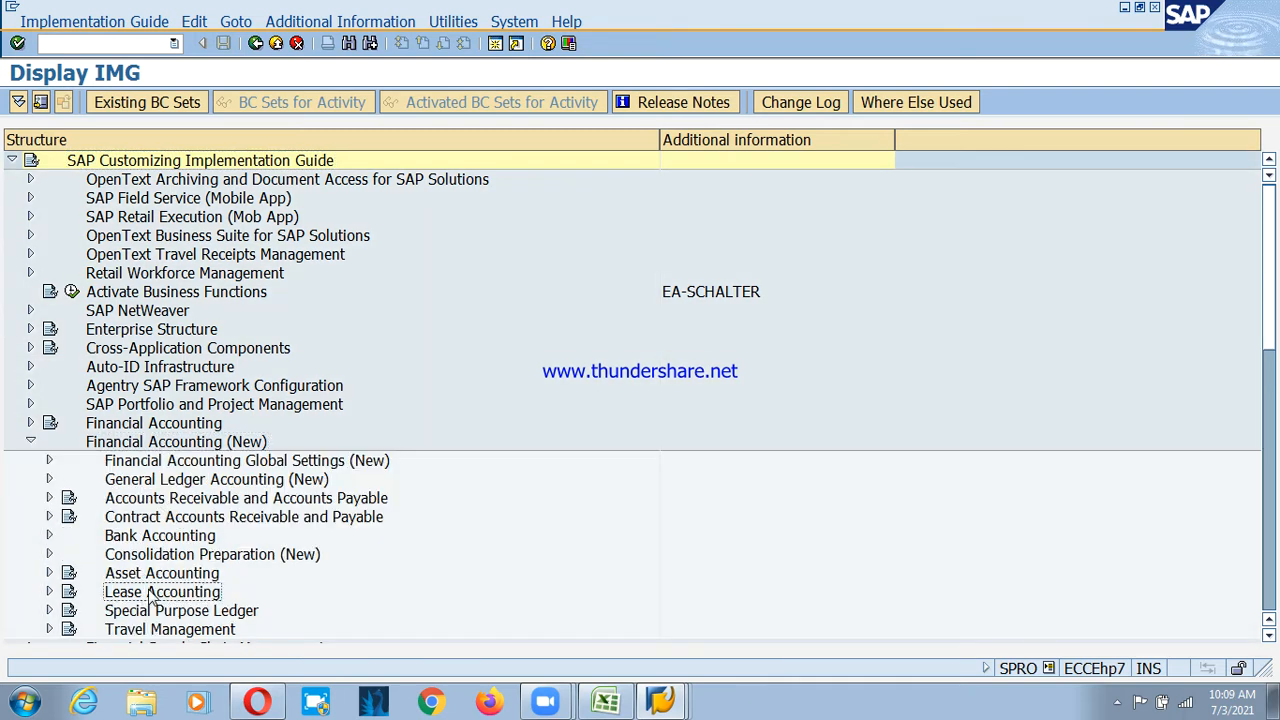
click(49, 574)
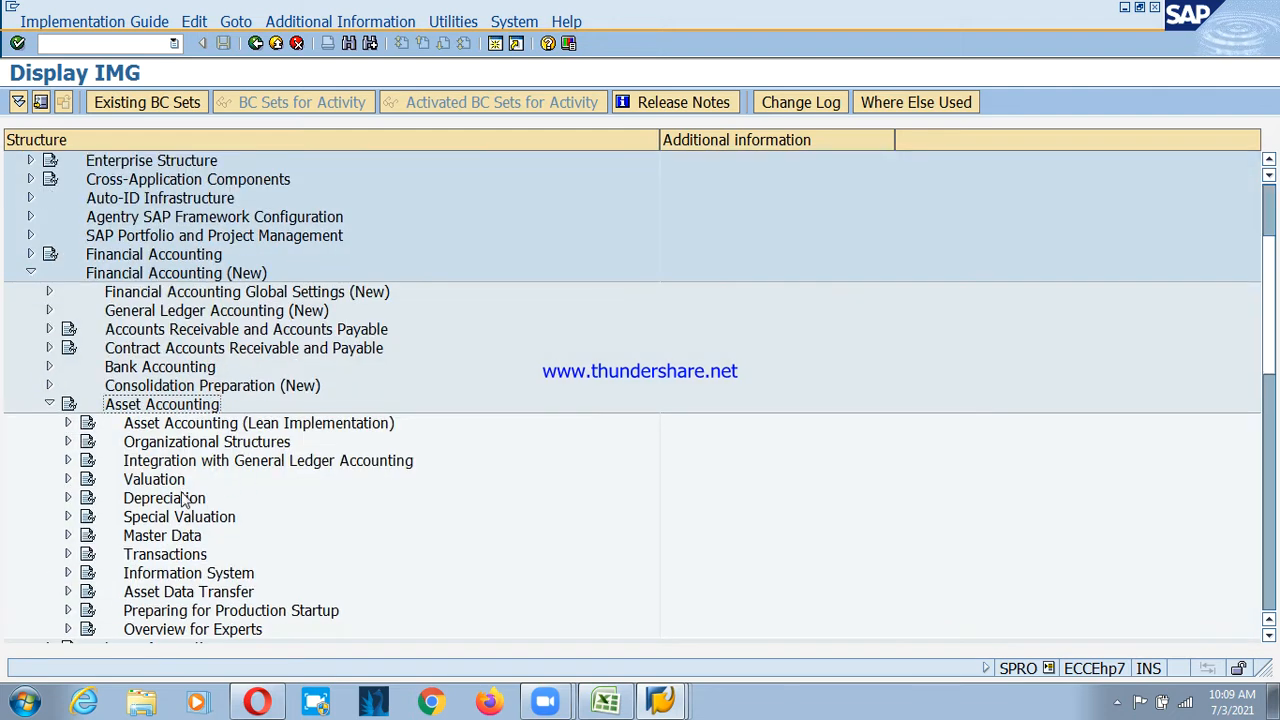
click(118, 443)
click(68, 442)
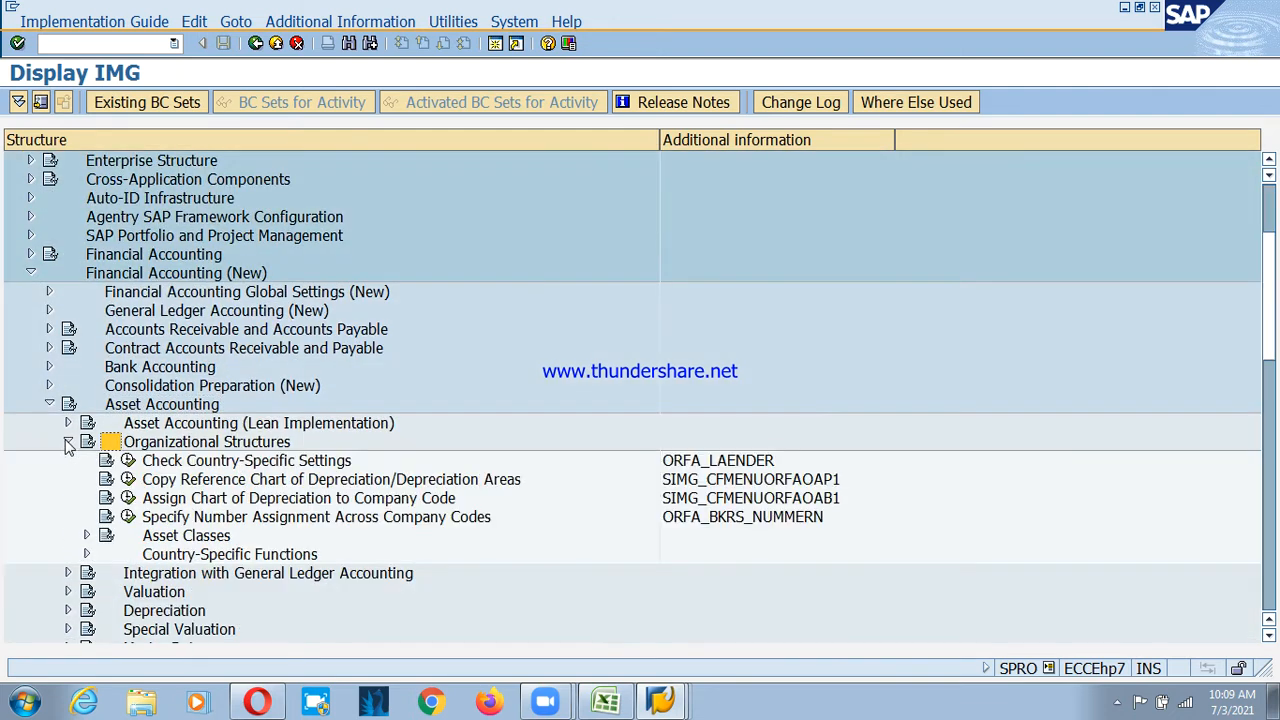
click(184, 536)
click(86, 536)
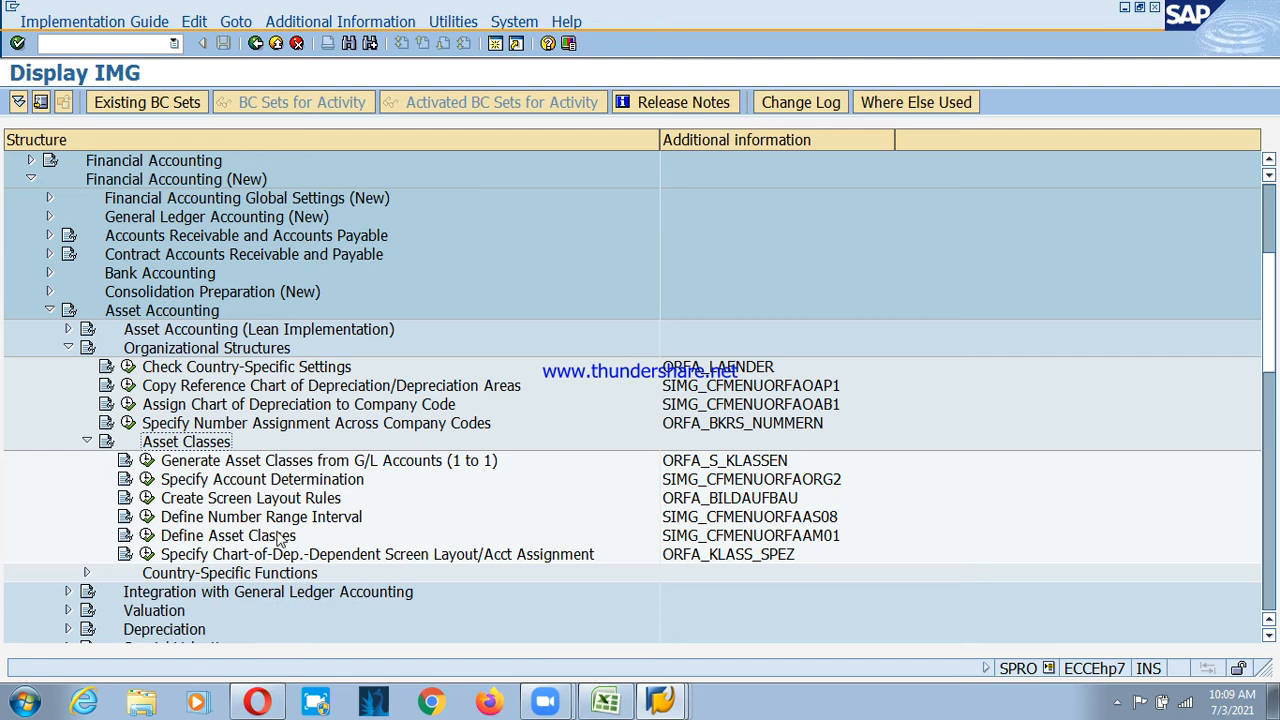
Open Define Asset Classes and position the asset class list at entry PS01
click(247, 539)
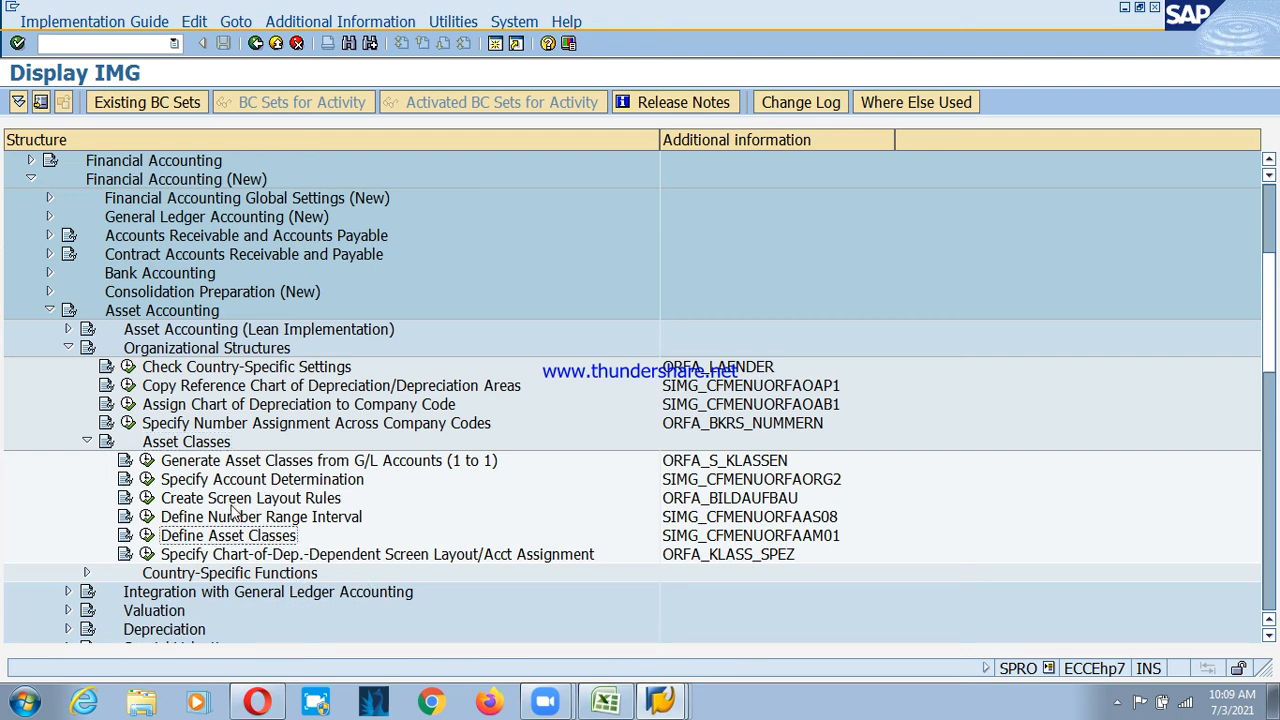
click(147, 536)
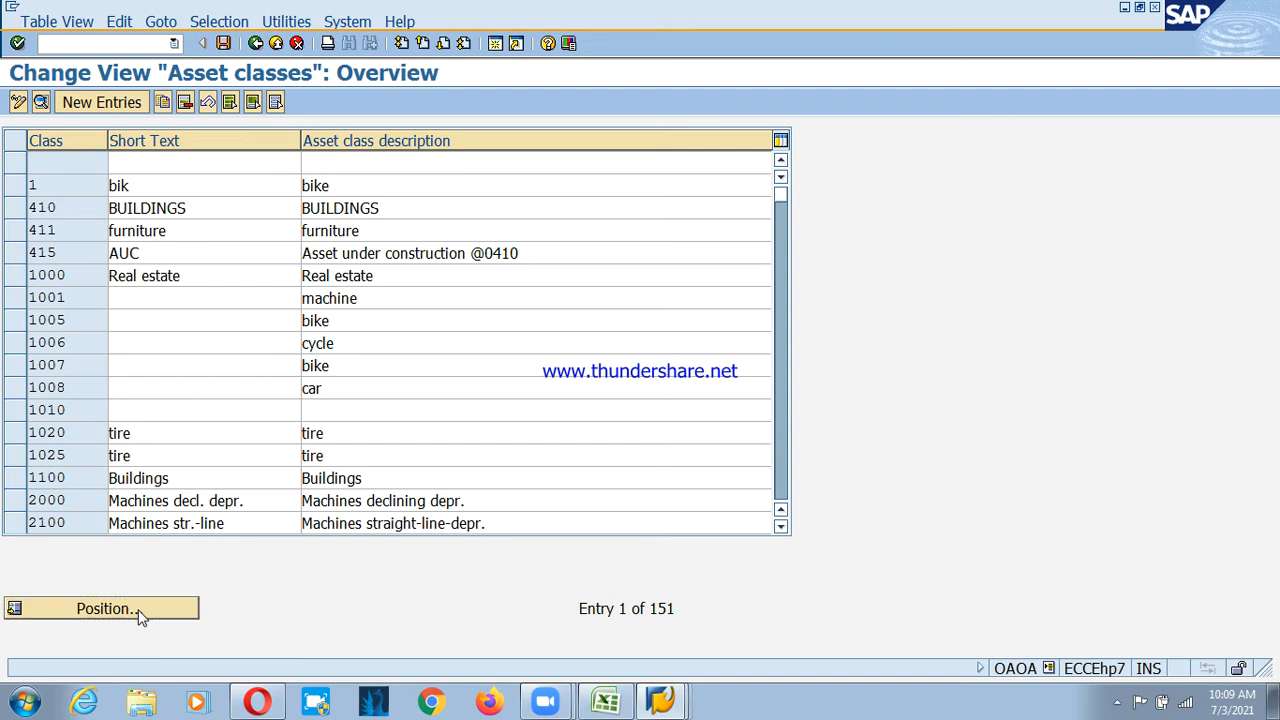
click(140, 611)
text(os)
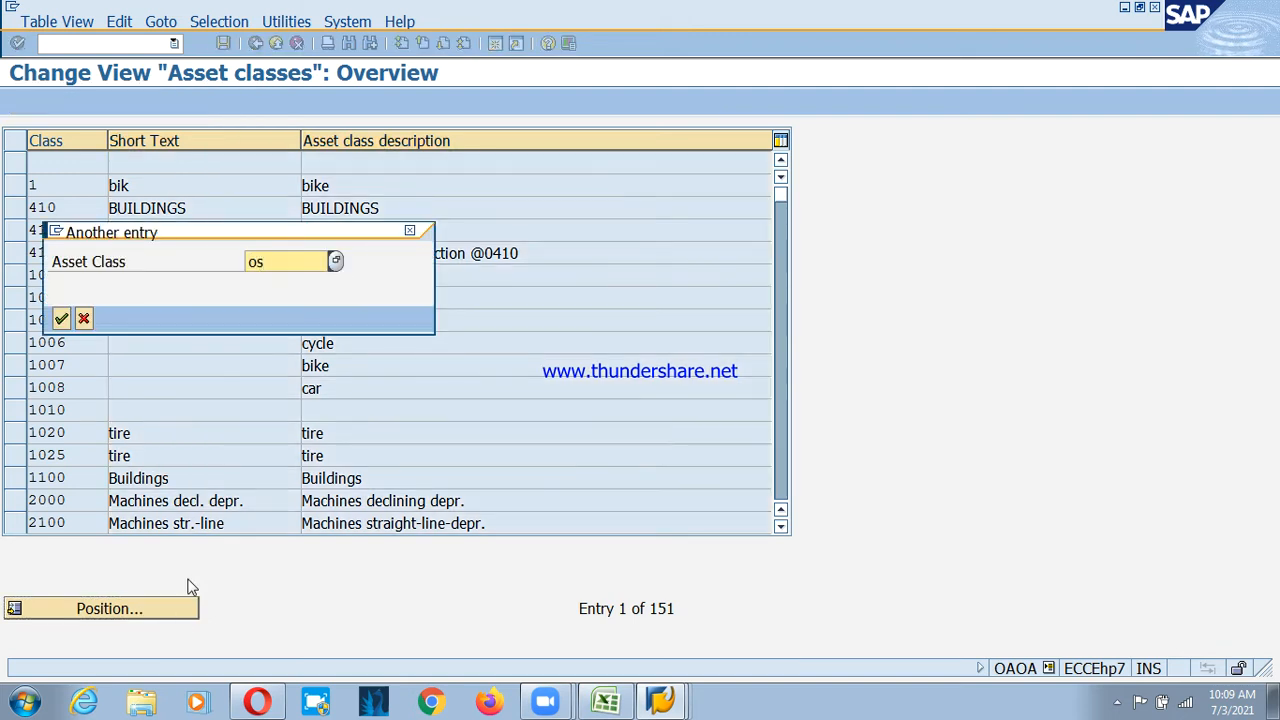
key(BackSpace)
key(BackSpace)
text(ps01)
key(Return)
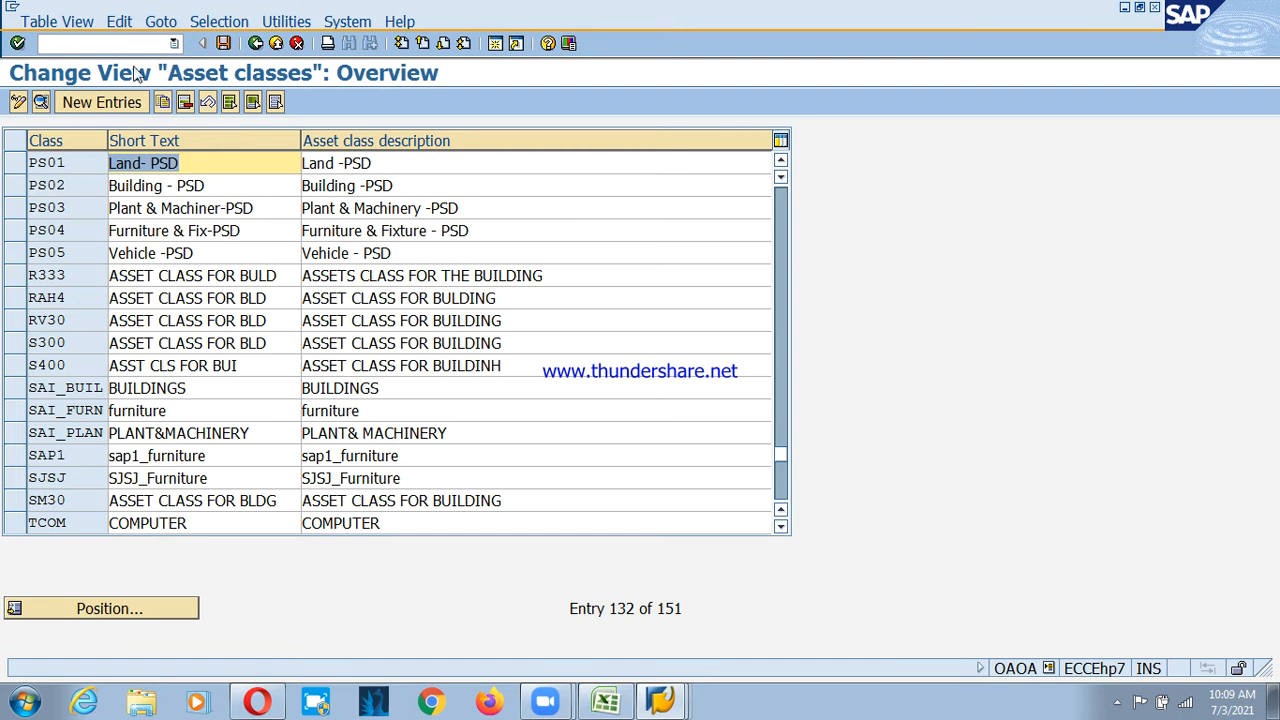
Open the details of asset class PS01 Land -PSD and mark the asset class as blocked
double_click(75, 167)
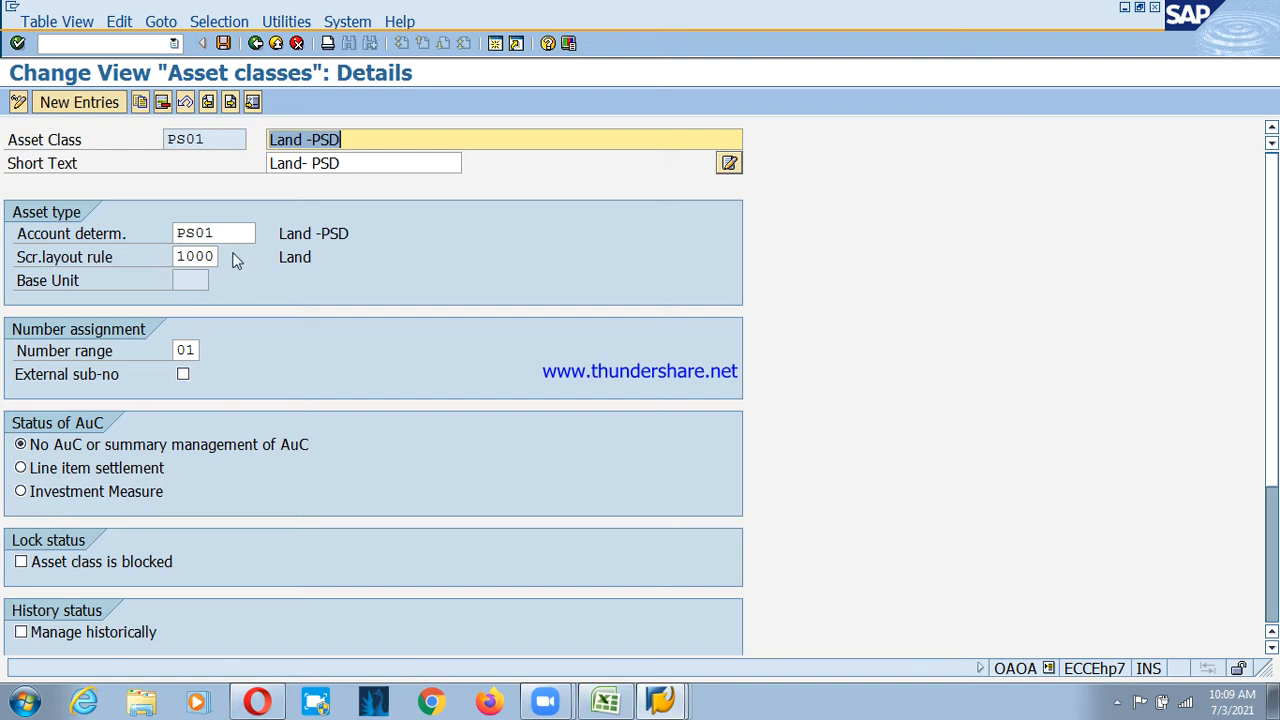
click(212, 257)
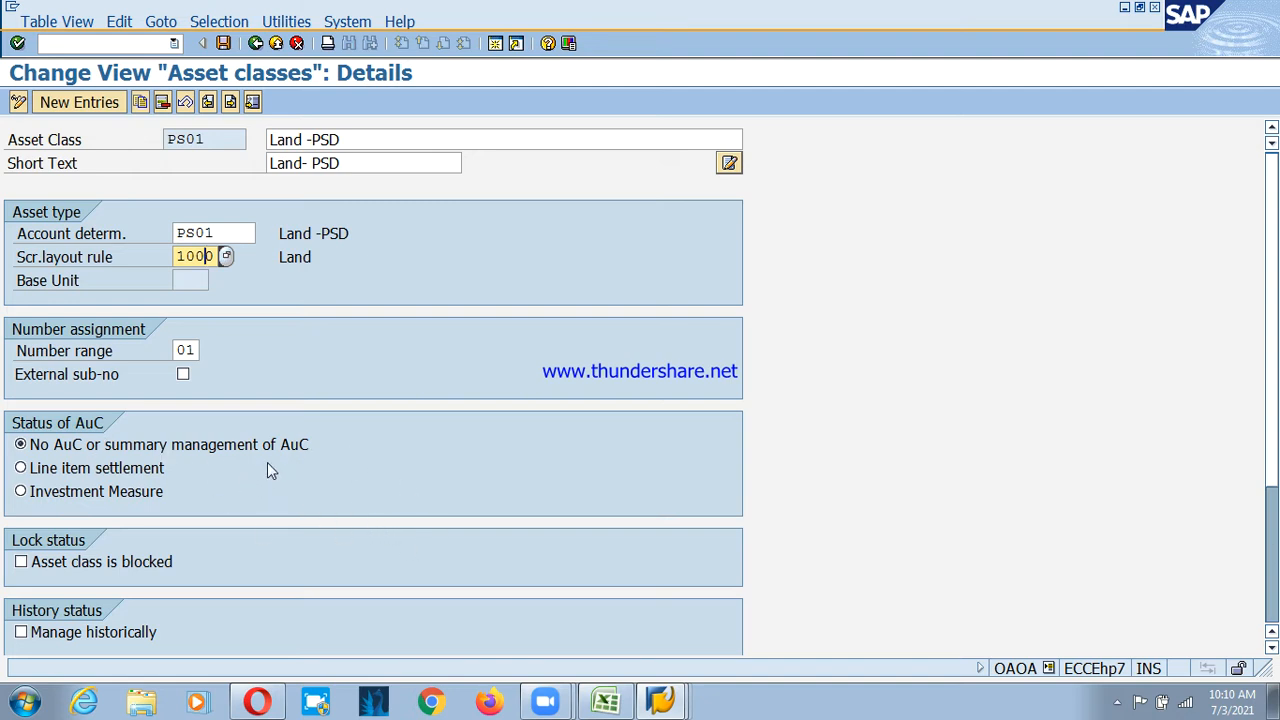
click(21, 562)
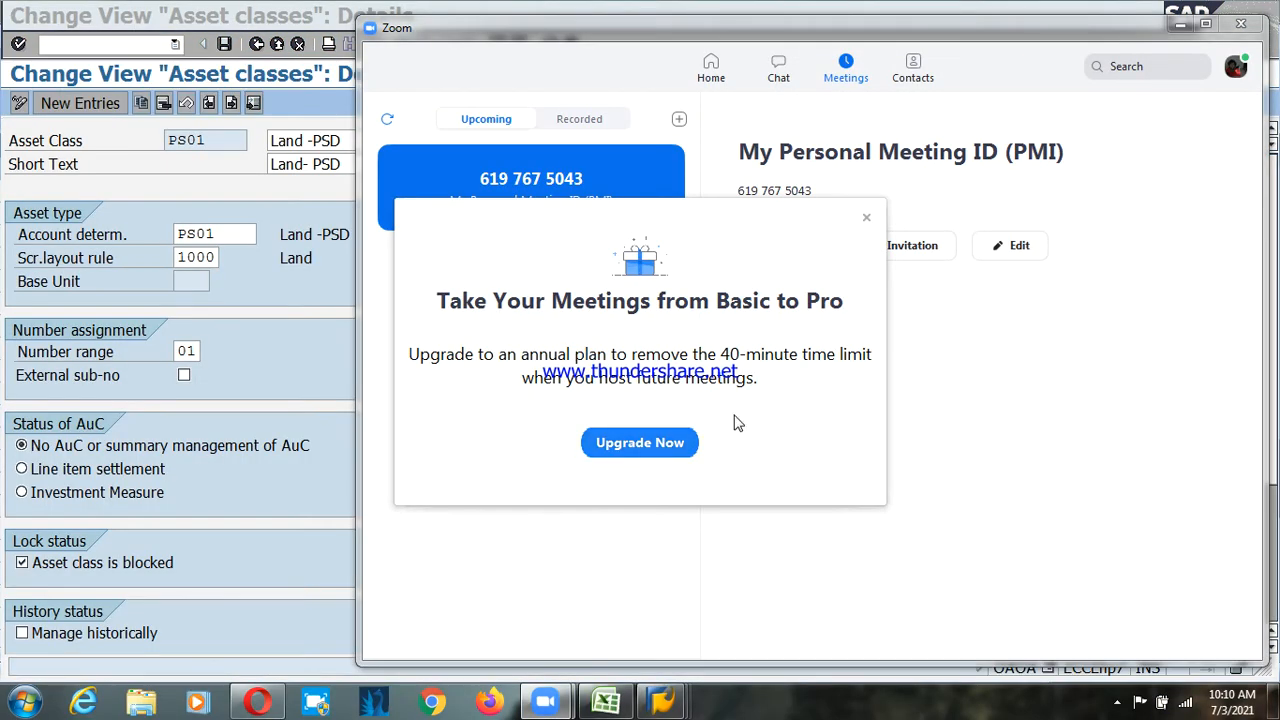
In Zoom, dismiss the upgrade offer, start the personal meeting with computer audio and share the screen
click(866, 217)
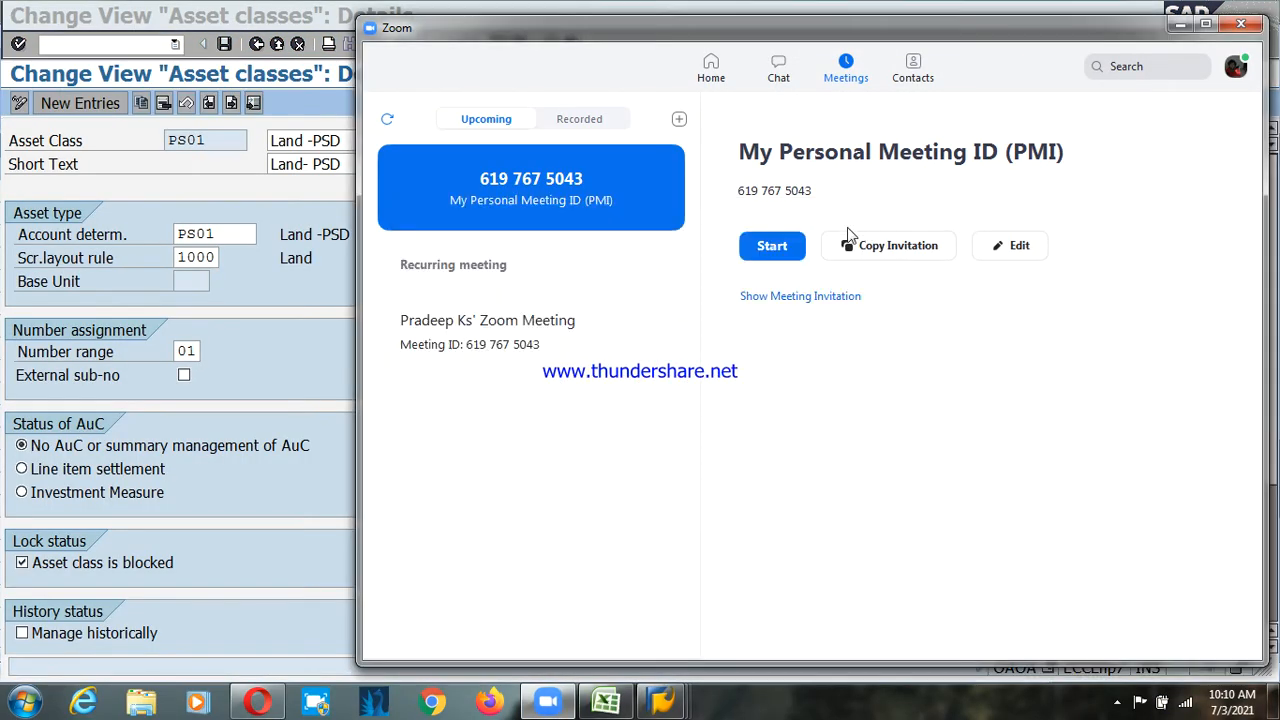
click(768, 248)
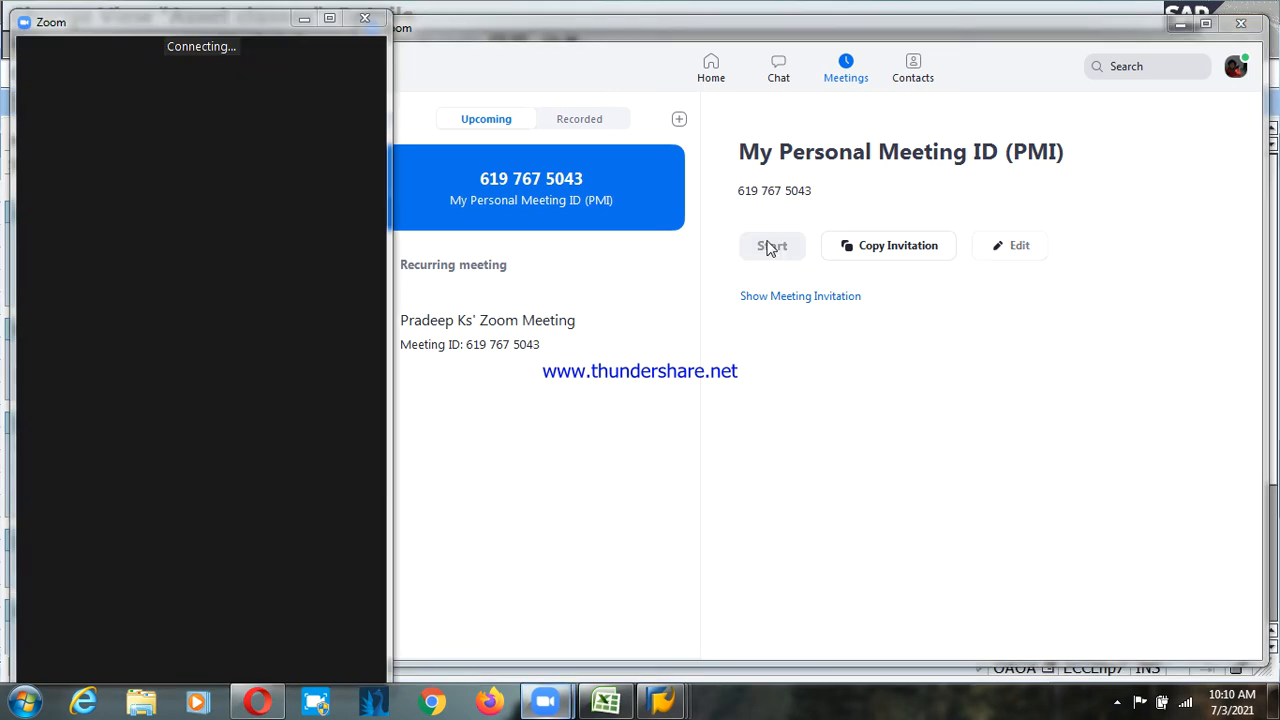
click(1180, 23)
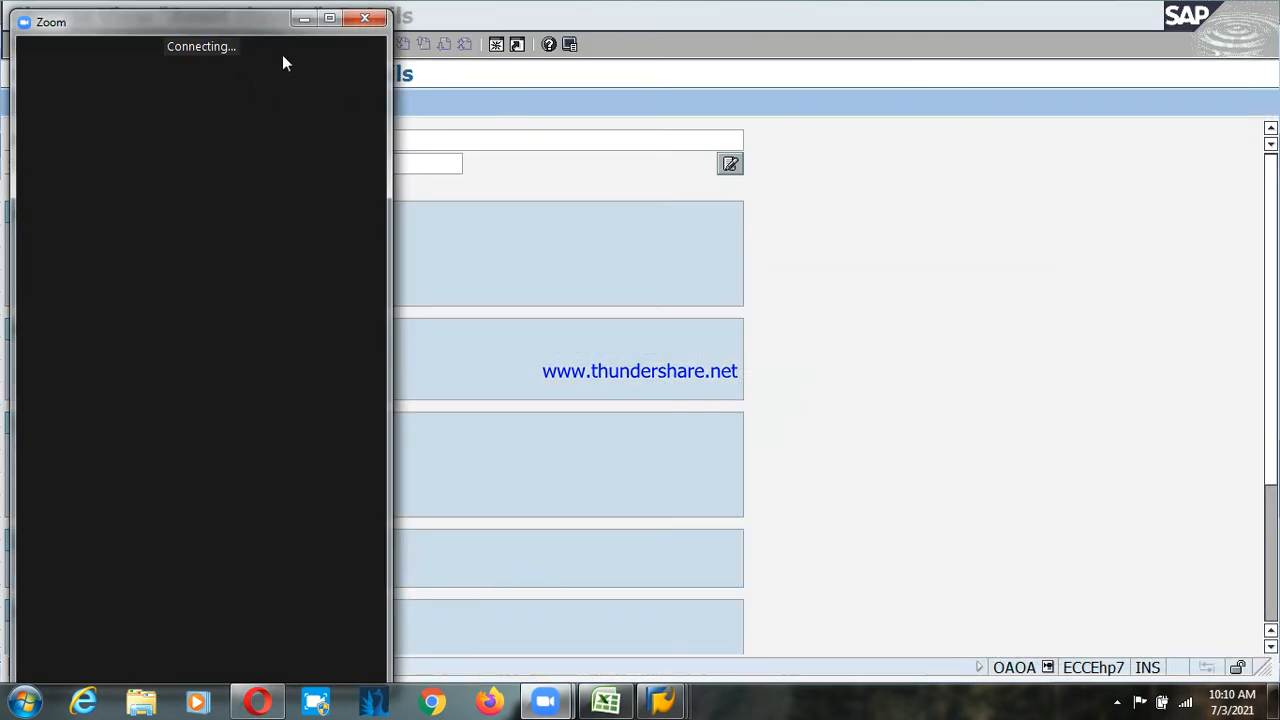
click(329, 19)
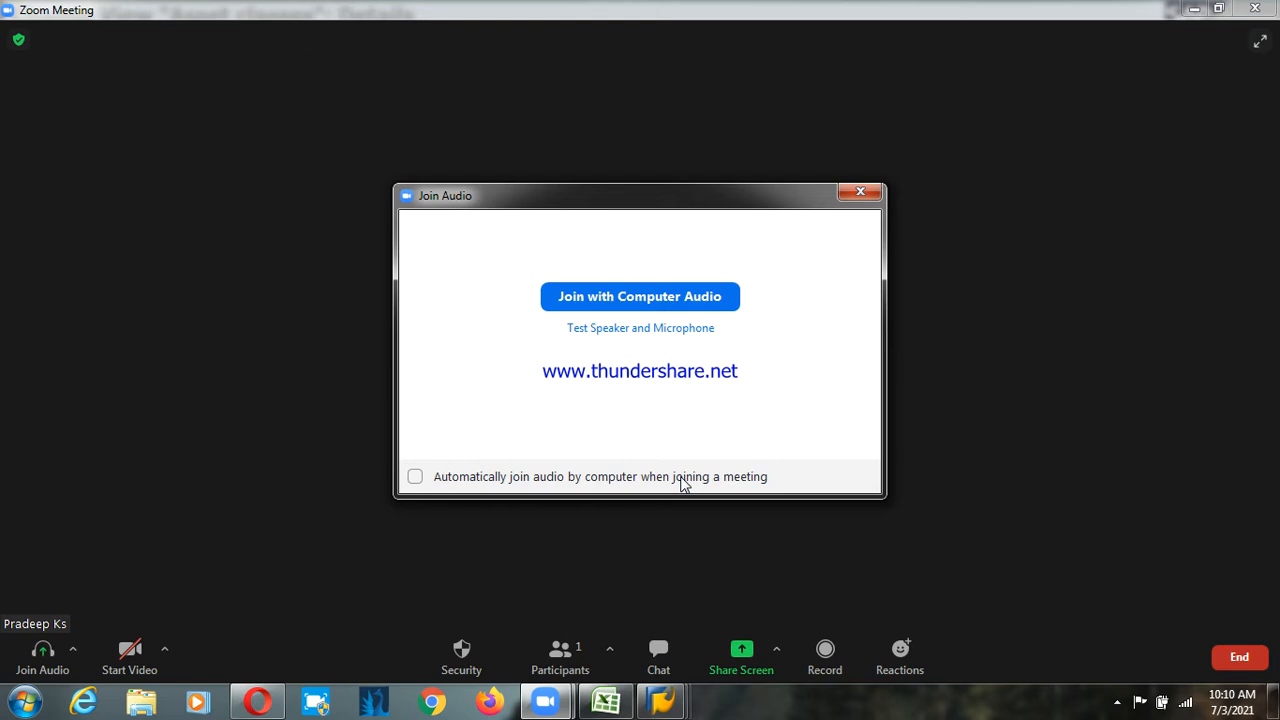
click(686, 298)
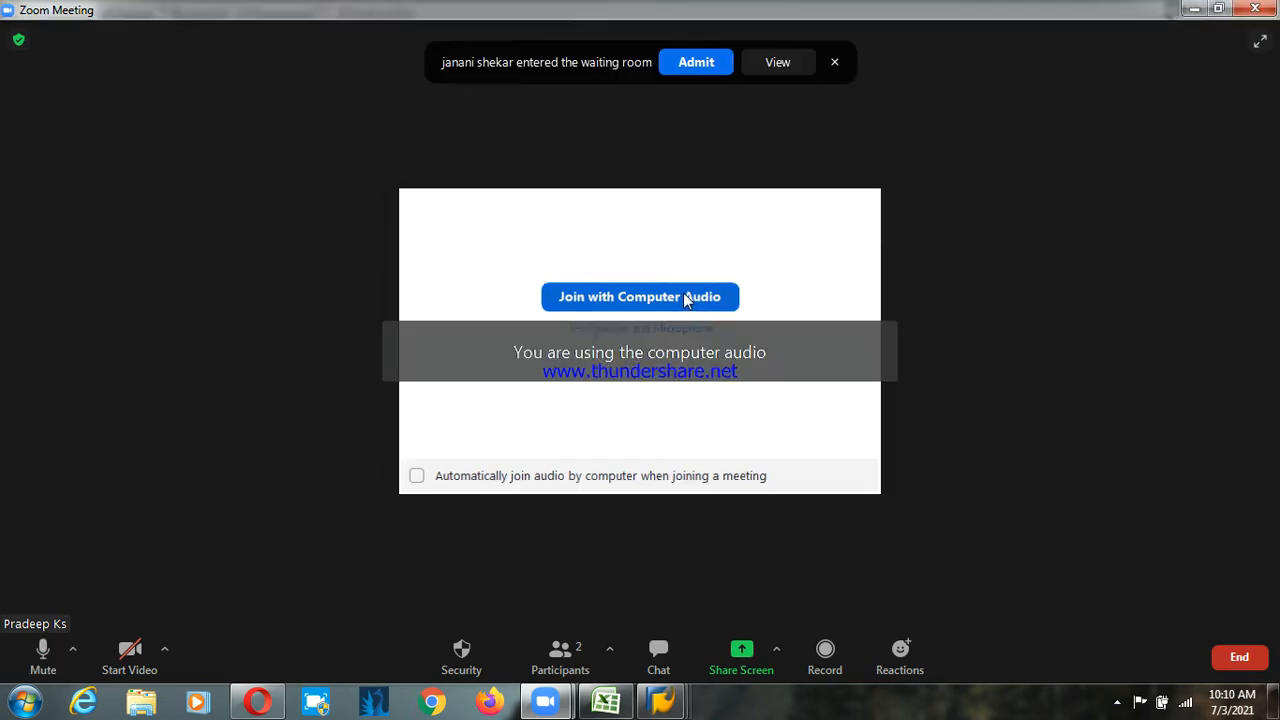
click(748, 658)
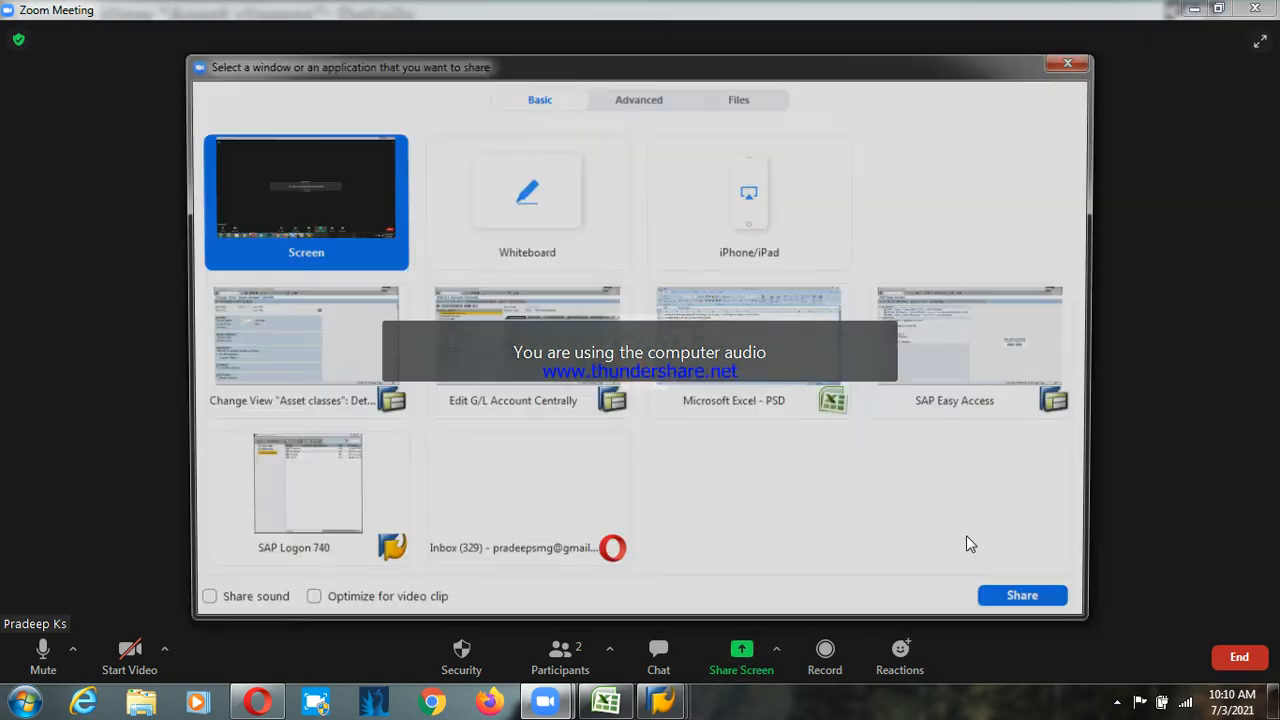
click(1020, 600)
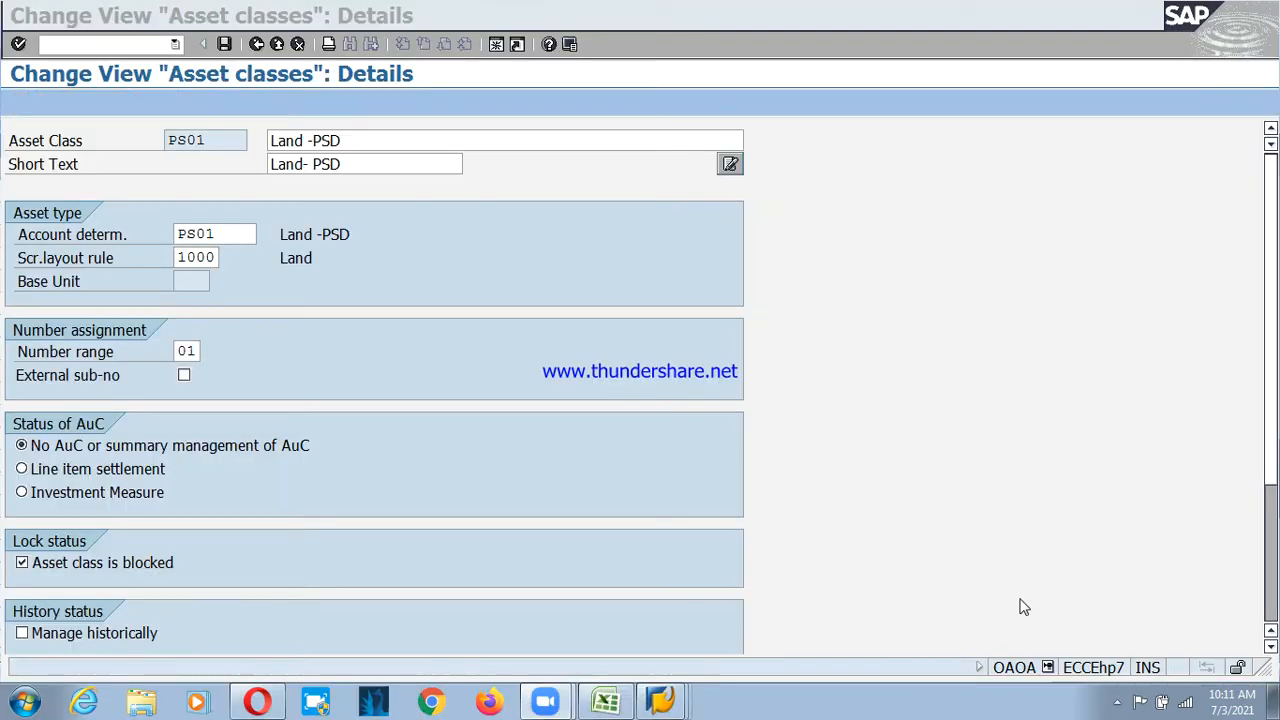
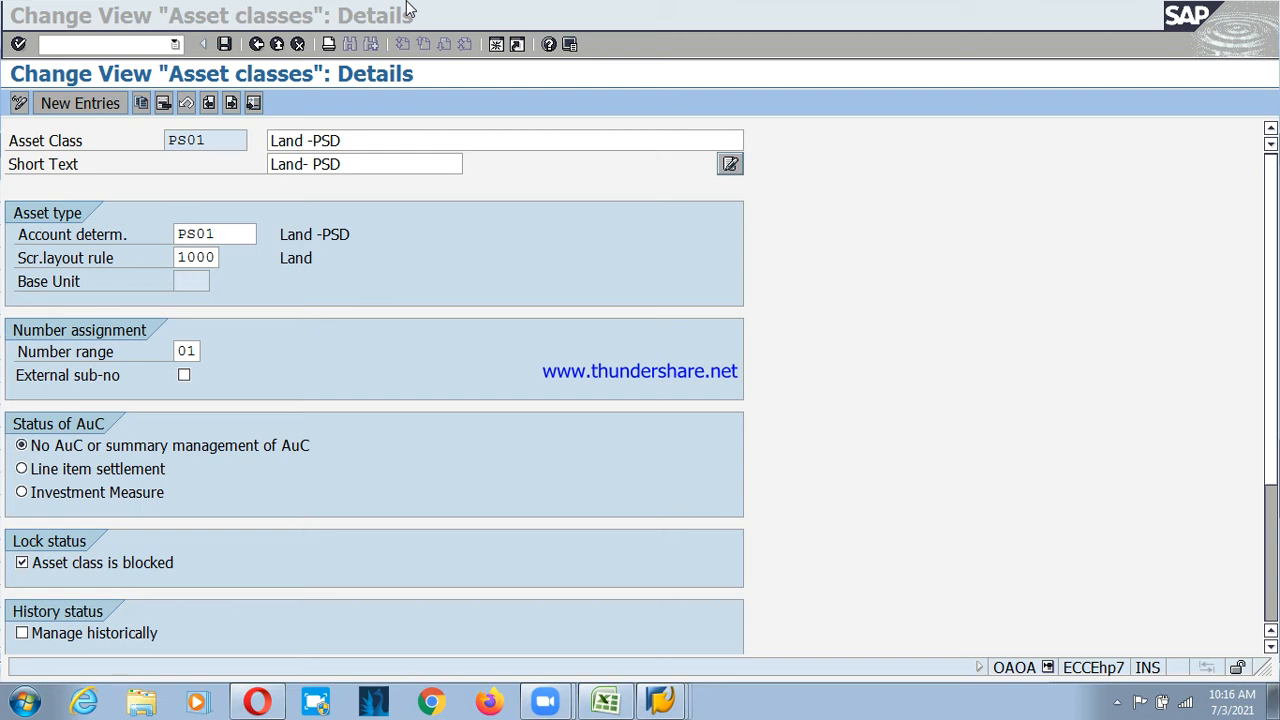
Remove the block from asset class PS01, and review the account determination and number range of PS02 Building -PSD
click(846, 208)
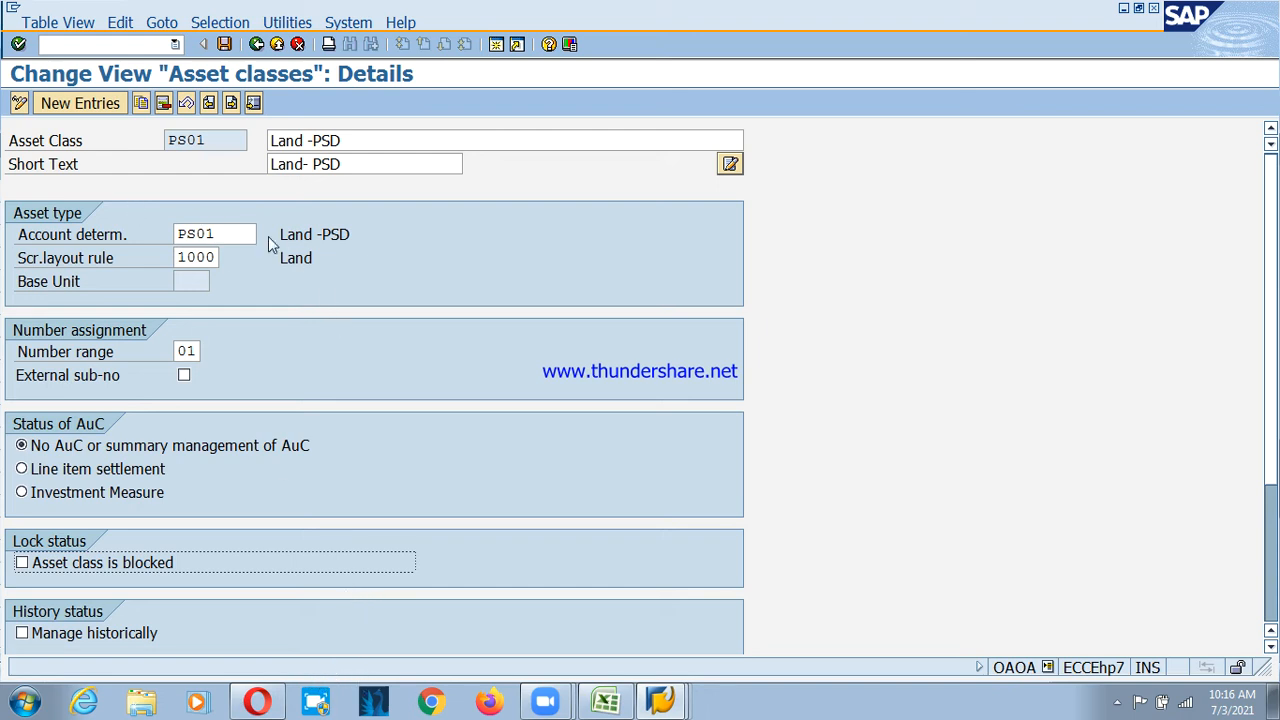
click(231, 103)
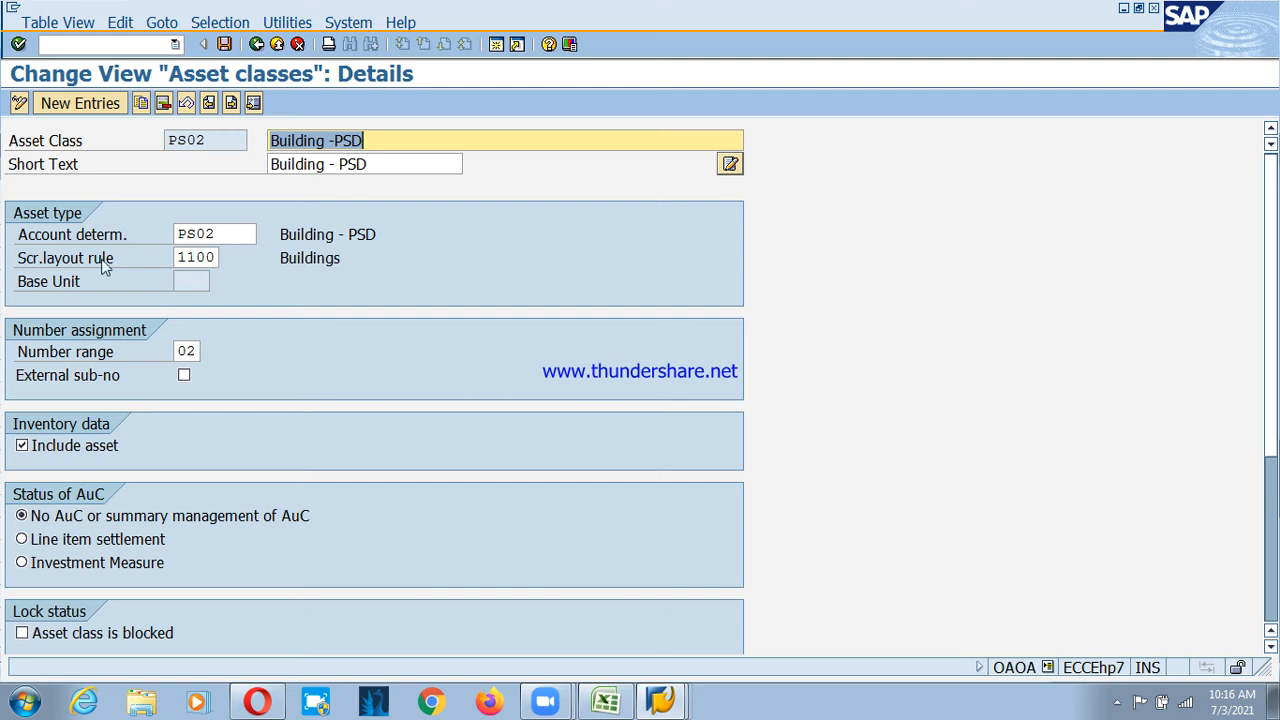
click(63, 240)
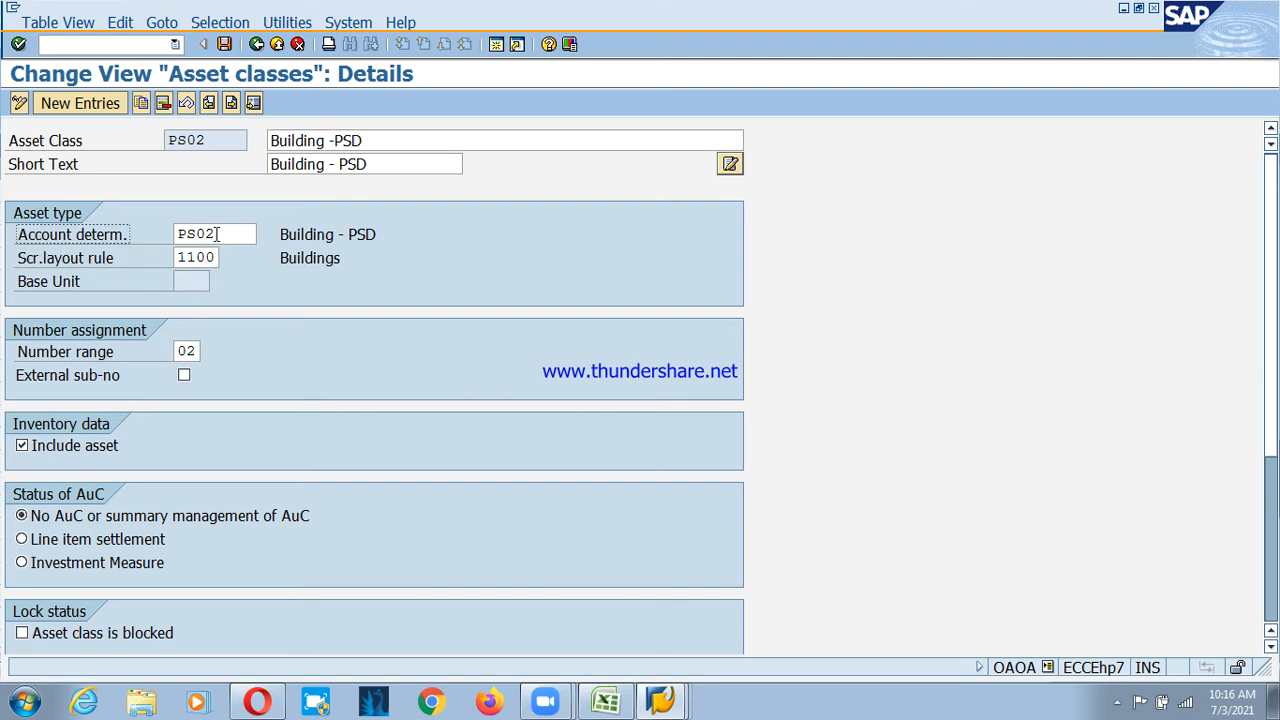
drag(217, 234, 176, 223)
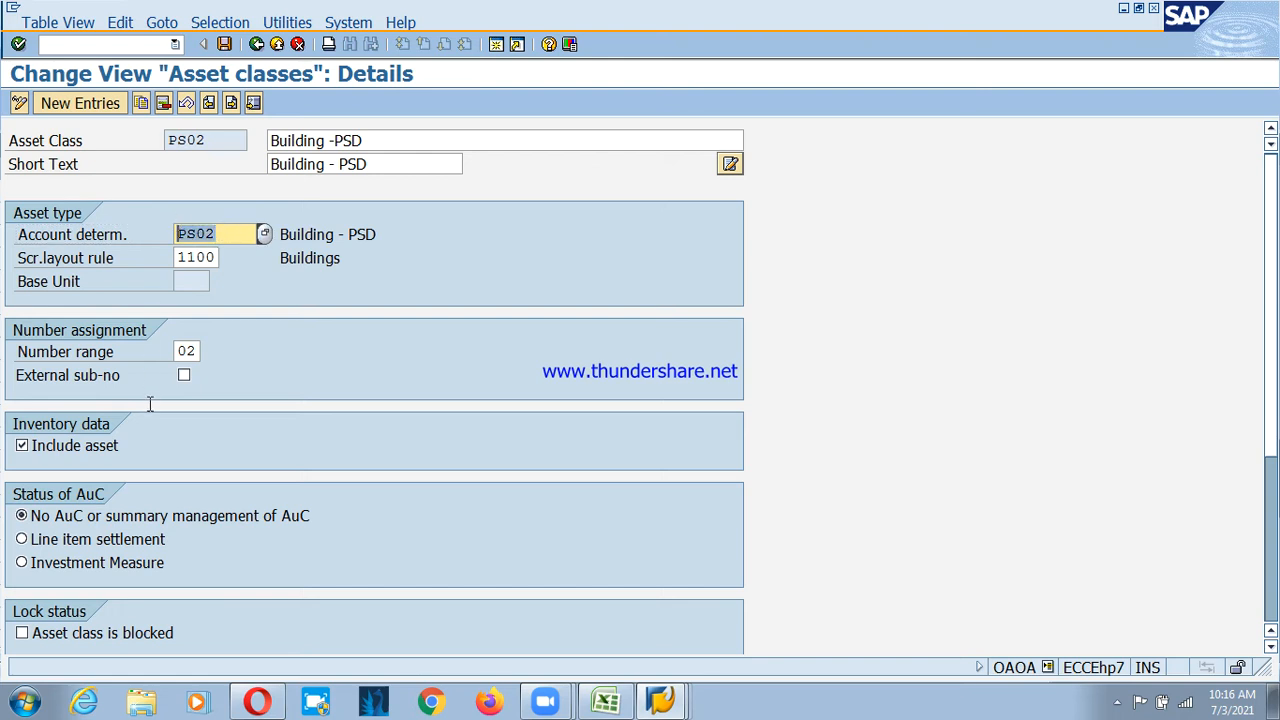
drag(102, 350, 206, 233)
drag(207, 348, 191, 314)
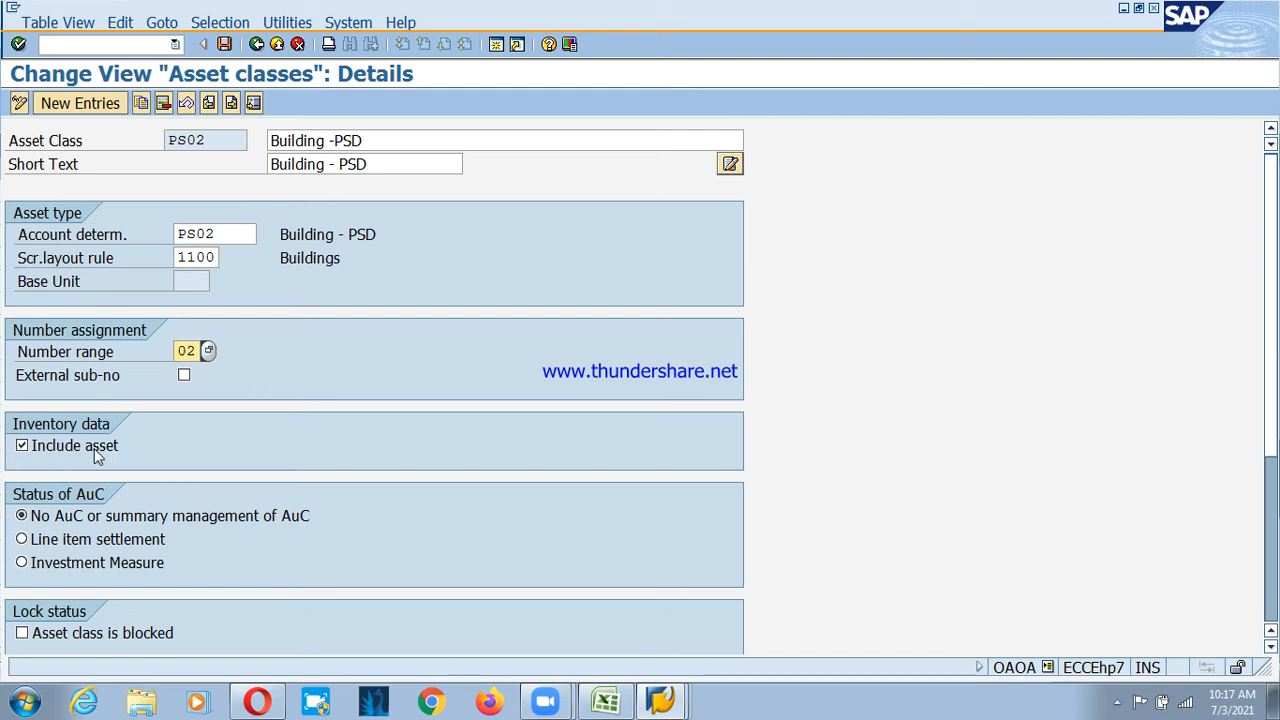
Compare the details of asset classes PS01 Land and PS02 Building for the inventory data setting
click(209, 104)
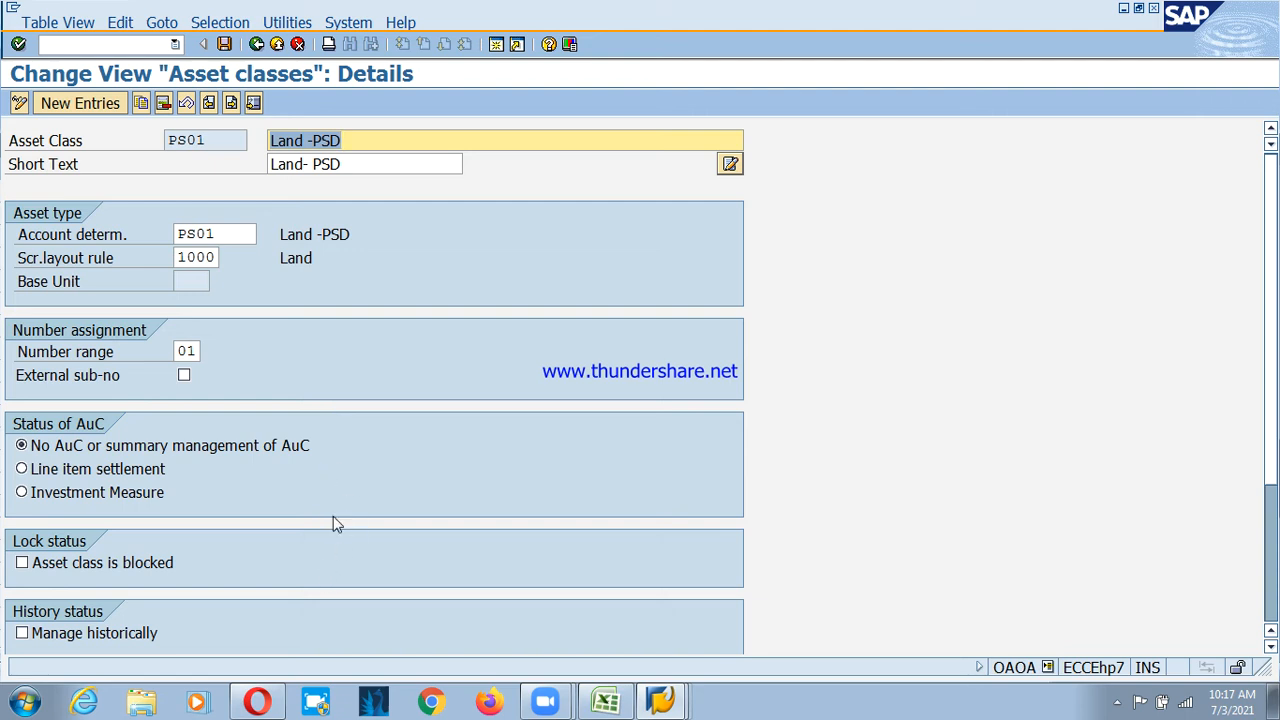
click(231, 103)
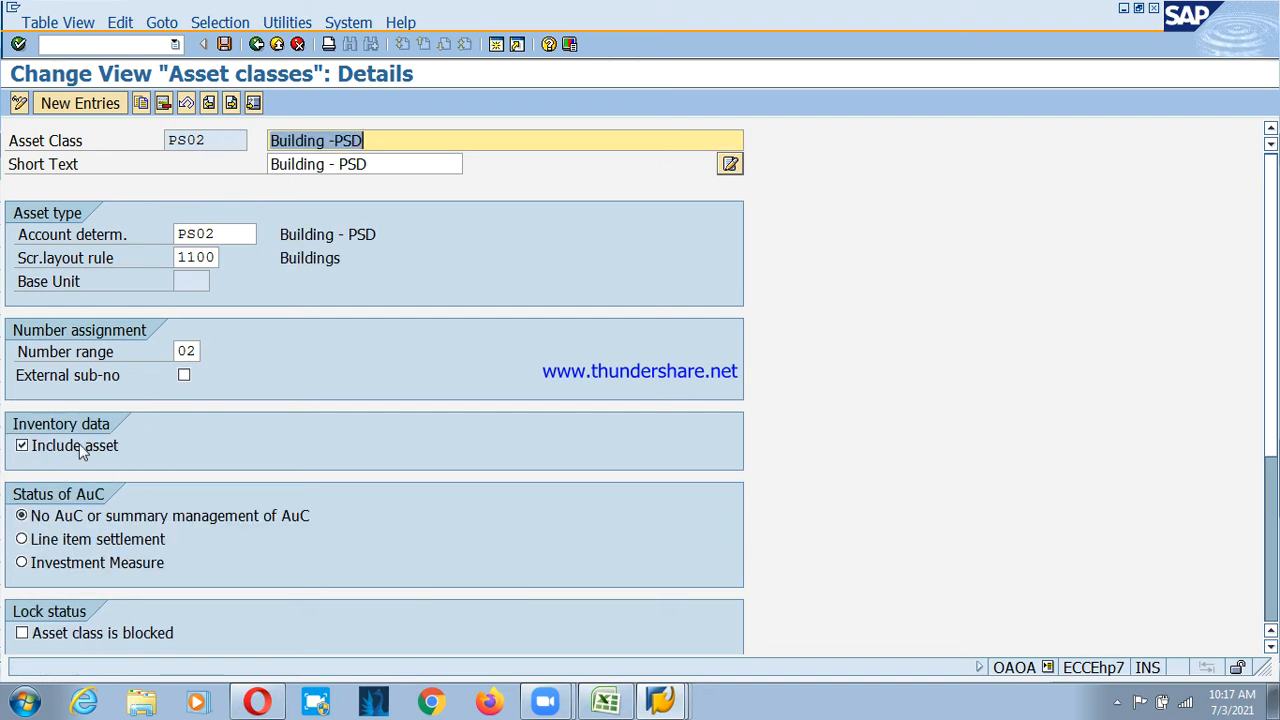
click(209, 107)
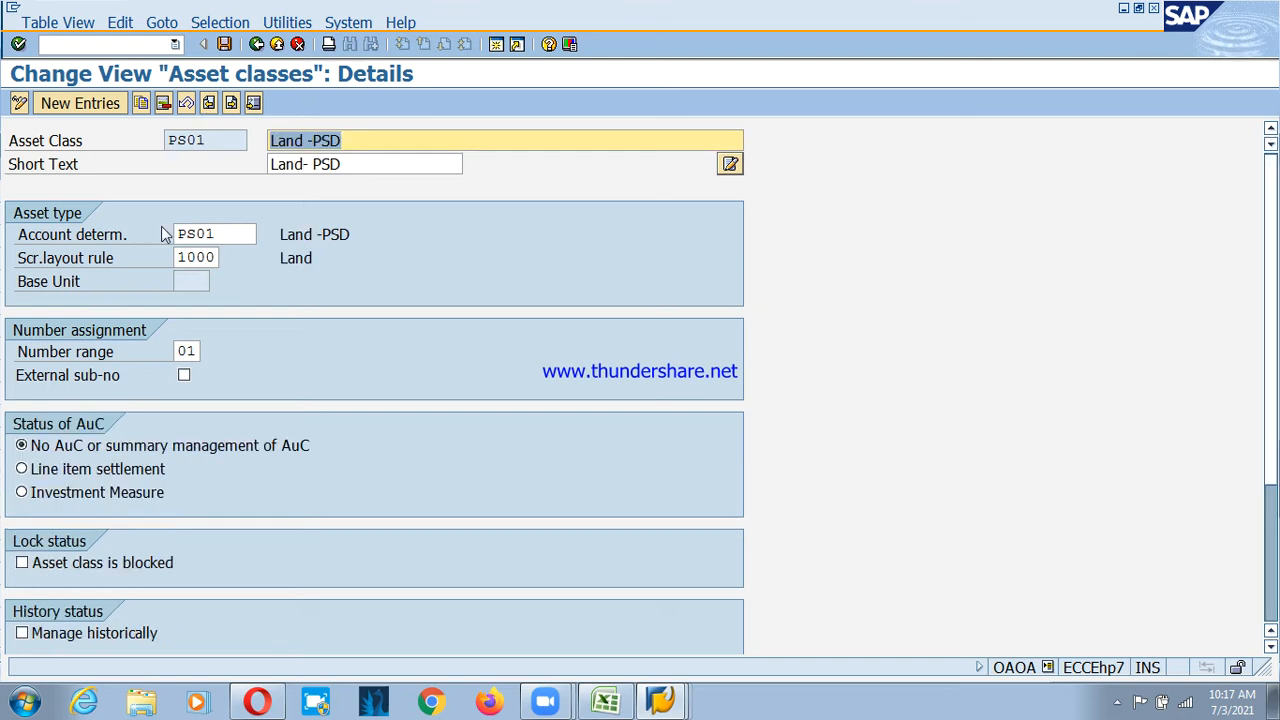
click(231, 103)
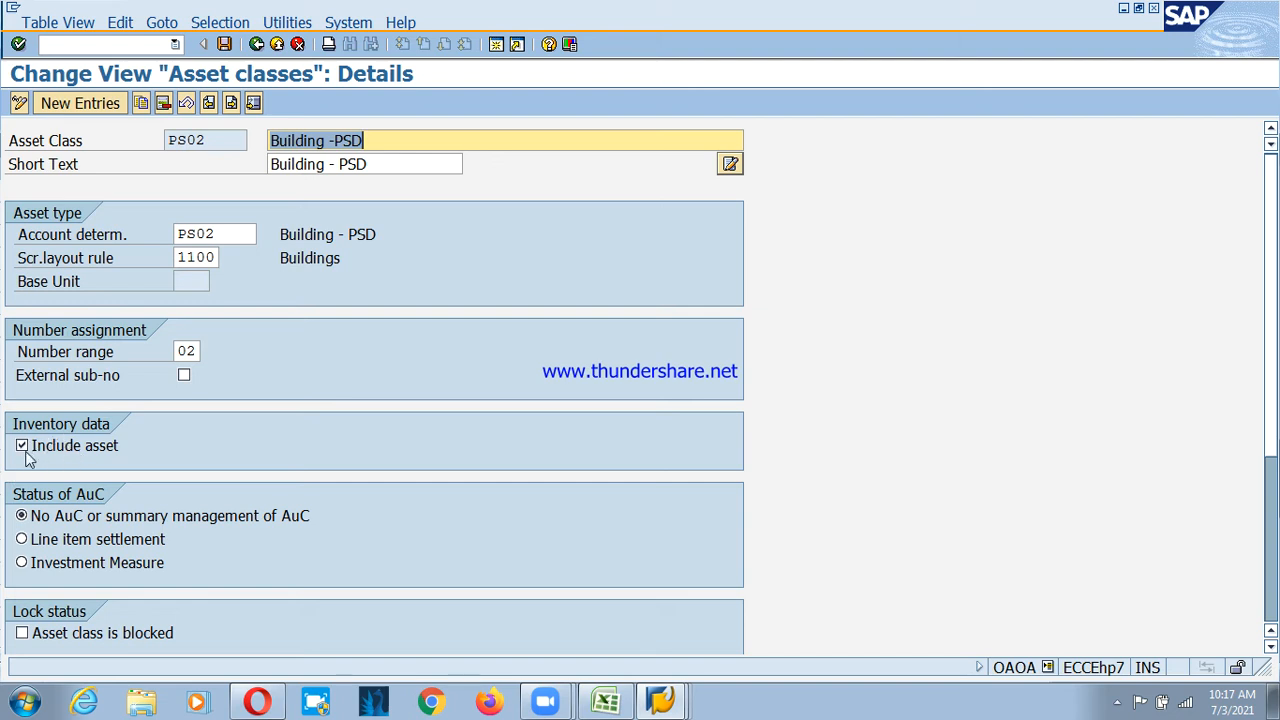
Review the details of asset classes PS03 Plant & Machinery, PS04 Furniture & Fixture and PS05 Vehicle
click(231, 103)
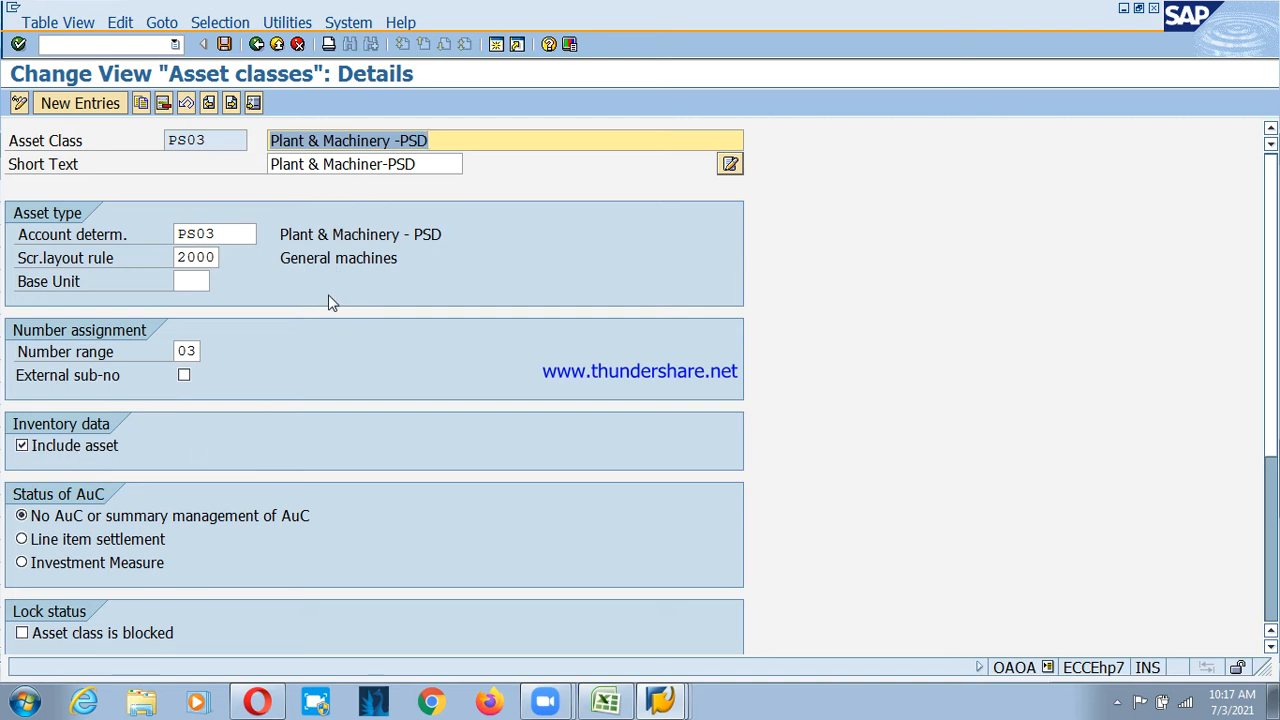
click(231, 103)
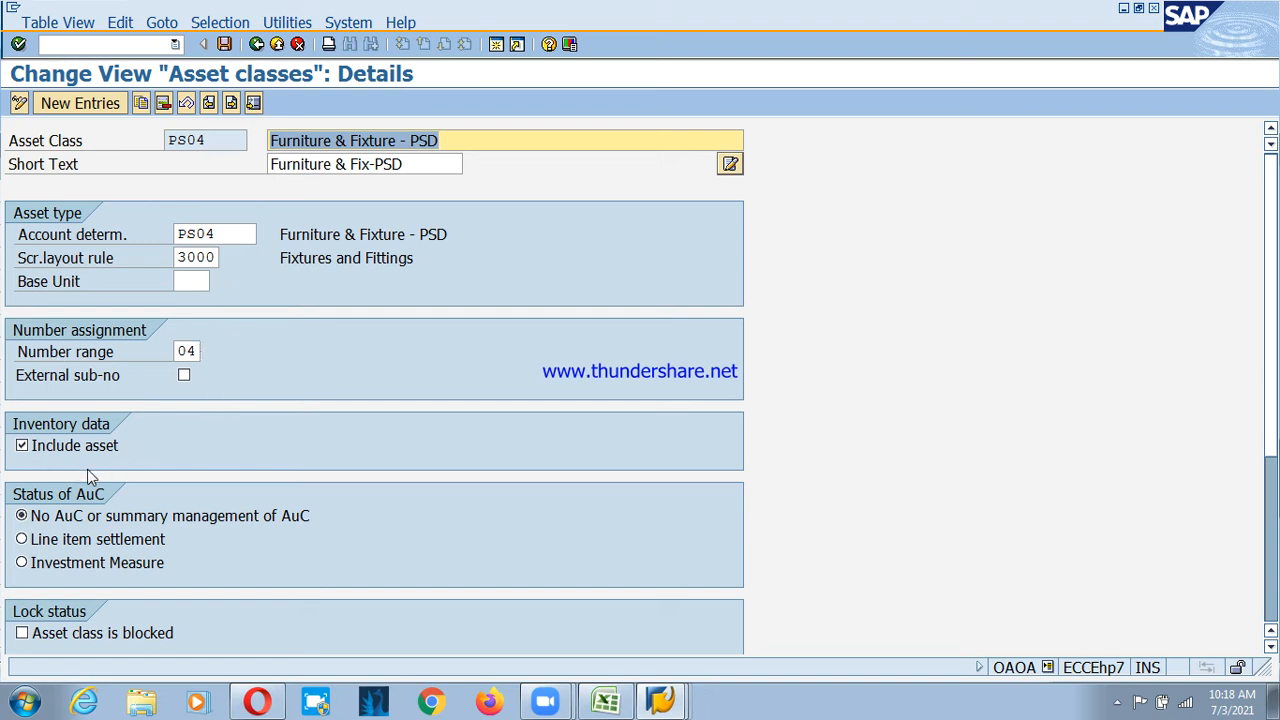
click(231, 103)
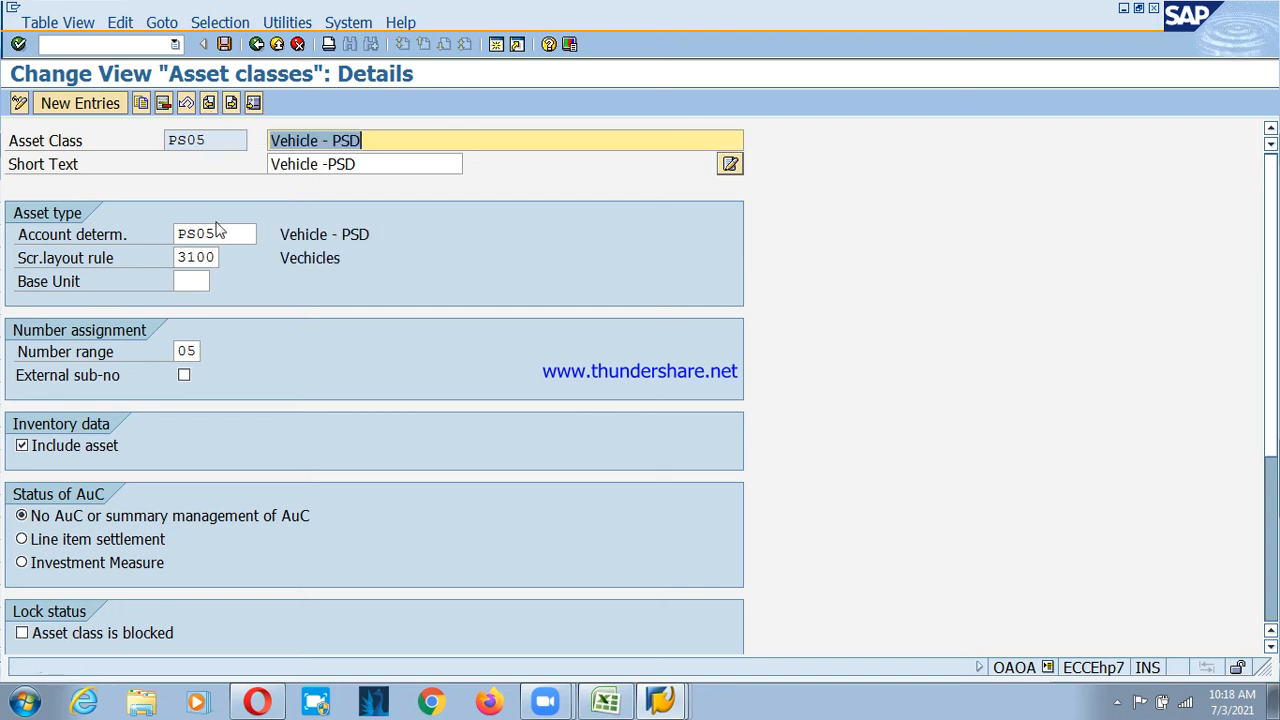
drag(212, 140, 103, 145)
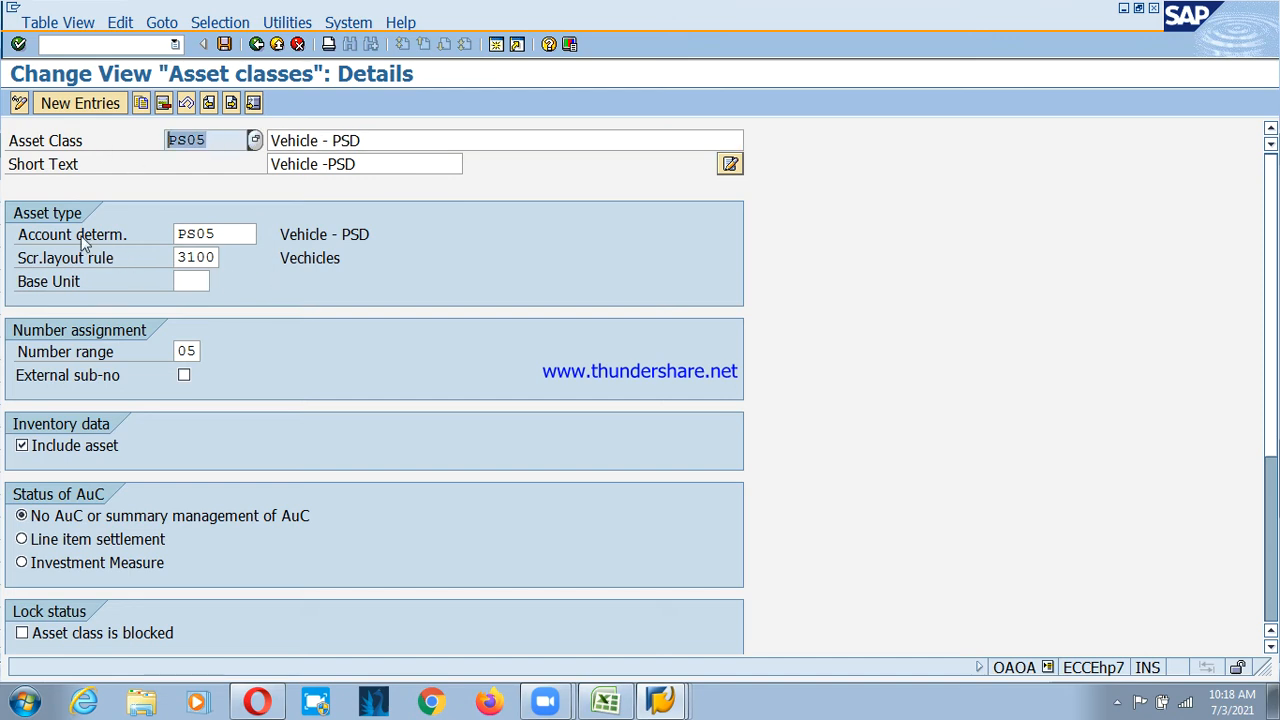
Check the account determination and screen layout rule of asset class PS05, save, and return to the asset class overview
click(217, 238)
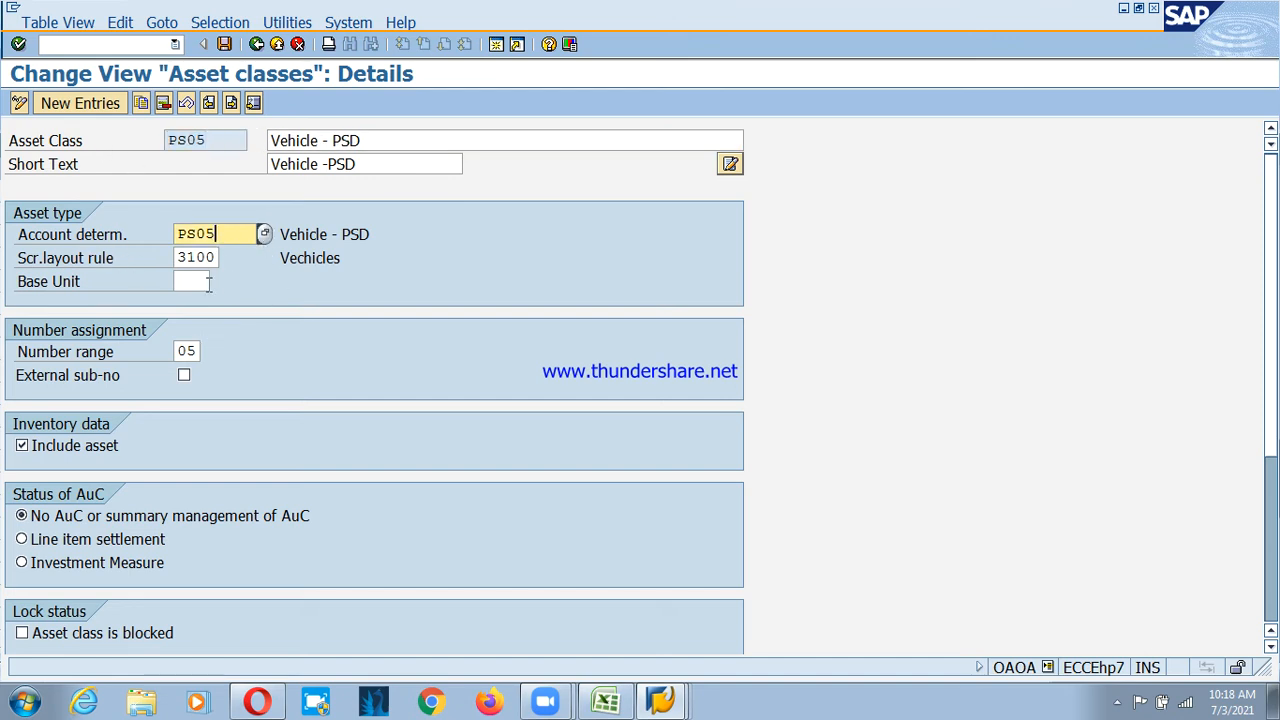
click(188, 262)
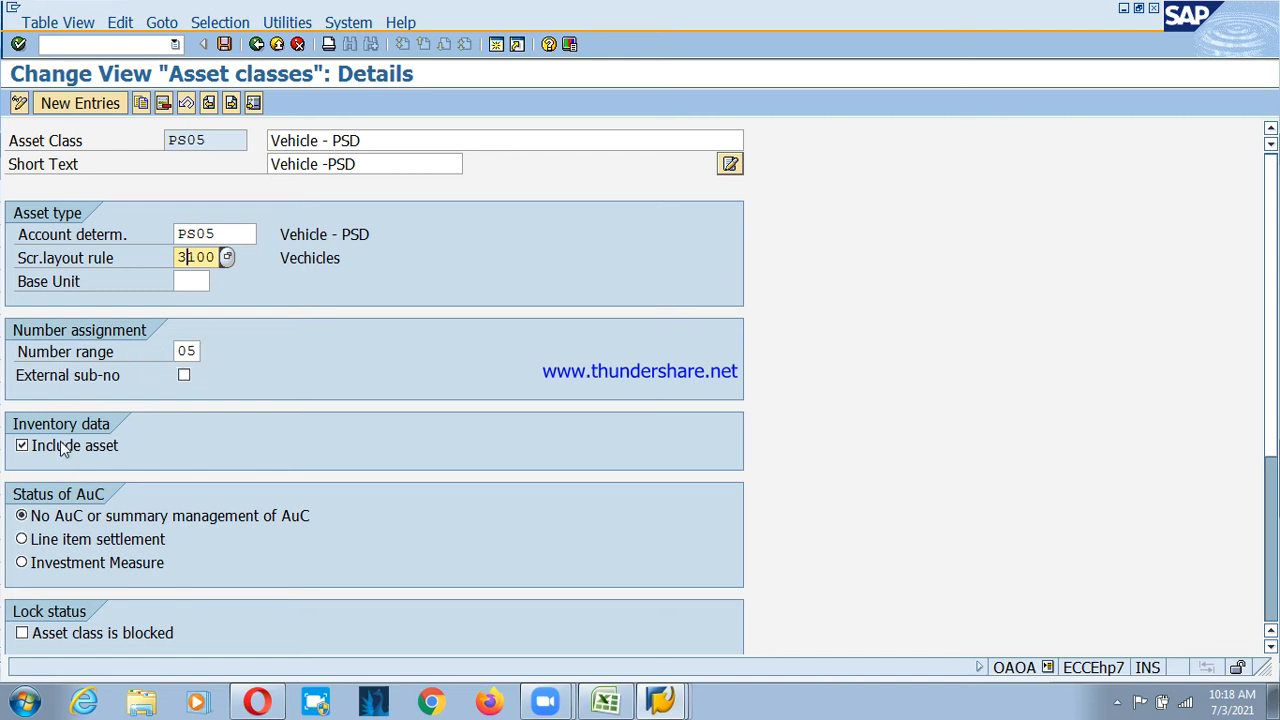
click(224, 45)
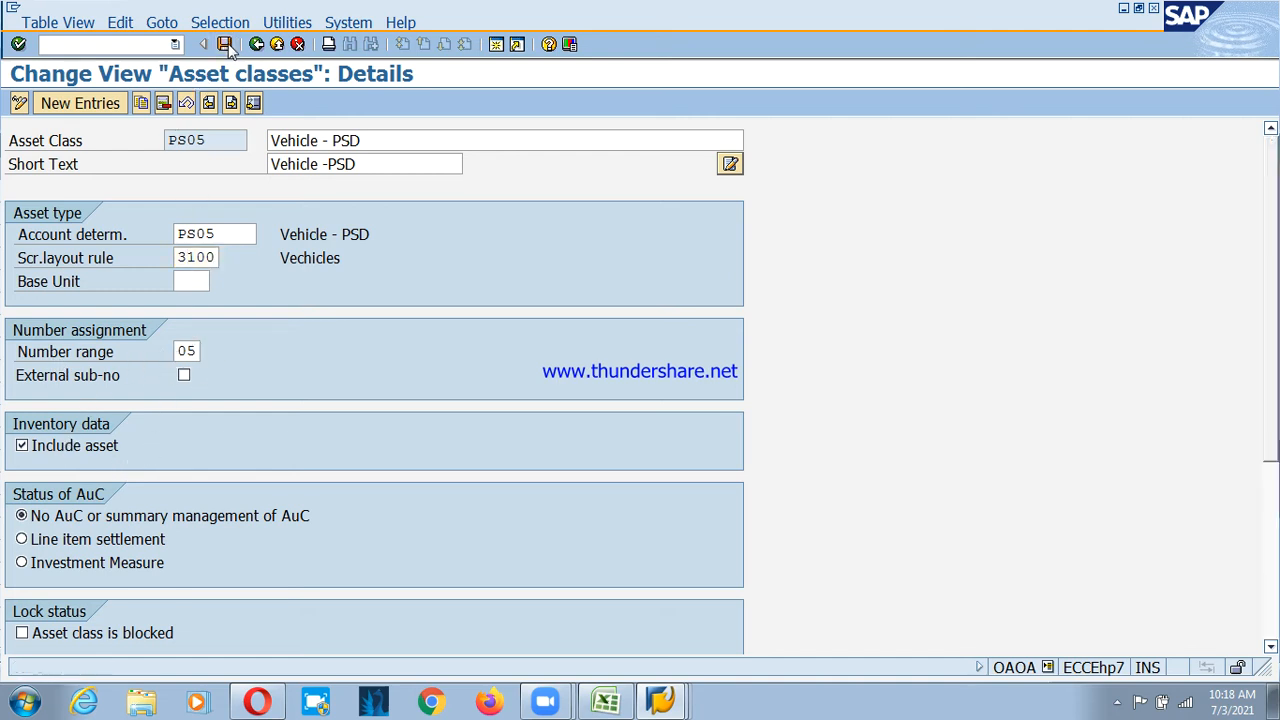
click(256, 44)
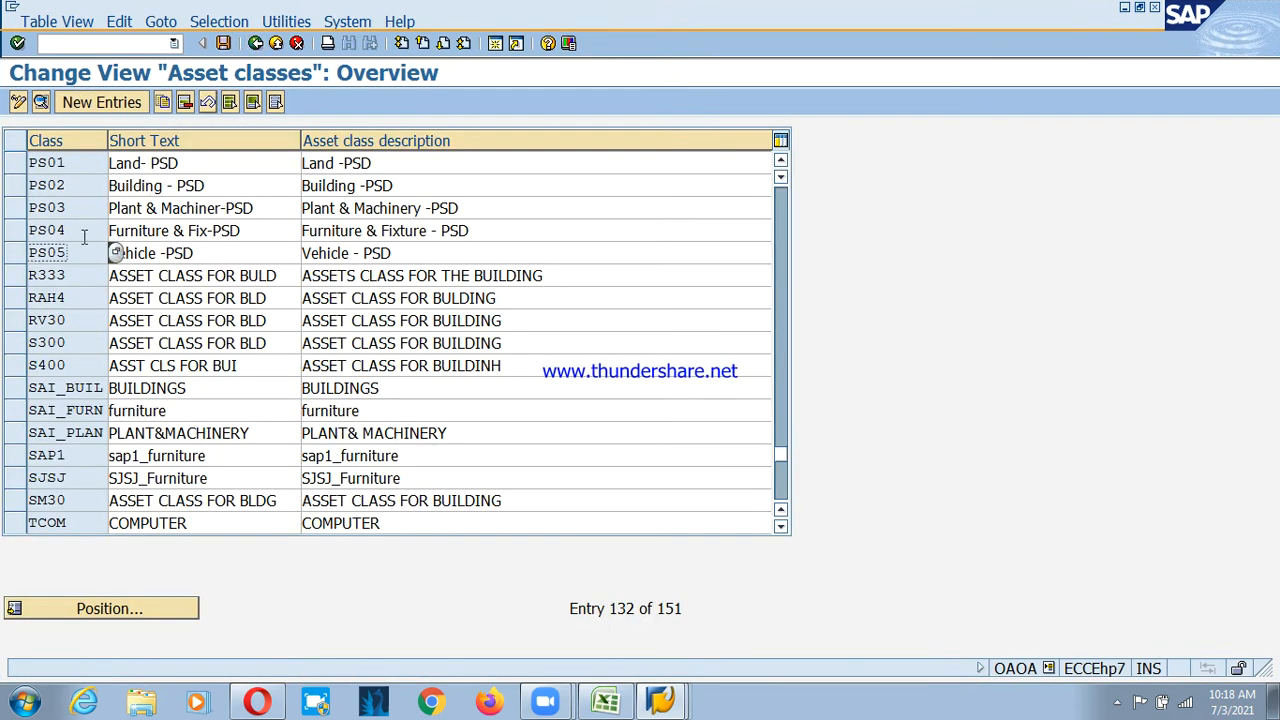
Select asset classes PS01 to PS05, review the details of PS01 Land, and return to the implementation guide
drag(24, 170, 17, 258)
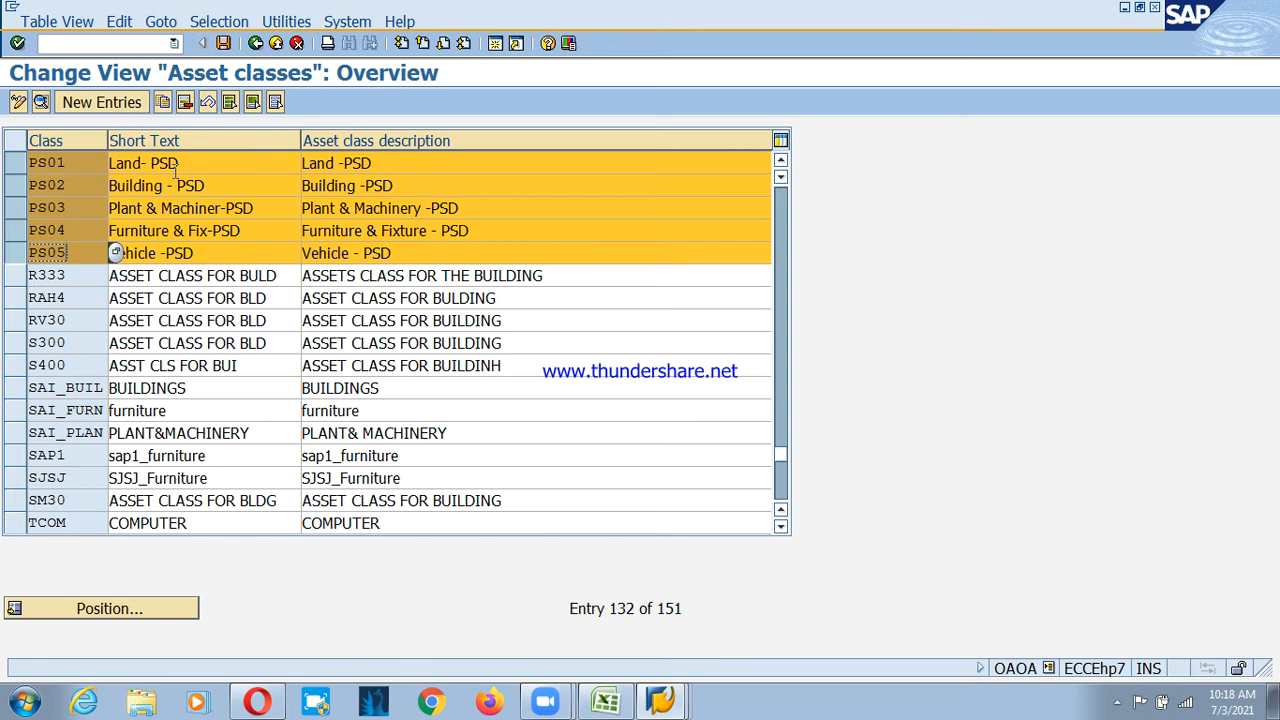
double_click(237, 160)
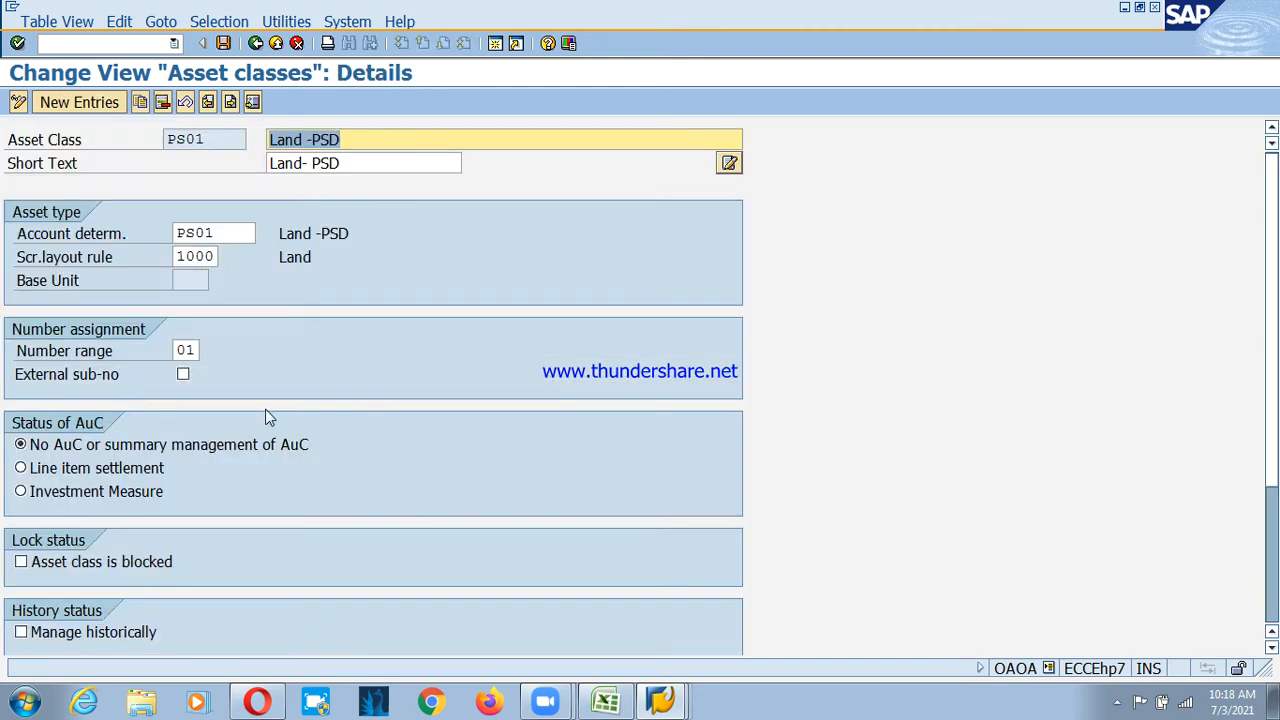
click(256, 44)
click(256, 44)
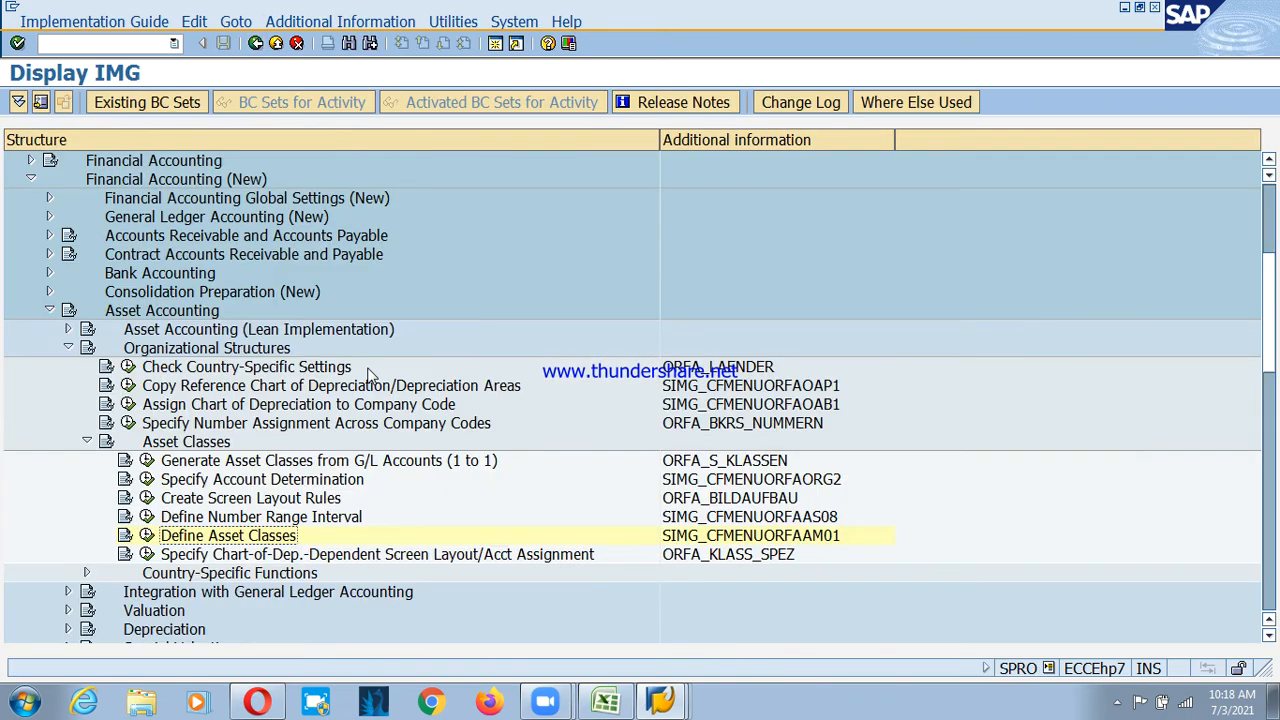
Collapse Organizational Structures under Asset Accounting and expand Depreciation through Valuation Methods and Depreciation Key to Calculation Methods
scroll(387, 396, down, 1)
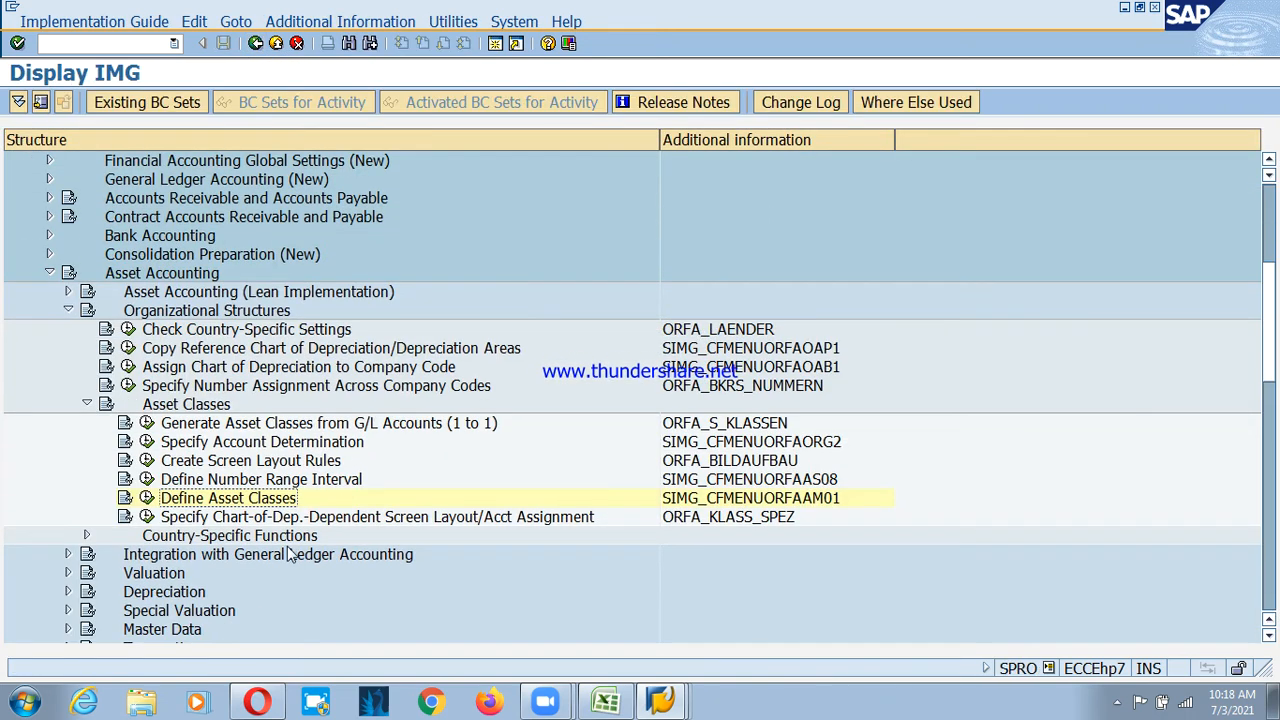
click(86, 405)
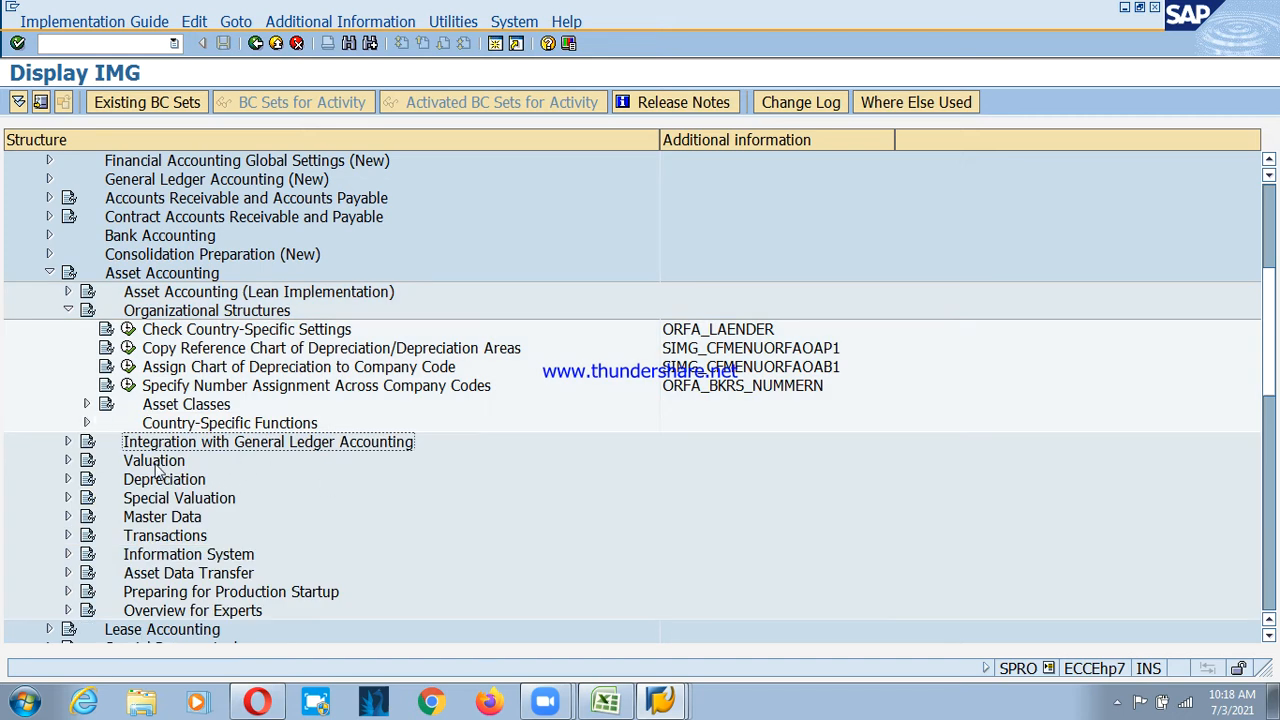
click(69, 312)
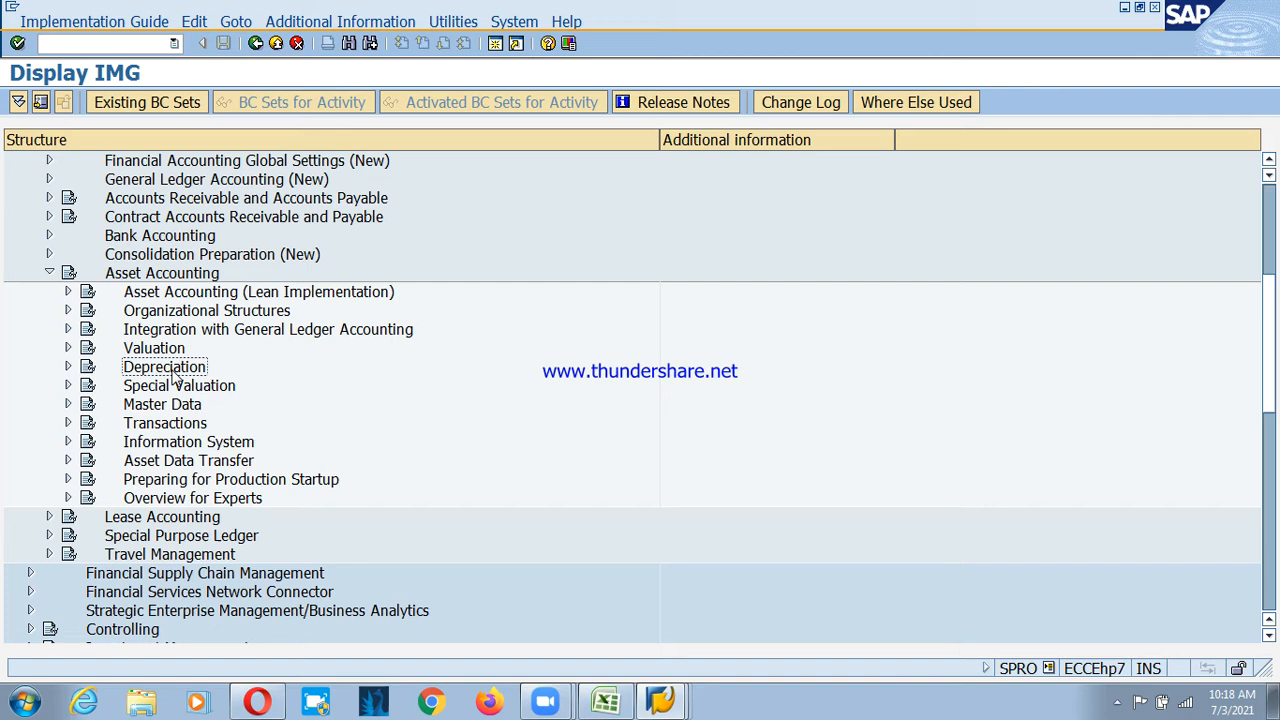
click(68, 366)
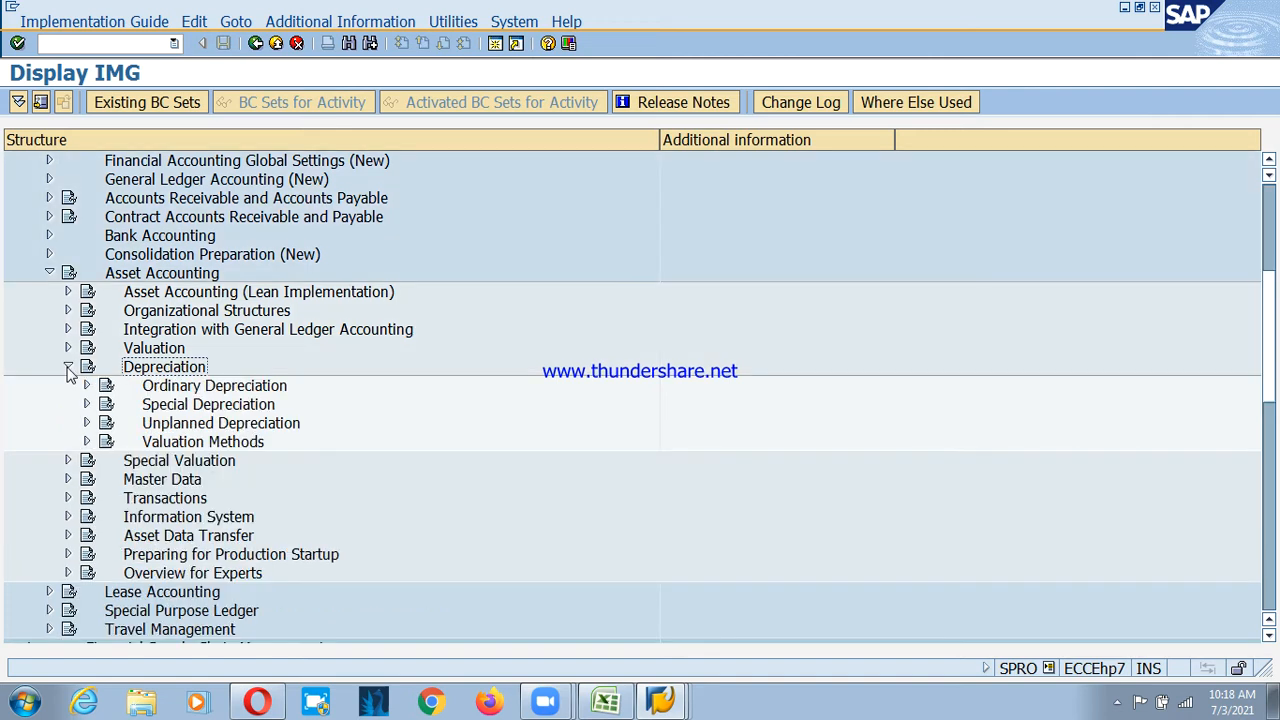
click(212, 444)
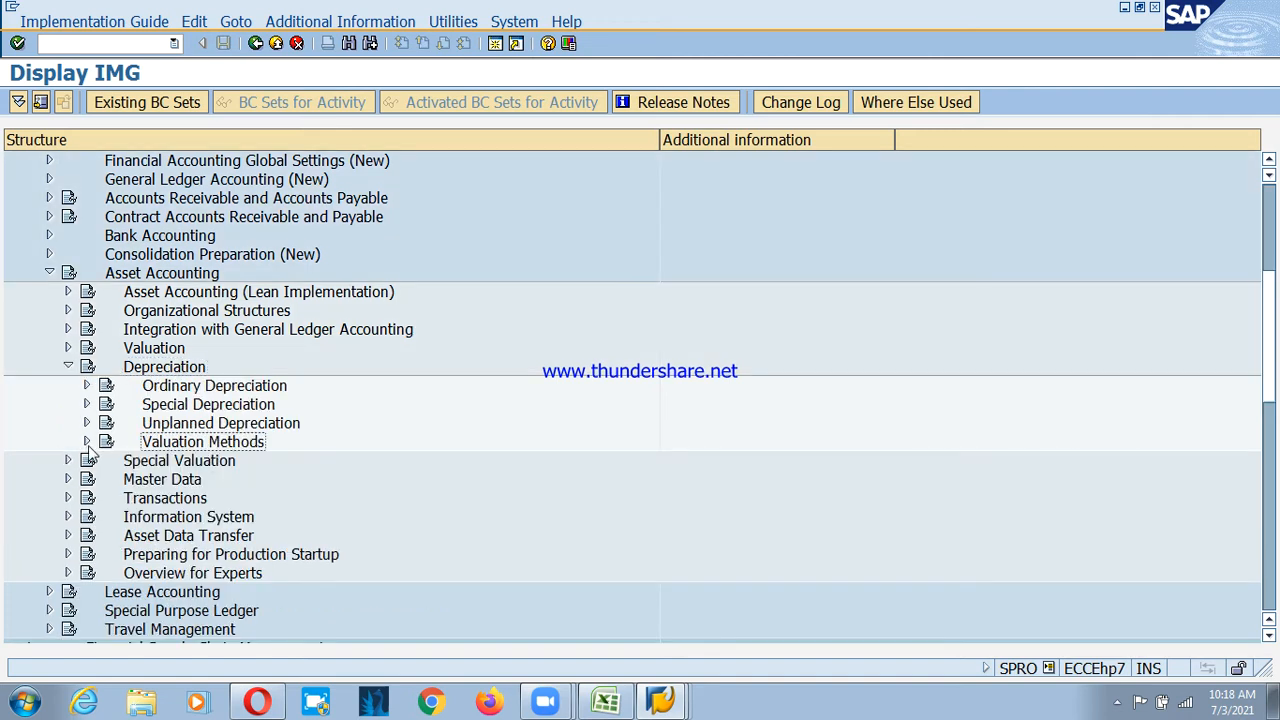
click(87, 442)
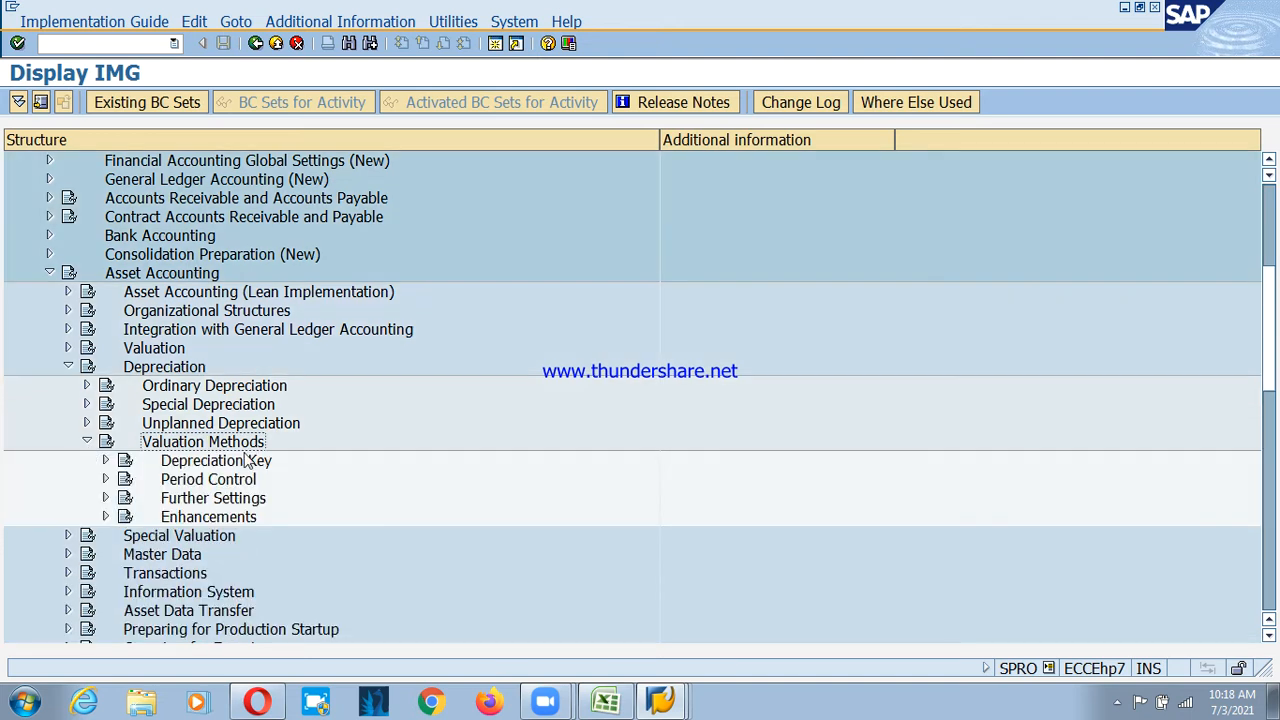
click(222, 463)
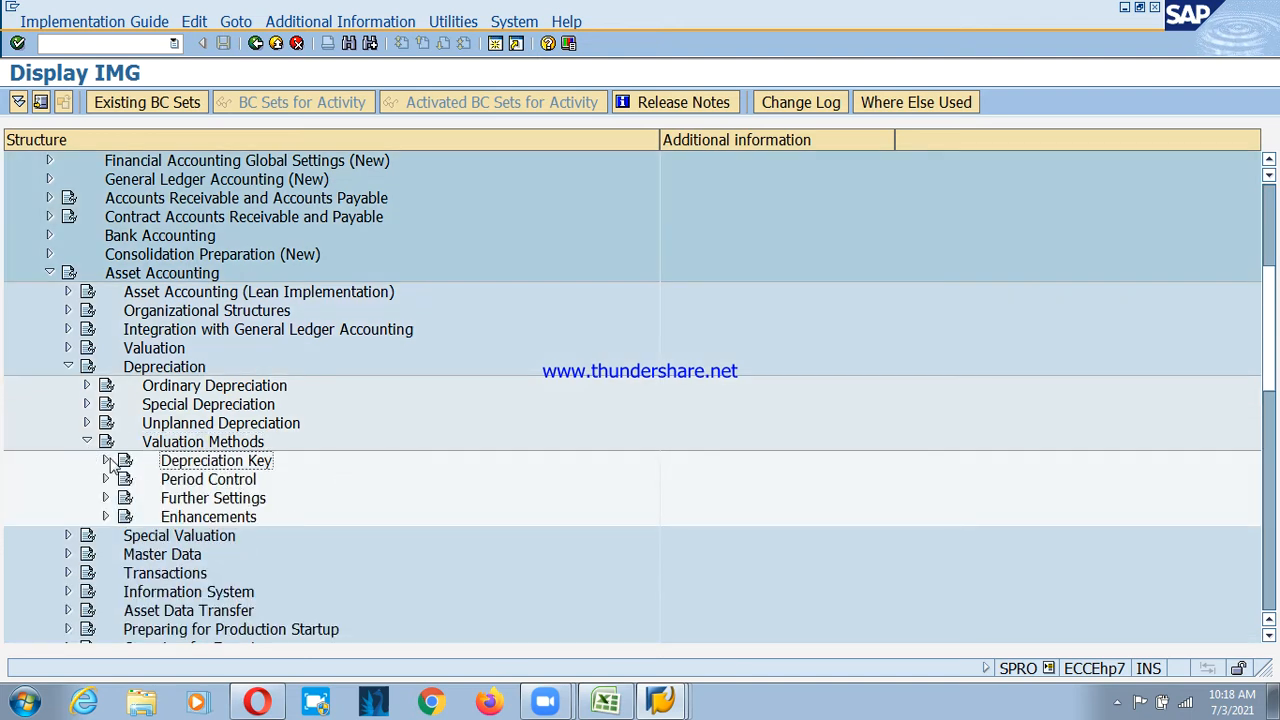
click(105, 461)
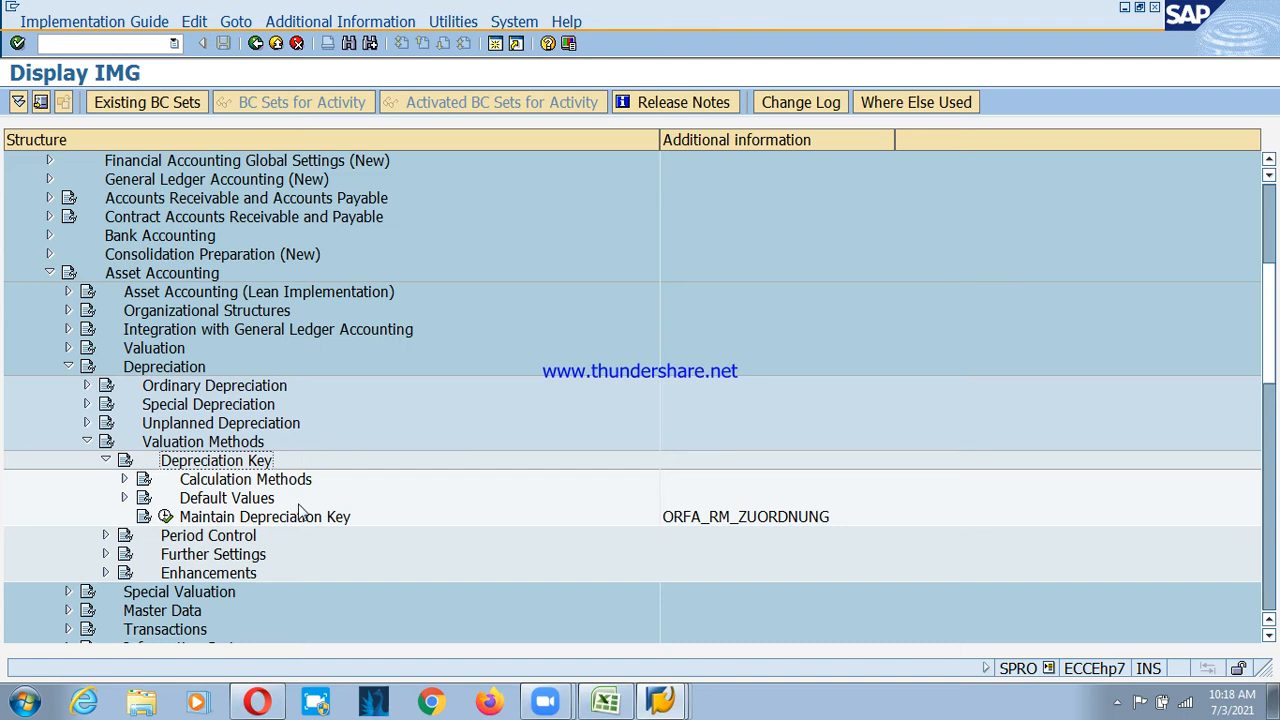
click(218, 484)
click(125, 480)
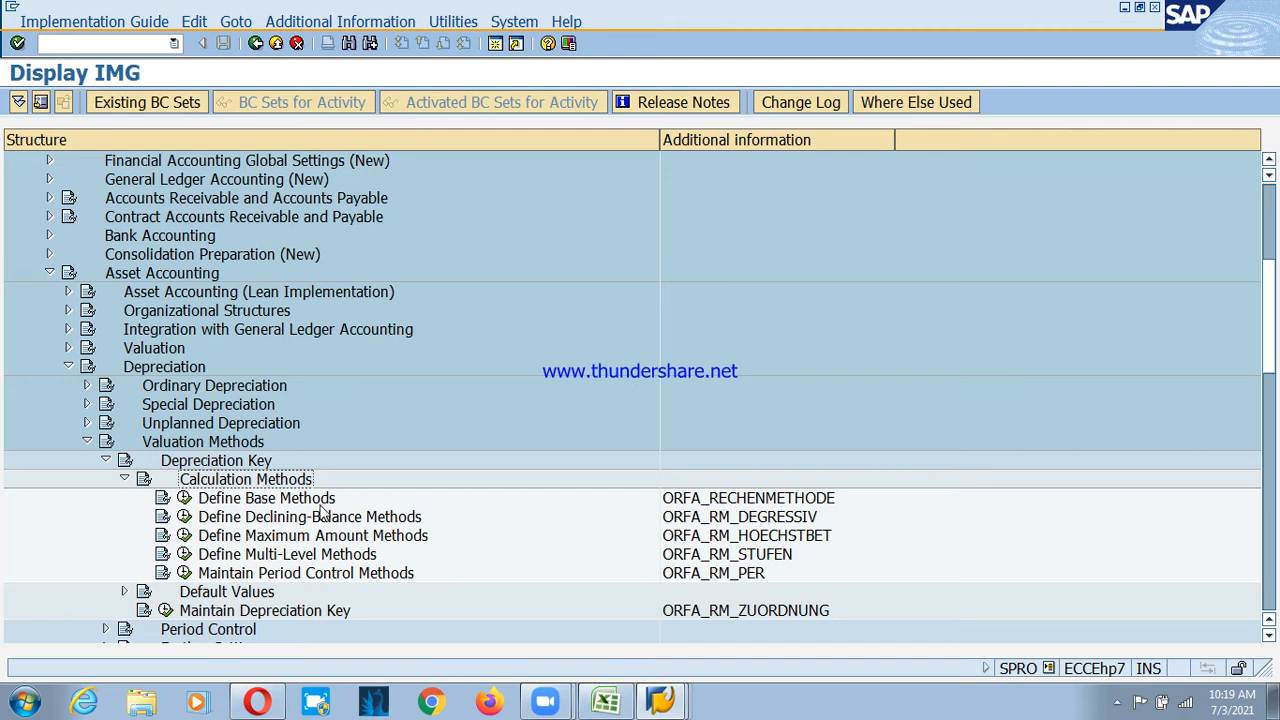
Open Define Base Methods, examine base method 0014 for explicit percentage after end of life, and return to the guide
click(250, 500)
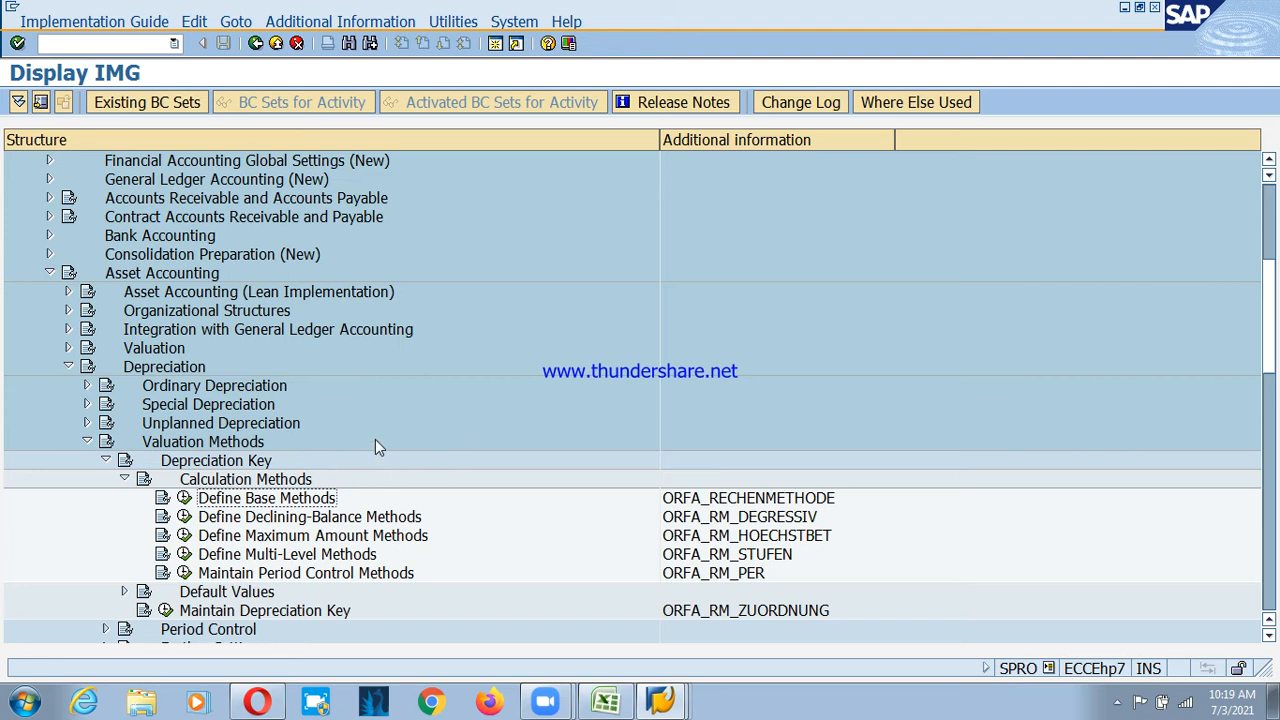
click(184, 497)
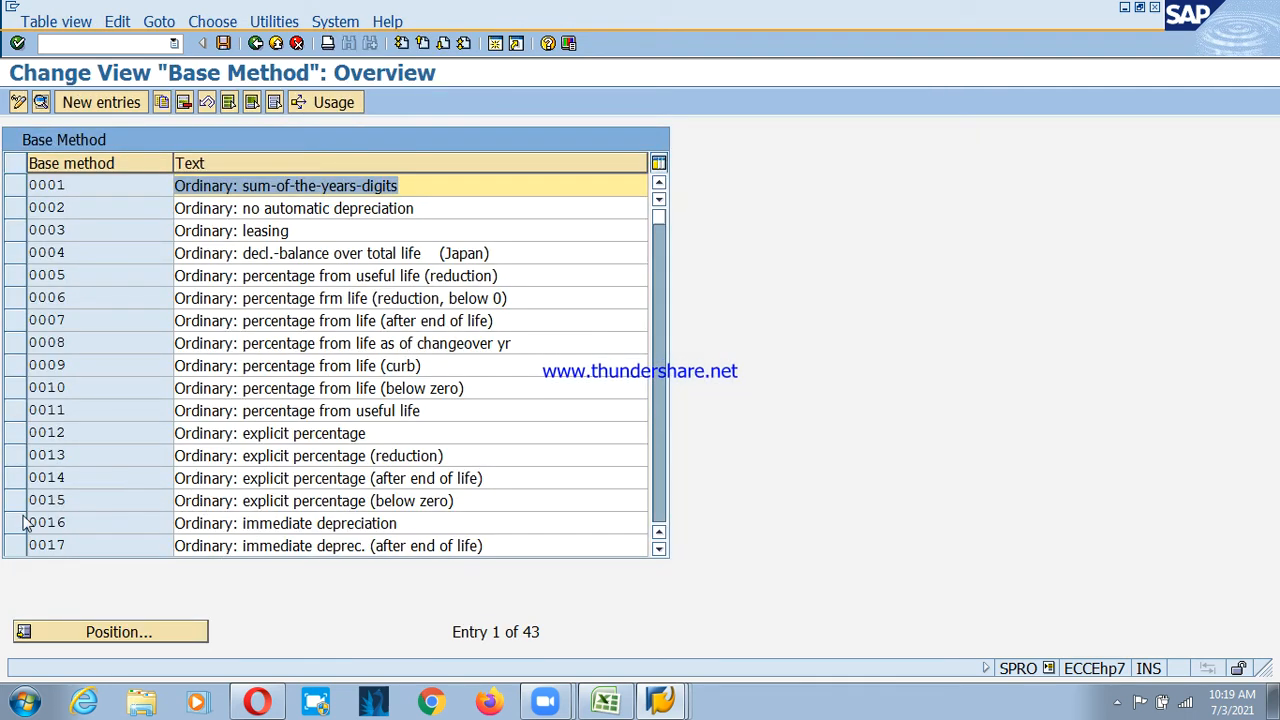
click(28, 480)
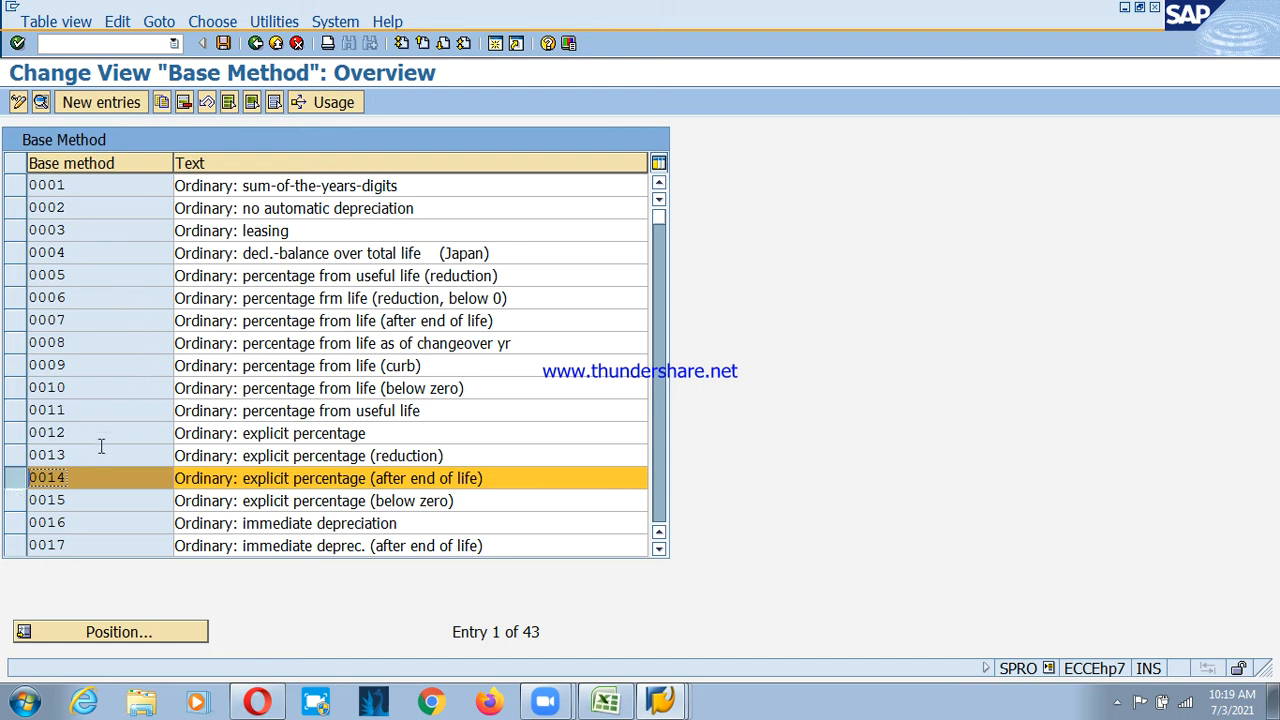
click(18, 480)
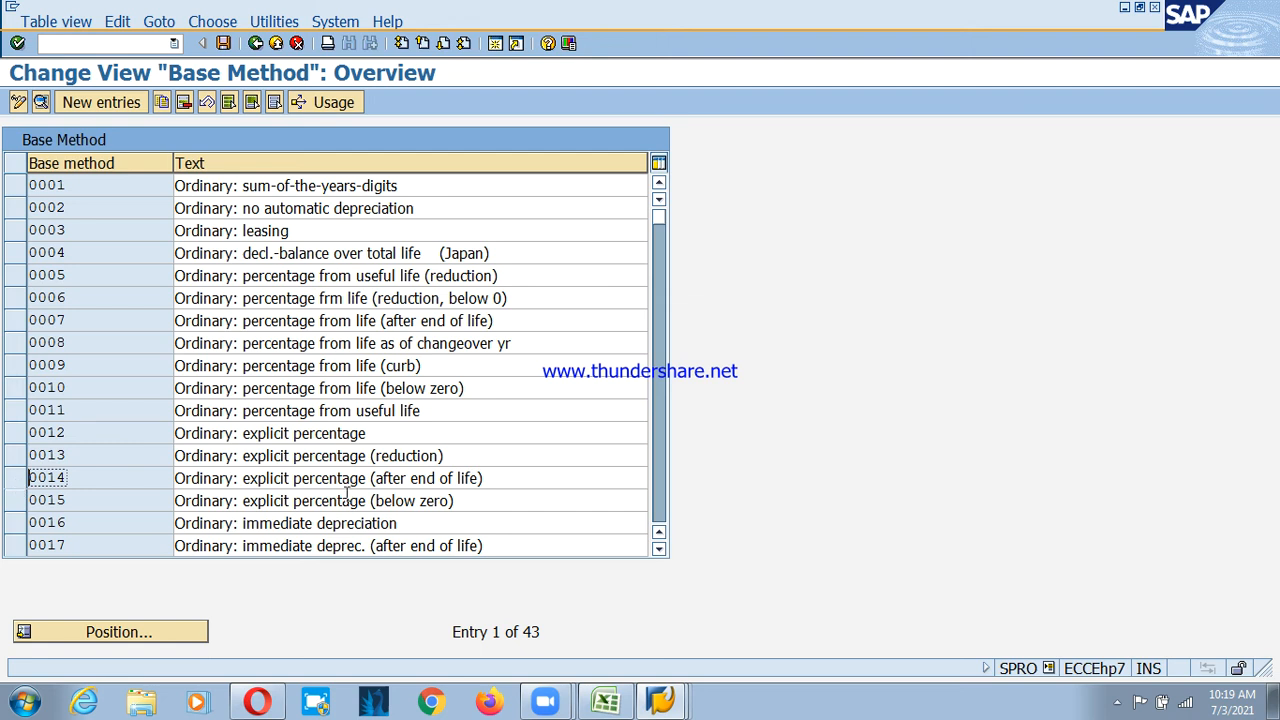
click(16, 482)
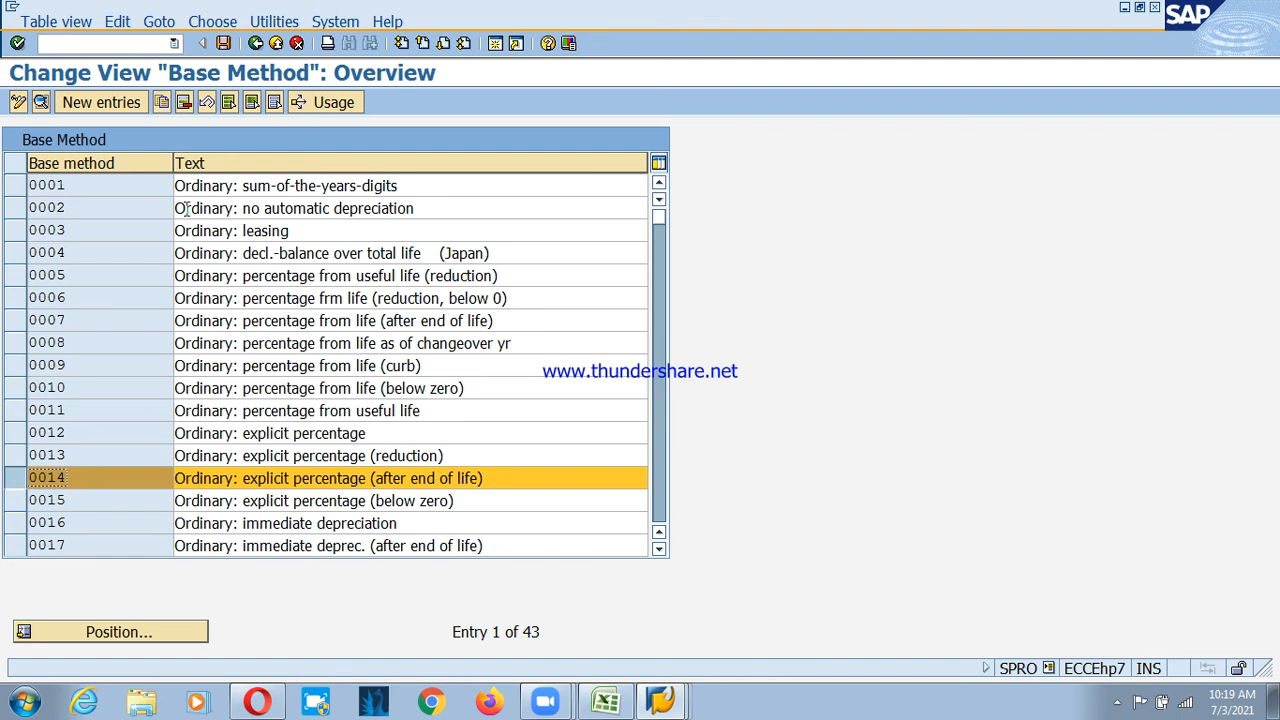
click(255, 43)
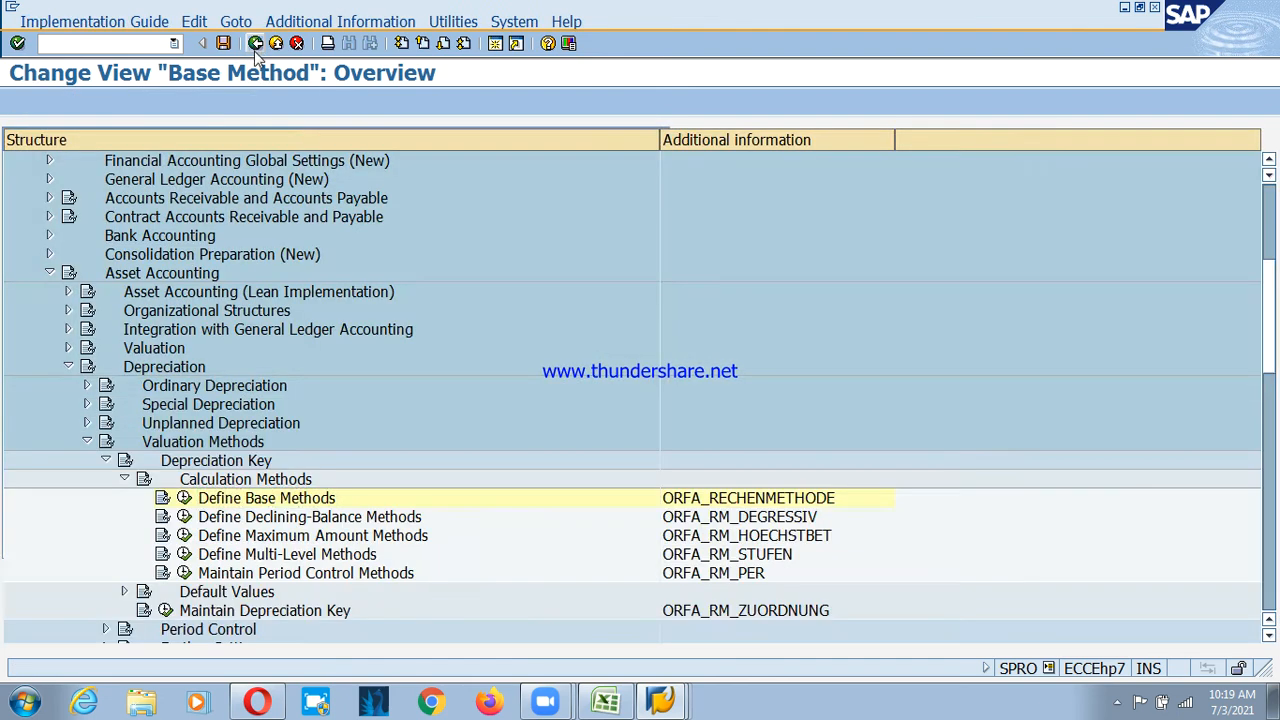
Open Define Declining-Balance Methods for the chart of depreciation and consult the field help for method 001's description
click(278, 516)
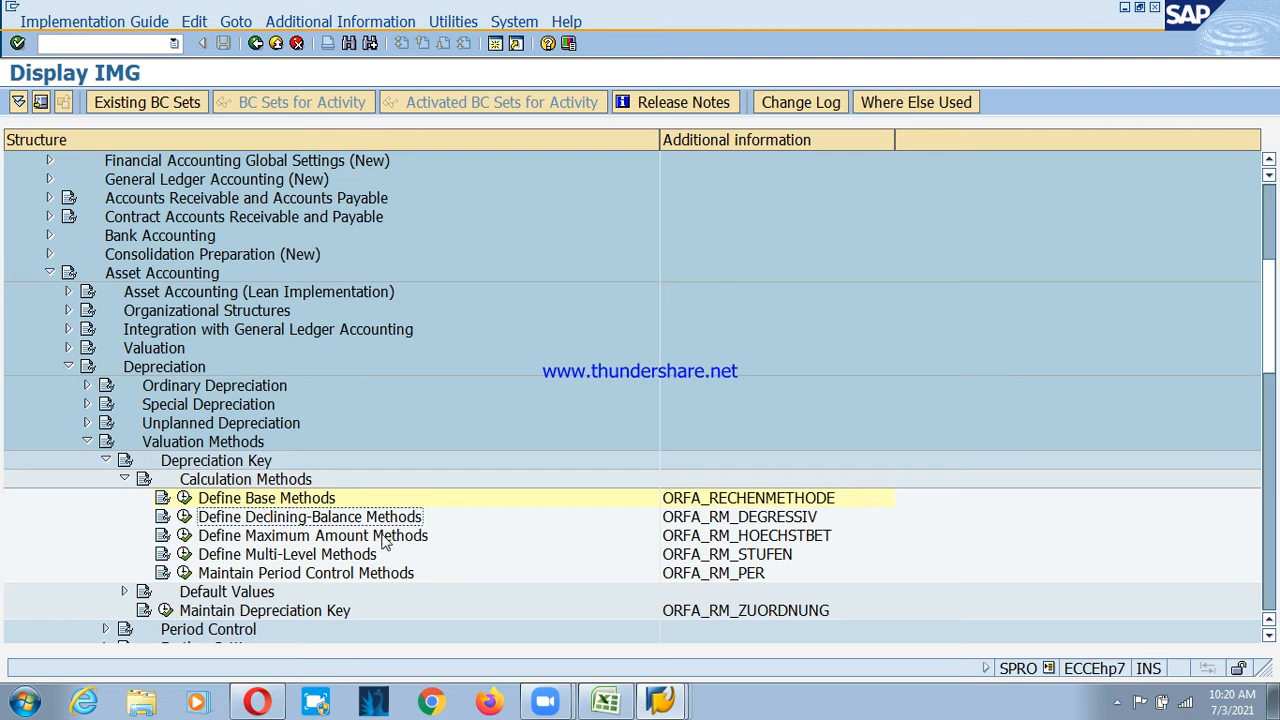
click(185, 518)
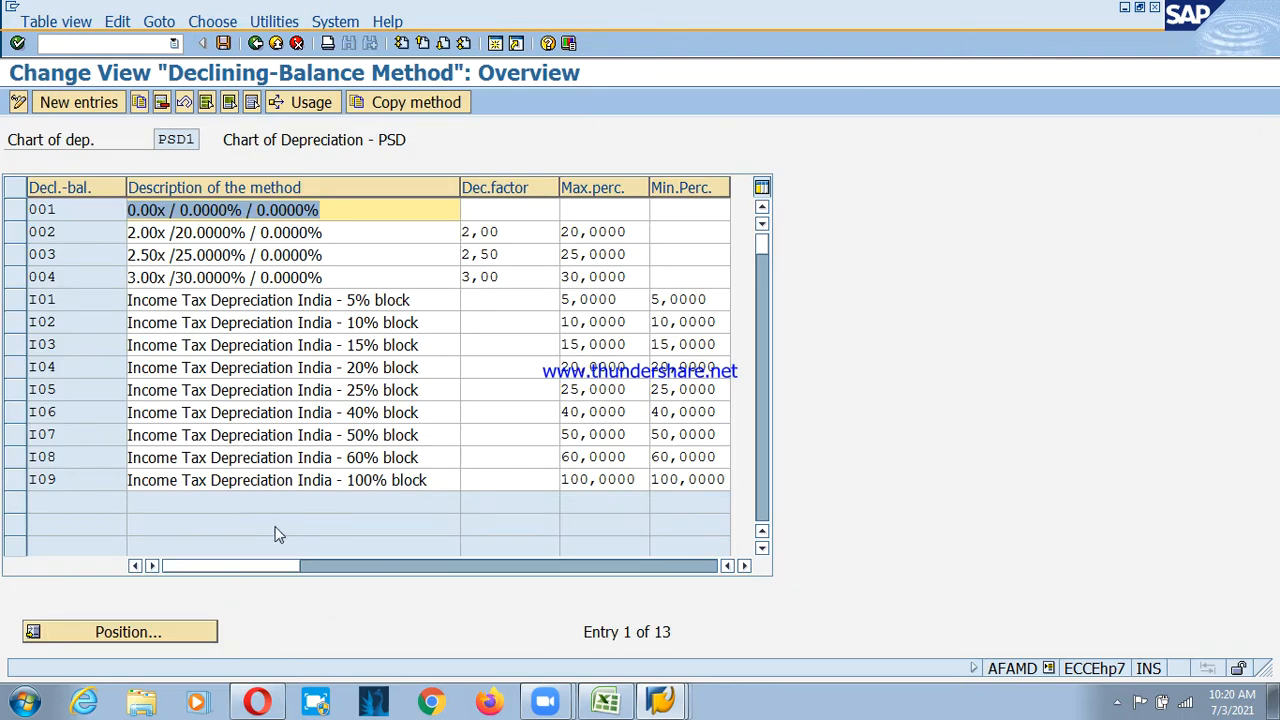
click(15, 212)
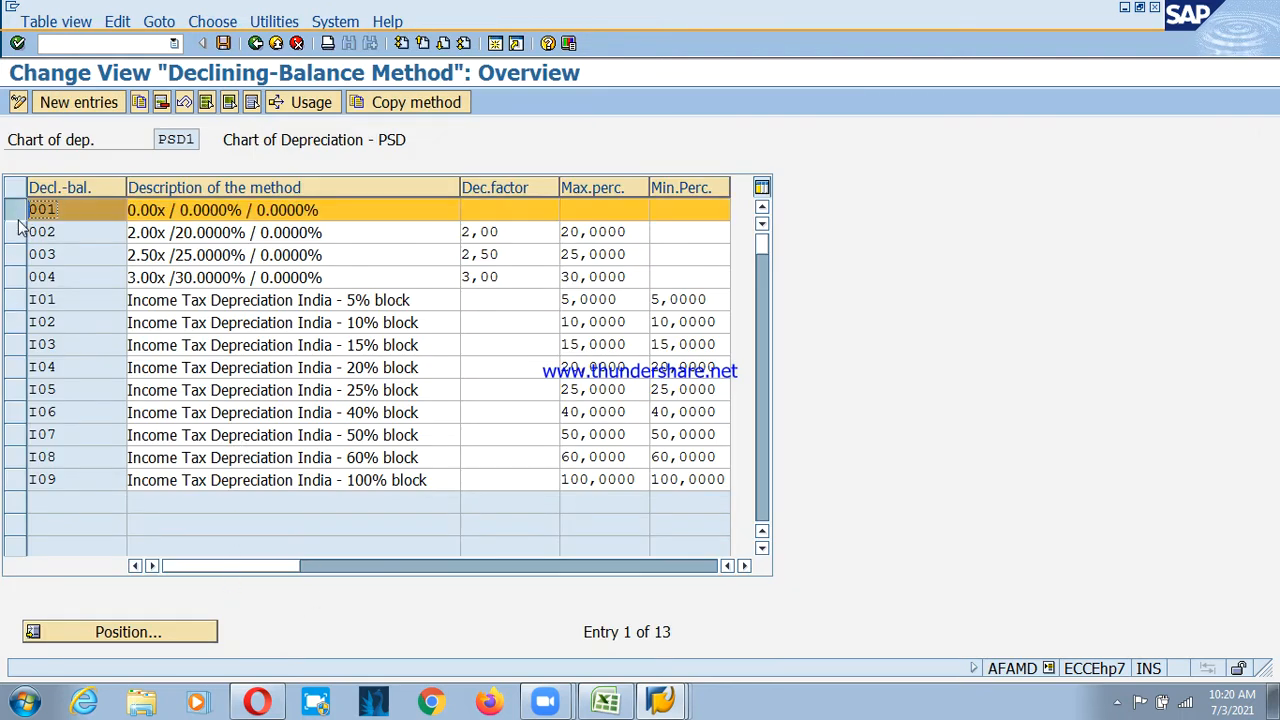
click(170, 212)
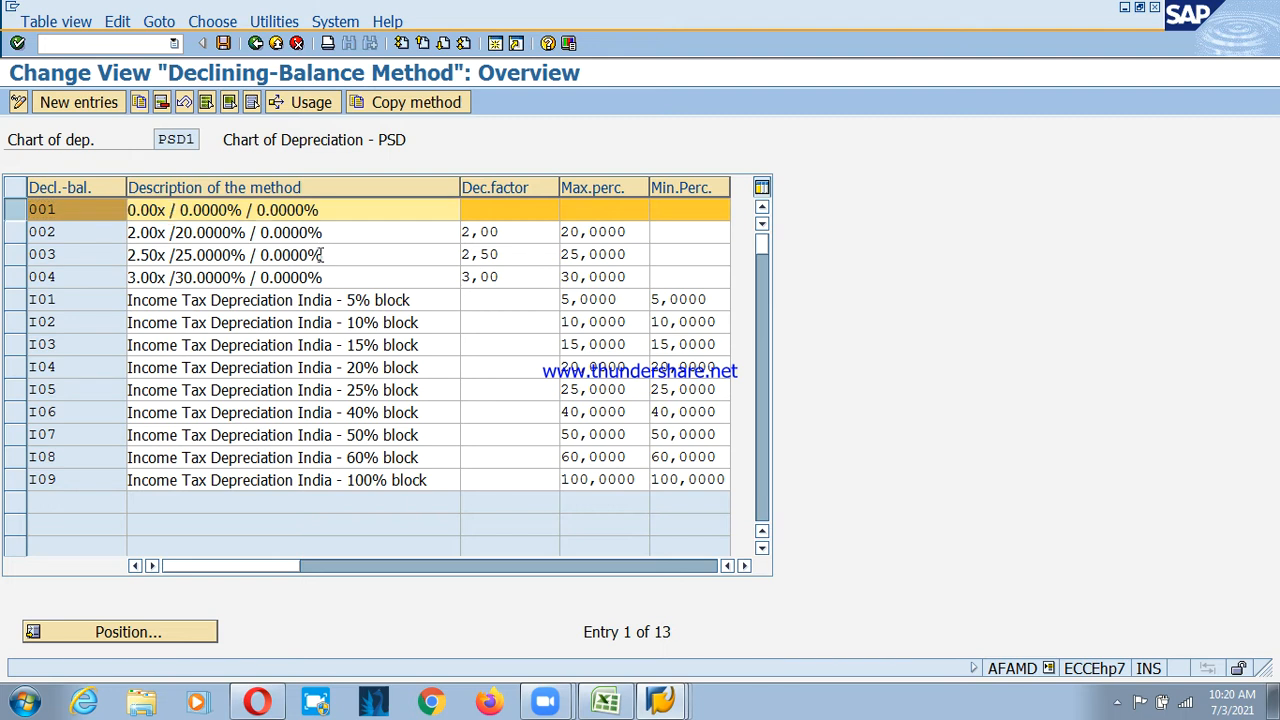
key(F1)
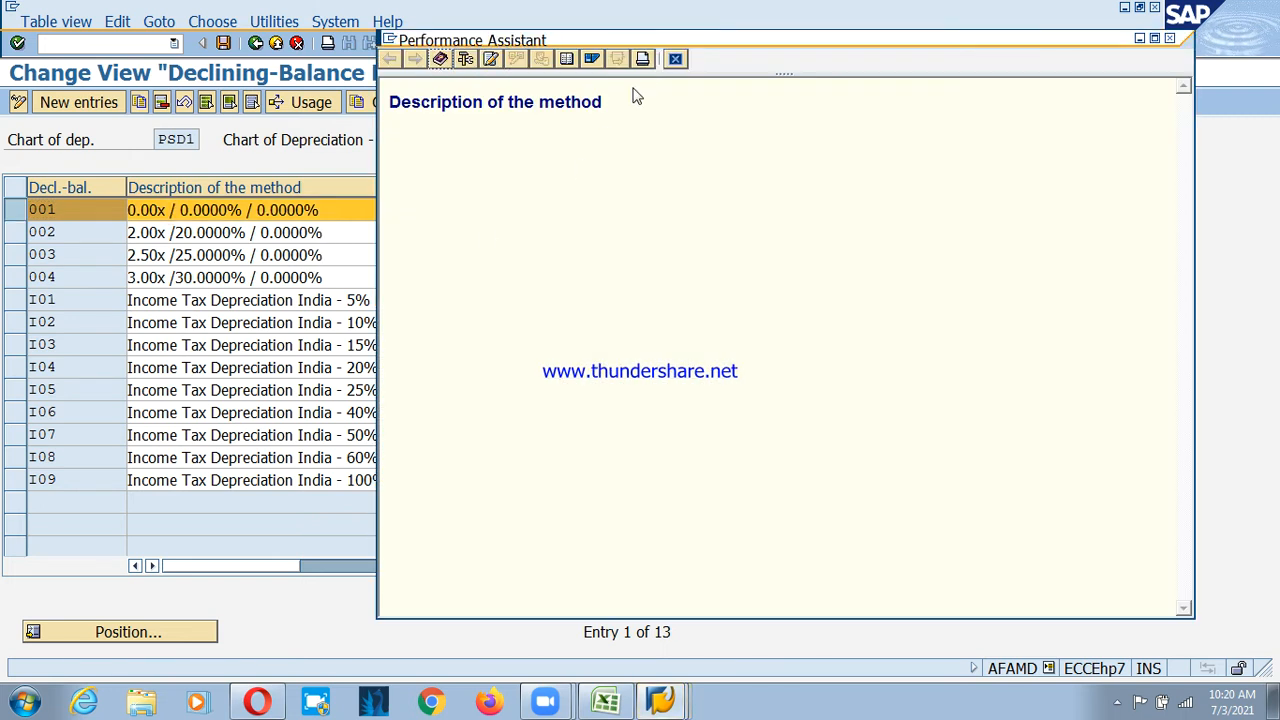
click(675, 58)
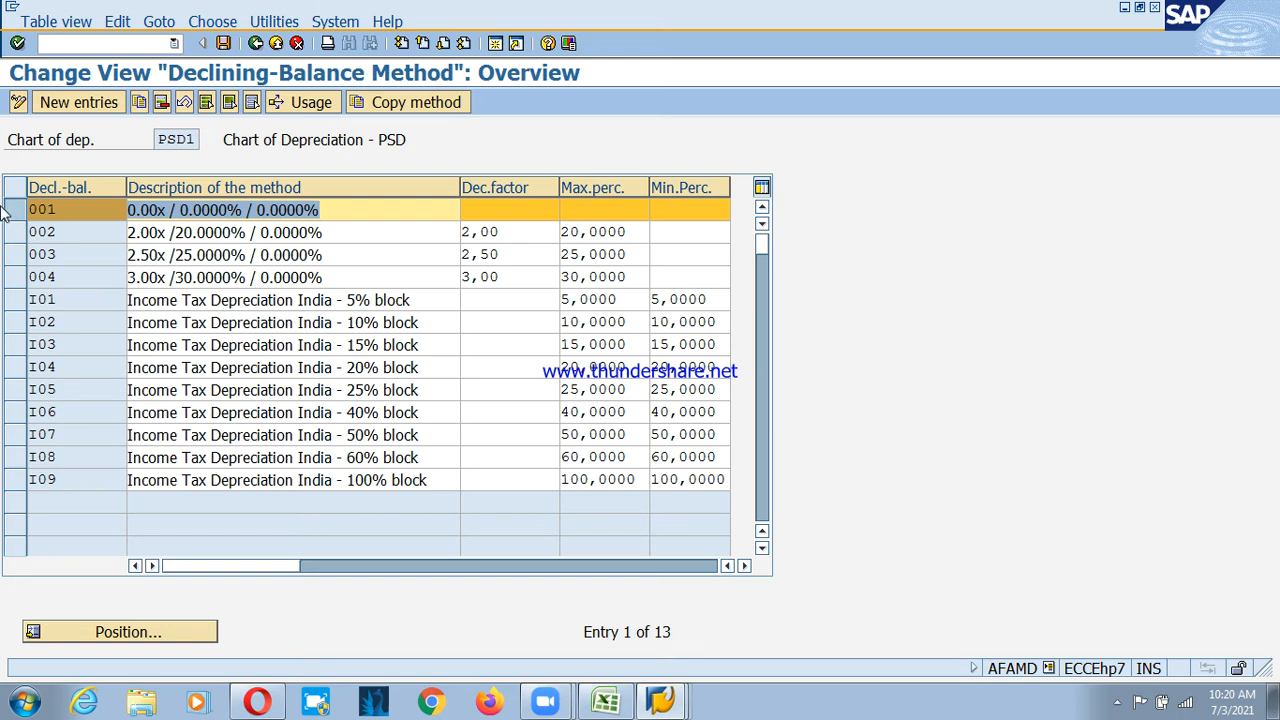
Read the field help for the declining-balance method key 001 and leave the declining-balance overview without saving
click(44, 210)
key(F1)
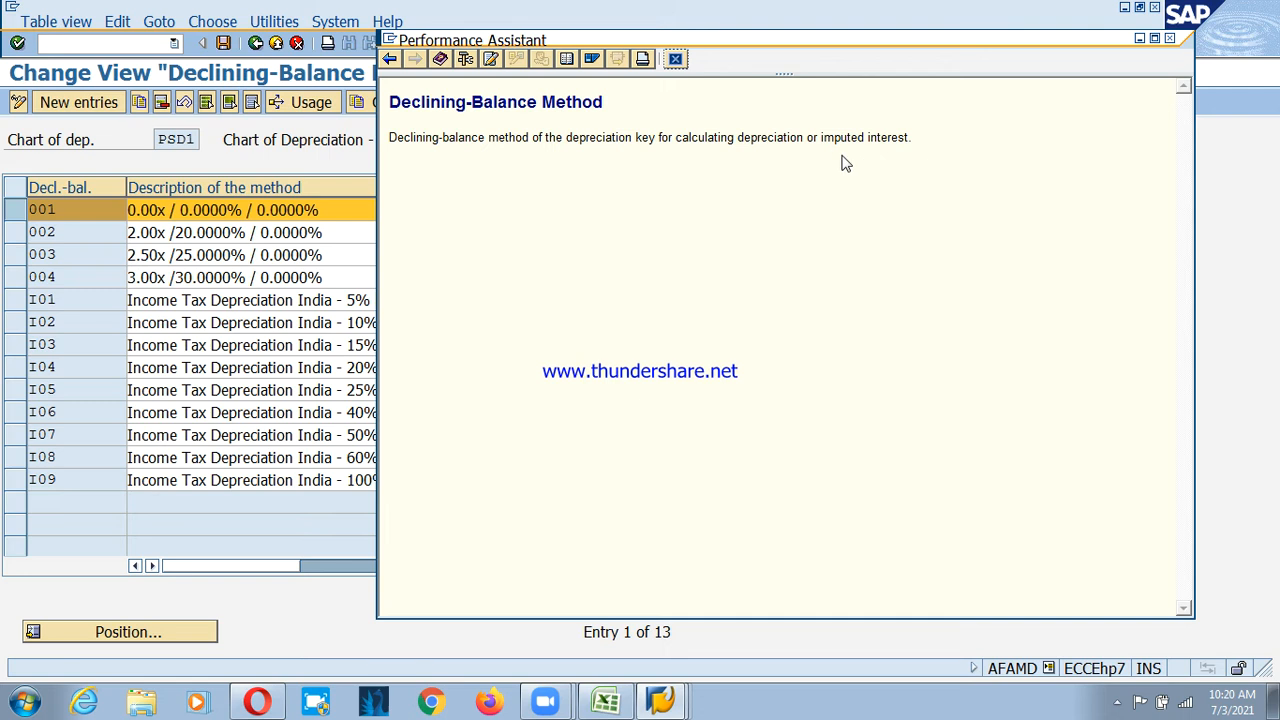
click(677, 60)
key(Escape)
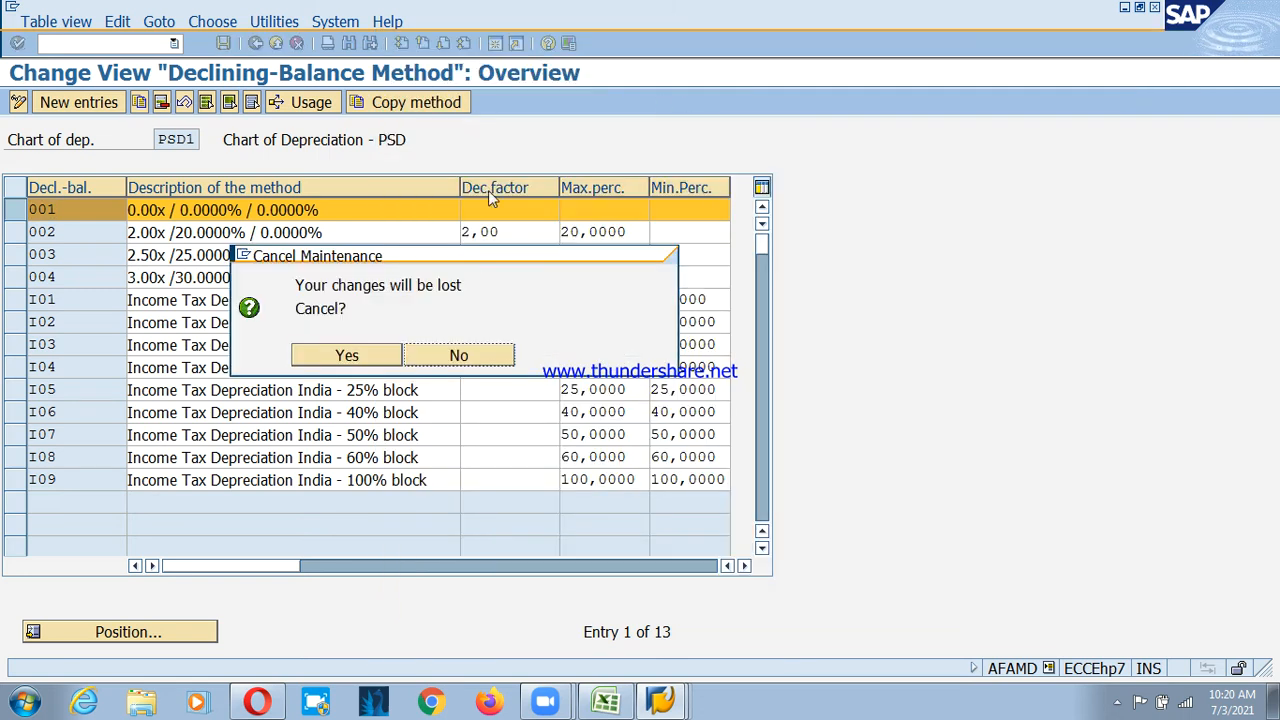
click(379, 368)
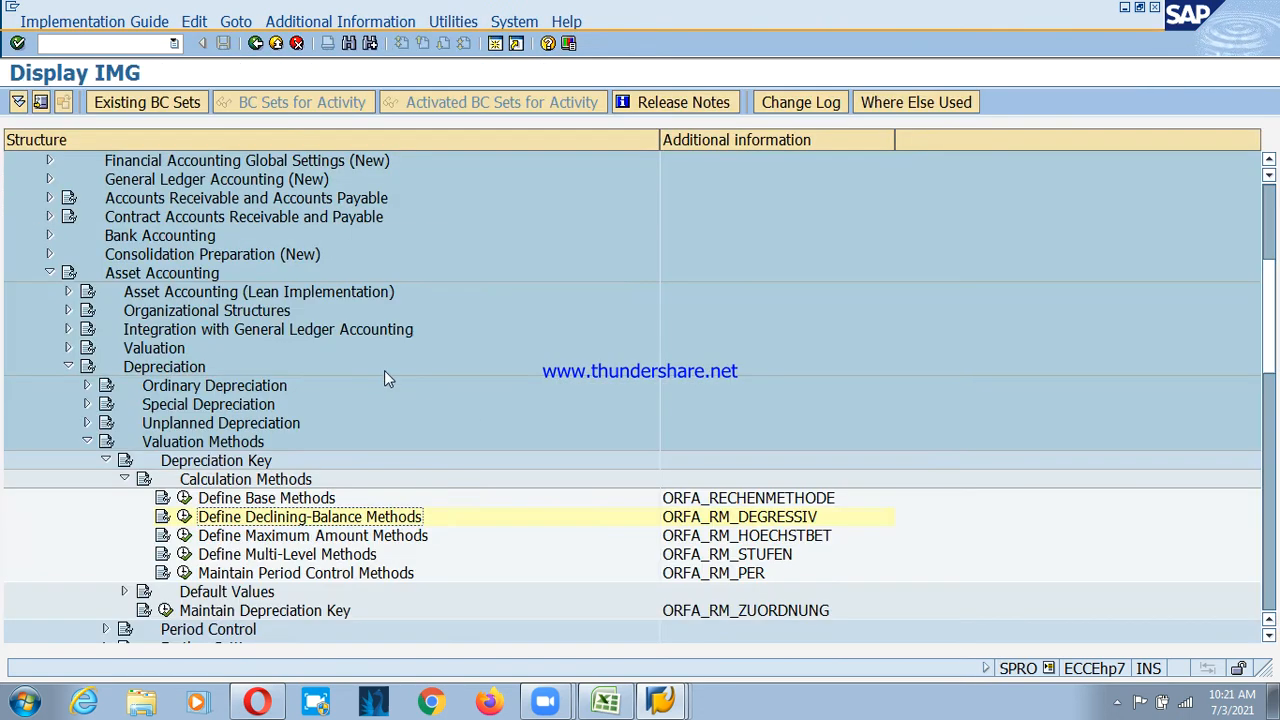
Open Define Maximum Amount Methods, review the maximum amounts of method TH0, and return to the method overview
click(345, 537)
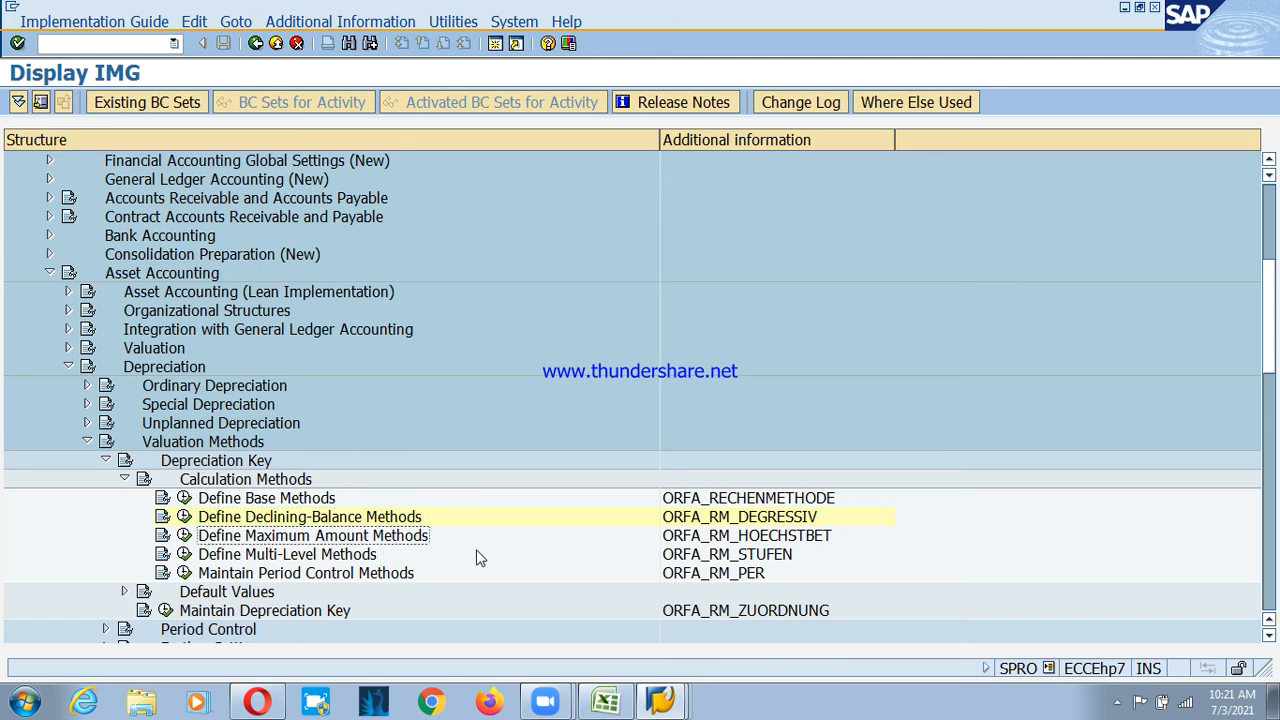
click(185, 536)
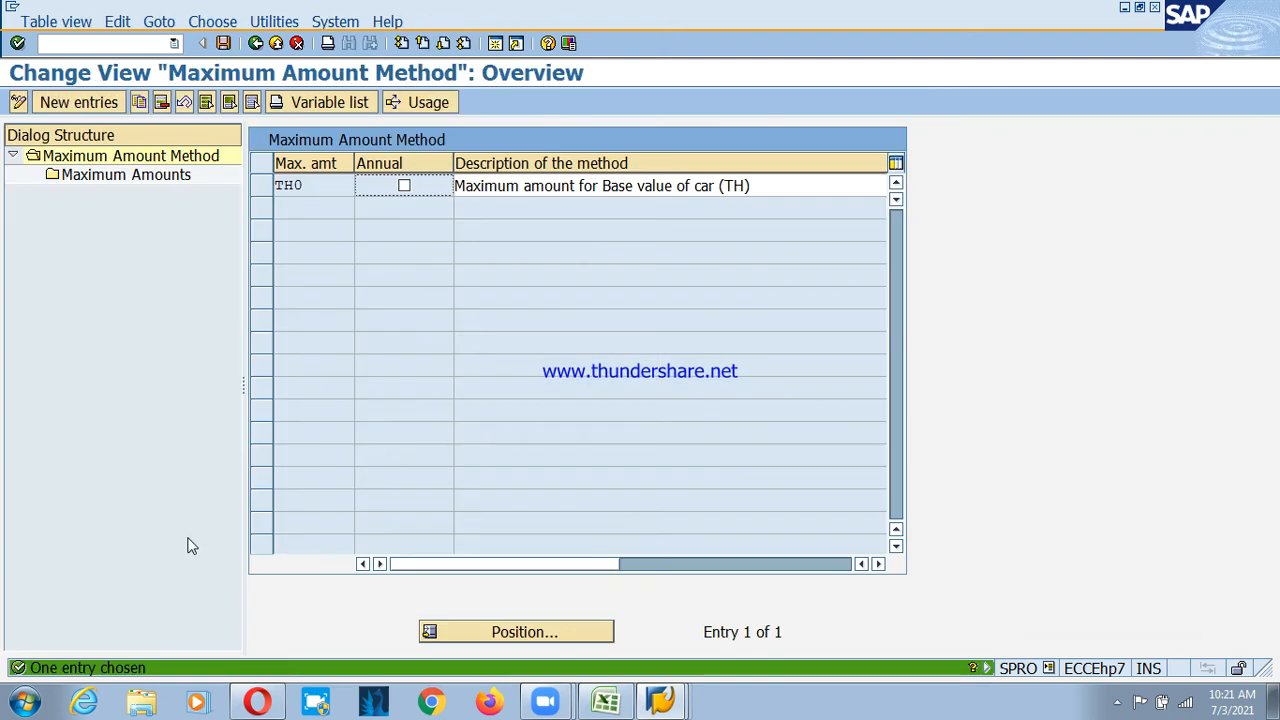
click(264, 188)
double_click(124, 180)
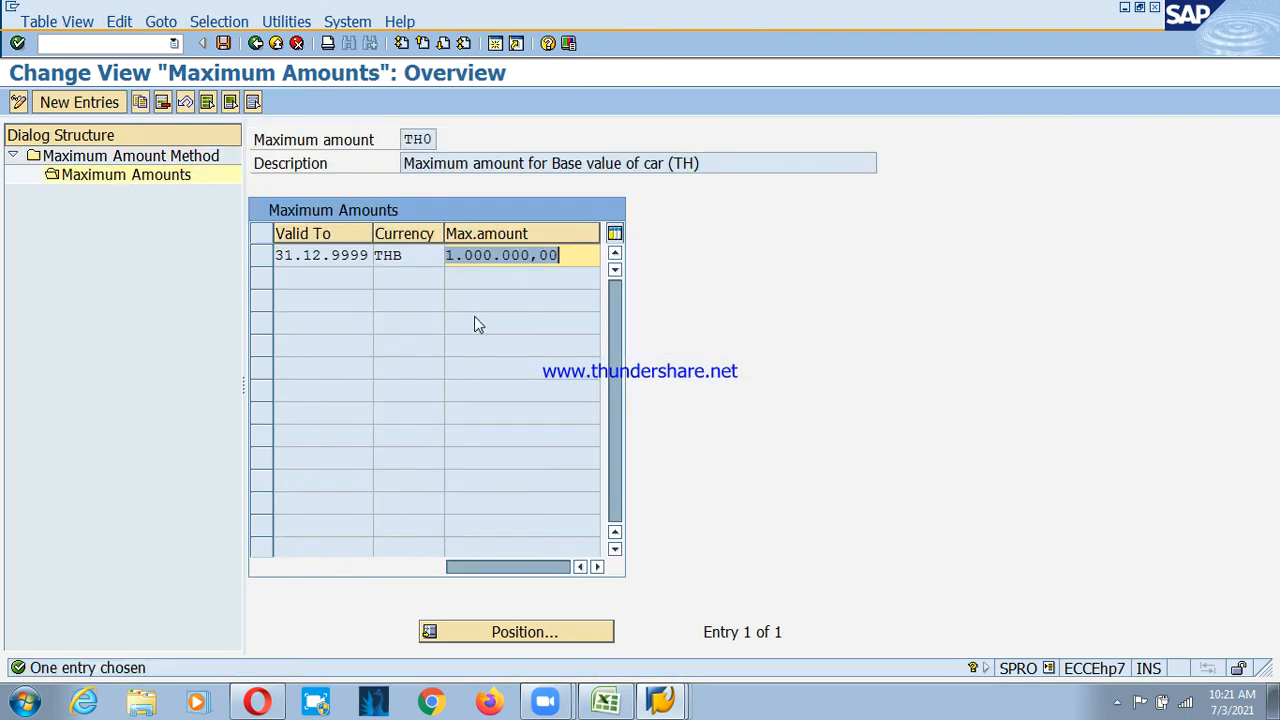
click(256, 44)
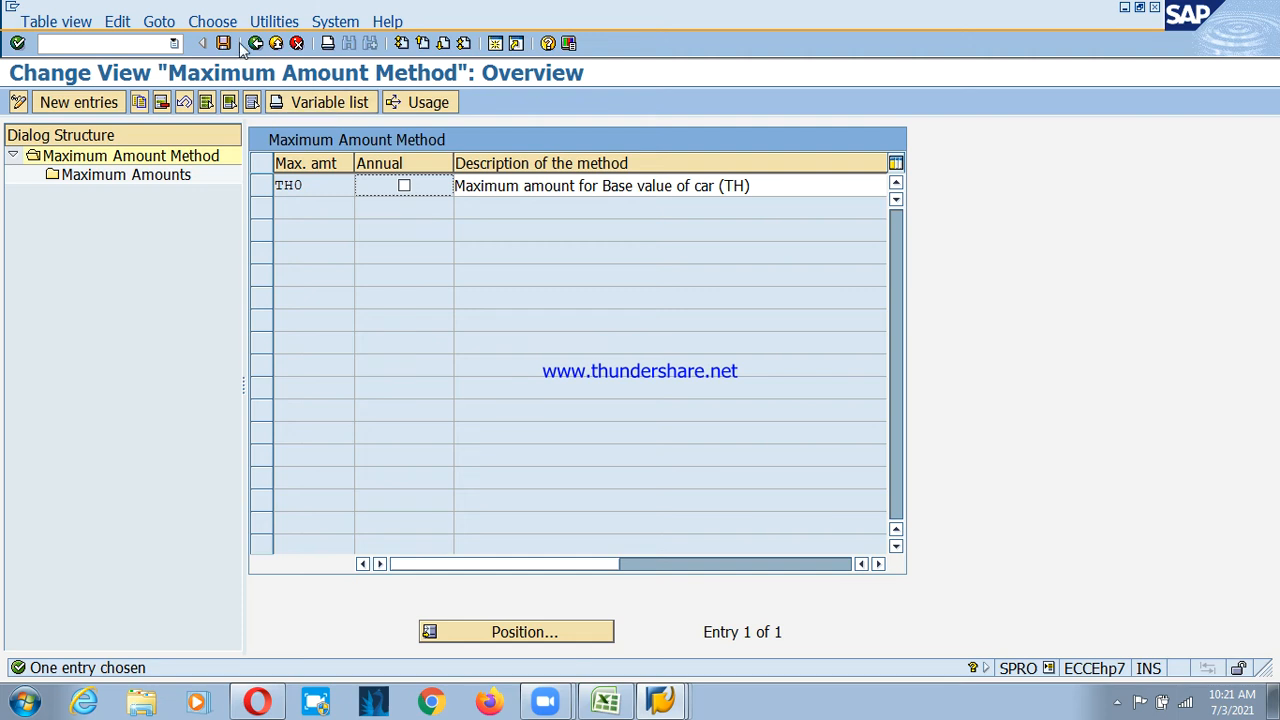
Read the field help for the maximum amount method key TH0 and close it
click(315, 184)
key(F1)
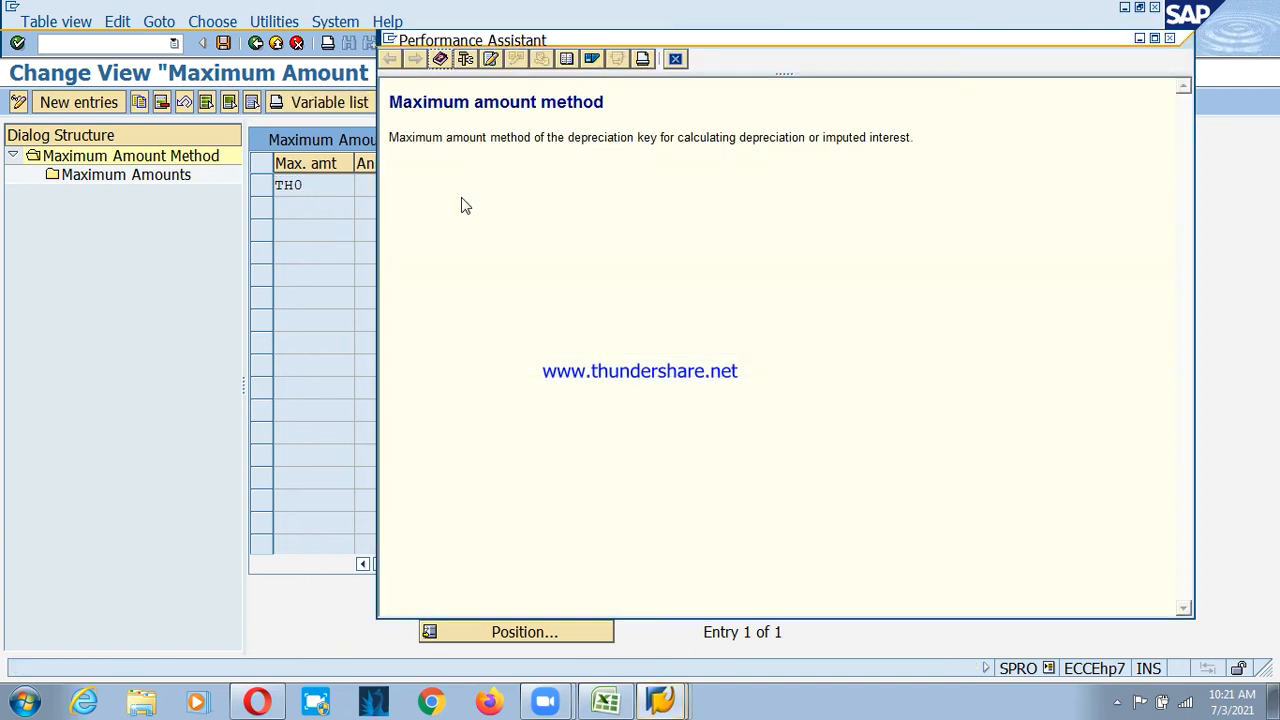
key(Escape)
Create maximum amount method INR with the description "Max AMount" and save it
click(78, 102)
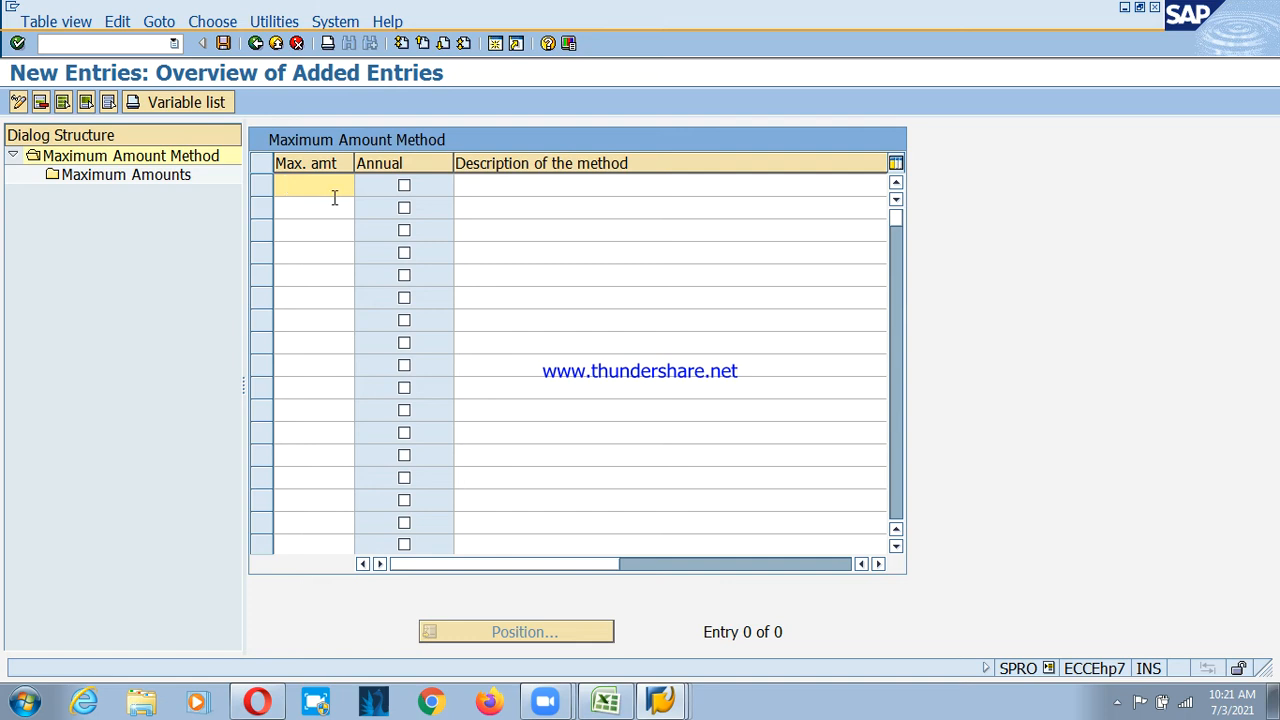
key(Insert)
text(INR)
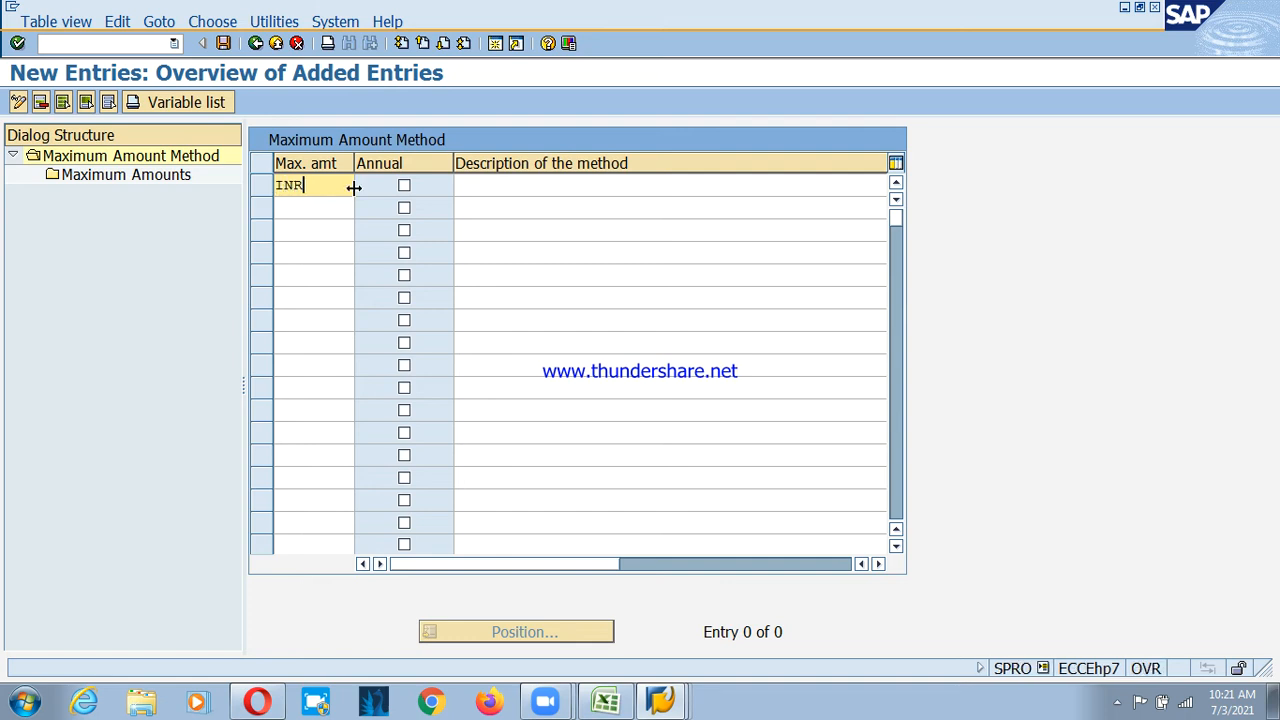
key(Return)
key(Up)
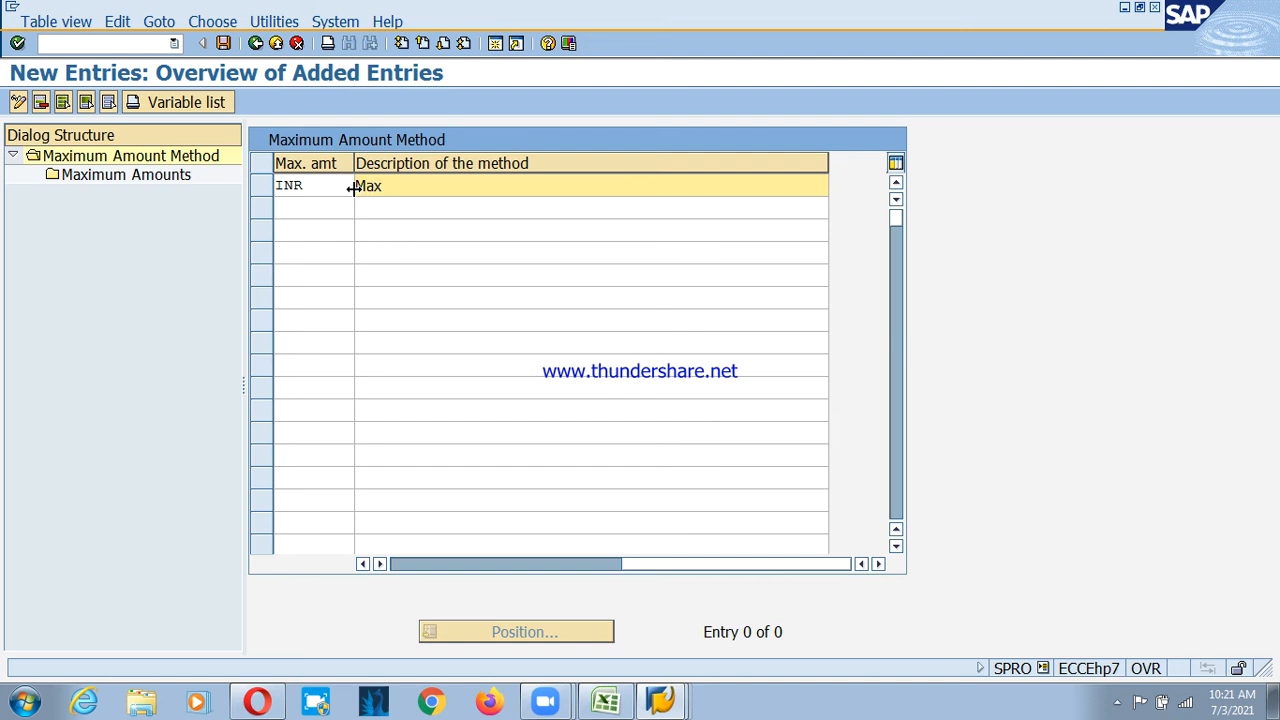
text(Max AMount)
key(Return)
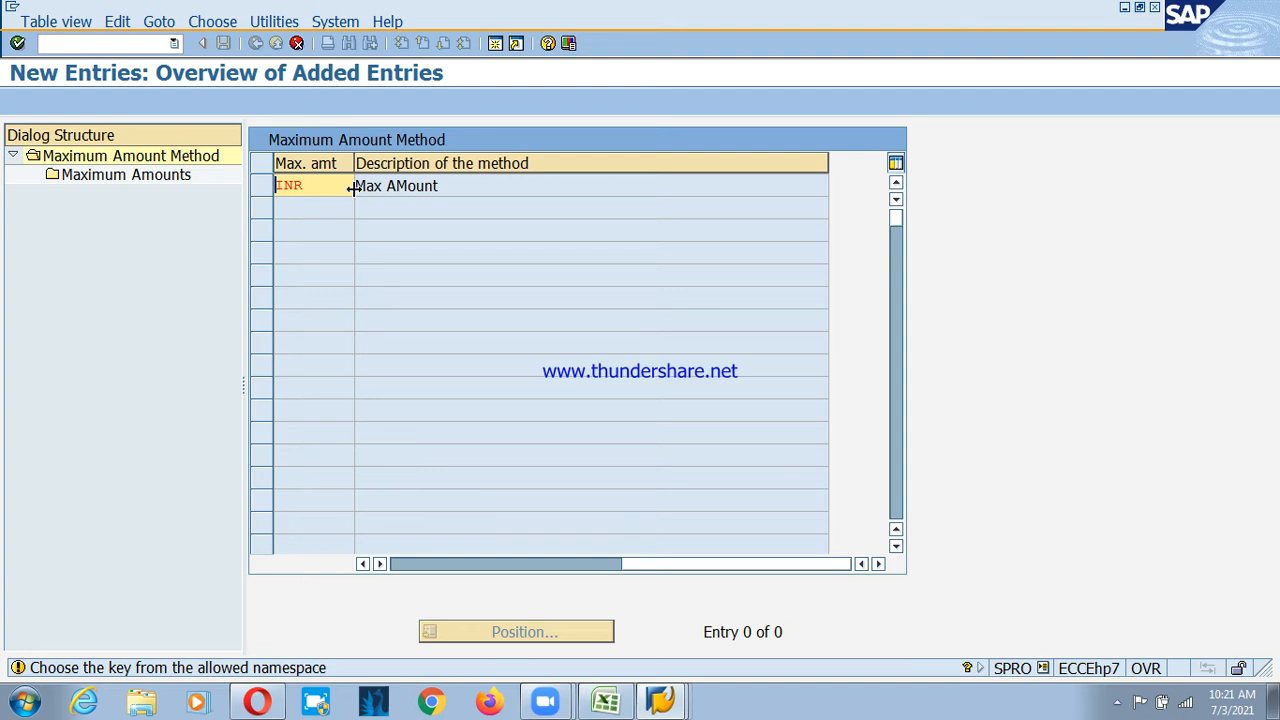
key(Return)
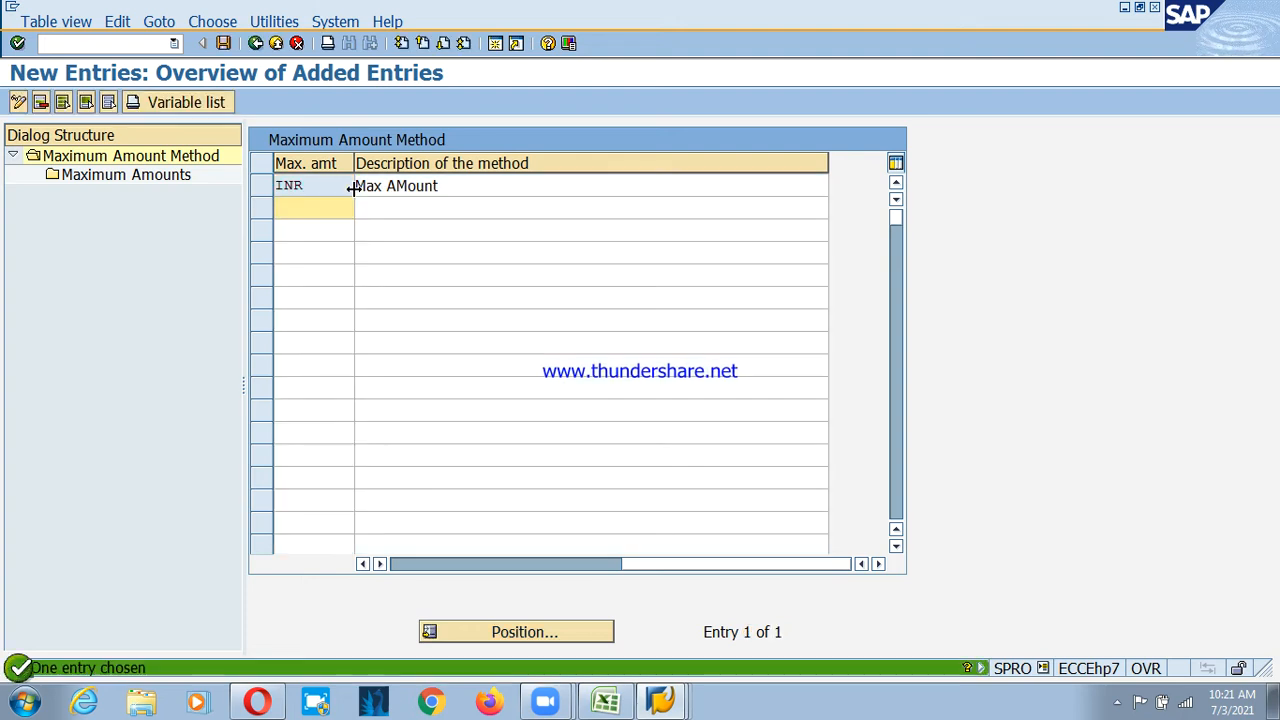
click(446, 568)
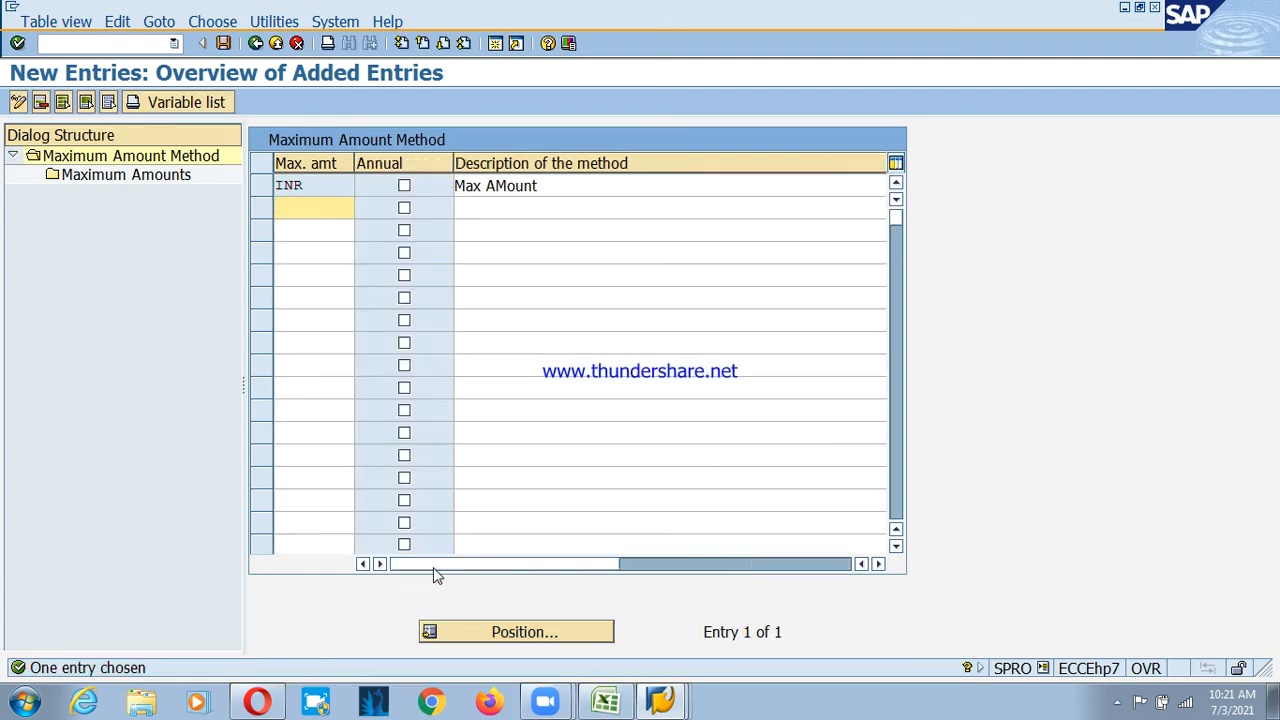
click(223, 43)
click(62, 319)
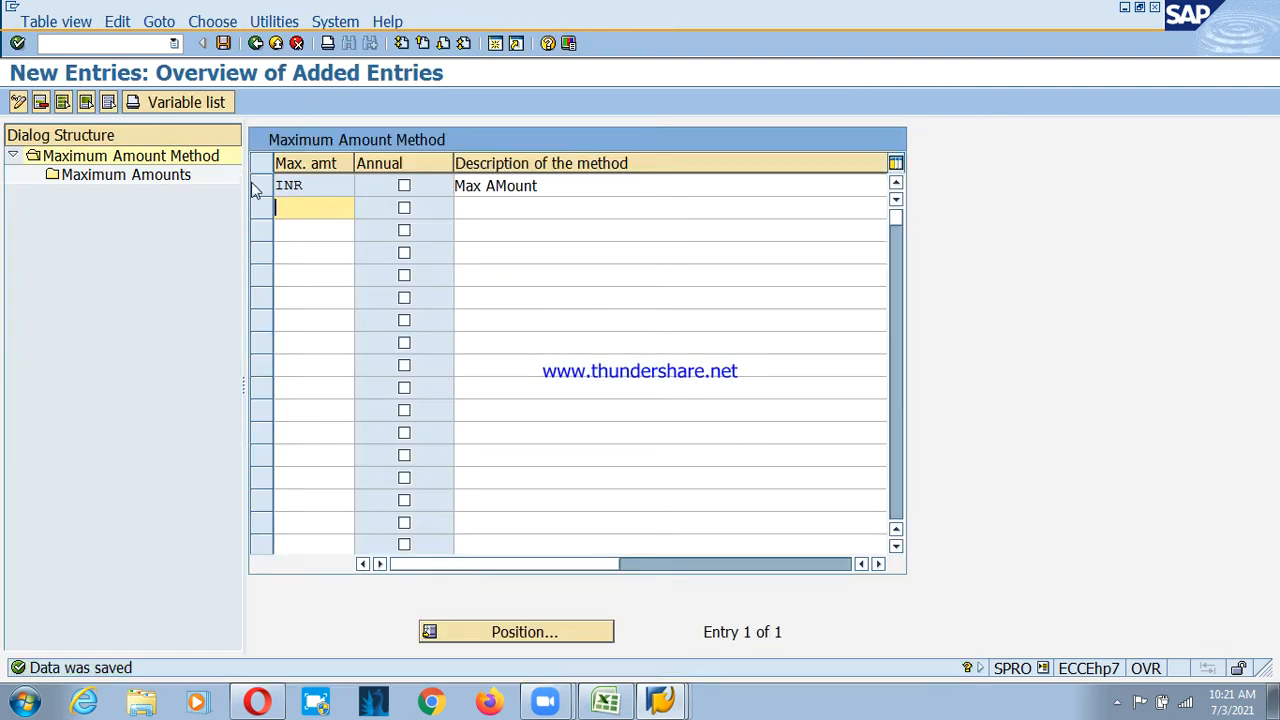
Add a maximum amount entry to method INR, valid to 31.12.9999 in currency INR
double_click(143, 186)
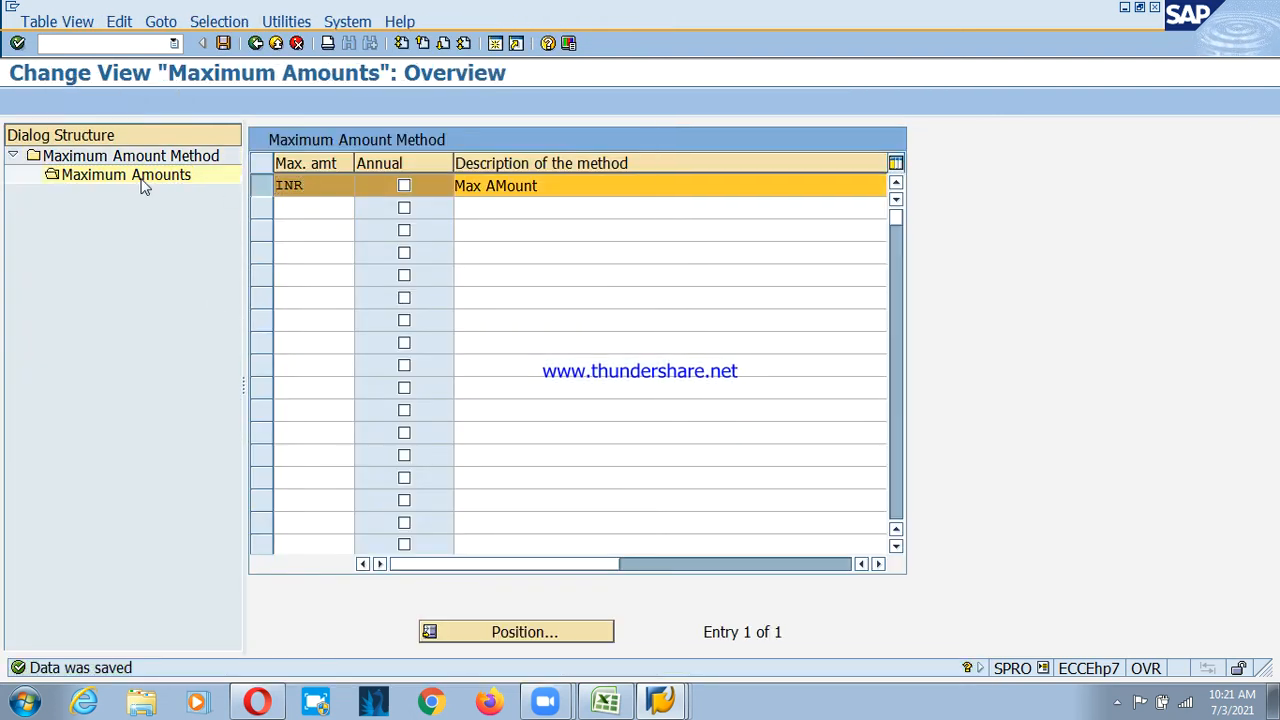
click(100, 102)
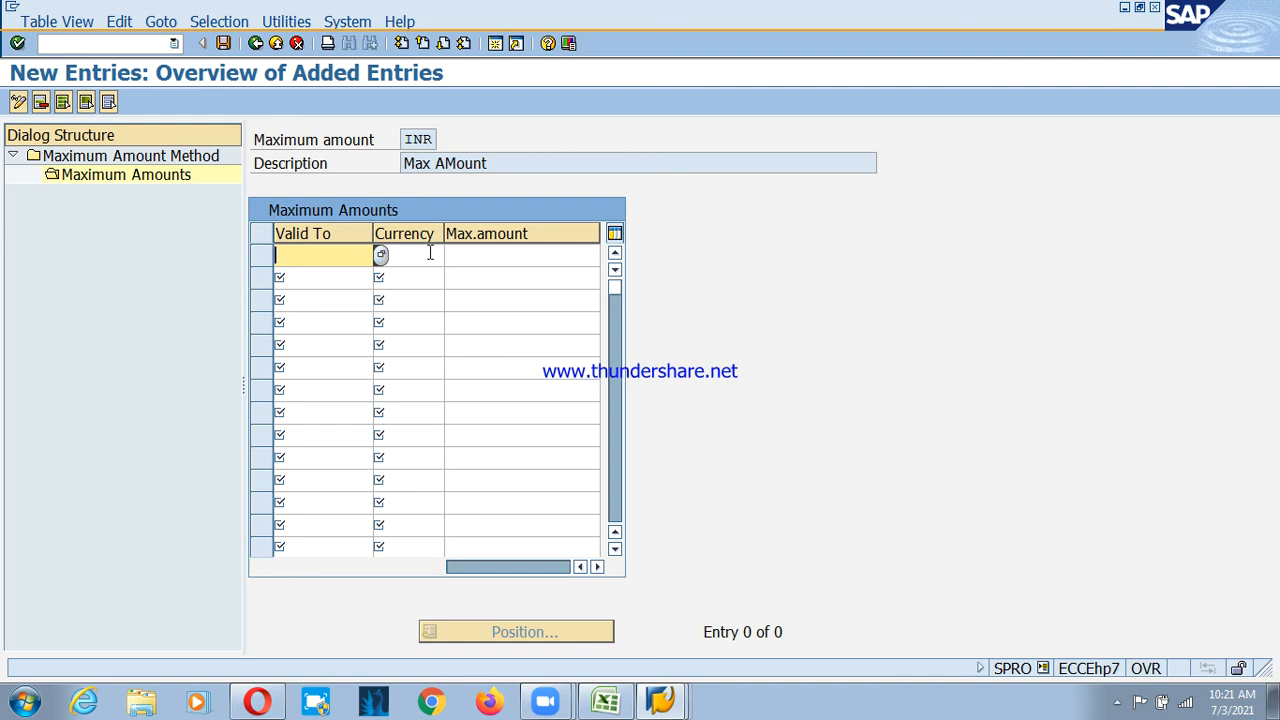
click(330, 257)
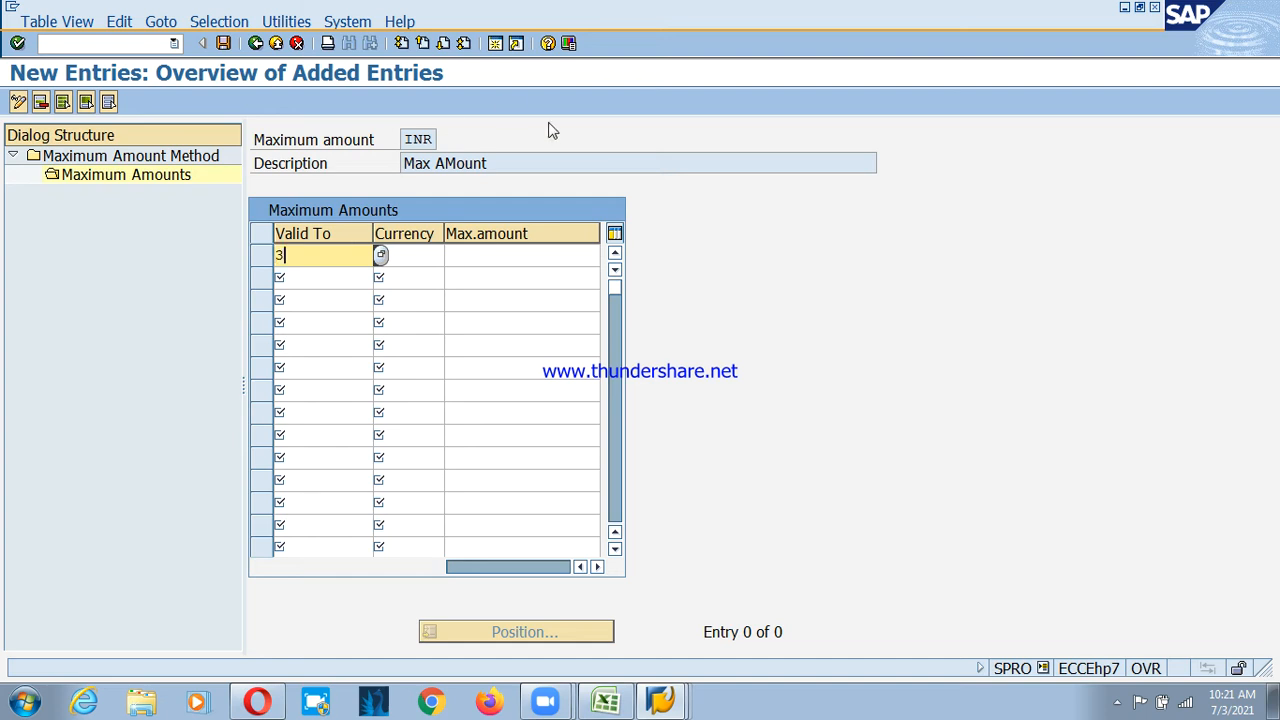
text(31.12.9999)
key(Tab)
key(shift+Tab)
text(9)
key(Tab)
text(inr)
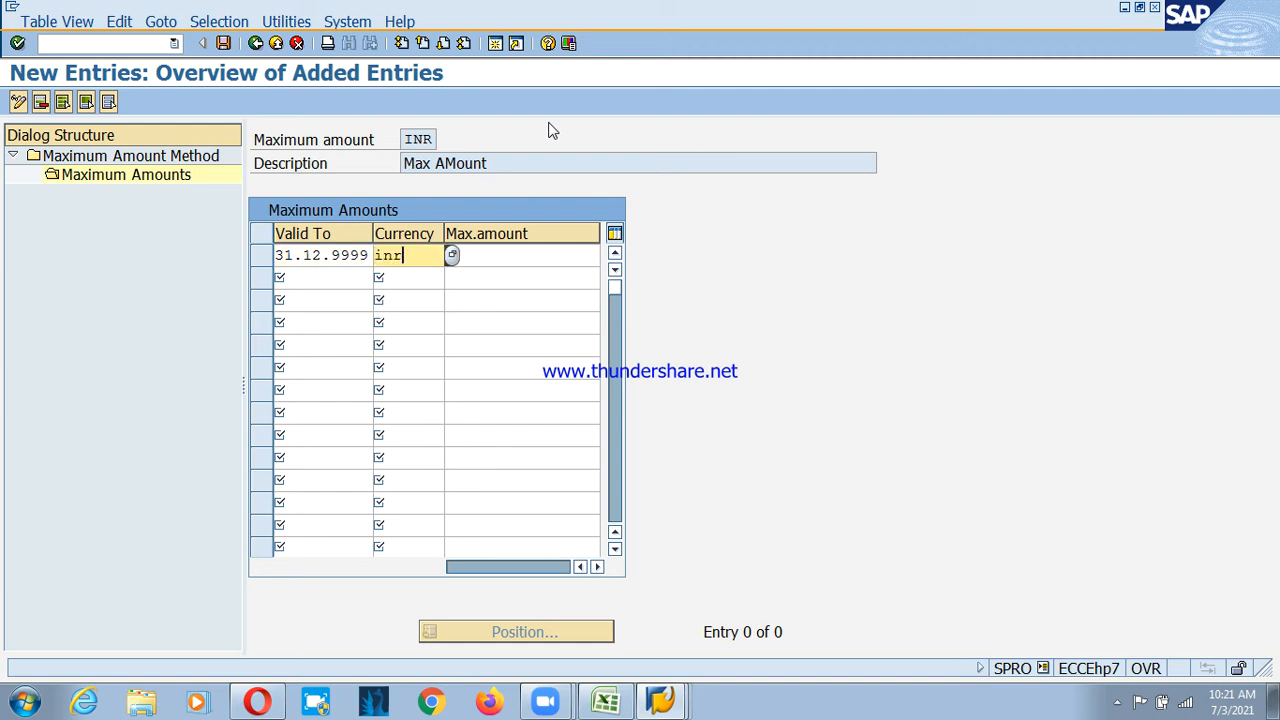
Set the new entry's maximum amount to 100000000 and return to the maximum amount method overview
key(Tab)
text(10000)
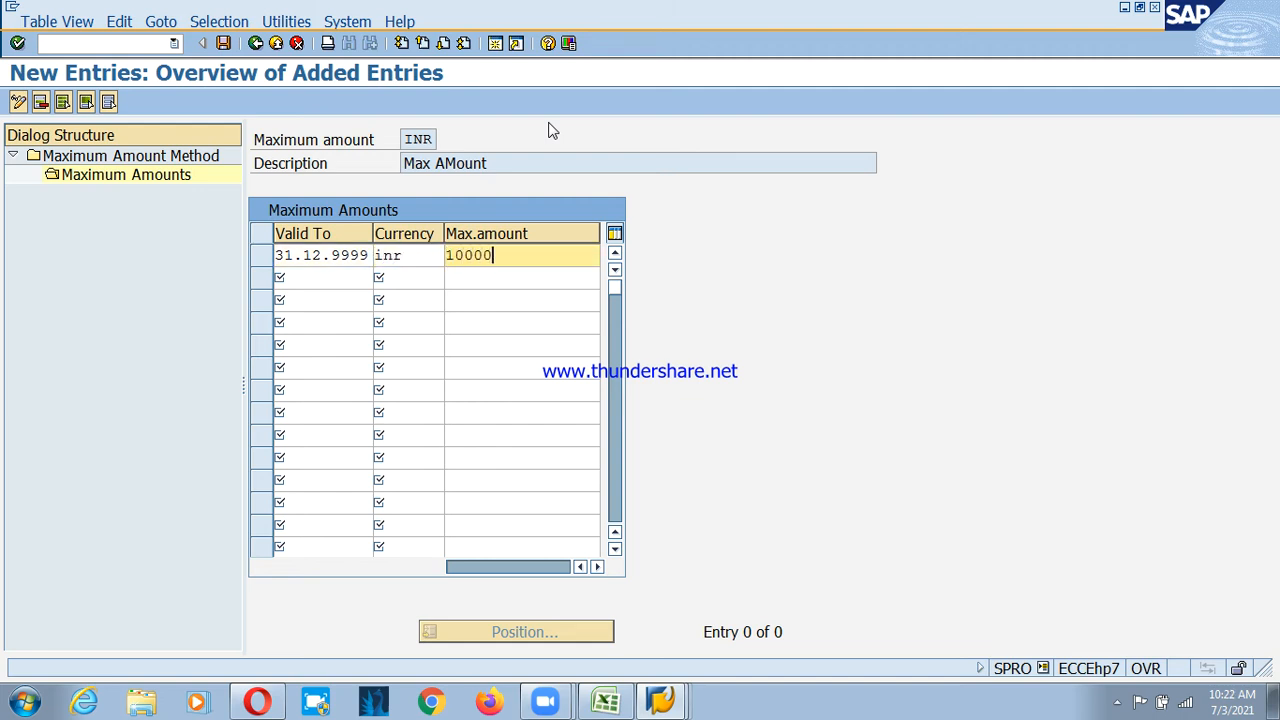
text(0000)
key(Return)
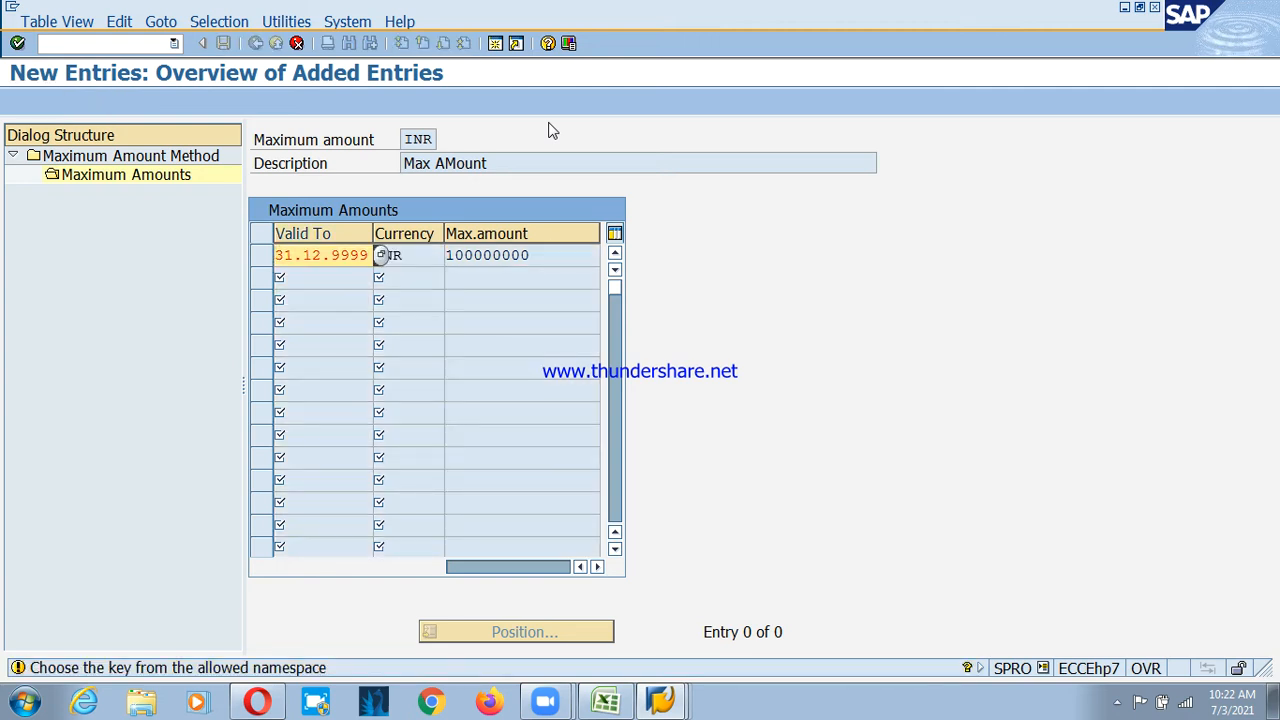
key(Return)
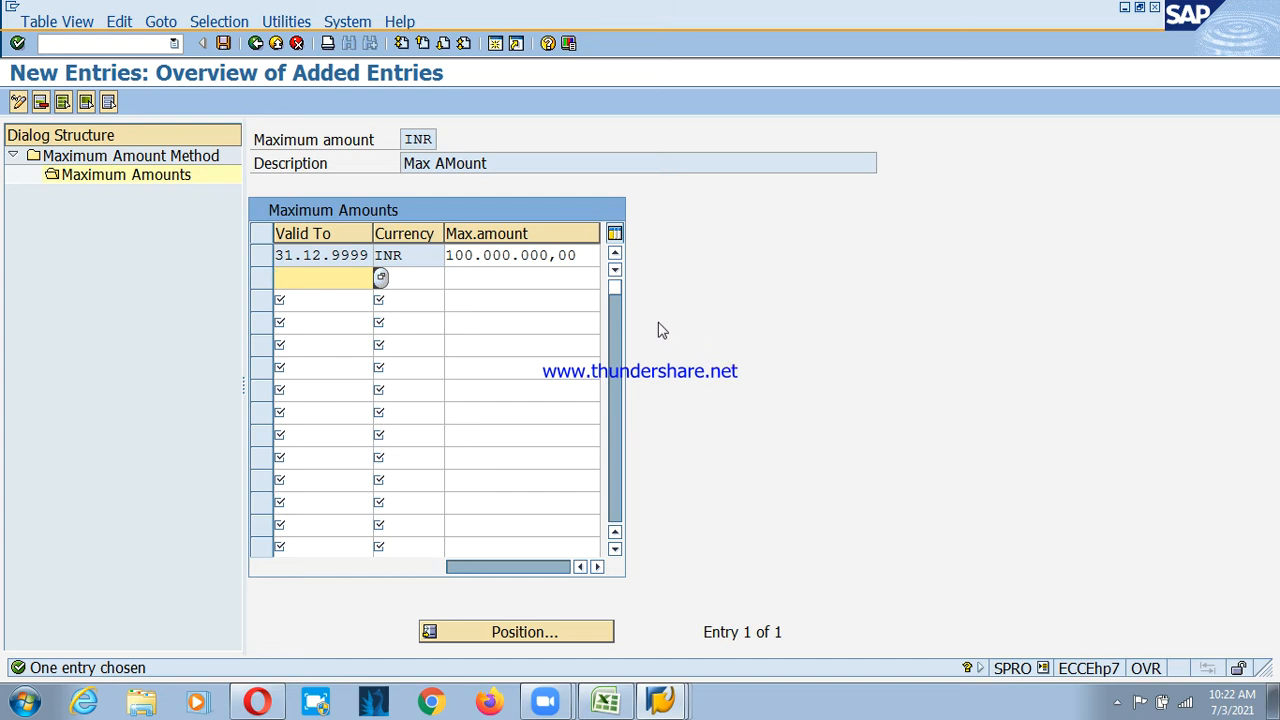
click(255, 43)
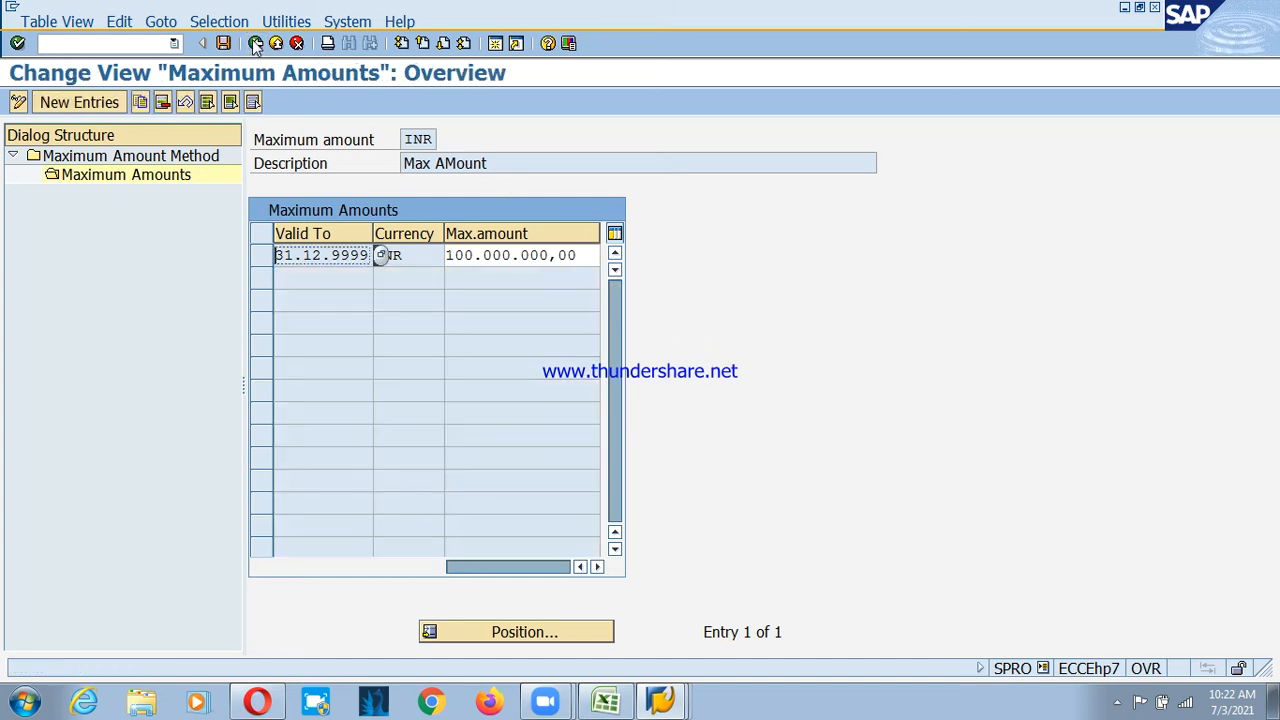
click(255, 43)
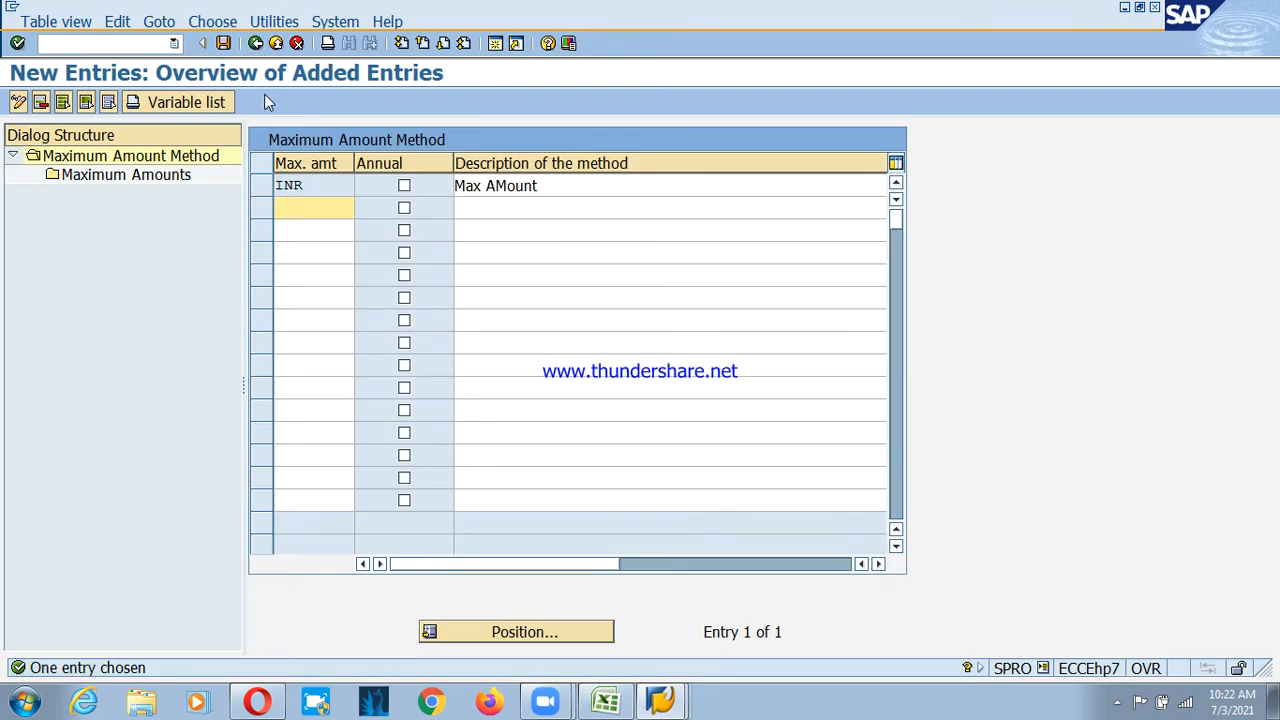
click(255, 43)
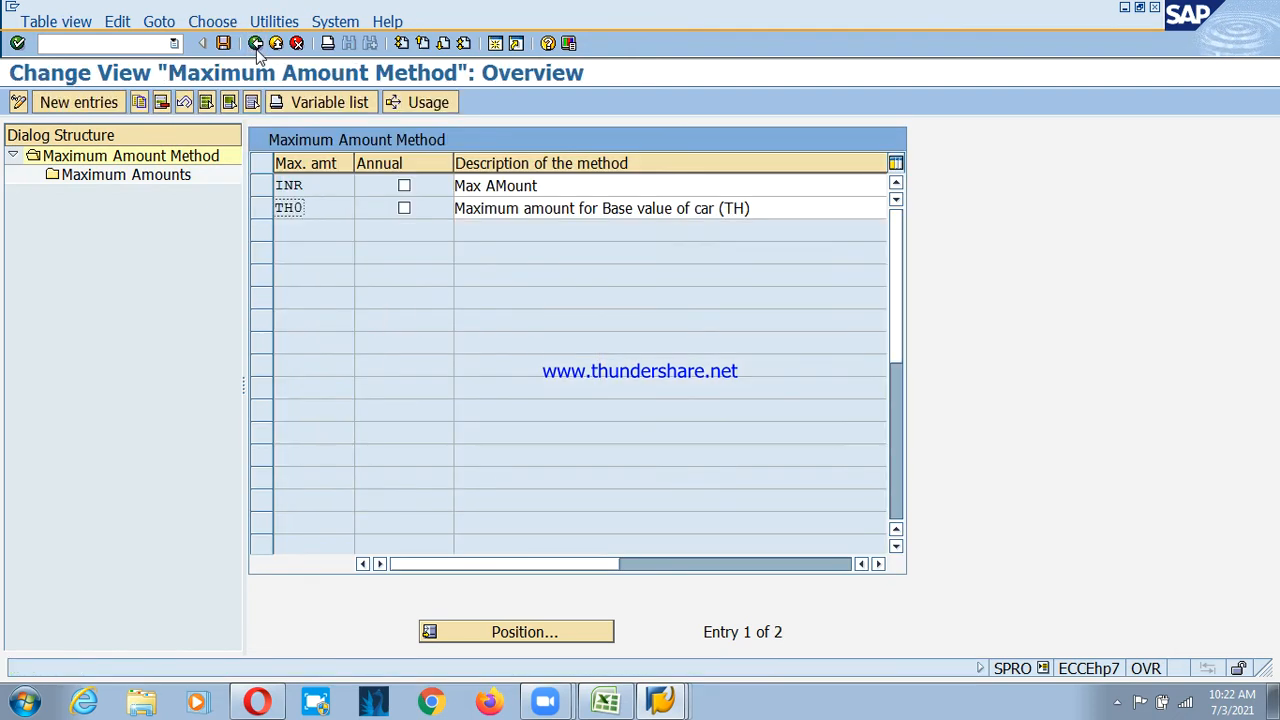
Try to delete maximum amount method INR with its dependent entry, and return to the implementation guide
click(263, 186)
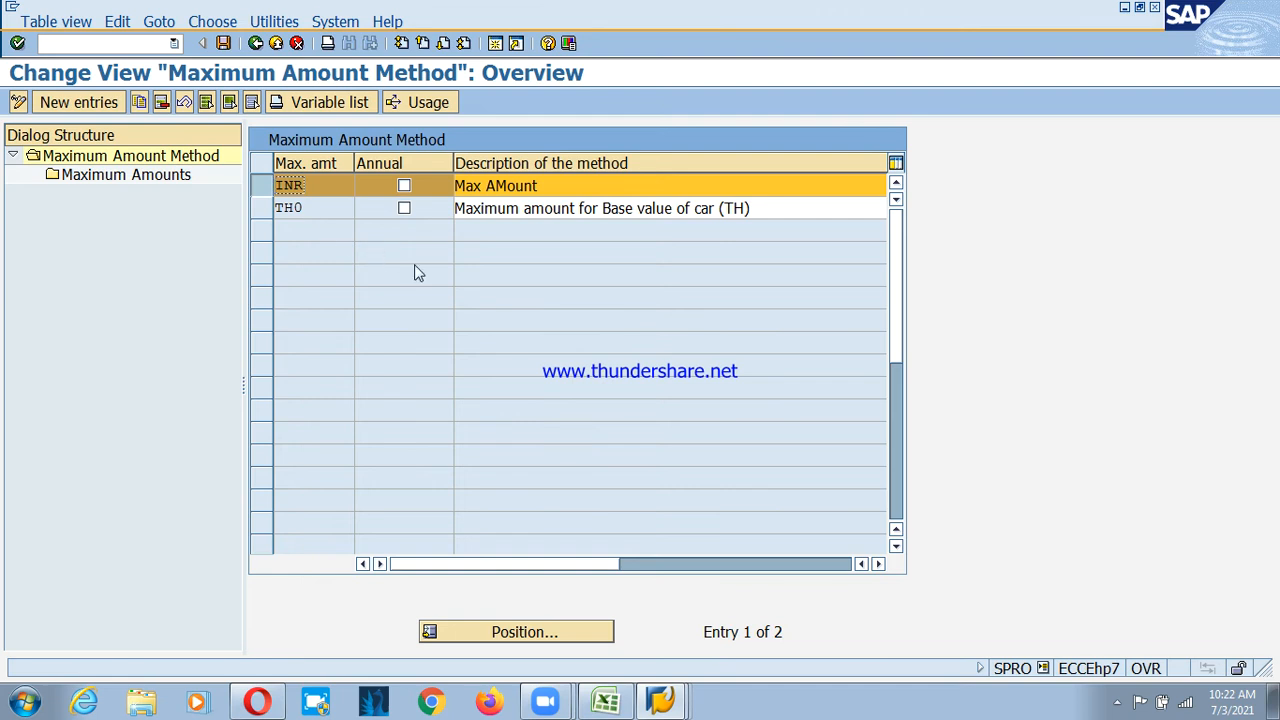
click(161, 103)
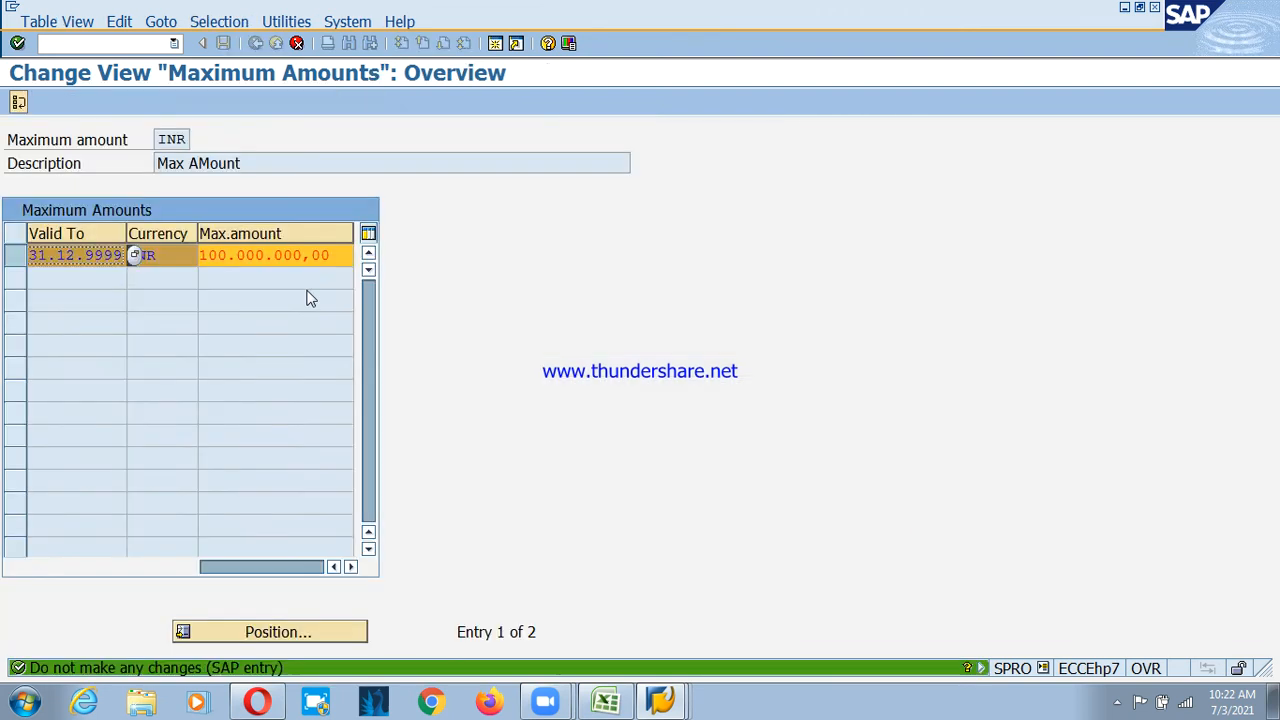
key(Return)
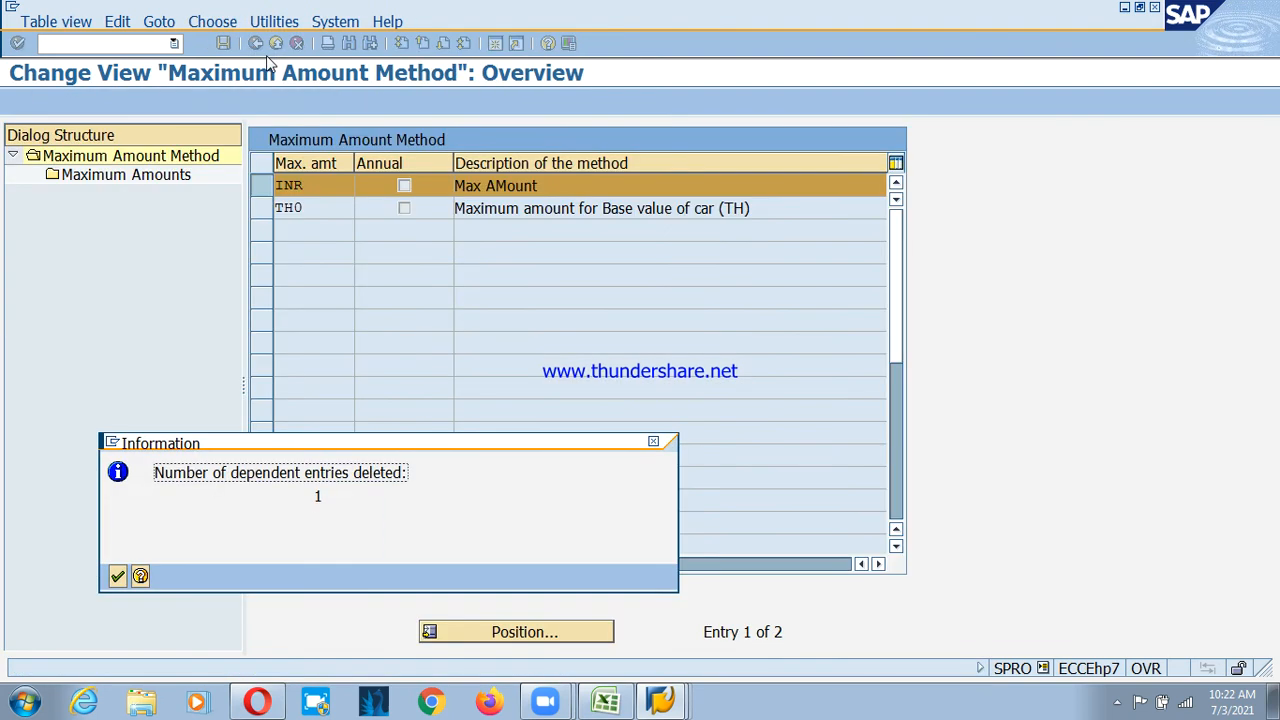
click(117, 577)
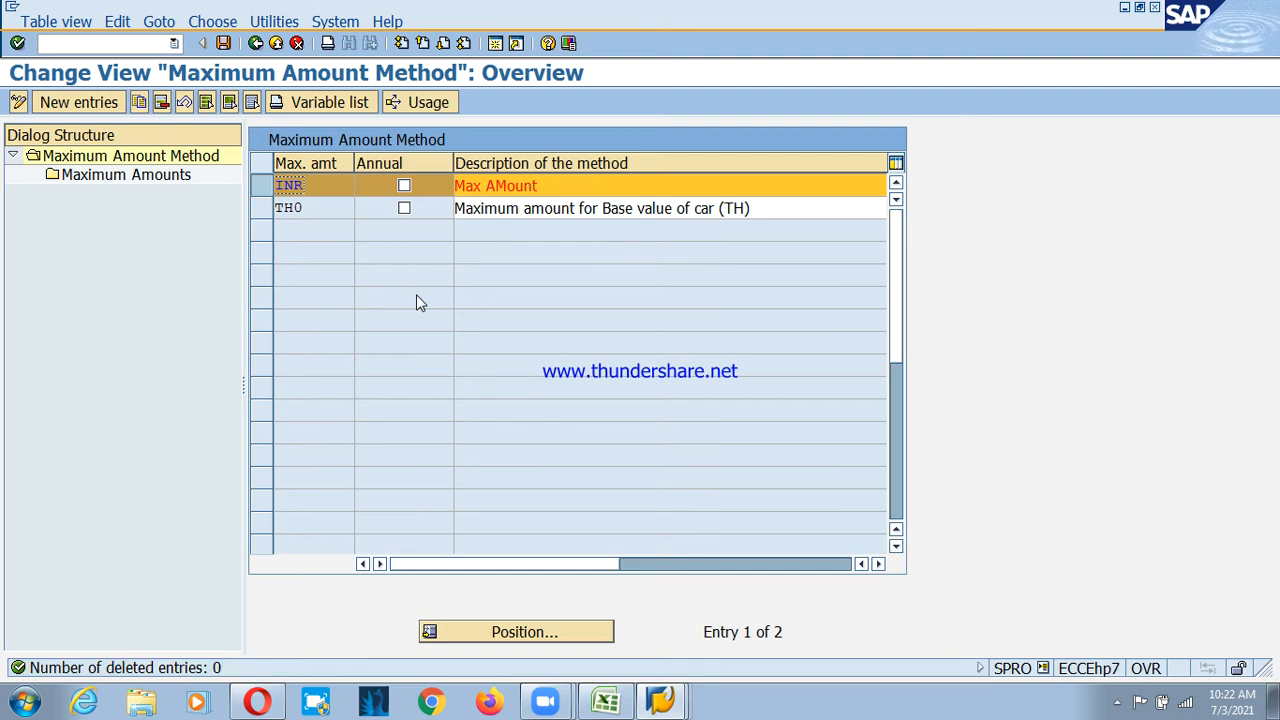
key(F3)
click(428, 360)
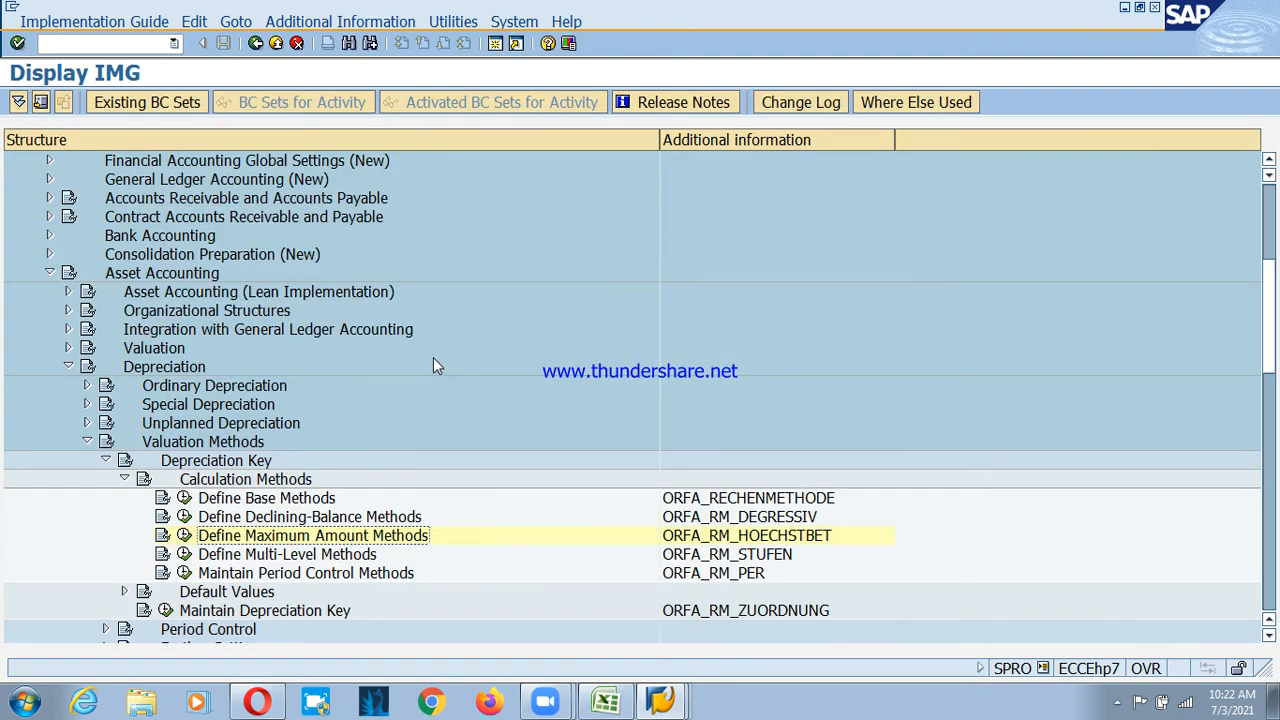
Open Define Multi-Level Methods and create method P5, "5% Straight Line Method", with validity start 2 From ordinary depreciation start date
click(288, 556)
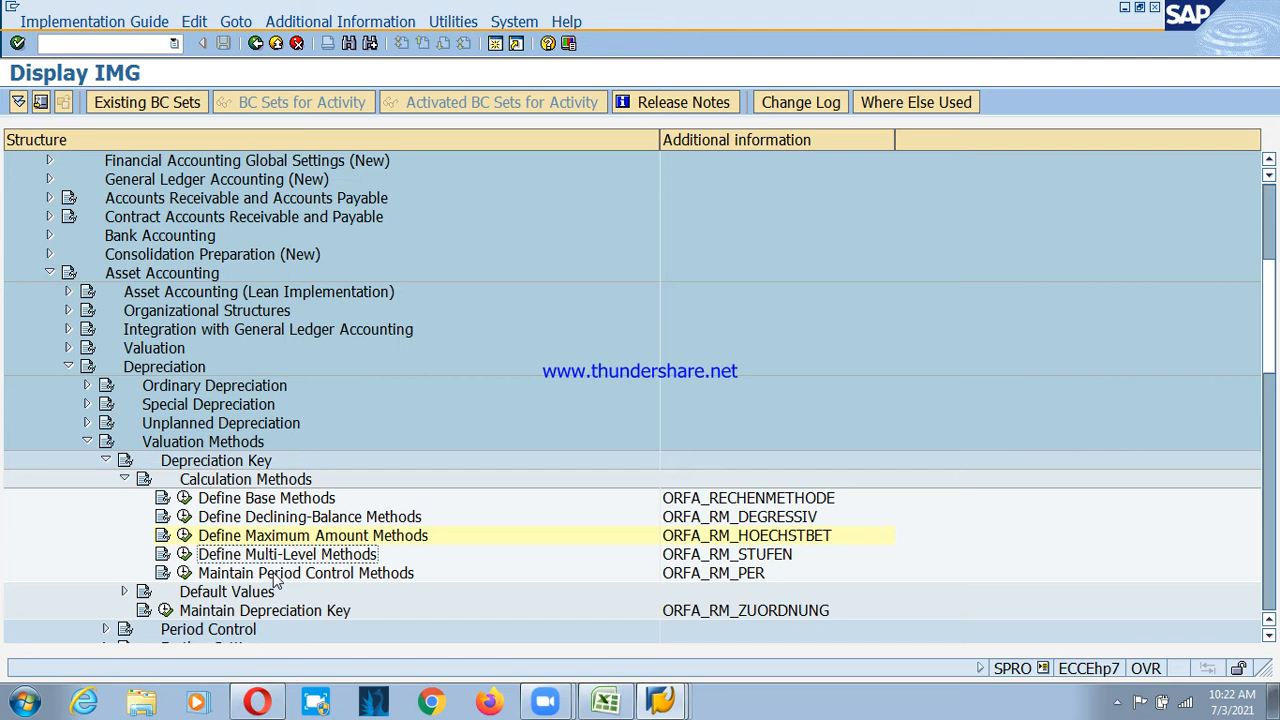
click(185, 555)
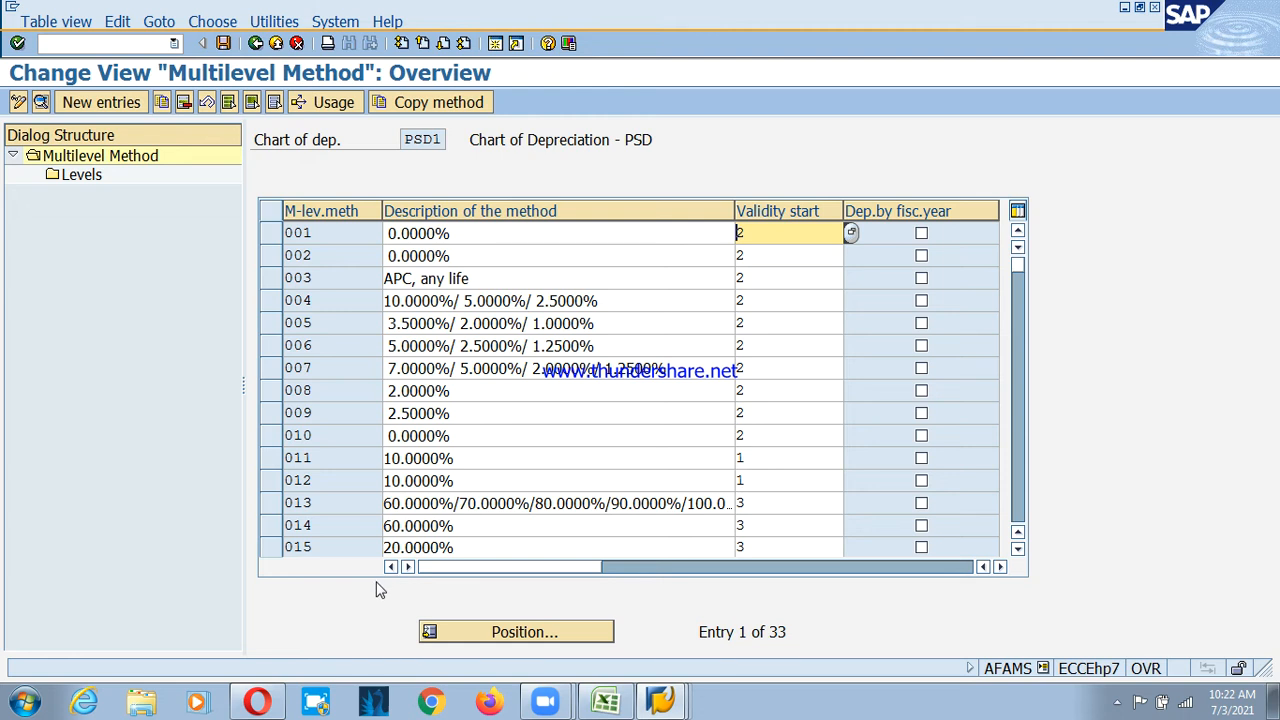
click(101, 99)
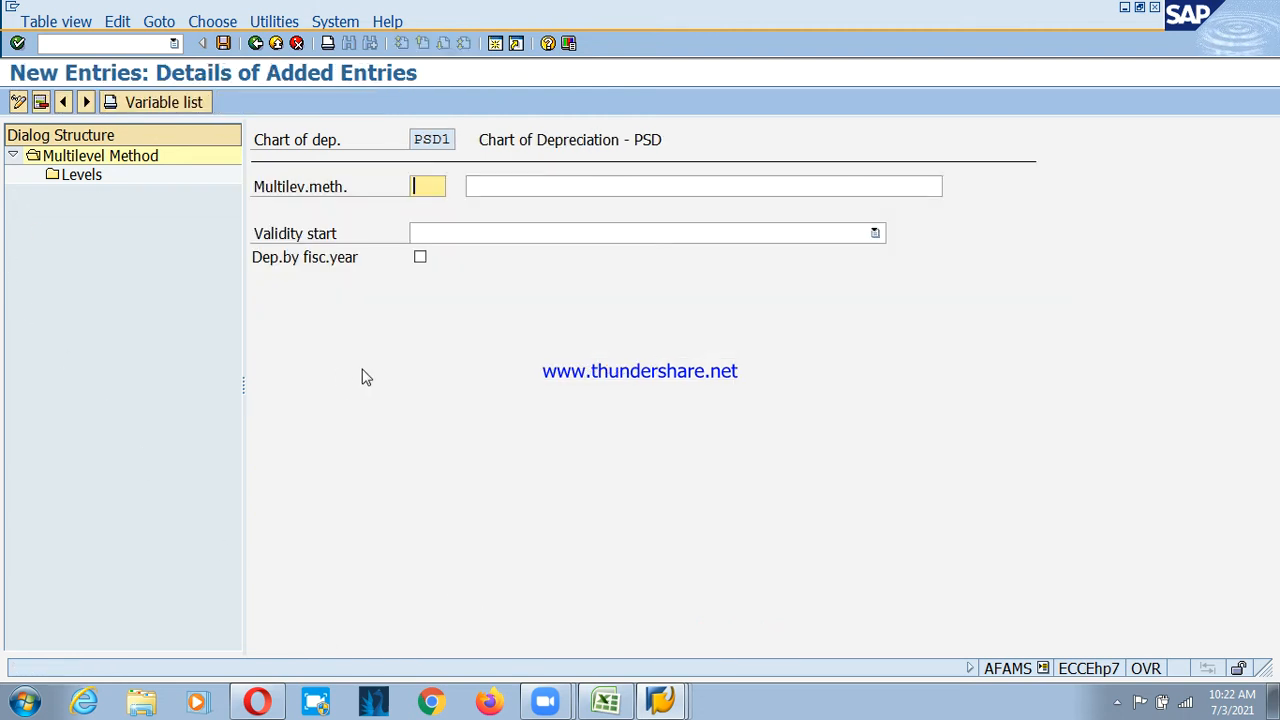
text(PS)
key(Tab)
text(5)
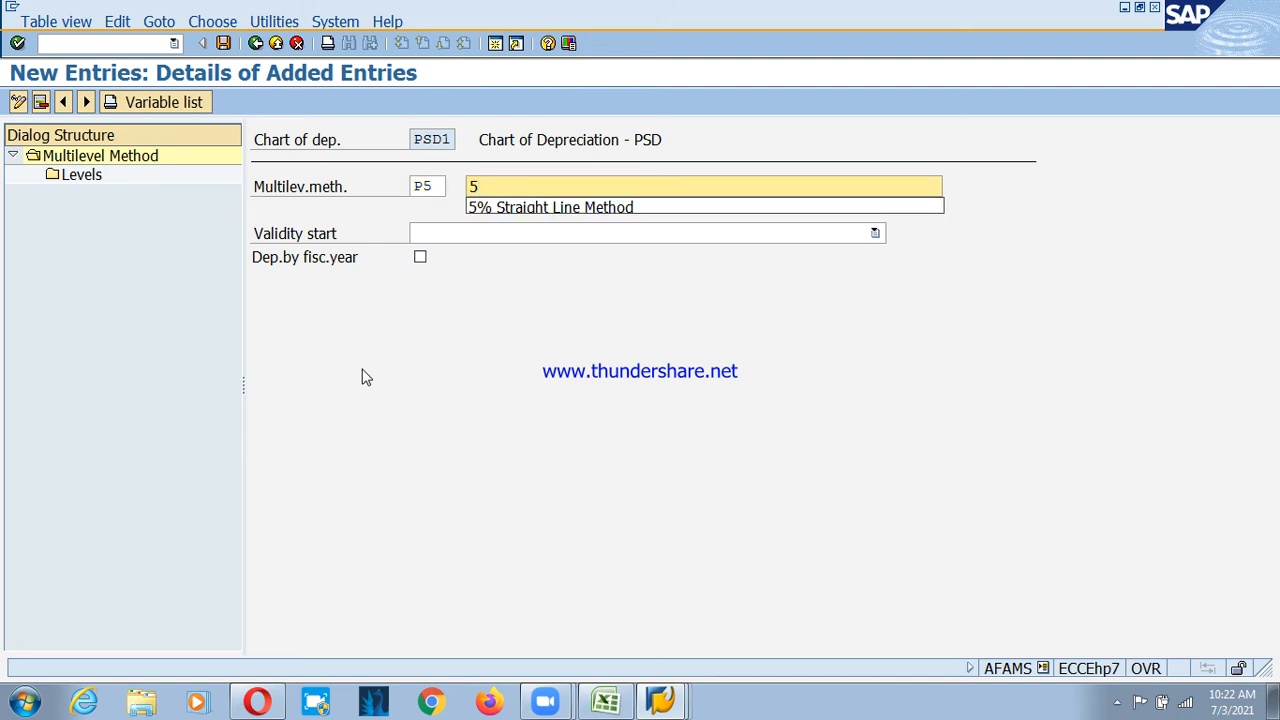
key(Down)
key(Return)
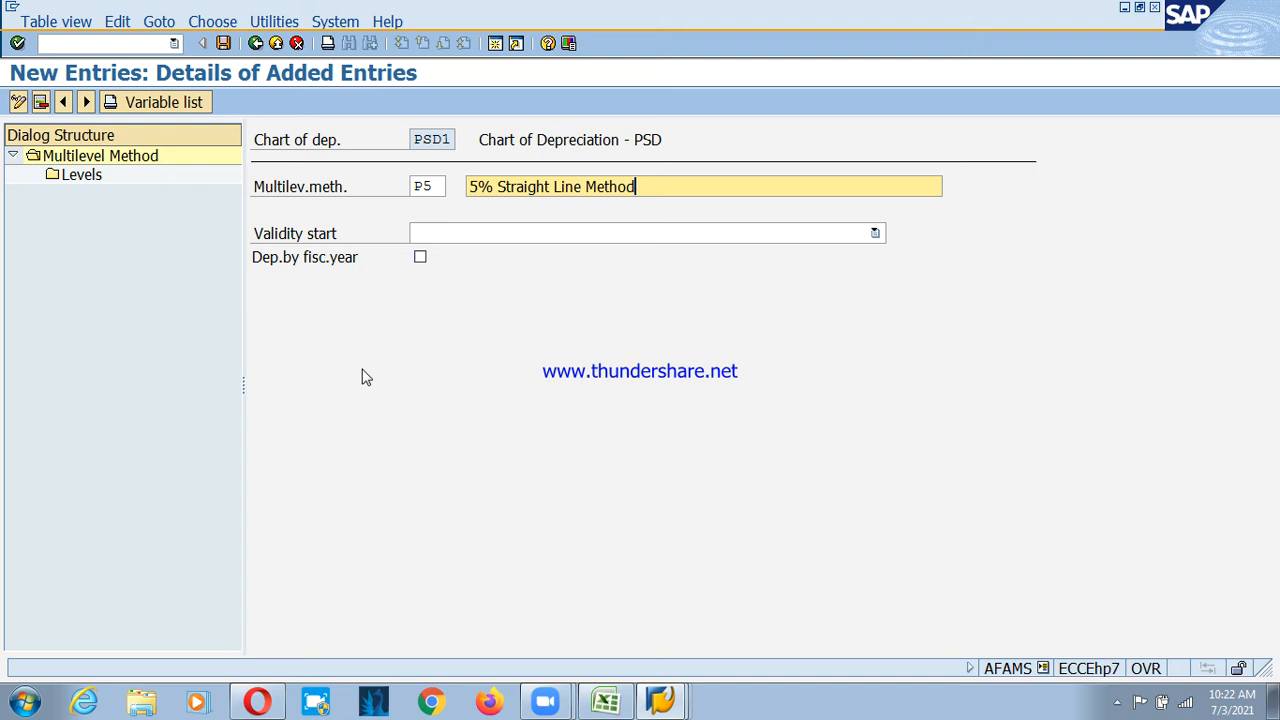
click(541, 236)
click(541, 270)
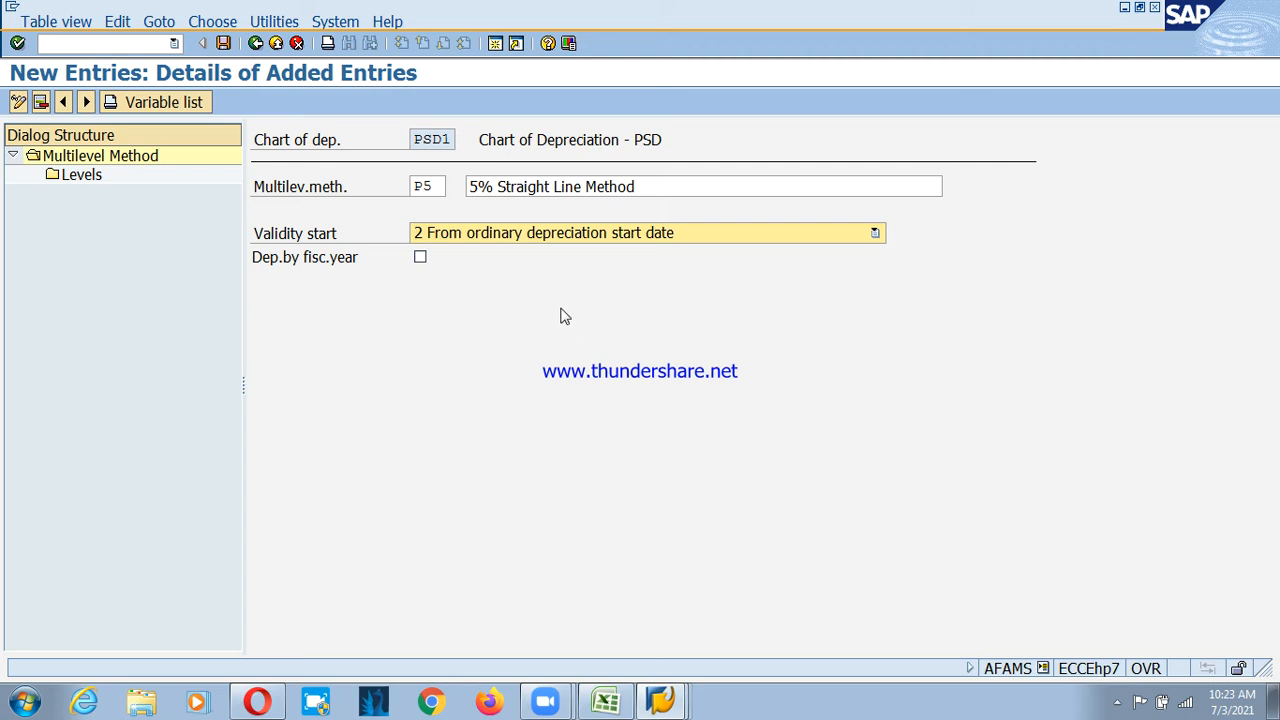
Start a new level for multilevel method P5 with acquisition year 9999 and 99 years
double_click(86, 182)
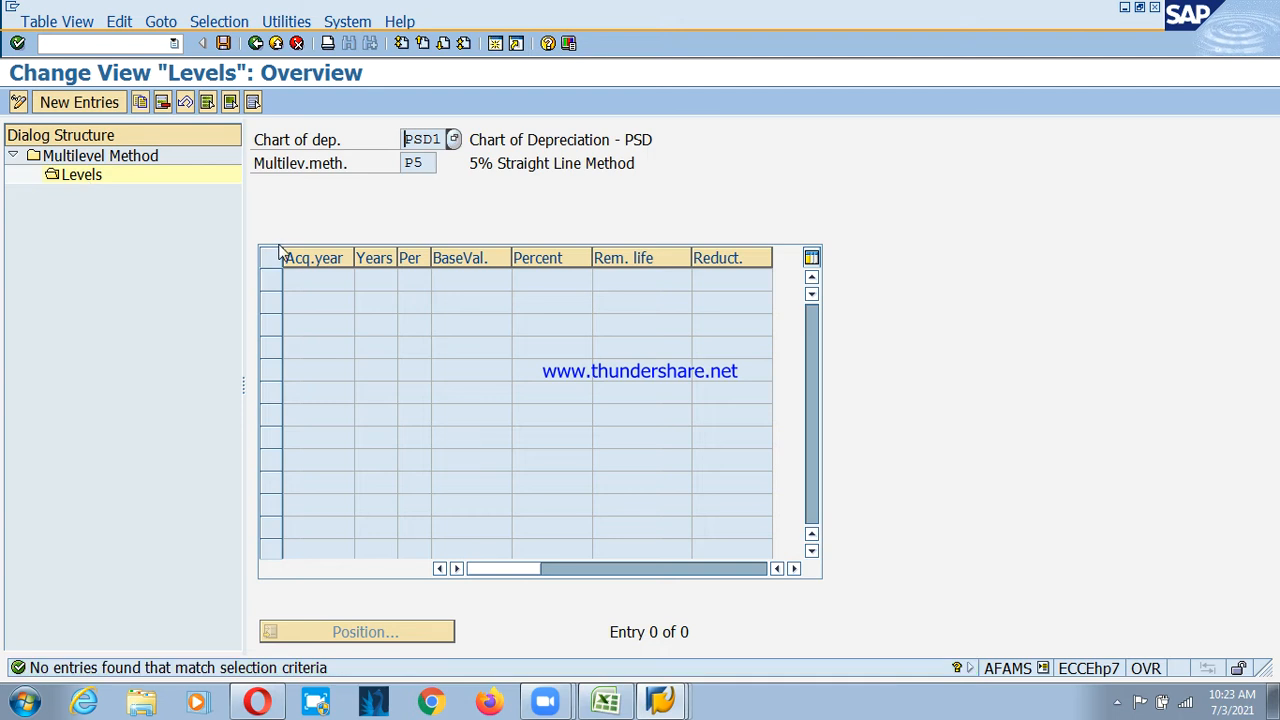
click(84, 104)
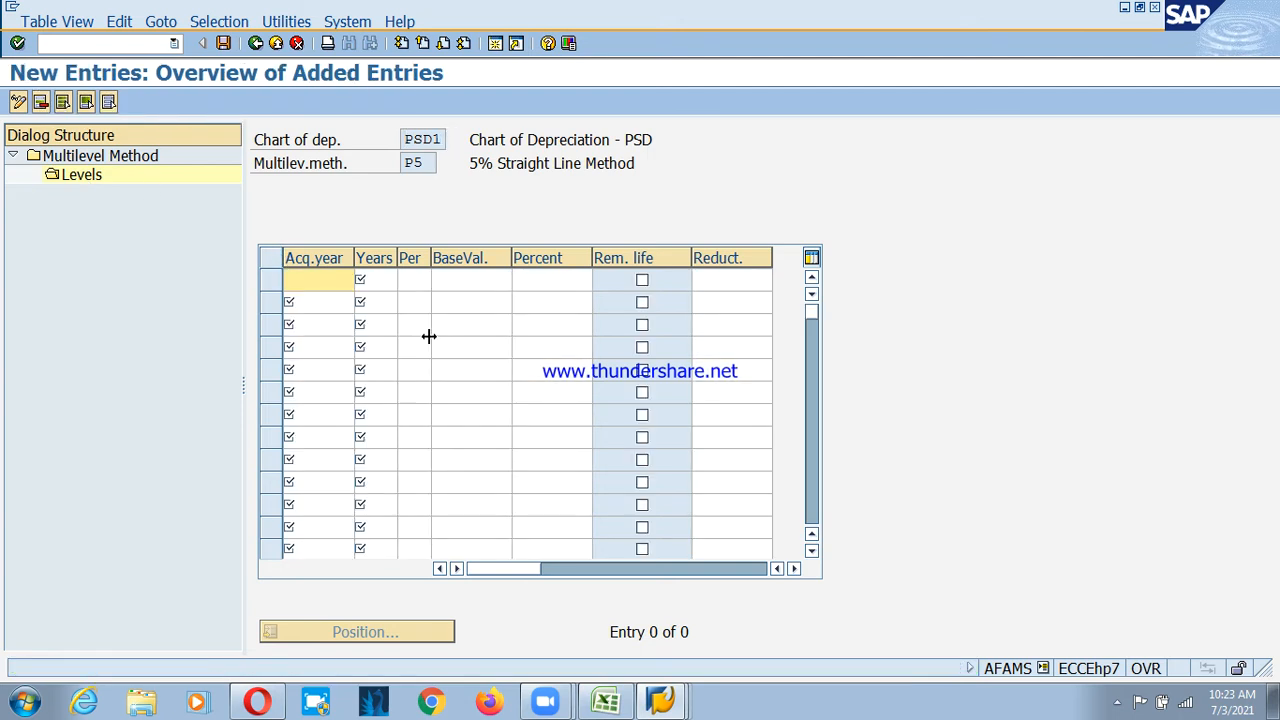
text(9999)
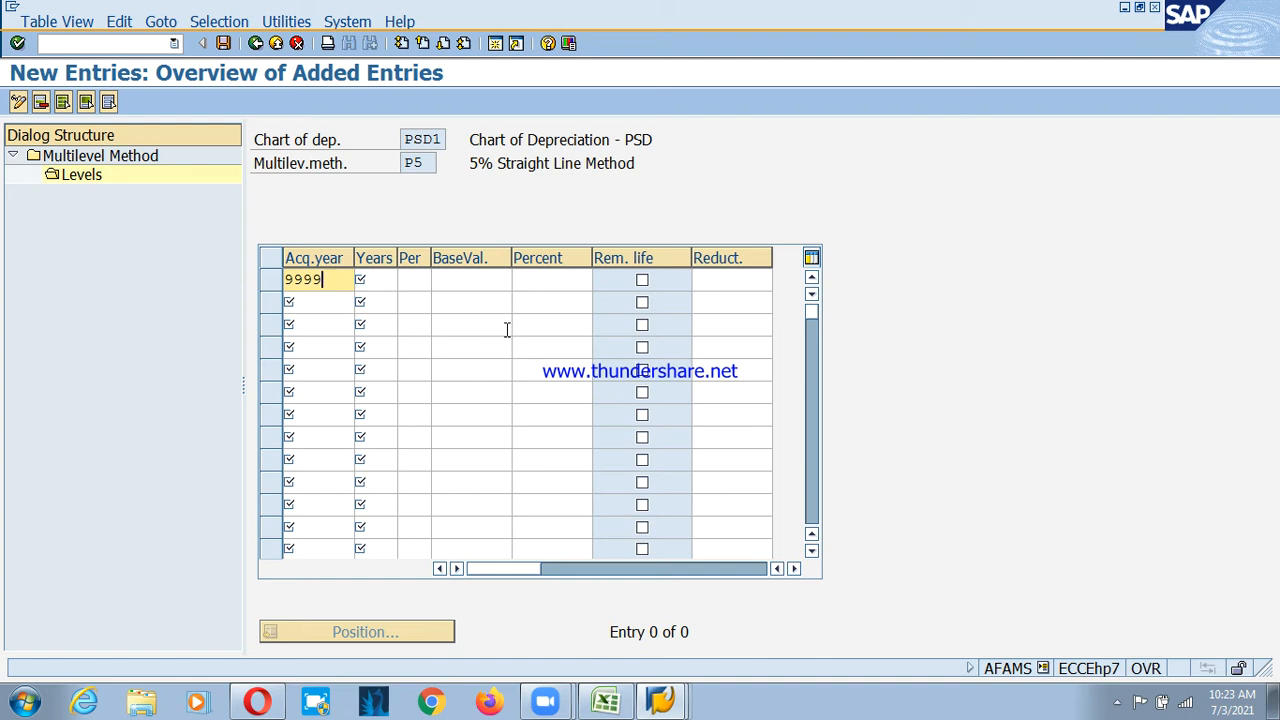
key(Tab)
text(99)
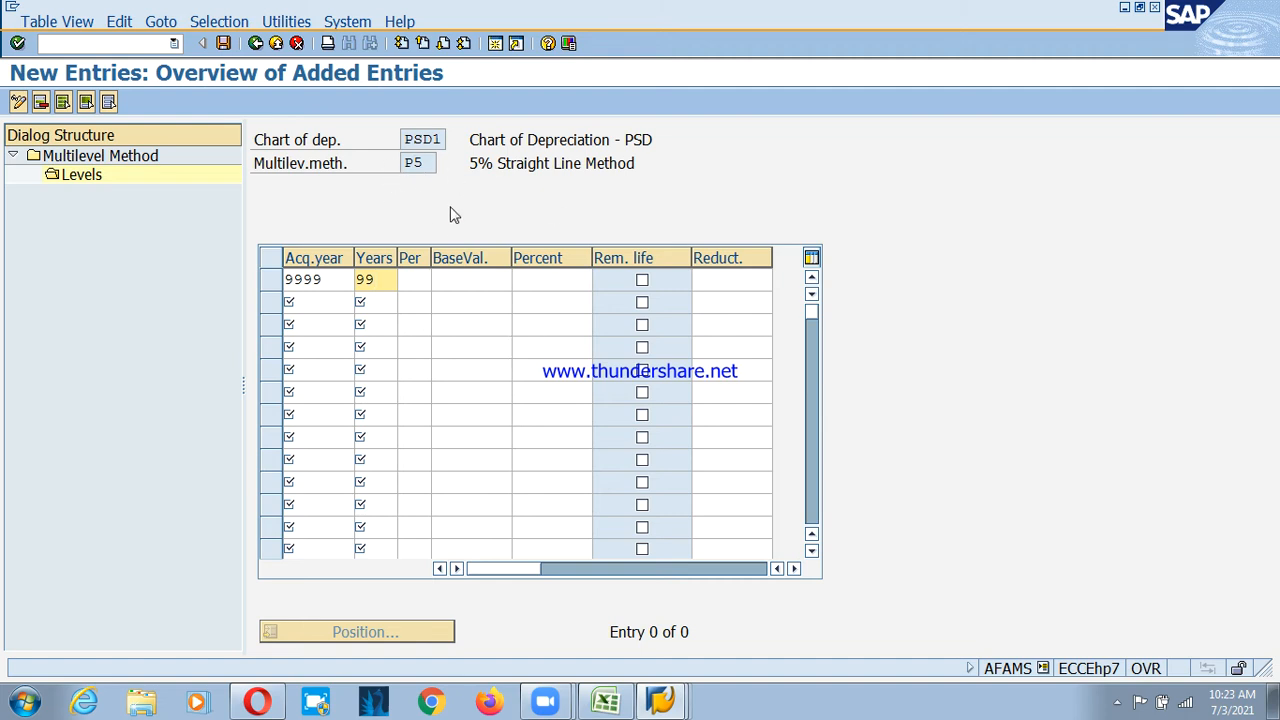
Set the base value of the P5 level to 01 Acquisition value
click(474, 285)
drag(469, 164, 580, 195)
click(474, 280)
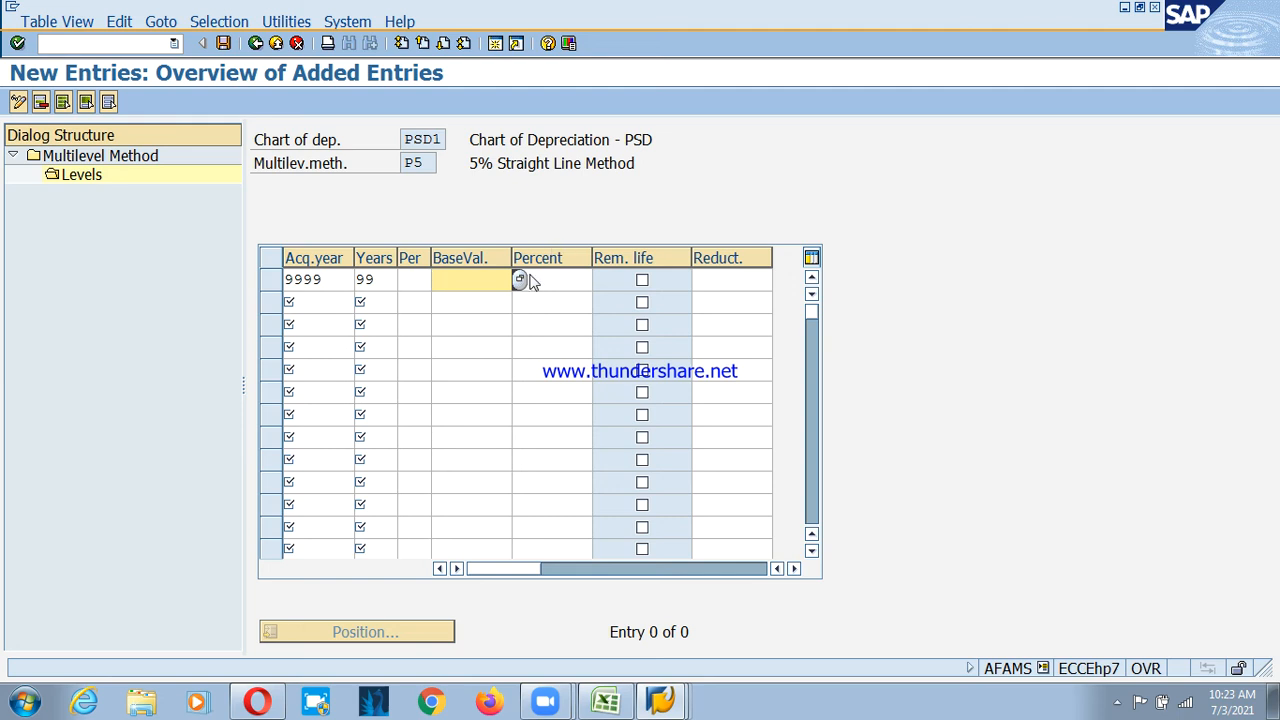
click(519, 279)
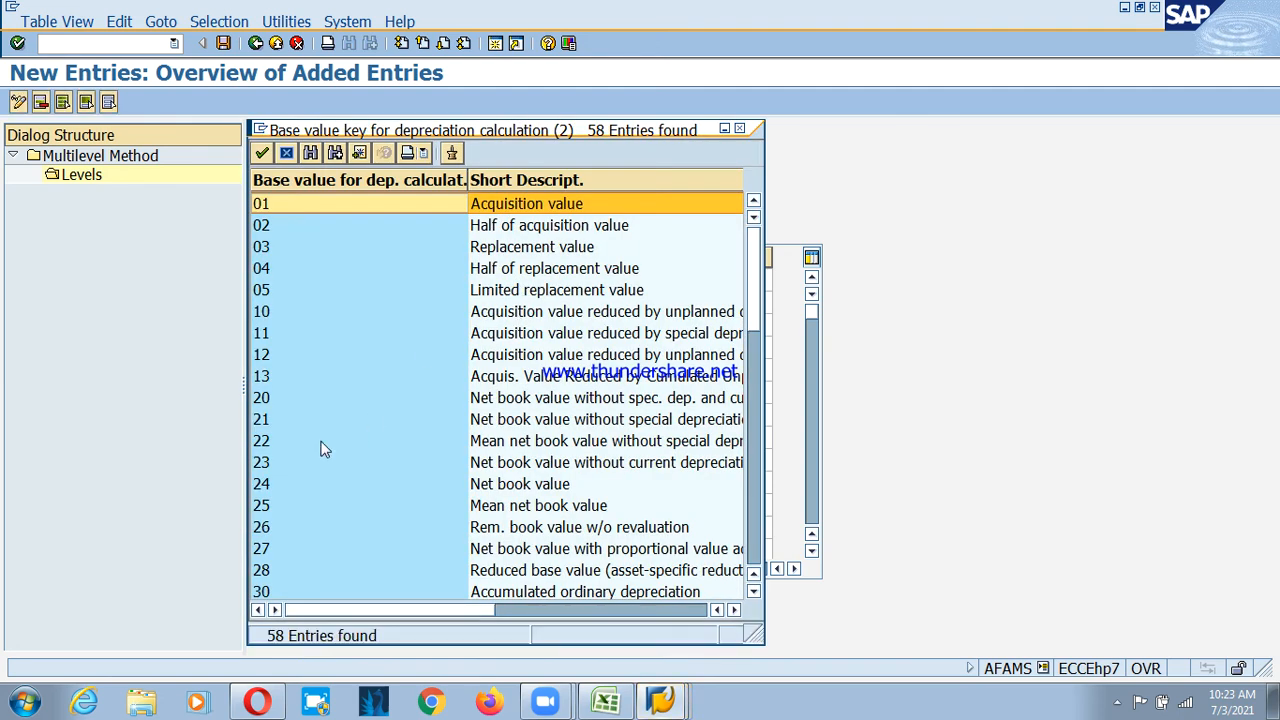
click(485, 210)
double_click(486, 210)
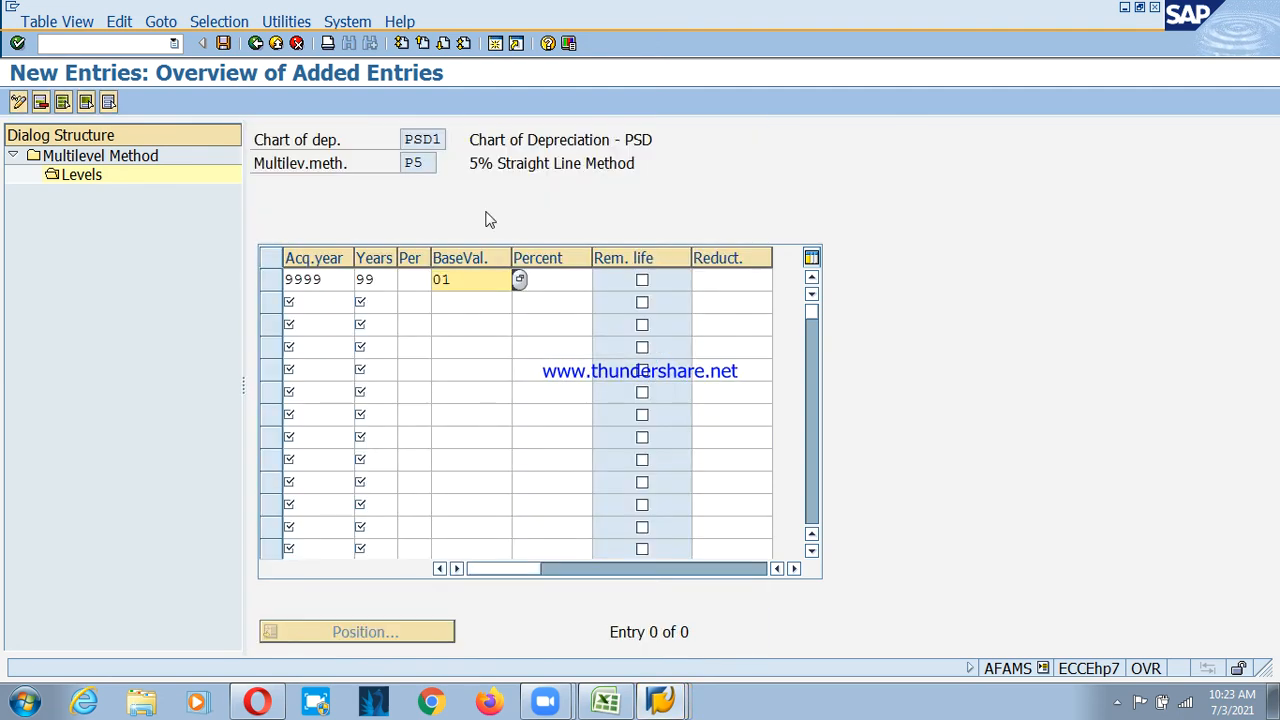
Set the P5 level's percentage to 5, save it with the customizing request, and return to the multilevel method overview
click(574, 288)
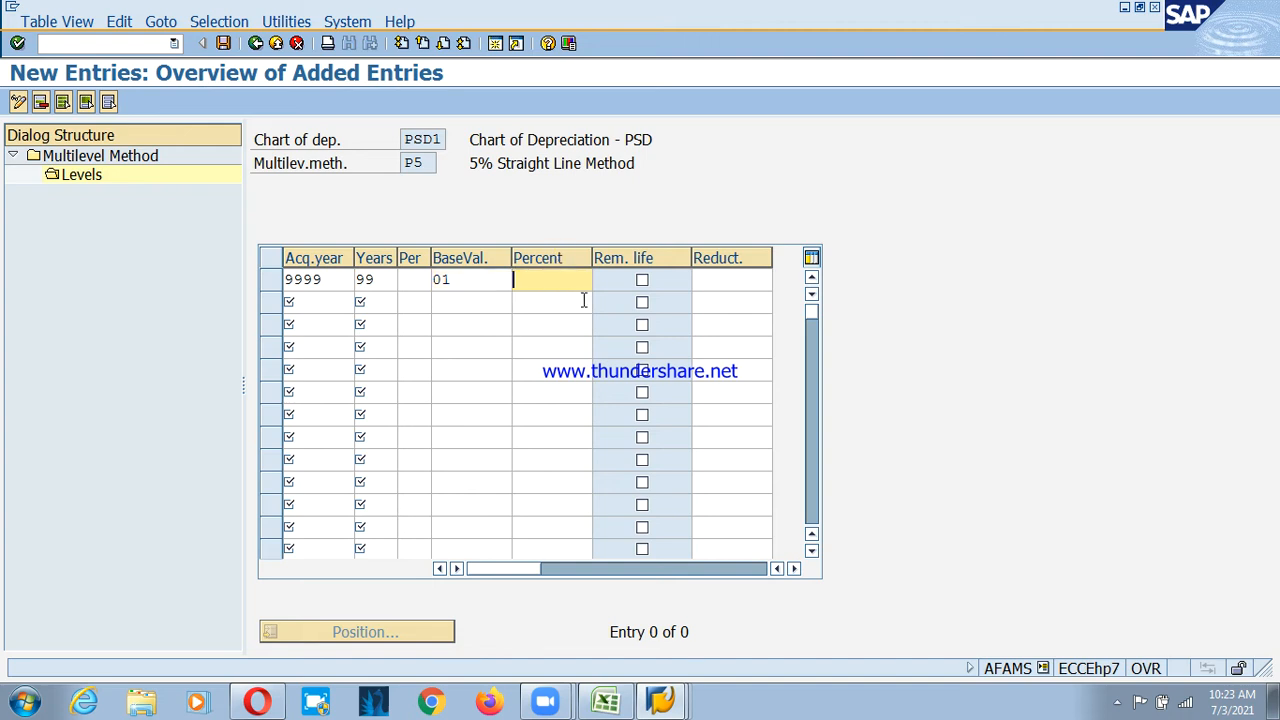
text(5)
key(ctrl+s)
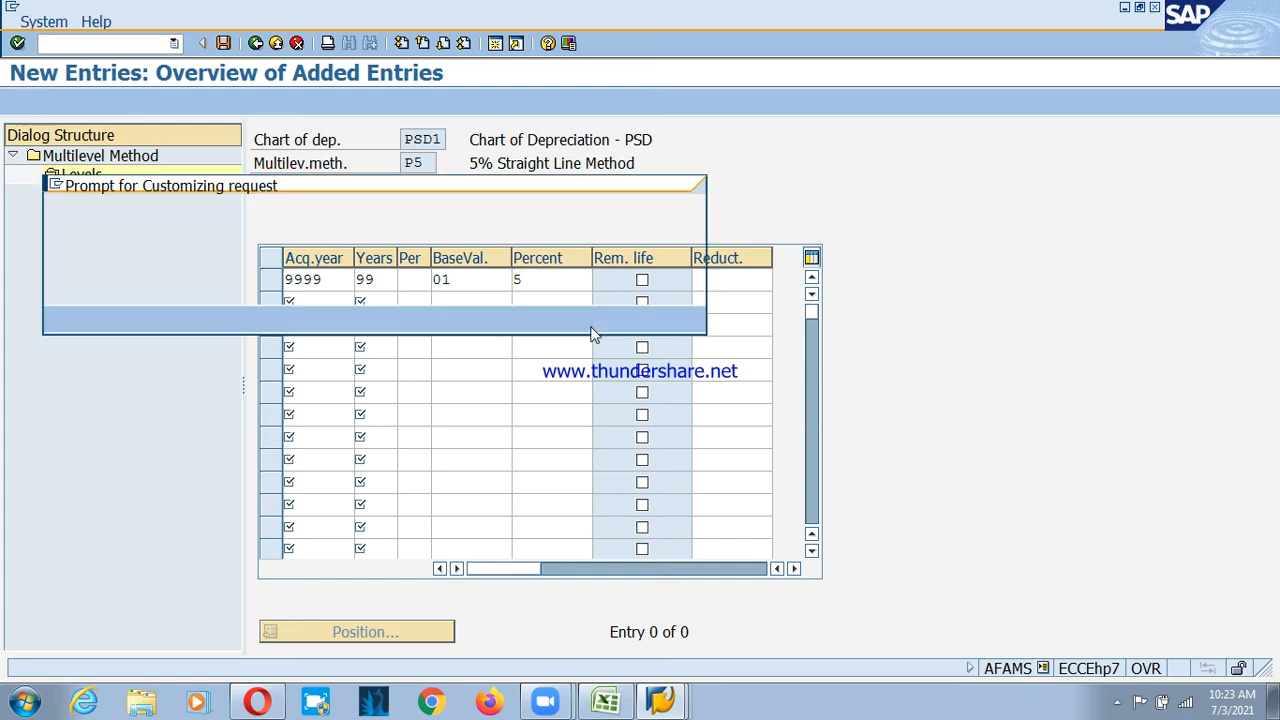
click(60, 320)
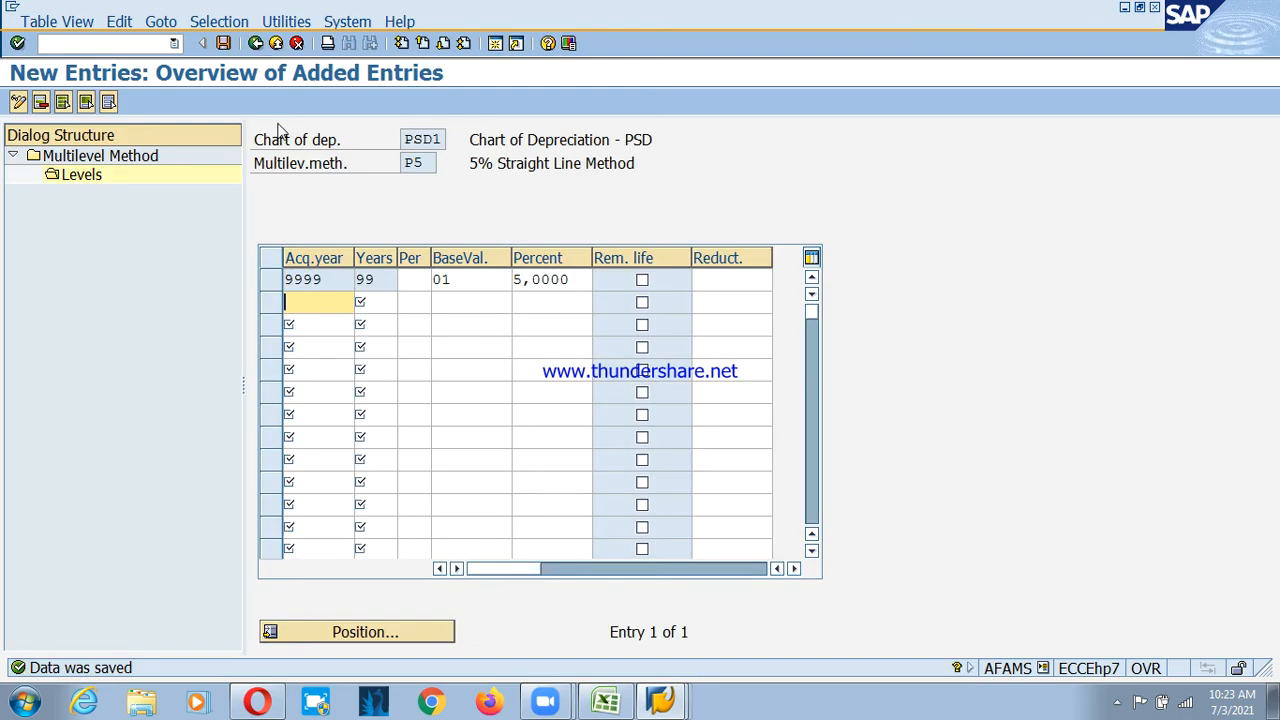
click(256, 43)
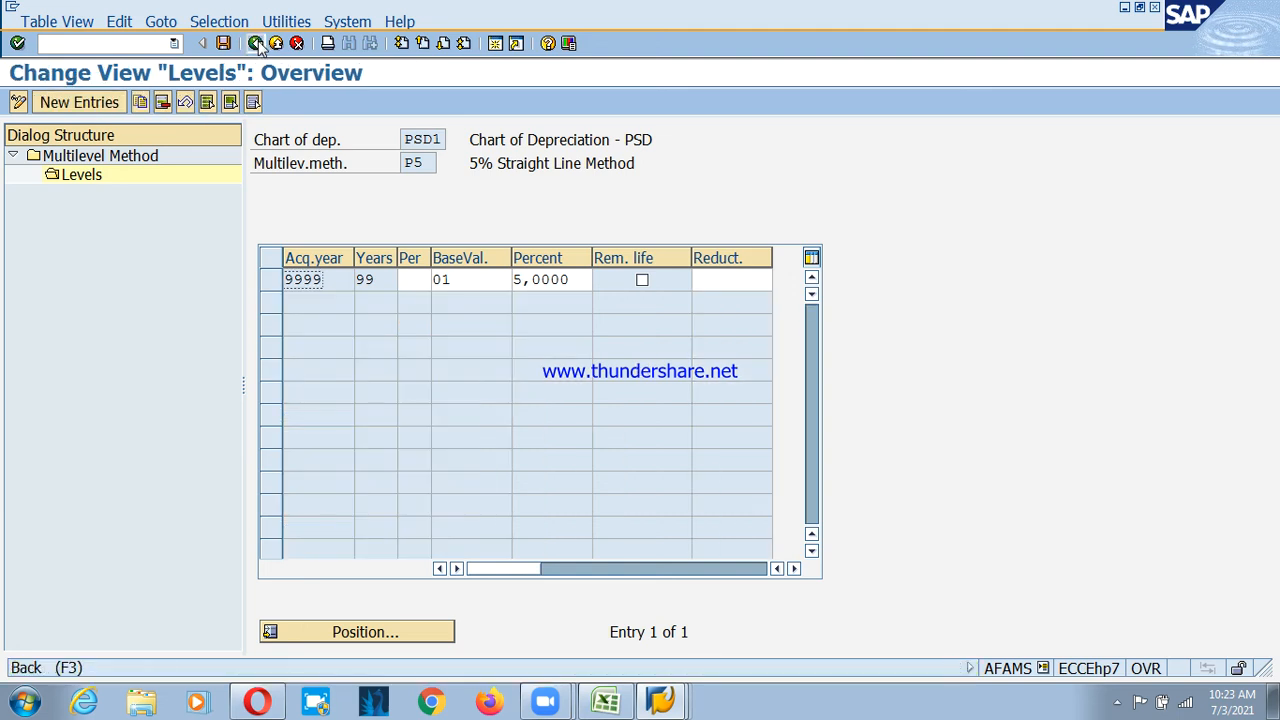
click(256, 43)
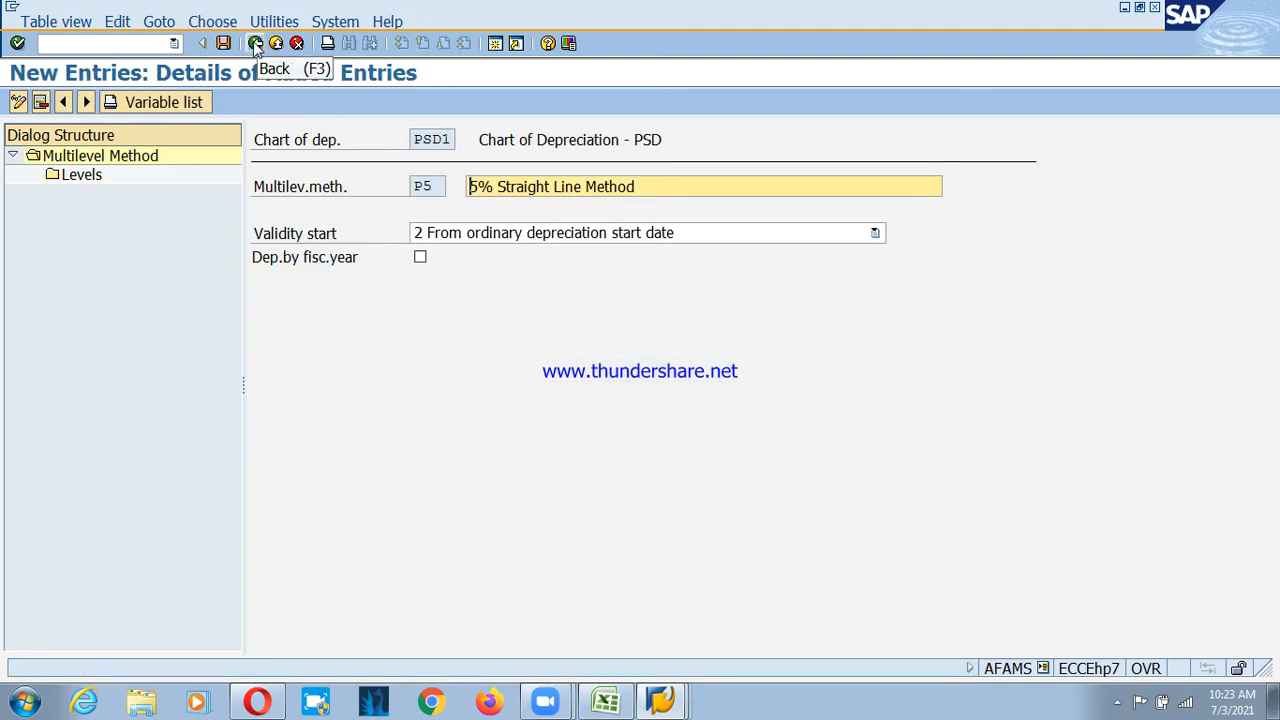
click(256, 43)
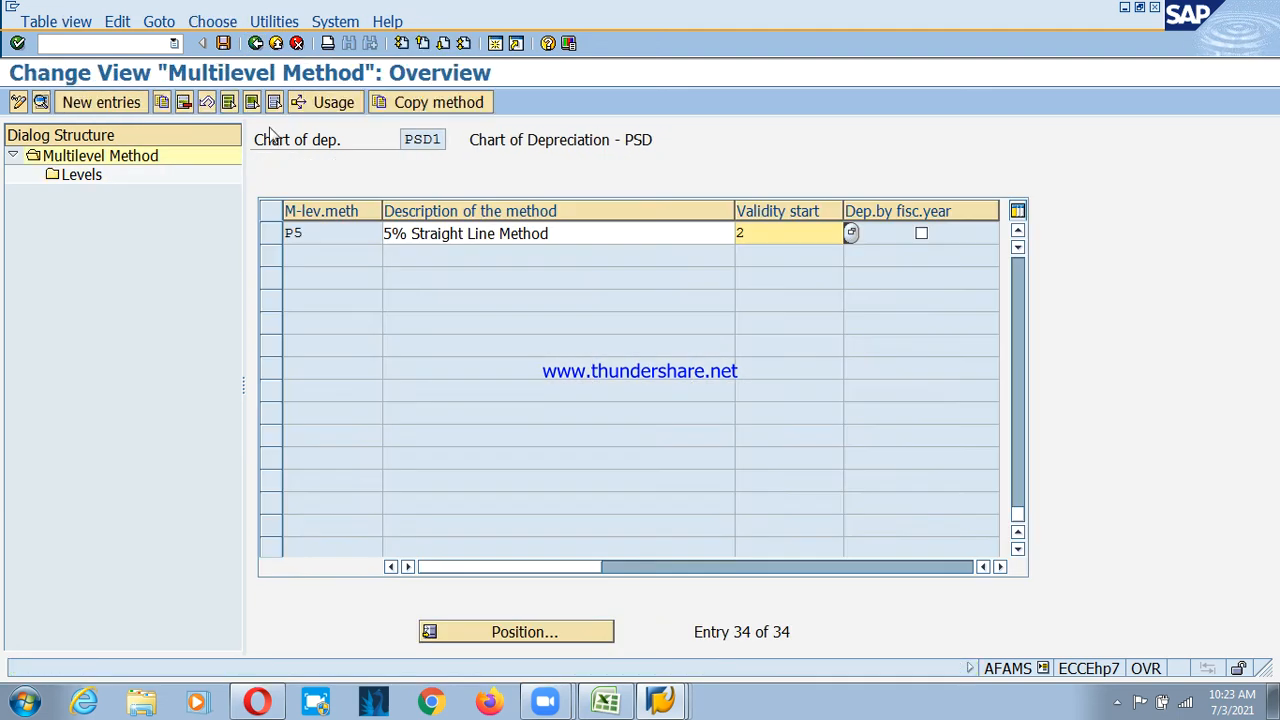
Create multilevel method P10, "10% Straight Line Method", with validity start 2 From ordinary depreciation start date
click(100, 101)
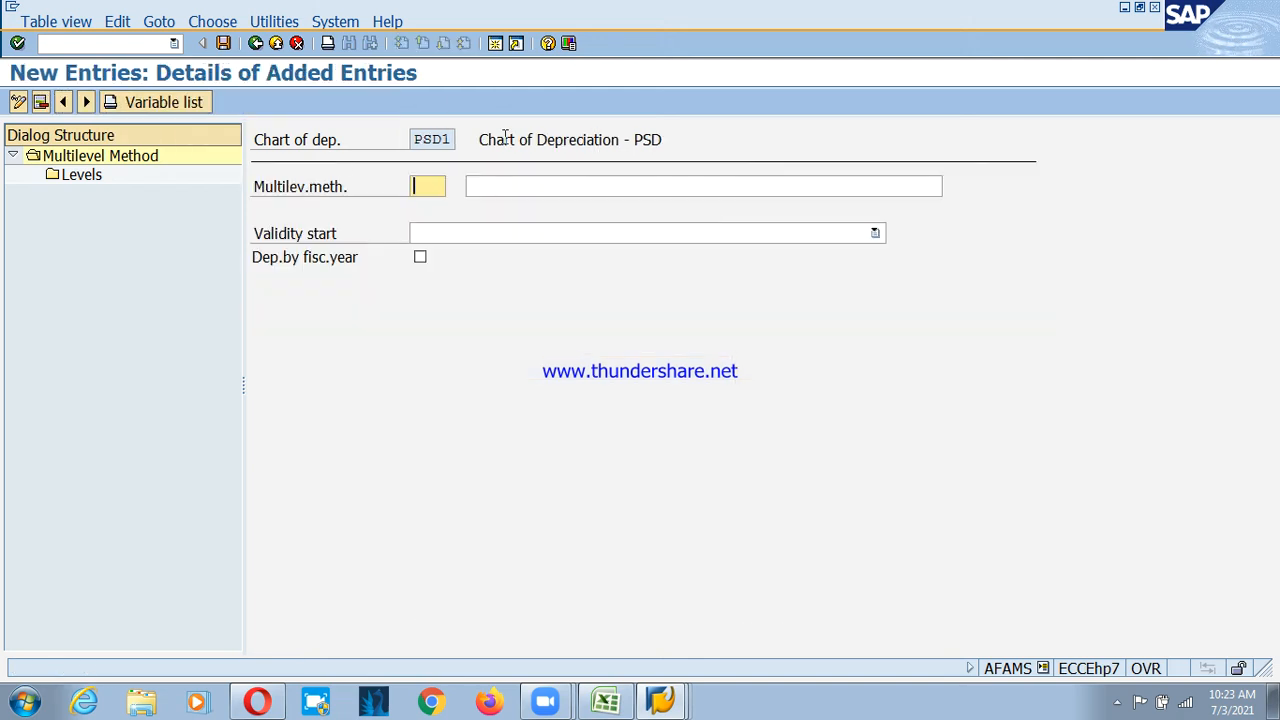
text(P10)
key(Tab)
text(10)
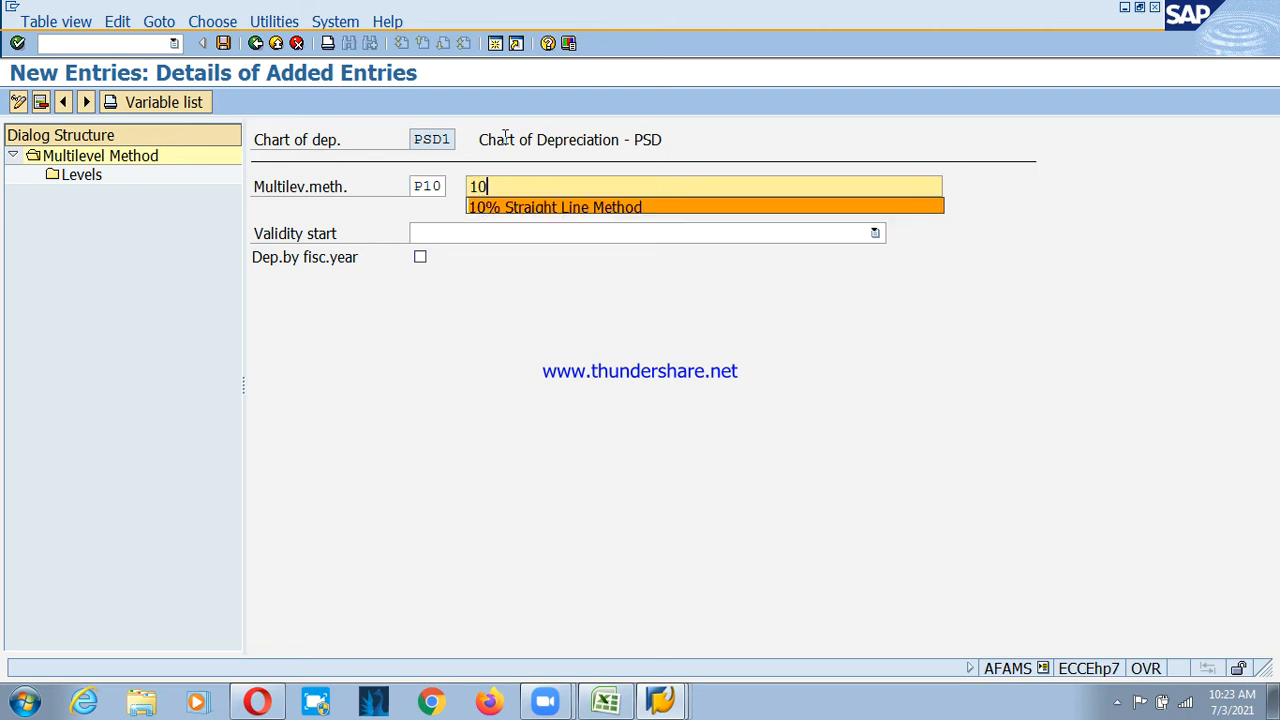
key(Return)
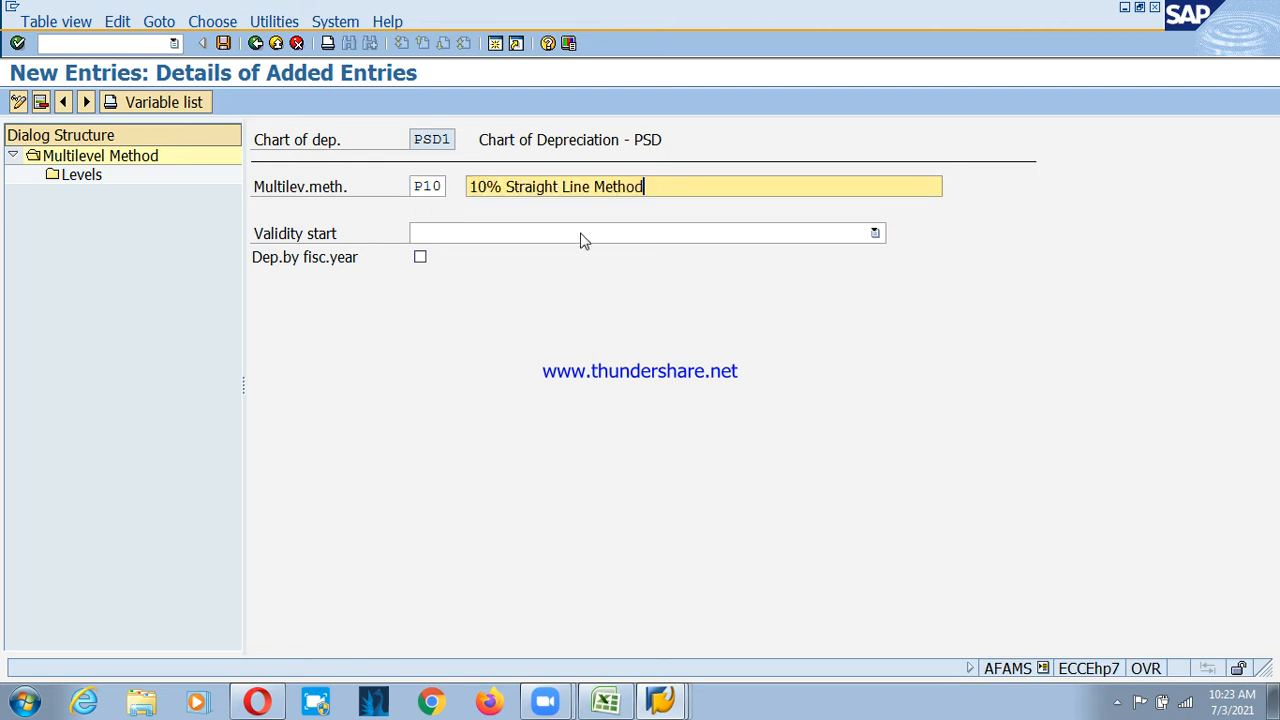
click(528, 233)
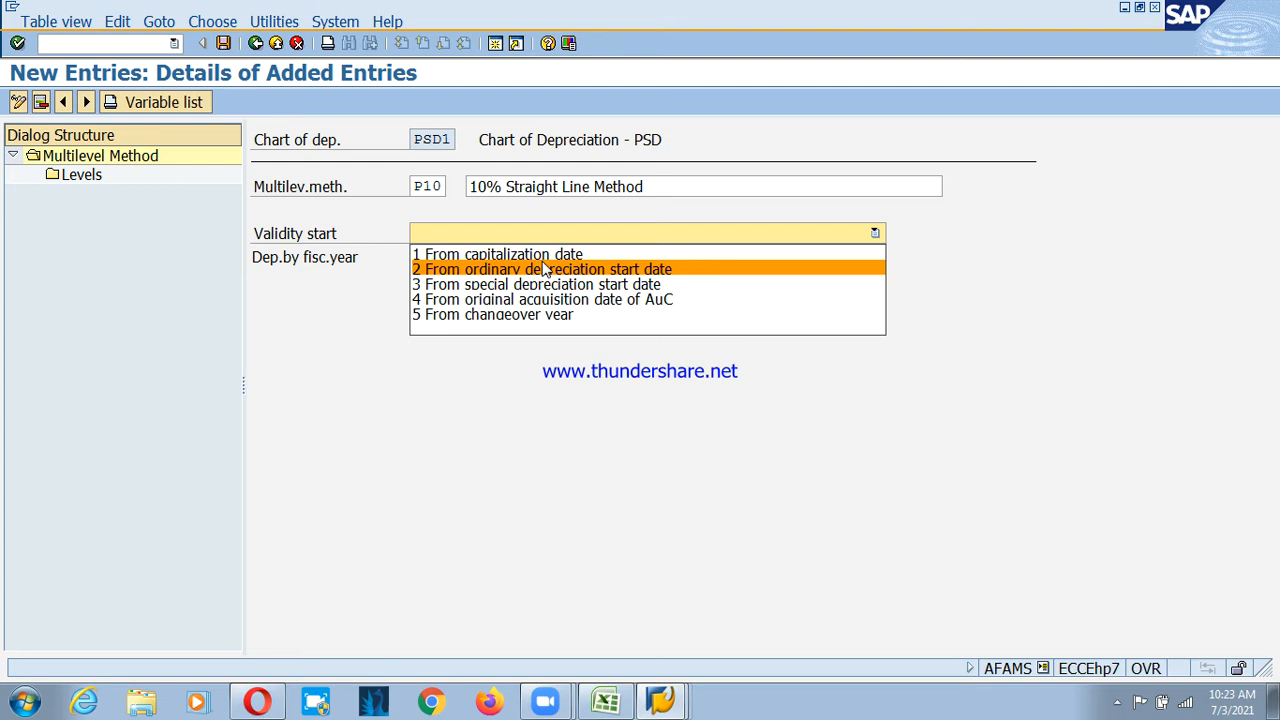
click(545, 271)
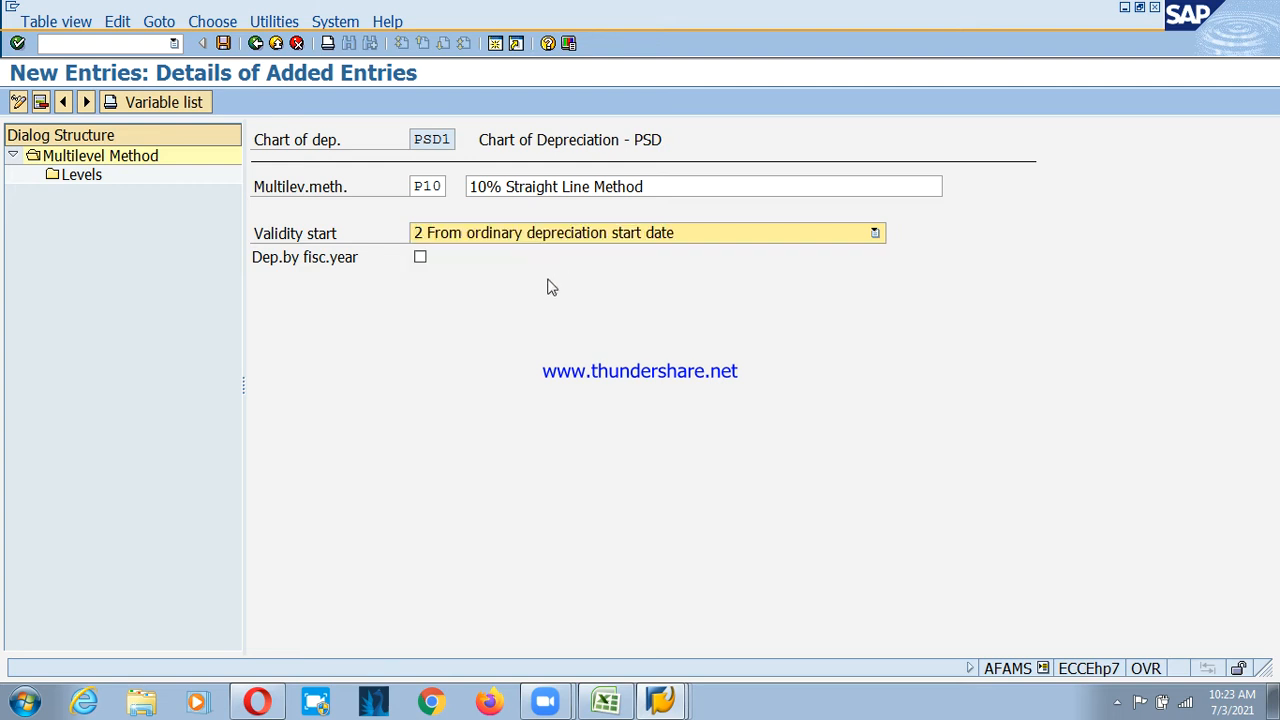
Start a new level for multilevel method P10 with acquisition year 9999 and 99 years
double_click(87, 180)
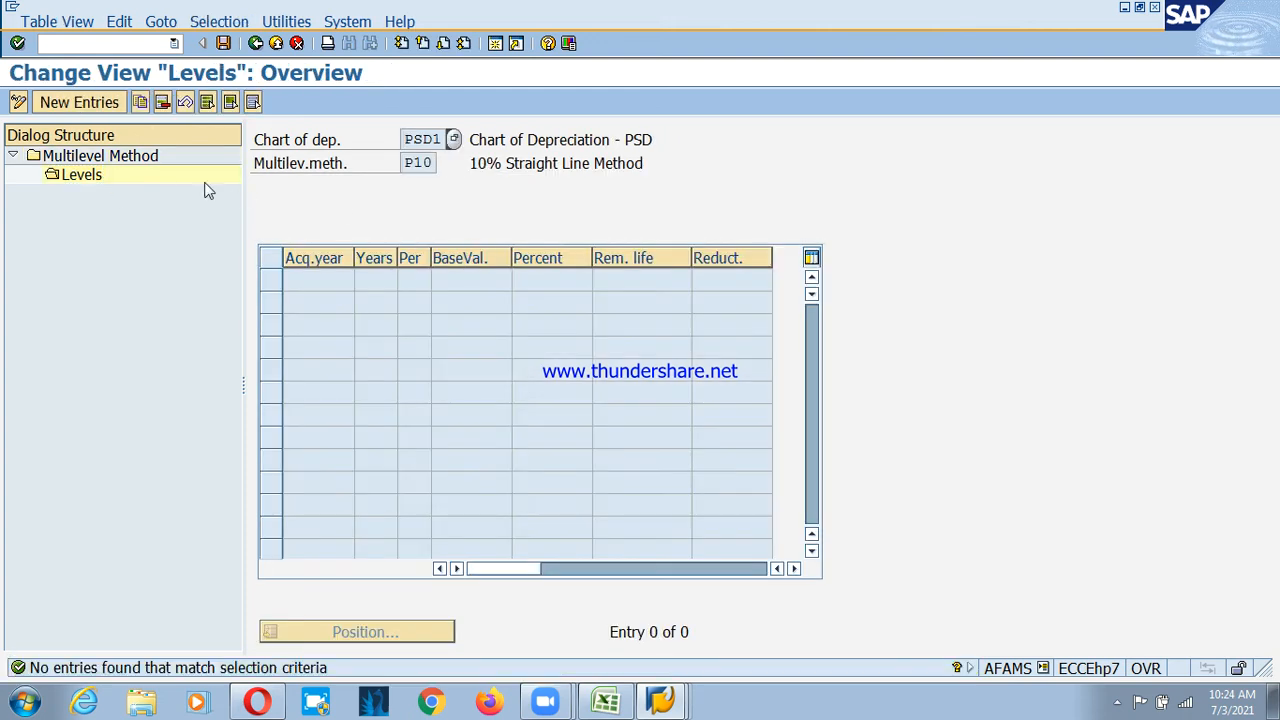
click(82, 102)
text(9)
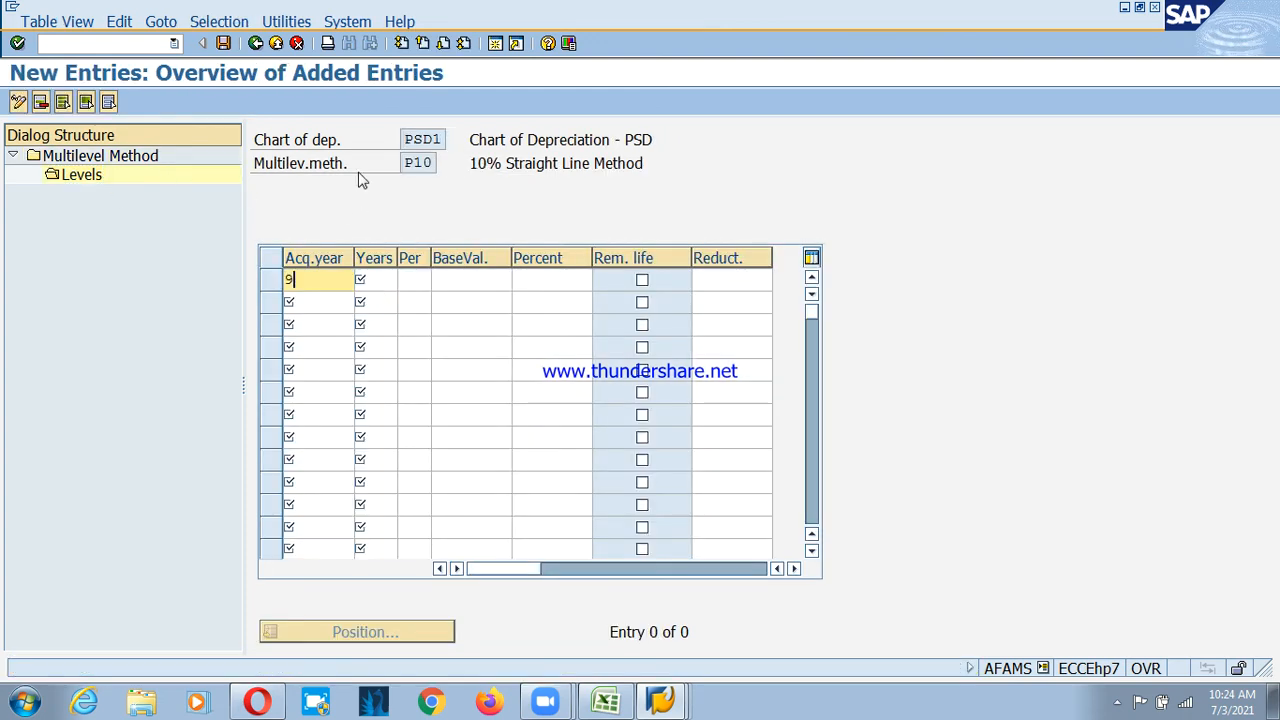
text(999)
key(Tab)
text(99)
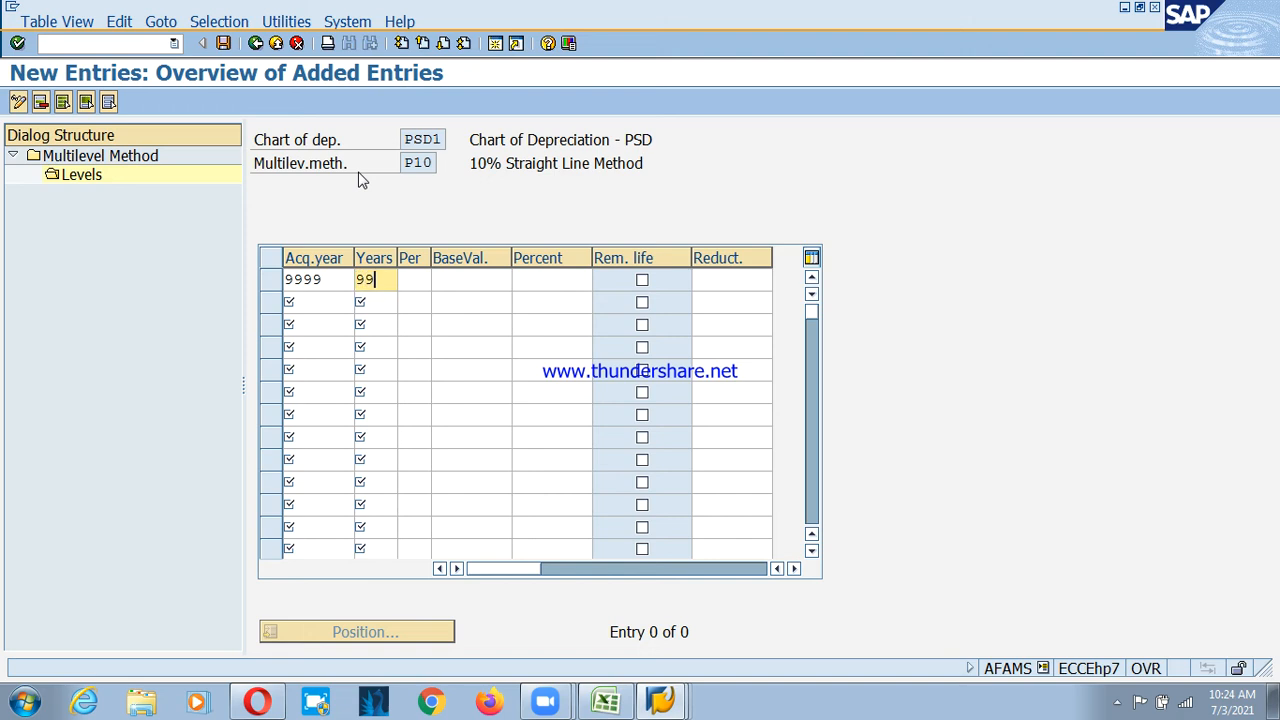
Give the P10 level base value 01 and 10 percent, save it, and return to the multilevel method overview
key(Tab)
key(Tab)
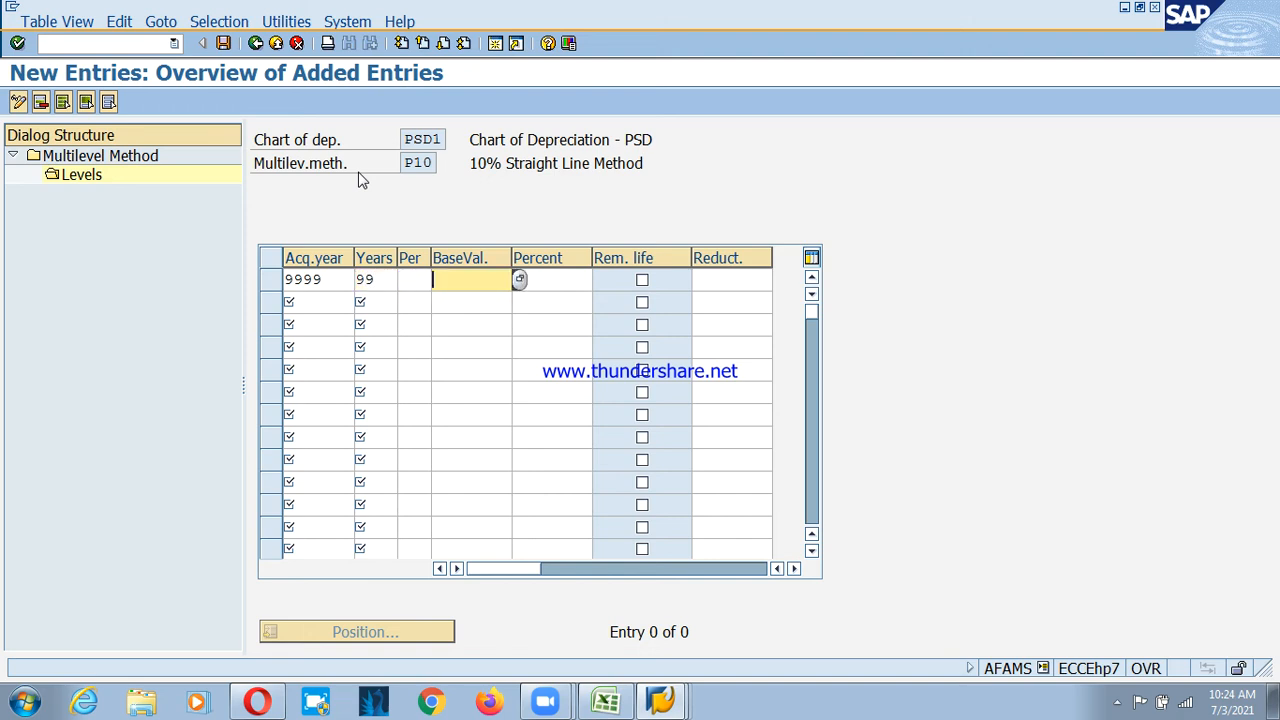
key(F4)
key(Return)
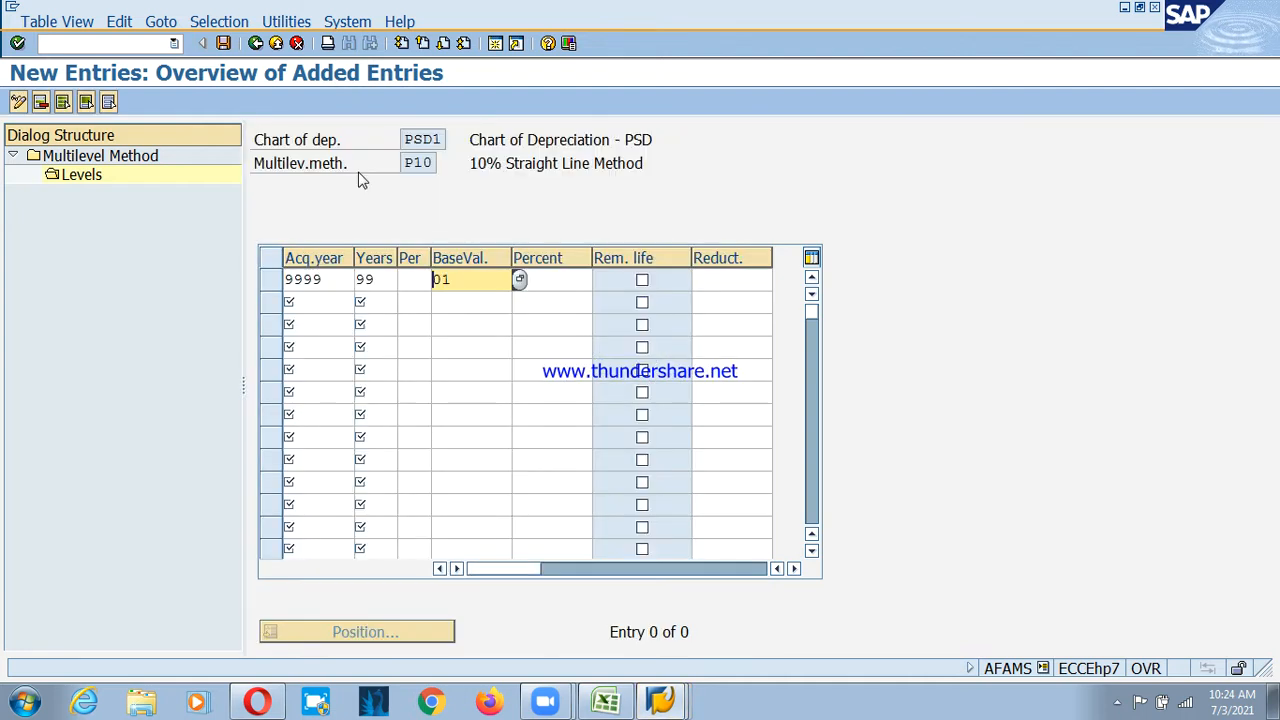
key(Tab)
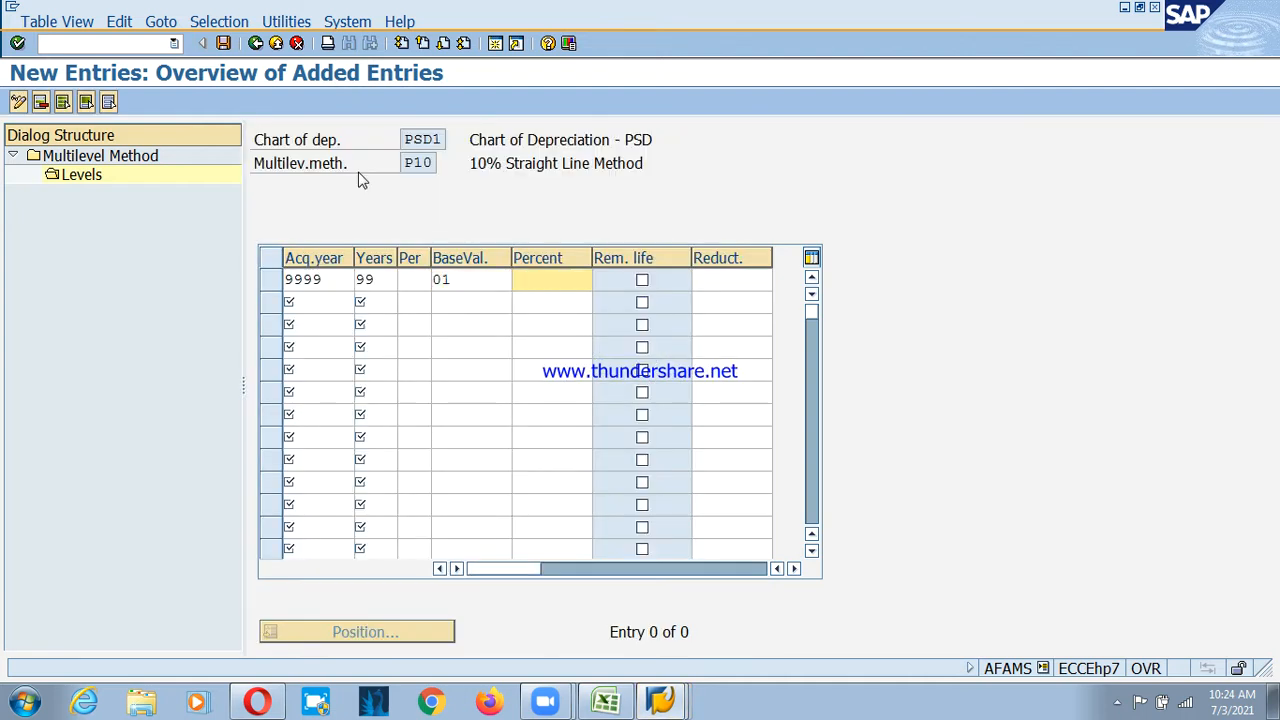
text(10)
key(ctrl+s)
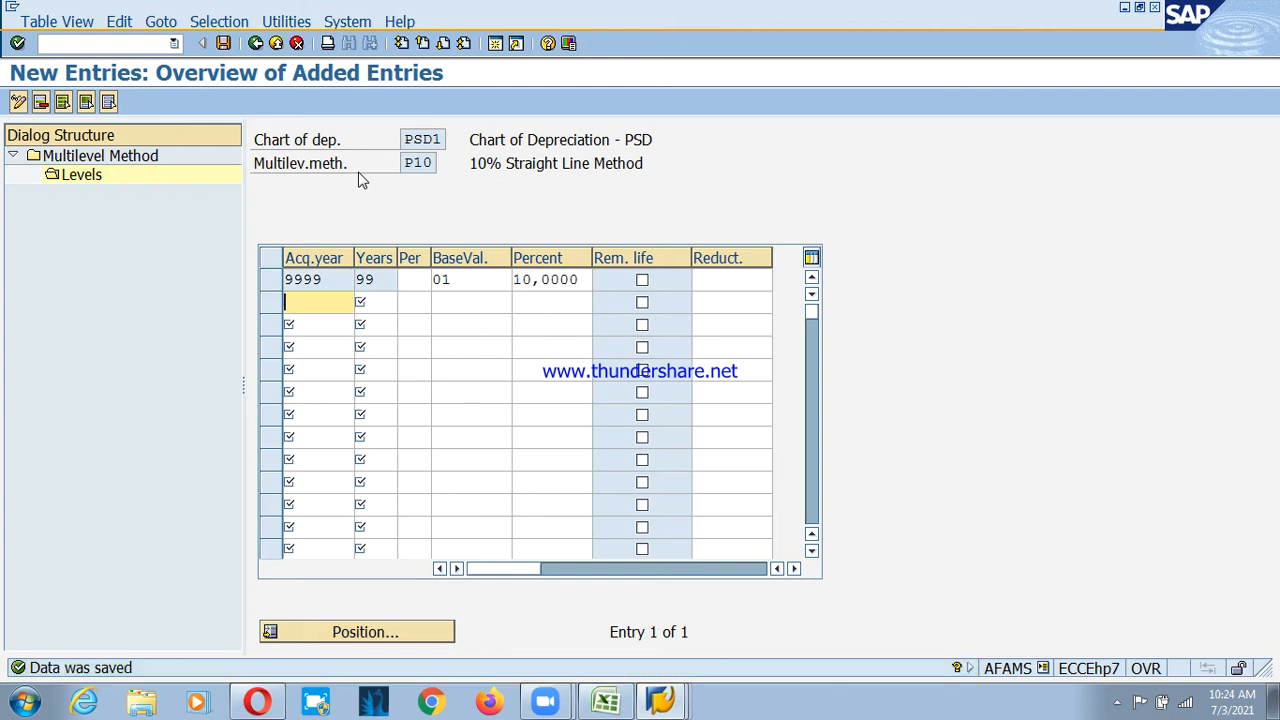
click(256, 44)
click(256, 44)
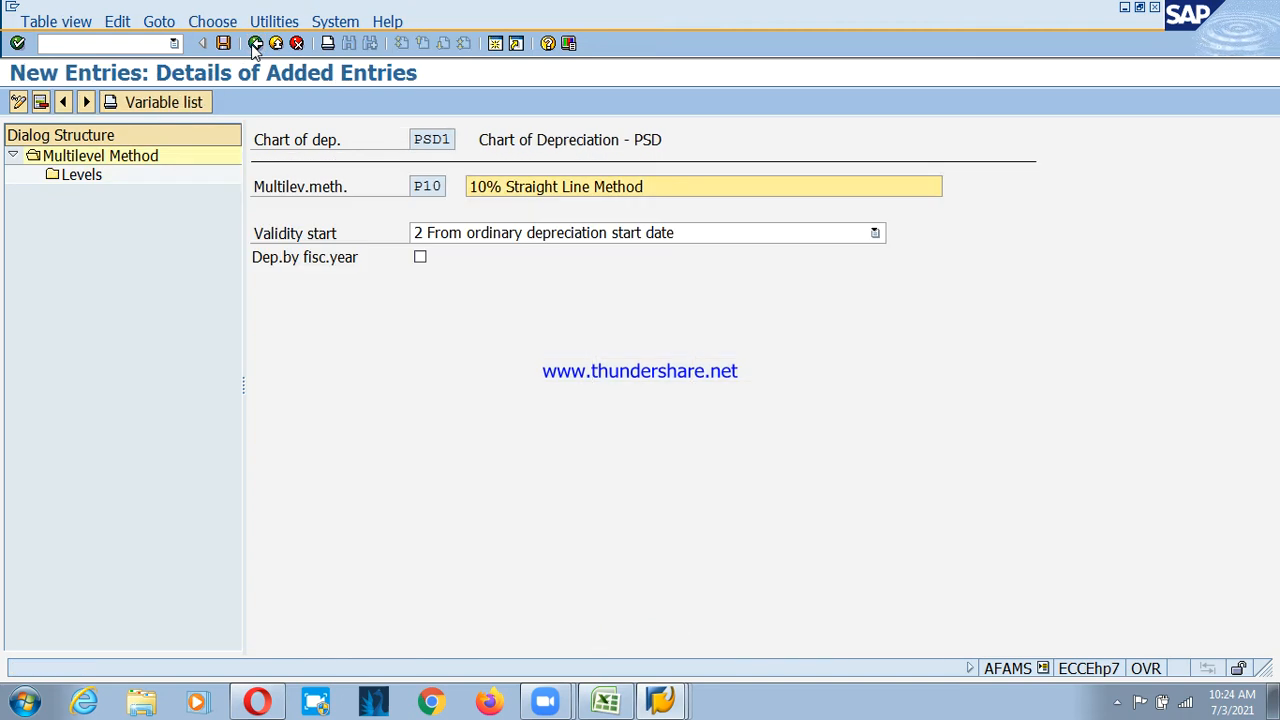
click(256, 44)
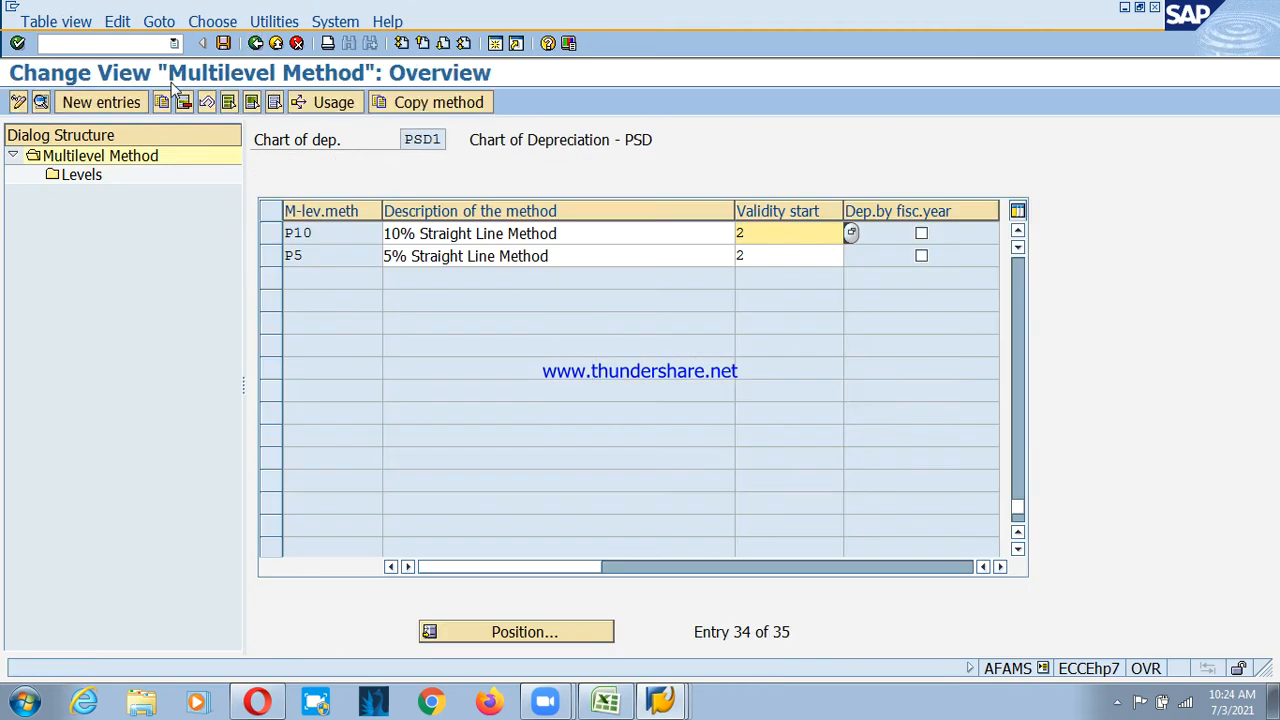
Create multilevel method P15, "15% Written down value method", with validity start 2 From ordinary depreciation start date
click(100, 101)
text(P15)
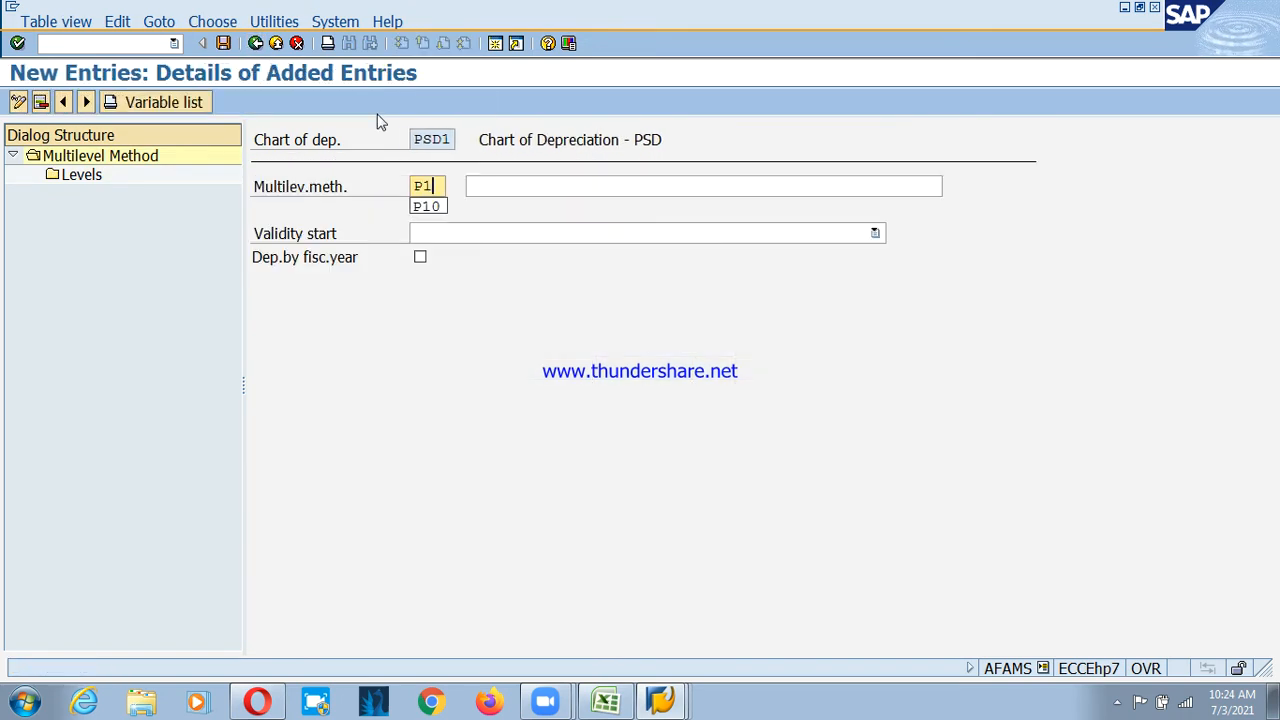
key(Tab)
text(15)
key(Down)
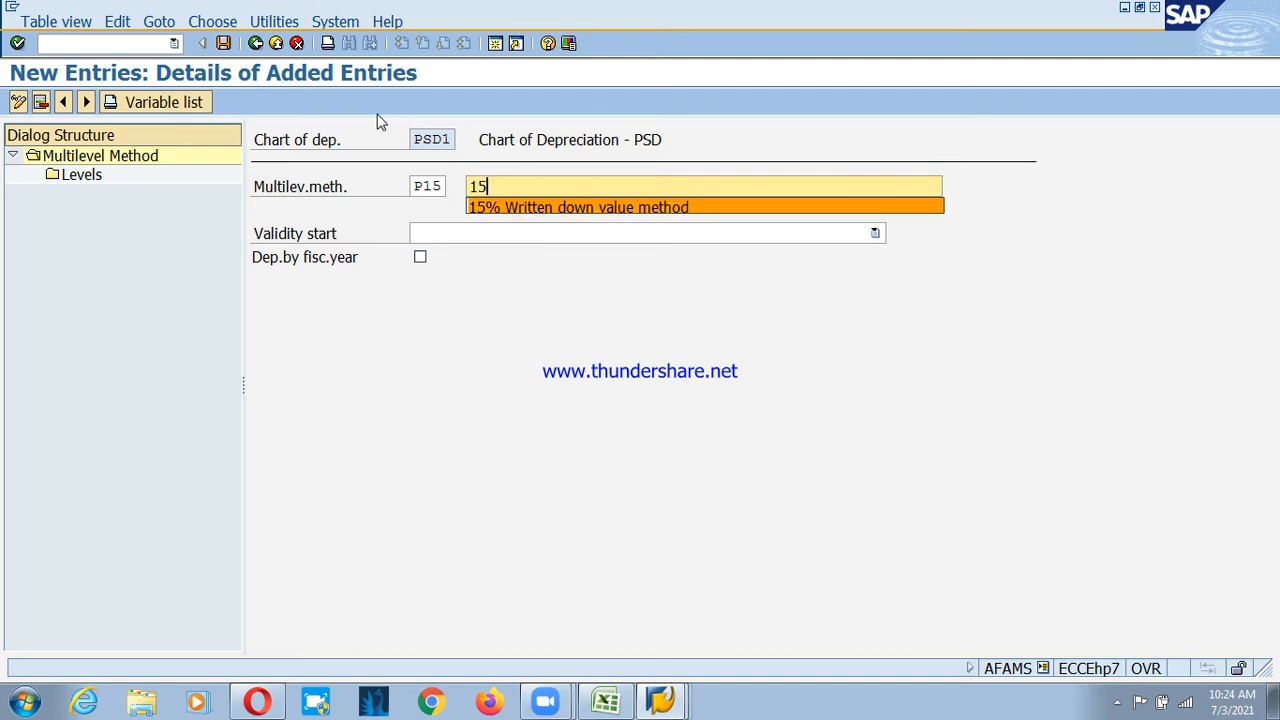
key(Return)
key(Tab)
key(2)
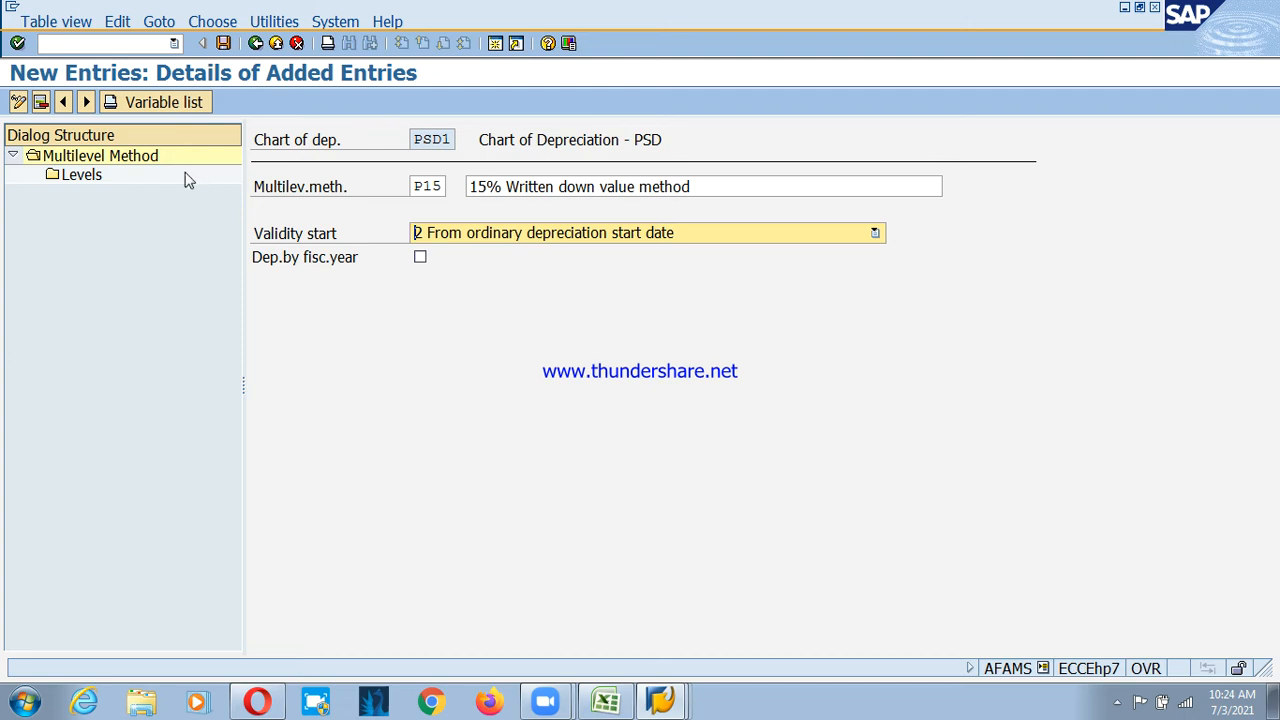
Start a new level for multilevel method P15 with acquisition year 9999 and 99 years
double_click(82, 175)
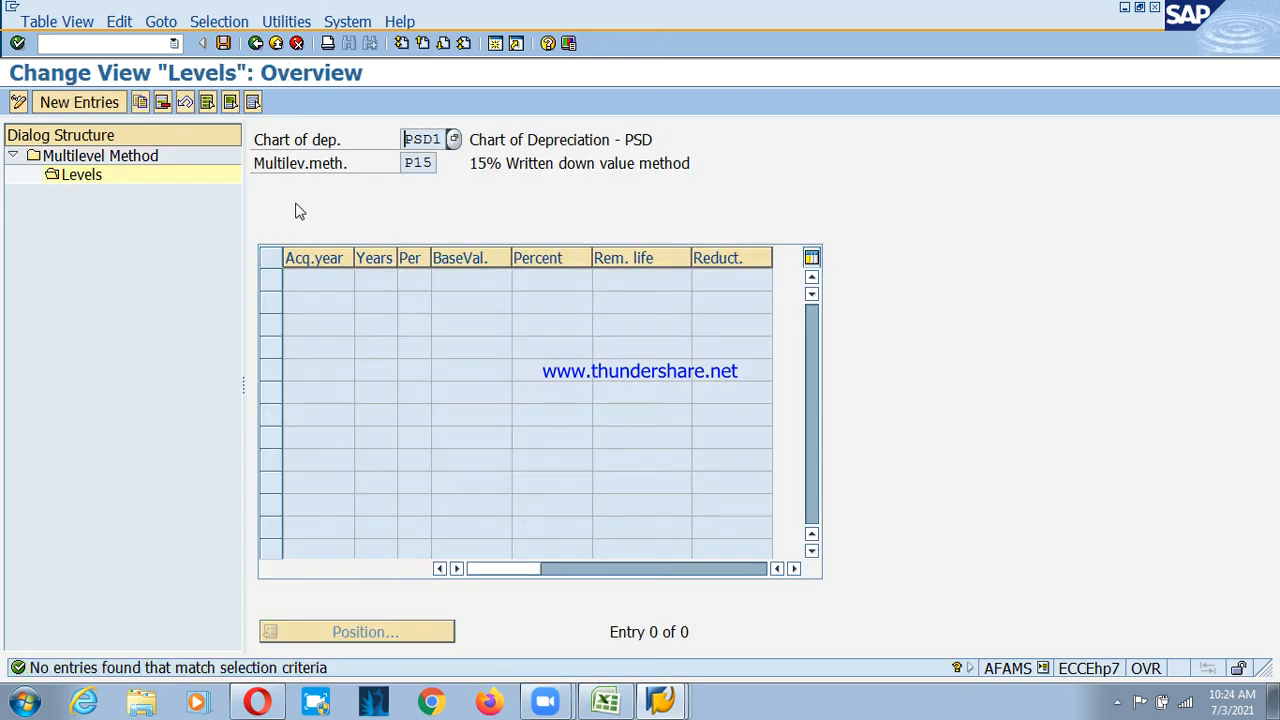
click(114, 103)
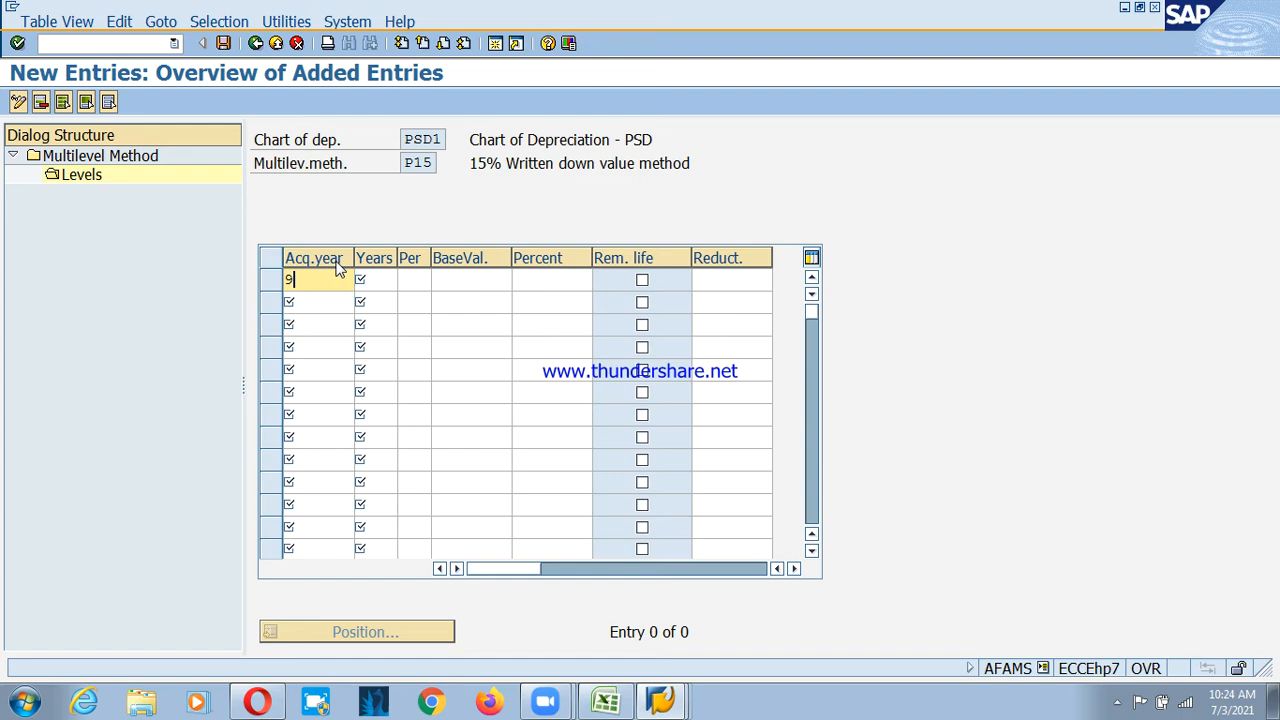
text(9999)
click(388, 281)
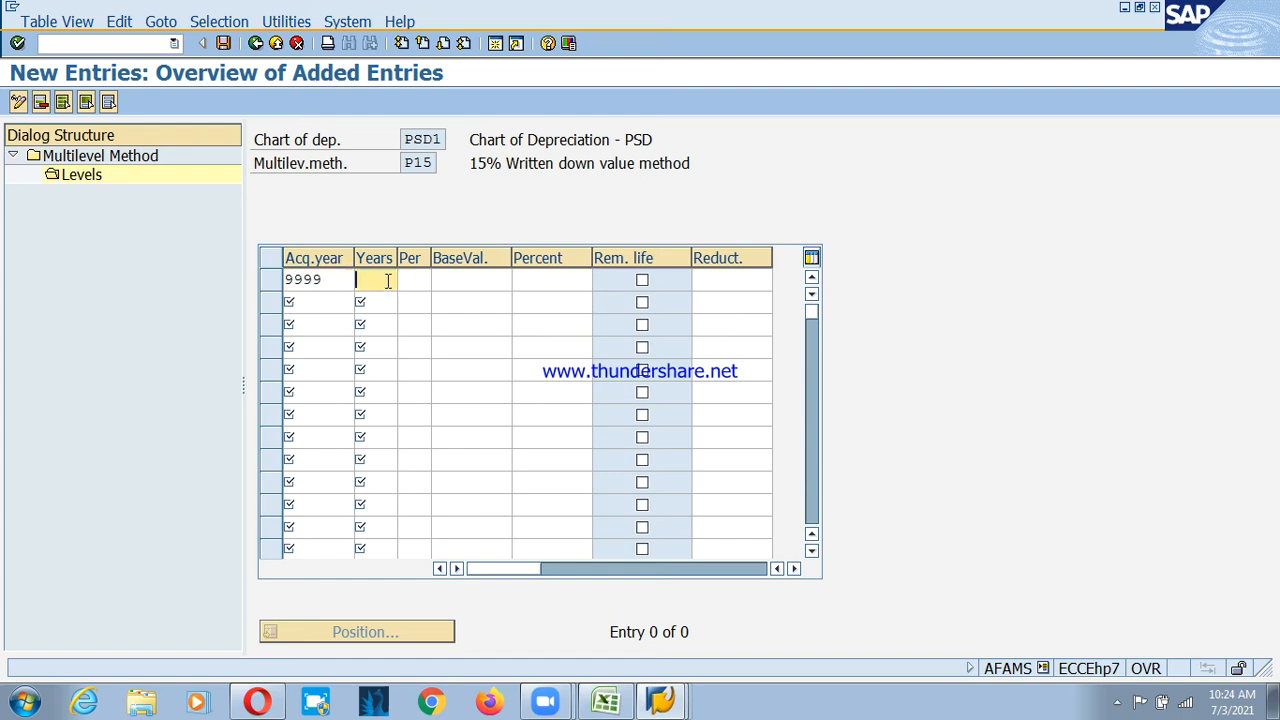
text(99)
Give the P15 level base value 24 Net book value and 15 percent, and save it
key(Tab)
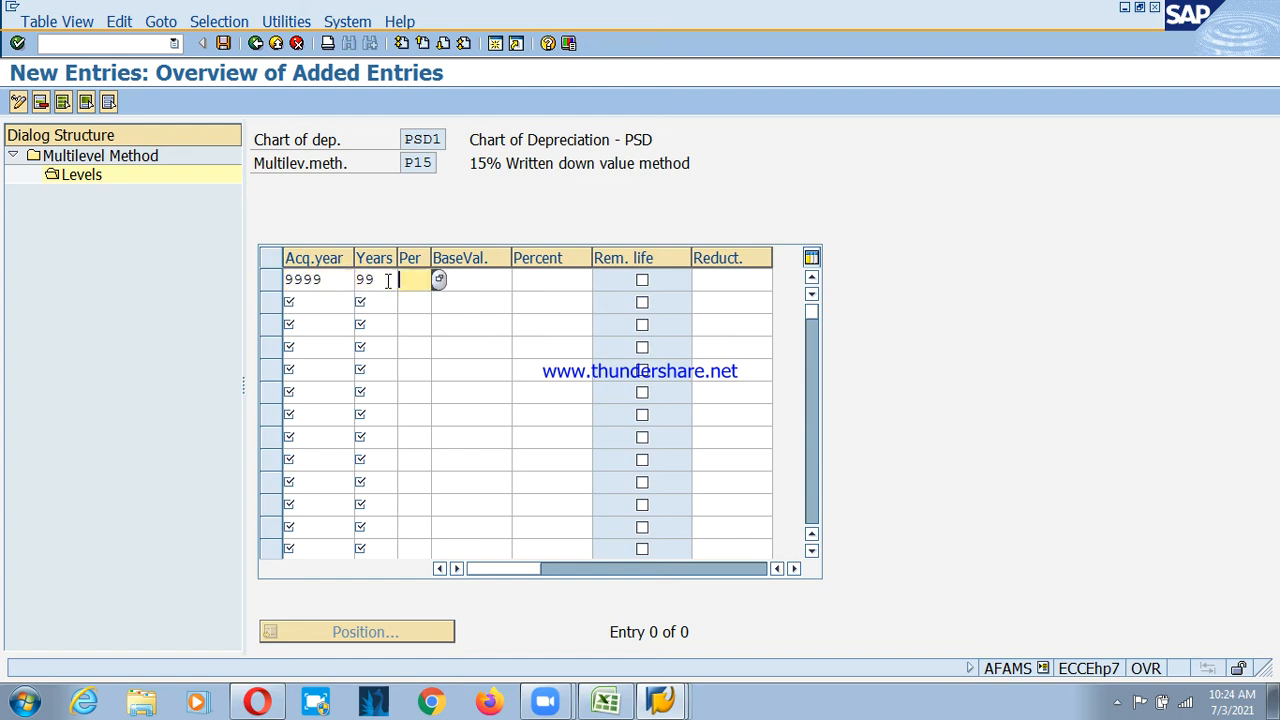
key(Tab)
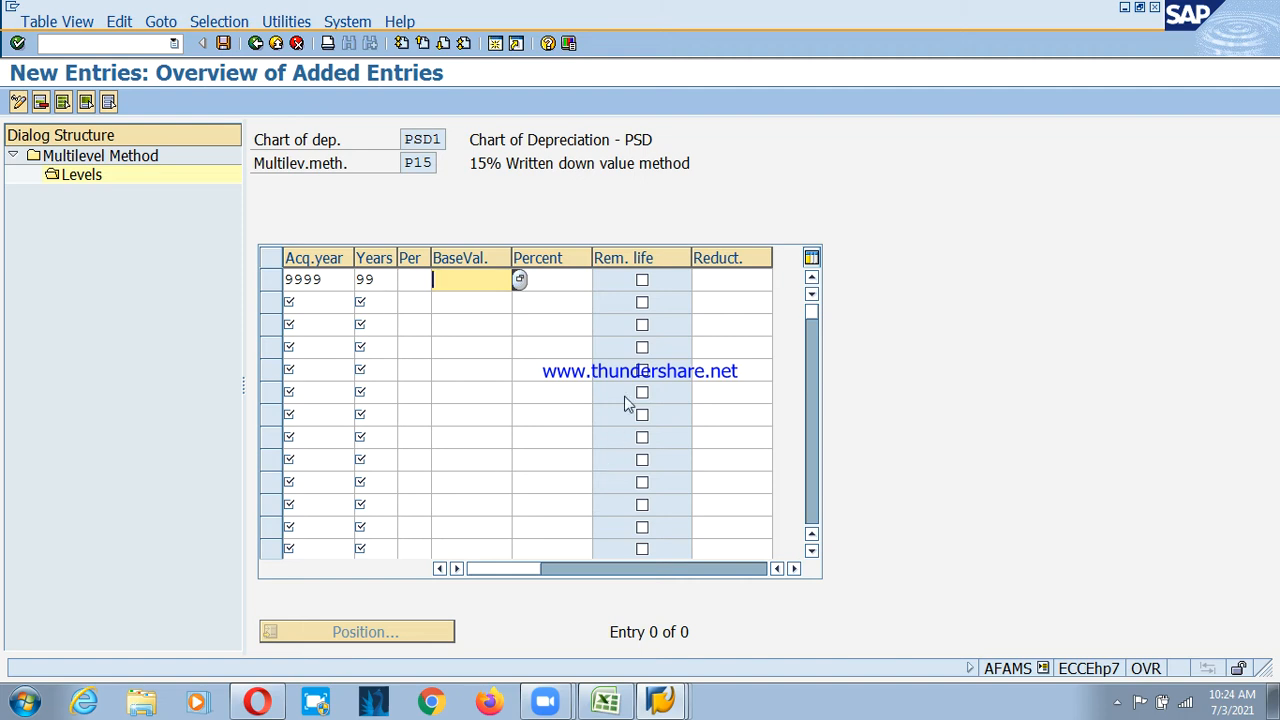
click(531, 288)
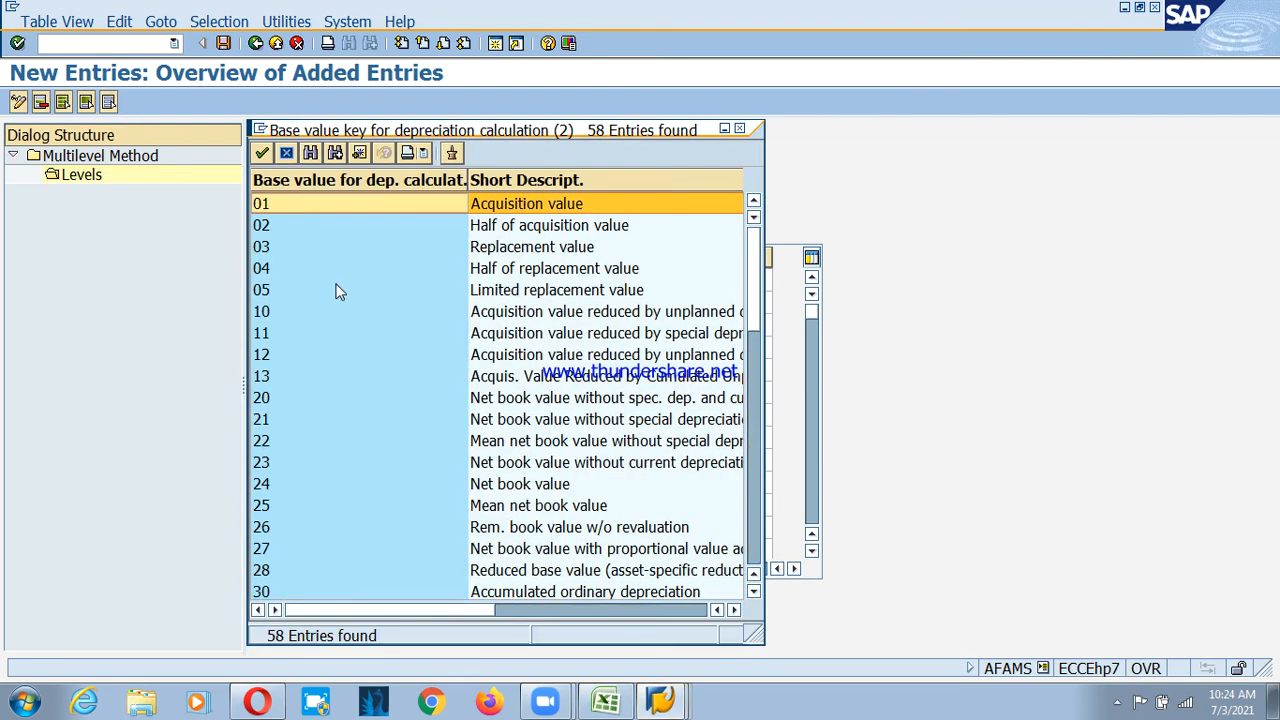
click(283, 526)
click(344, 484)
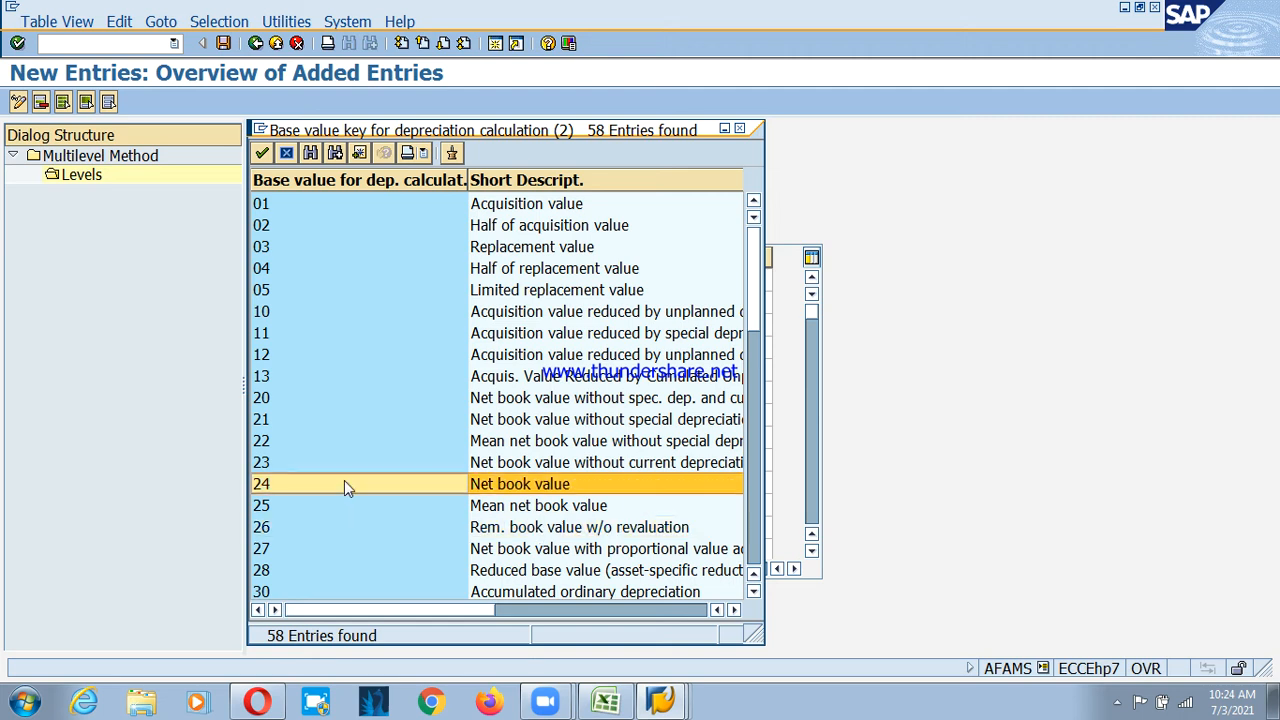
double_click(280, 489)
key(Tab)
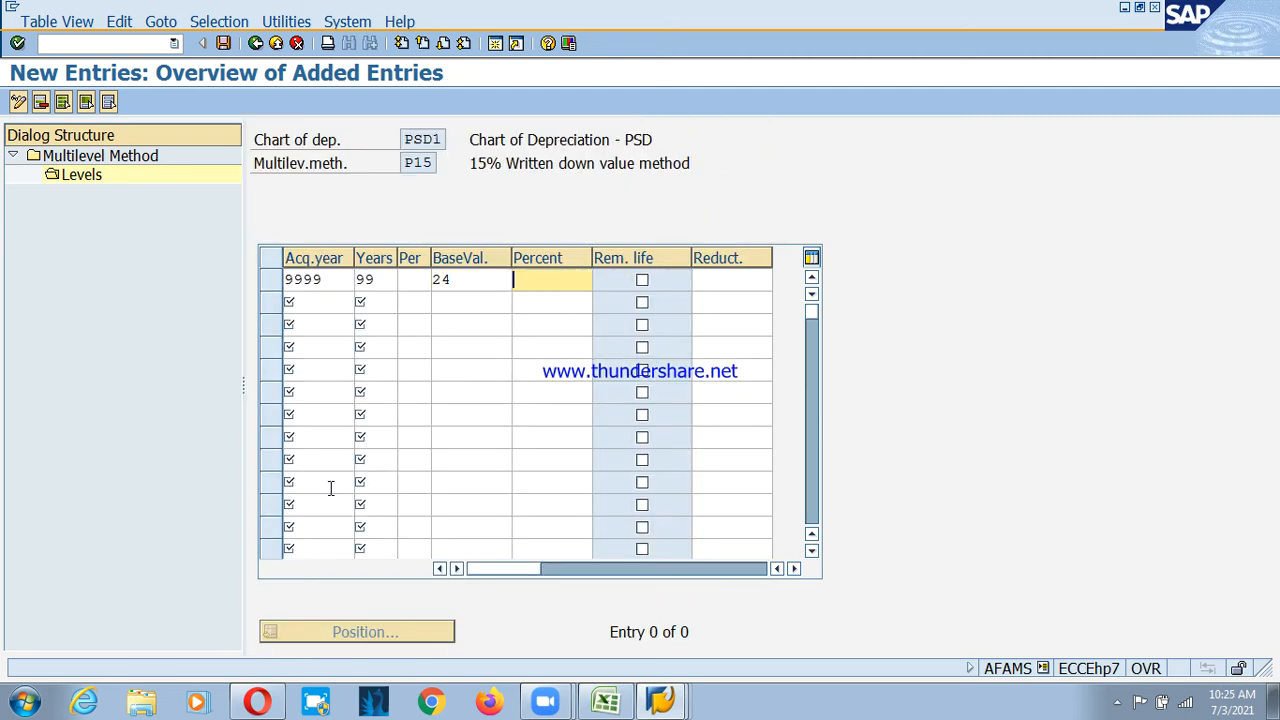
text(15)
key(ctrl+s)
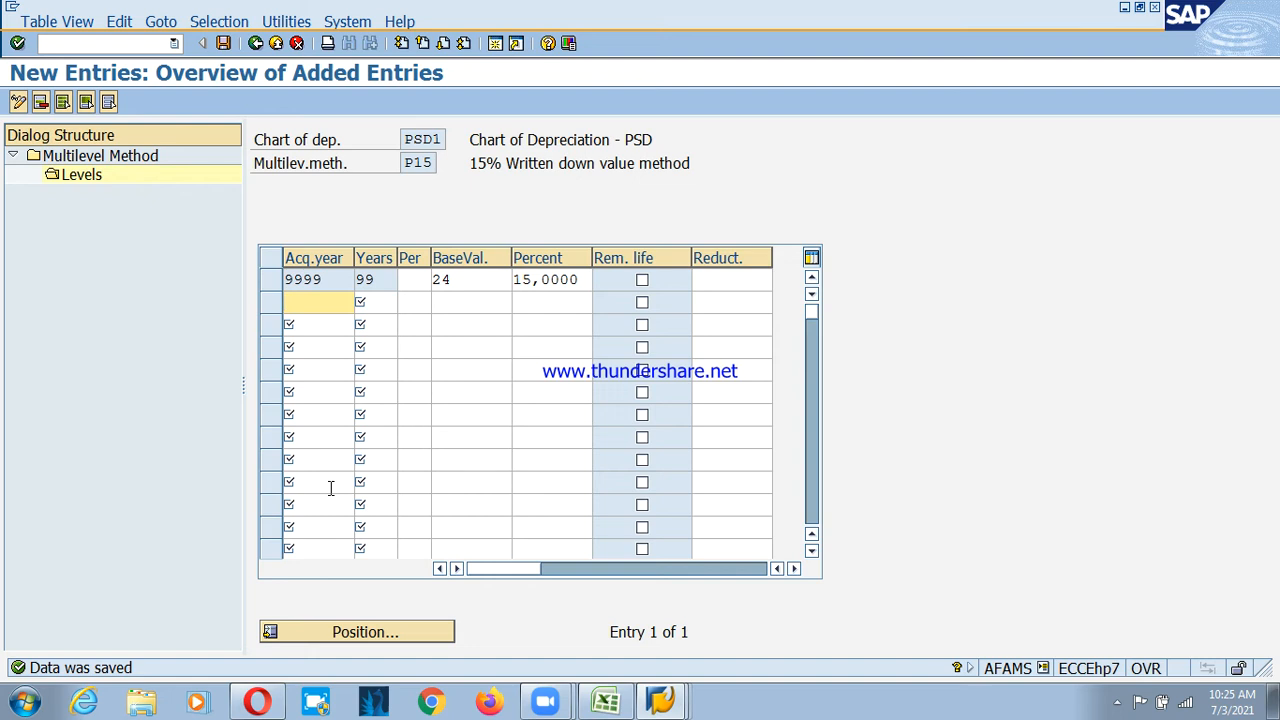
Return to the multilevel method overview and create method P20, "20% Written down value method", with validity start 2 From ordinary depreciation start date
click(255, 43)
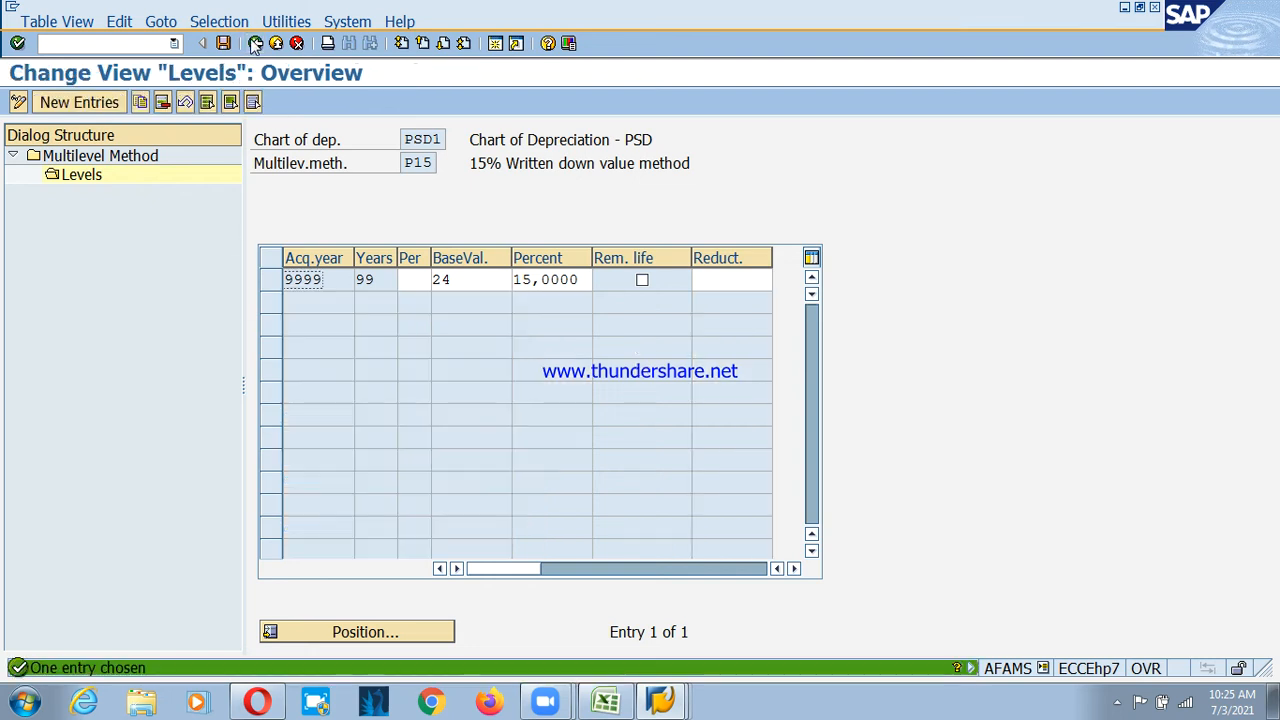
click(255, 43)
click(255, 43)
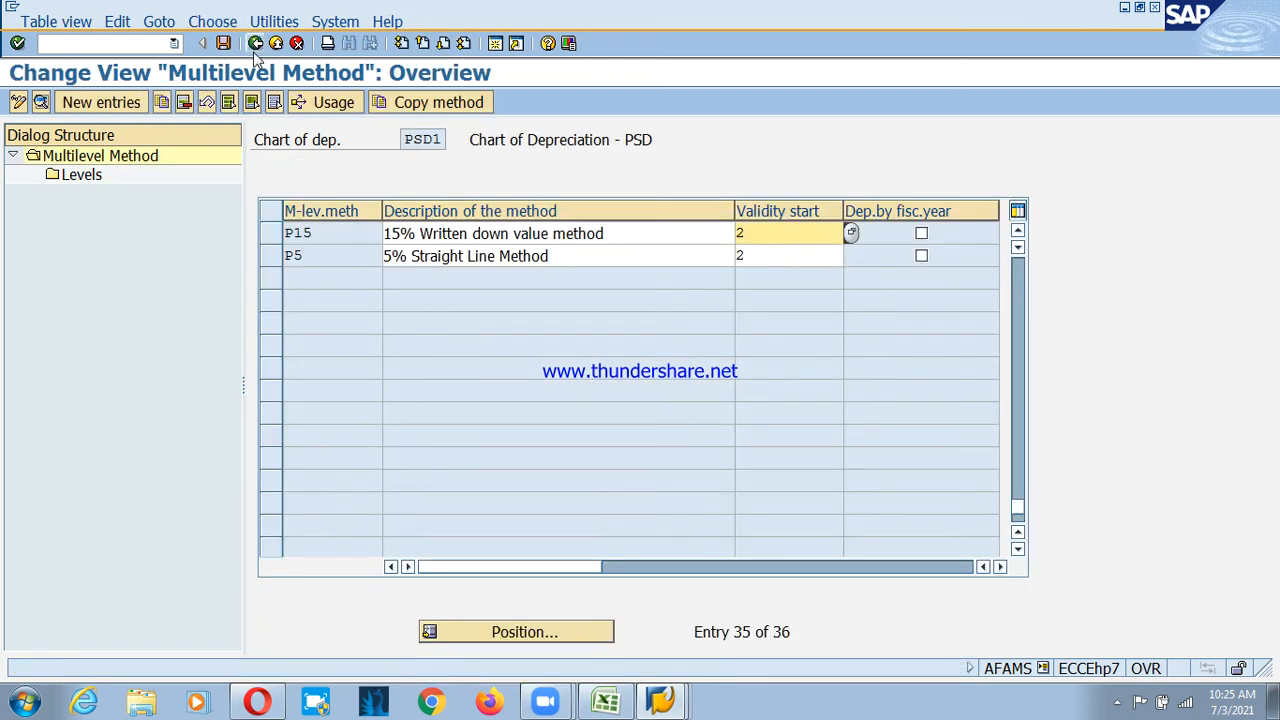
click(100, 103)
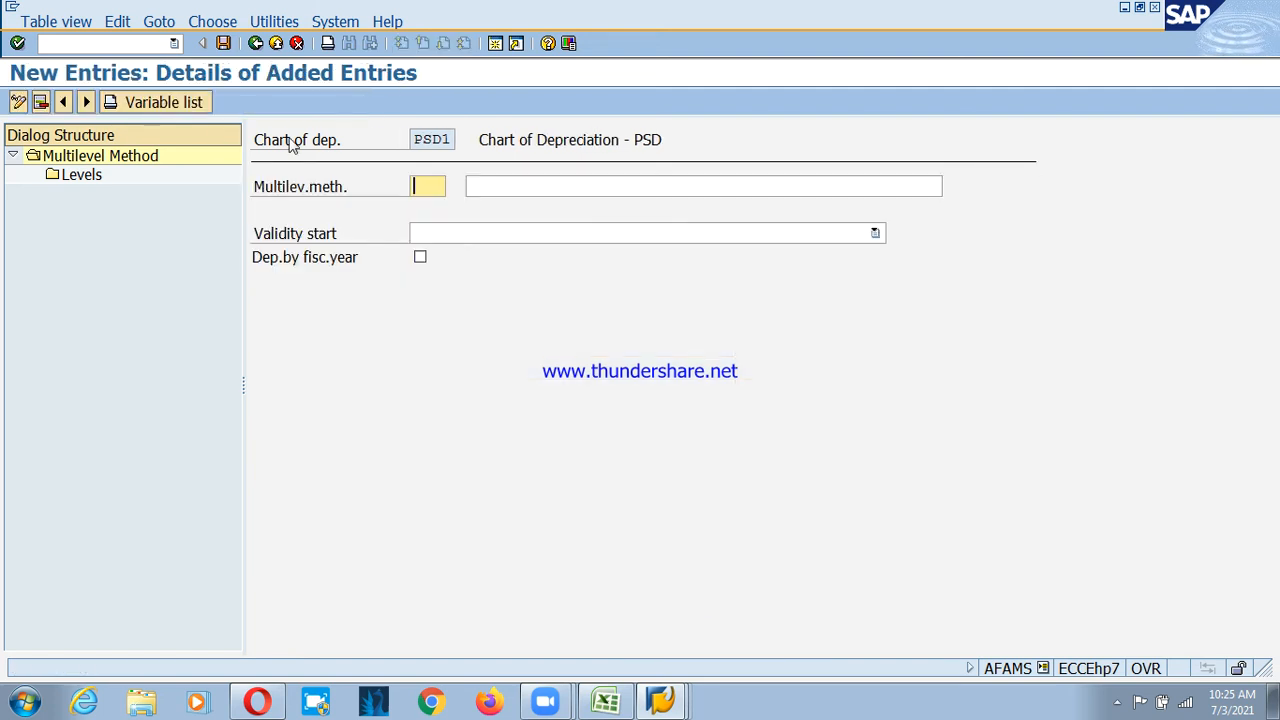
text(P20)
key(Tab)
text(20)
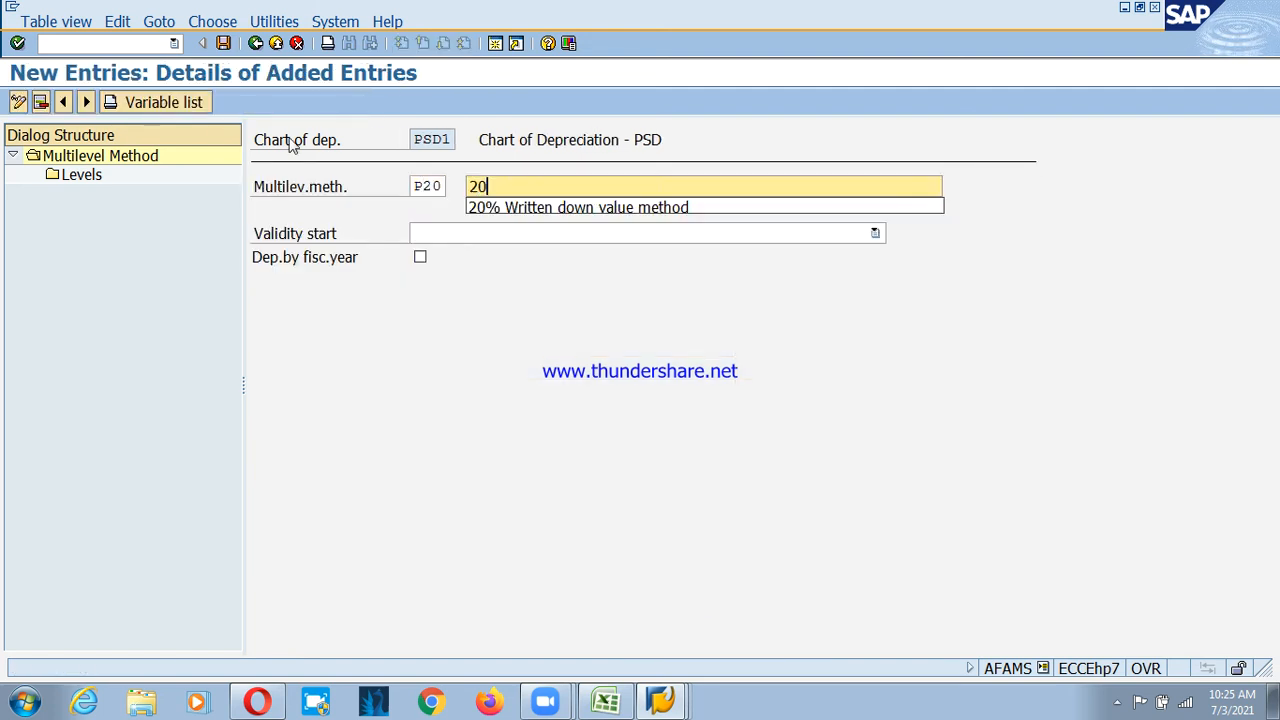
key(Down)
key(Return)
key(Tab)
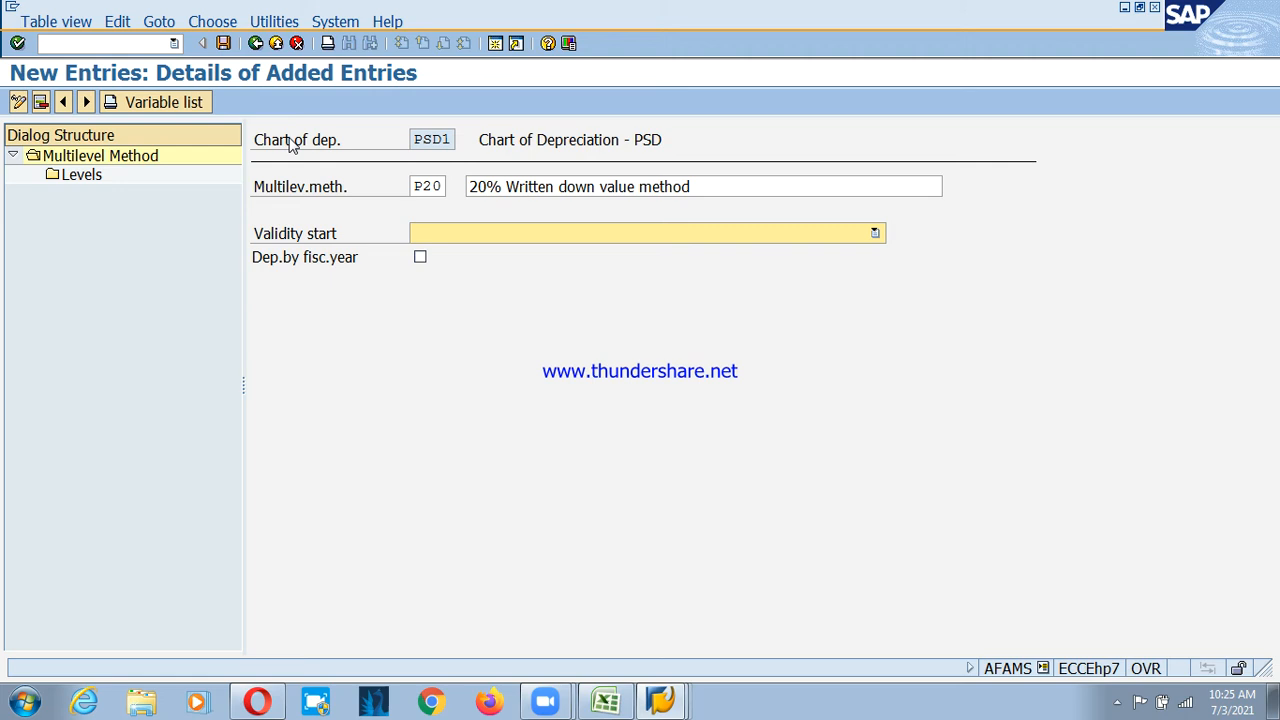
click(544, 236)
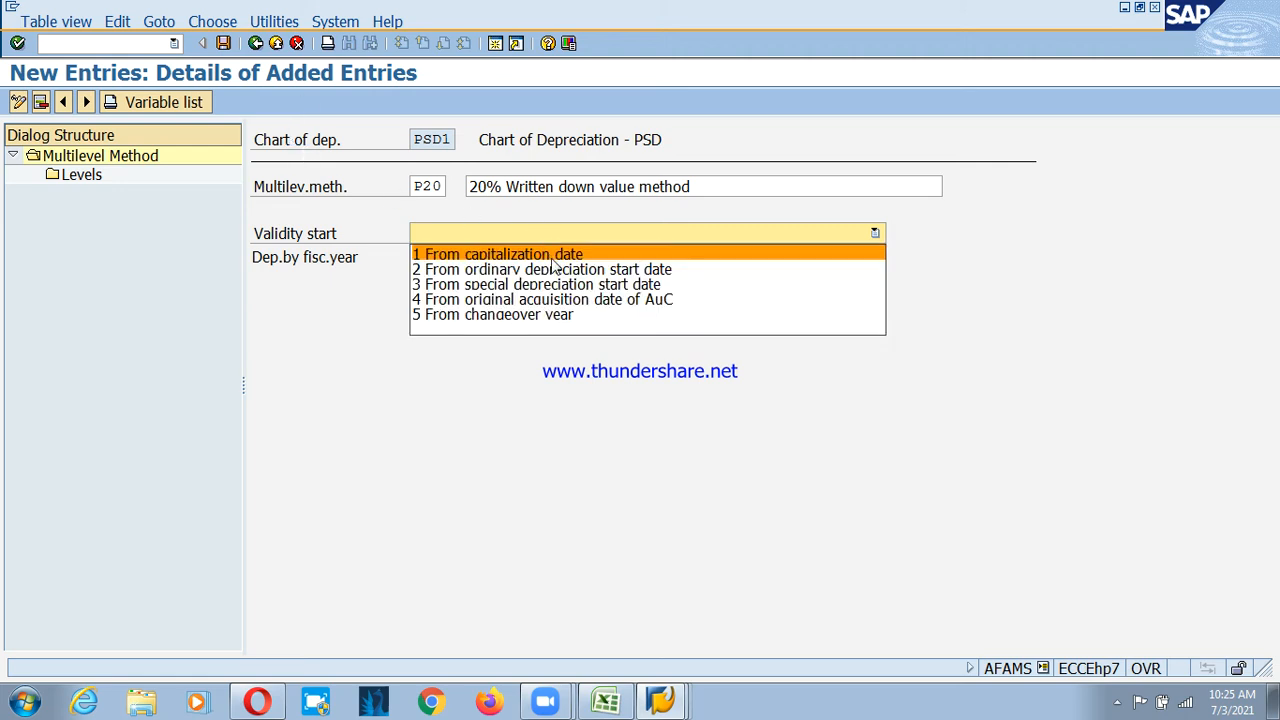
click(552, 268)
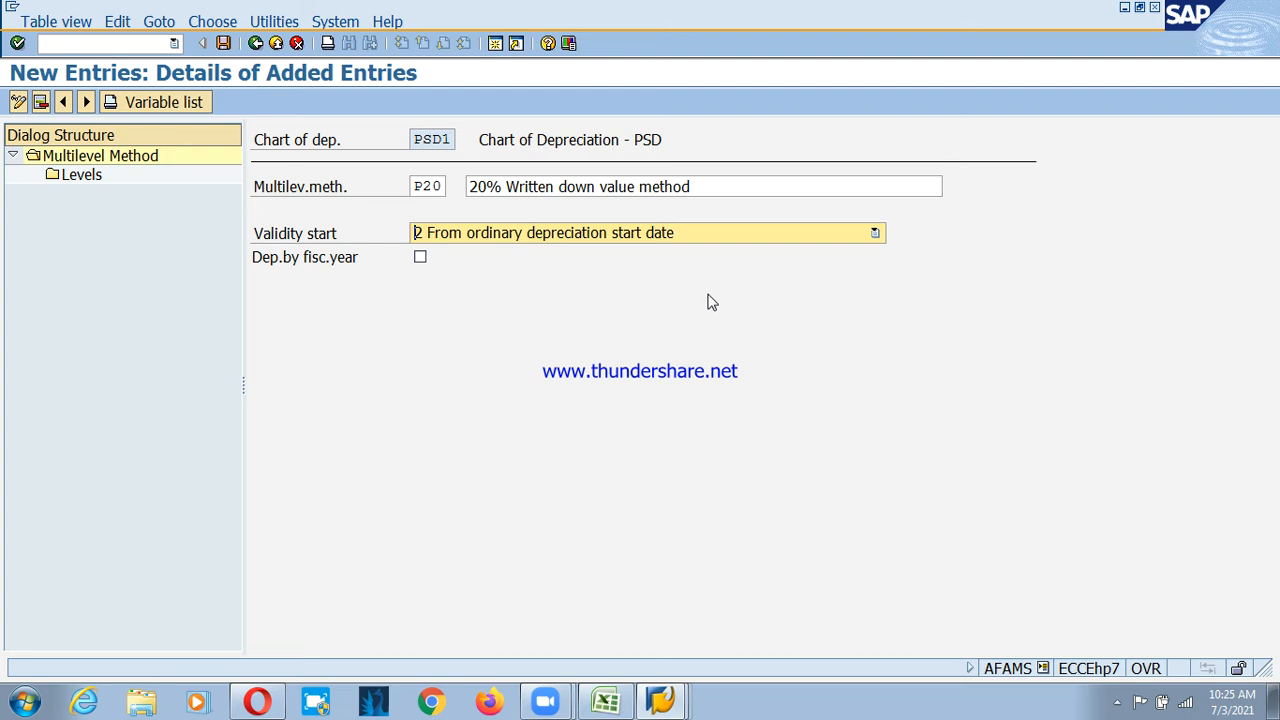
Start a new level for multilevel method P20 with acquisition year 9999 and 99 years
double_click(81, 176)
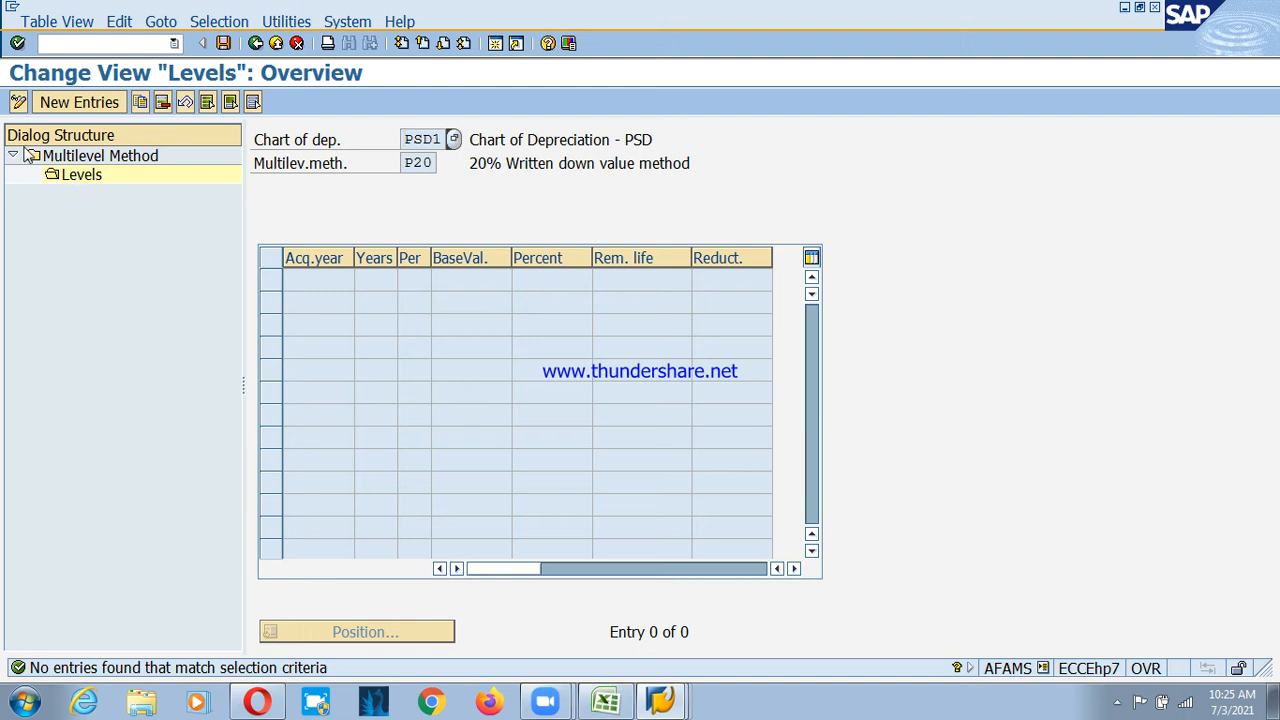
click(79, 102)
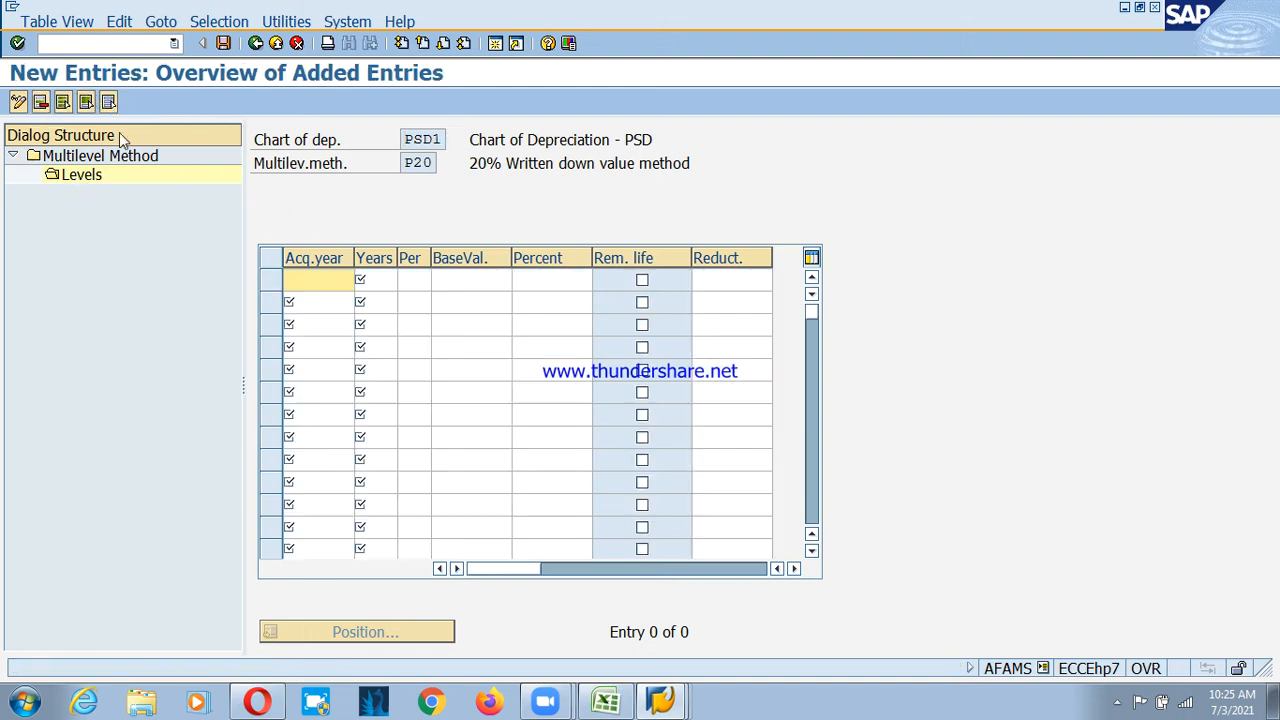
text(9999)
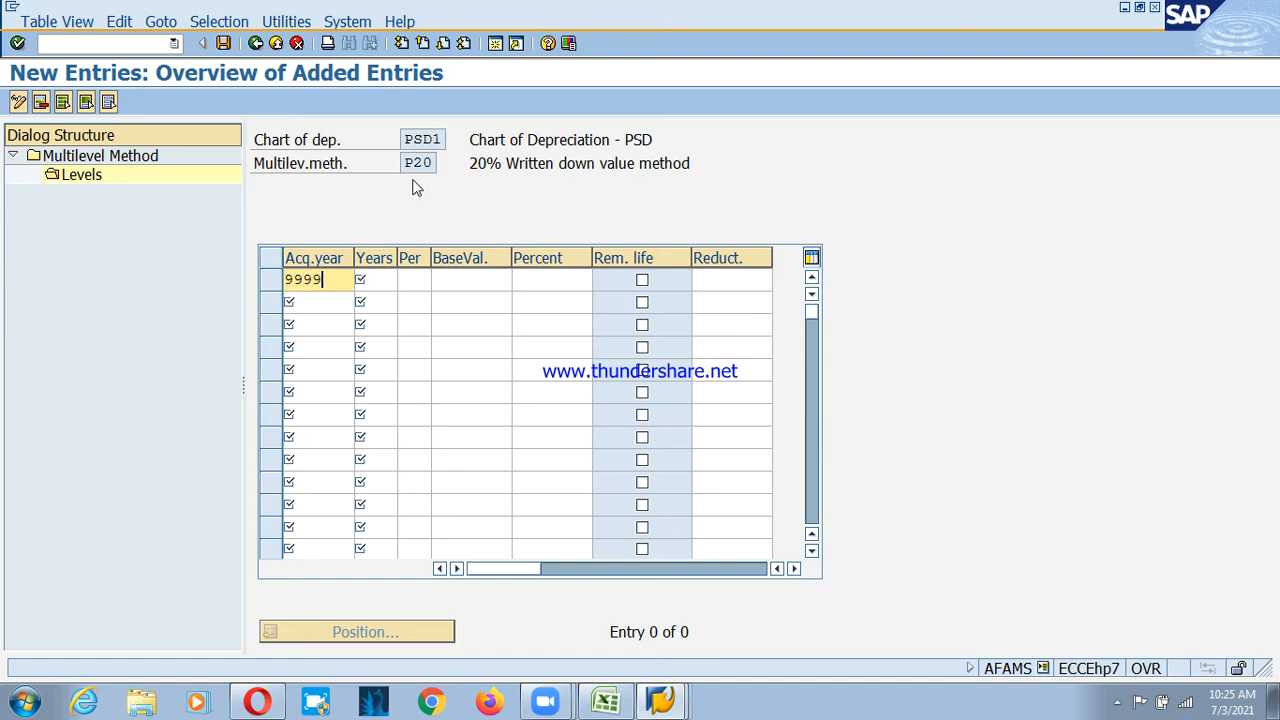
key(Tab)
text(99)
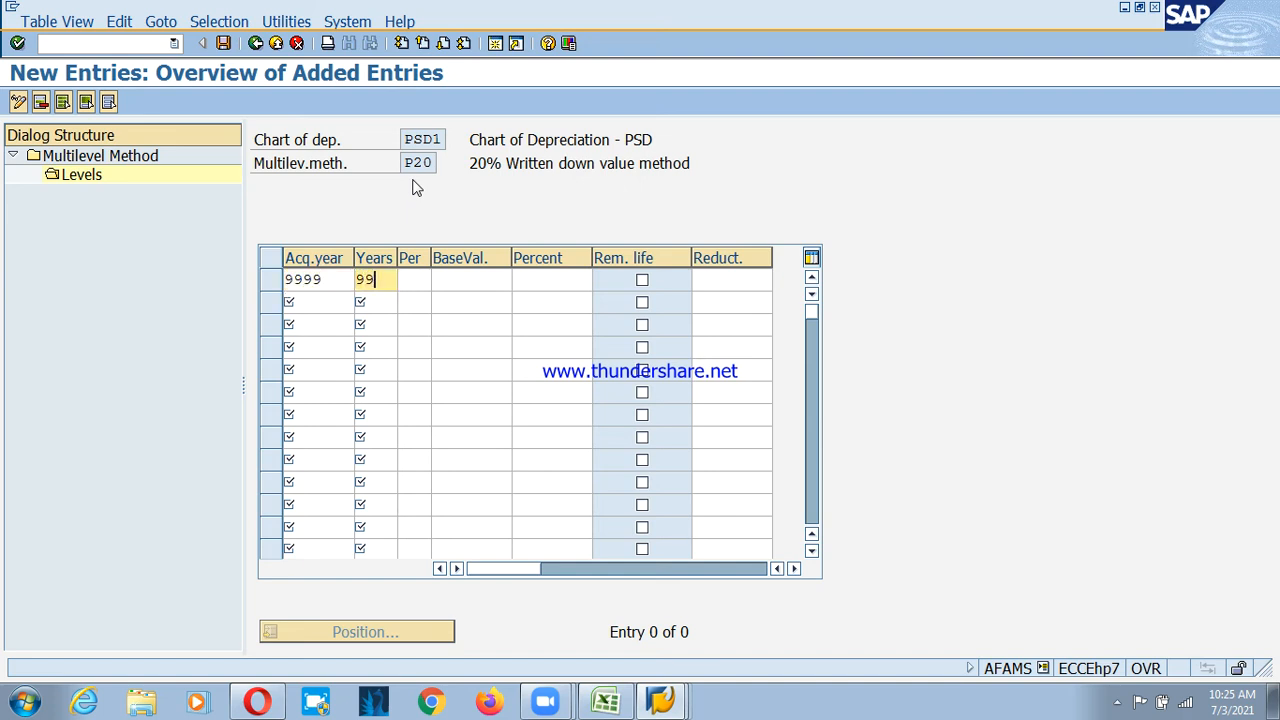
Give the P20 level base value 24 and 20 percent, and save it
key(Tab)
key(Tab)
text(24)
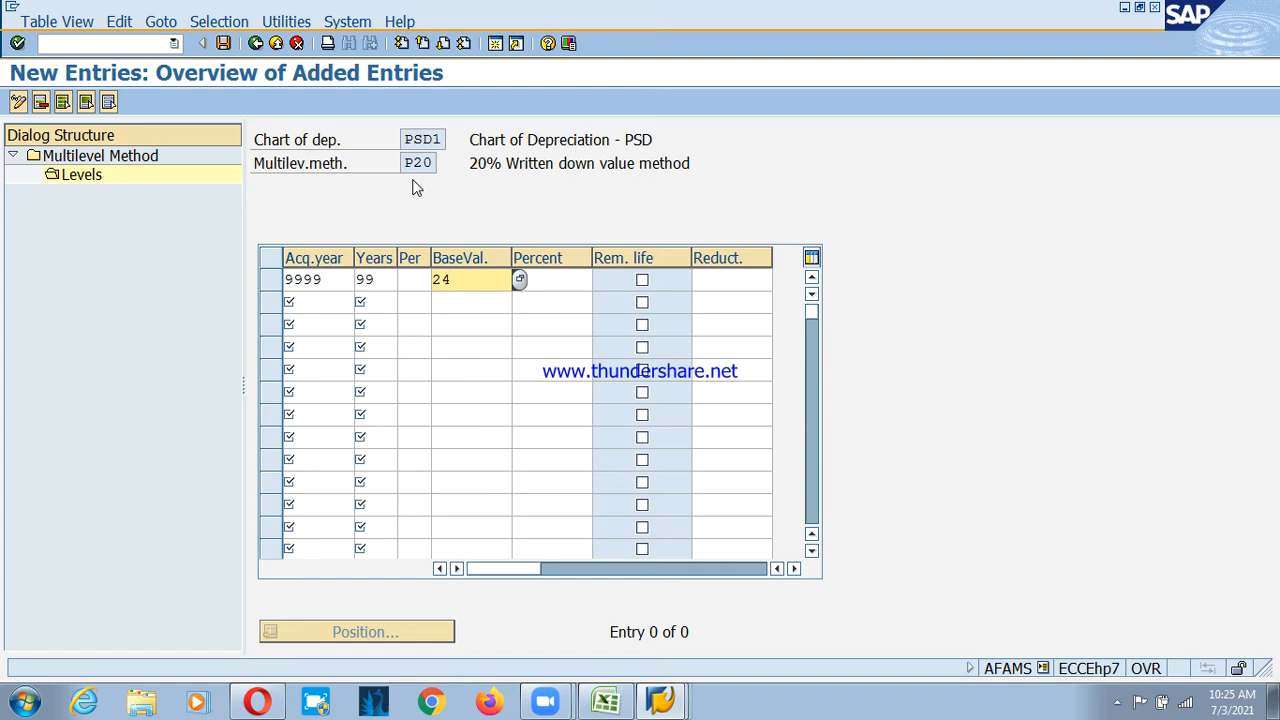
key(Tab)
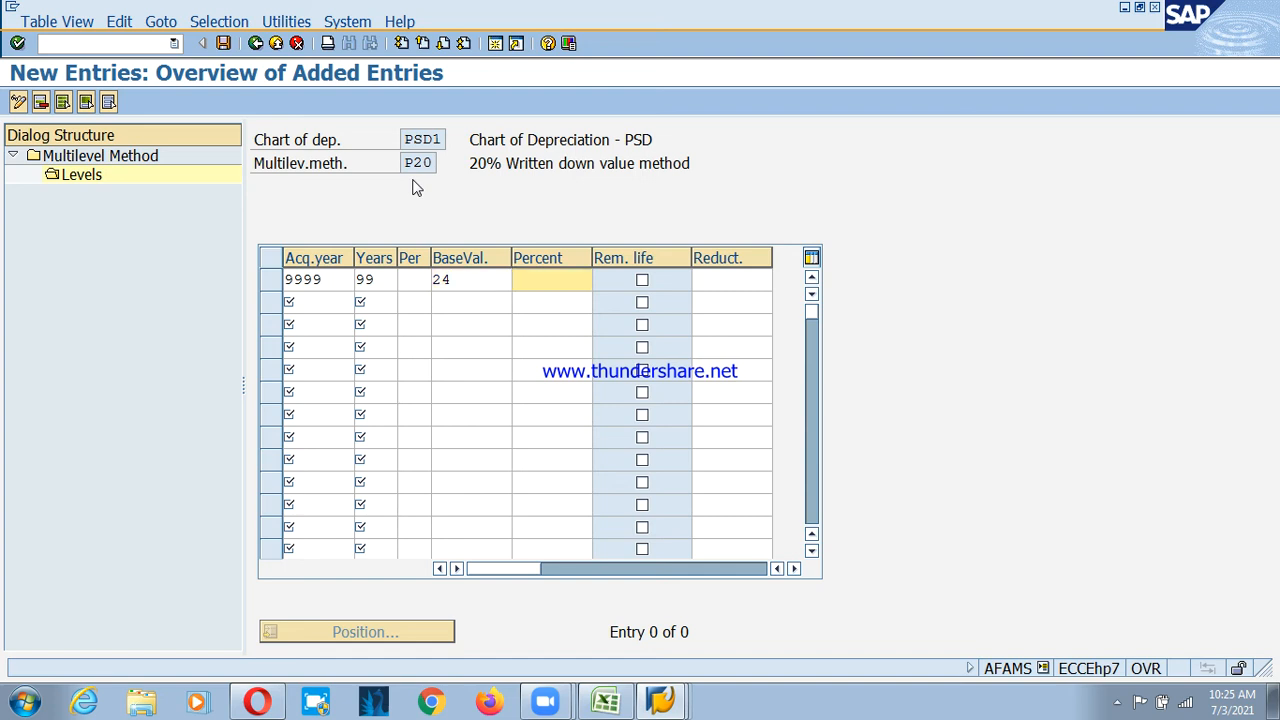
text(20)
key(Return)
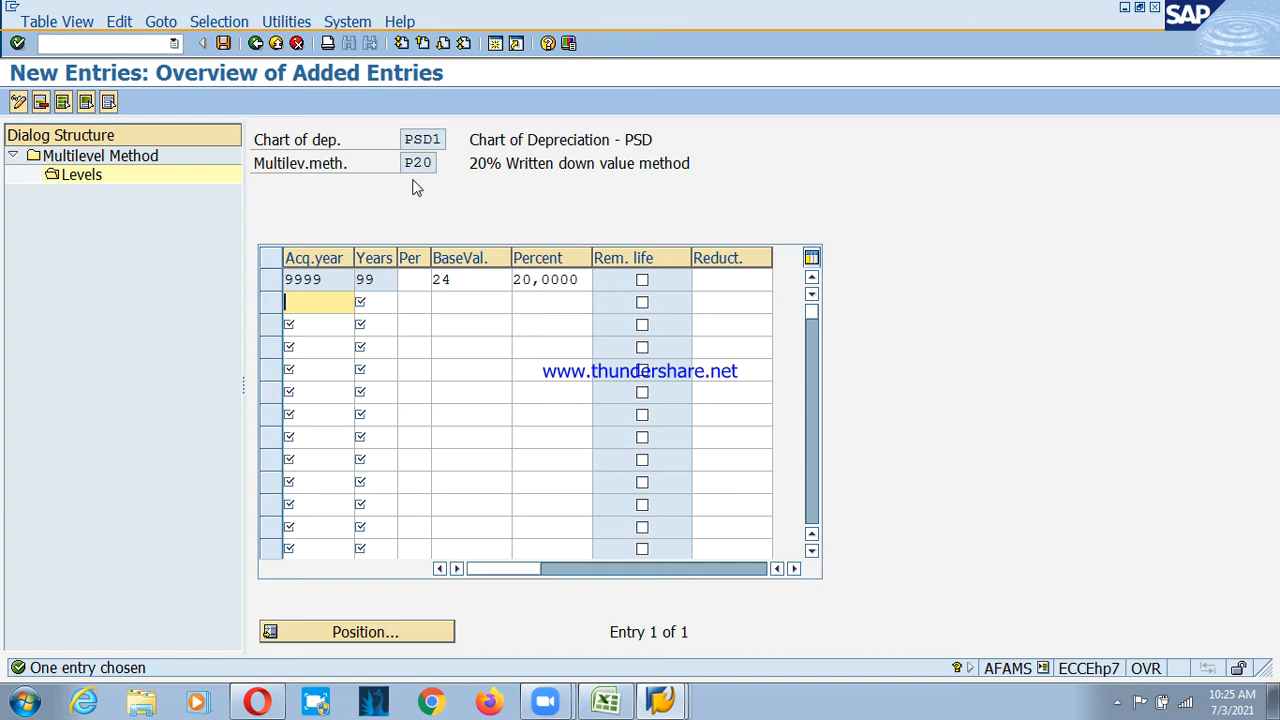
key(ctrl+s)
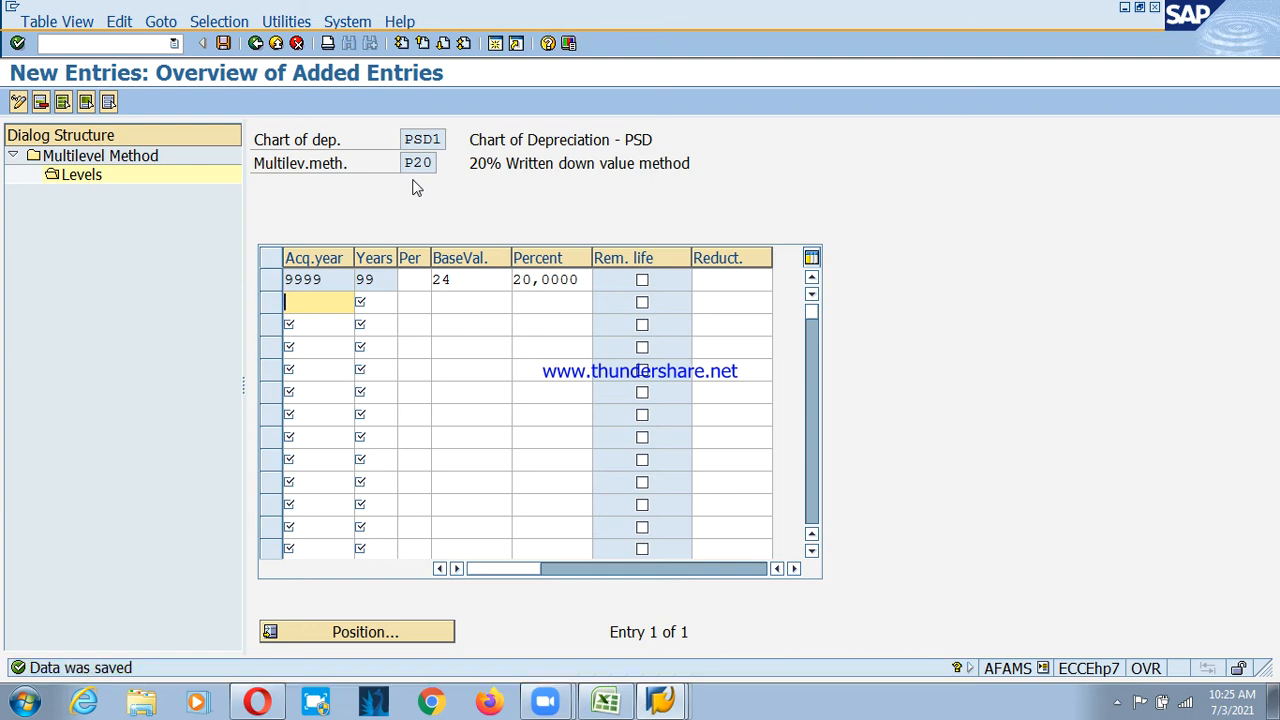
Leave the multilevel method settings and open Maintain Period Control Methods under Calculation Methods in the IMG
click(255, 45)
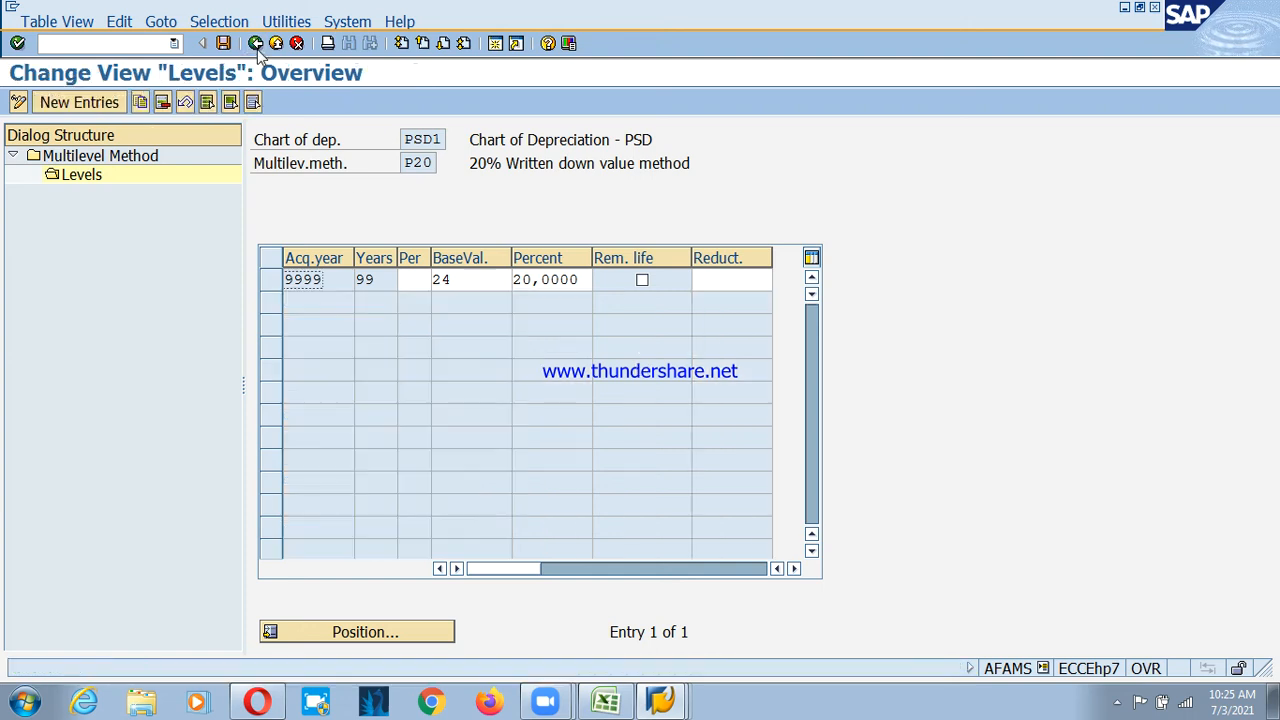
click(255, 45)
click(256, 45)
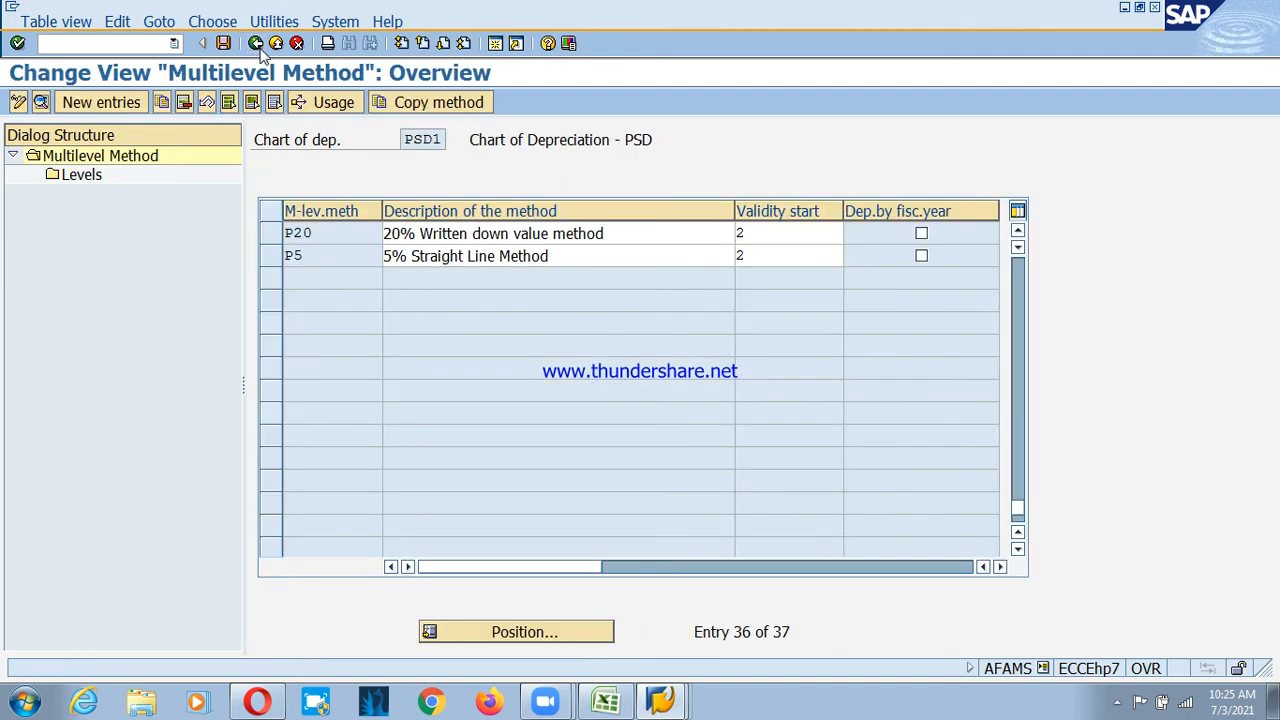
click(256, 44)
click(264, 576)
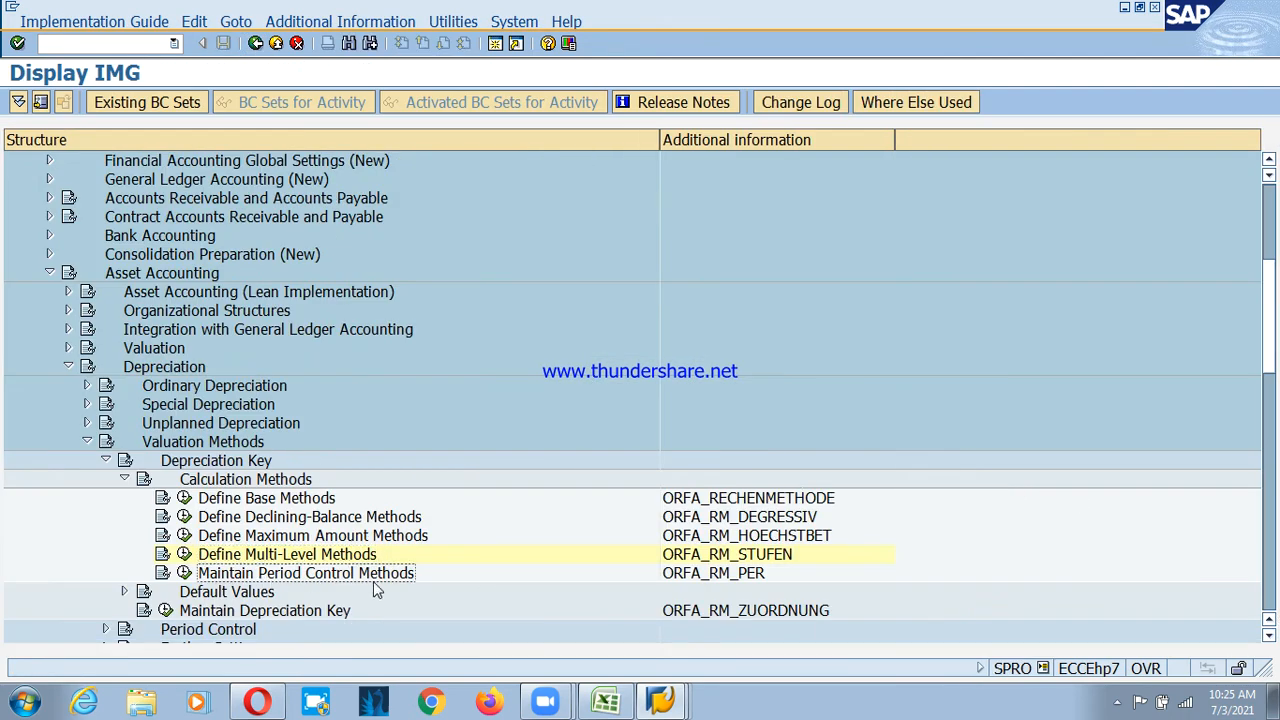
click(185, 574)
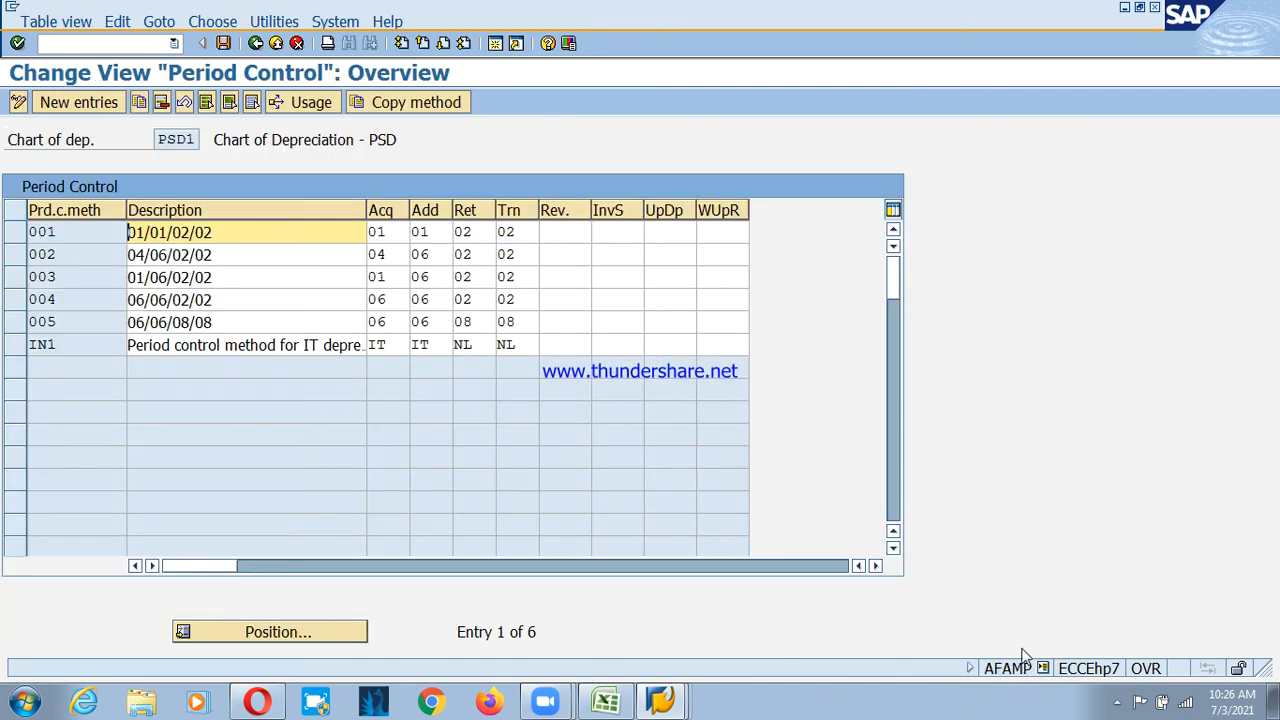
Start a new period control method PSD with the description "Period Control Method-PSD"
click(78, 102)
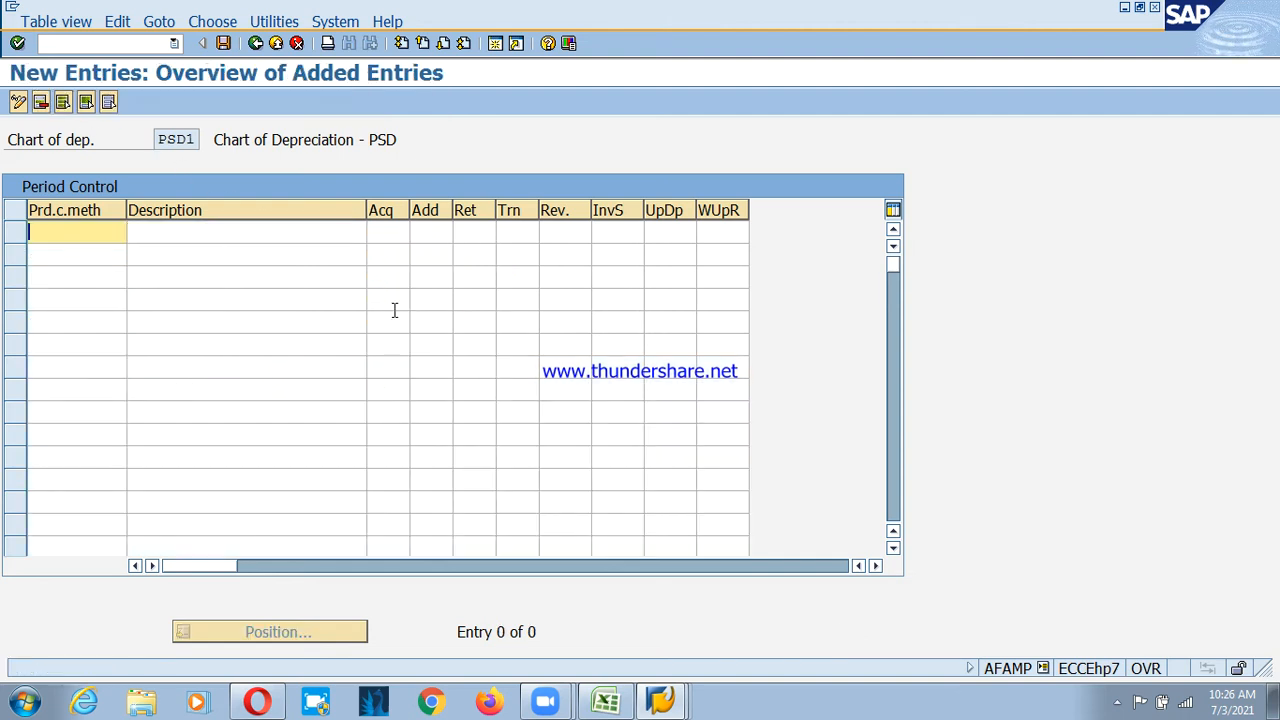
text(PSD)
key(Tab)
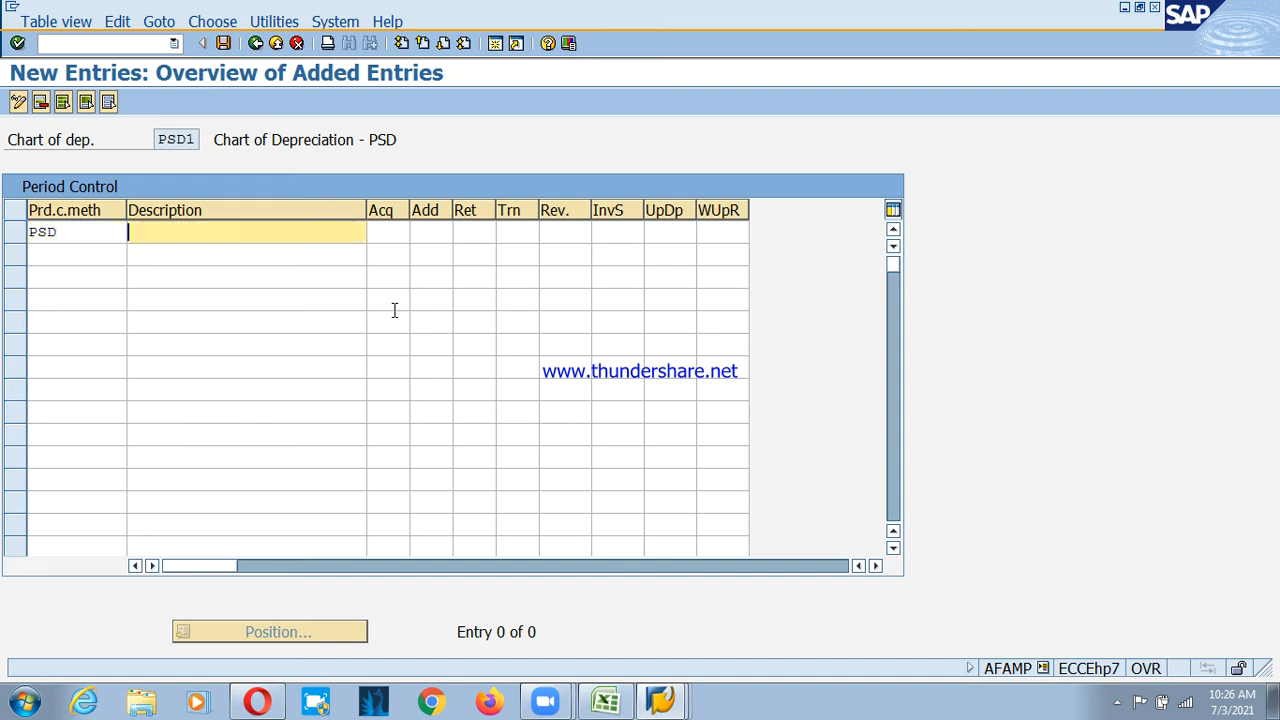
text(Per)
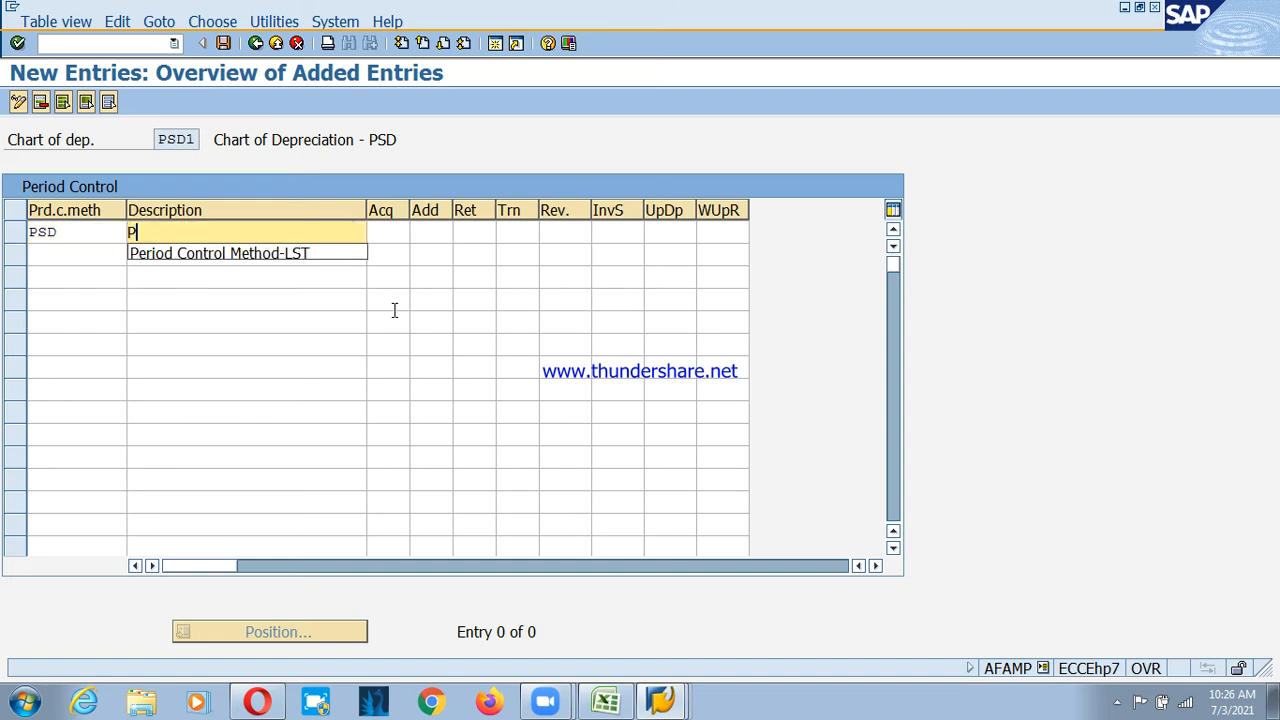
key(Down)
key(Return)
key(BackSpace)
key(BackSpace)
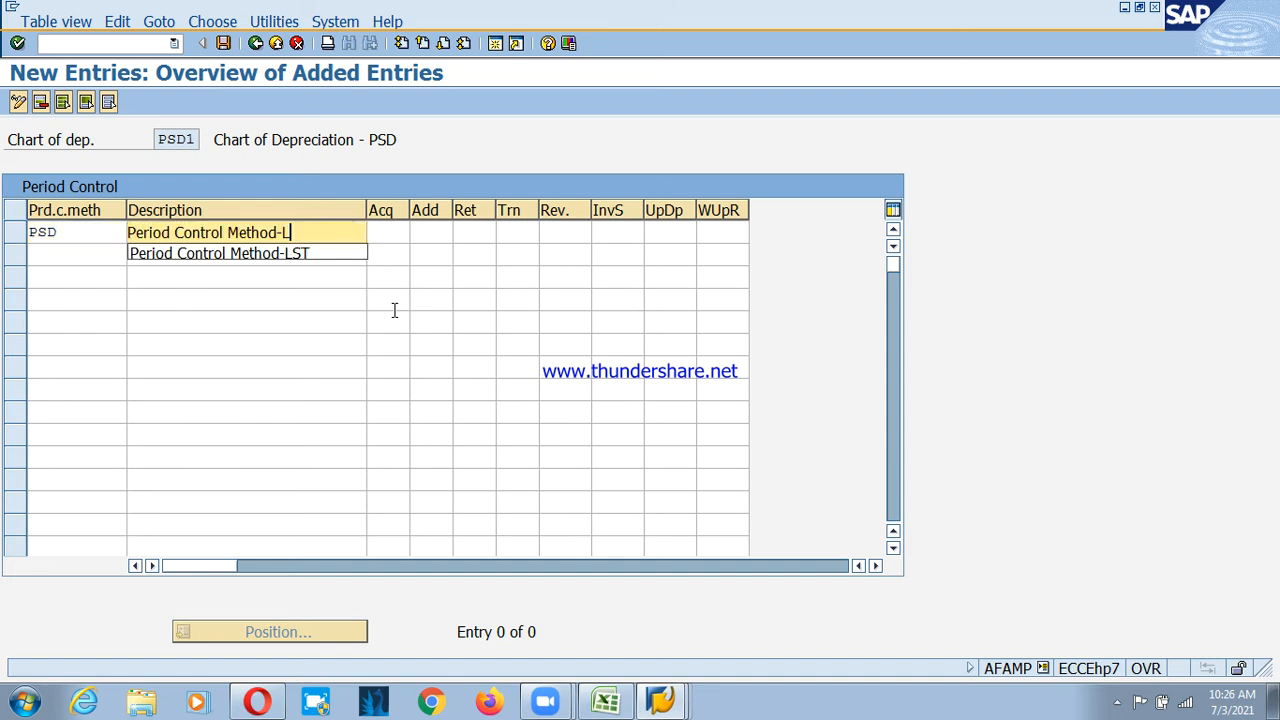
text(PSD)
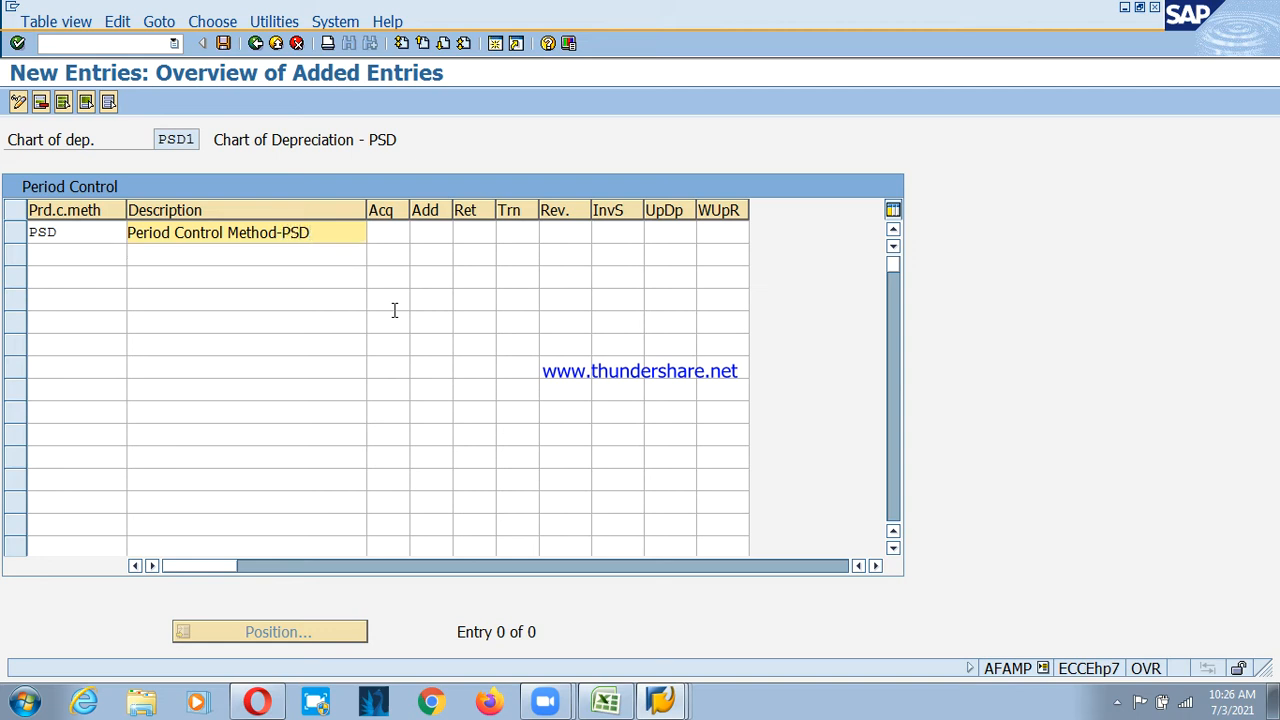
Open the possible period control values for acquisitions in the PSD method
key(Tab)
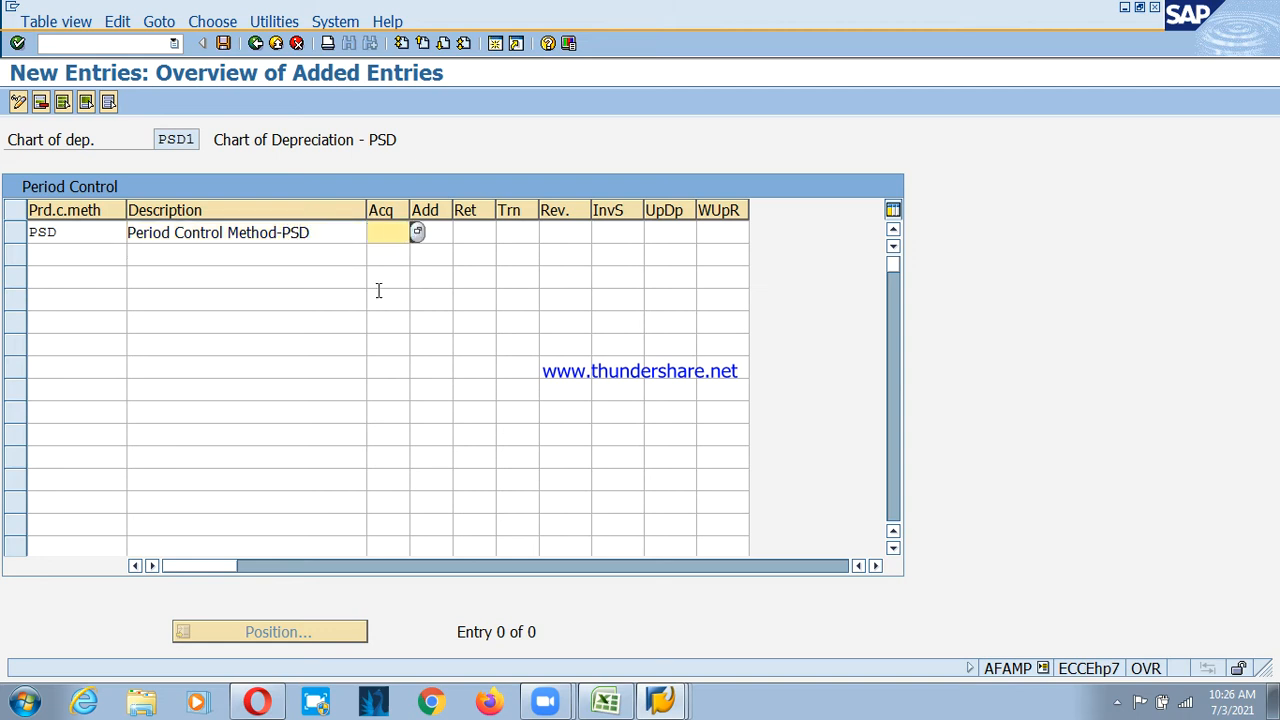
click(419, 234)
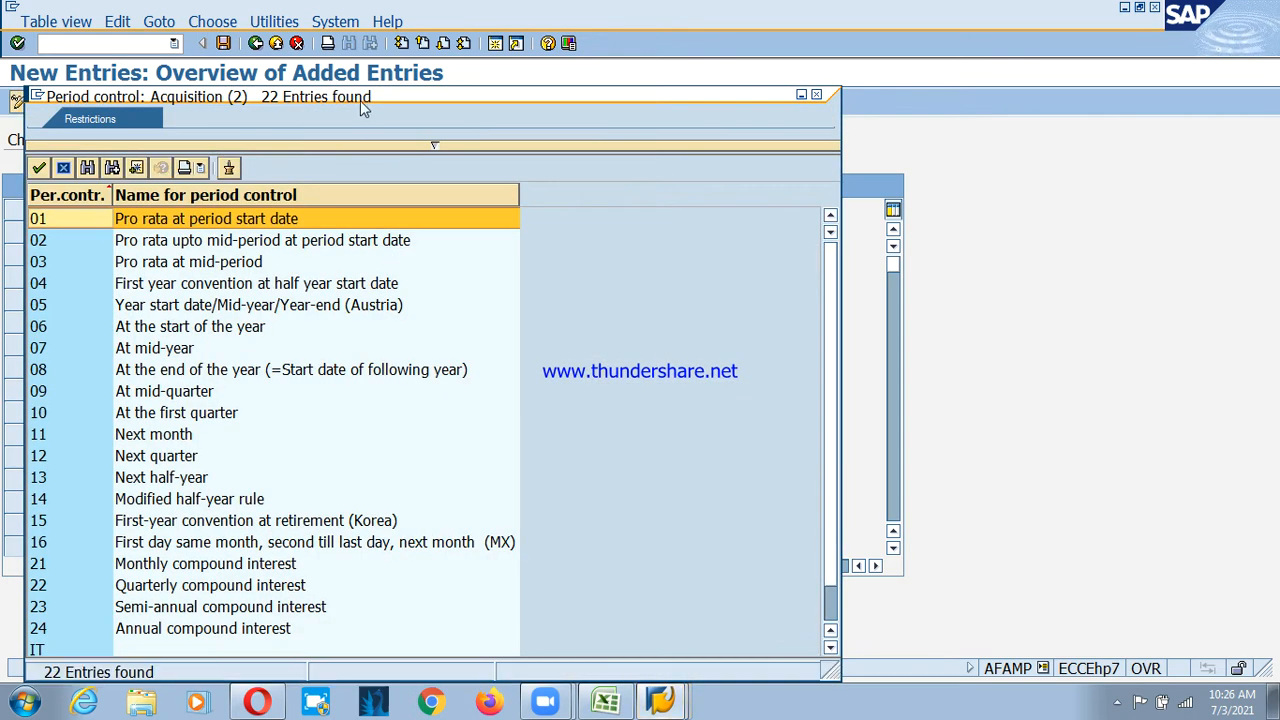
Set the acquisition period control of the PSD method to 06, At the start of the year
drag(363, 108, 758, 67)
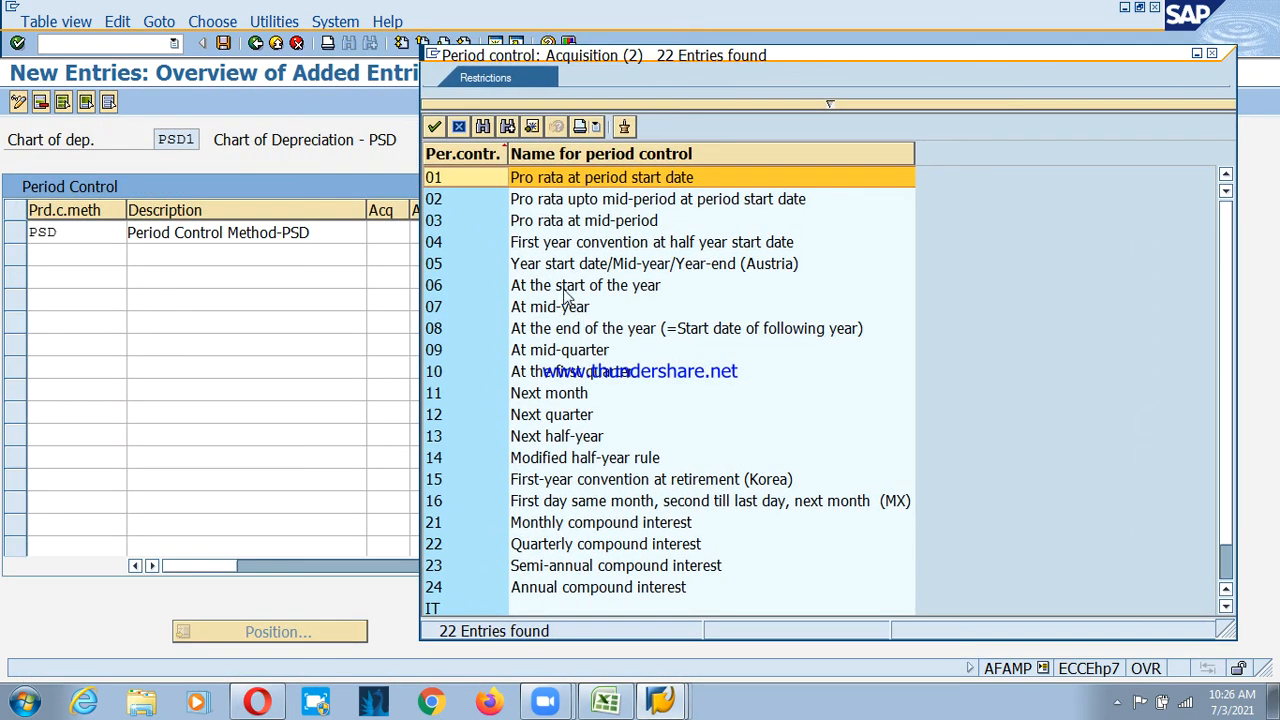
click(565, 292)
double_click(475, 298)
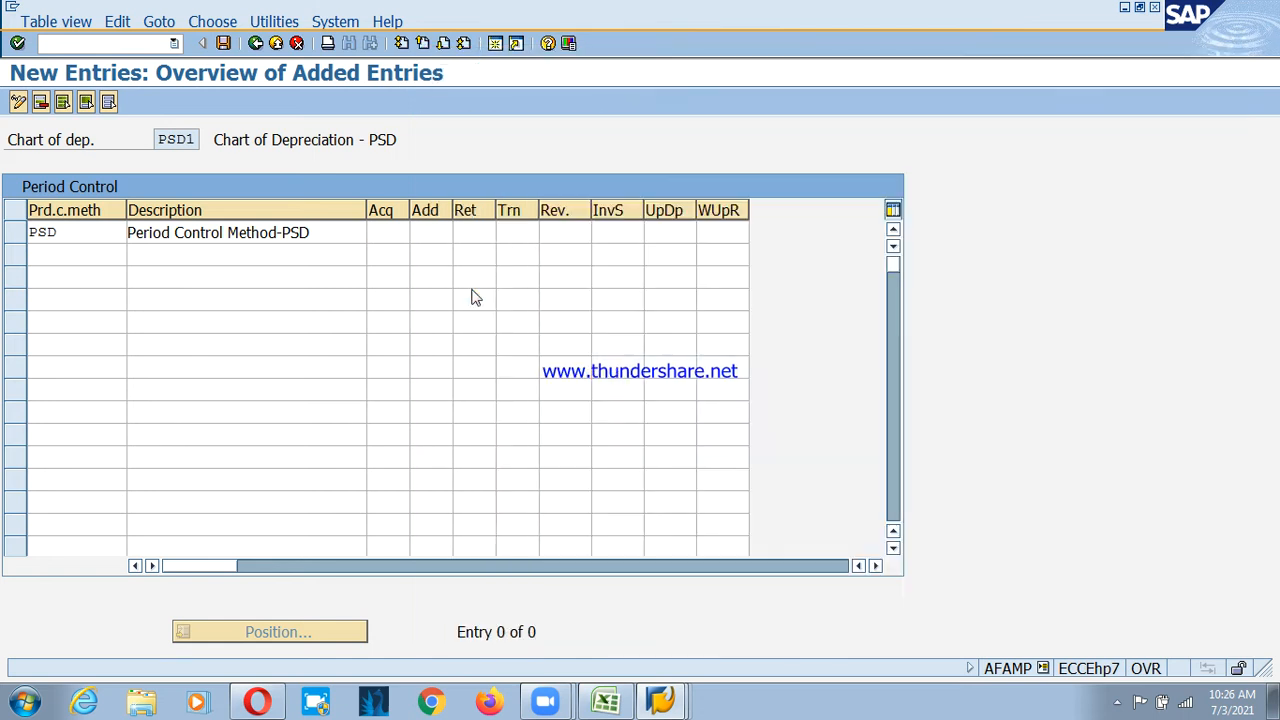
Read the field help for acquisition in the following year and set its period control to 06 for the PSD method
click(441, 234)
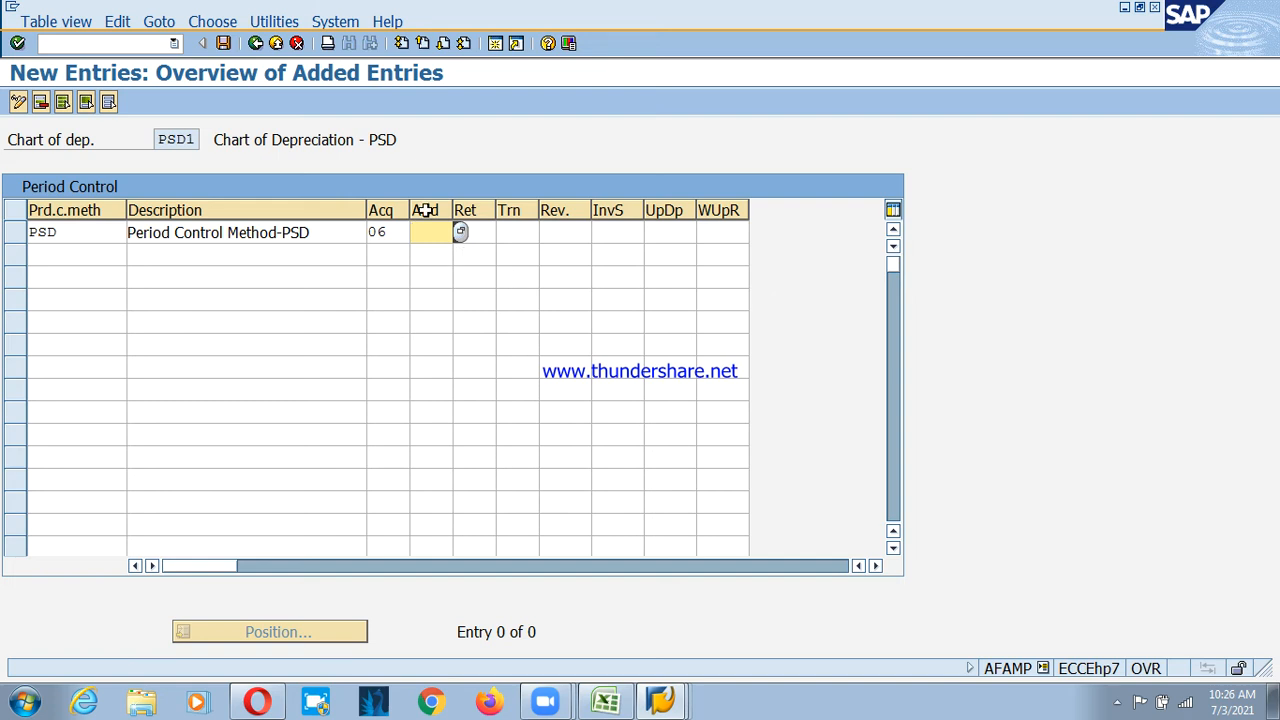
key(F1)
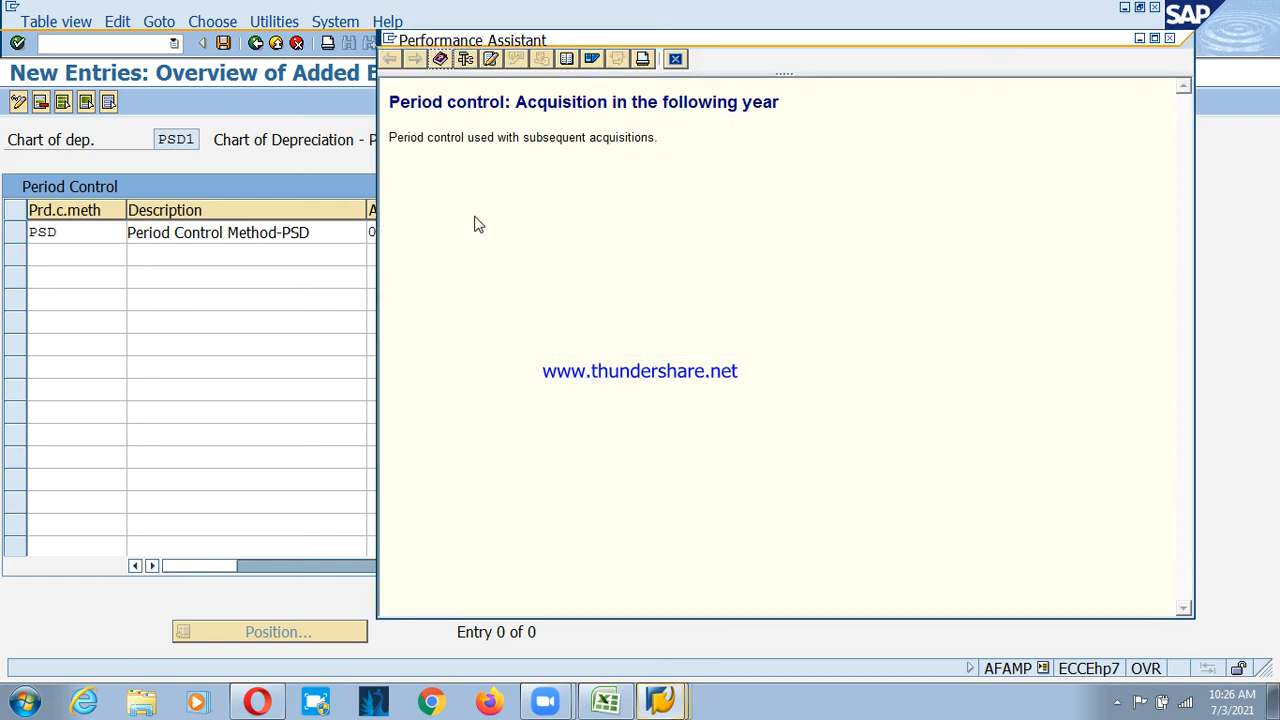
click(675, 59)
key(F1)
click(675, 59)
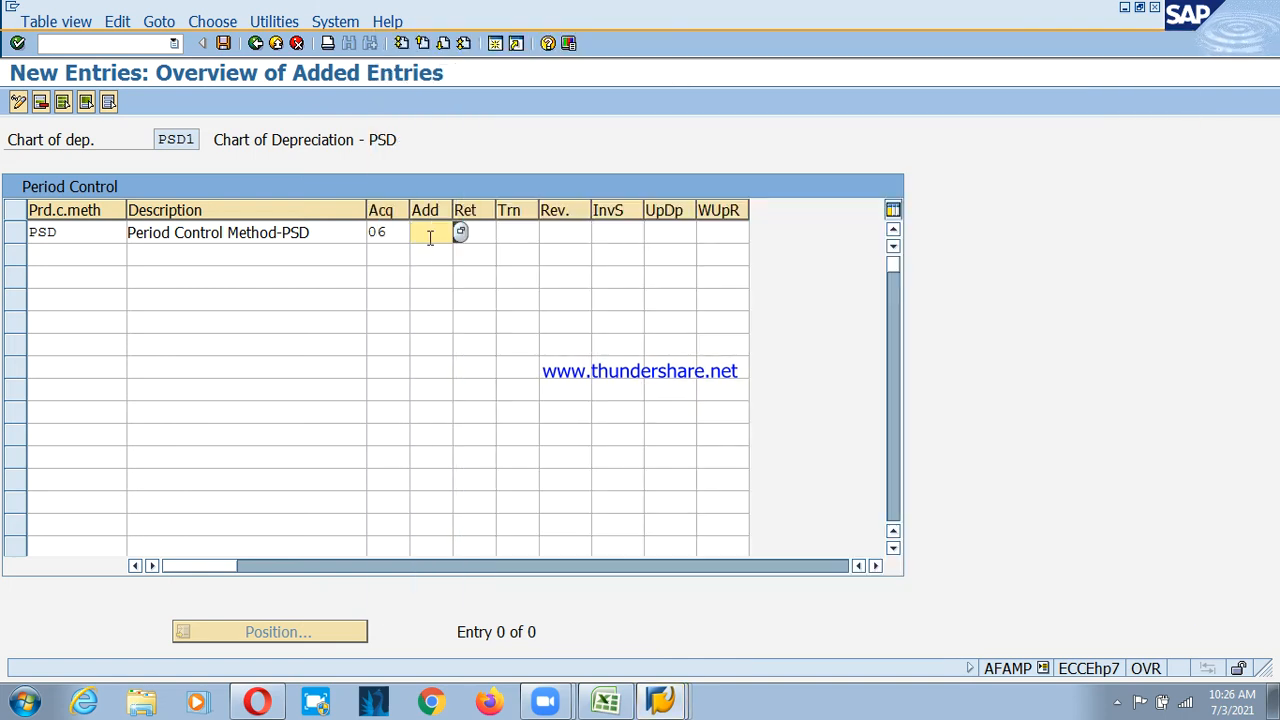
key(F1)
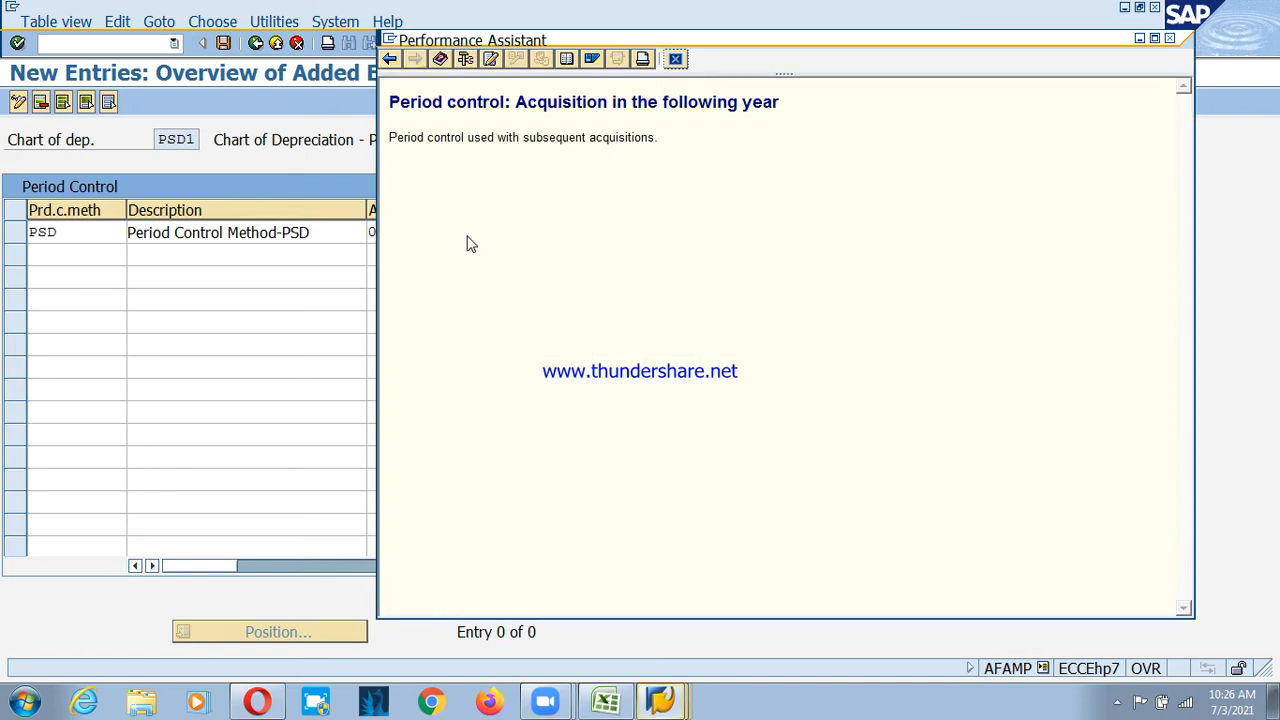
click(675, 59)
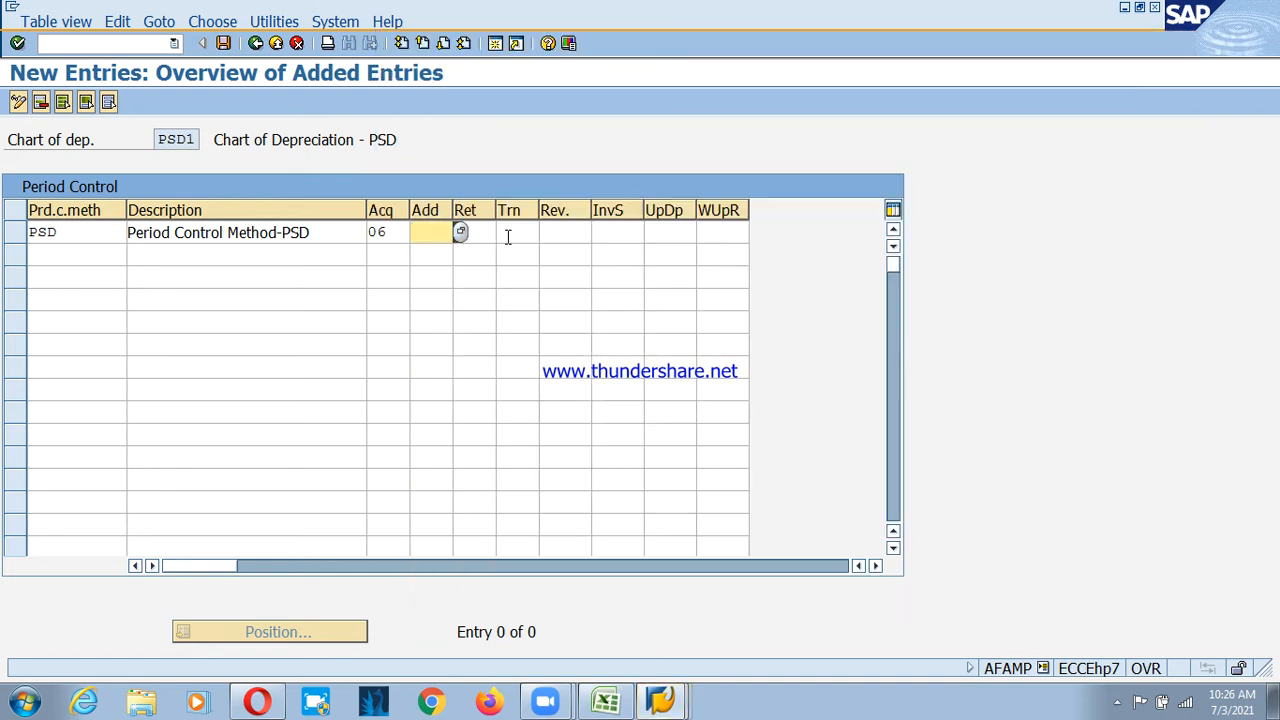
text(06)
key(F4)
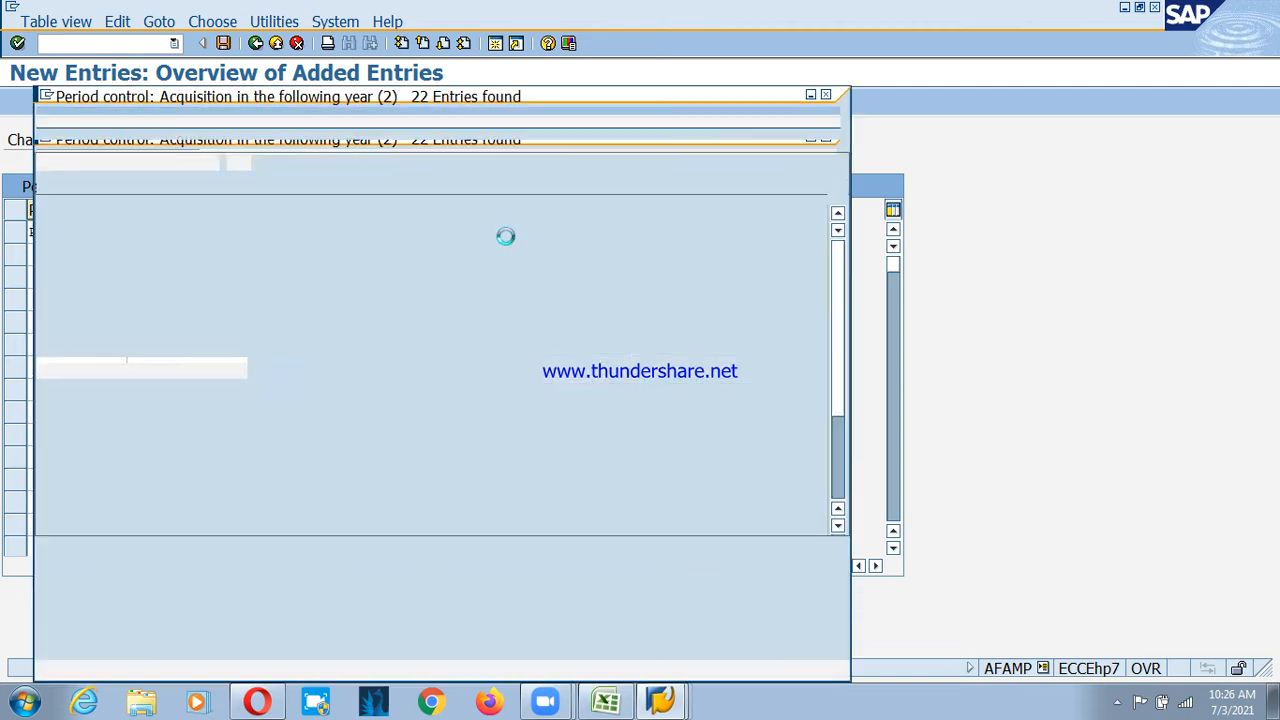
double_click(158, 333)
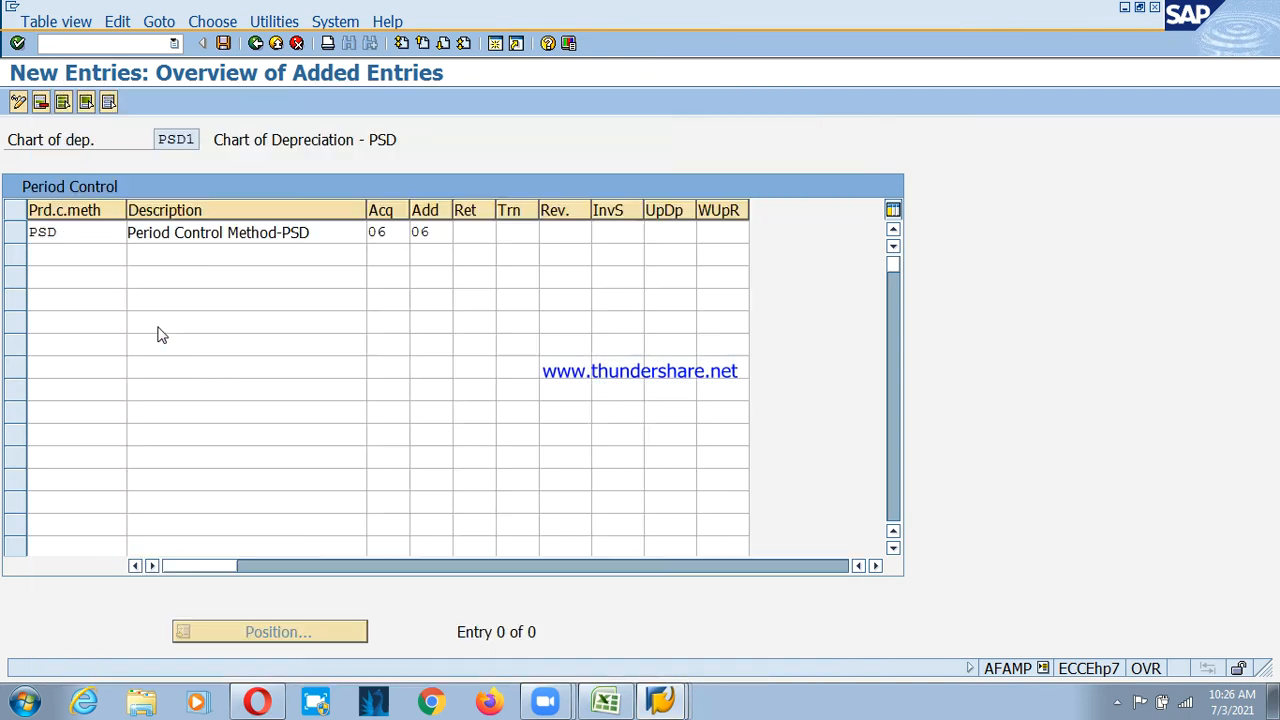
Check the field help for retirement and set its period control to 06, At the start of the year
click(480, 230)
key(F1)
click(676, 59)
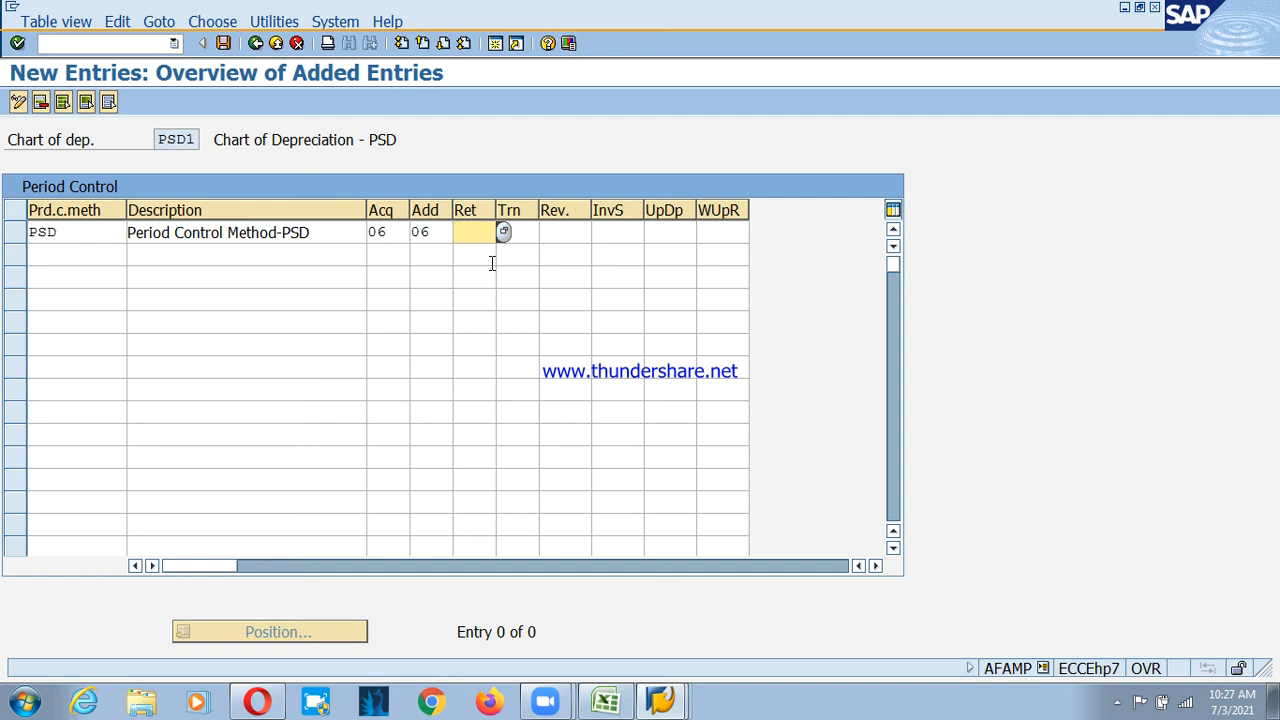
click(503, 231)
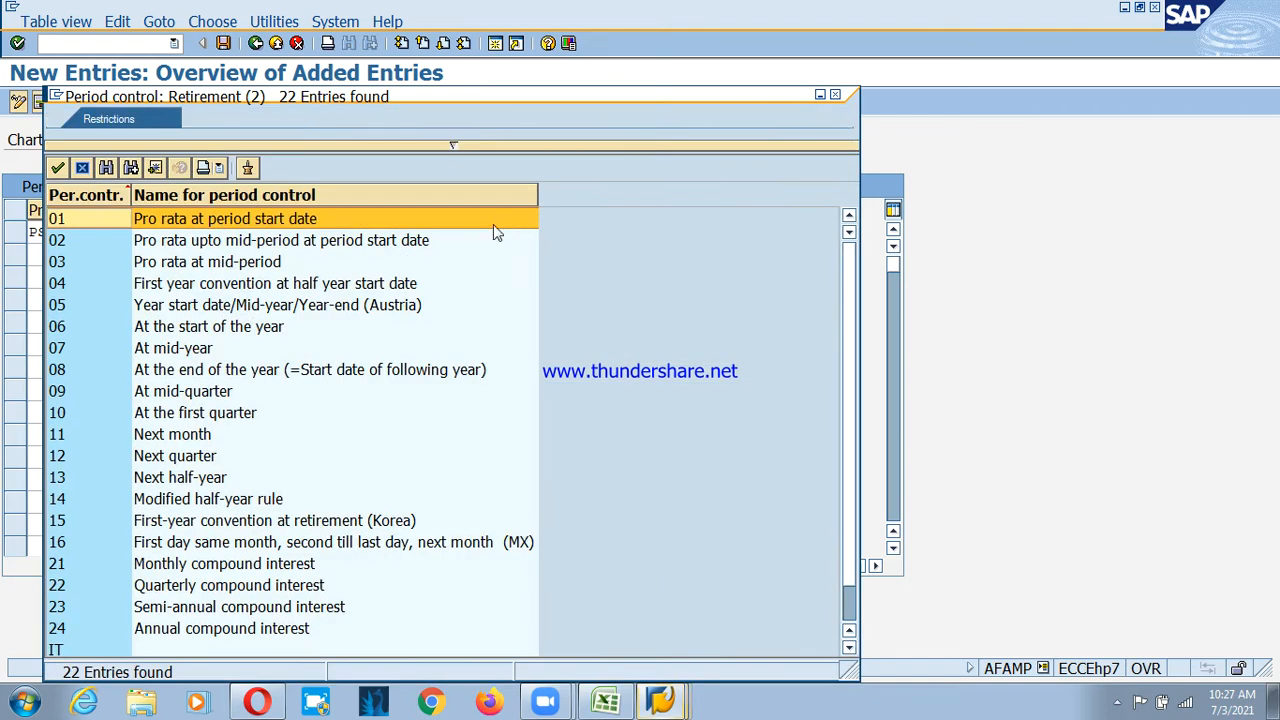
double_click(222, 334)
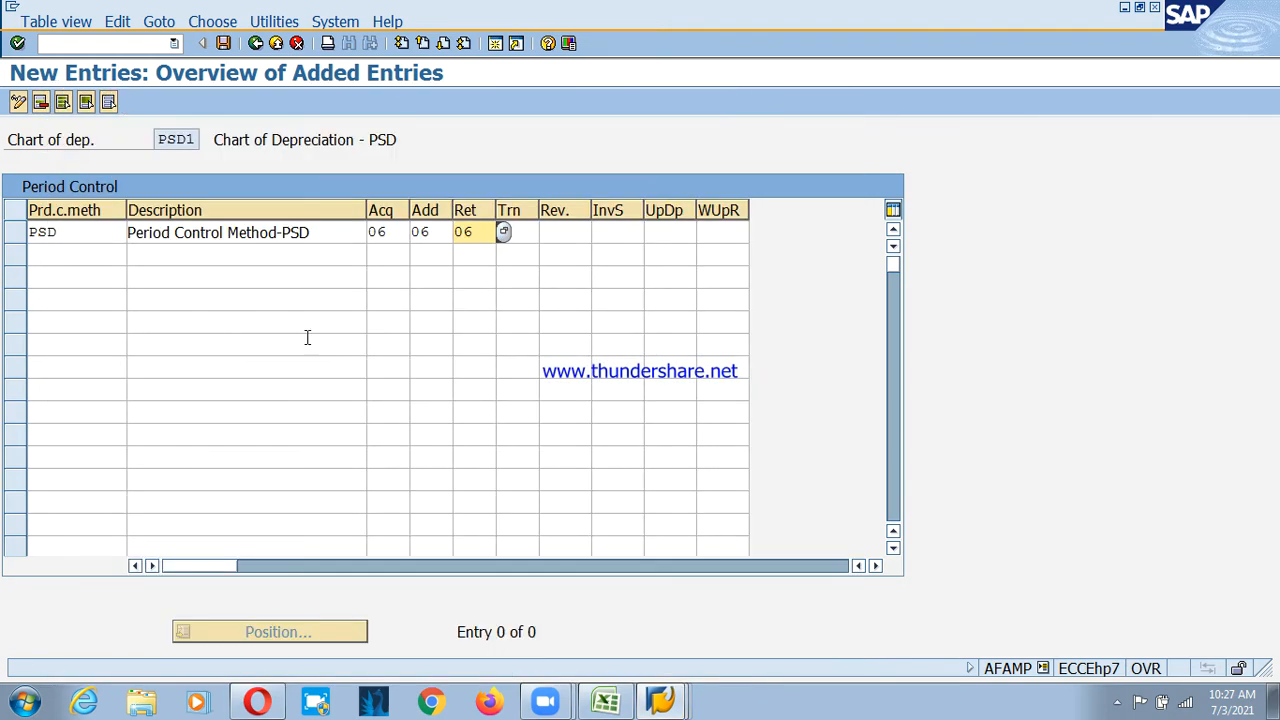
Check the field help for transfer and set its period control to 01, Pro rata at period start date
click(522, 231)
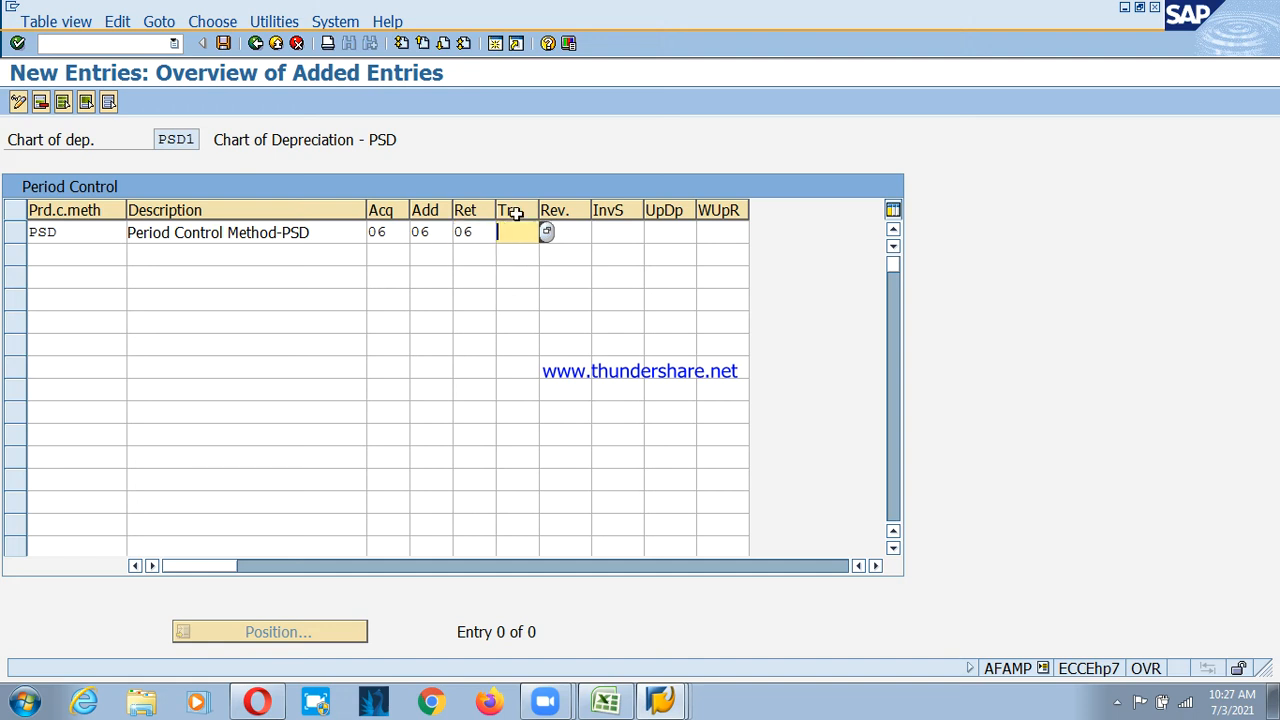
key(F1)
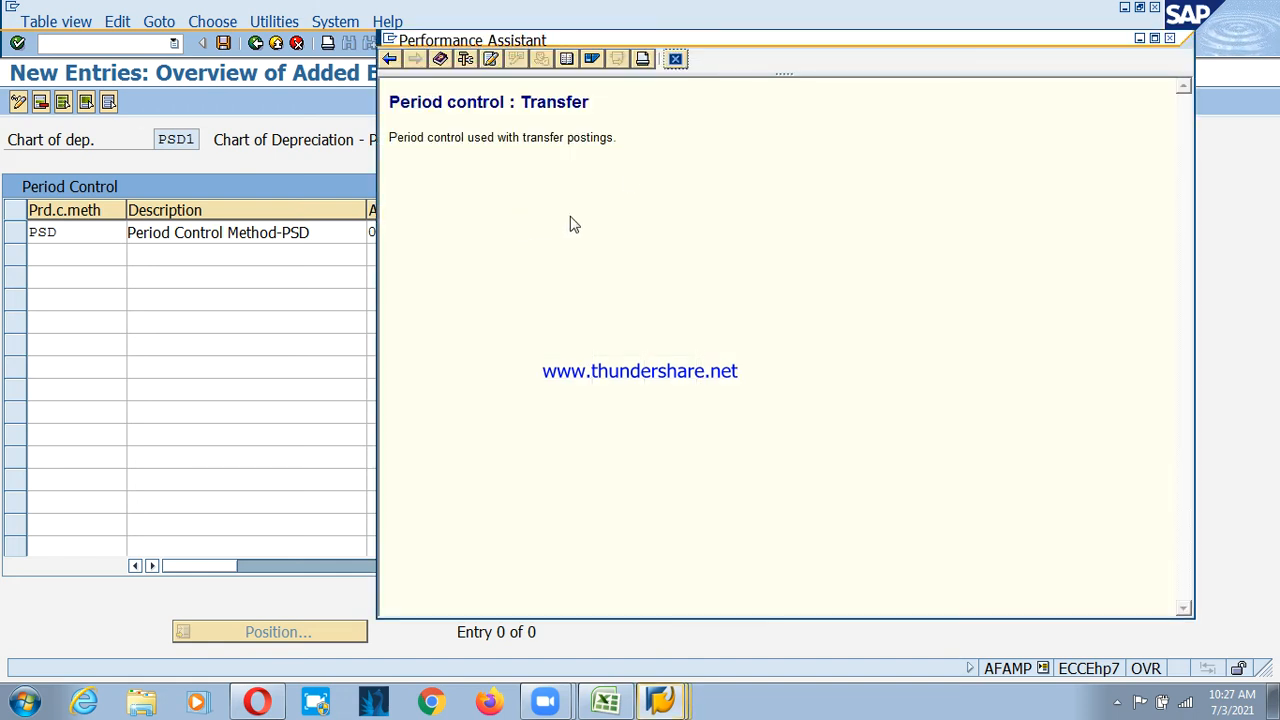
click(677, 60)
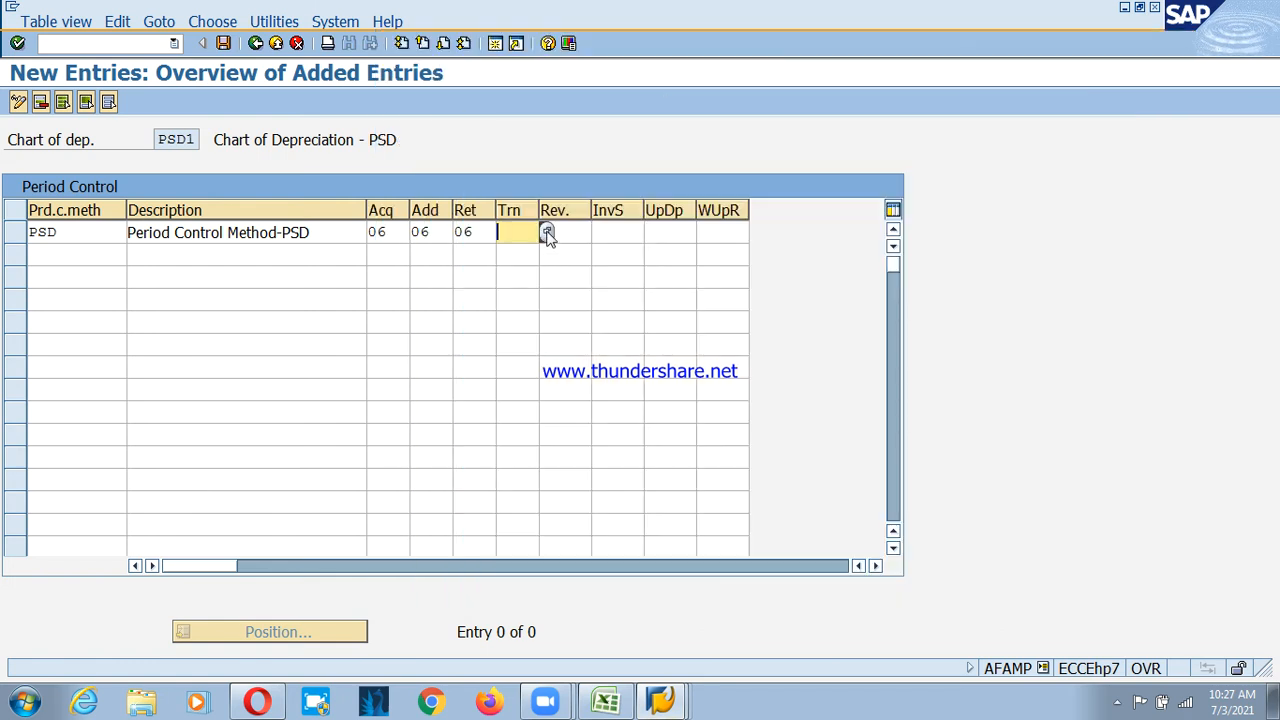
click(545, 233)
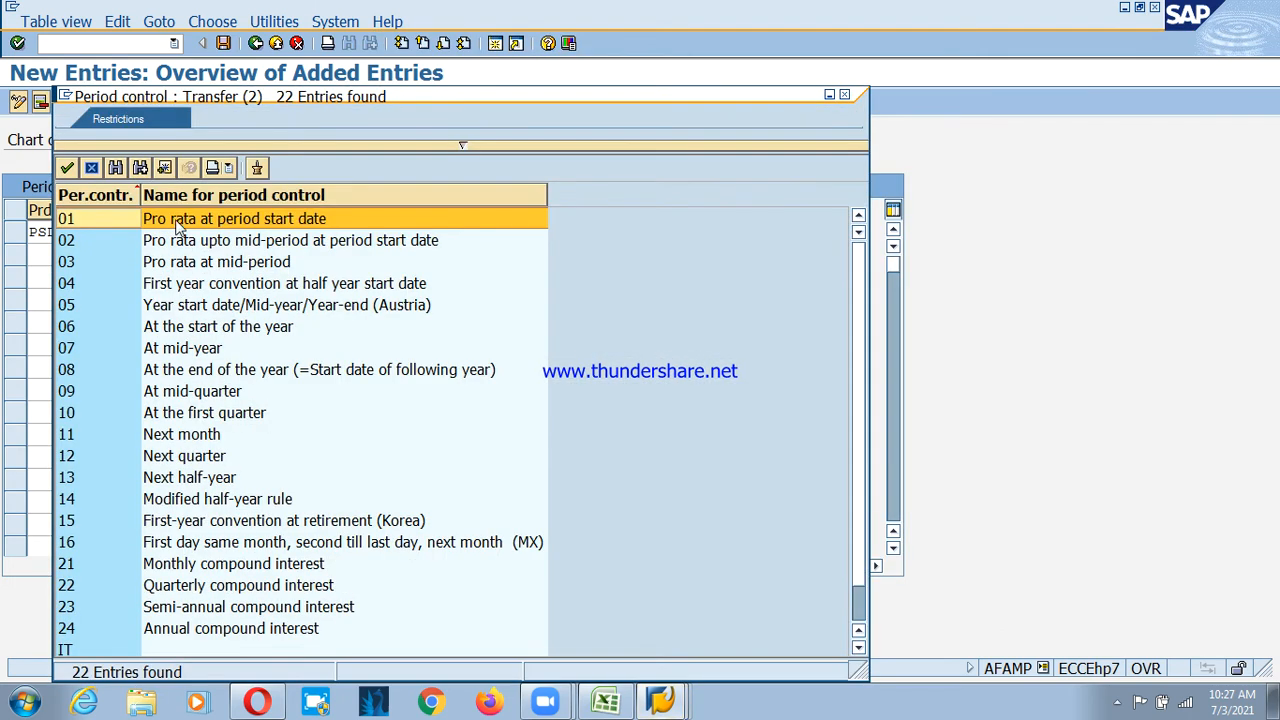
click(245, 226)
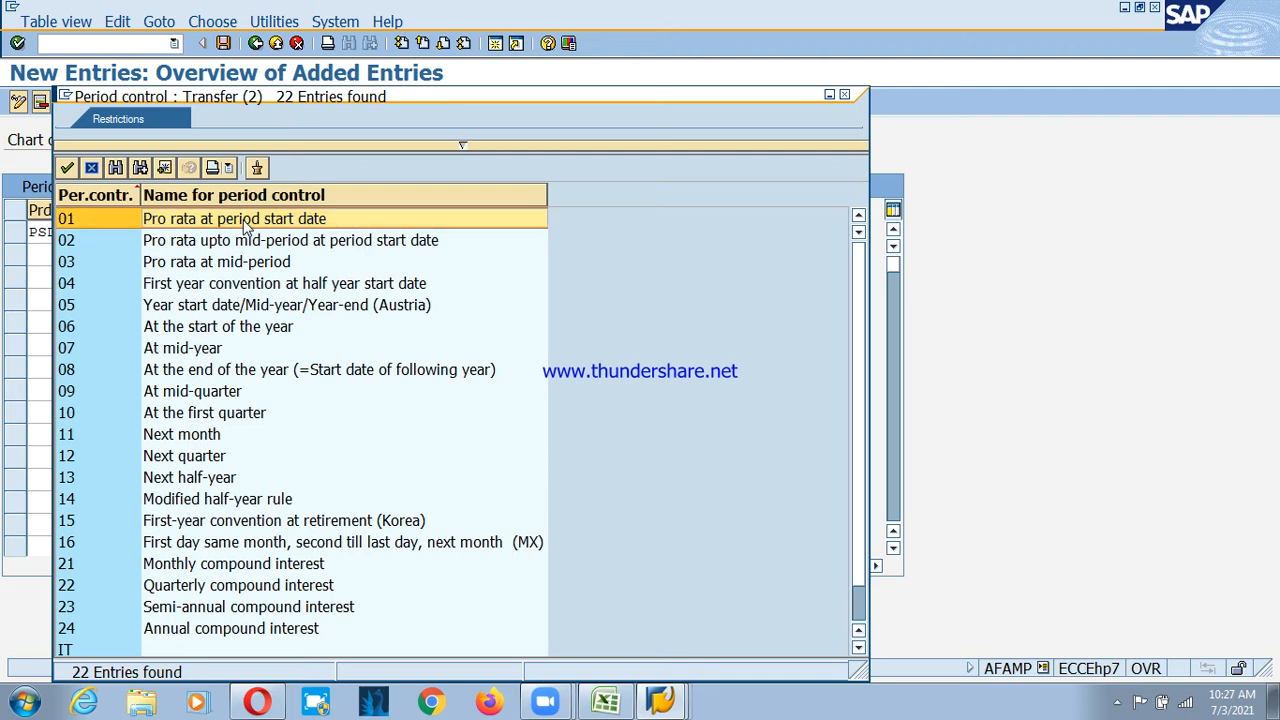
double_click(247, 226)
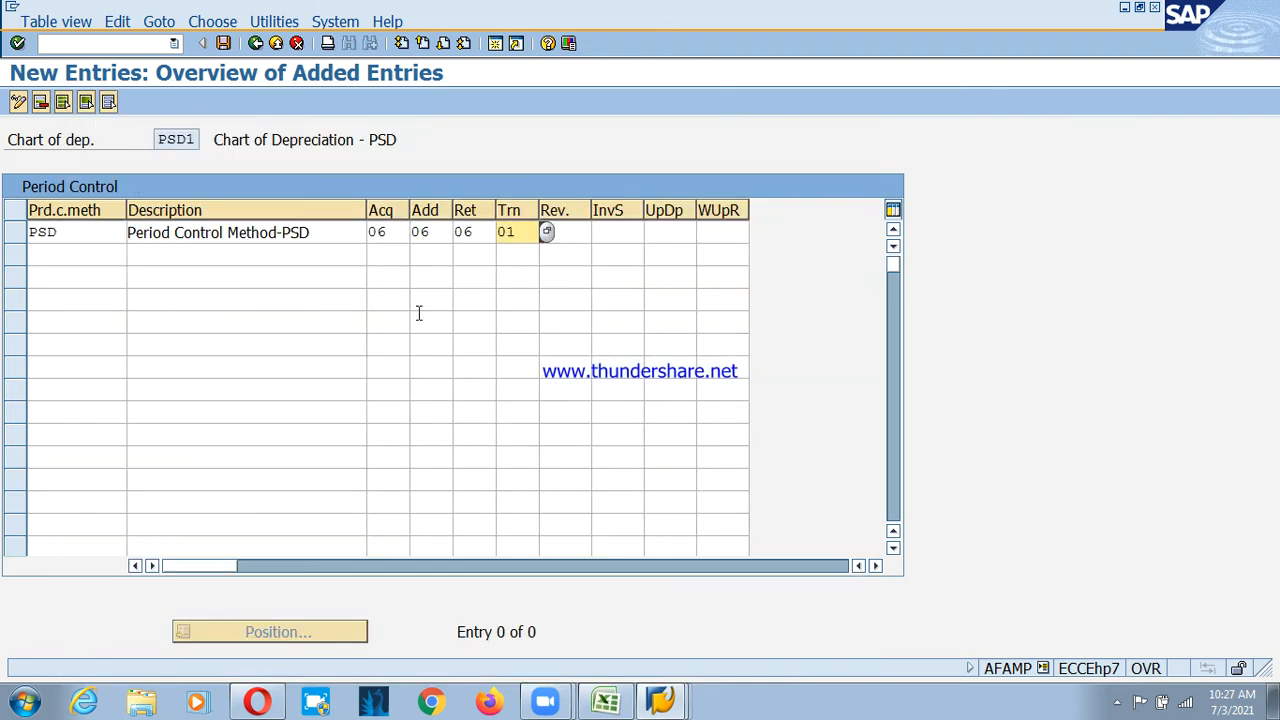
Read the field help for the revaluation and investment support period controls, and view the possible values for investment support
click(575, 232)
key(F1)
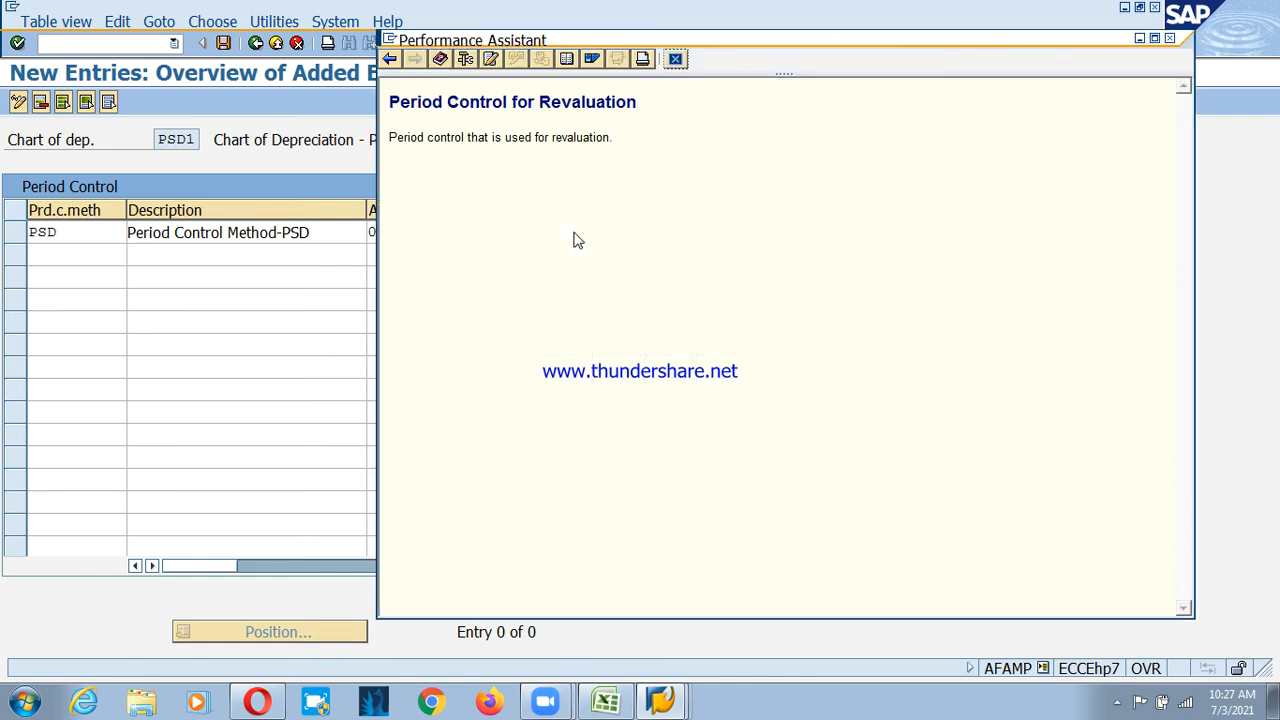
click(675, 59)
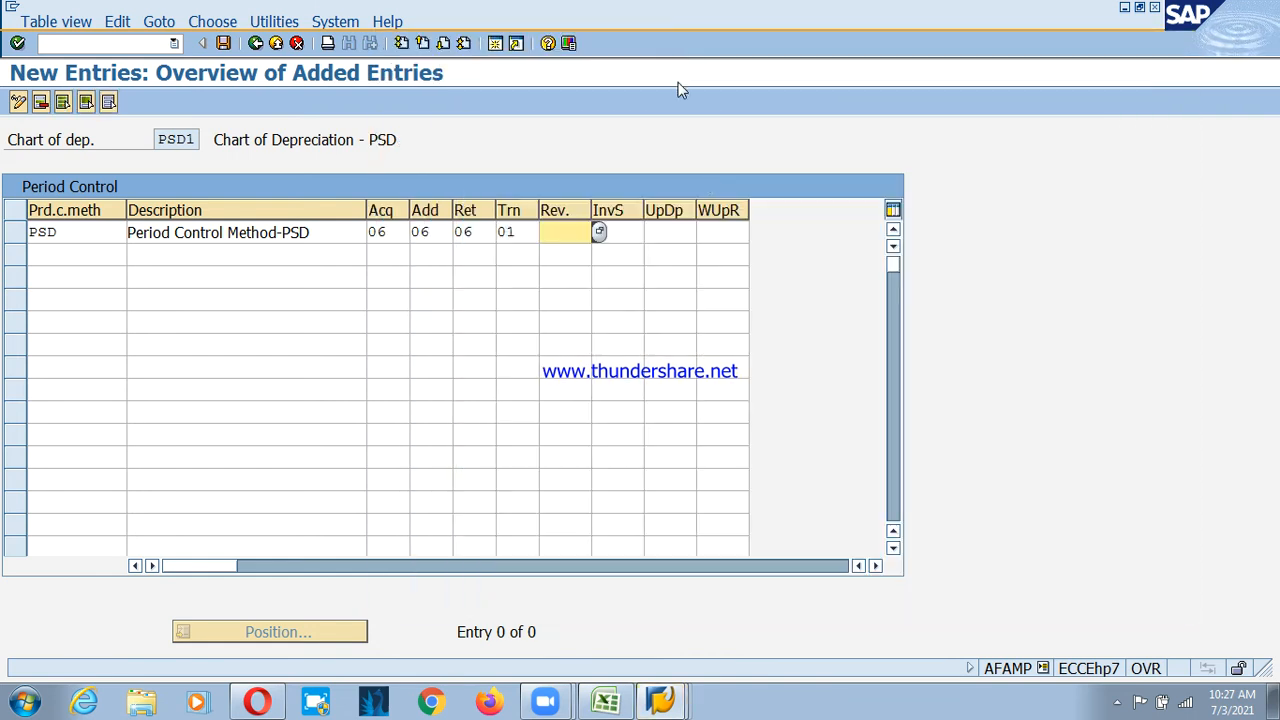
click(629, 232)
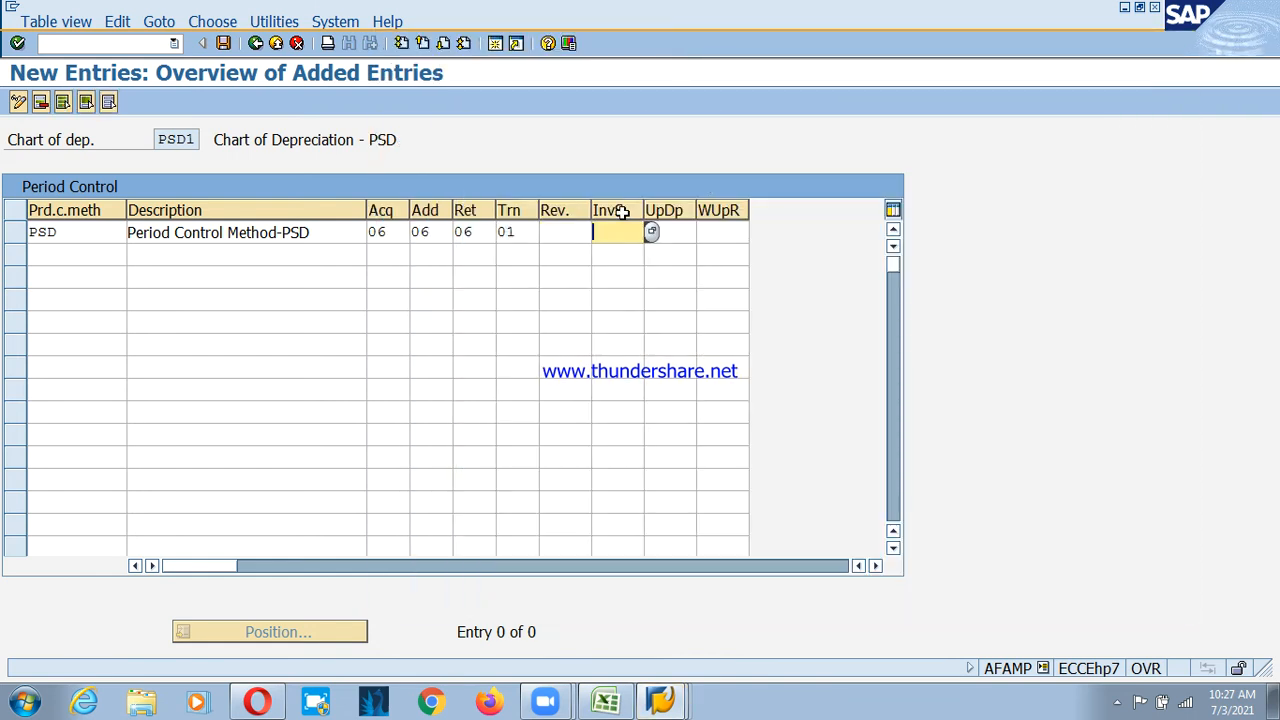
key(F1)
click(679, 61)
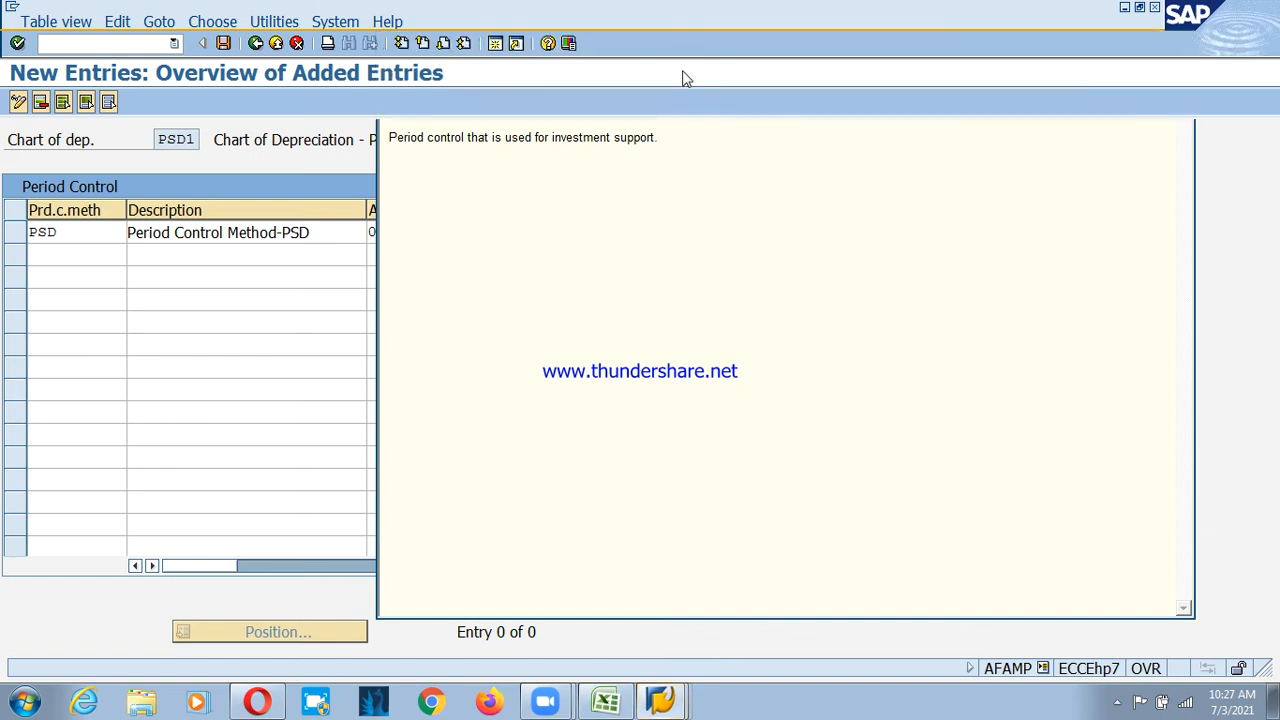
click(655, 236)
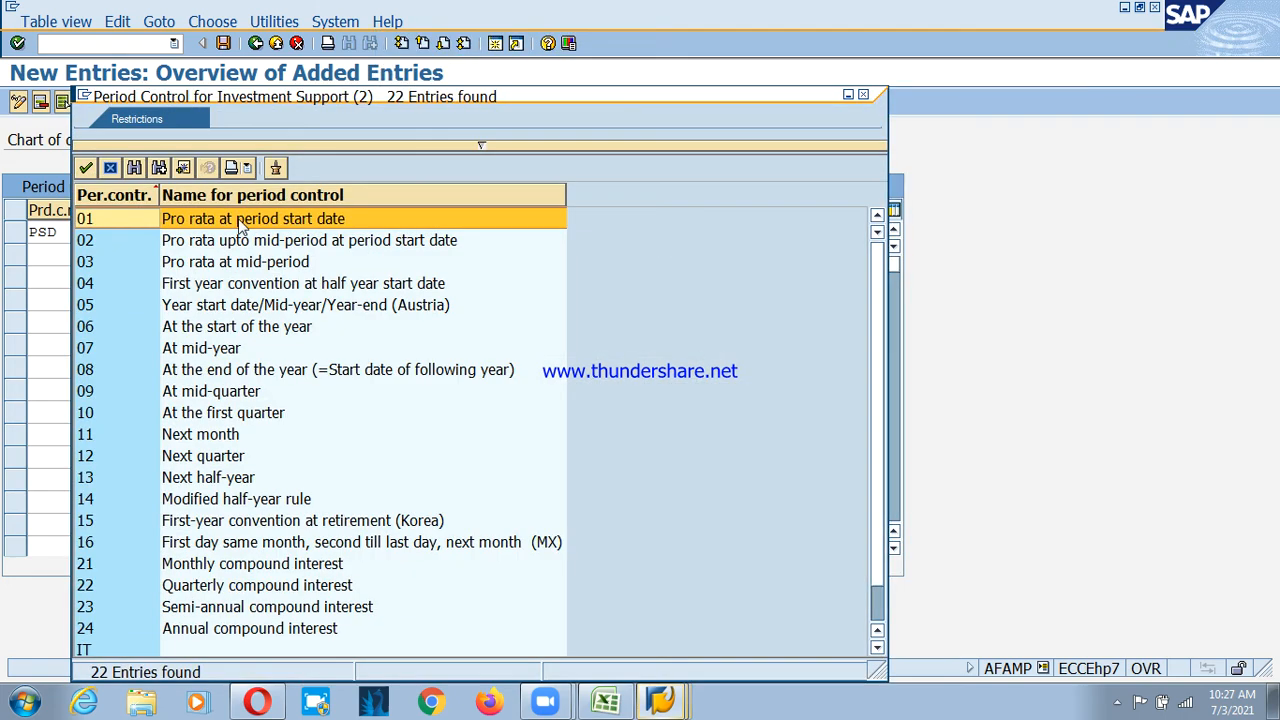
key(Escape)
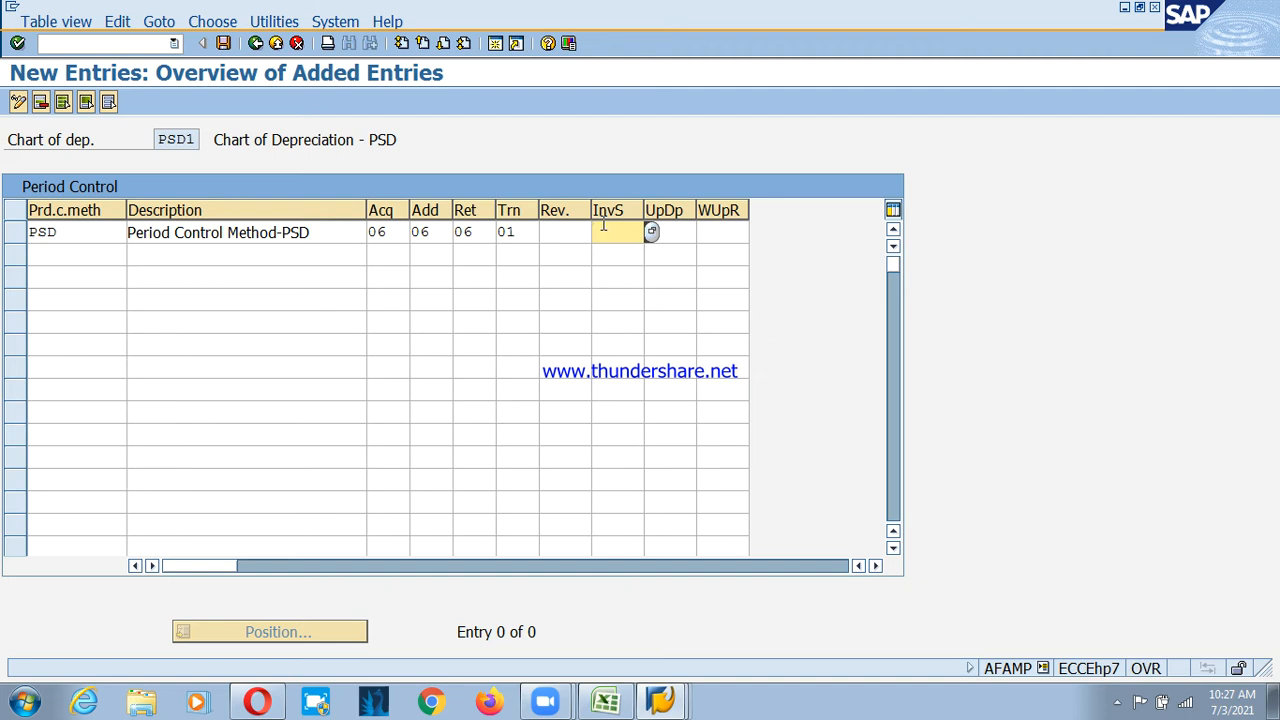
Read the field help for the unplanned depreciation and write-ups to reserves period controls
click(688, 231)
key(F1)
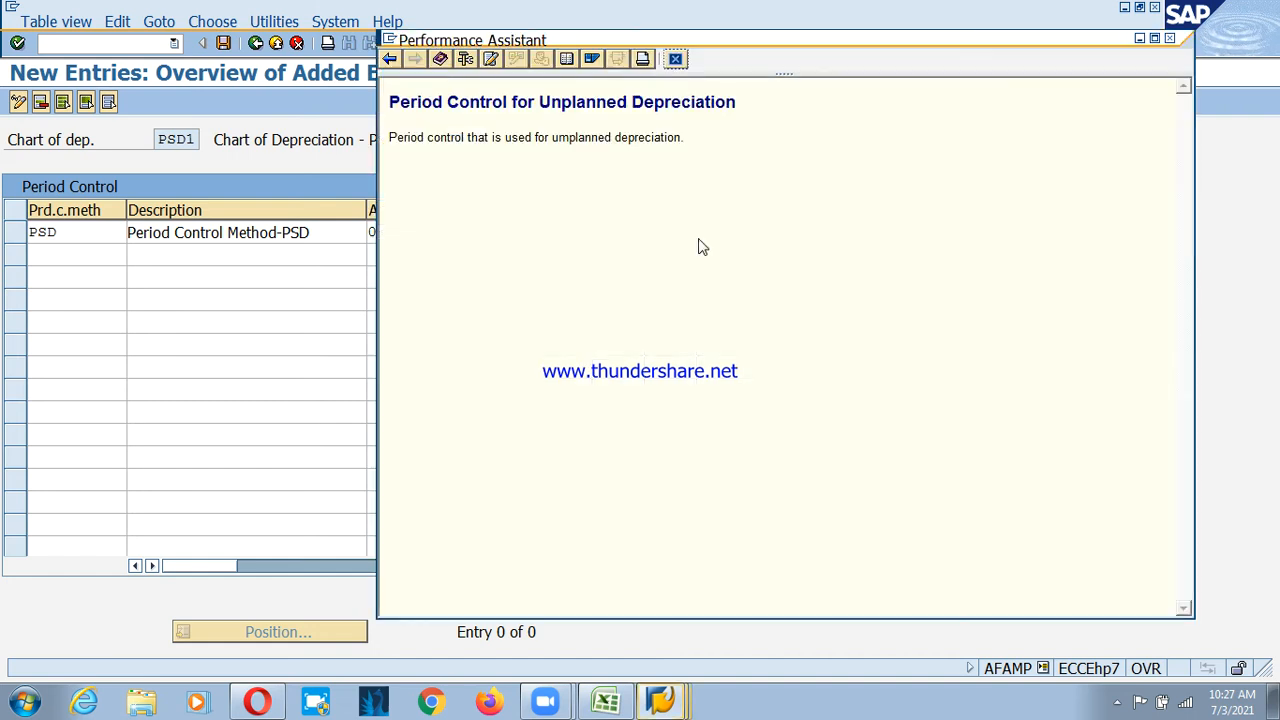
click(676, 60)
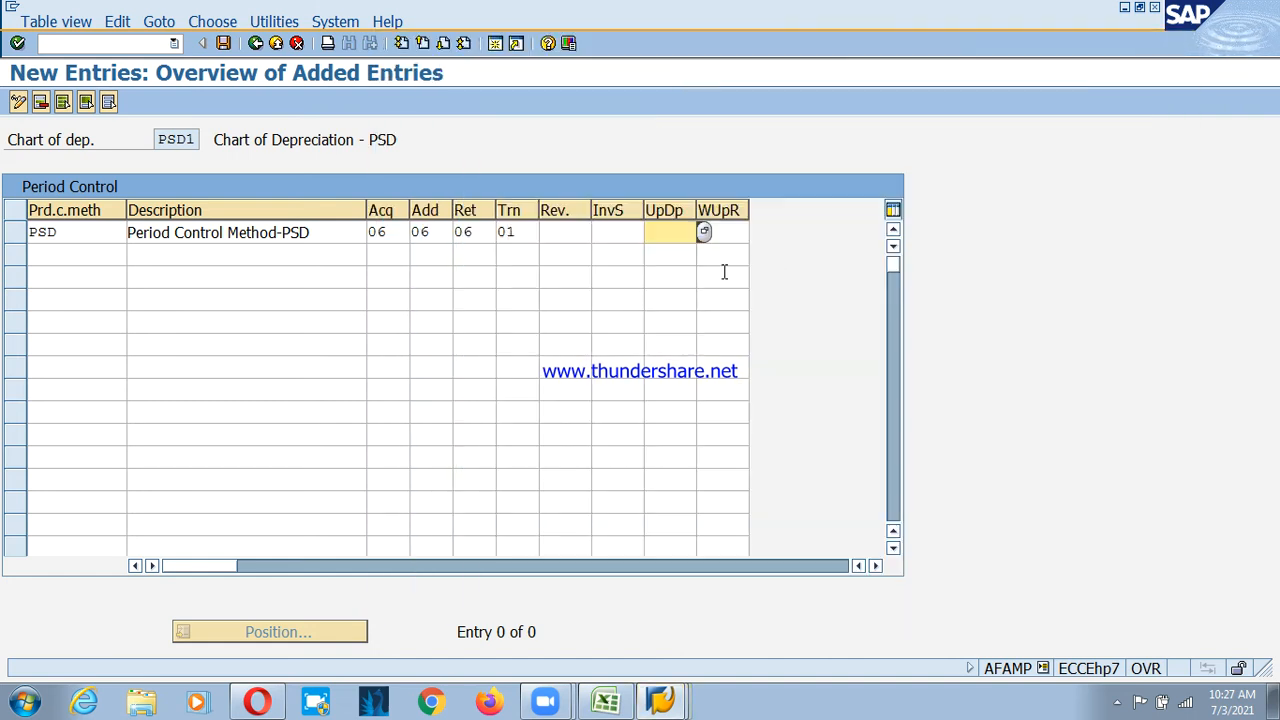
click(741, 237)
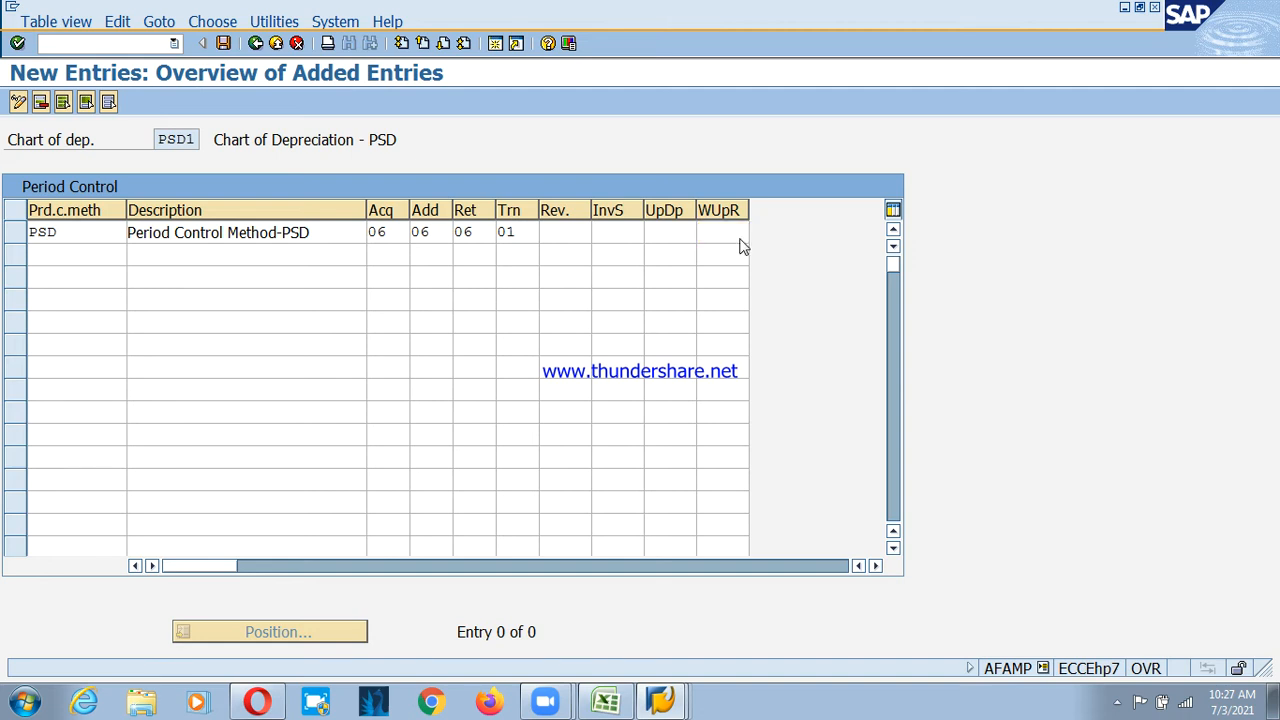
key(F1)
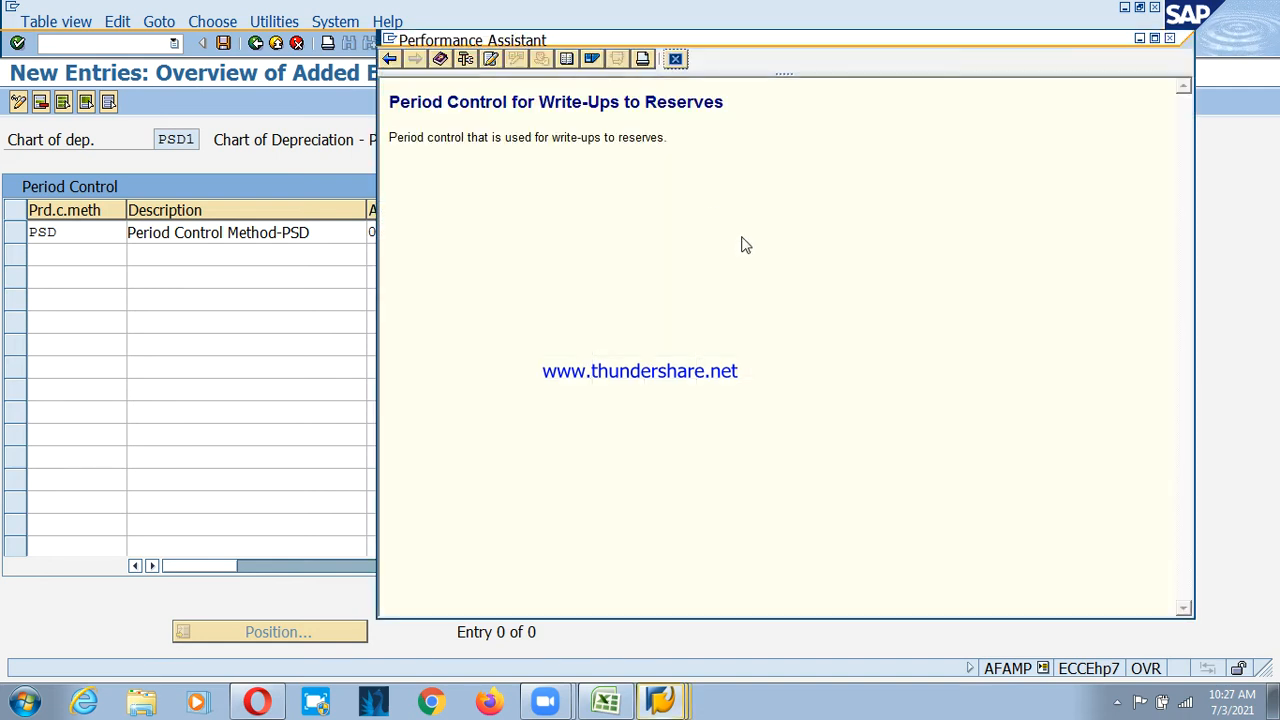
click(676, 60)
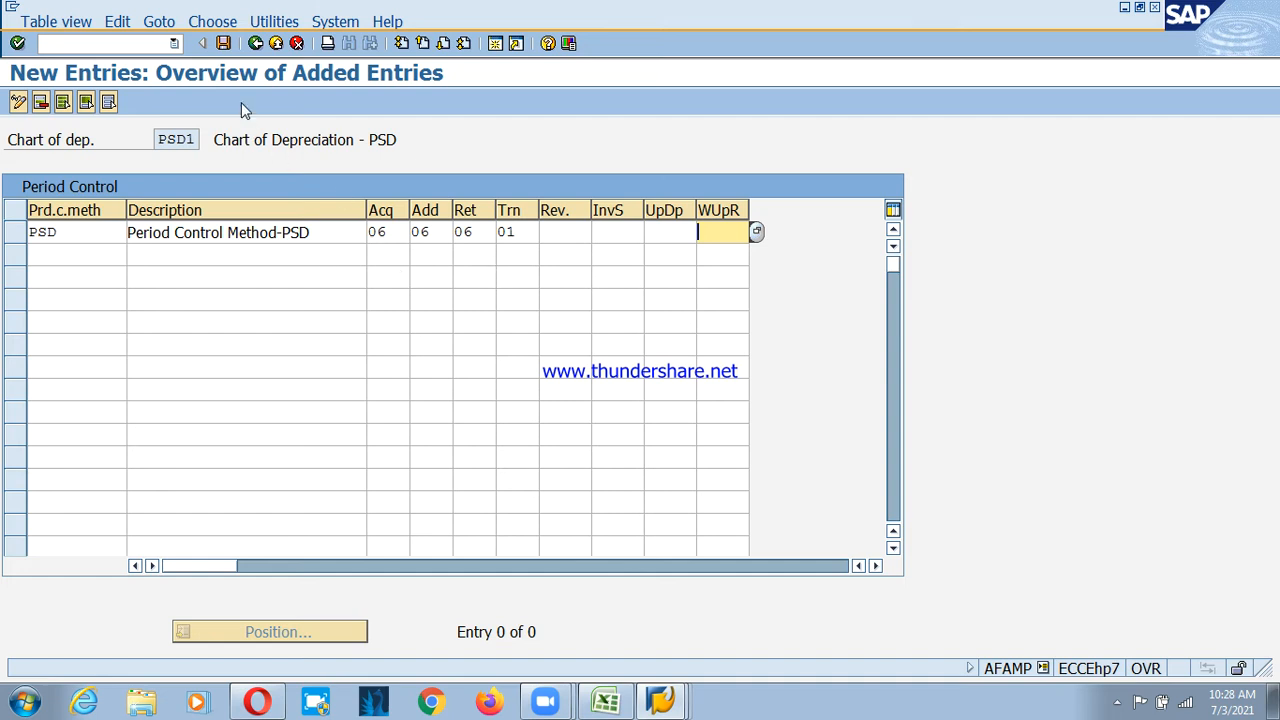
Save the PSD period control method and return to the implementation guide structure
click(223, 43)
click(62, 318)
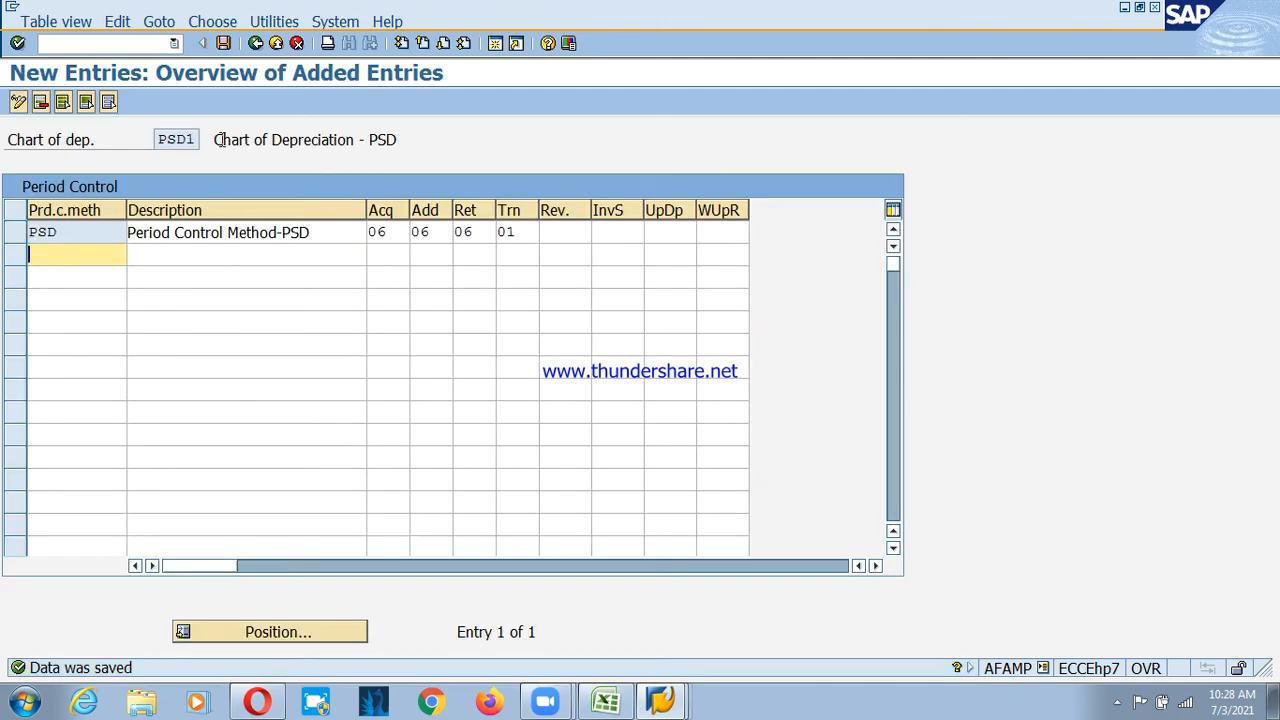
key(F3)
key(F3)
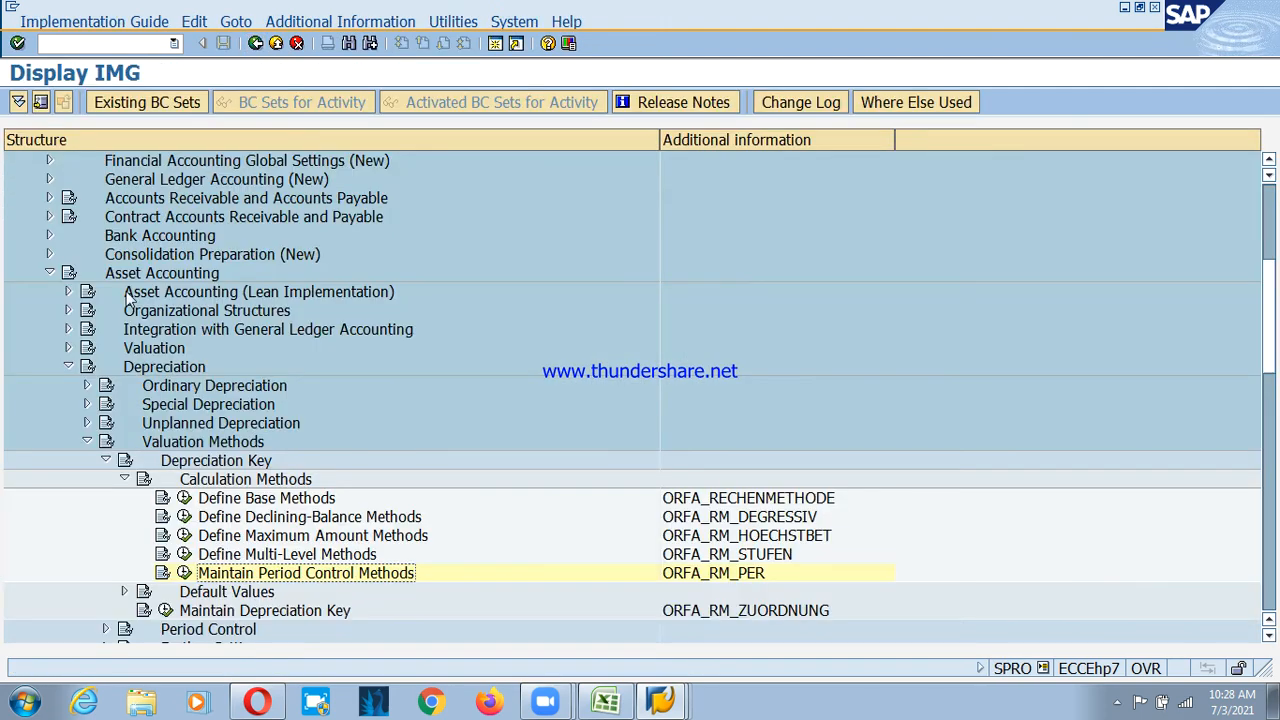
Open the Maintain Depreciation Key activity under Valuation Methods in Asset Accounting
scroll(280, 610, down, 1)
click(284, 577)
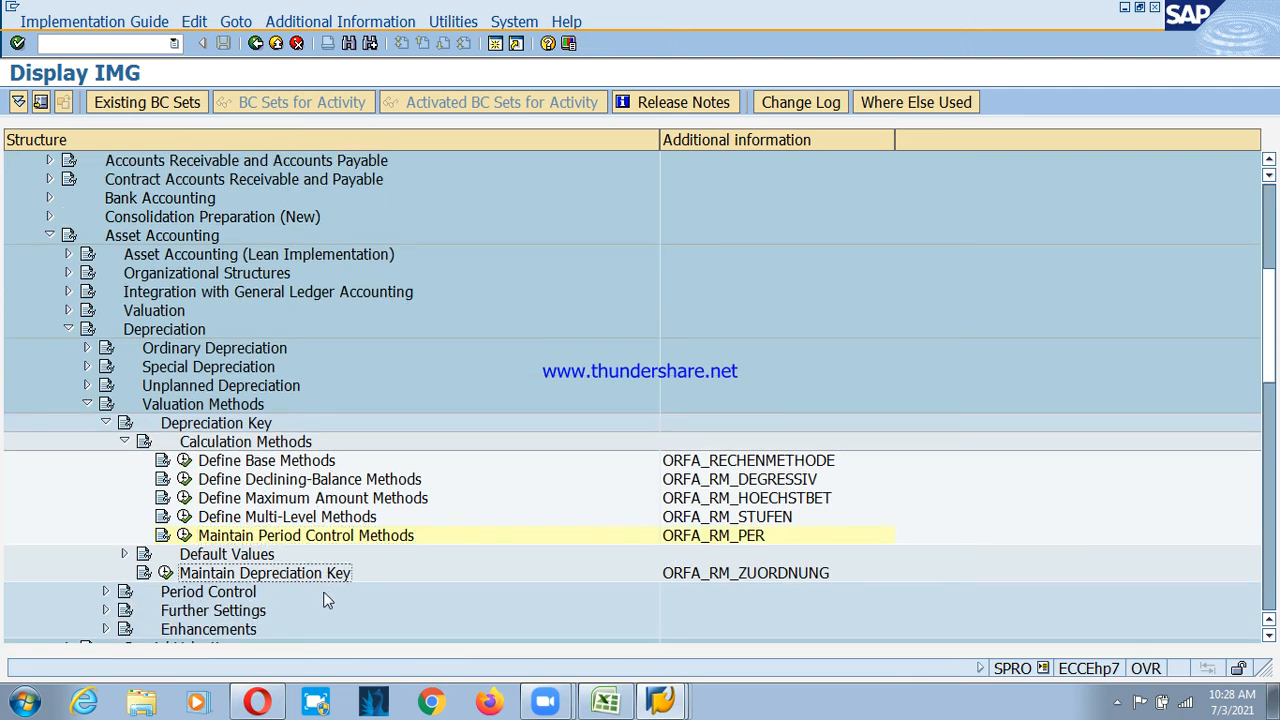
click(165, 573)
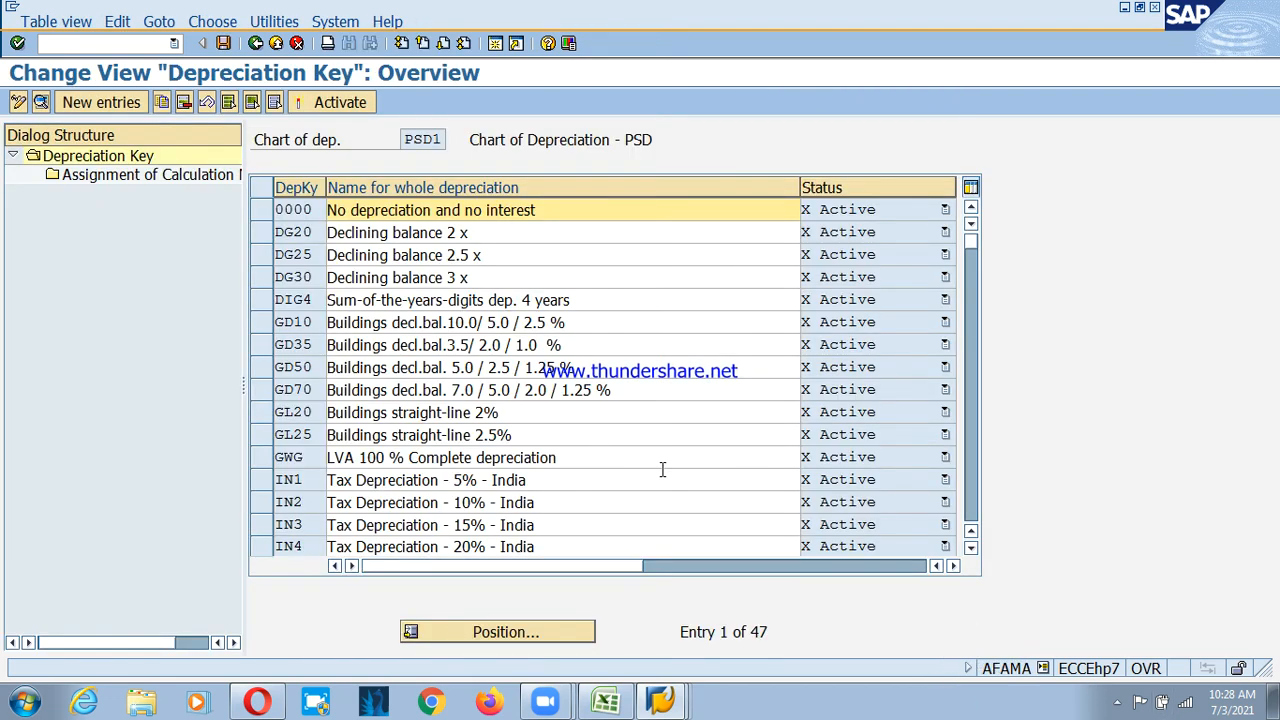
Create a new depreciation key P5 with the name "5% Straight Line Method" in chart PSD1
click(98, 104)
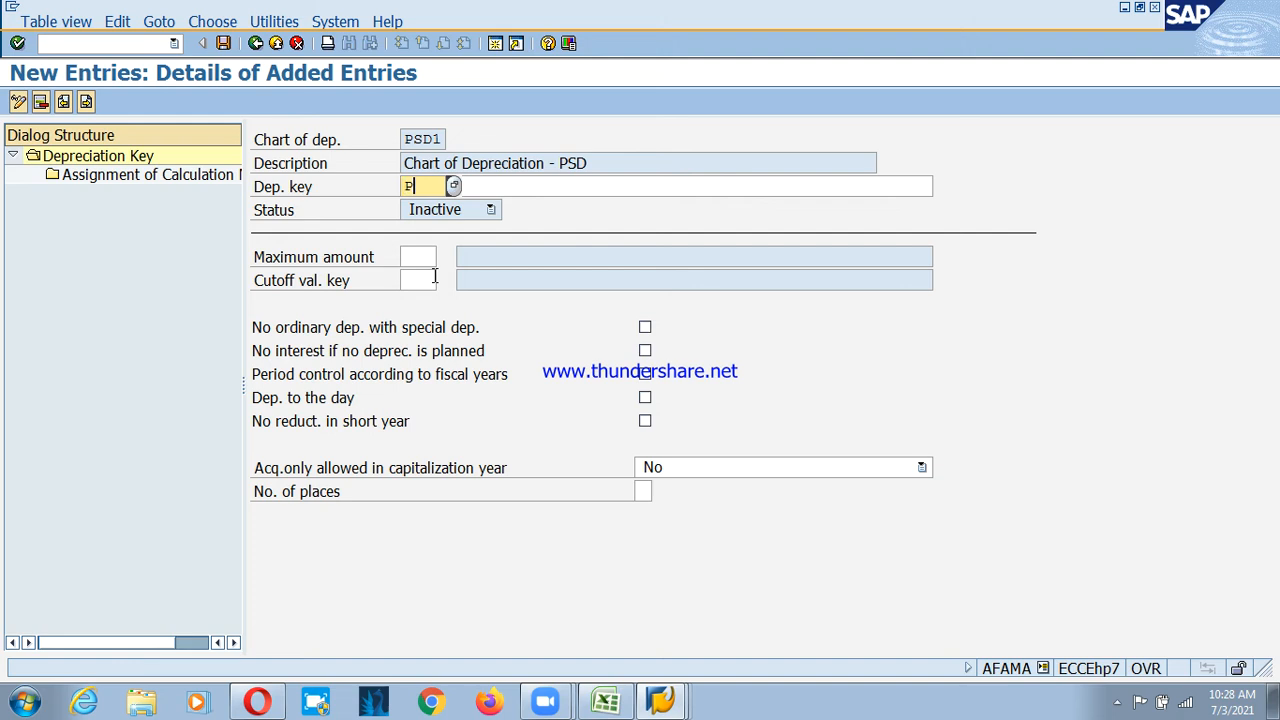
text(P5)
key(Tab)
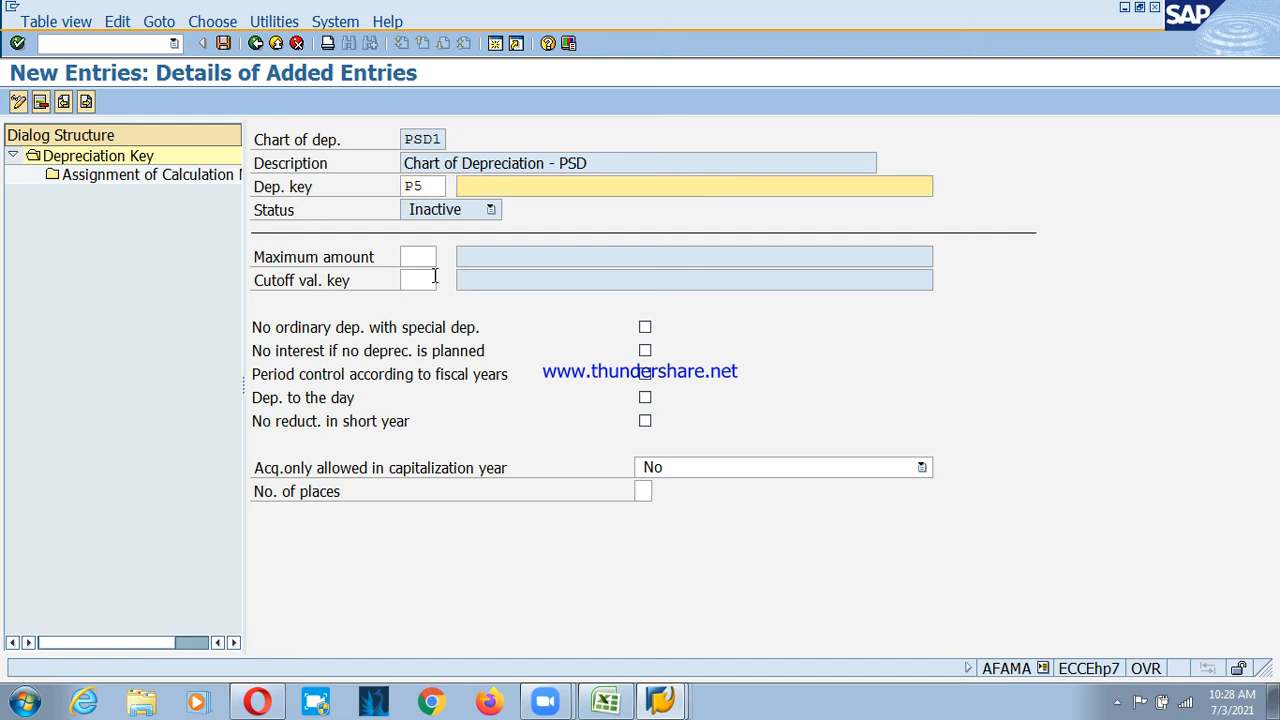
text(5)
key(Down)
key(Return)
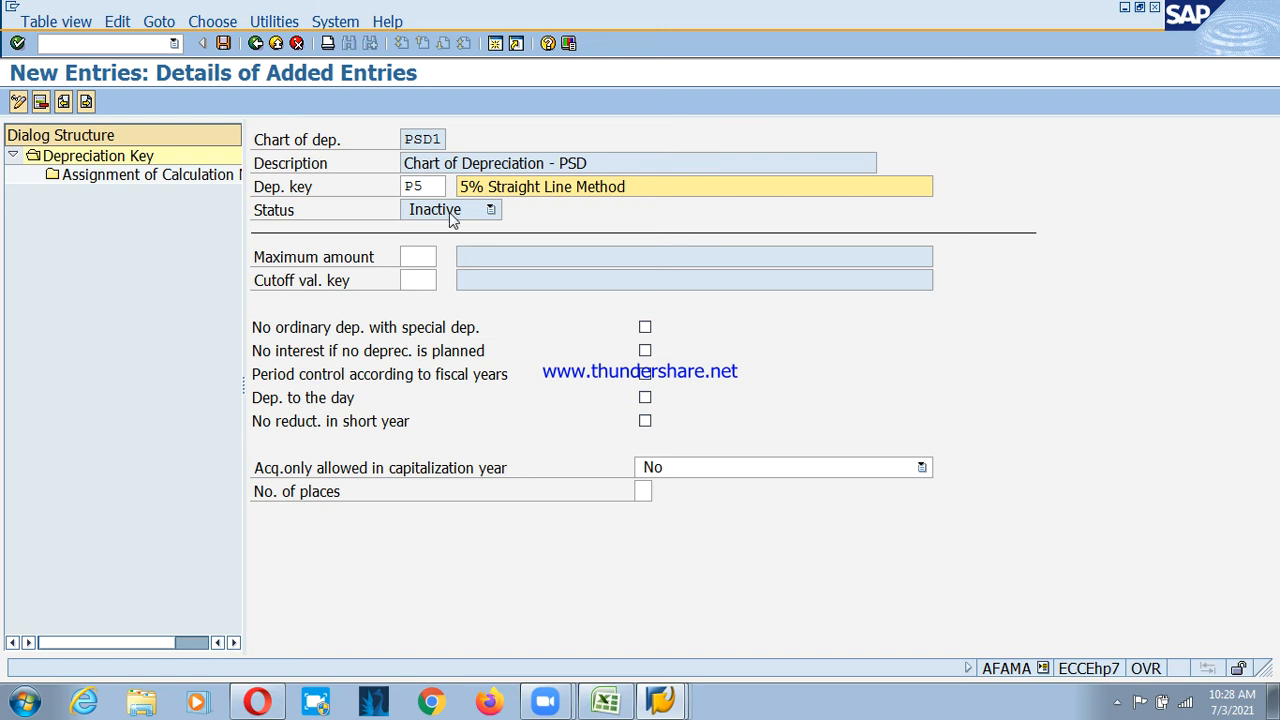
Save depreciation key P5, acknowledging the messages and accepting the proposed customizing request
click(342, 376)
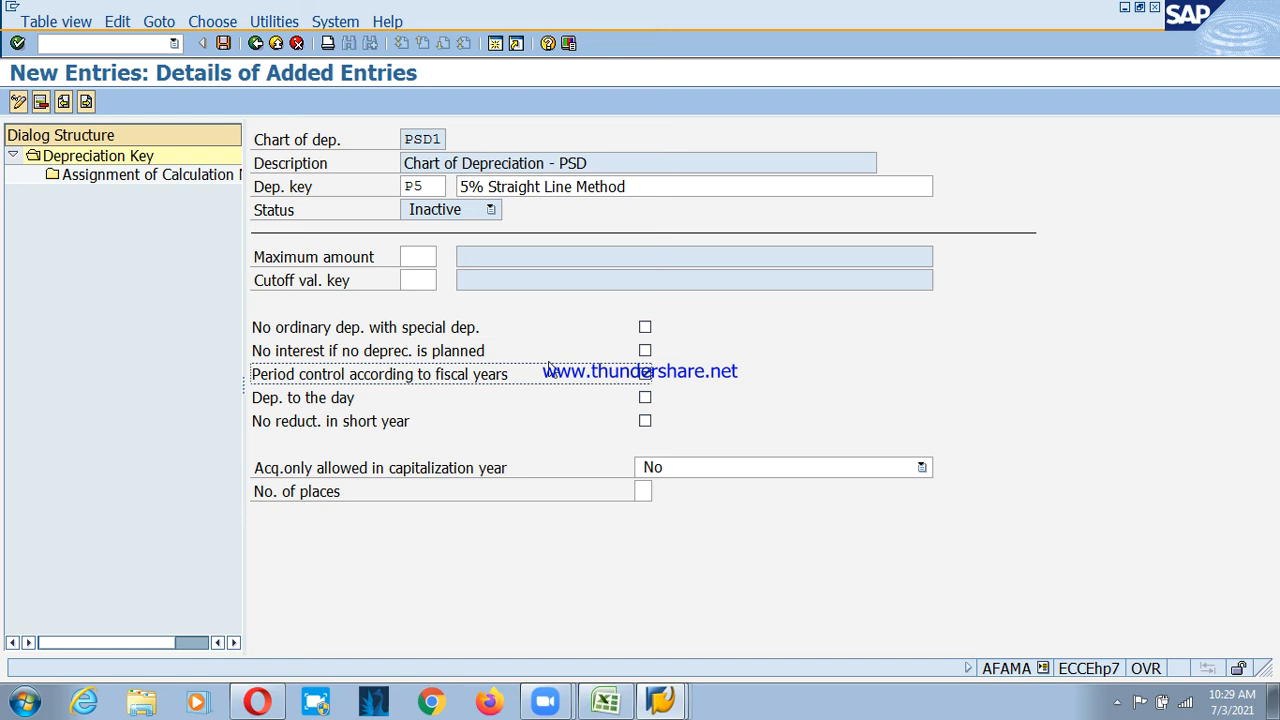
click(223, 43)
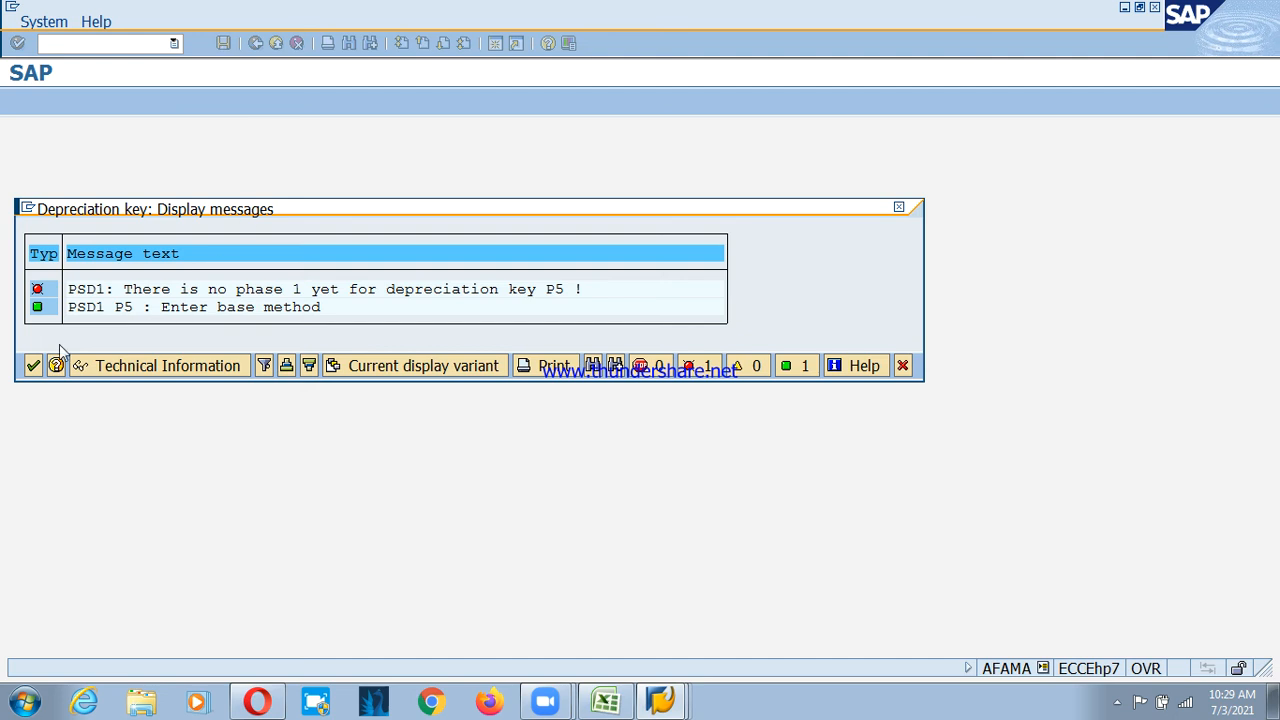
click(33, 366)
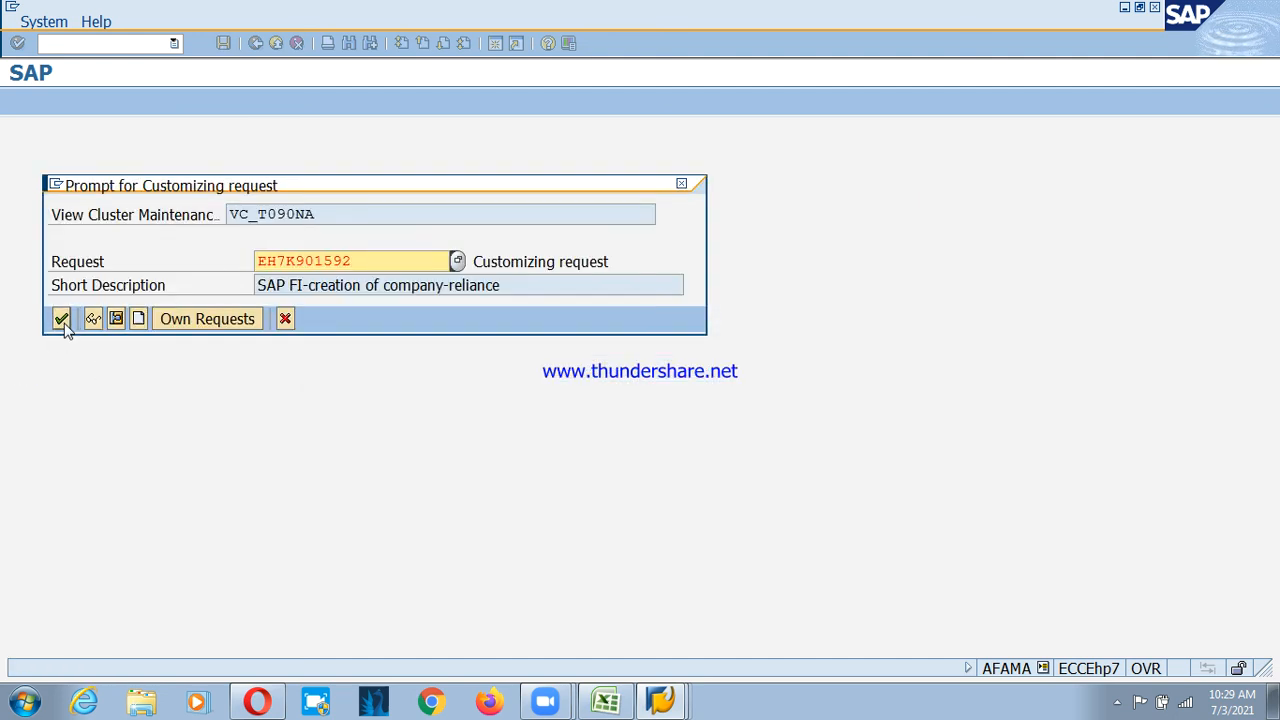
click(60, 320)
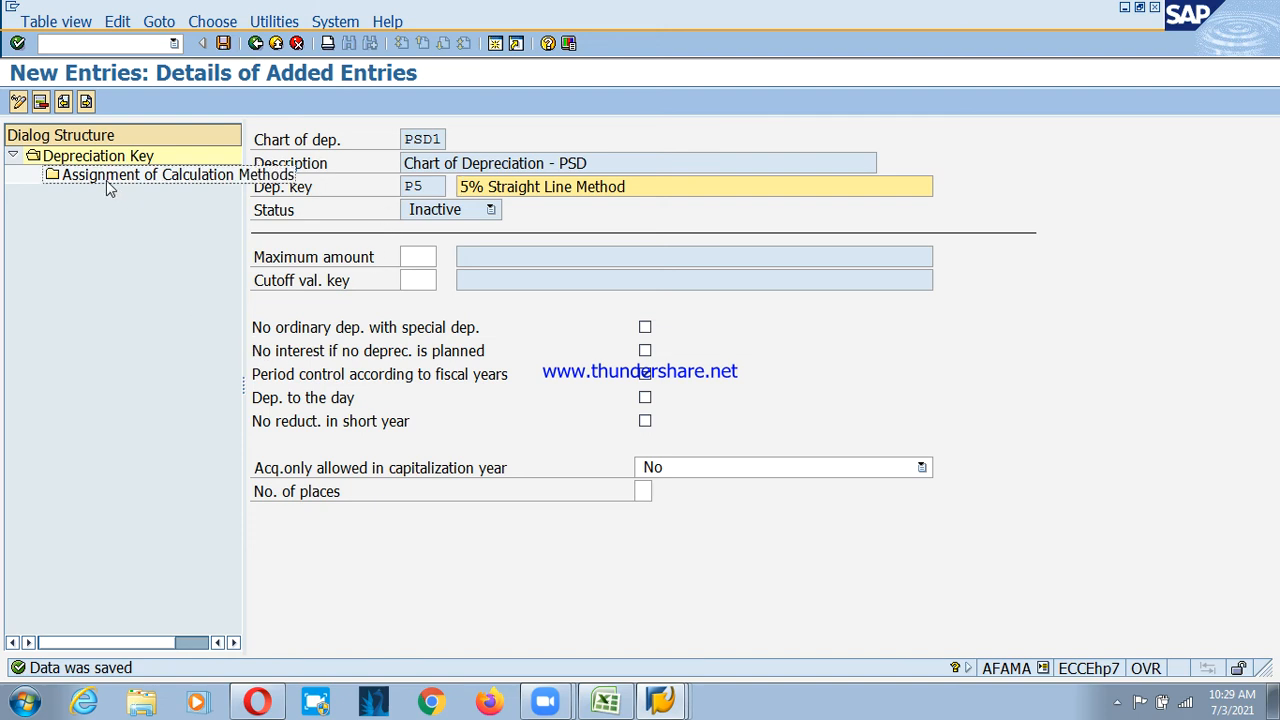
Add a calculation method assignment for P5 with depreciation type Ord.depreciation and phase "From the start of depreciation"
click(135, 178)
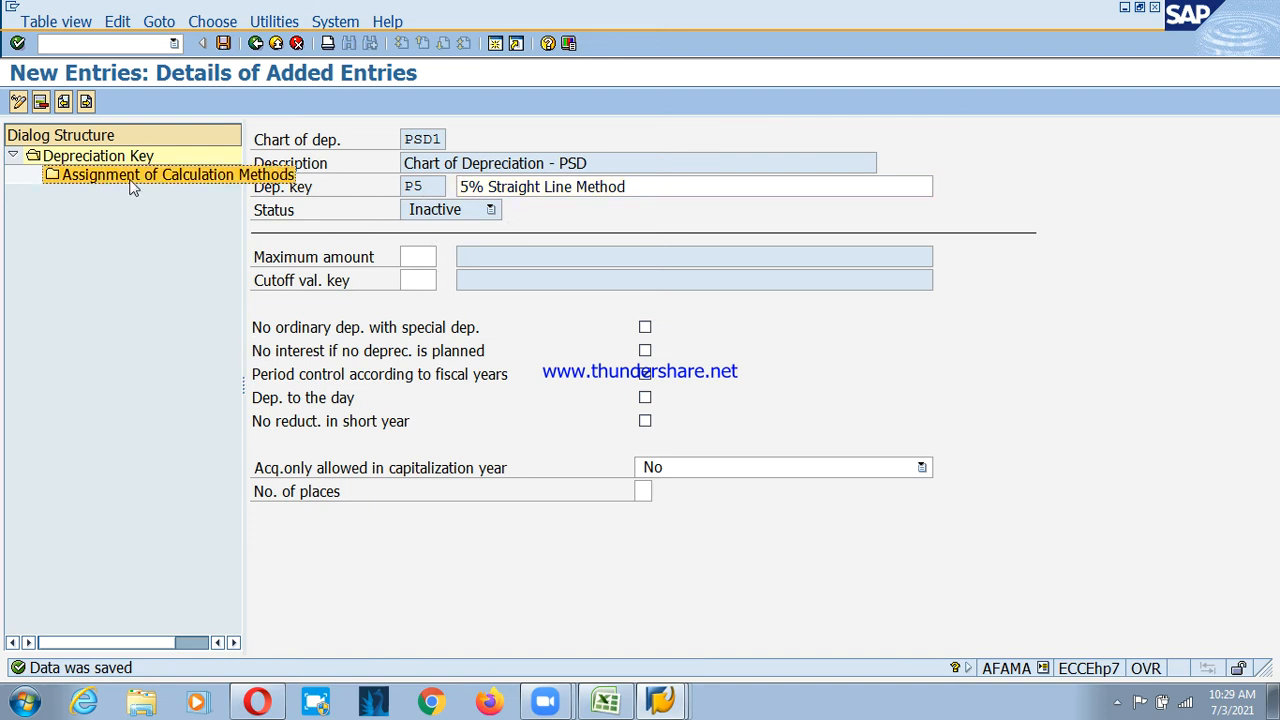
double_click(190, 176)
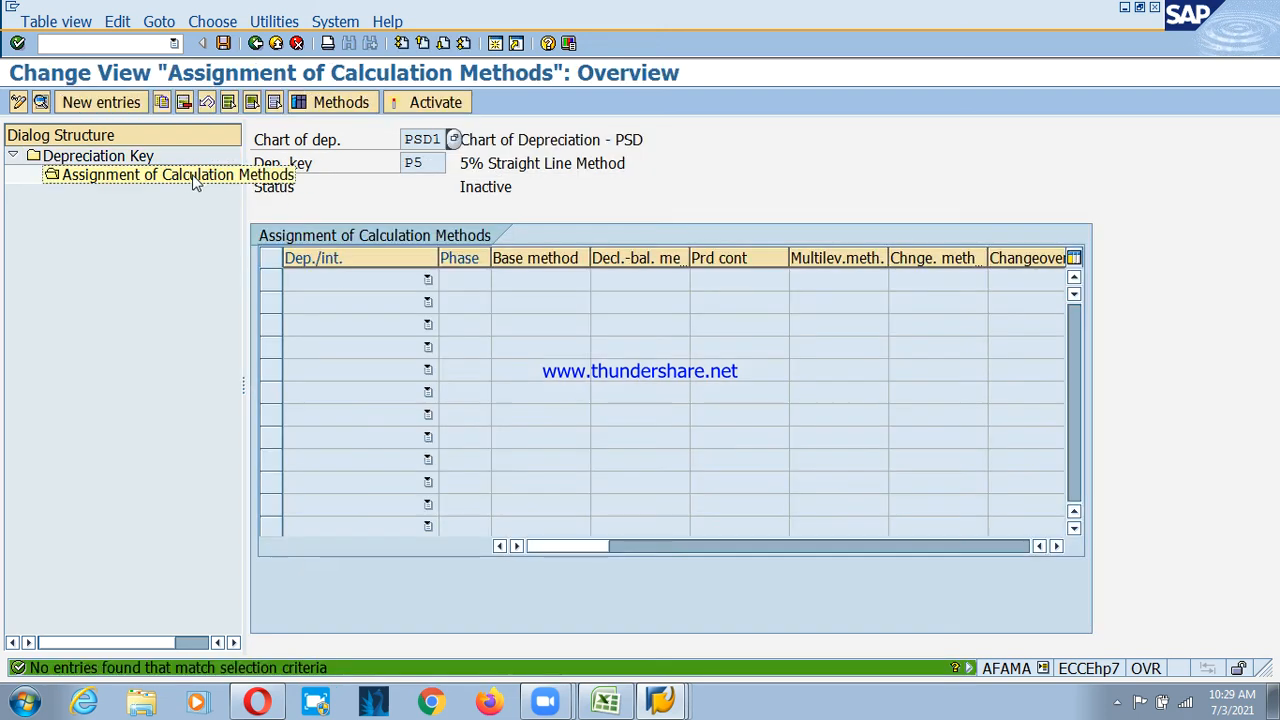
click(88, 102)
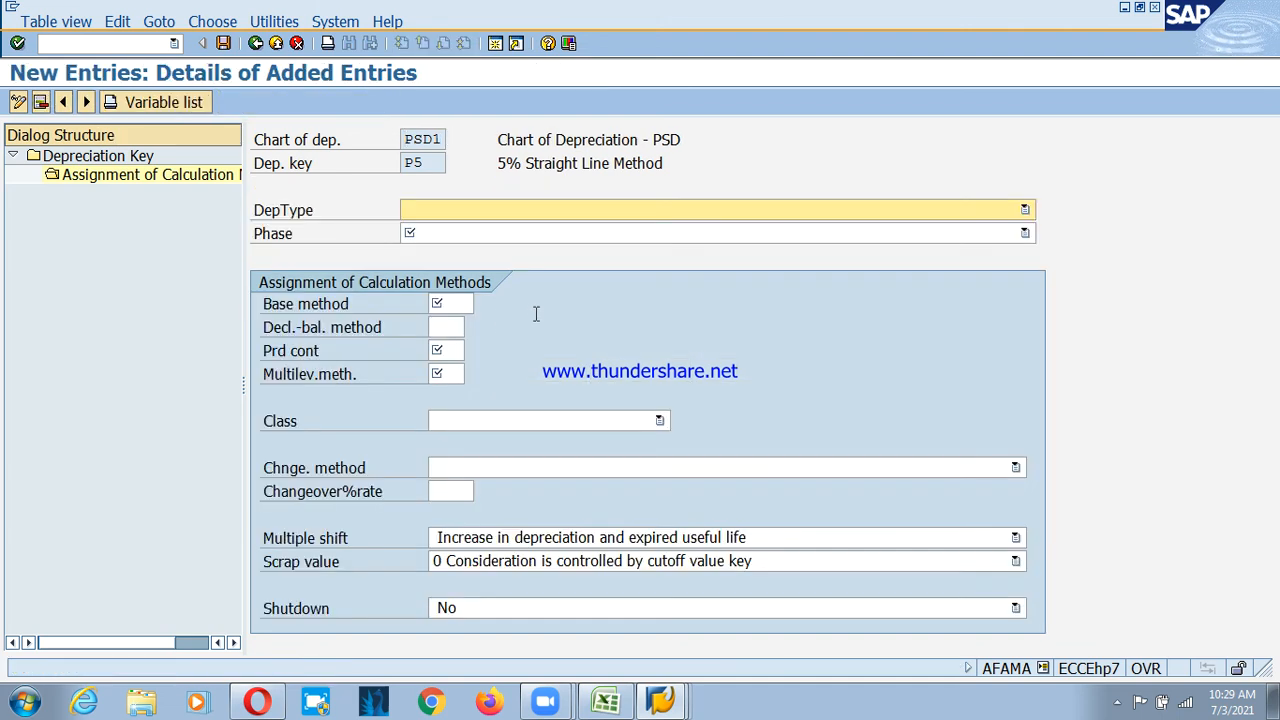
key(F4)
click(463, 232)
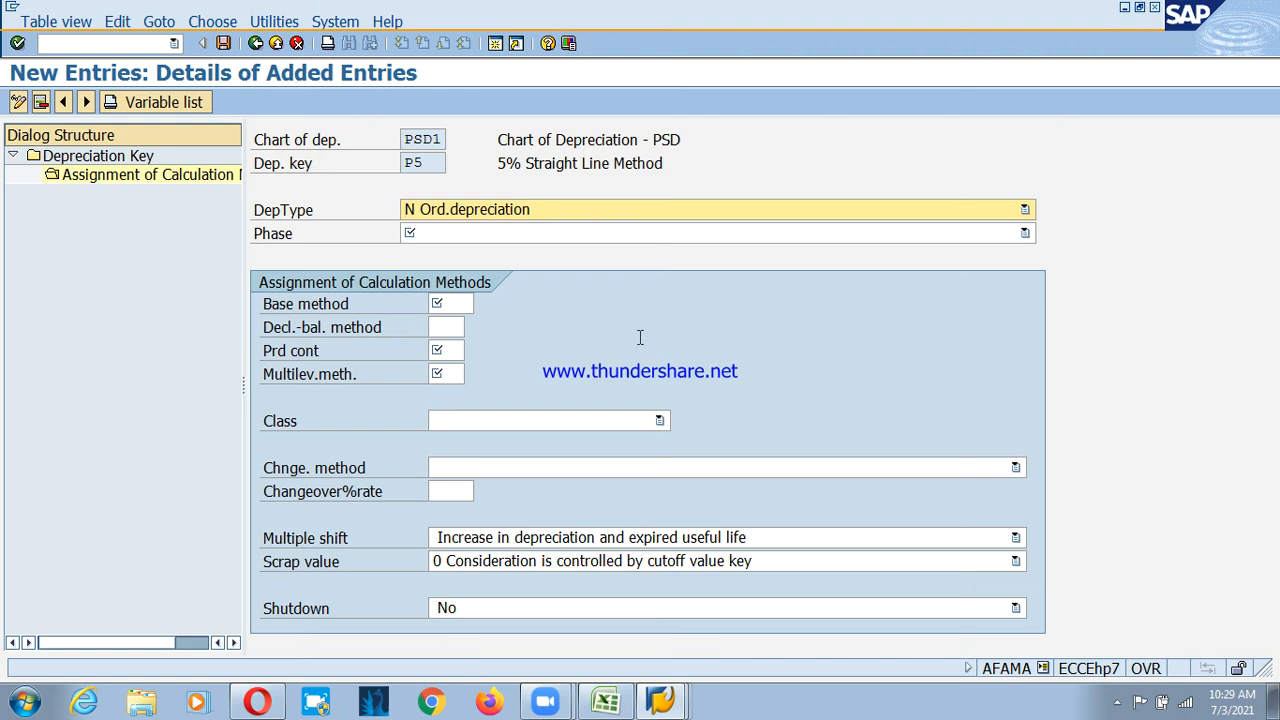
click(269, 242)
click(457, 240)
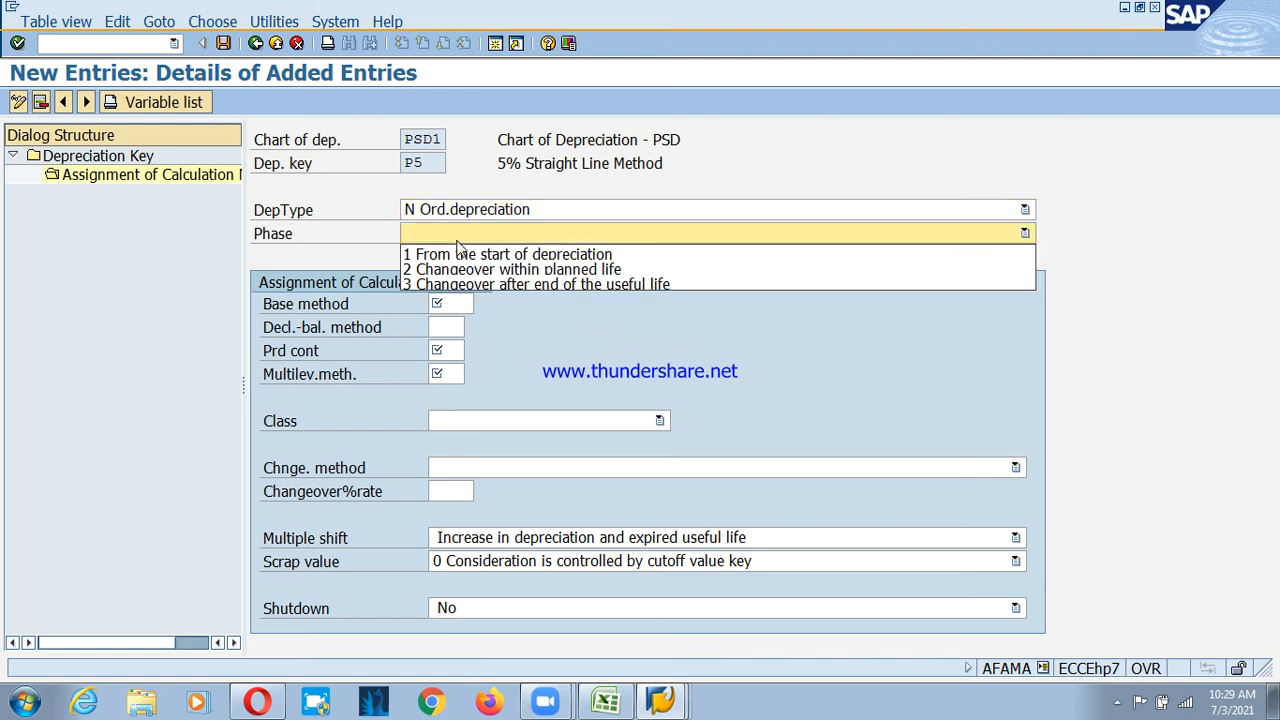
click(472, 256)
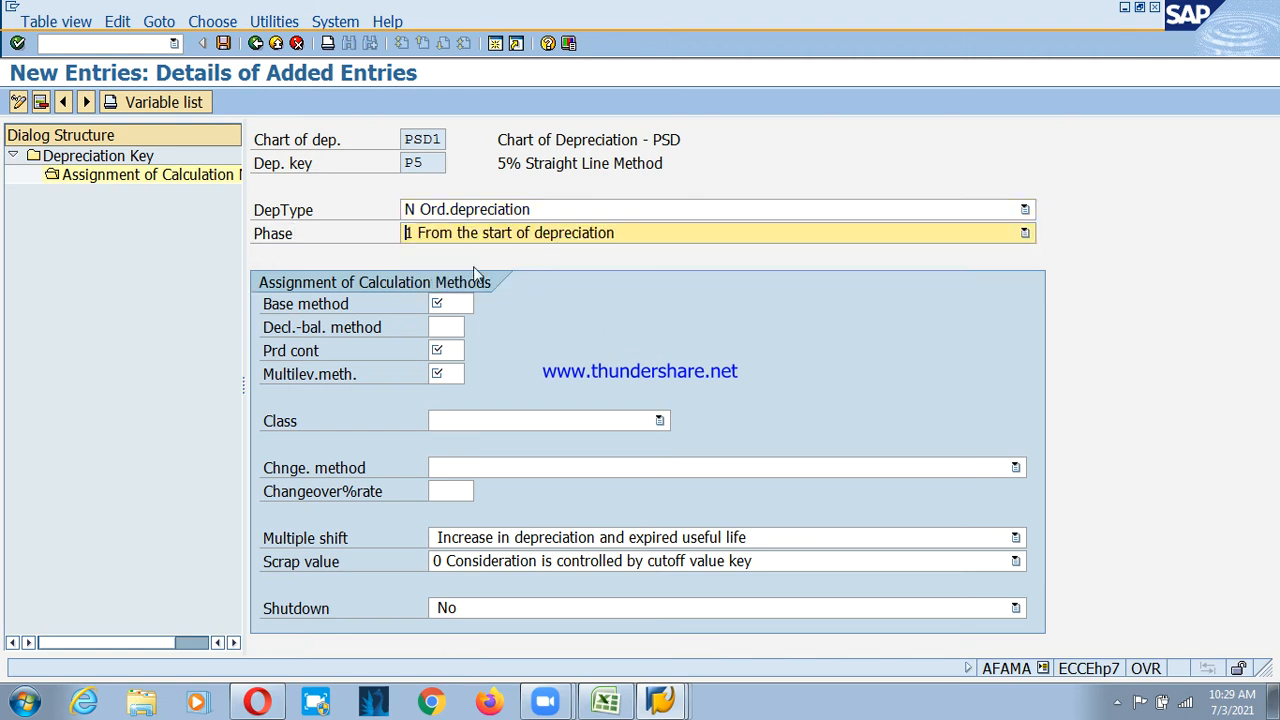
Set the base method to 0014, Ordinary: explicit percentage (after end of life)
click(298, 312)
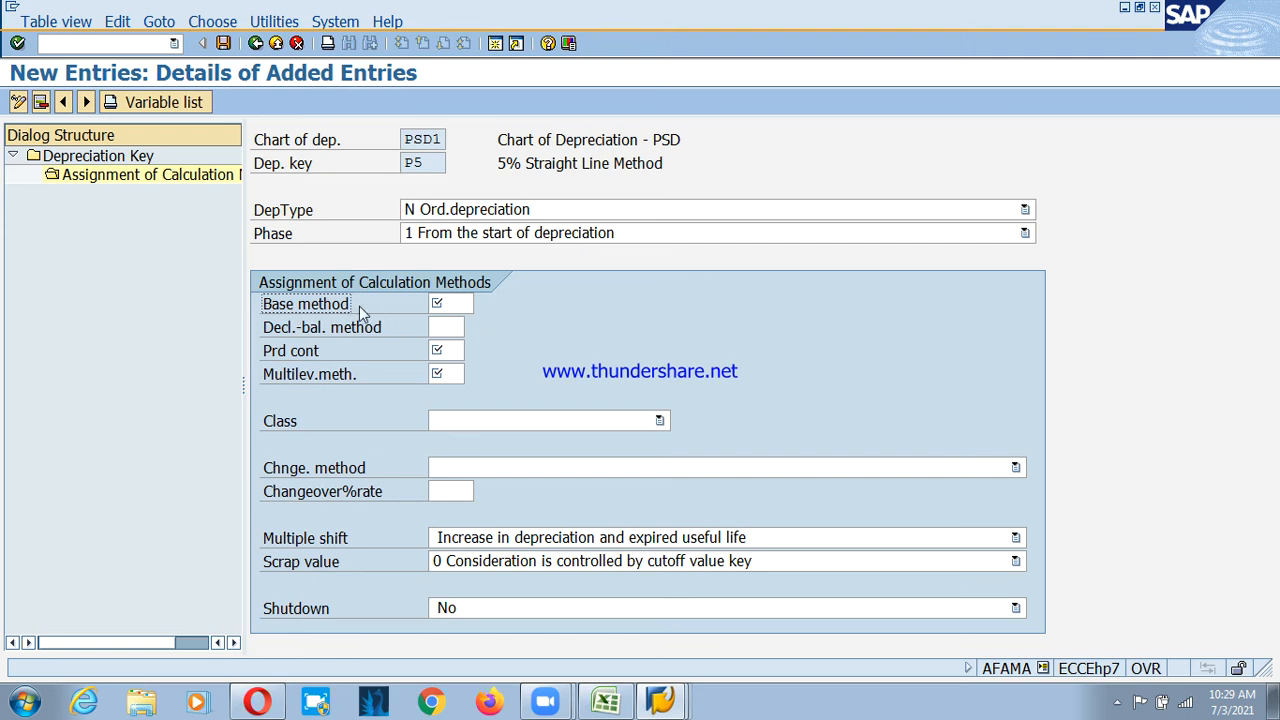
click(440, 303)
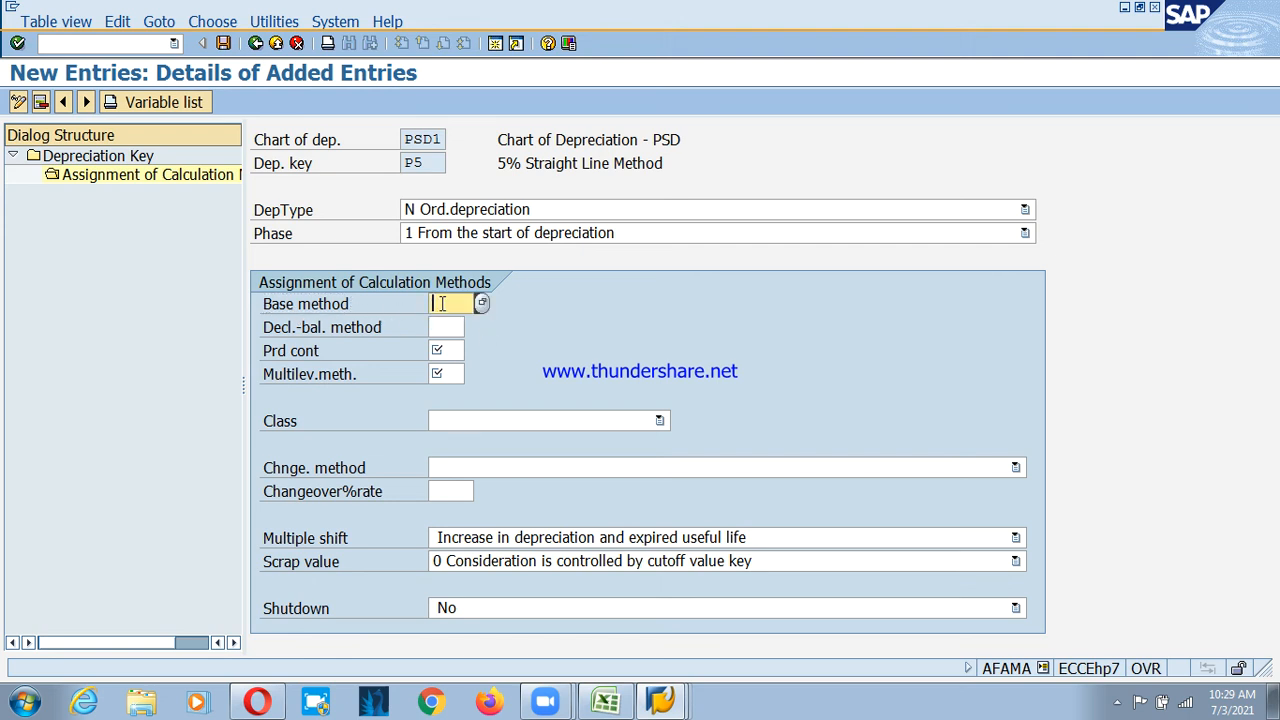
click(481, 303)
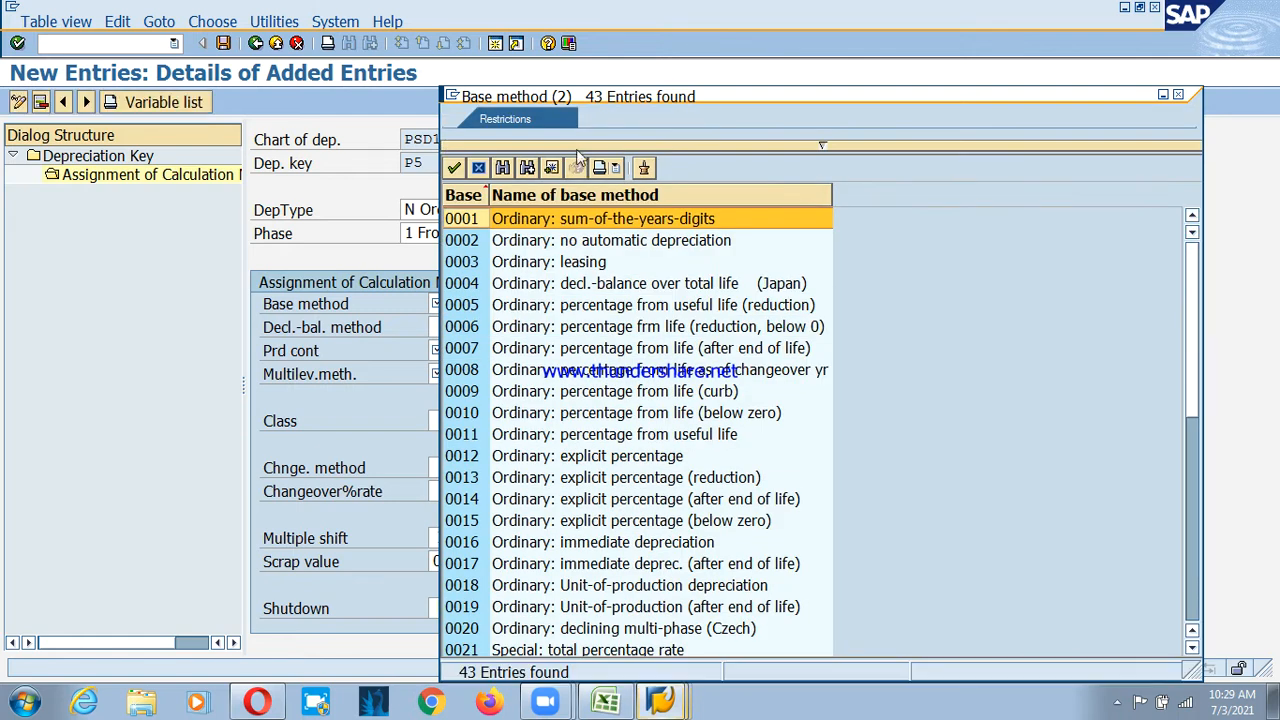
drag(563, 100, 757, 47)
click(704, 450)
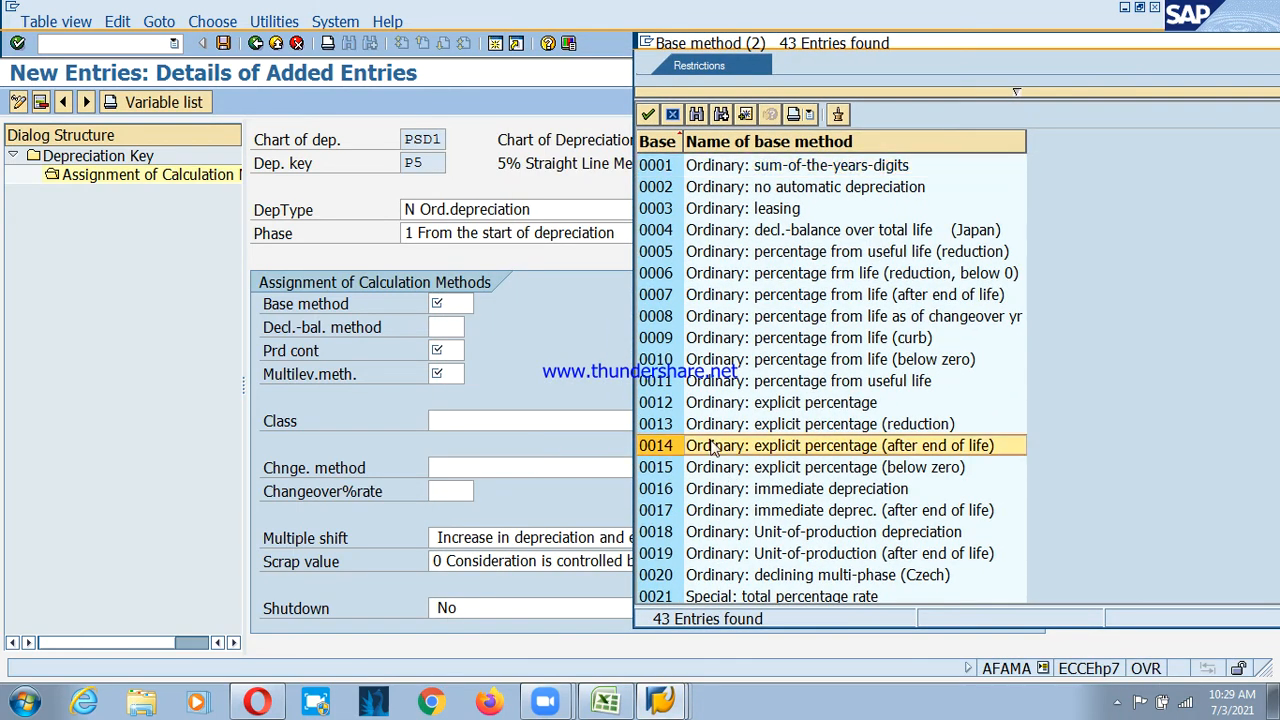
double_click(740, 450)
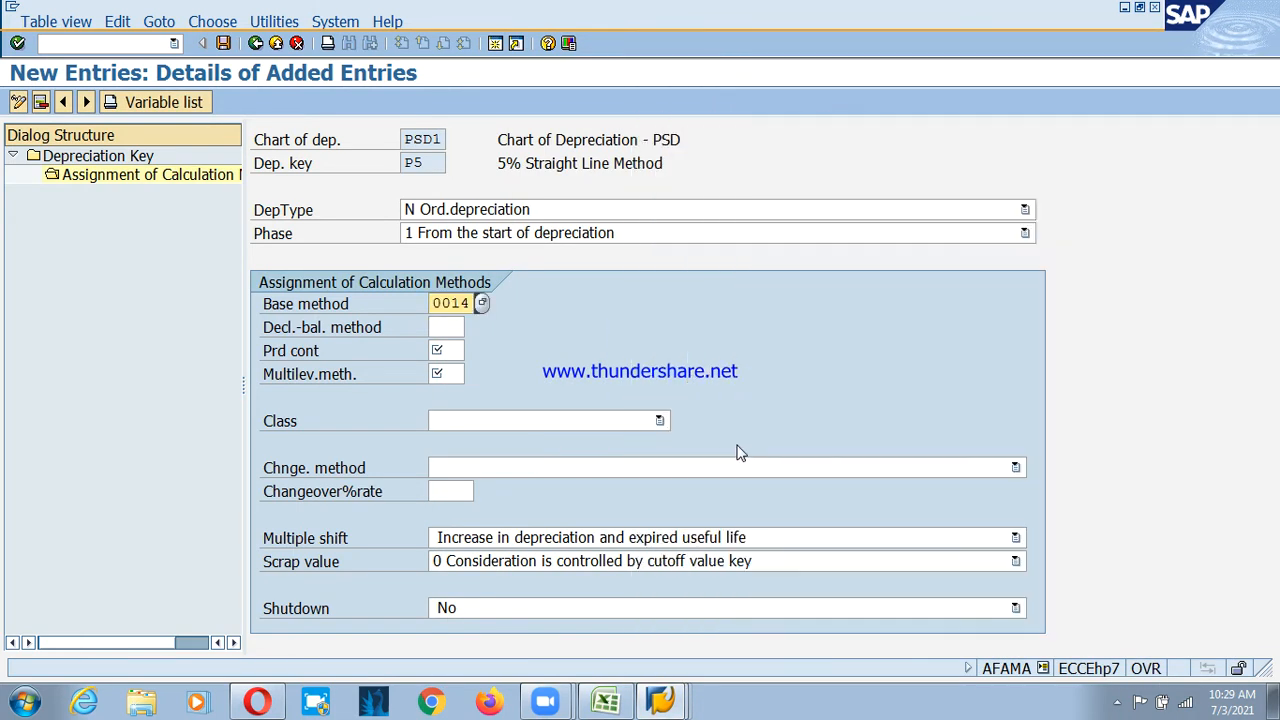
Assign declining-balance method 001, period control PSD and multilevel method P5 to the entry
click(440, 330)
click(473, 323)
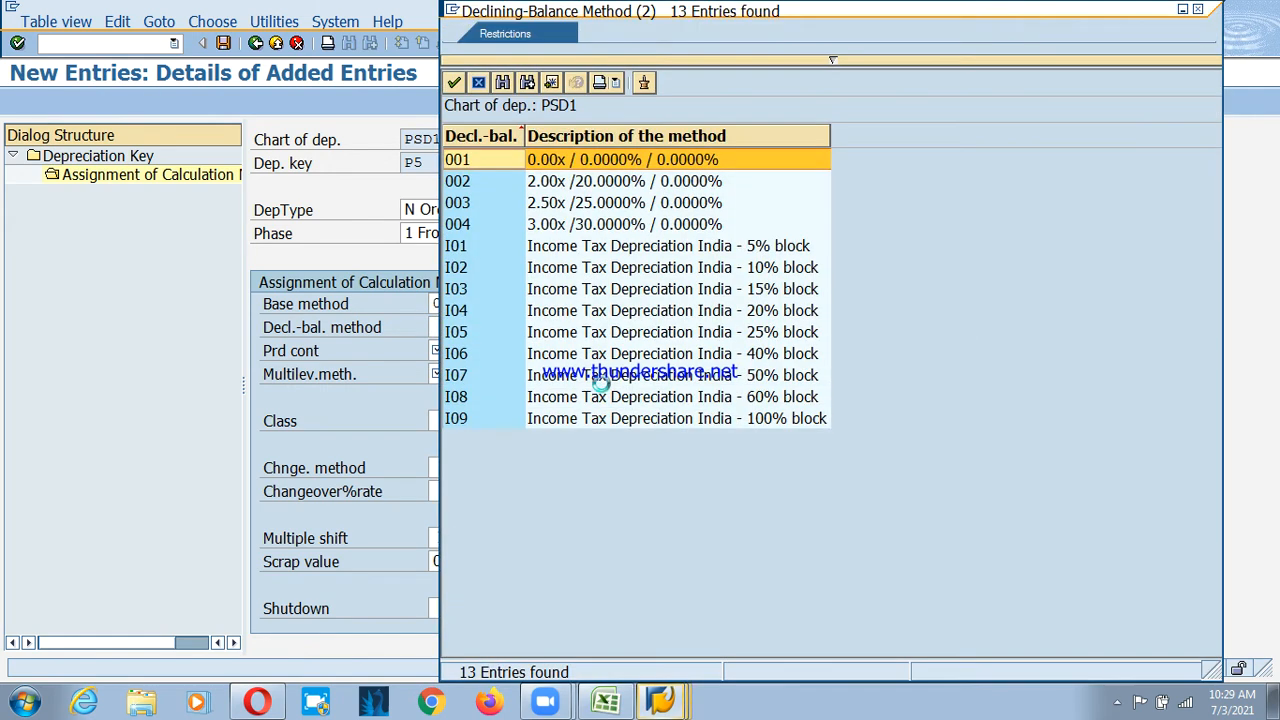
double_click(475, 164)
click(443, 353)
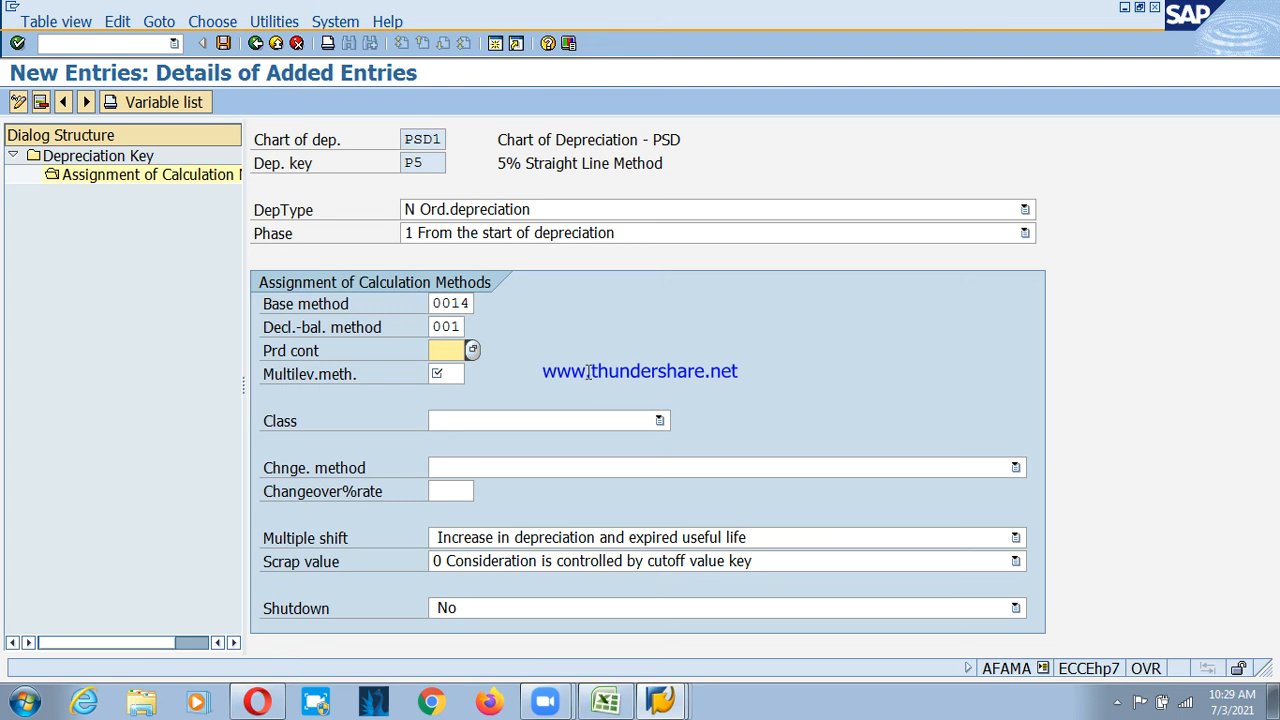
text(psd)
key(Tab)
key(Return)
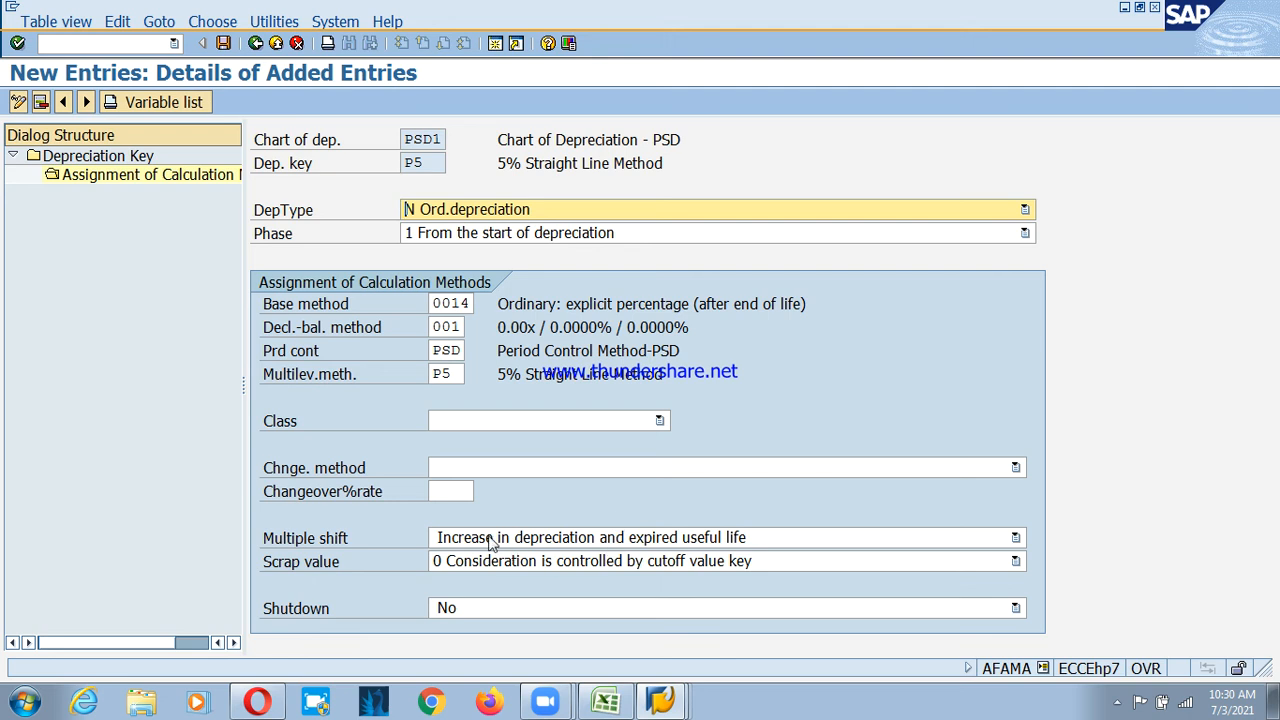
Set the class to "1 Straight-line depreciation" and save the calculation method assignment
click(478, 420)
click(498, 453)
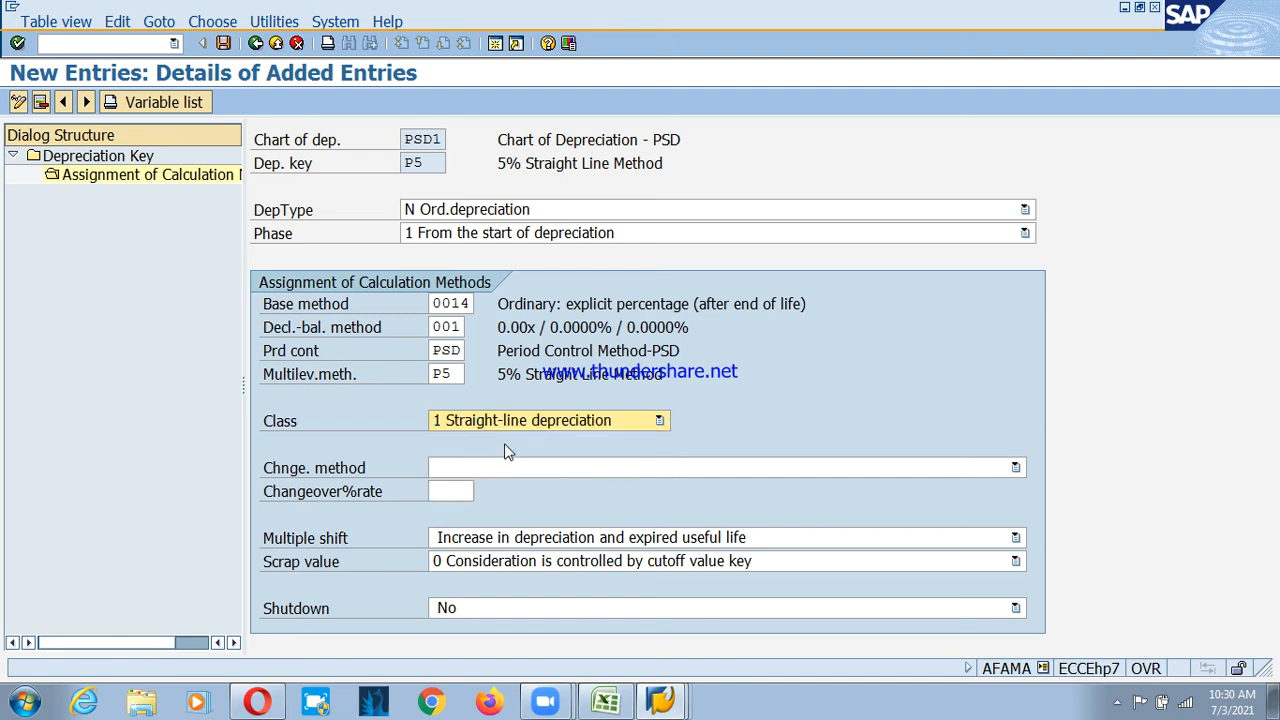
drag(501, 170, 665, 168)
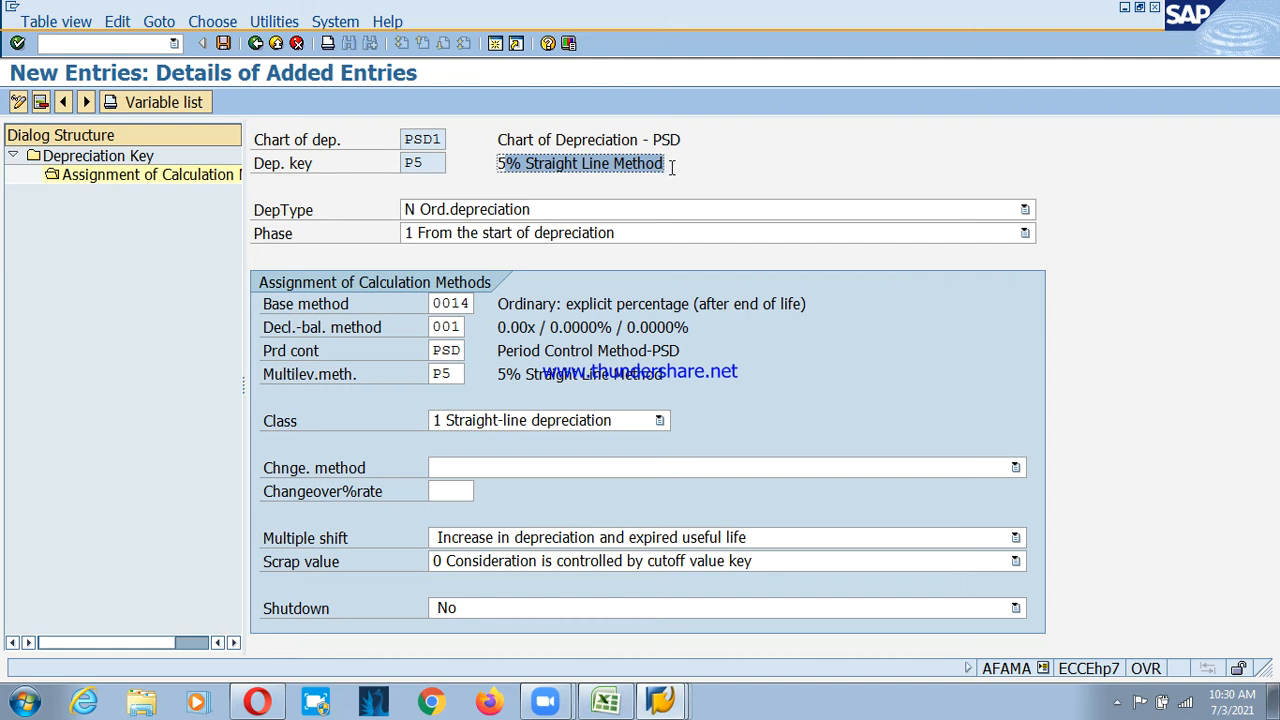
click(671, 167)
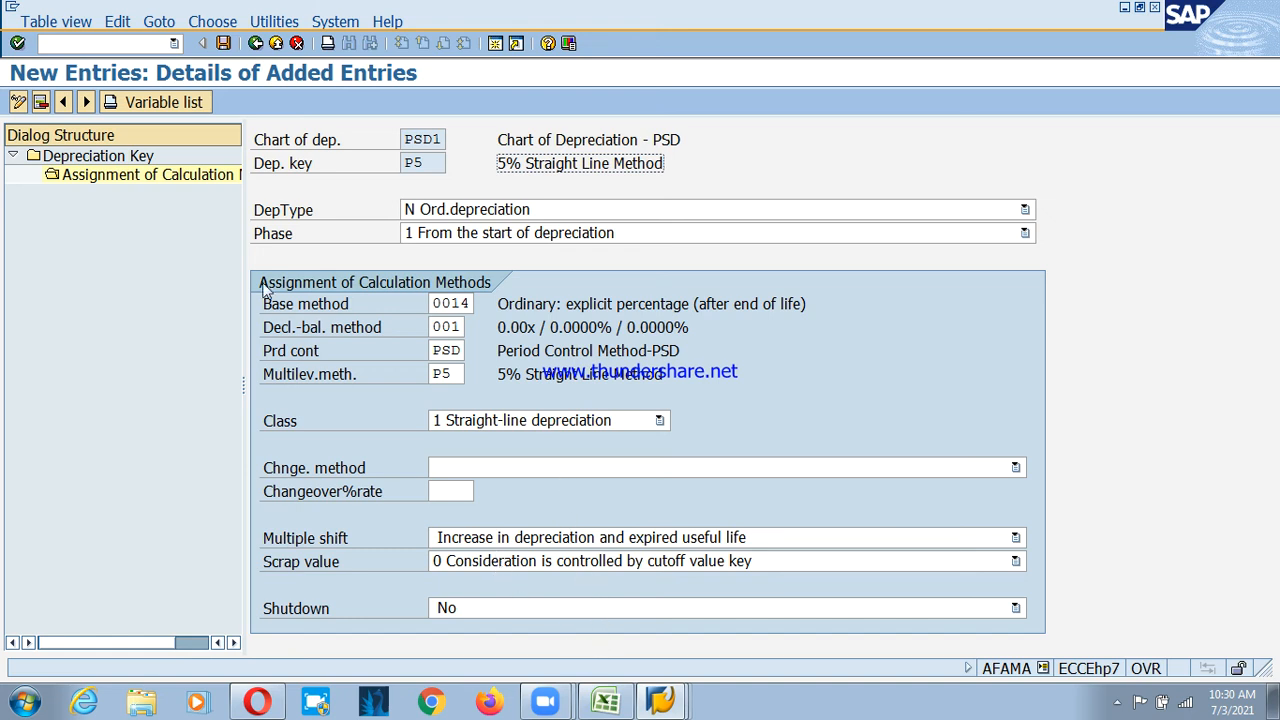
click(223, 43)
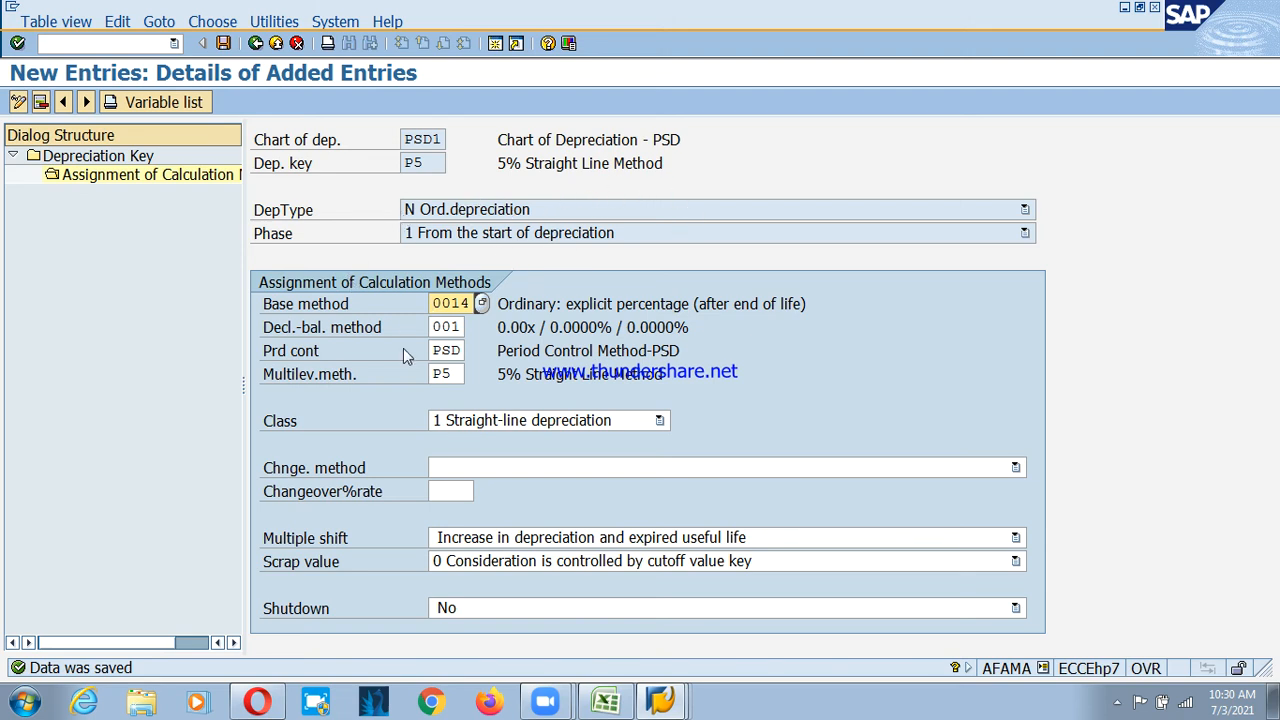
Return to the calculation methods overview and activate depreciation key P5
click(258, 48)
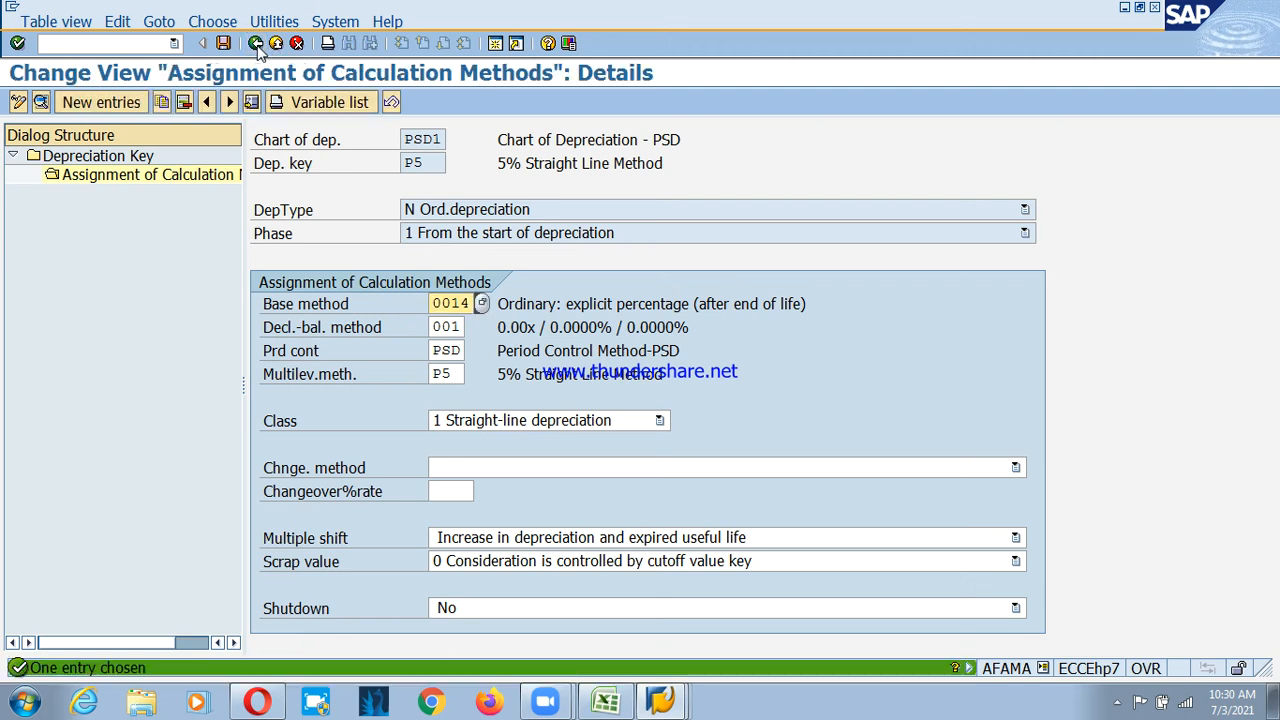
click(258, 48)
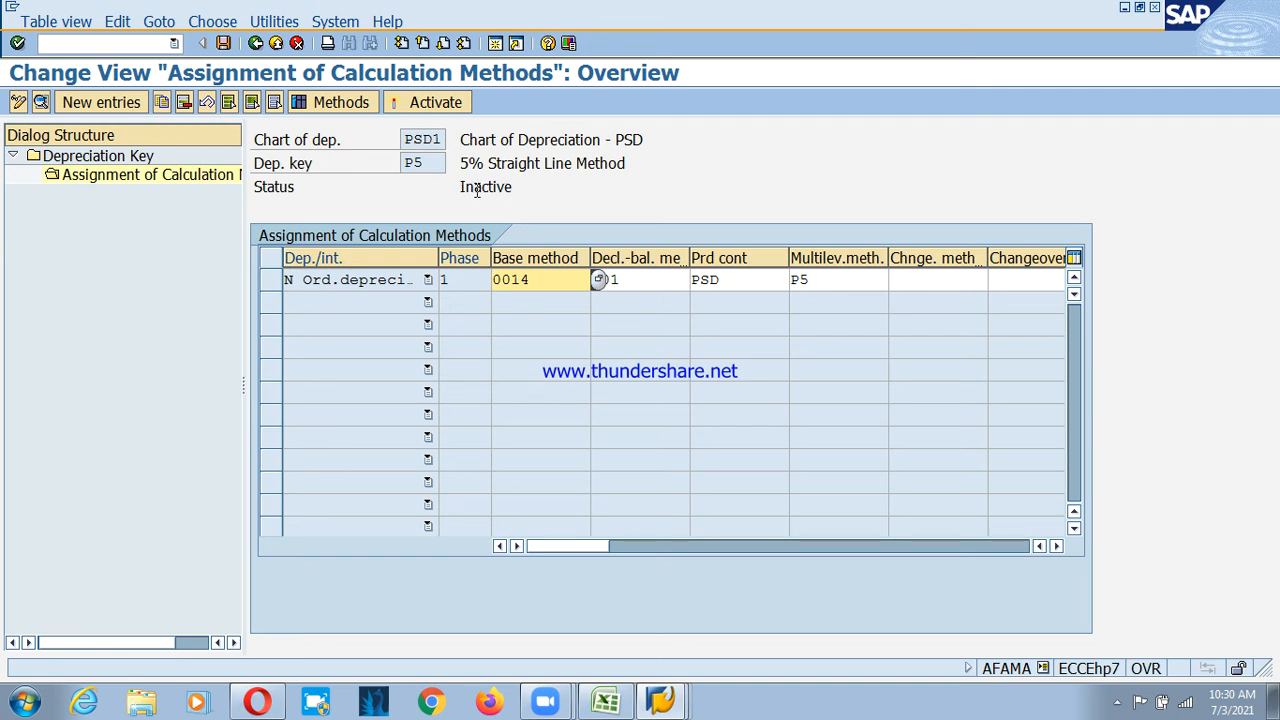
drag(459, 190, 521, 190)
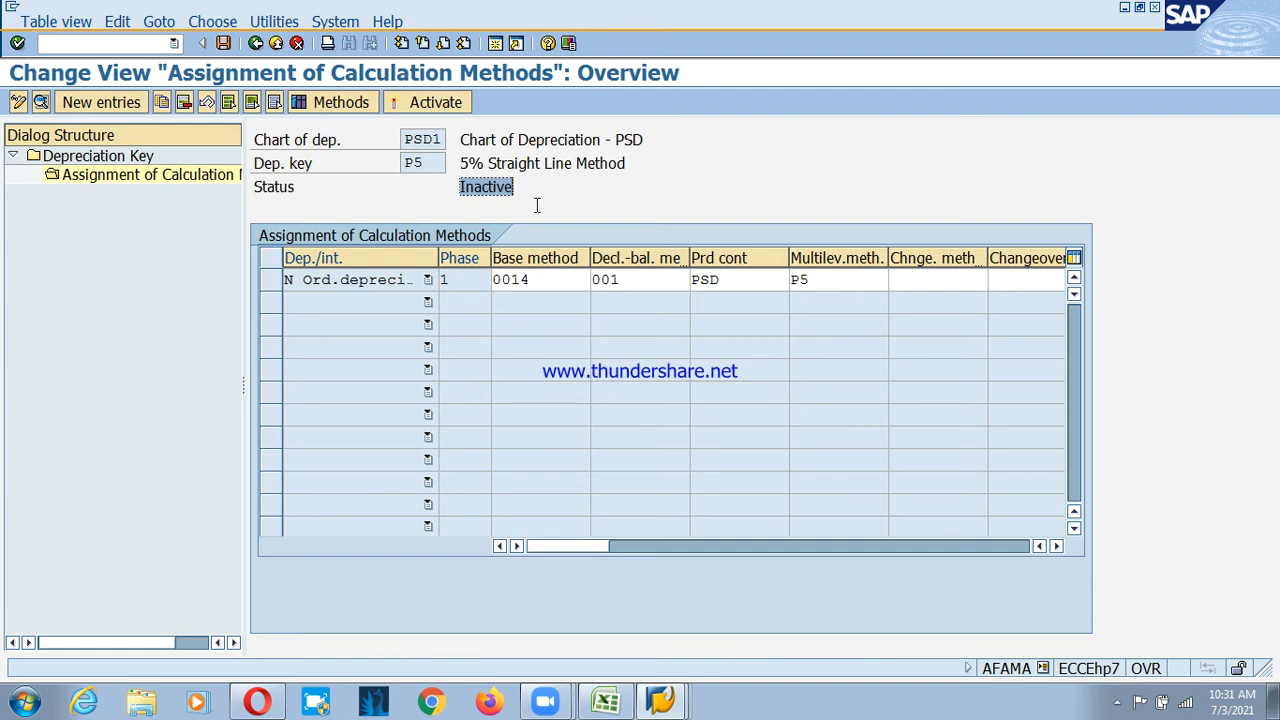
click(463, 187)
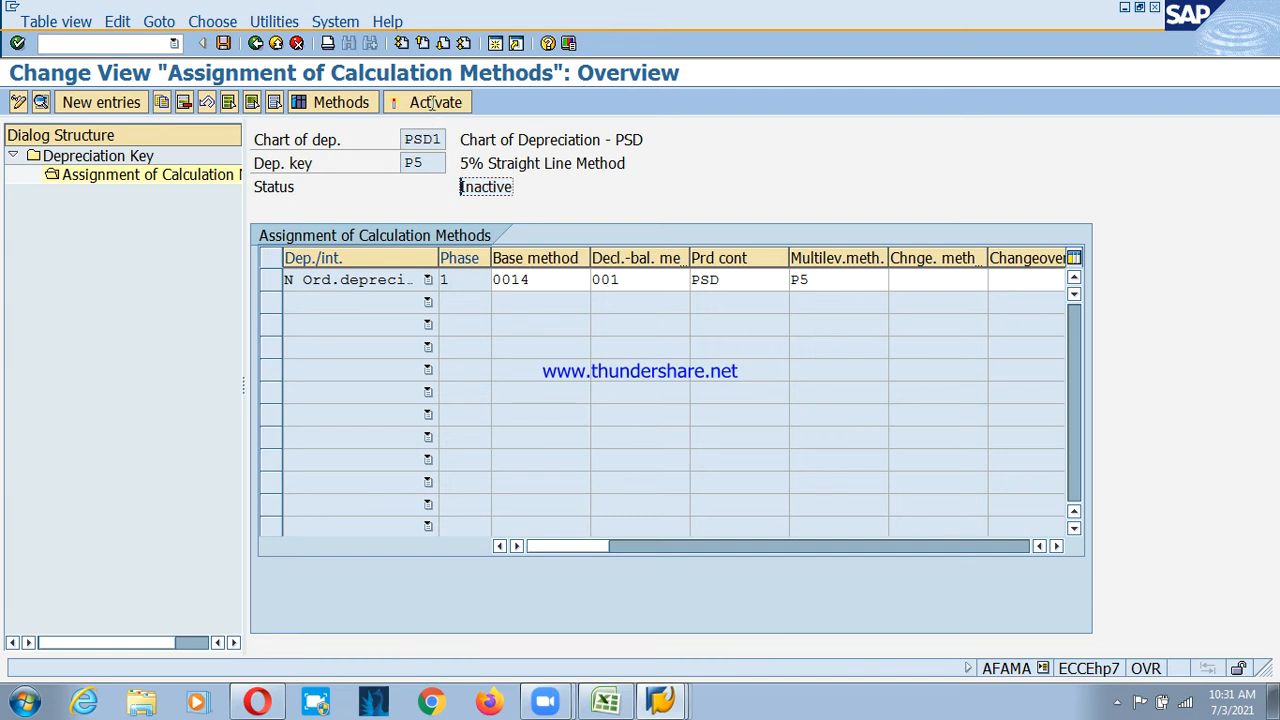
drag(433, 103, 637, 223)
click(522, 184)
click(418, 108)
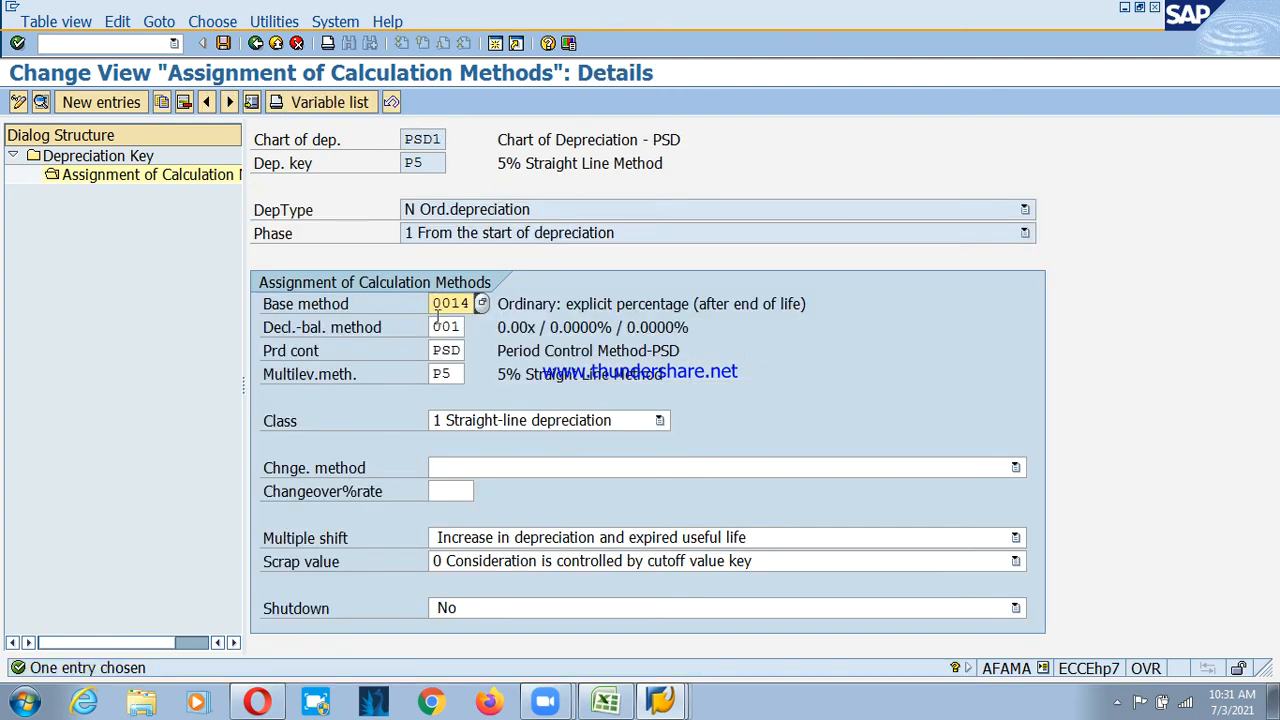
Save the activated P5 key and go back to the depreciation key overview
click(223, 43)
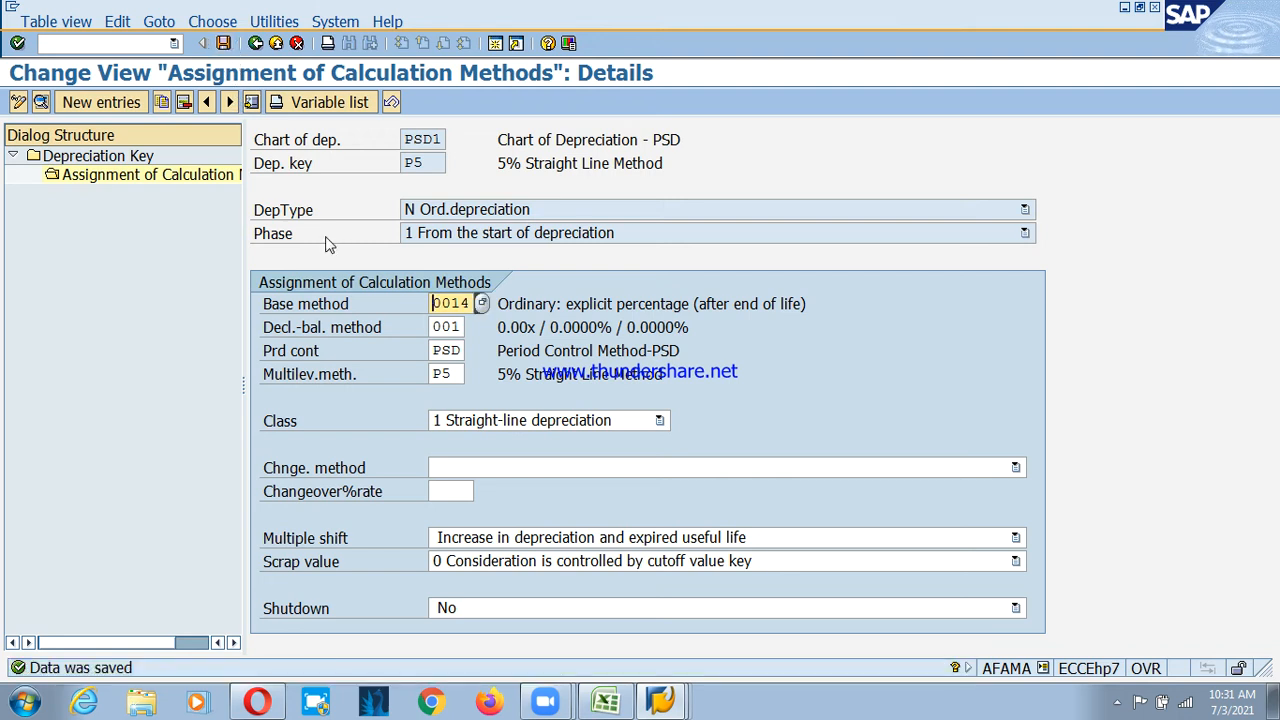
click(255, 43)
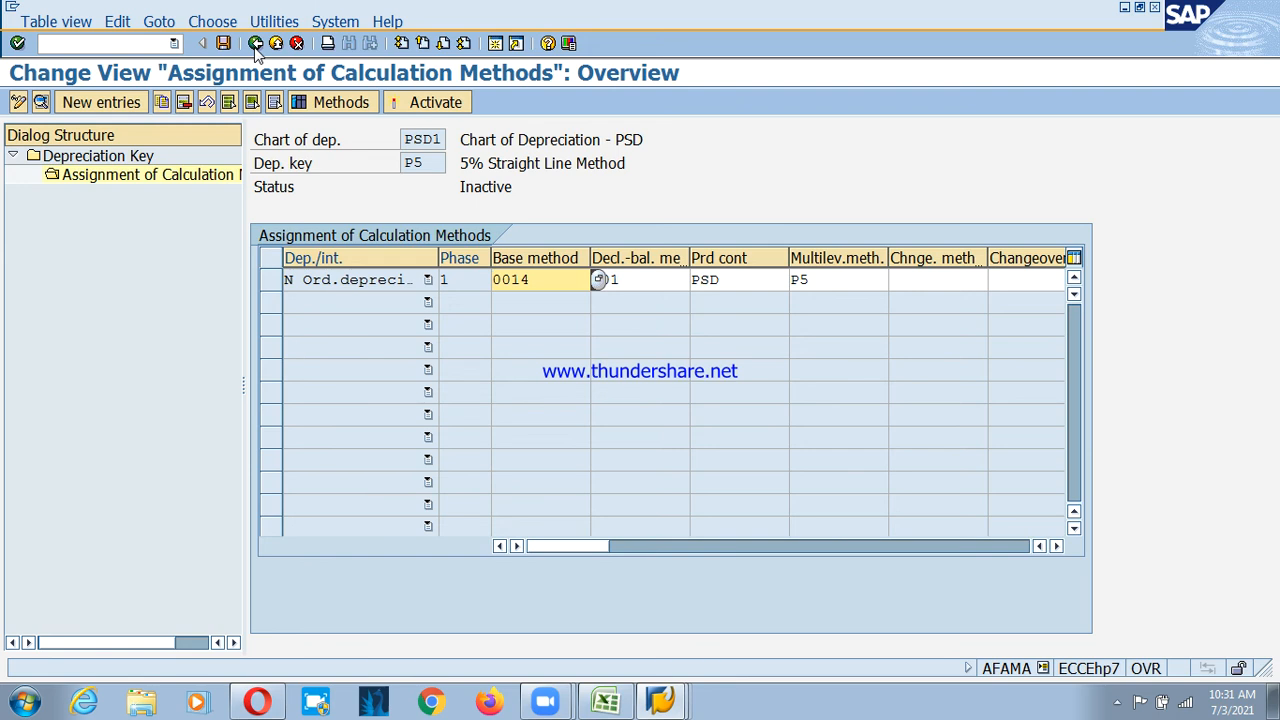
click(255, 43)
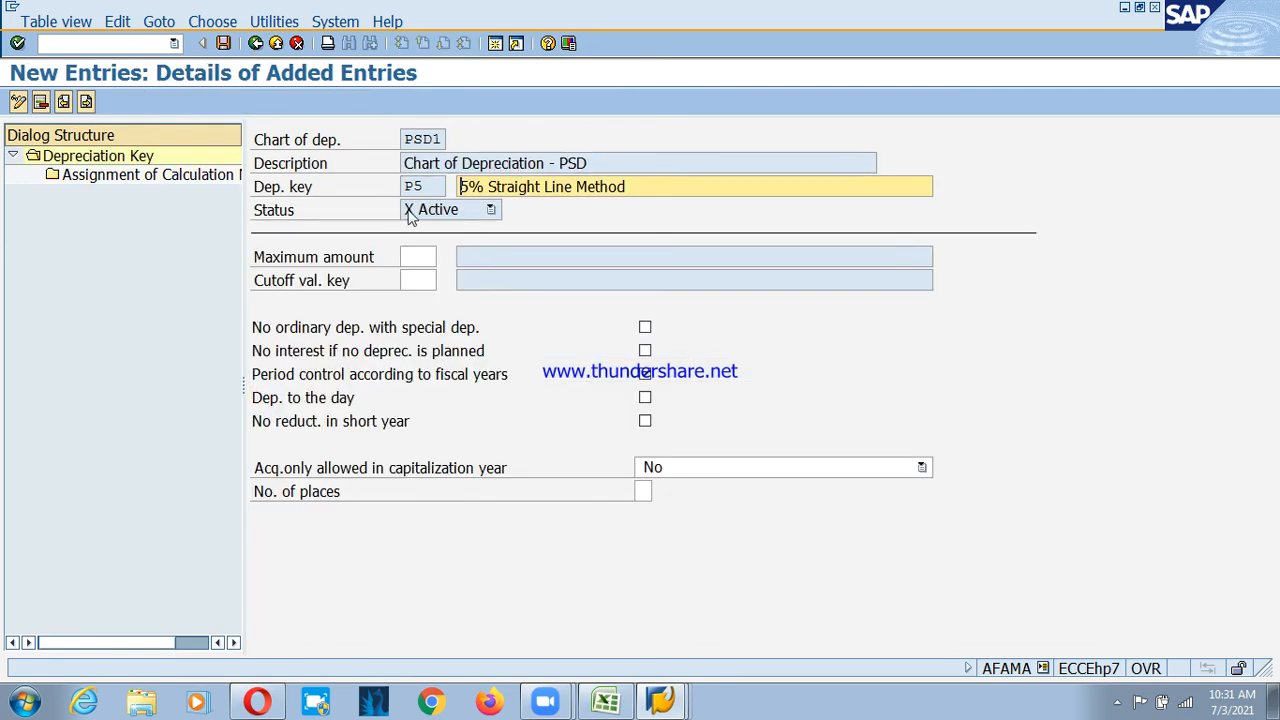
click(255, 43)
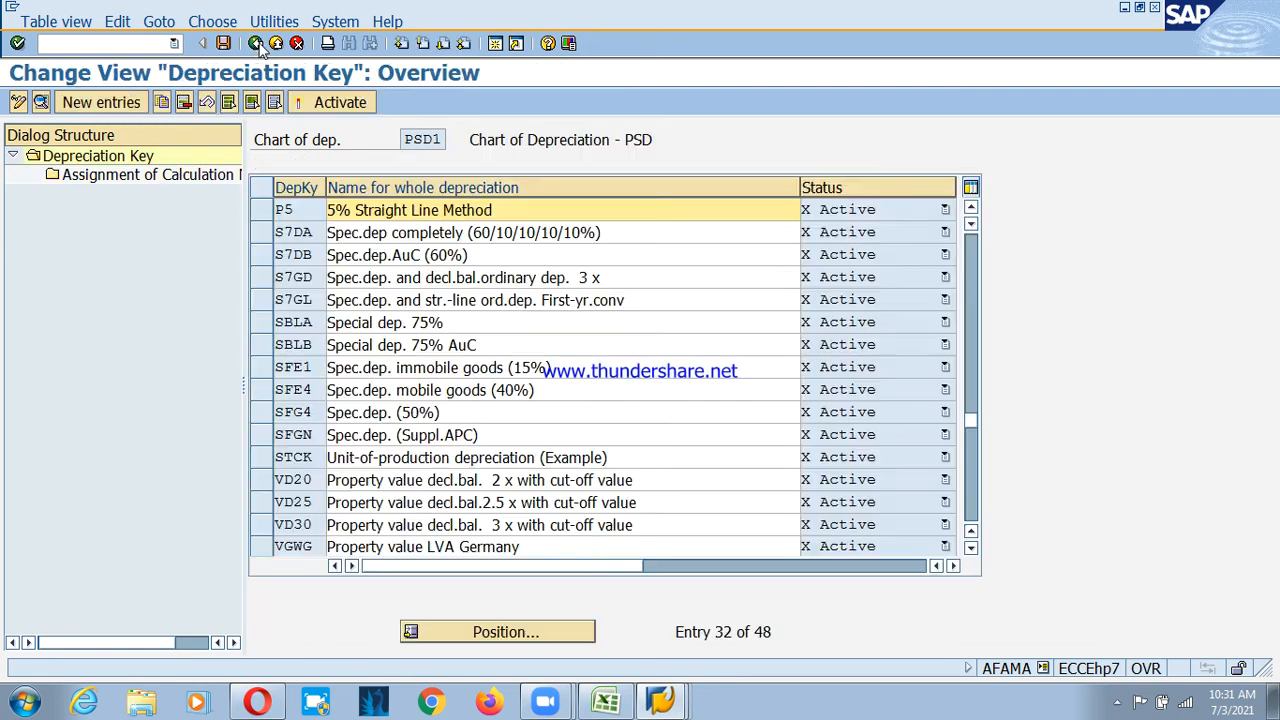
Create a new depreciation key P10 with the description "10% Straight Line Method"
click(104, 102)
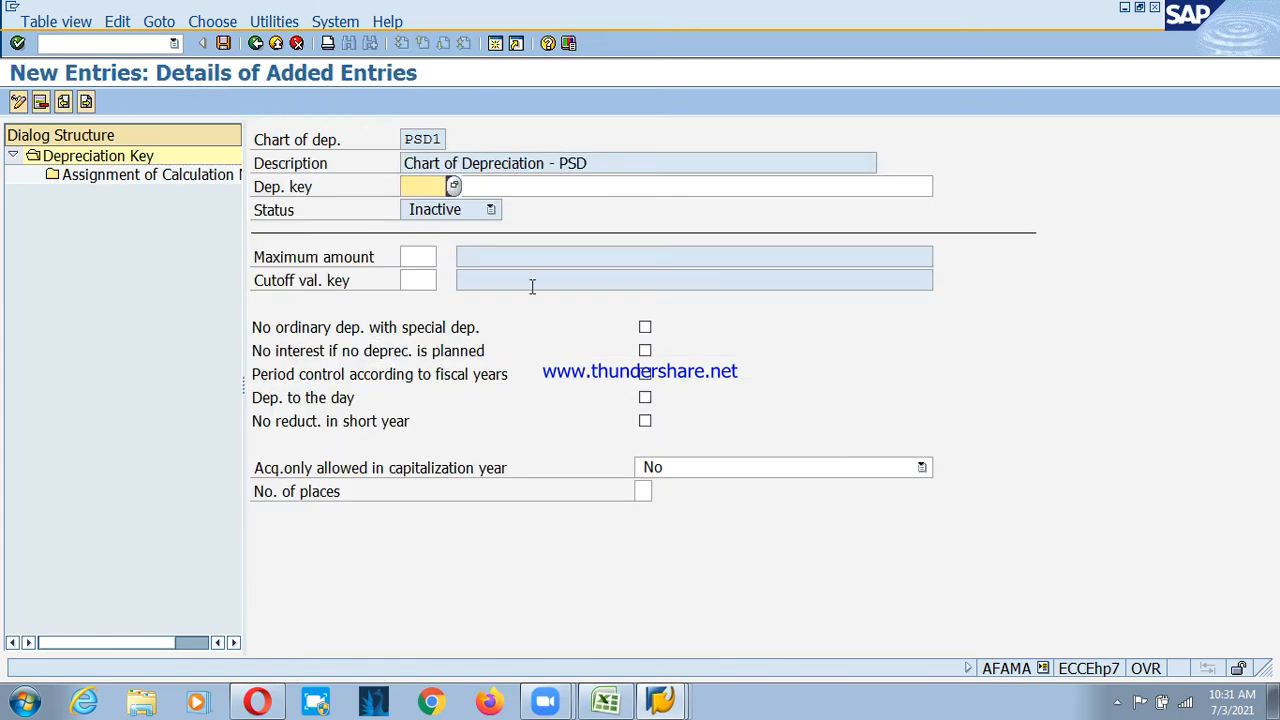
text(P101)
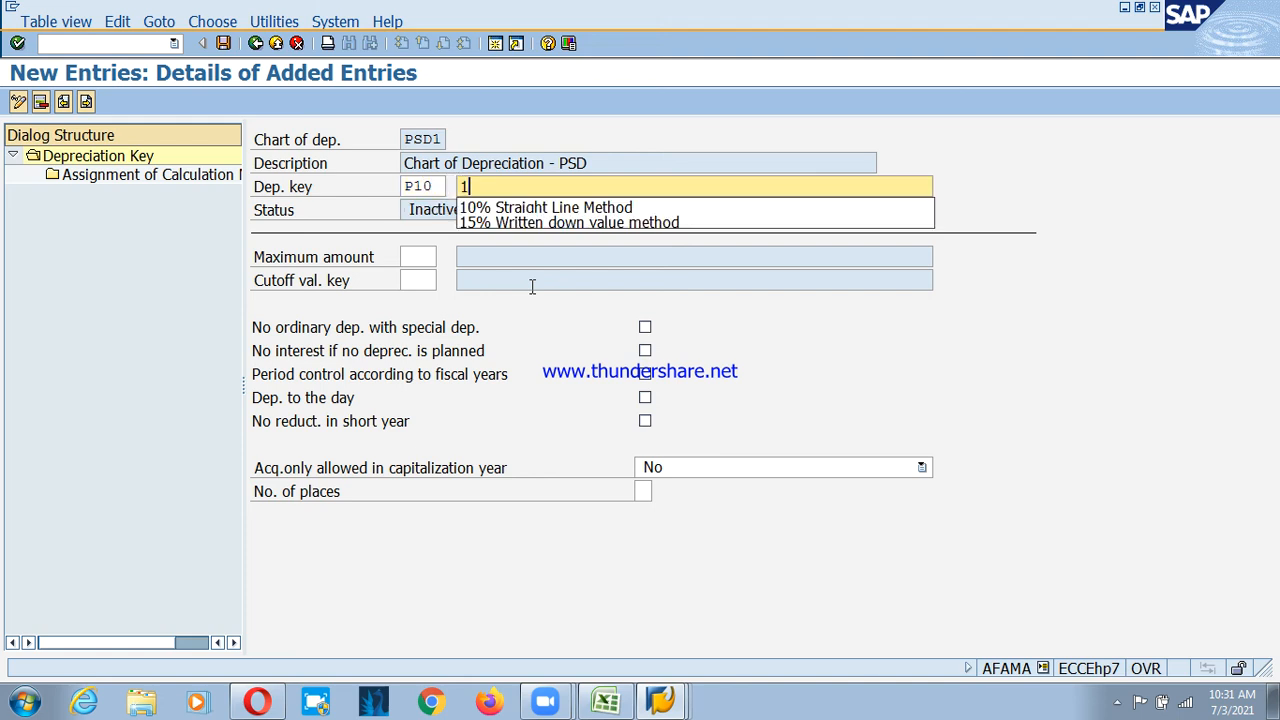
text(0)
key(Down)
key(Return)
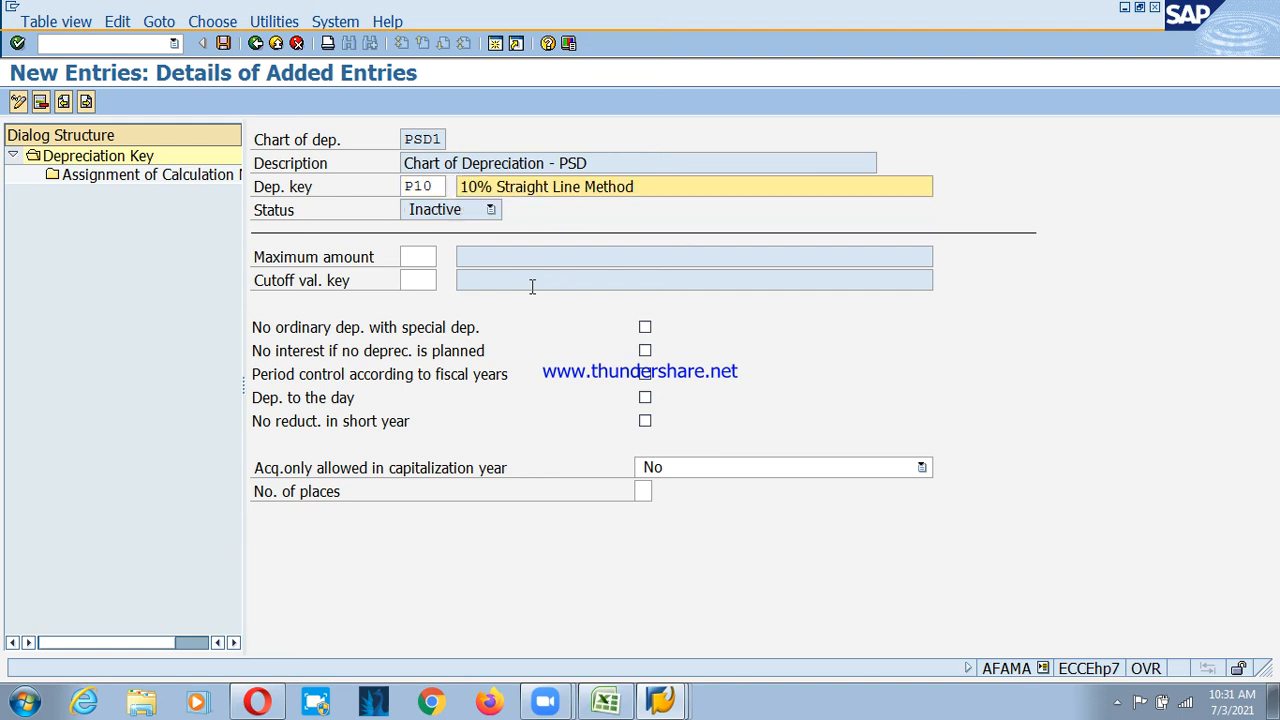
Enable period control according to fiscal years for key P10, save it and dismiss the message log
click(367, 380)
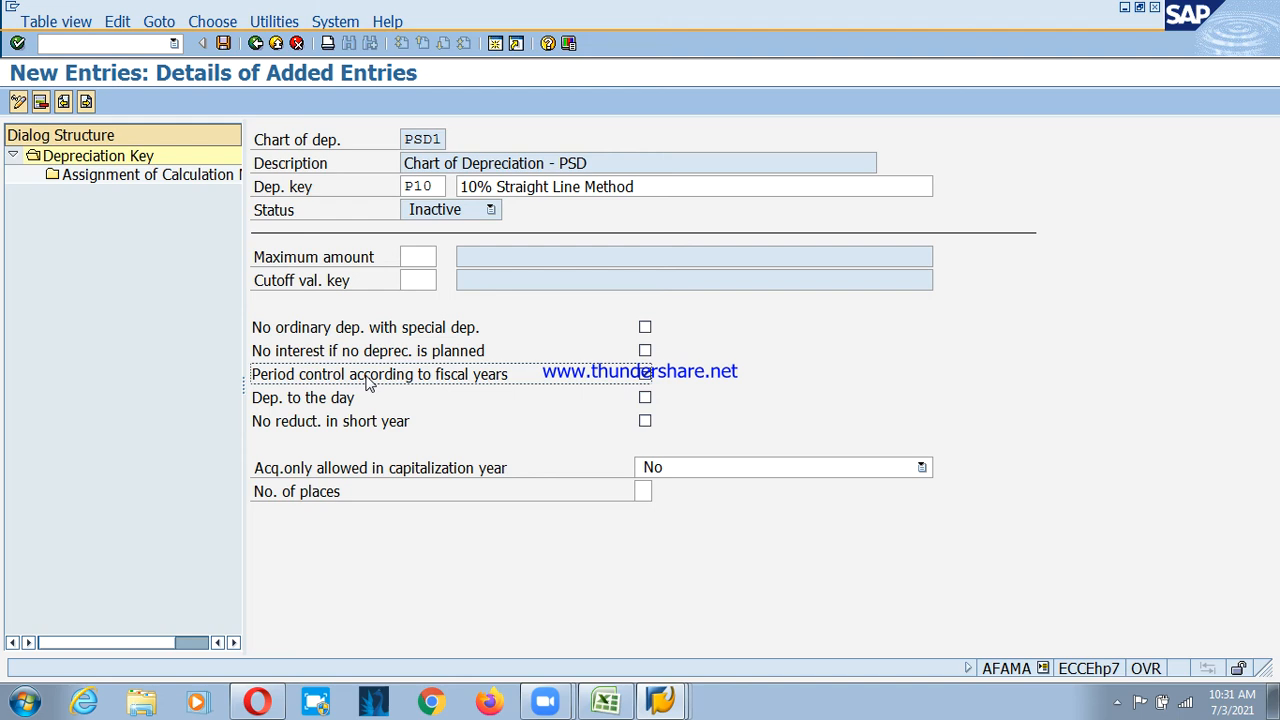
click(223, 43)
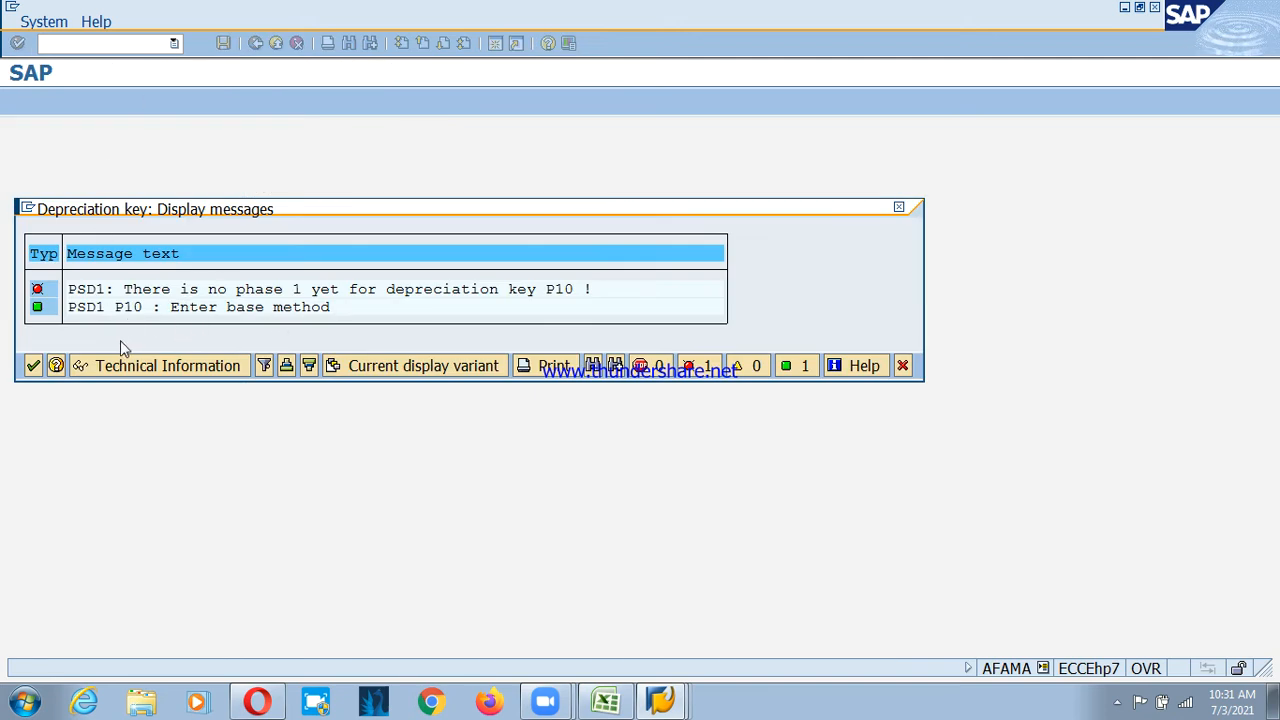
click(33, 369)
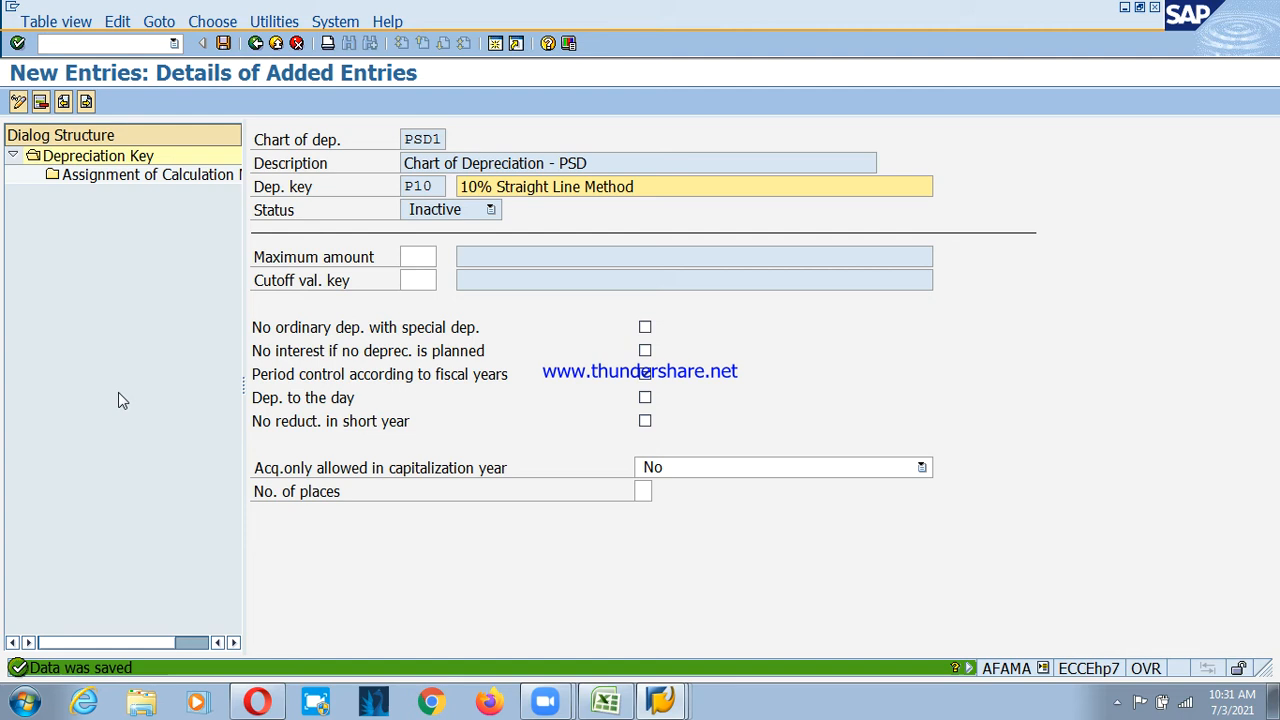
Add a calculation method assignment for P10 with type "N Ord.depreciation" and phase "1 From the start of depreciation"
double_click(134, 179)
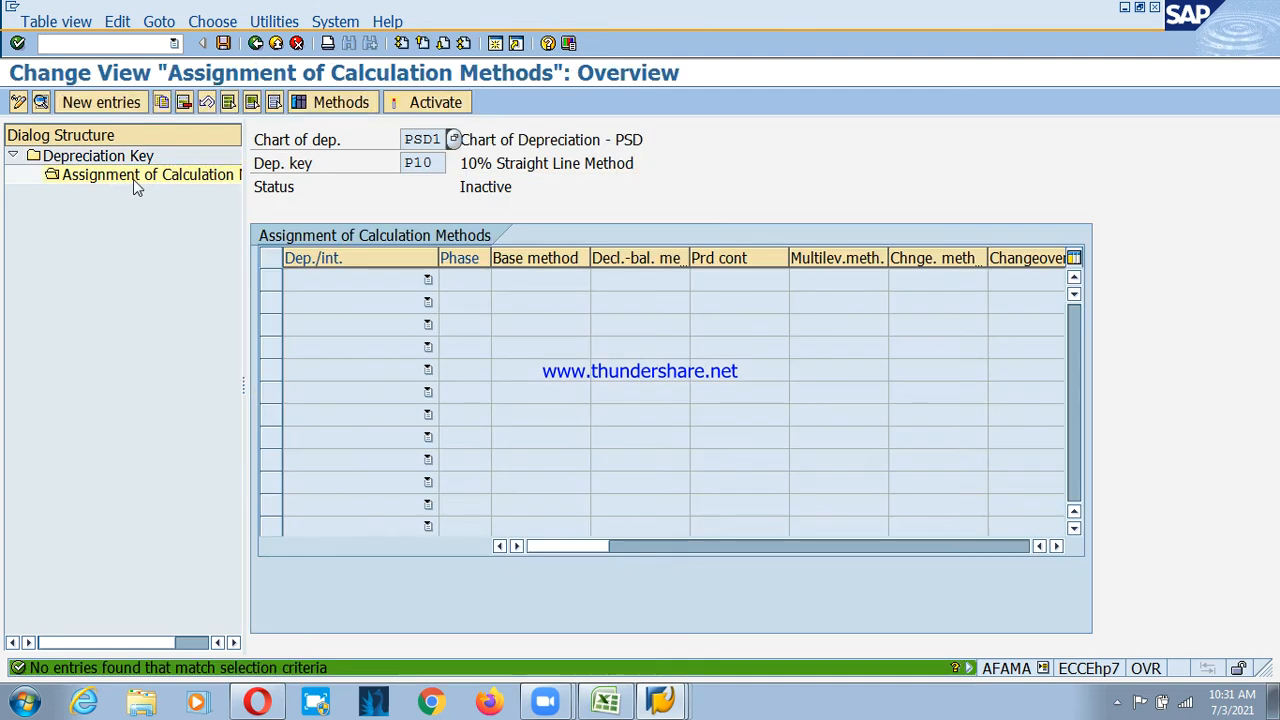
click(100, 103)
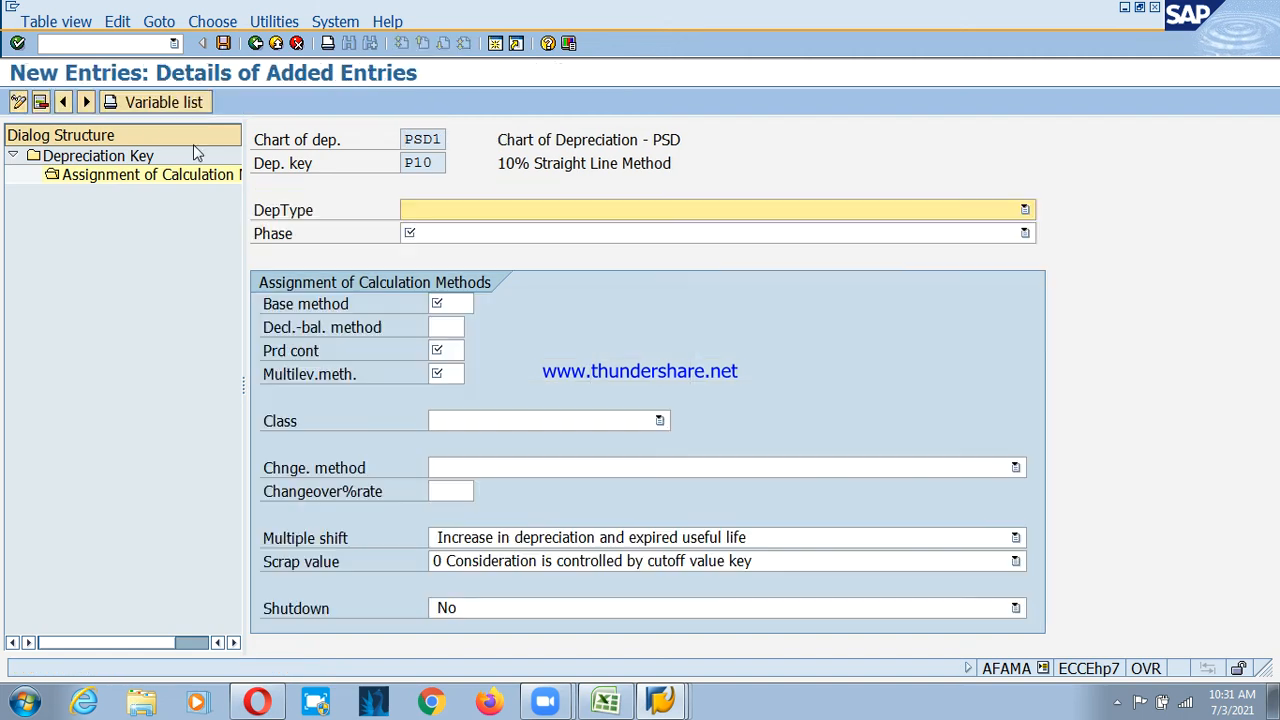
click(446, 209)
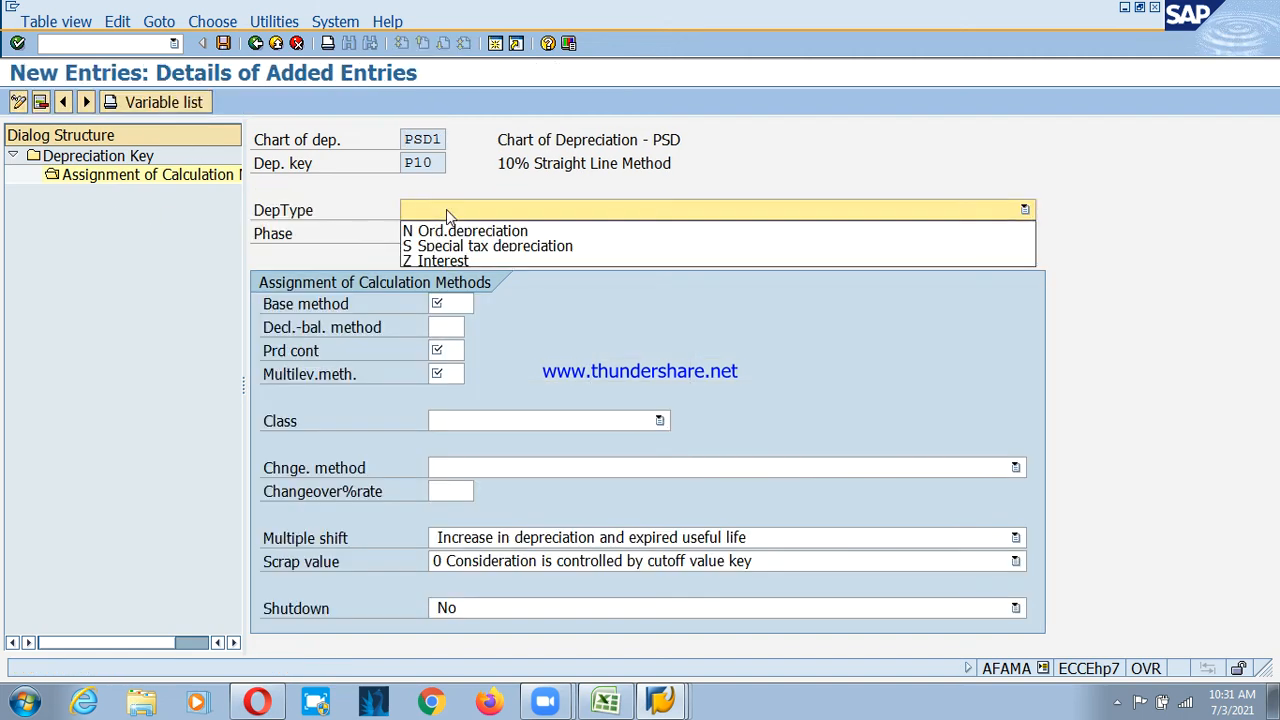
click(440, 224)
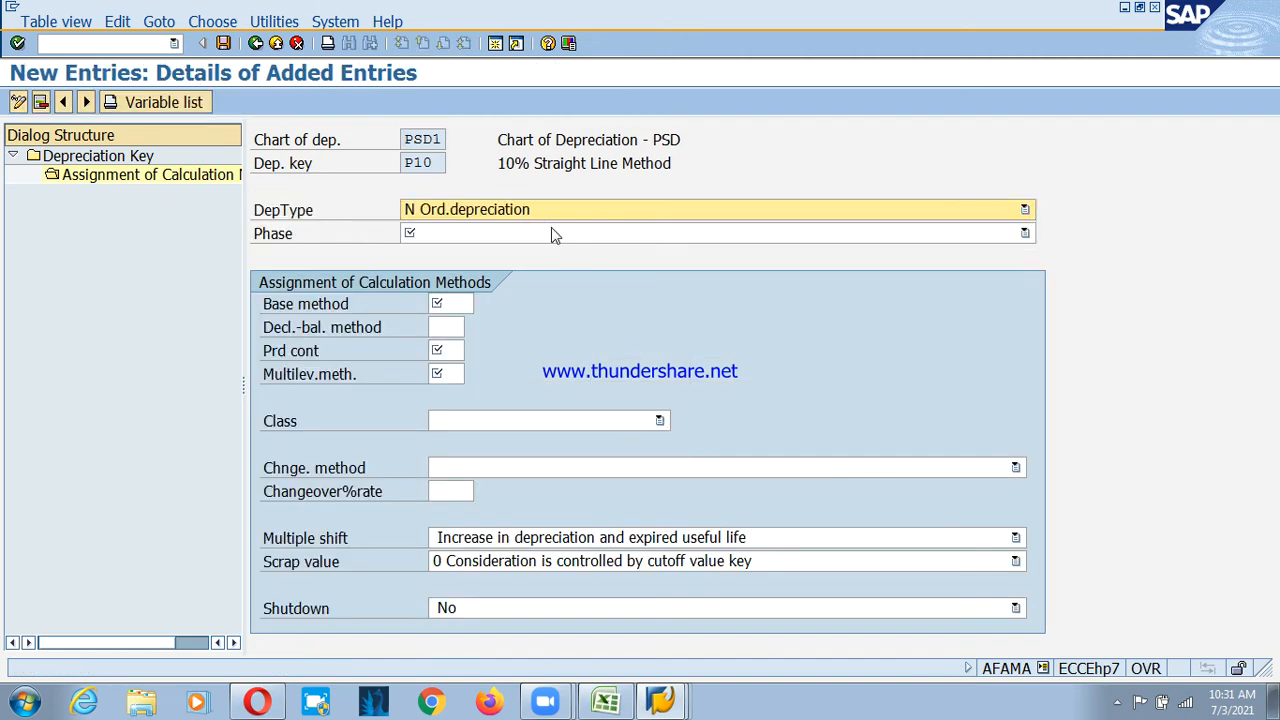
click(436, 232)
click(470, 256)
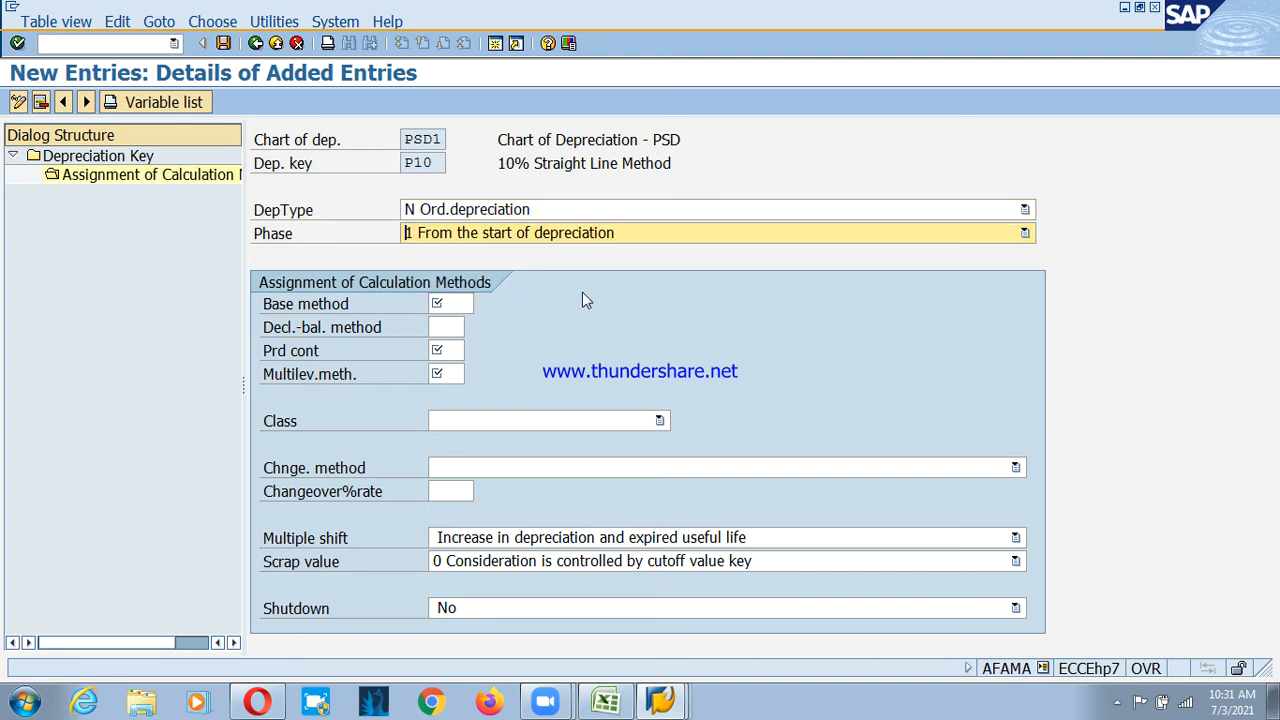
Assign base method 0014, declining-balance method 001, period control PSD and multilevel method P10 to the entry
click(449, 307)
key(space)
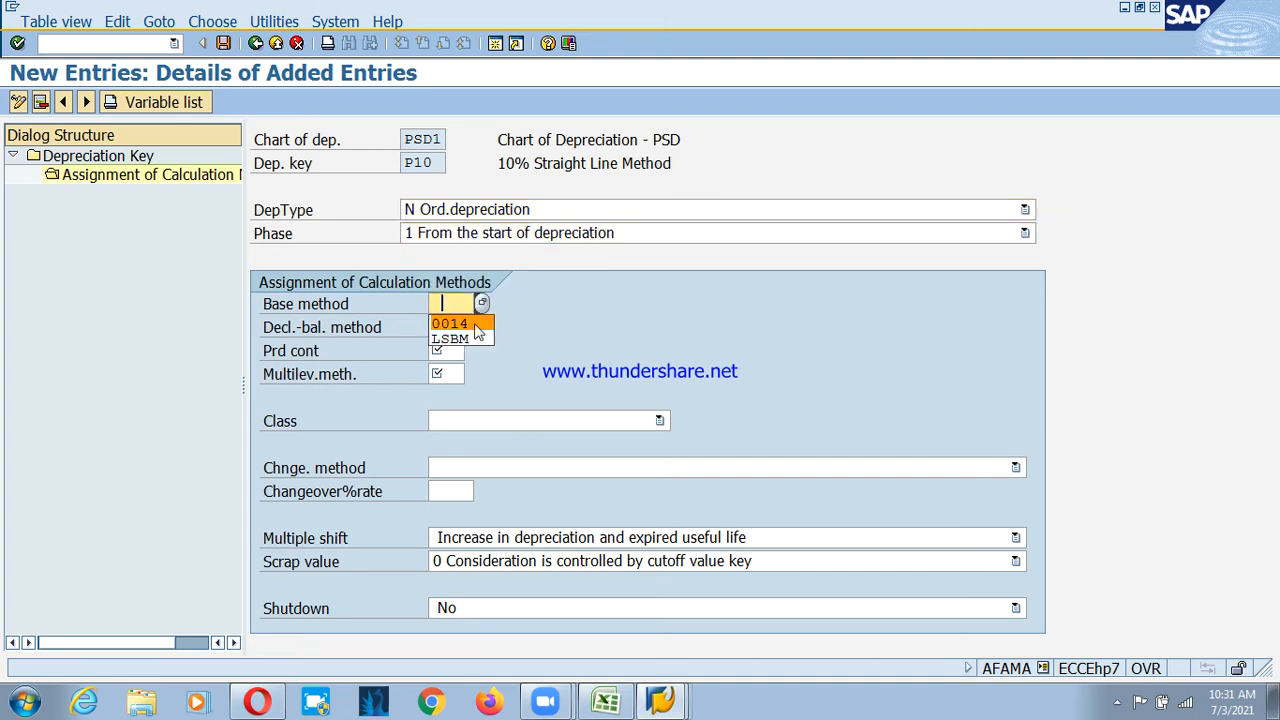
click(467, 323)
click(456, 327)
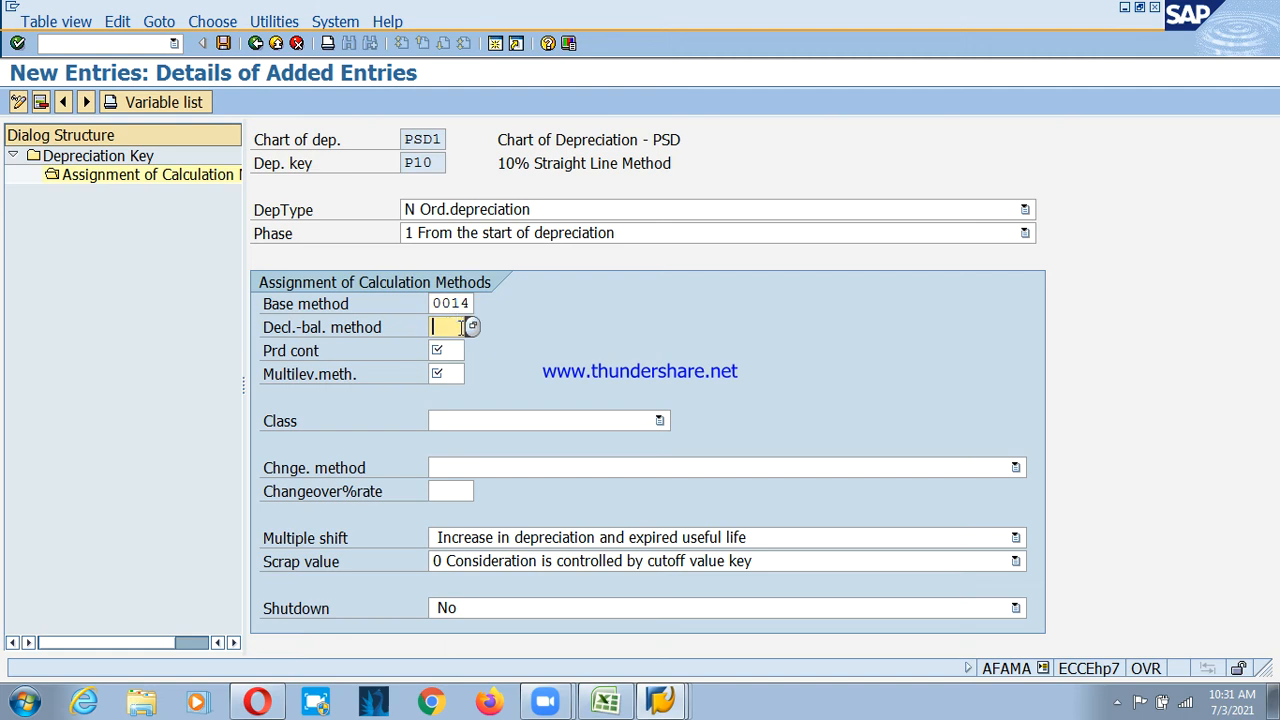
key(space)
click(459, 347)
click(447, 351)
key(space)
click(449, 366)
click(455, 373)
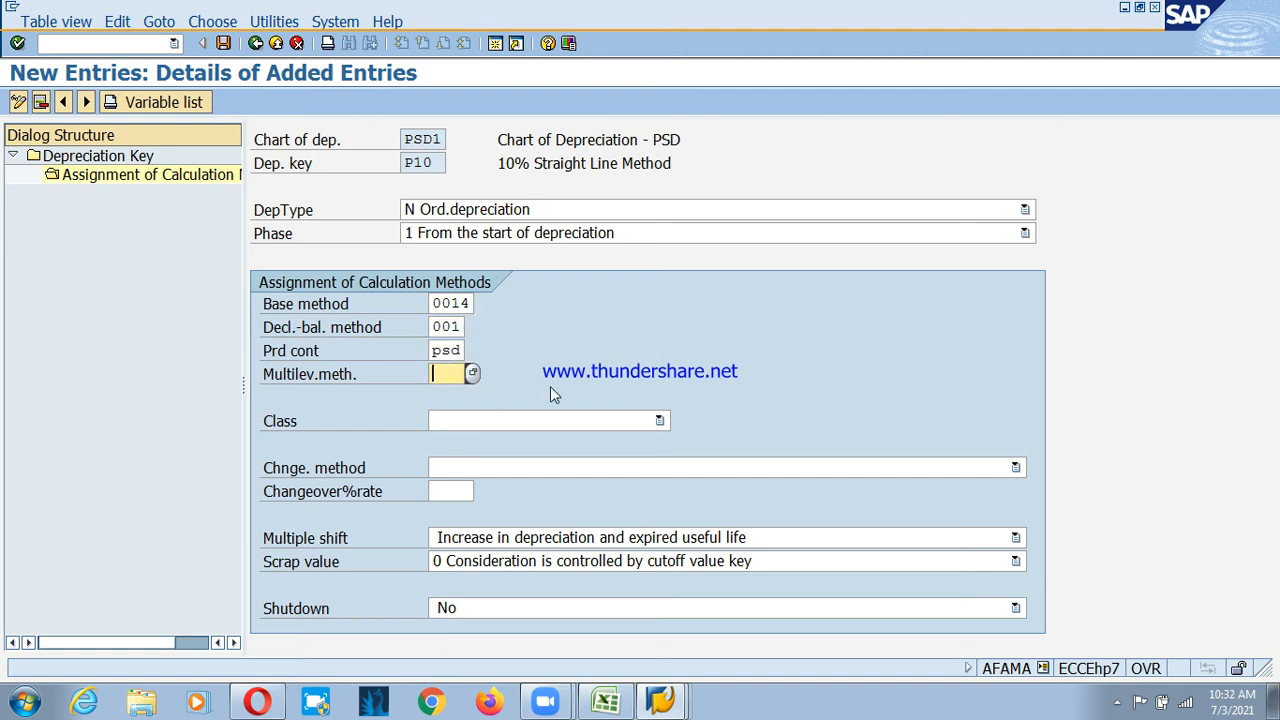
text(p10)
key(Return)
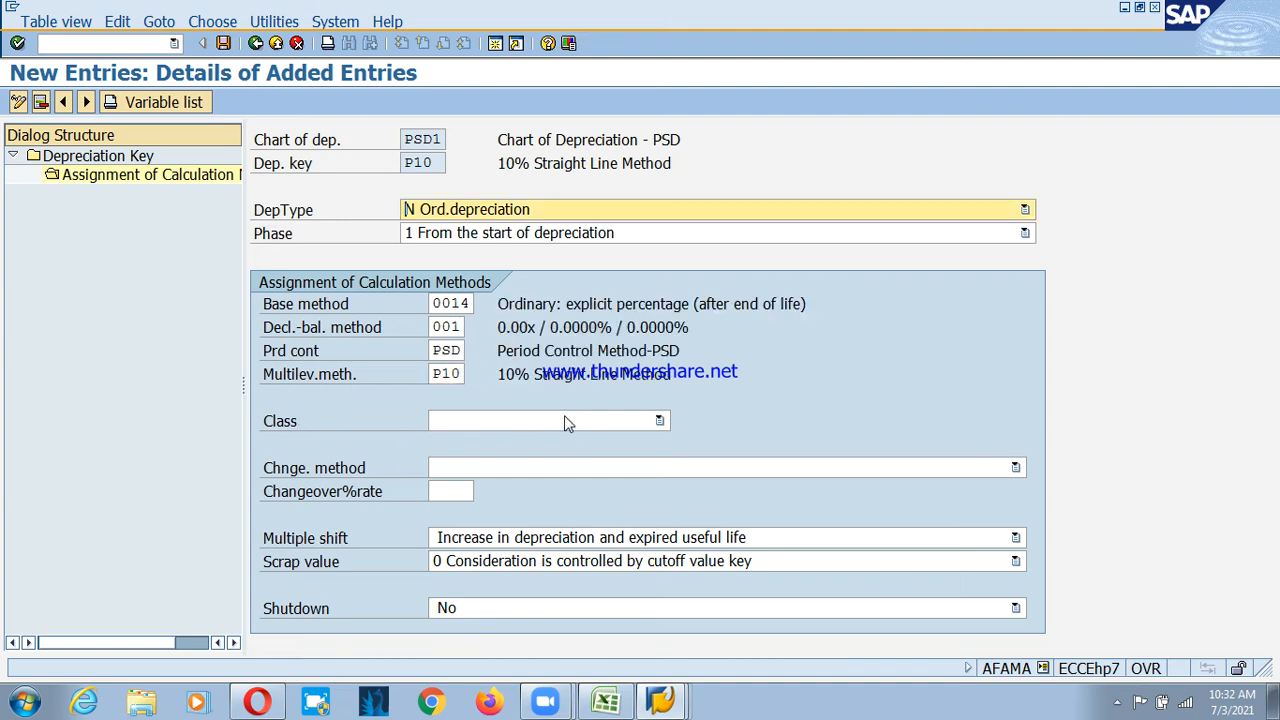
Set the P10 entry's class to "1 Straight-line depreciation" and save the assignment
click(564, 420)
click(558, 455)
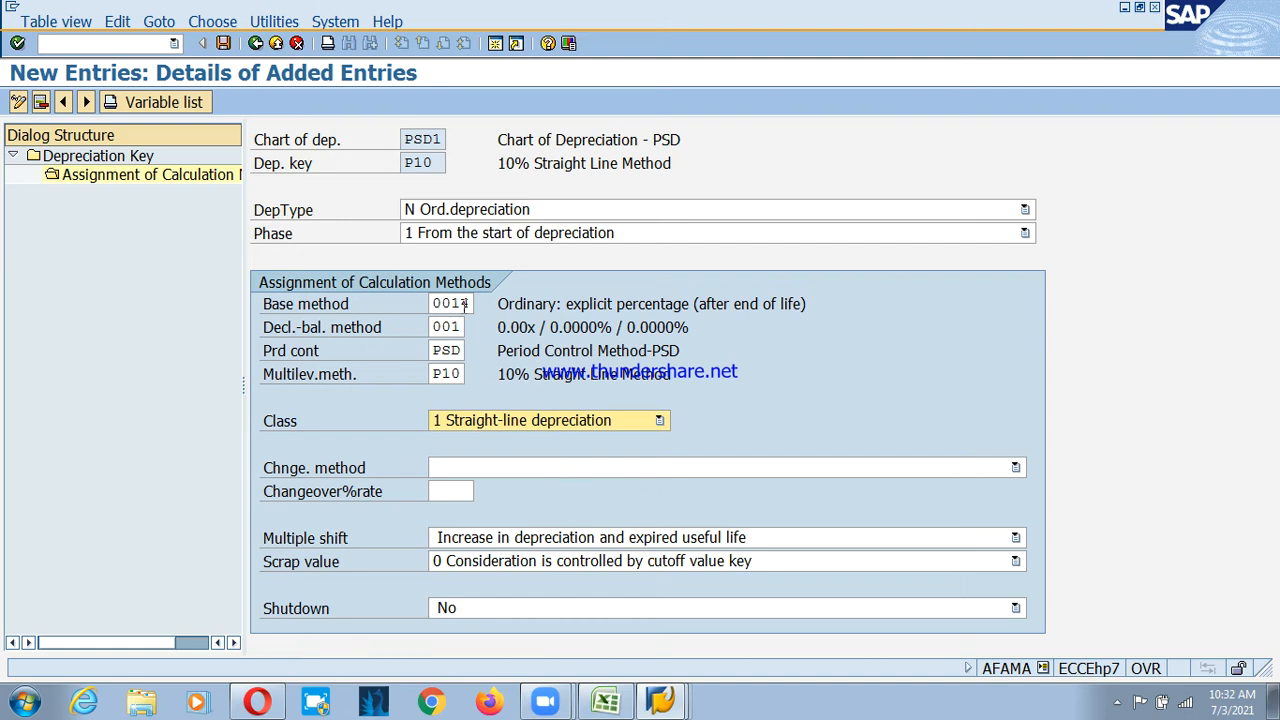
click(224, 45)
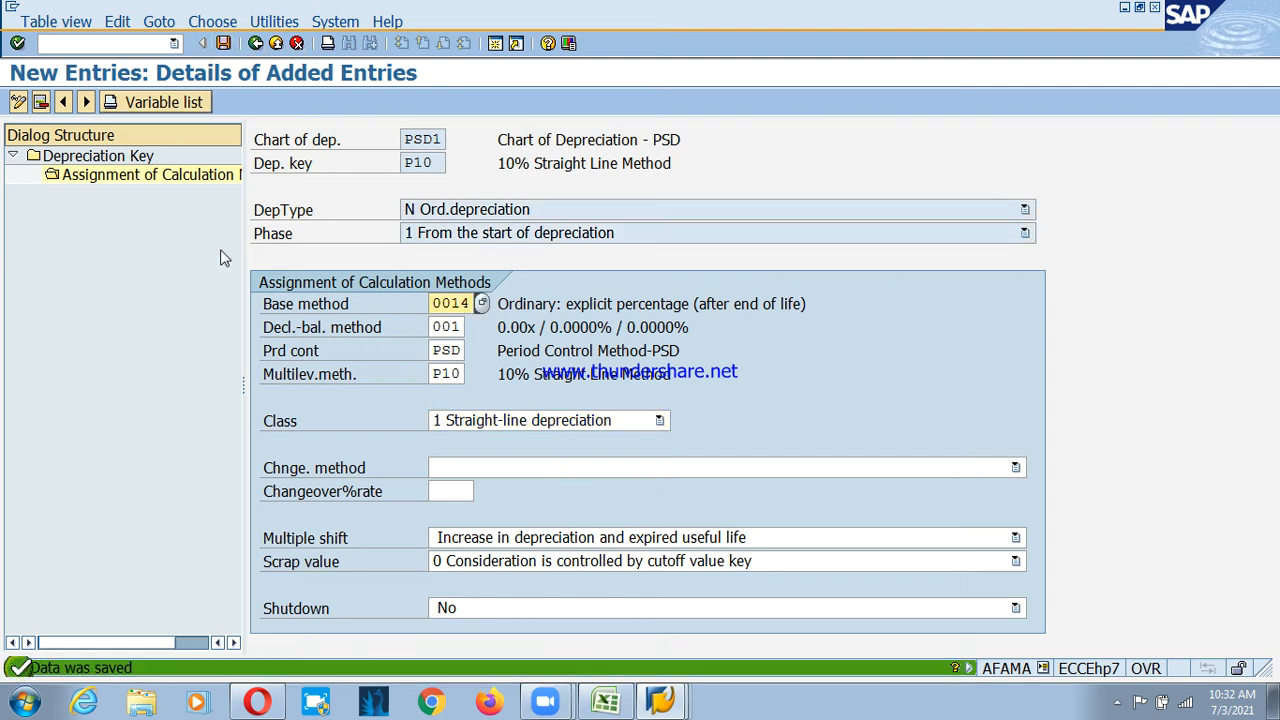
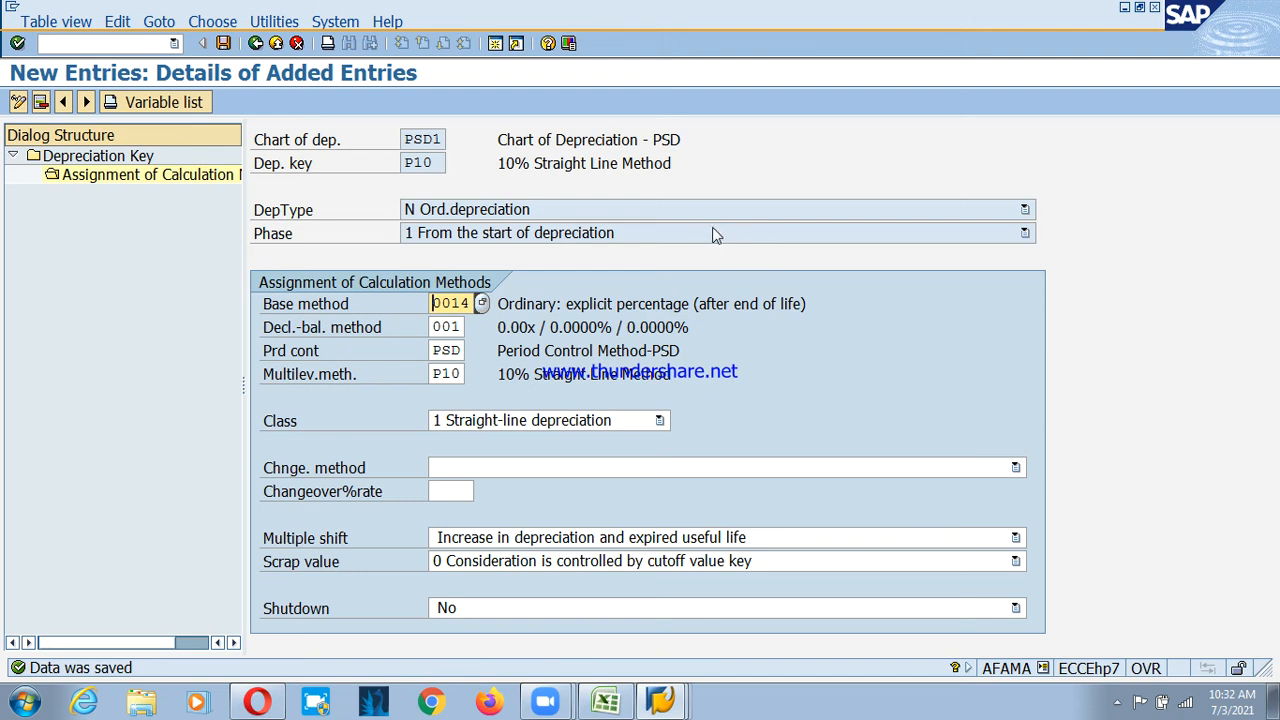
Return to the calculation methods overview and activate depreciation key P10
click(255, 45)
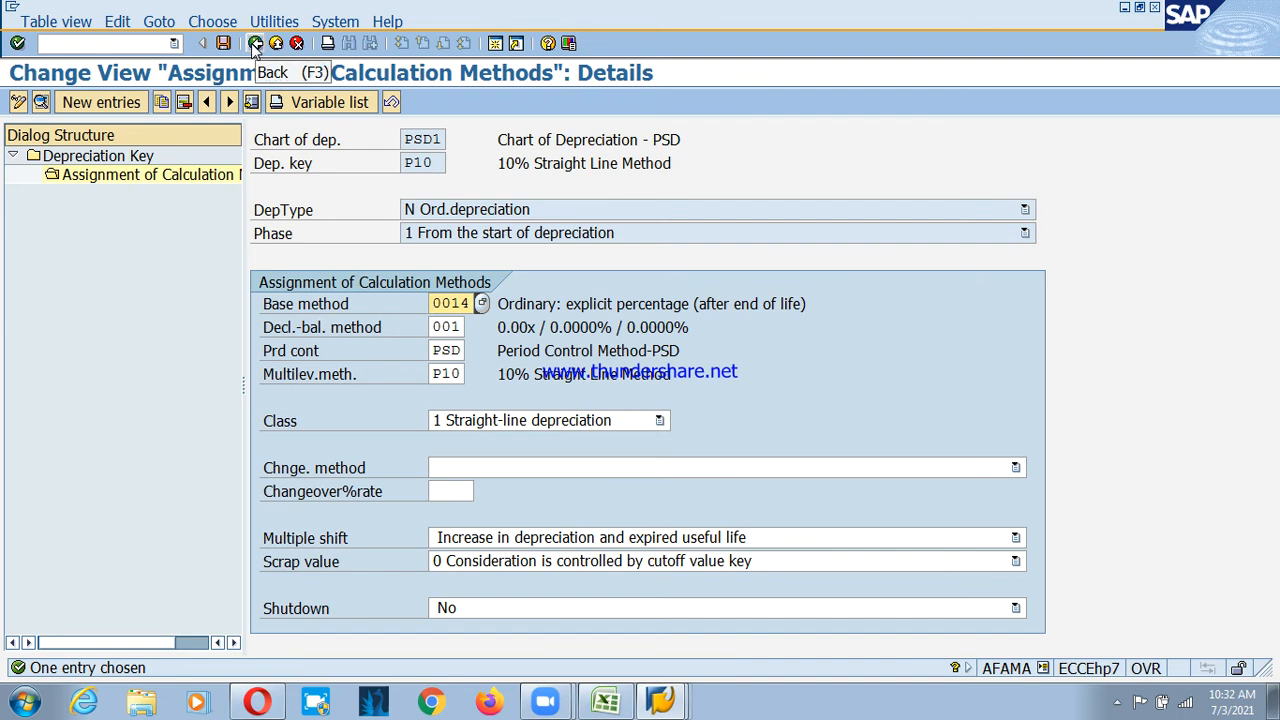
click(255, 45)
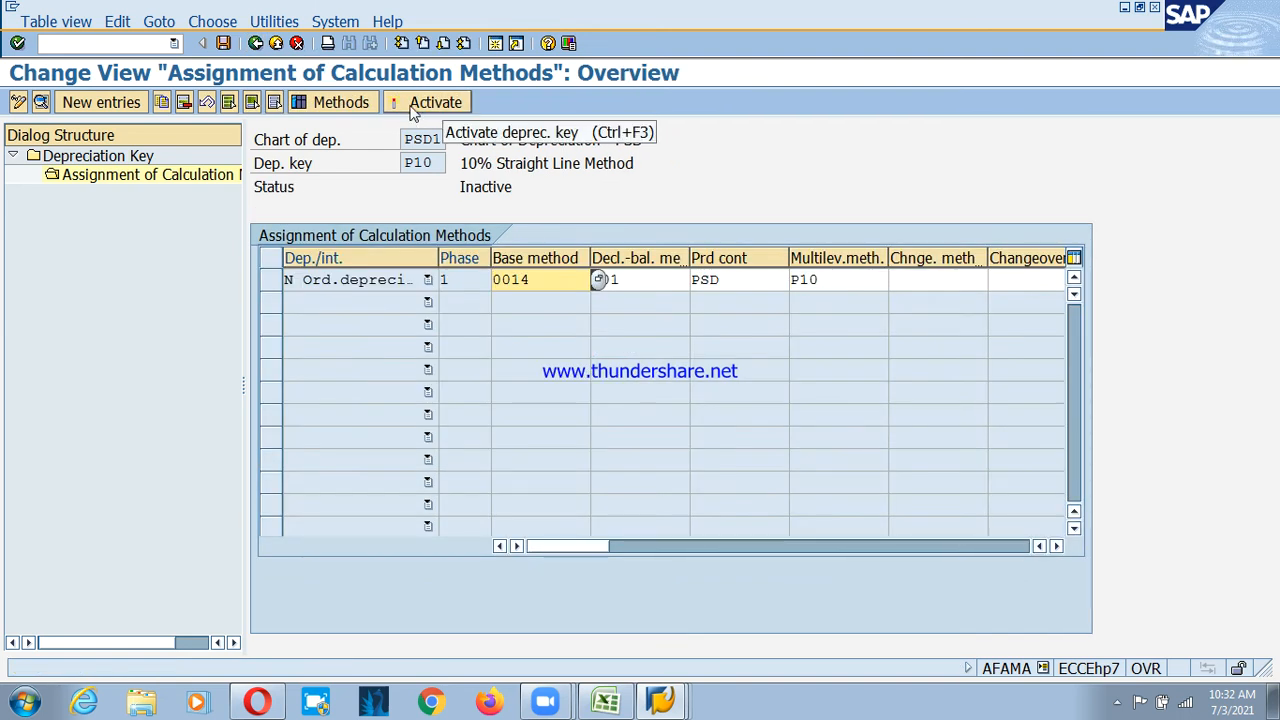
click(428, 102)
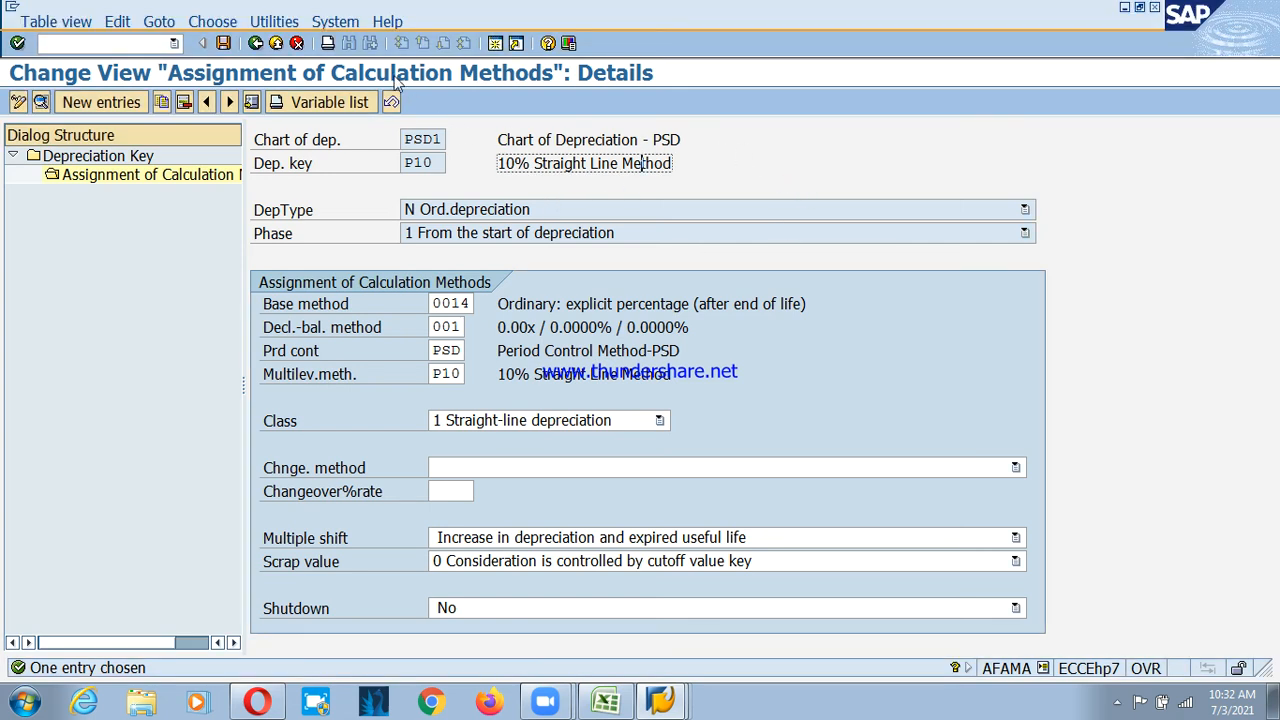
Save the activated P10 key and go back to the depreciation key overview
click(224, 43)
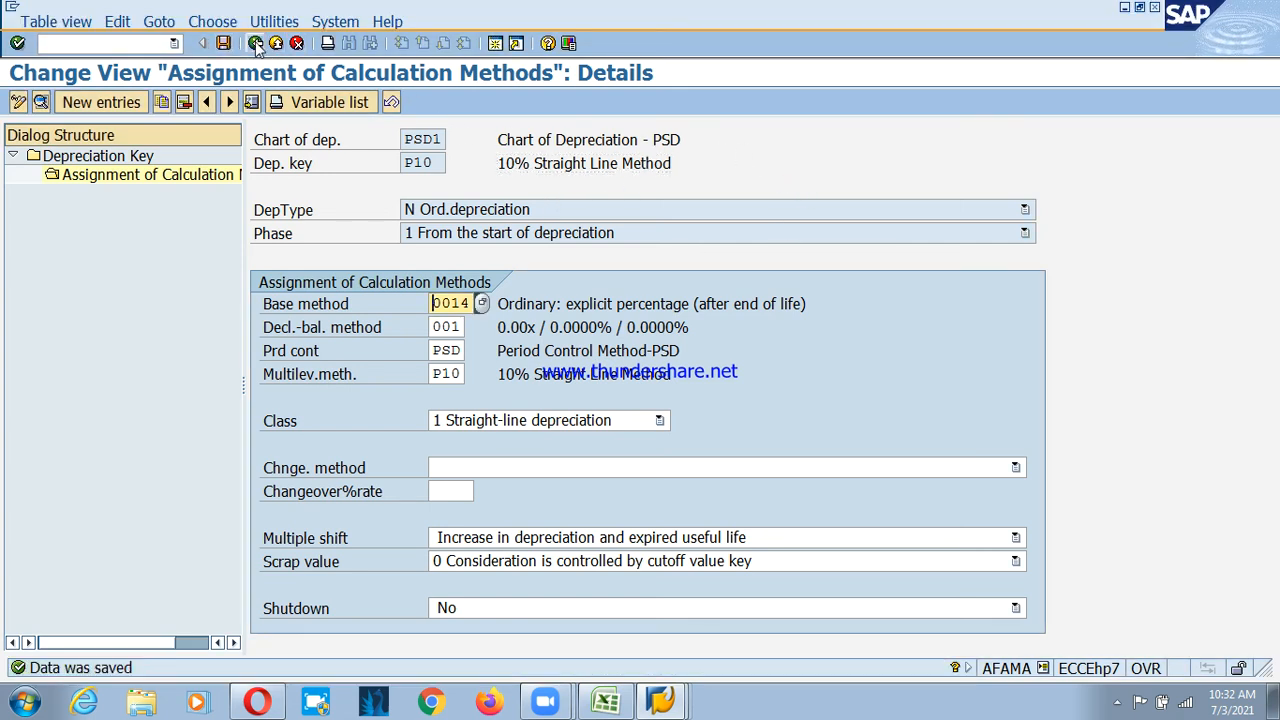
click(255, 43)
click(255, 43)
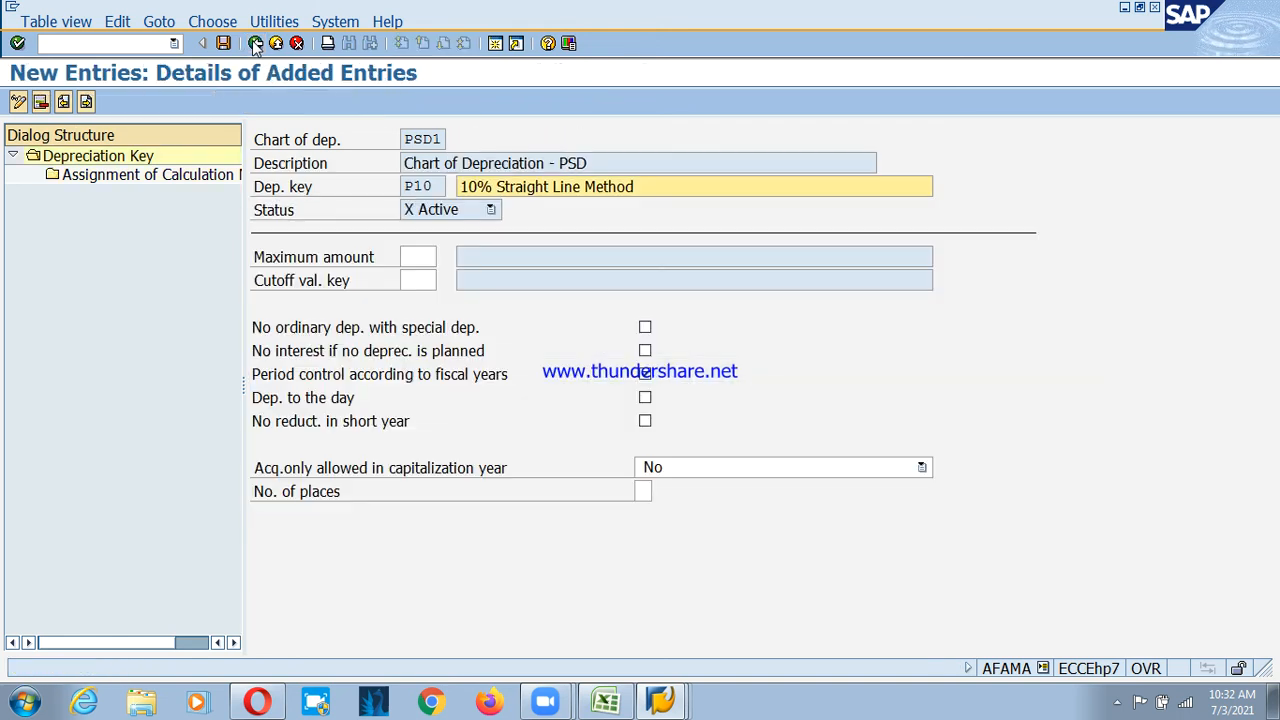
click(255, 43)
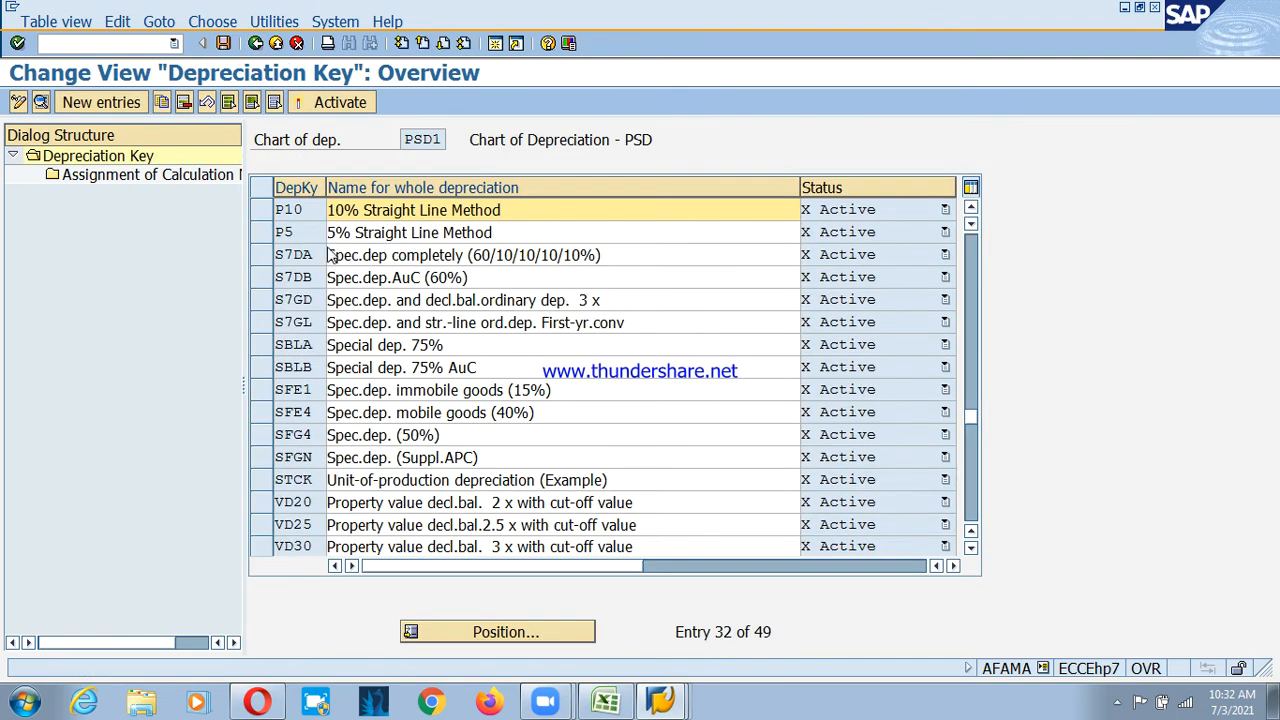
Create a new depreciation key P15 with the description "15% Written down value method"
click(92, 106)
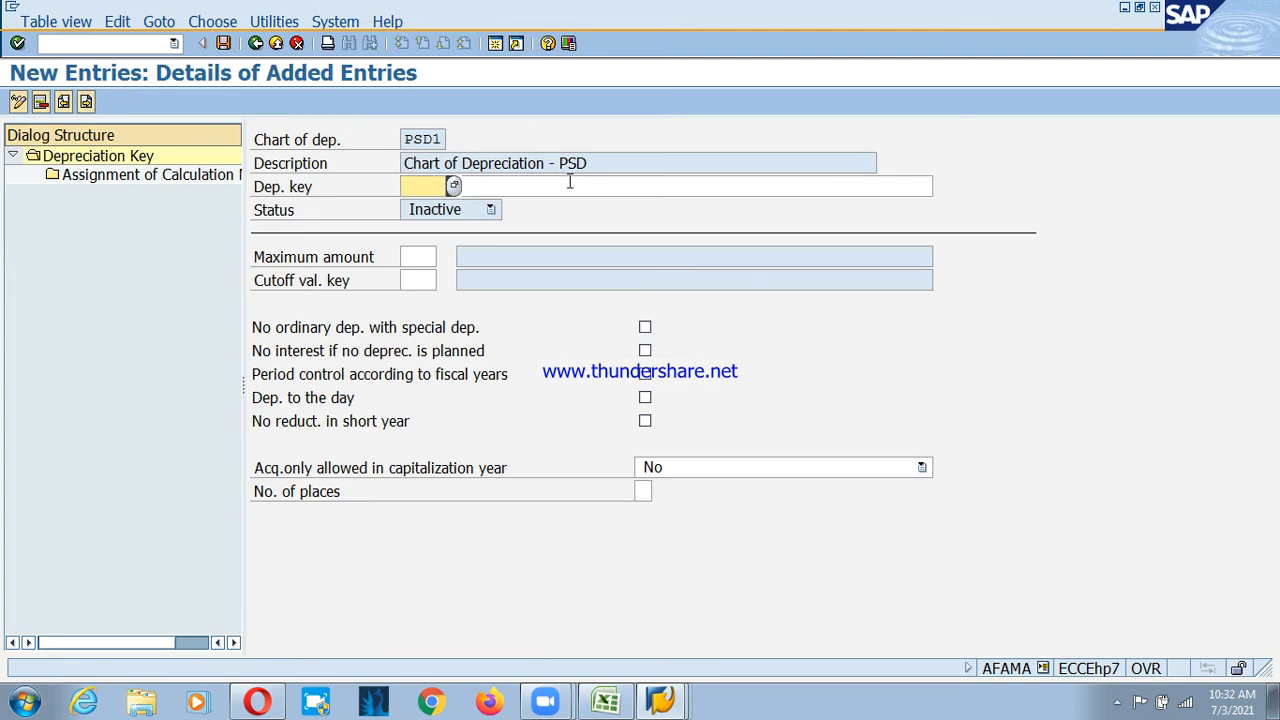
text(P15)
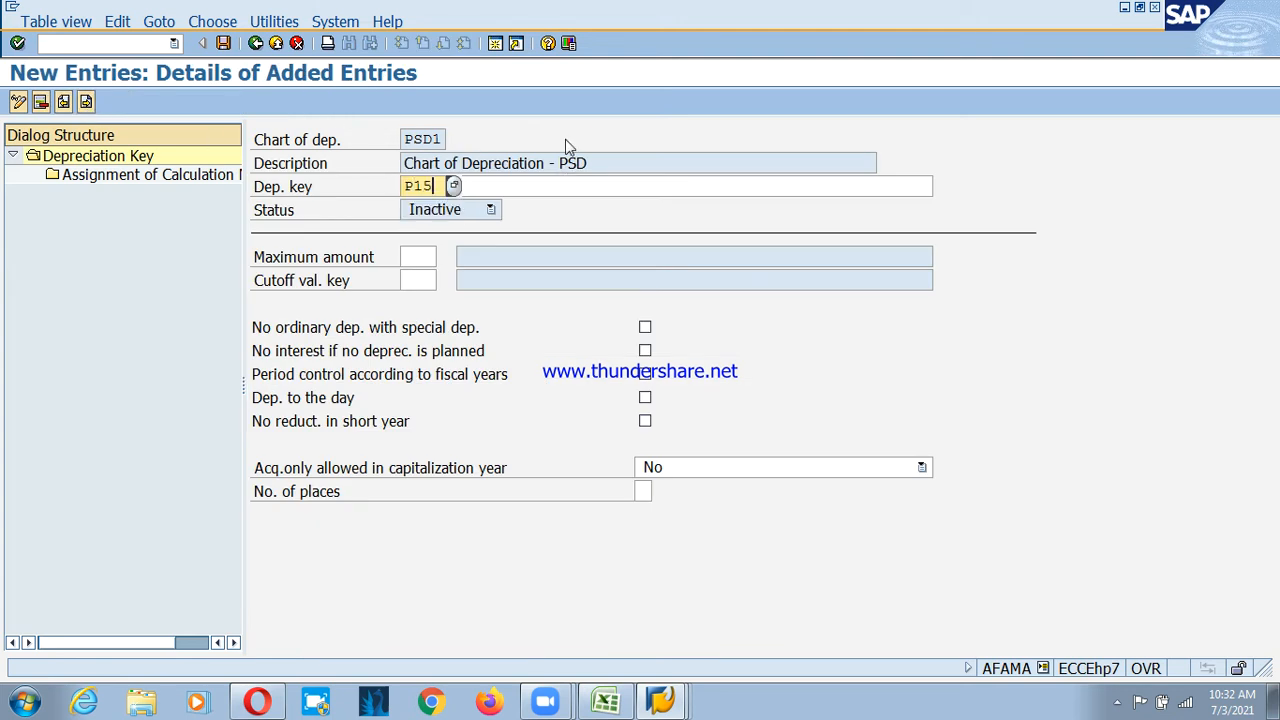
key(Tab)
text(15)
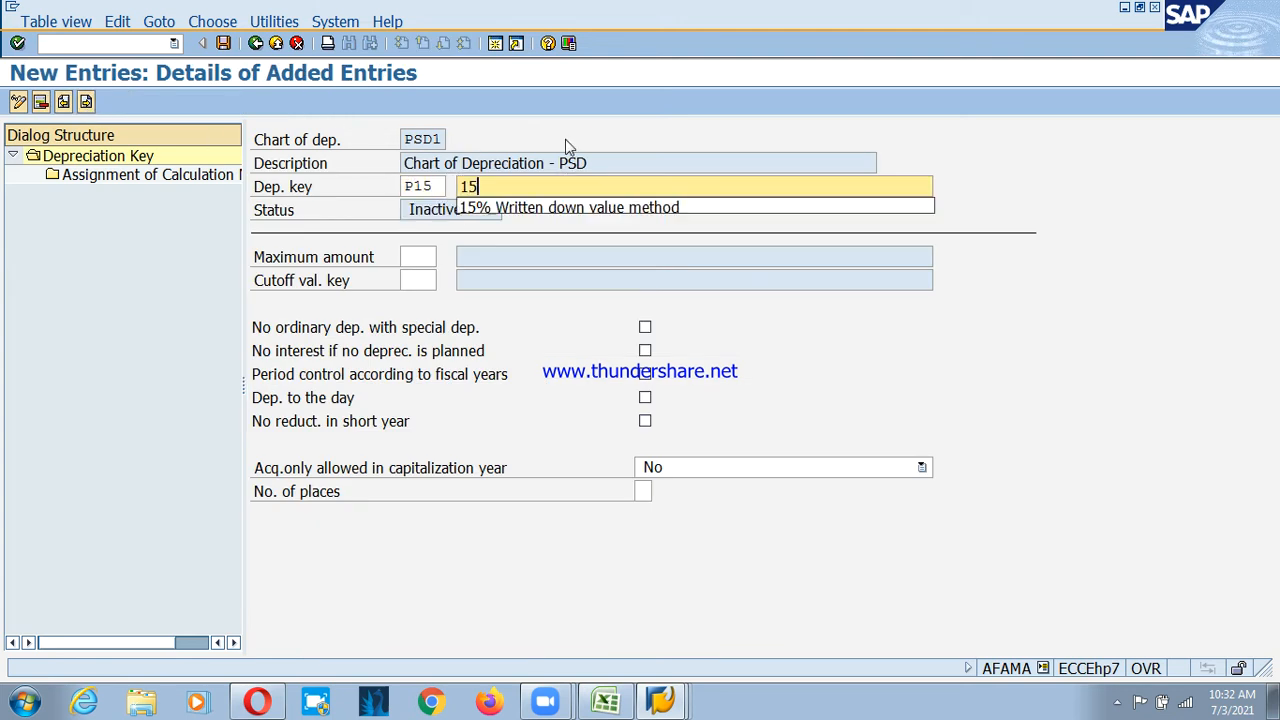
key(Down)
key(Return)
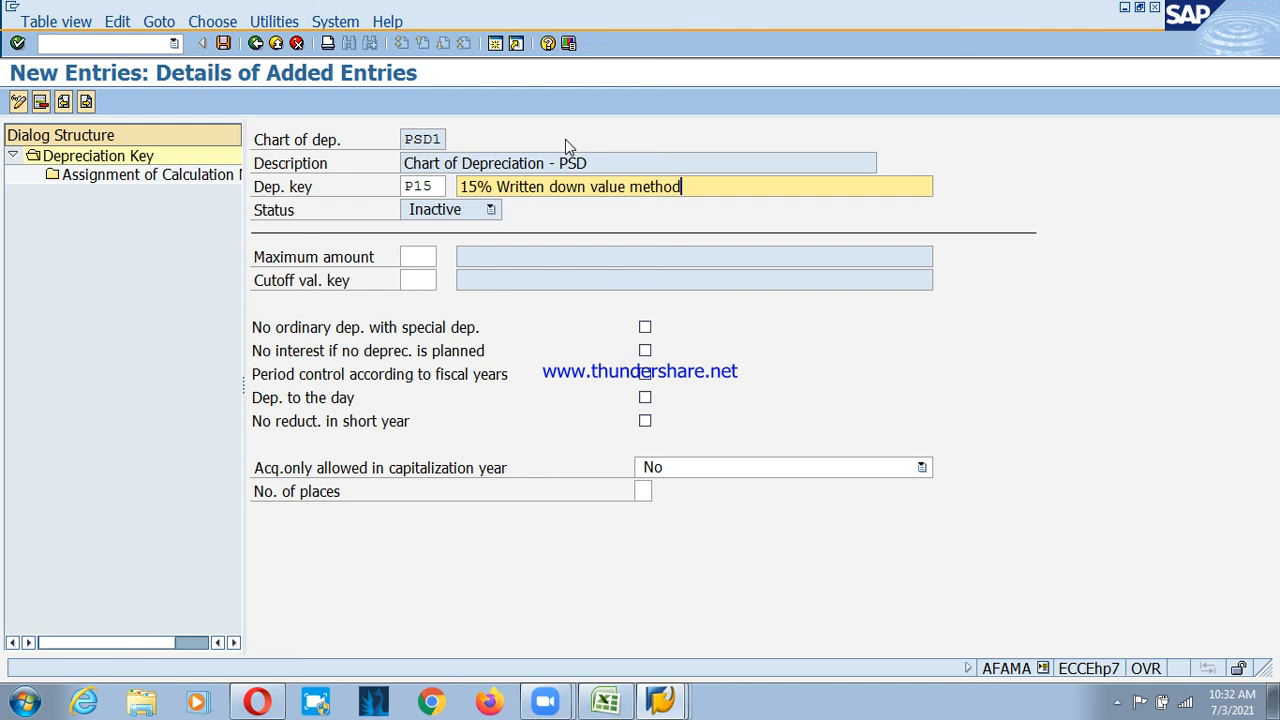
Enable period control according to fiscal years for key P15, save it and dismiss the message log
click(337, 378)
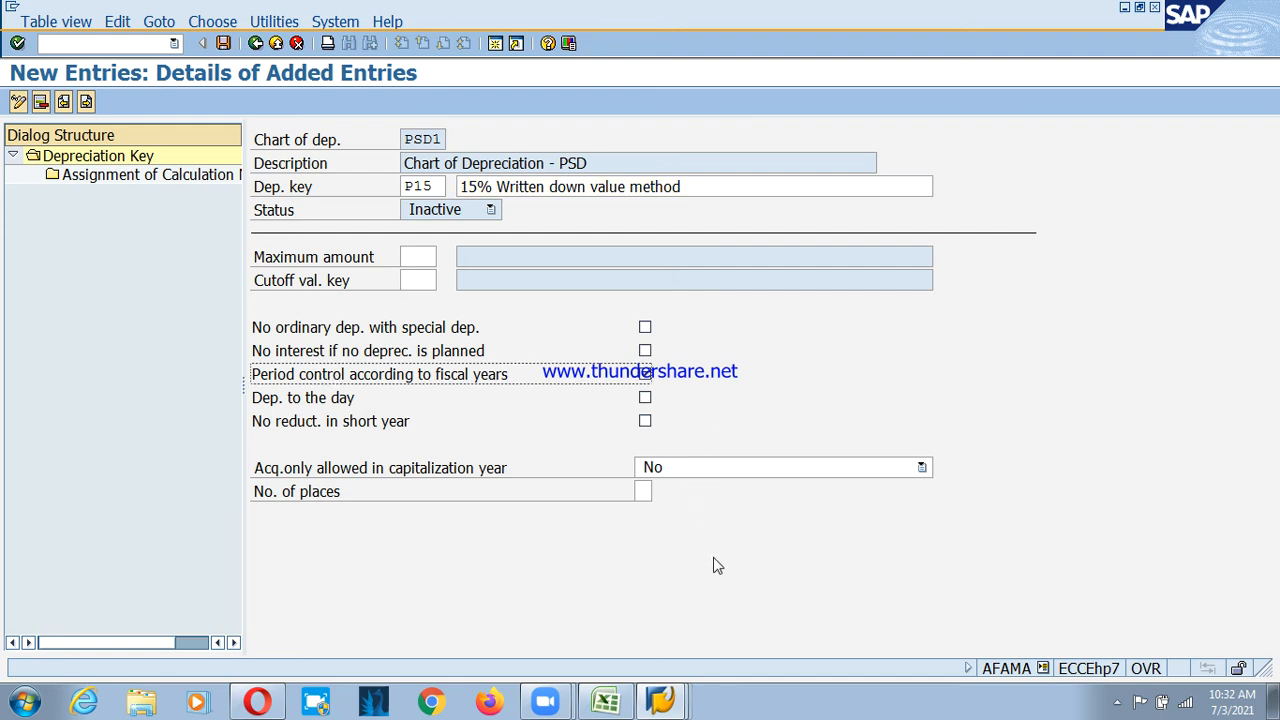
click(223, 43)
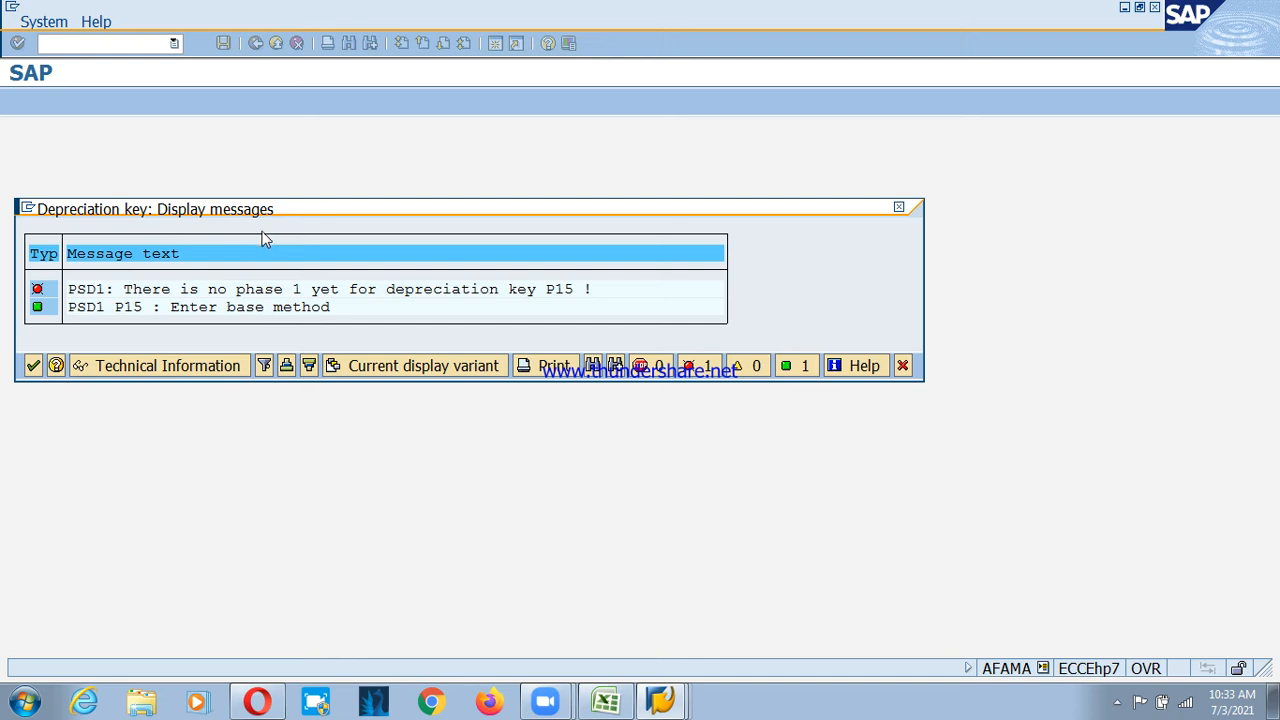
click(33, 366)
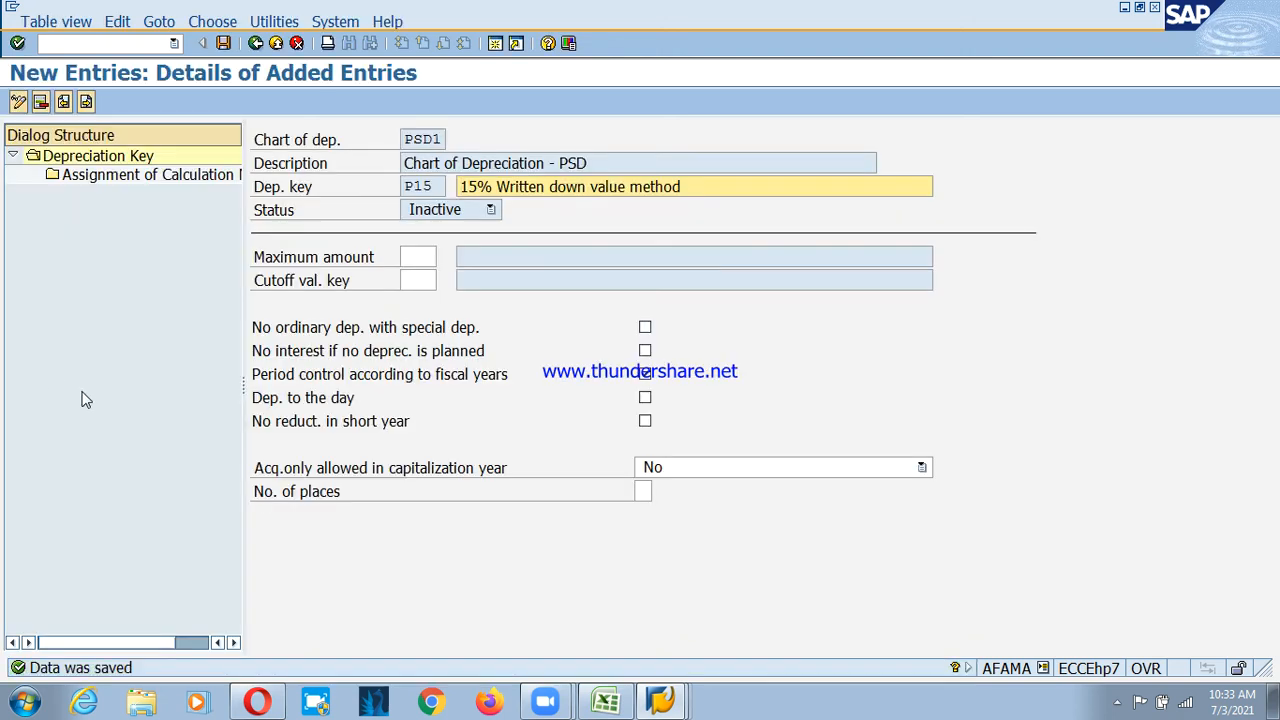
Add a calculation method assignment for P15 with type "N Ord.depreciation" and phase "1 From the start of depreciation"
double_click(116, 176)
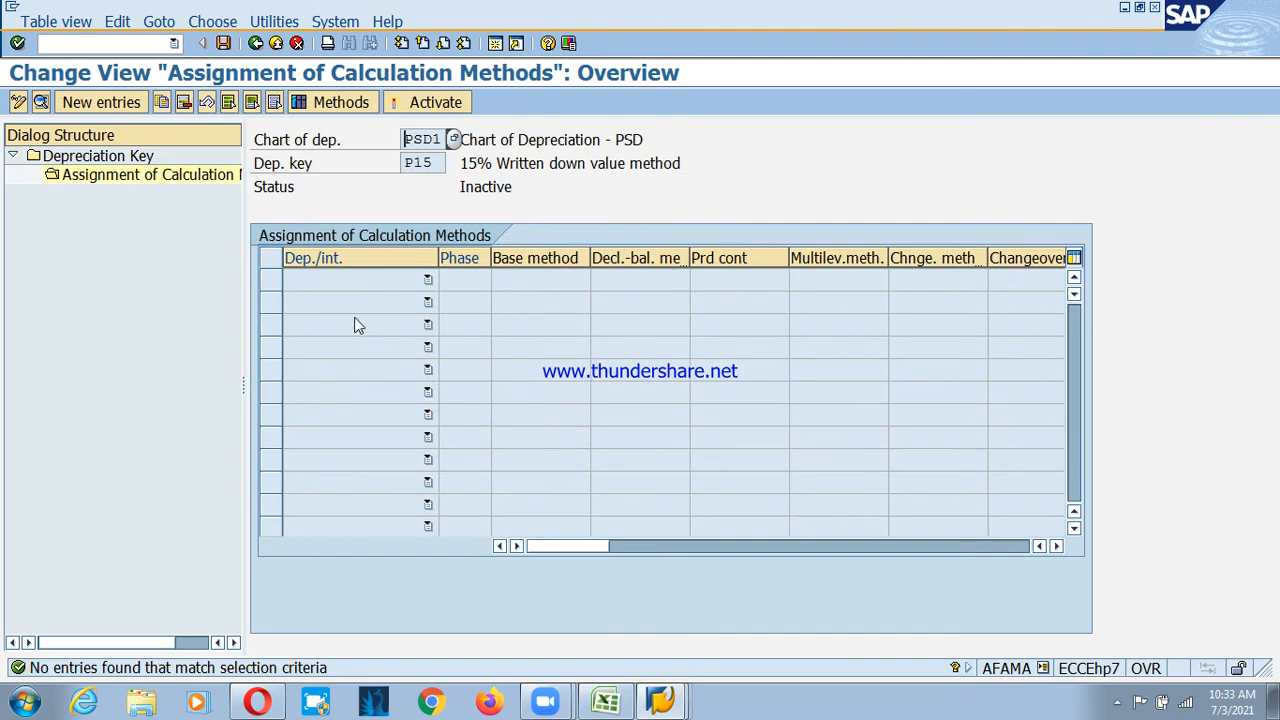
click(112, 104)
click(487, 212)
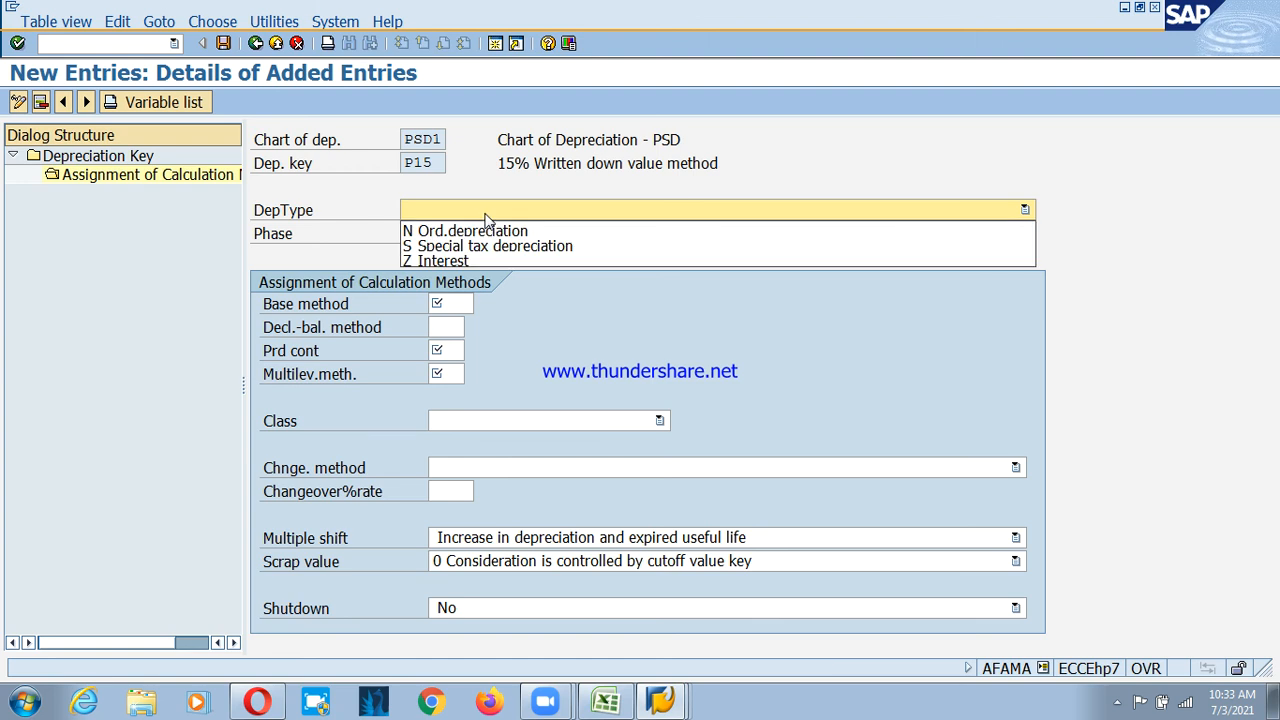
click(484, 231)
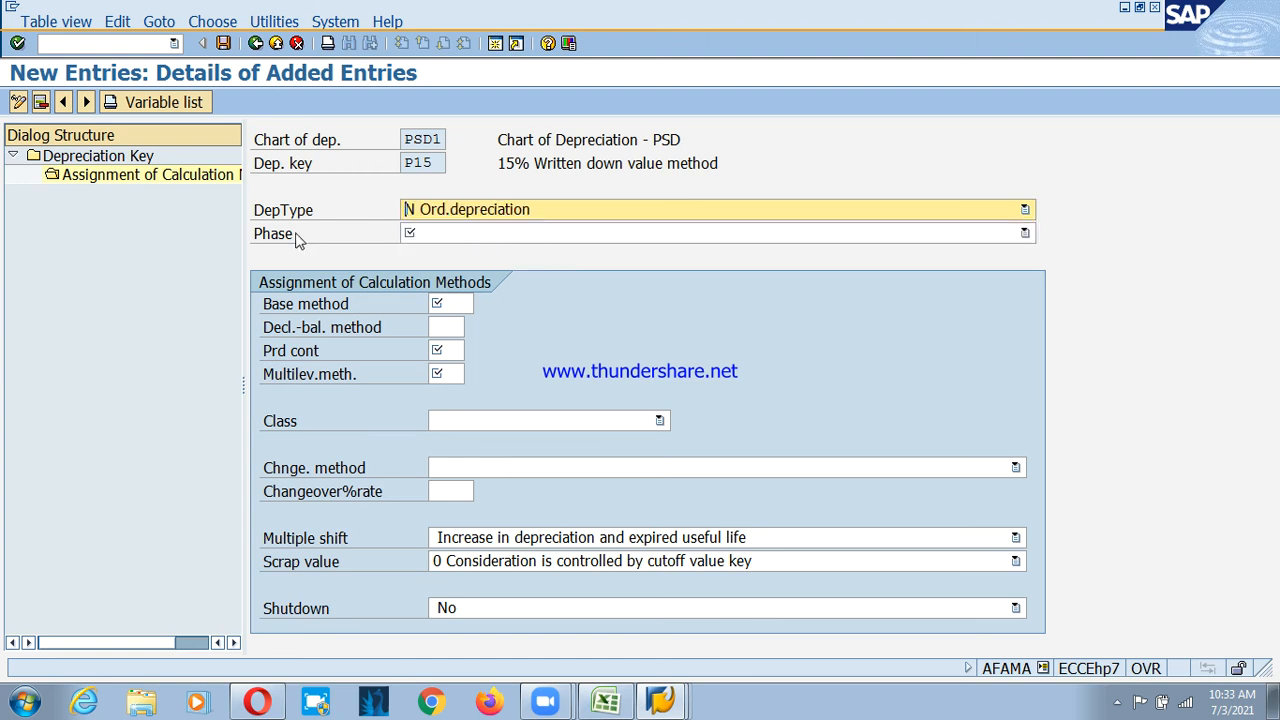
click(450, 233)
click(450, 247)
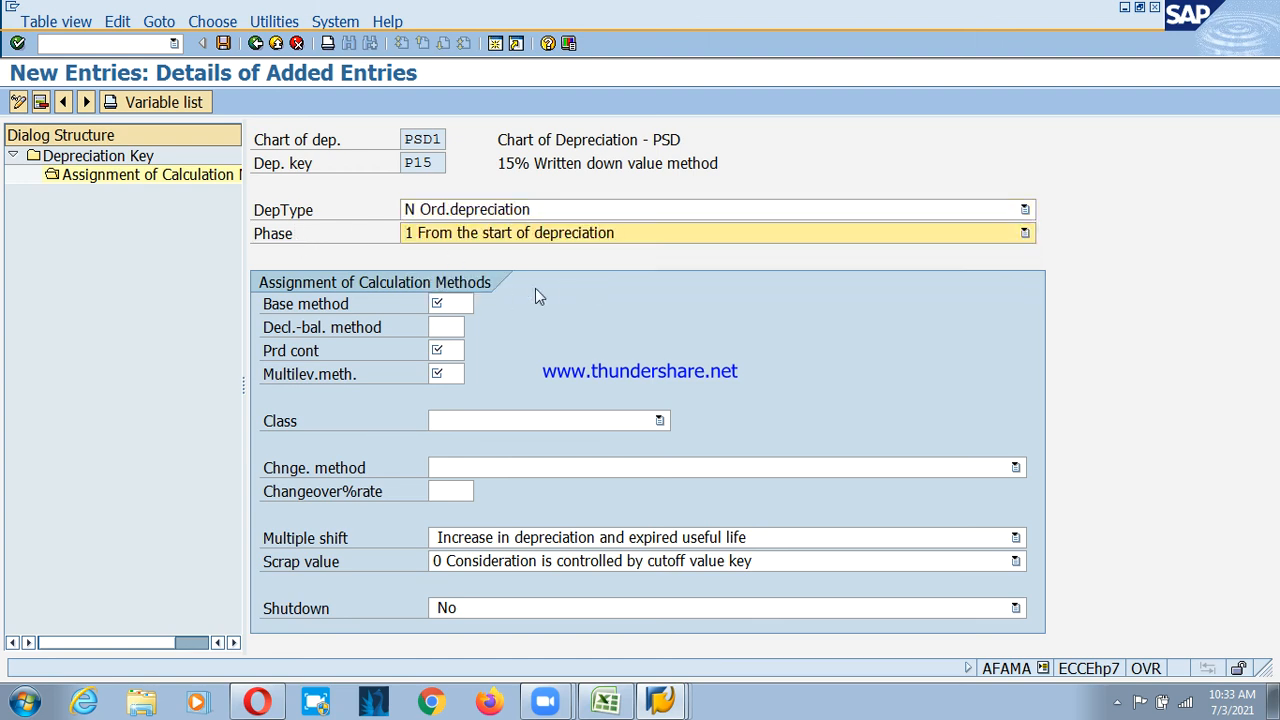
Assign base method 0014, declining-balance method 001, period control PSD and multilevel method P15 to key P15
click(307, 314)
click(470, 306)
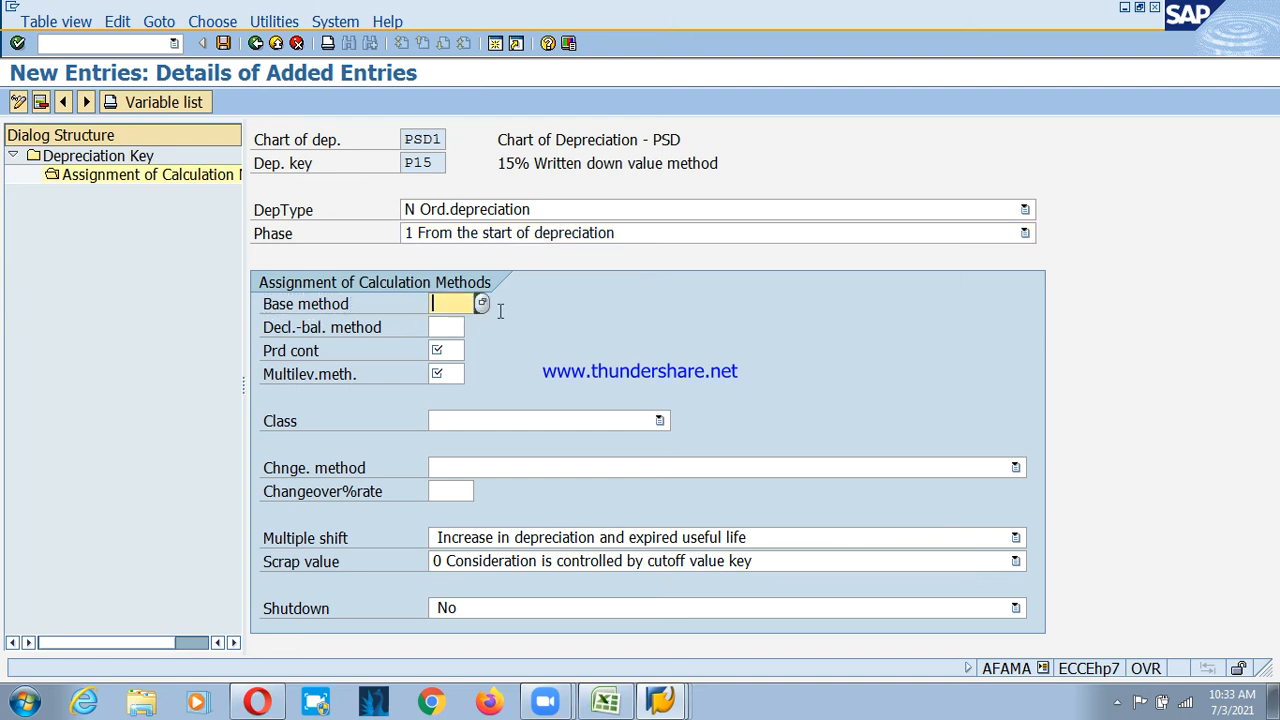
click(460, 320)
click(460, 327)
click(458, 344)
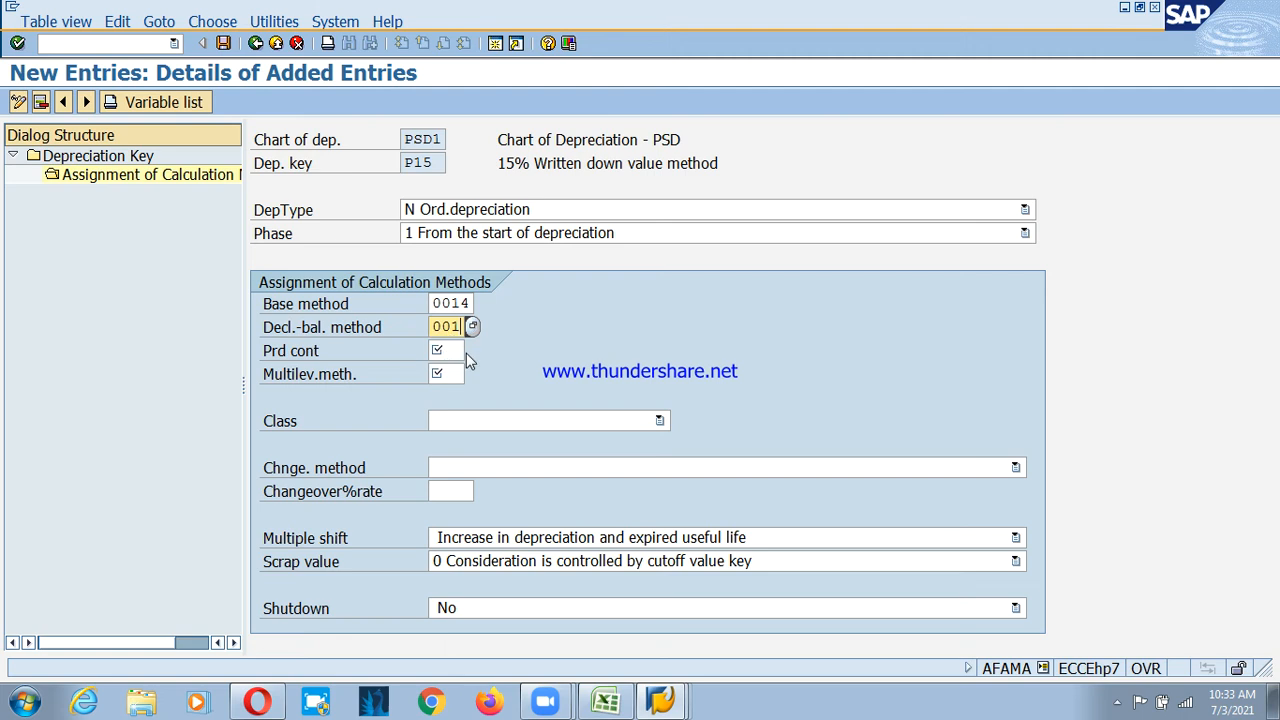
click(447, 366)
click(449, 373)
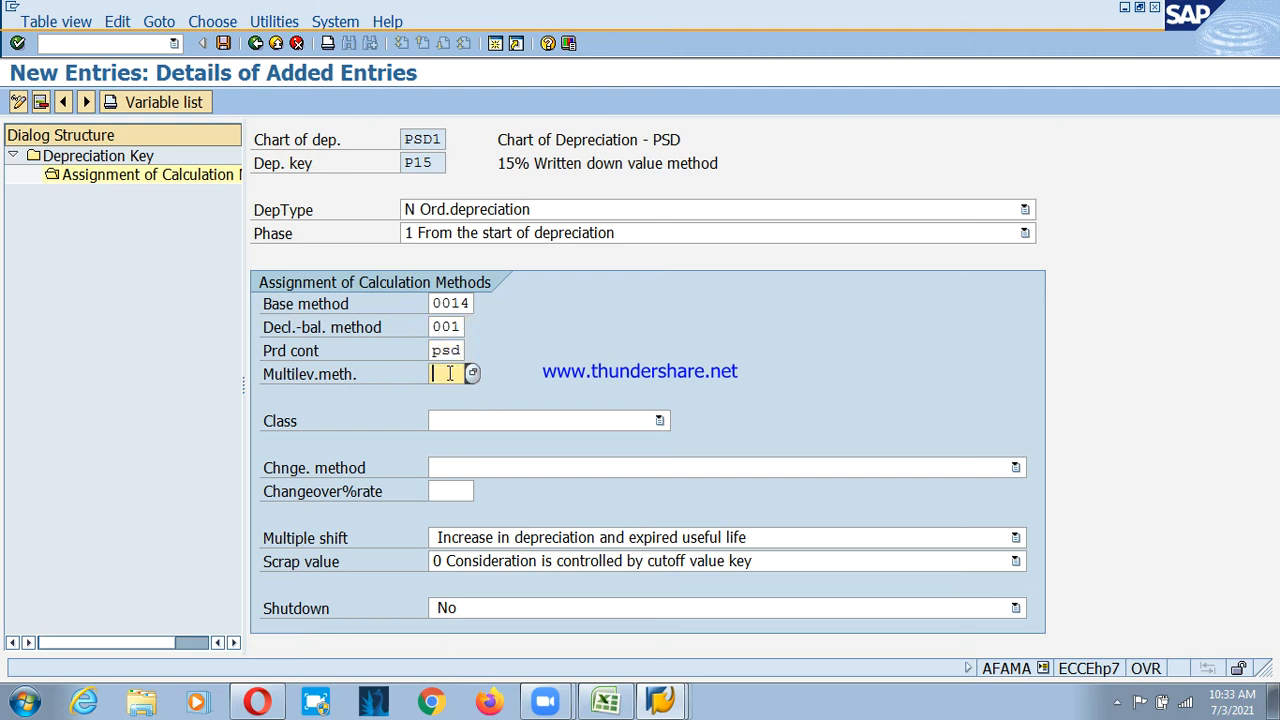
text(P)
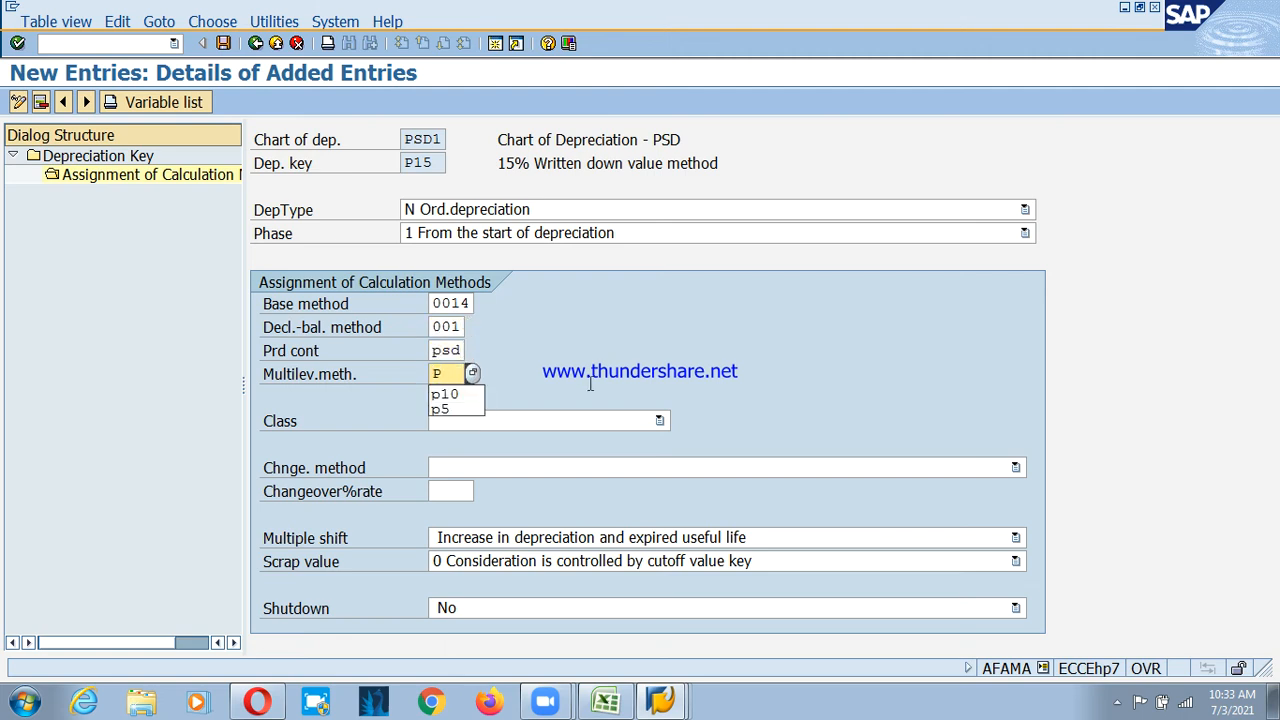
text(15)
key(Return)
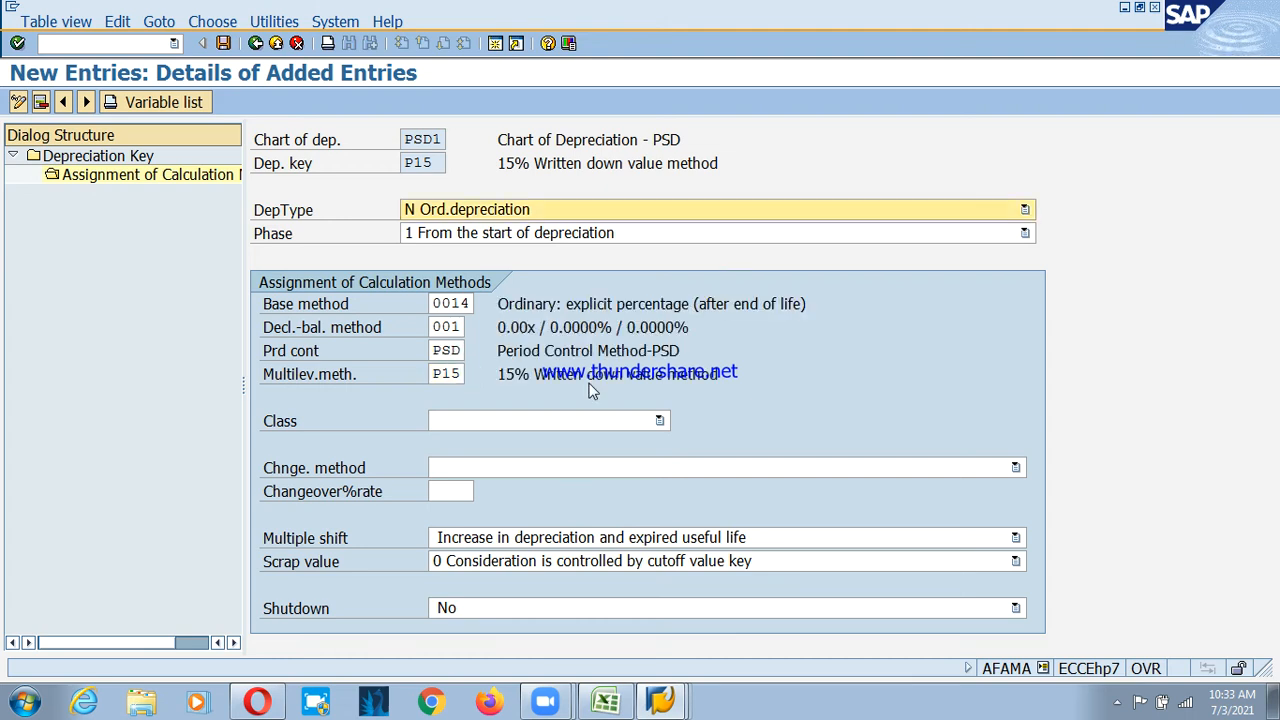
Set the class of the P15 assignment to "2 Declining-balance depreciation" and save it
click(495, 421)
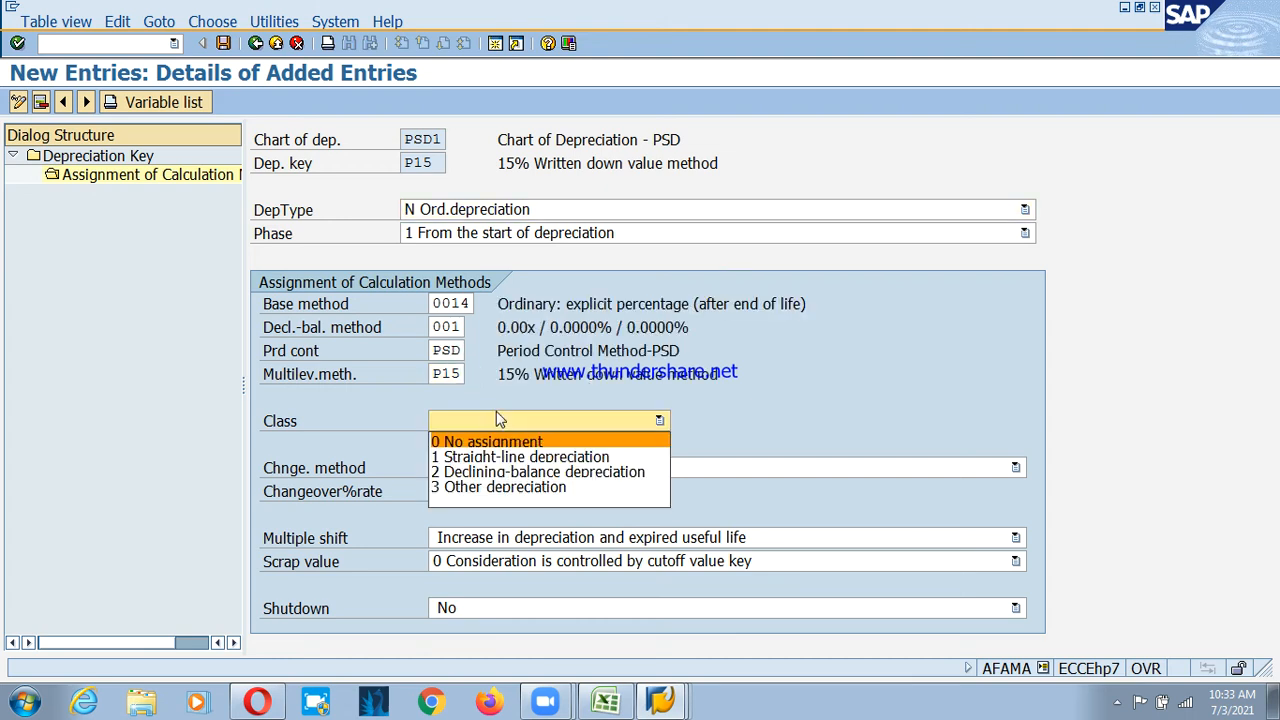
click(515, 472)
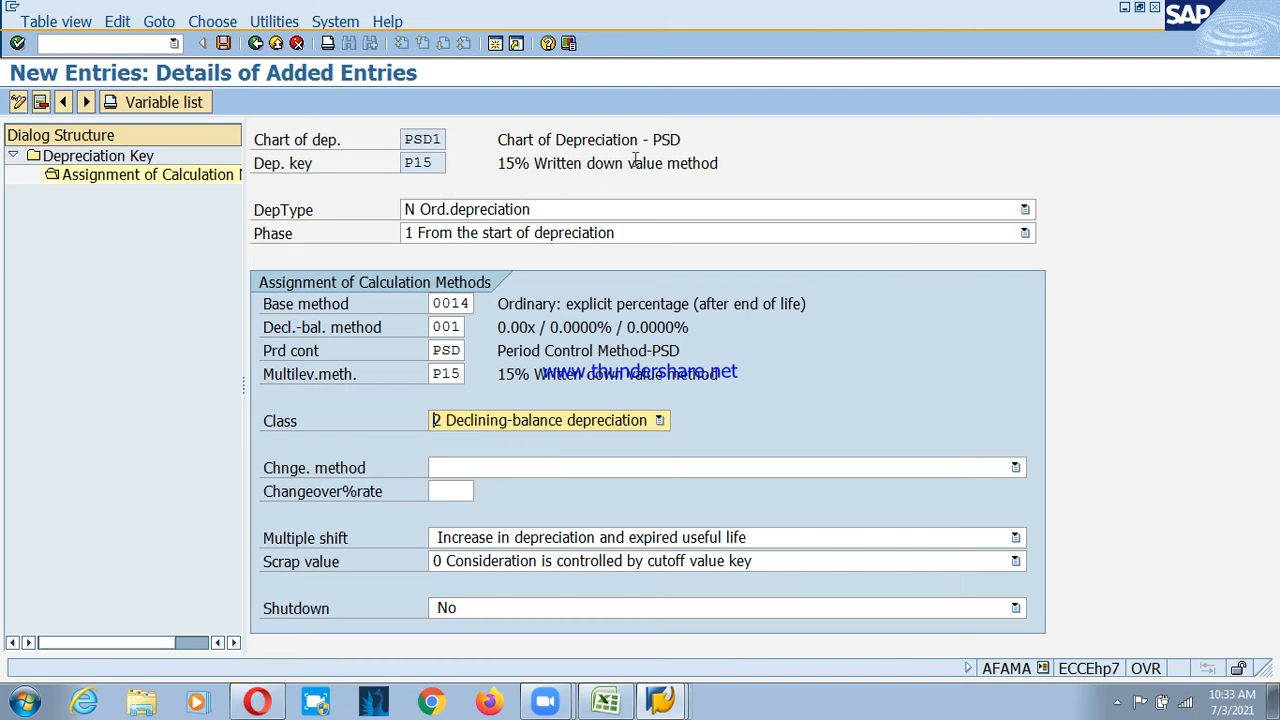
drag(736, 157, 497, 165)
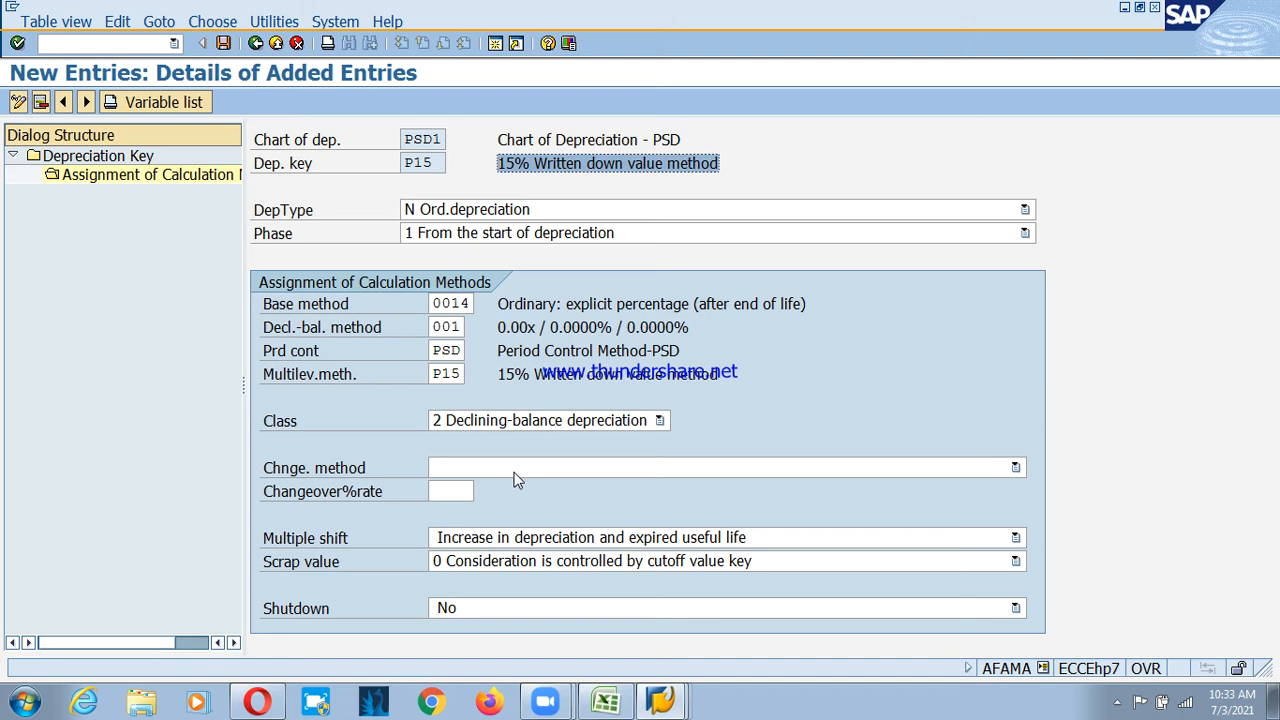
click(224, 43)
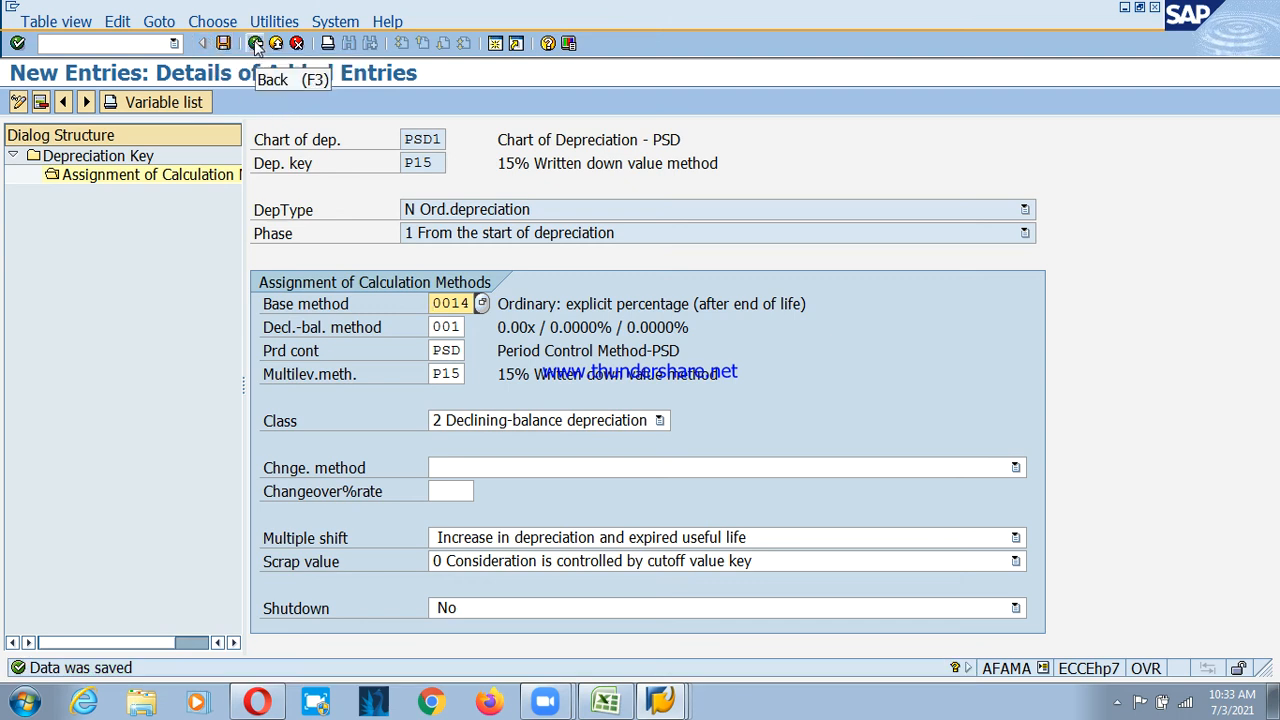
Activate depreciation key P15 and return to the depreciation key overview
click(256, 43)
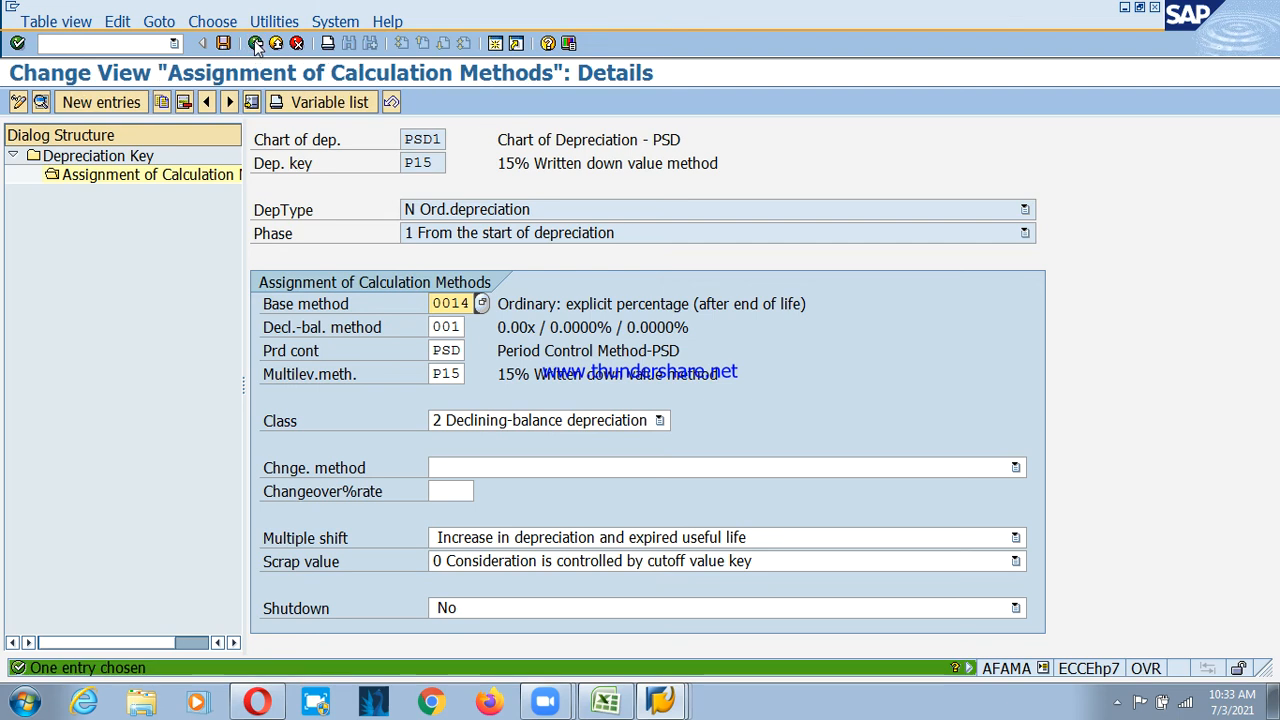
click(256, 43)
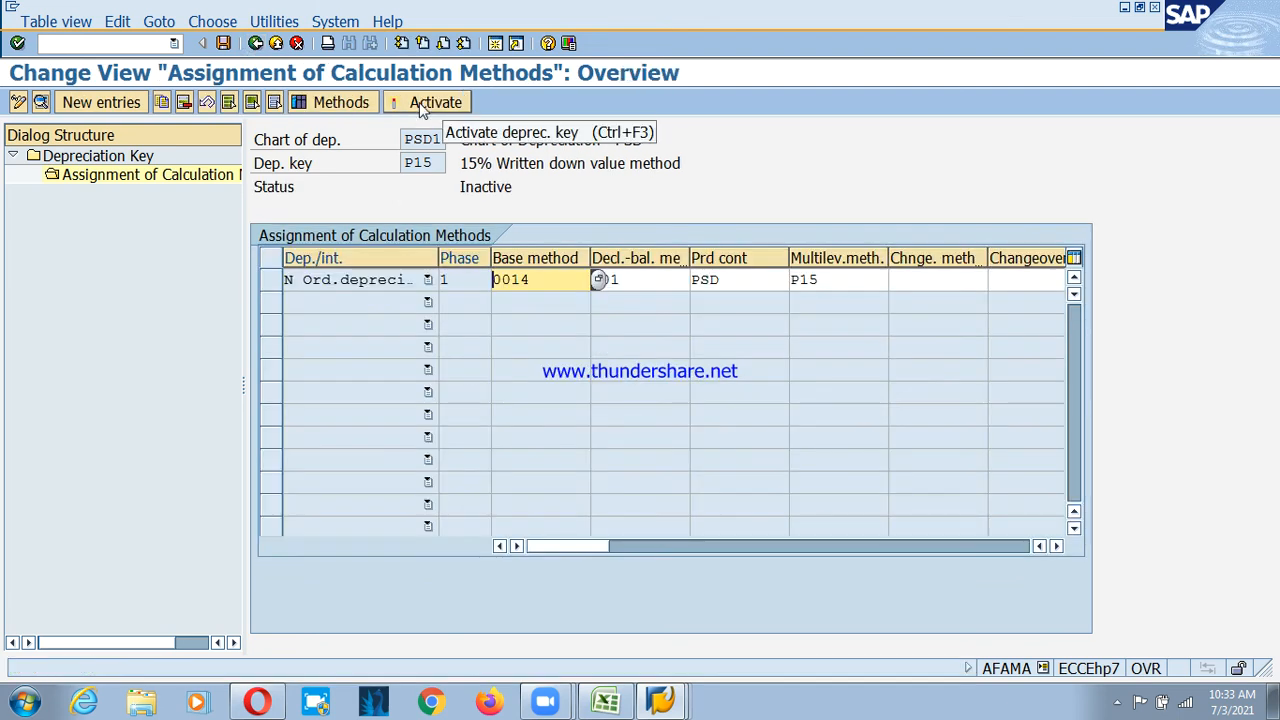
key(F2)
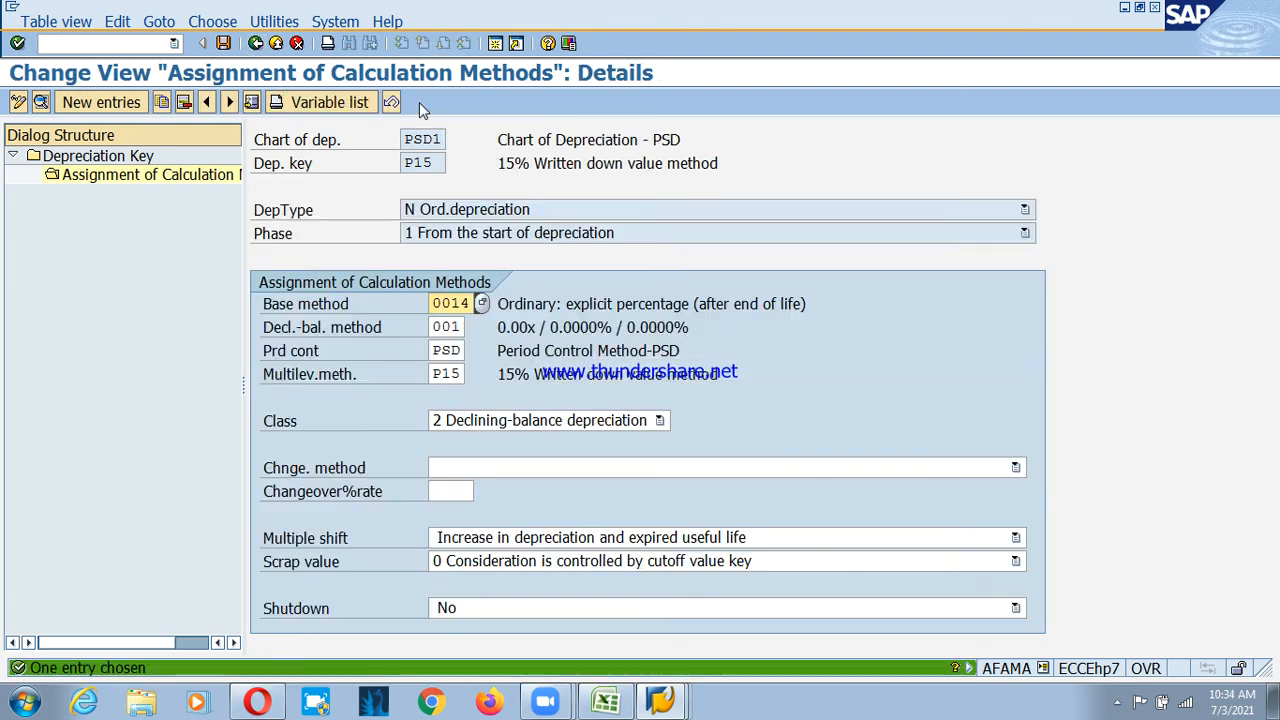
click(256, 44)
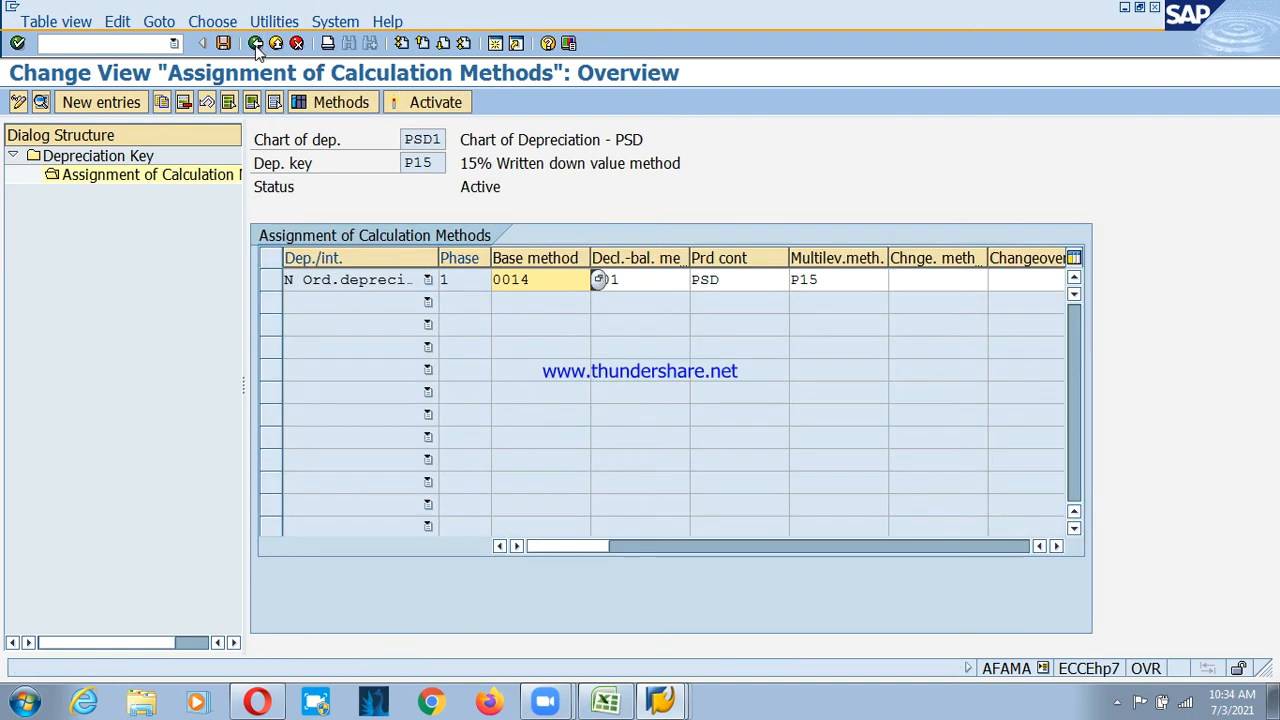
click(256, 44)
click(256, 44)
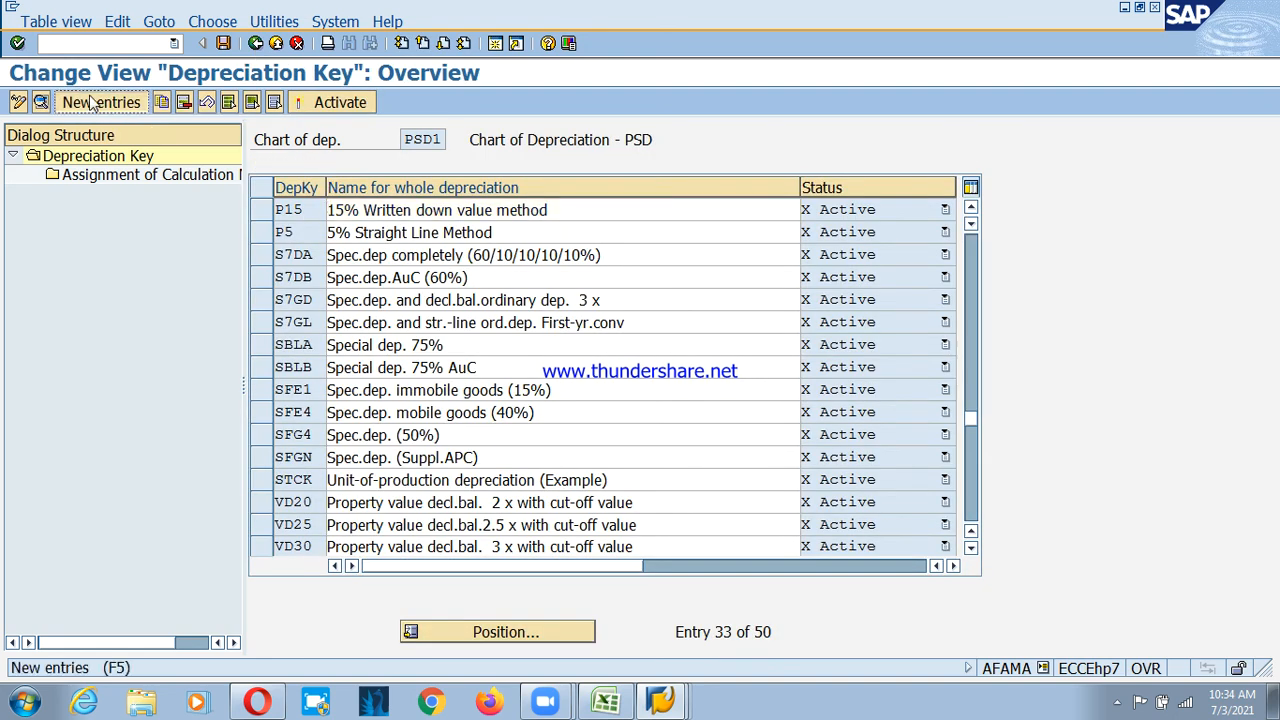
Create a new depreciation key P20 with the description "20% Written down value method"
click(99, 102)
text(P20)
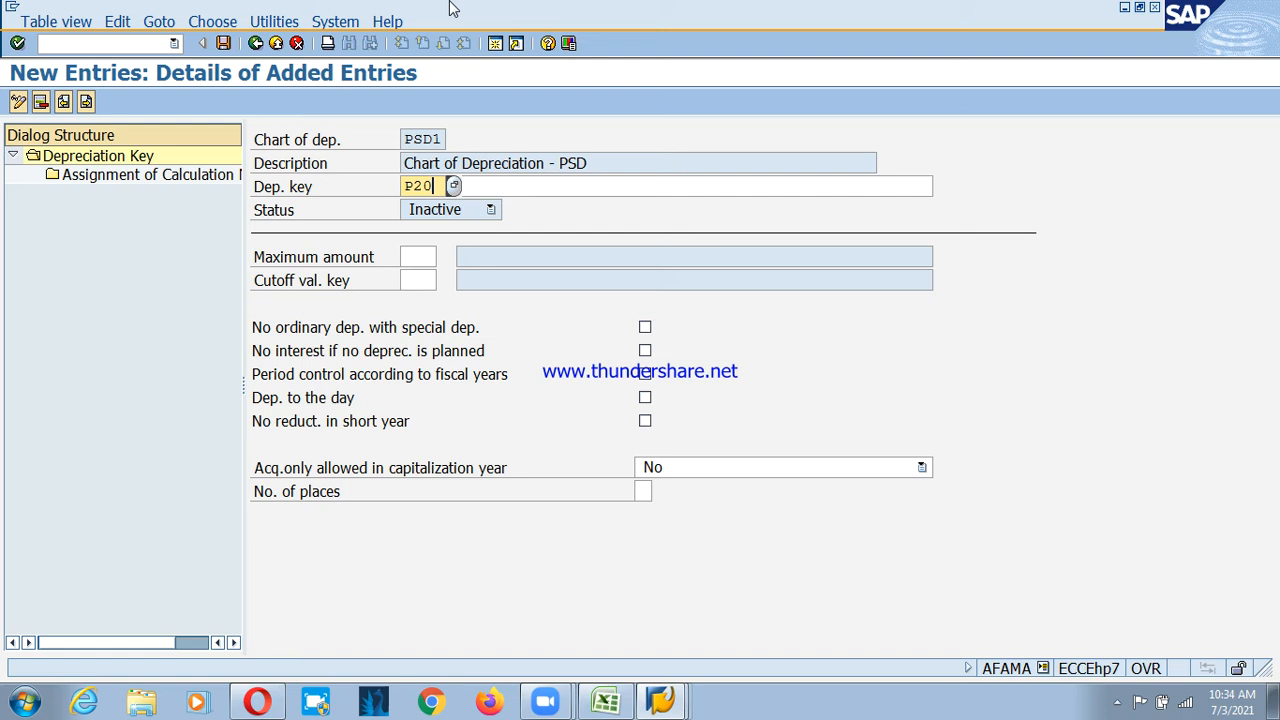
key(Tab)
text(20)
key(Down)
key(Return)
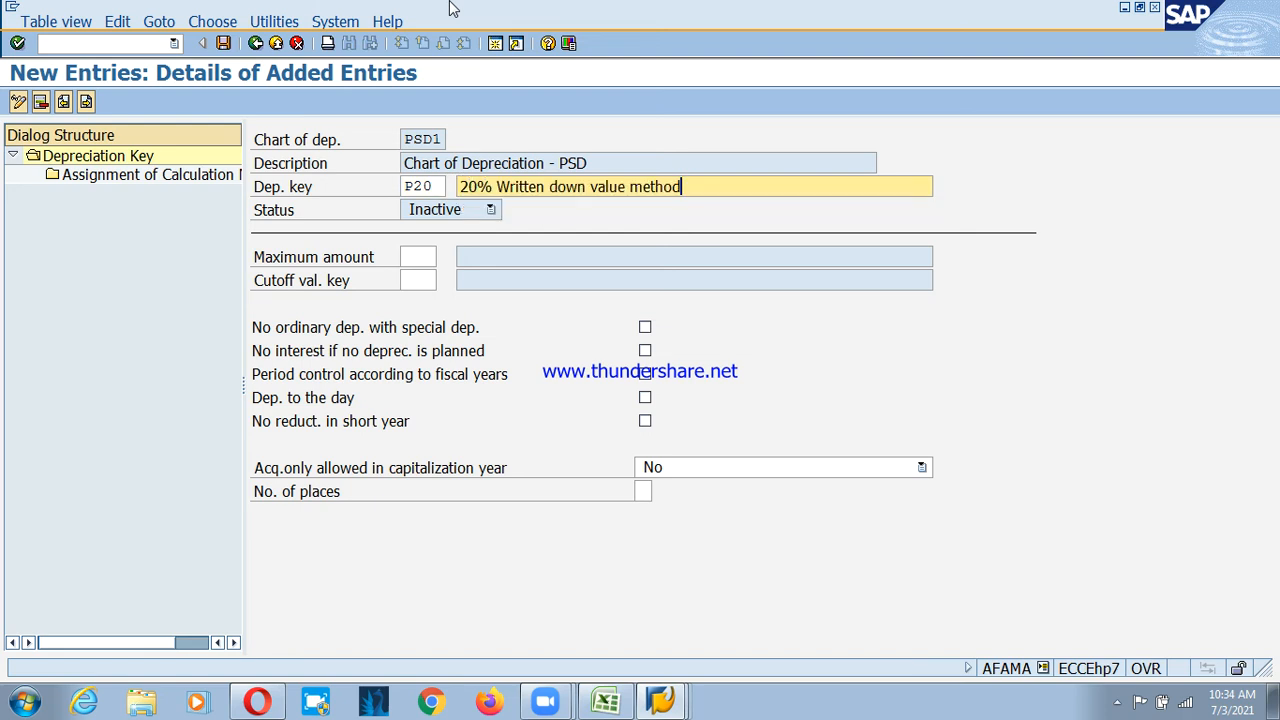
Enable period control according to fiscal years for key P20, save it and dismiss the message log
click(374, 377)
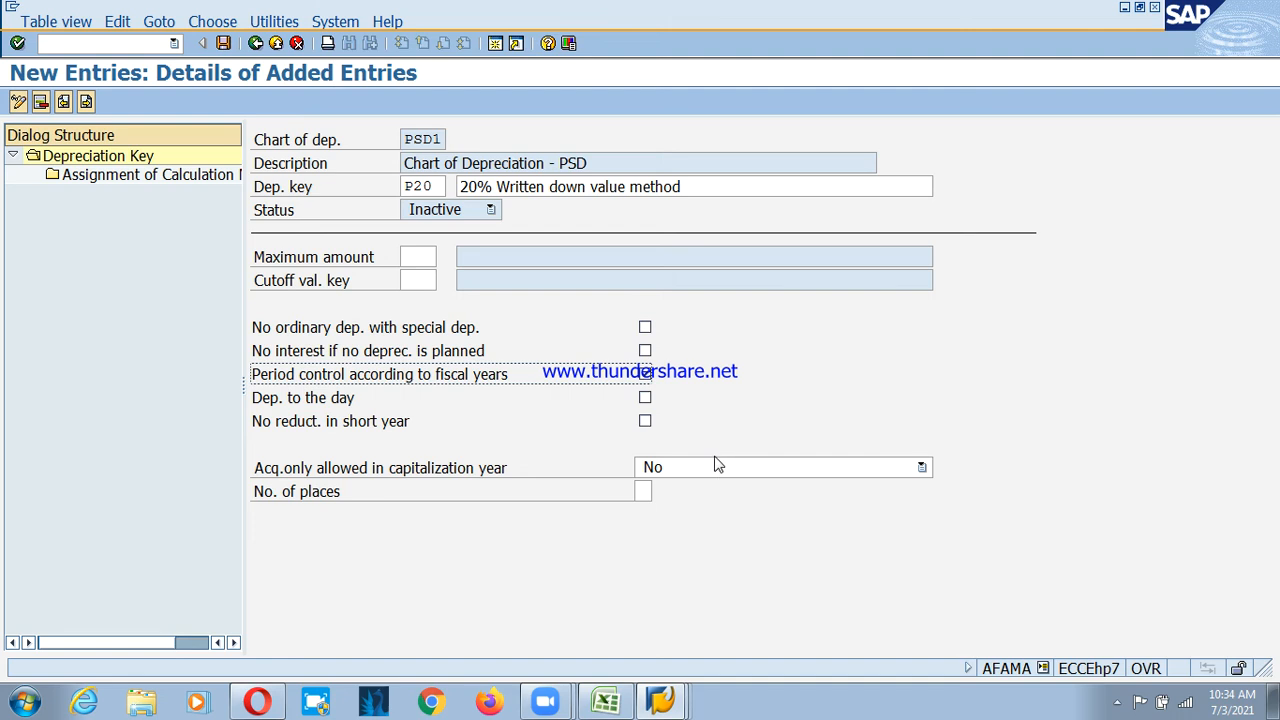
click(223, 43)
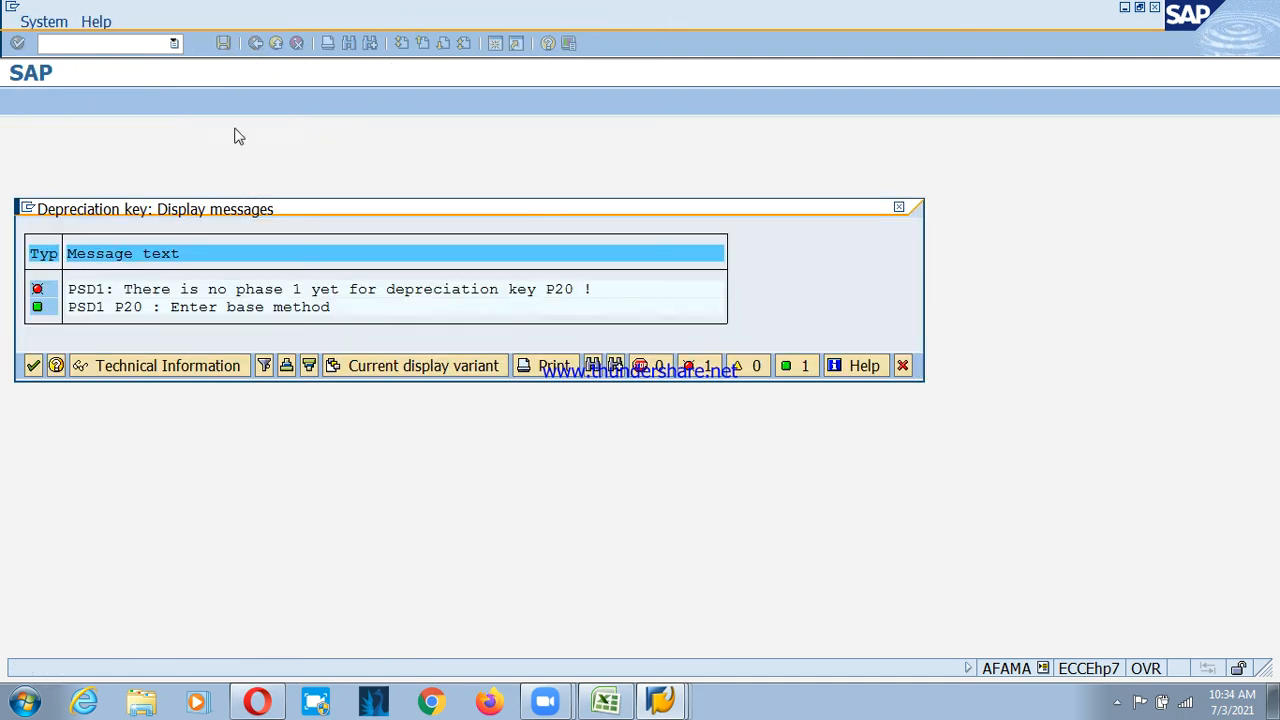
click(33, 365)
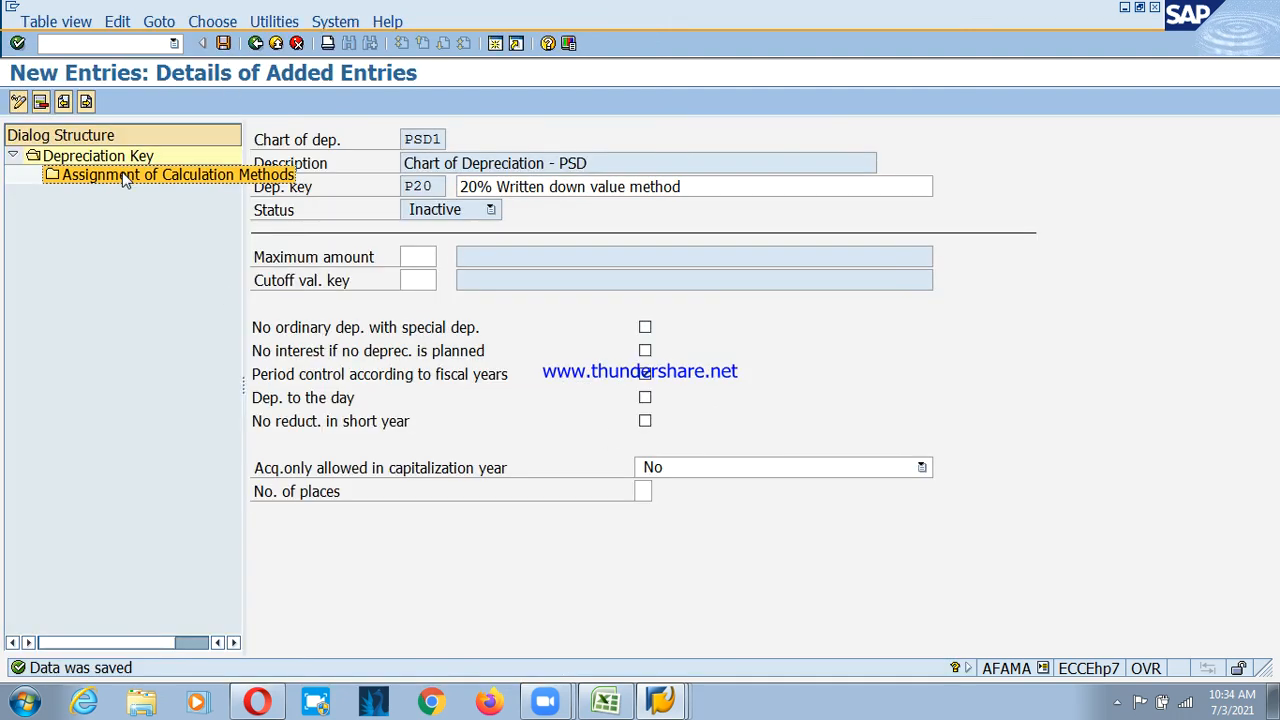
Add a calculation method assignment for P20 with type "N Ord.depreciation" and phase "1 From the start of depreciation"
double_click(127, 176)
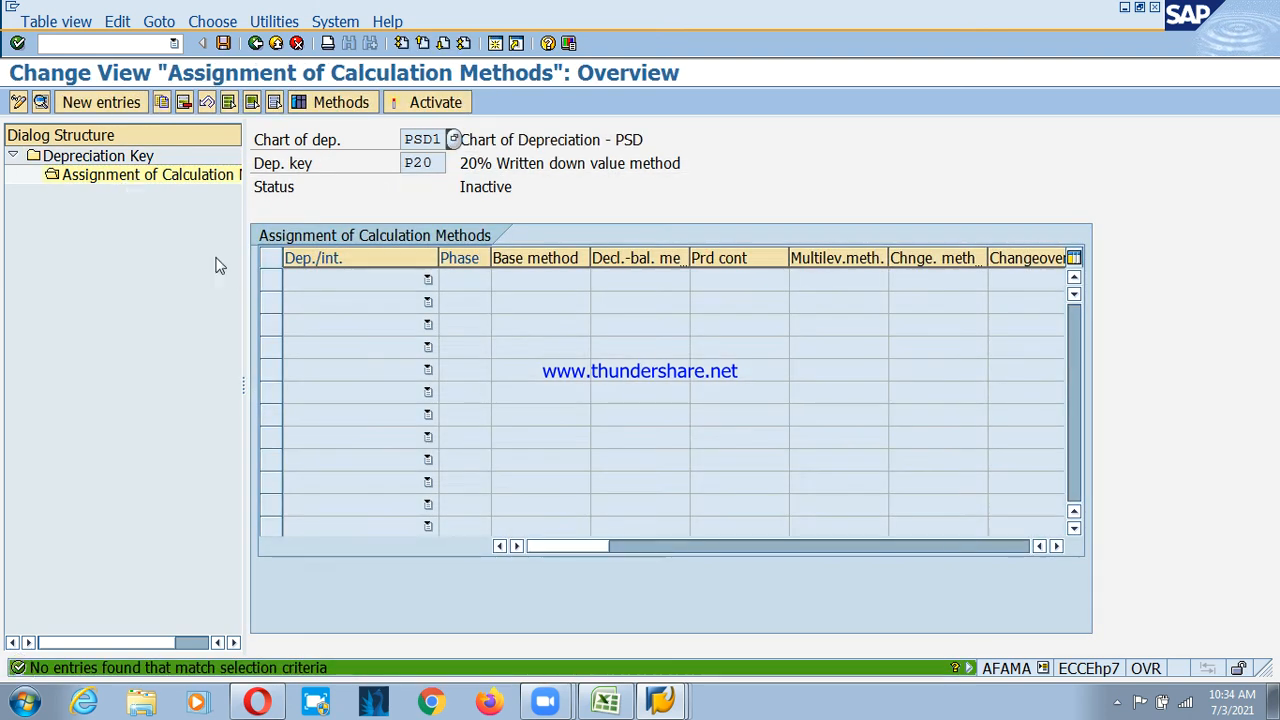
click(114, 104)
click(465, 211)
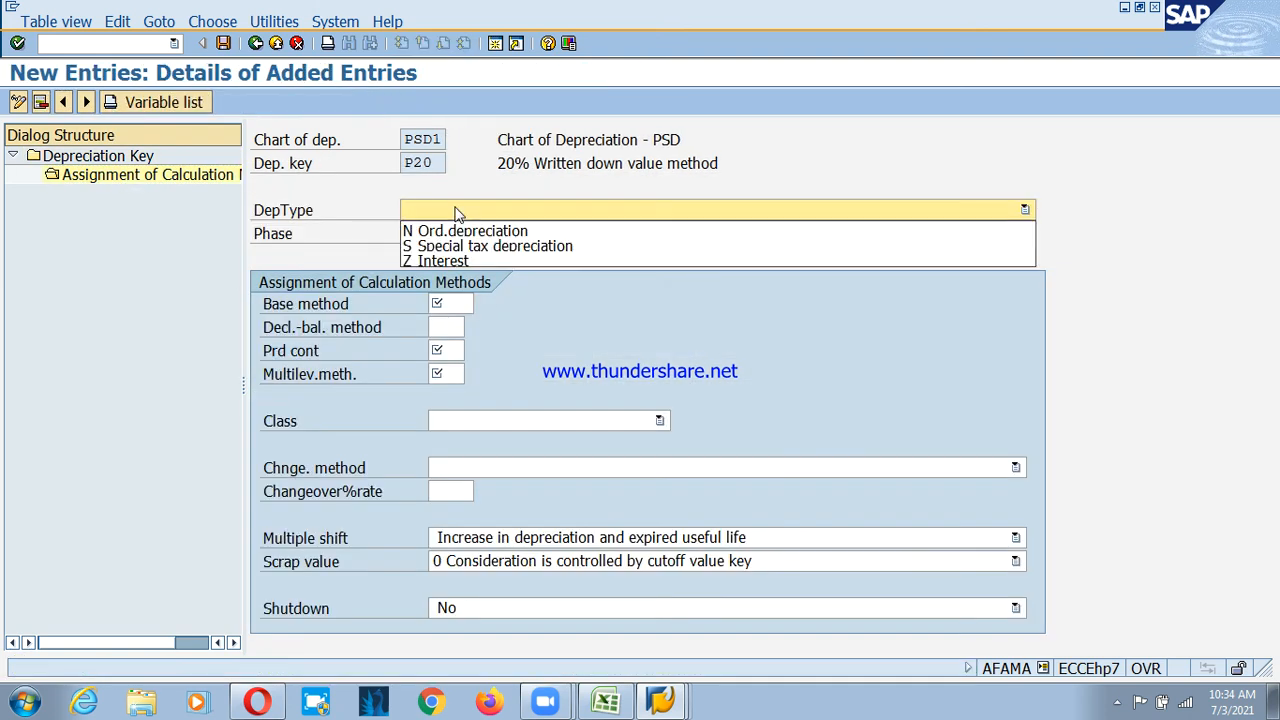
click(465, 223)
click(473, 235)
click(475, 248)
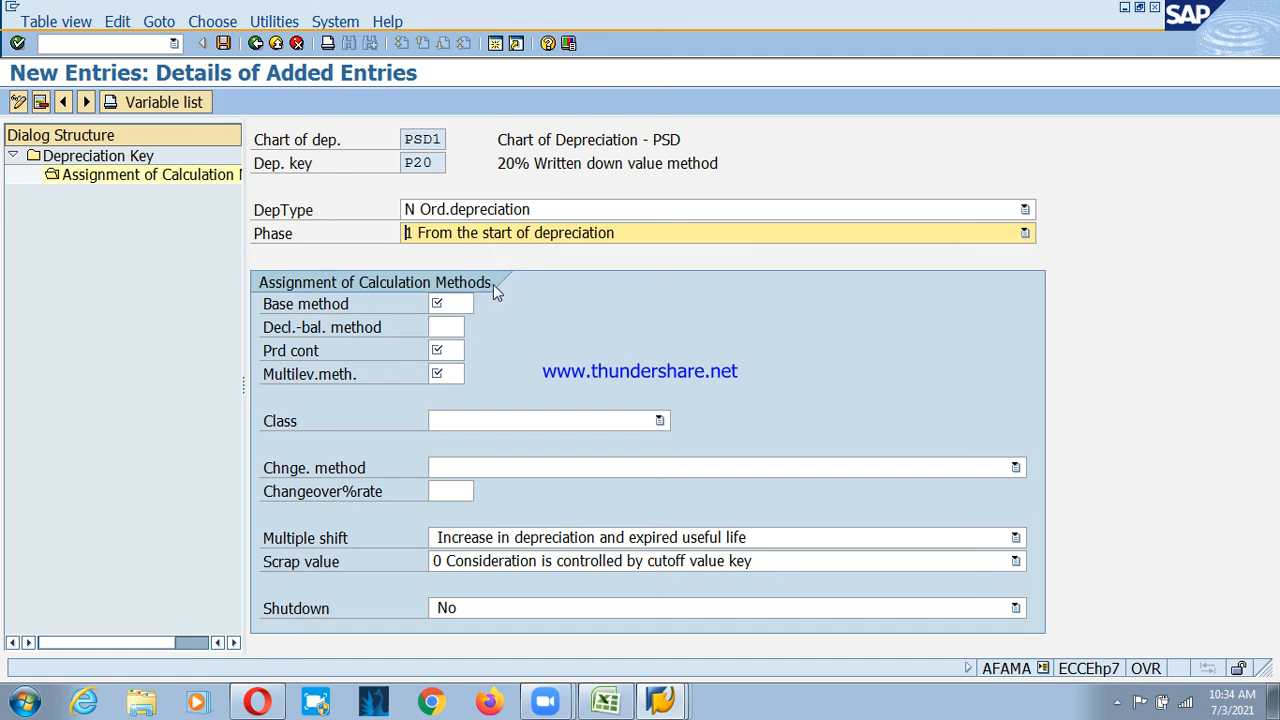
Assign base method 0014, declining-balance method 001, period control PSD and multilevel method P20 to key P20
click(456, 300)
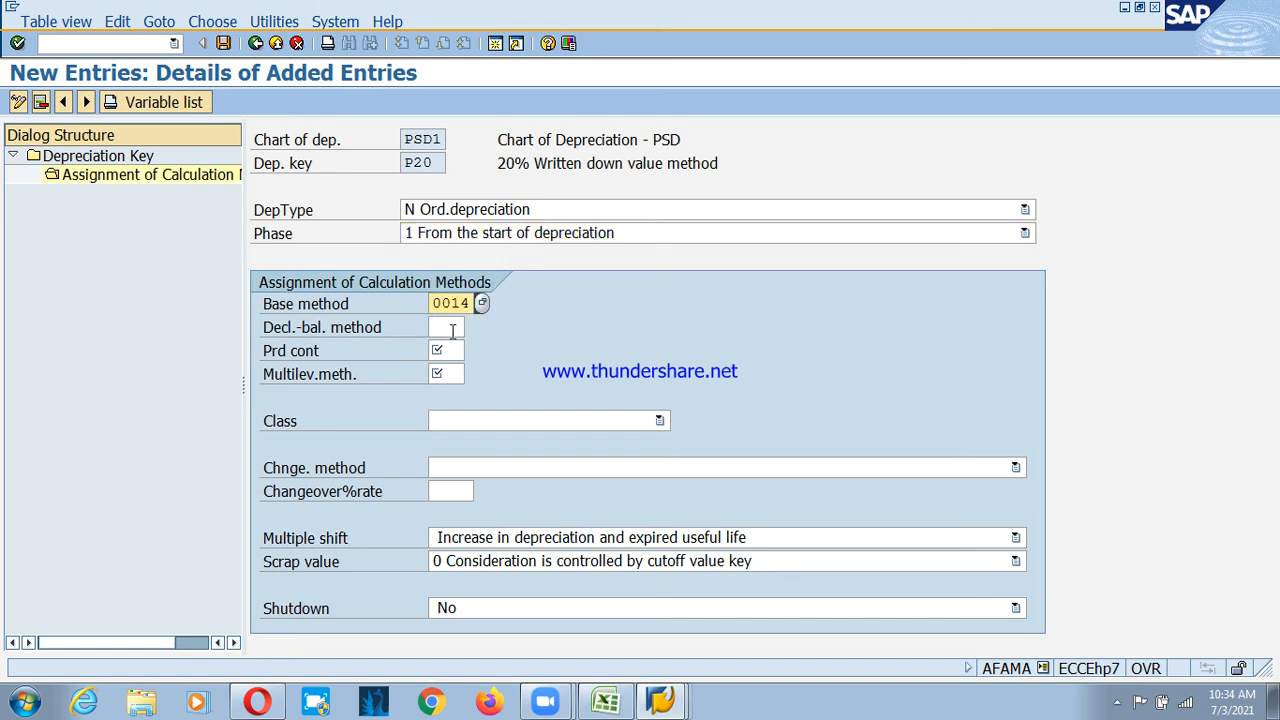
click(452, 328)
text(001)
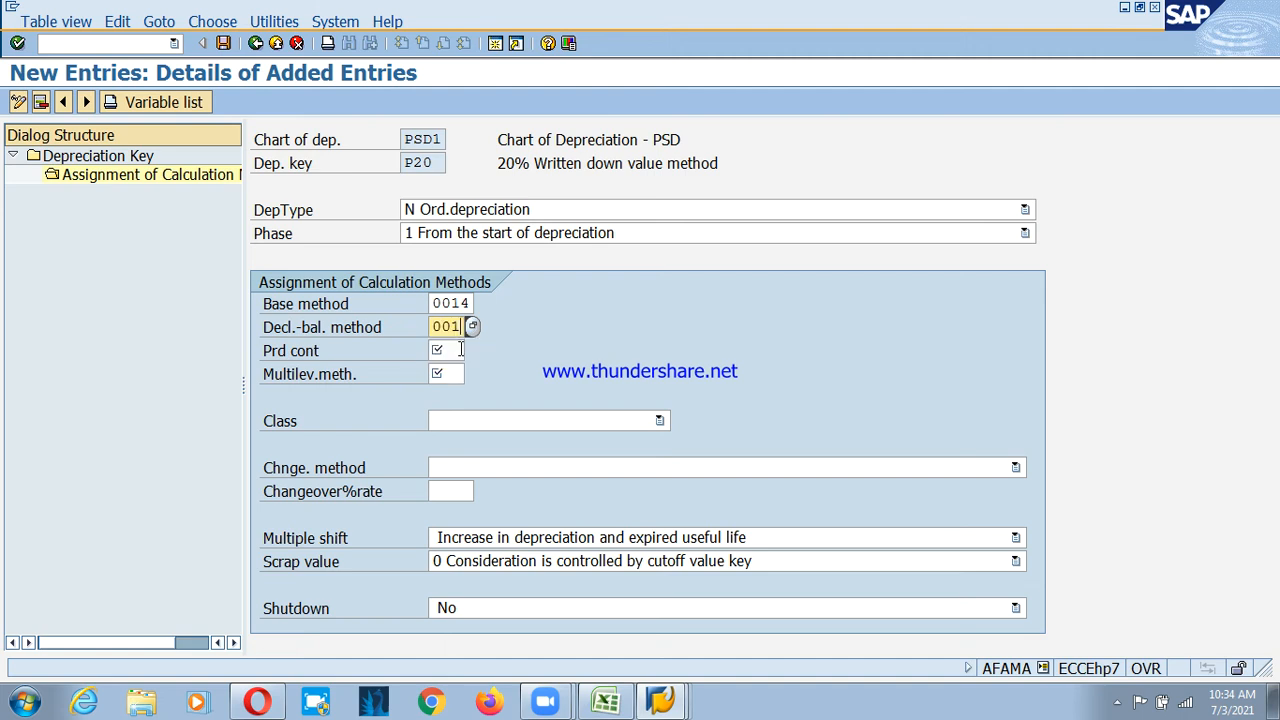
click(461, 349)
text(psd)
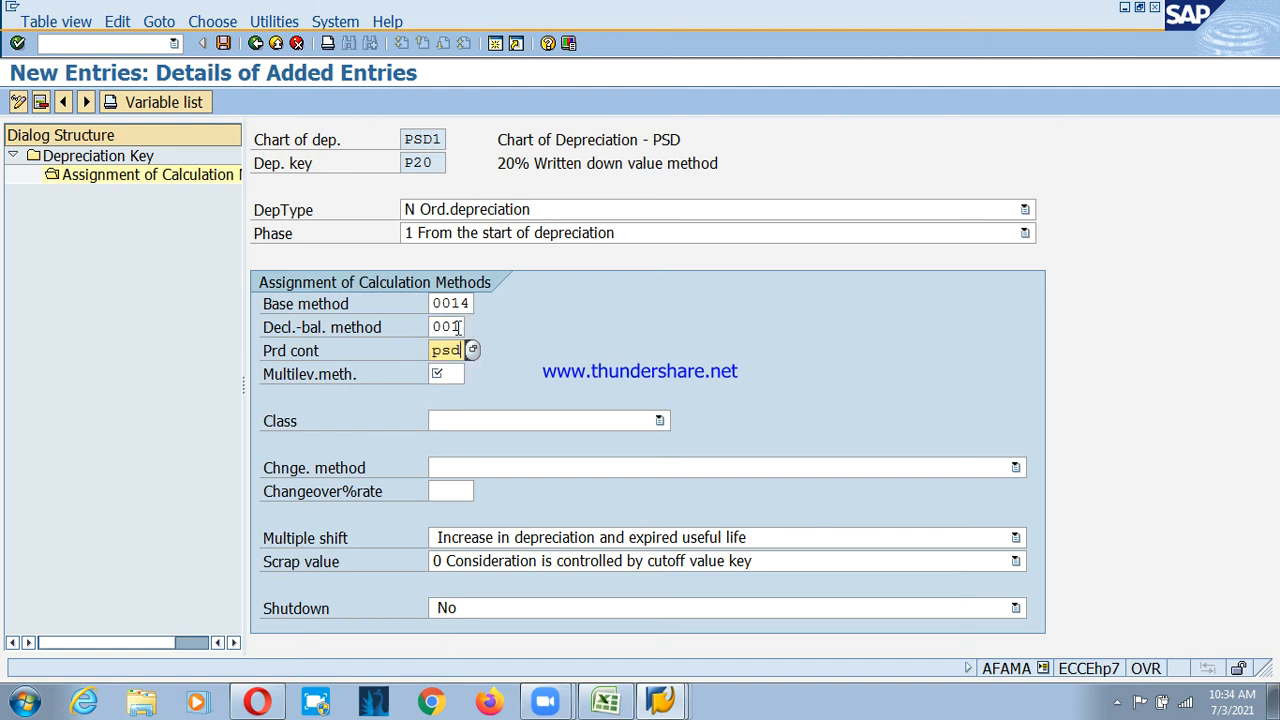
key(Tab)
text(p20)
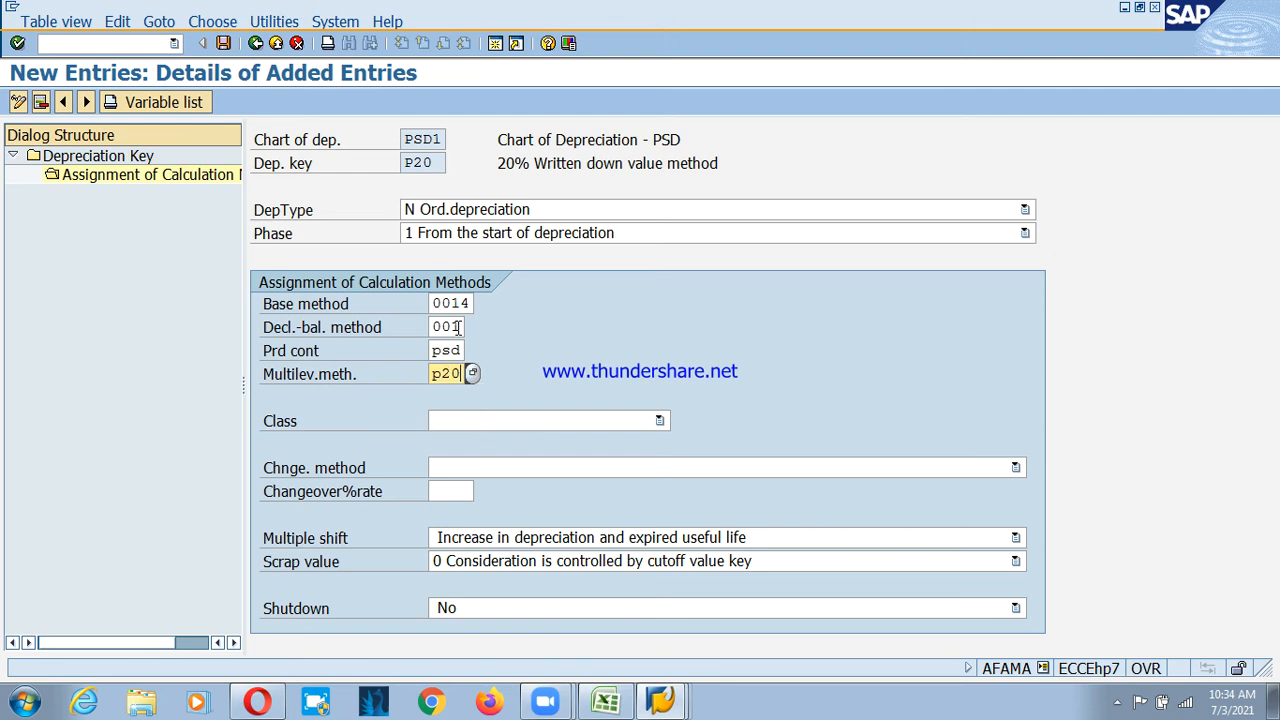
Set the class of the P20 assignment to "2 Declining-balance depreciation" and save it
key(Tab)
text(3)
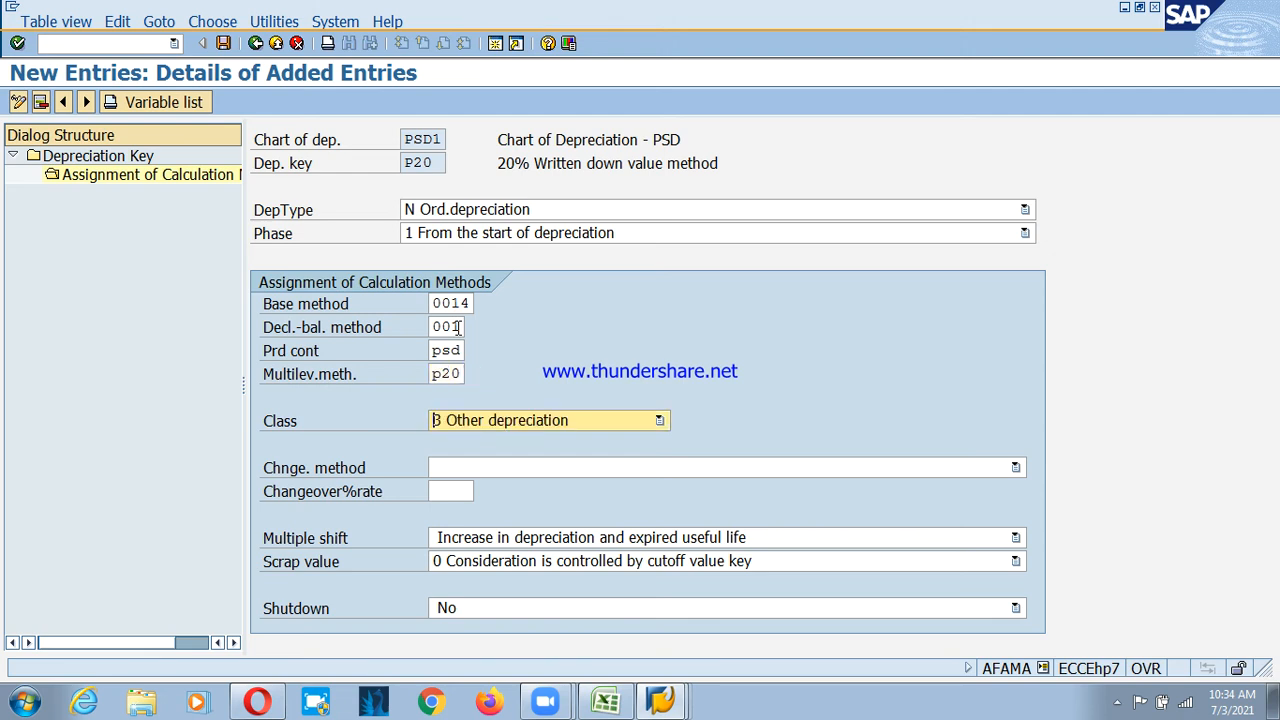
text(2)
key(Return)
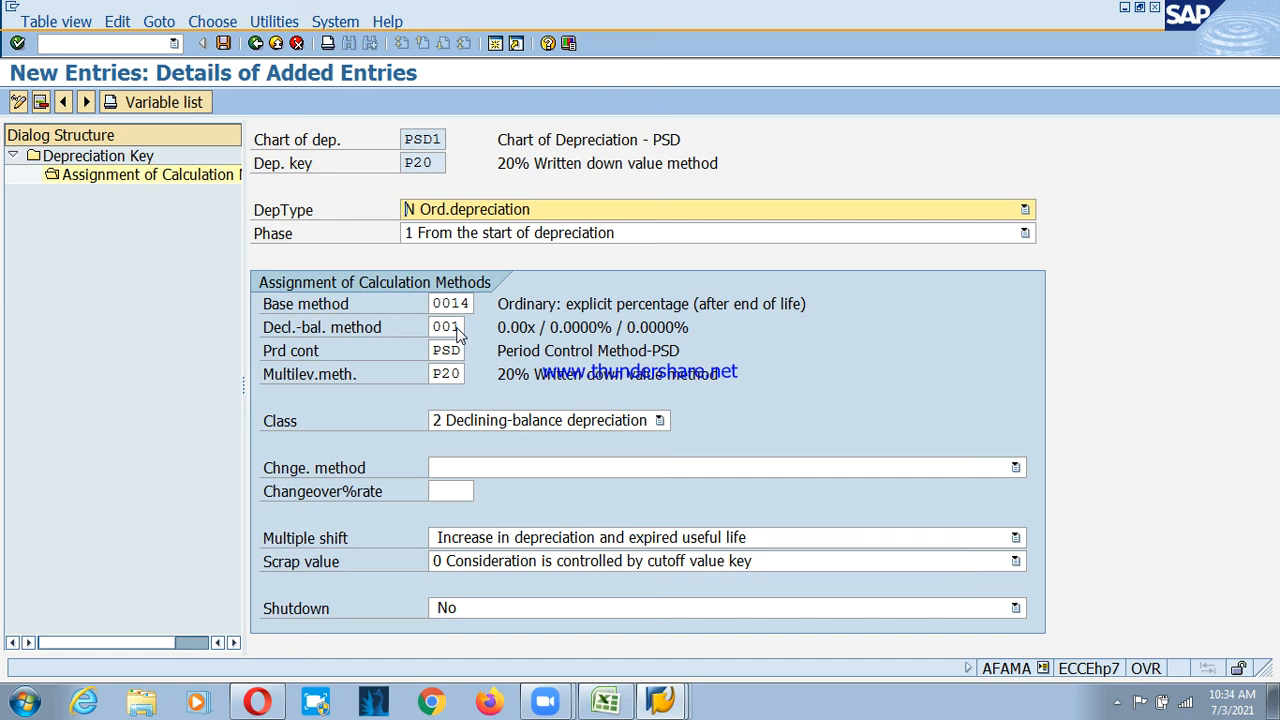
click(223, 44)
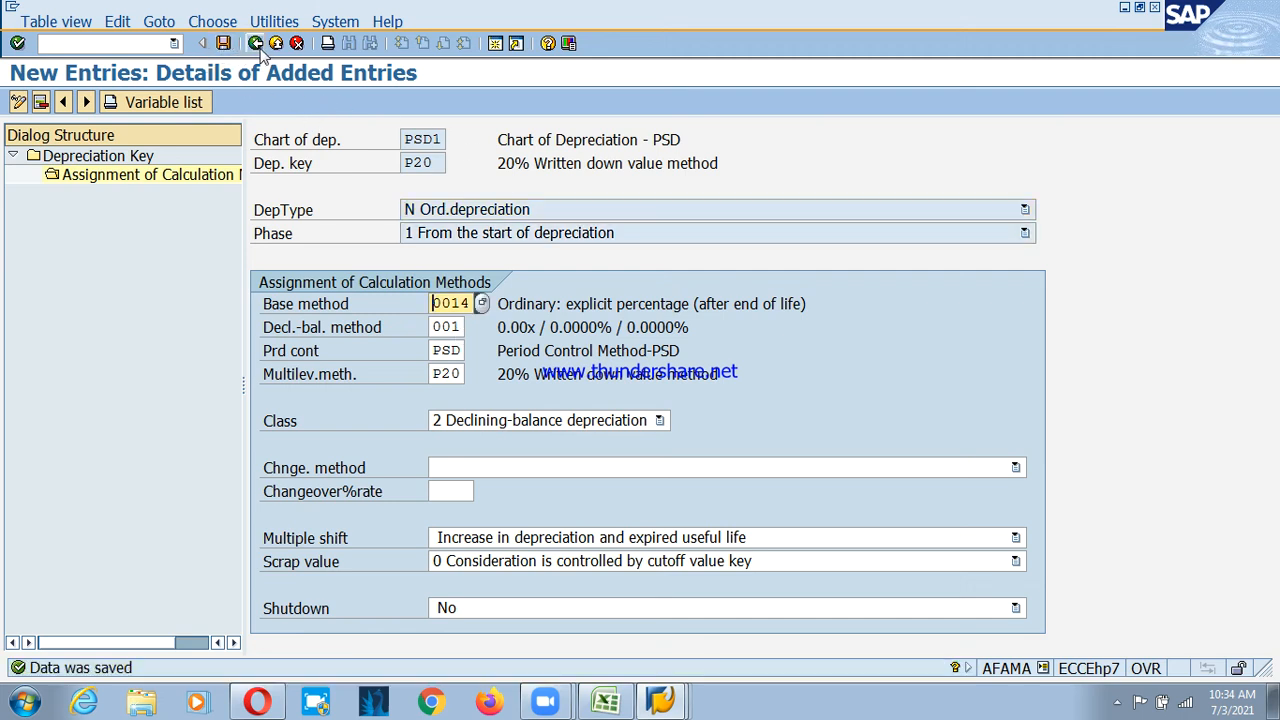
Activate depreciation key P20 and return to the depreciation key overview
click(256, 44)
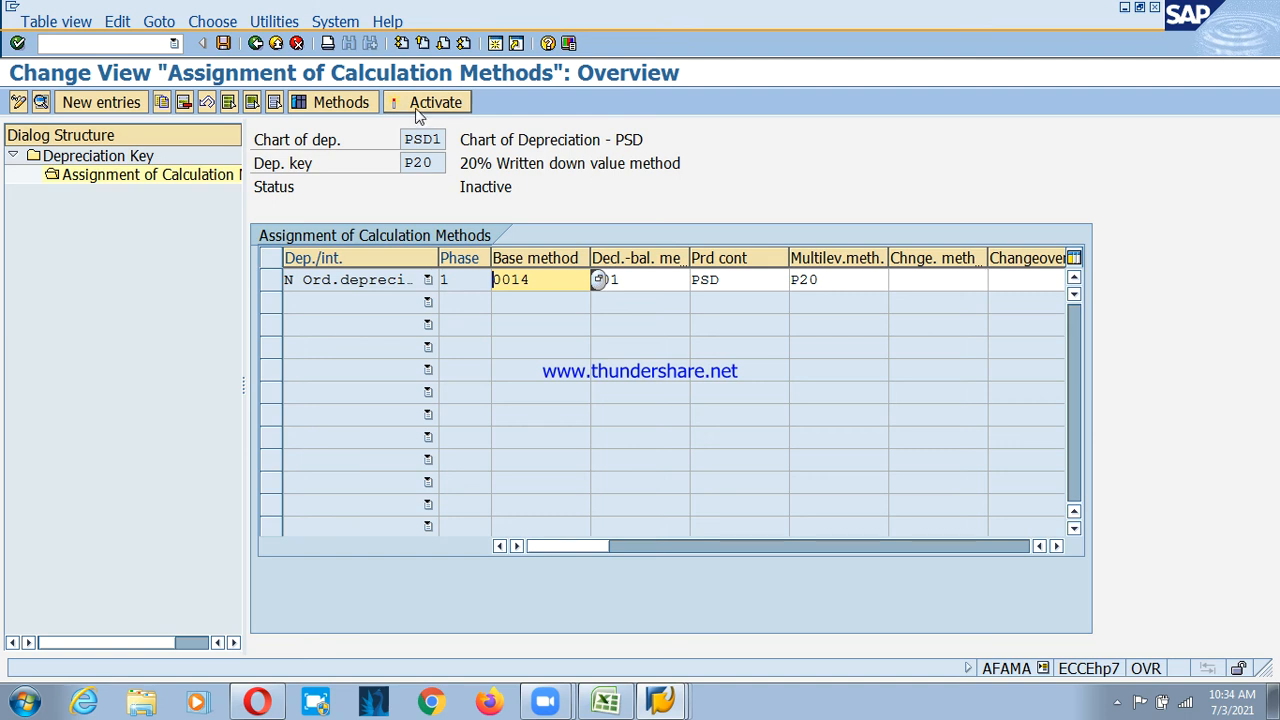
key(F2)
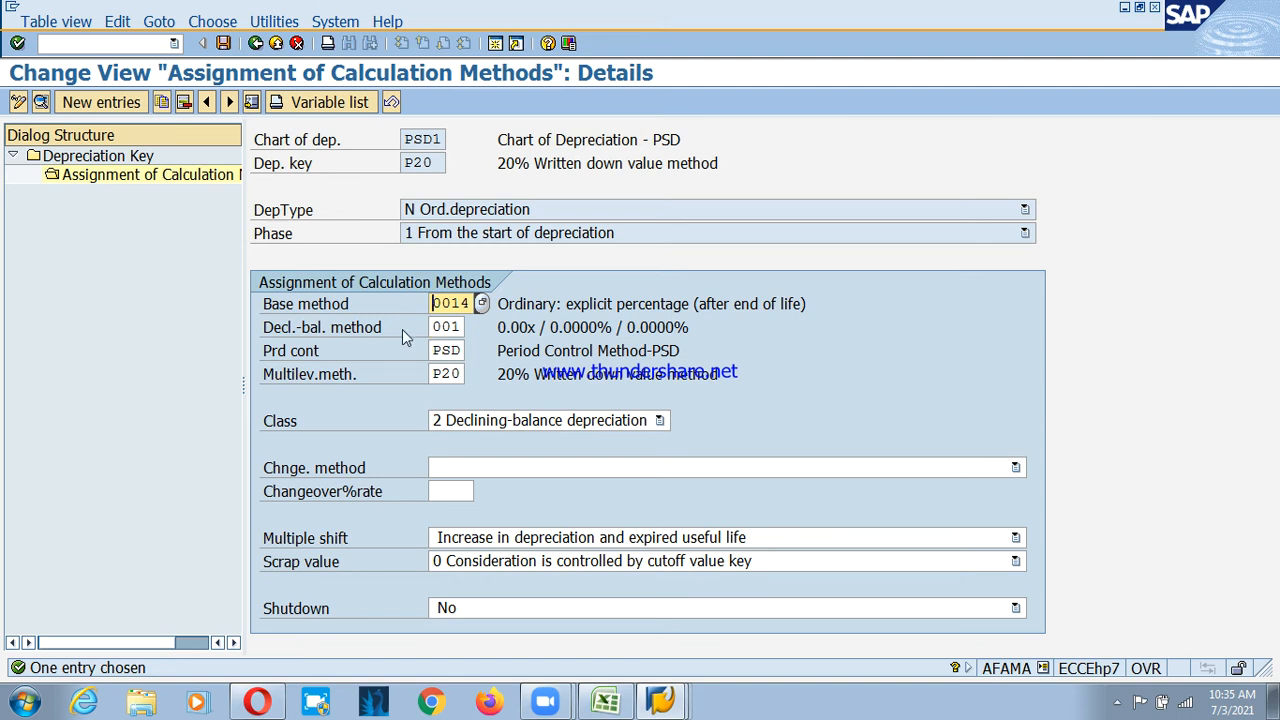
click(255, 44)
click(255, 44)
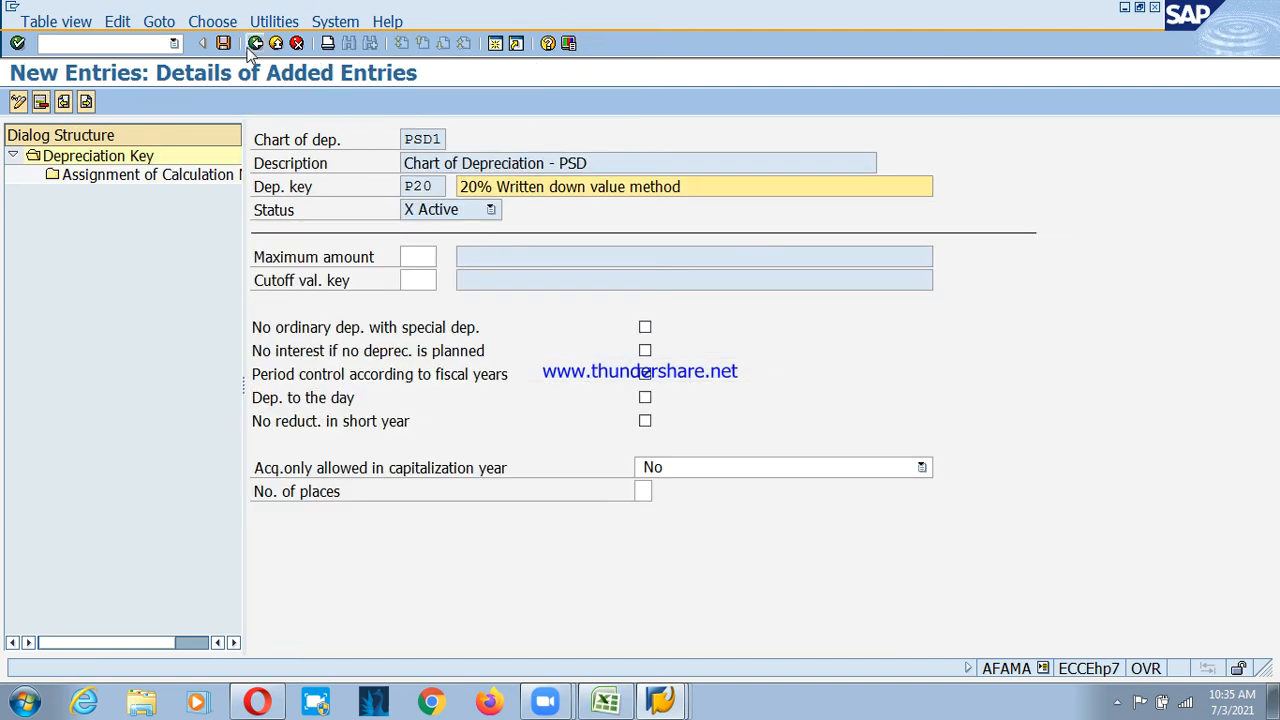
click(255, 44)
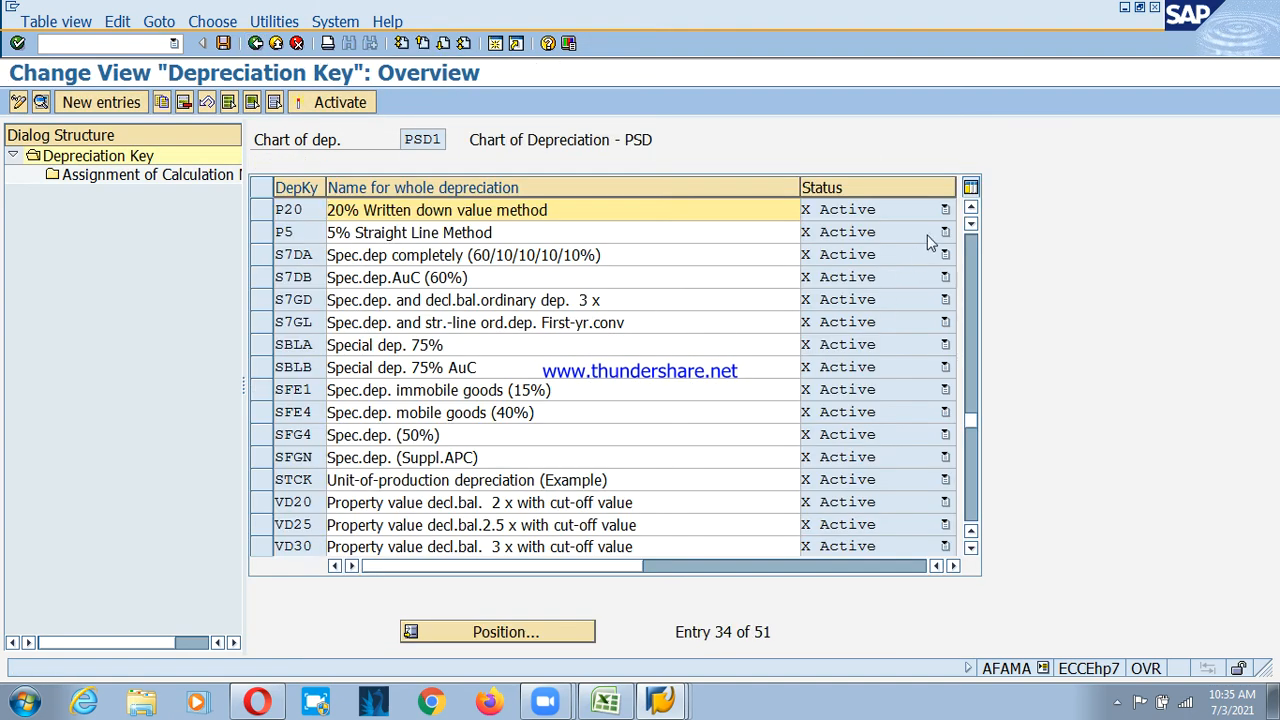
Review depreciation keys P10, P15, P20 and P5 and their status in the overview for chart PSD1
click(971, 209)
click(971, 209)
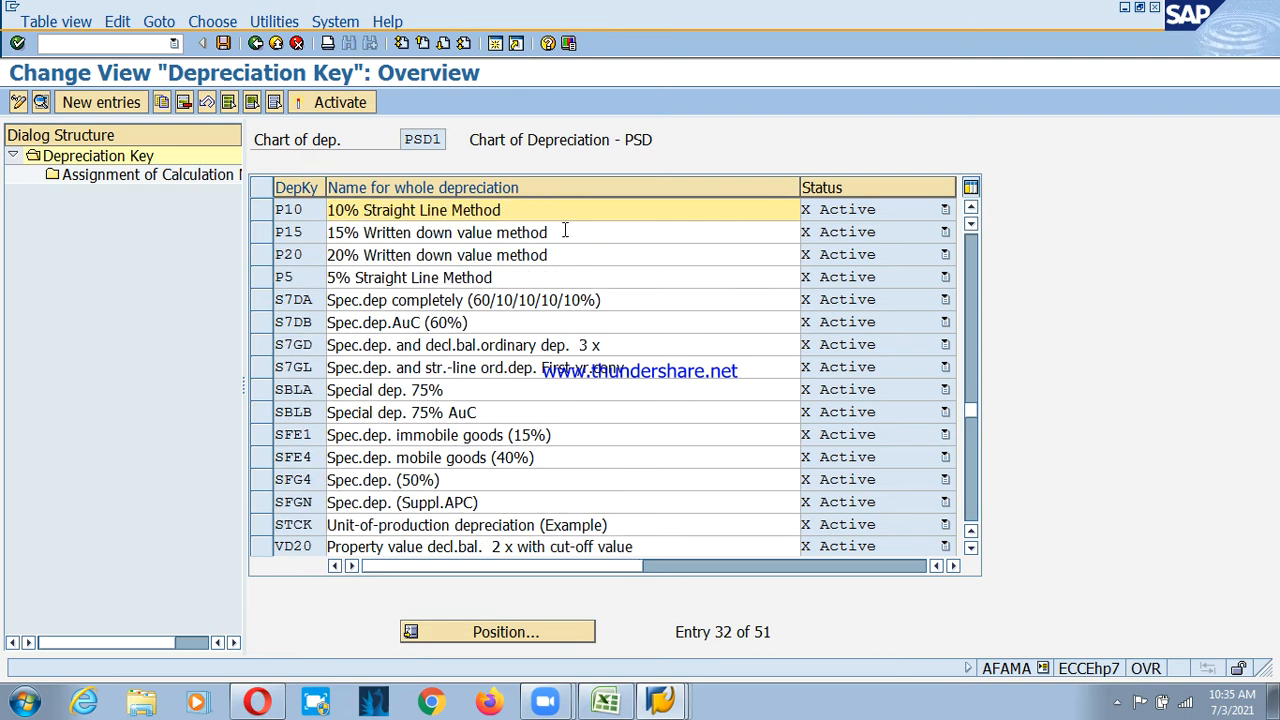
click(269, 210)
click(270, 232)
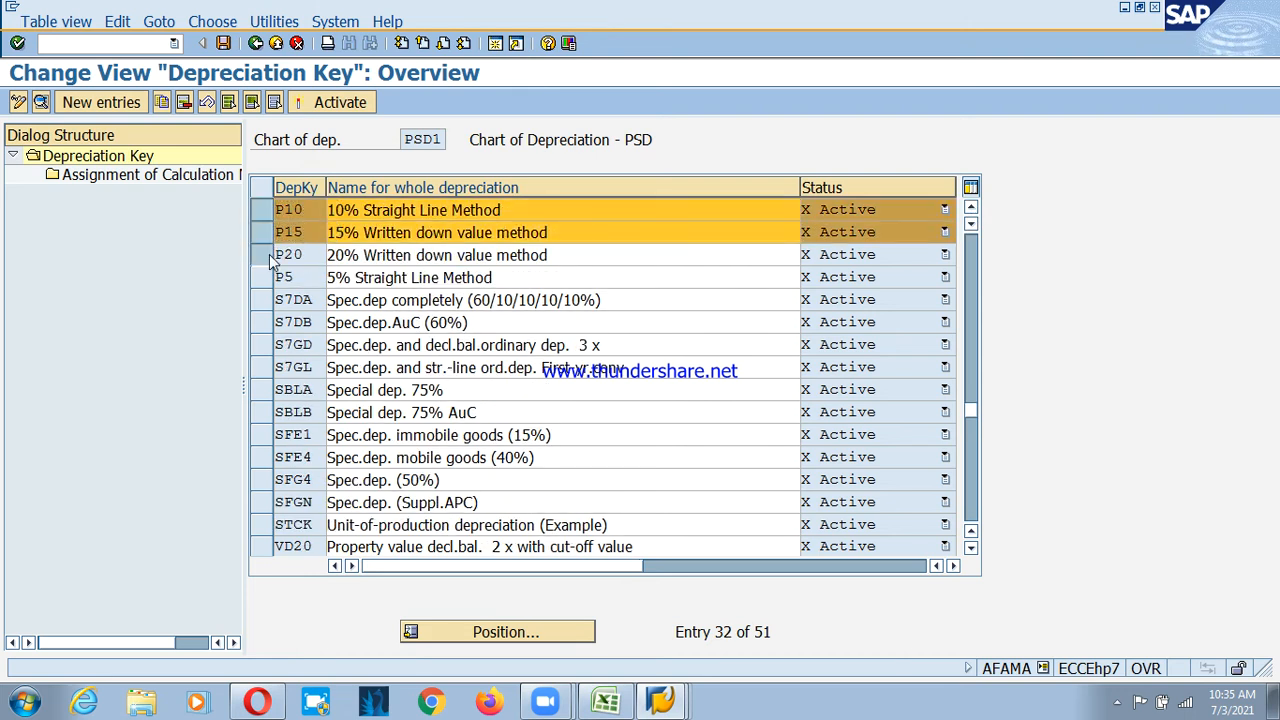
click(272, 254)
click(270, 277)
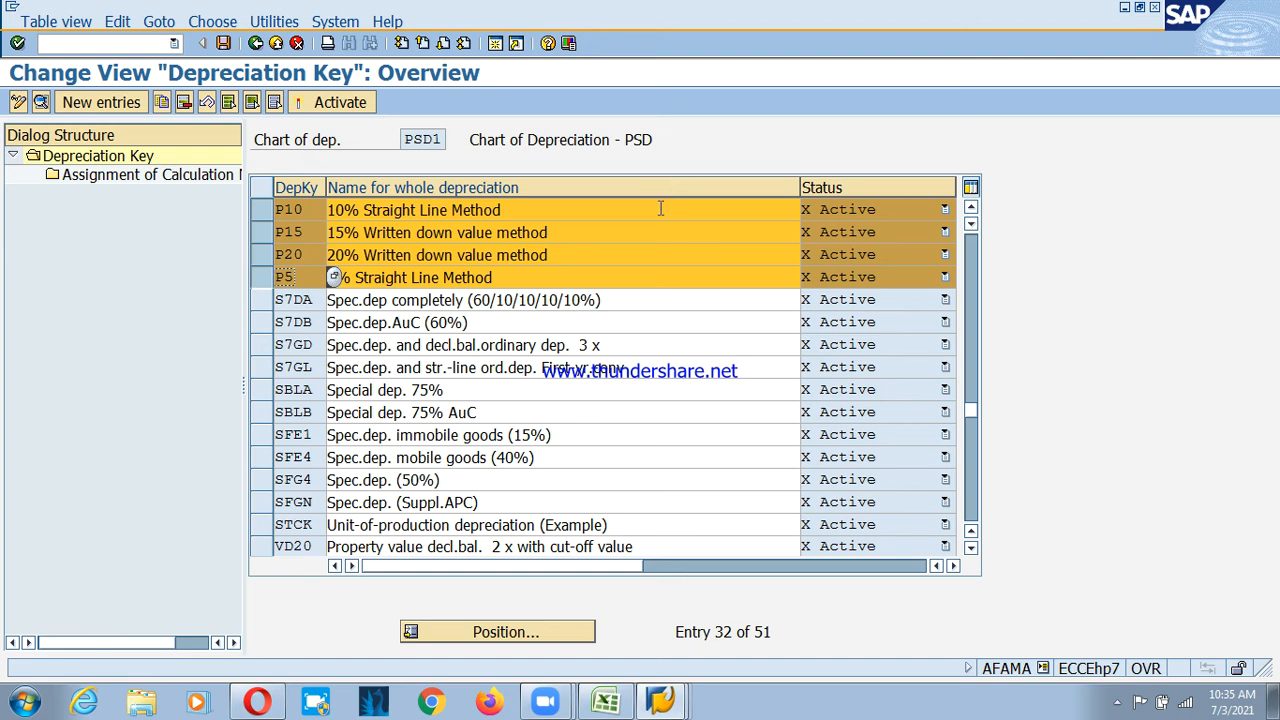
key(ctrl+s)
click(263, 277)
click(263, 254)
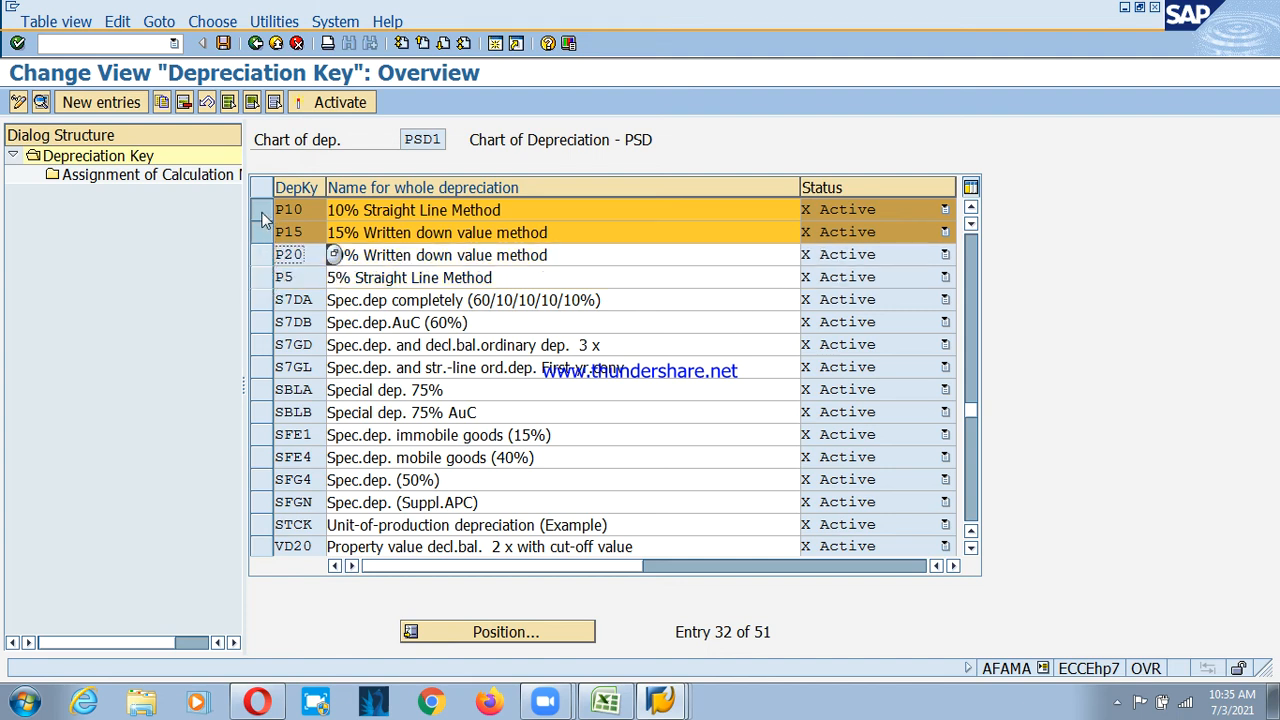
click(263, 232)
click(263, 209)
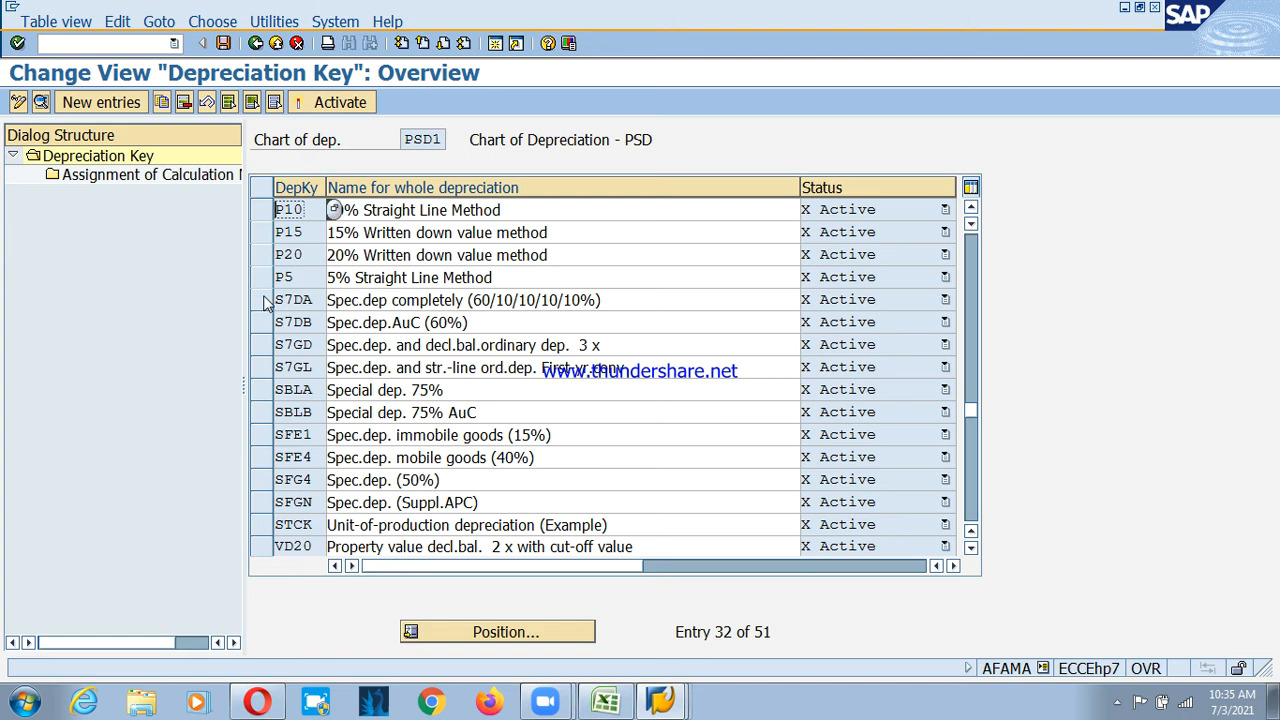
Return to the implementation guide and open Determine Depreciation Areas in the Asset Class under Asset Accounting valuation
click(255, 43)
click(343, 355)
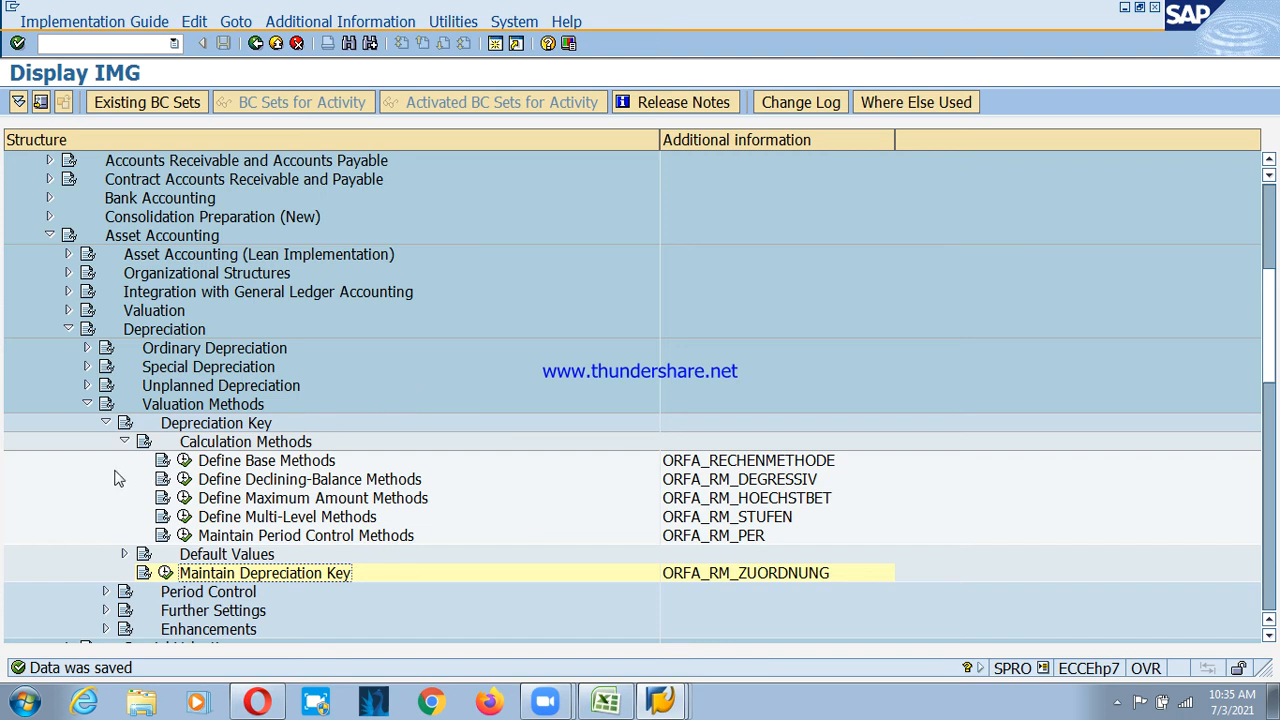
click(86, 404)
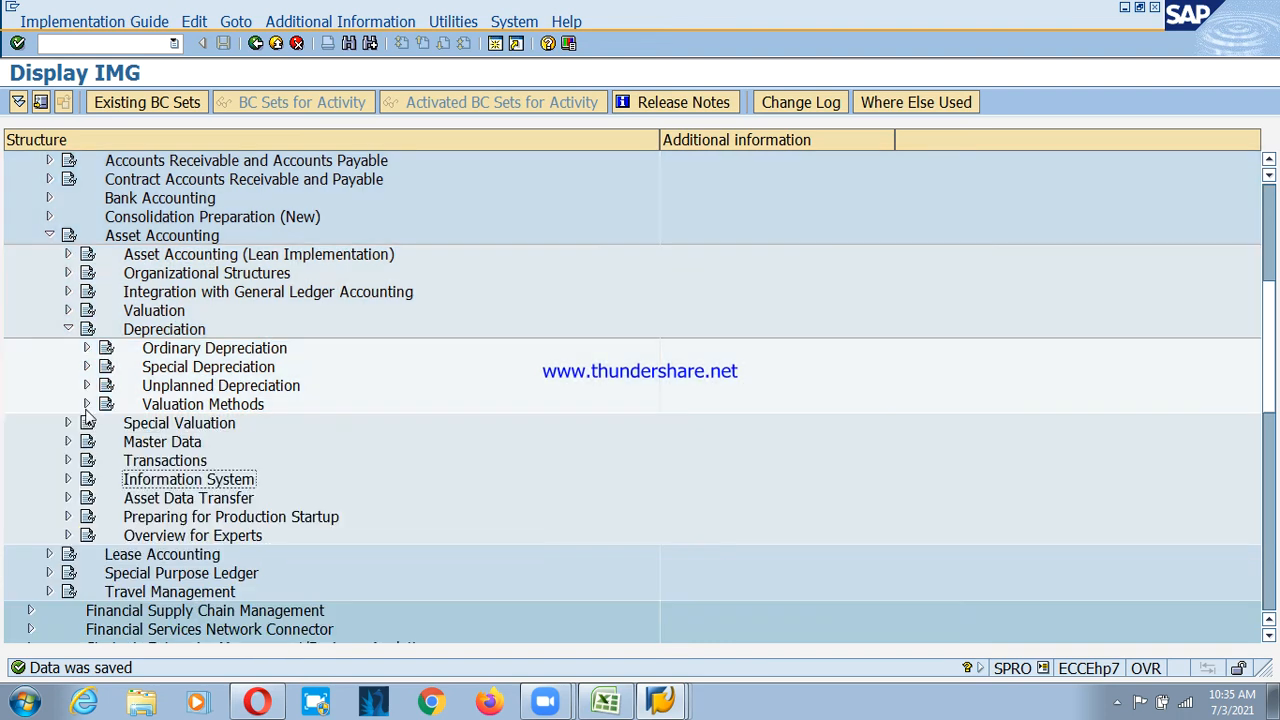
click(68, 328)
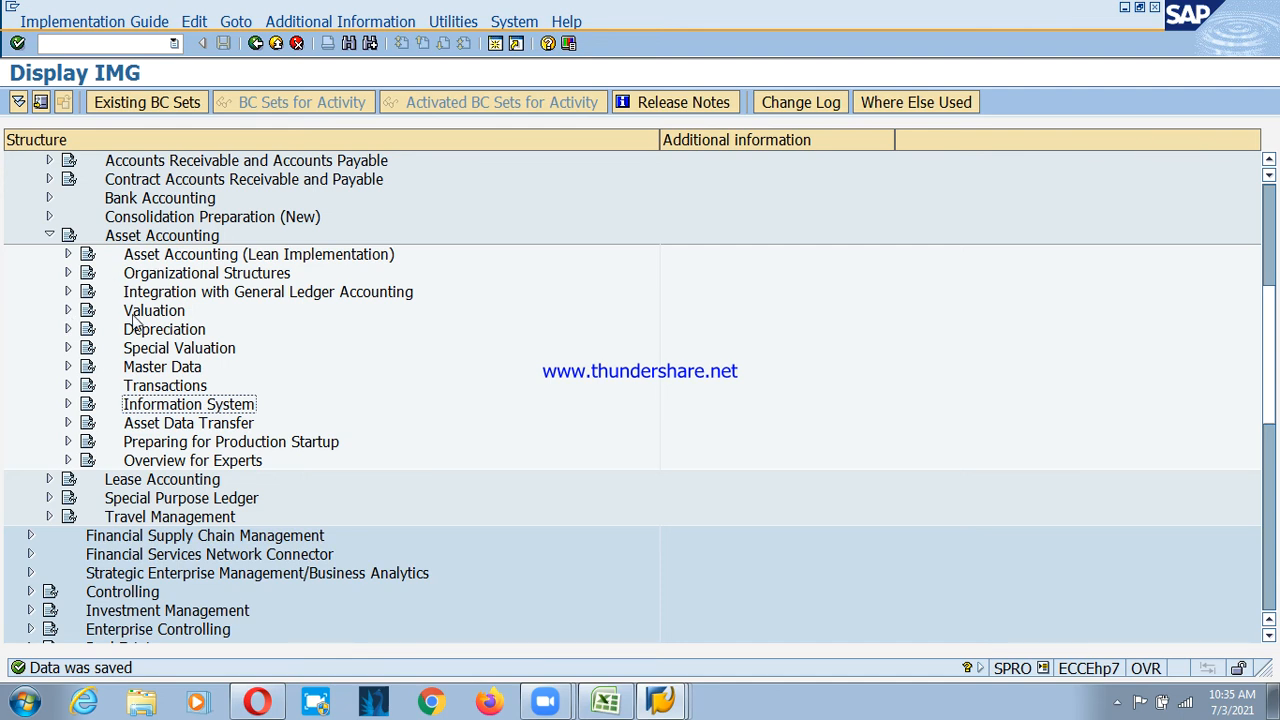
click(68, 329)
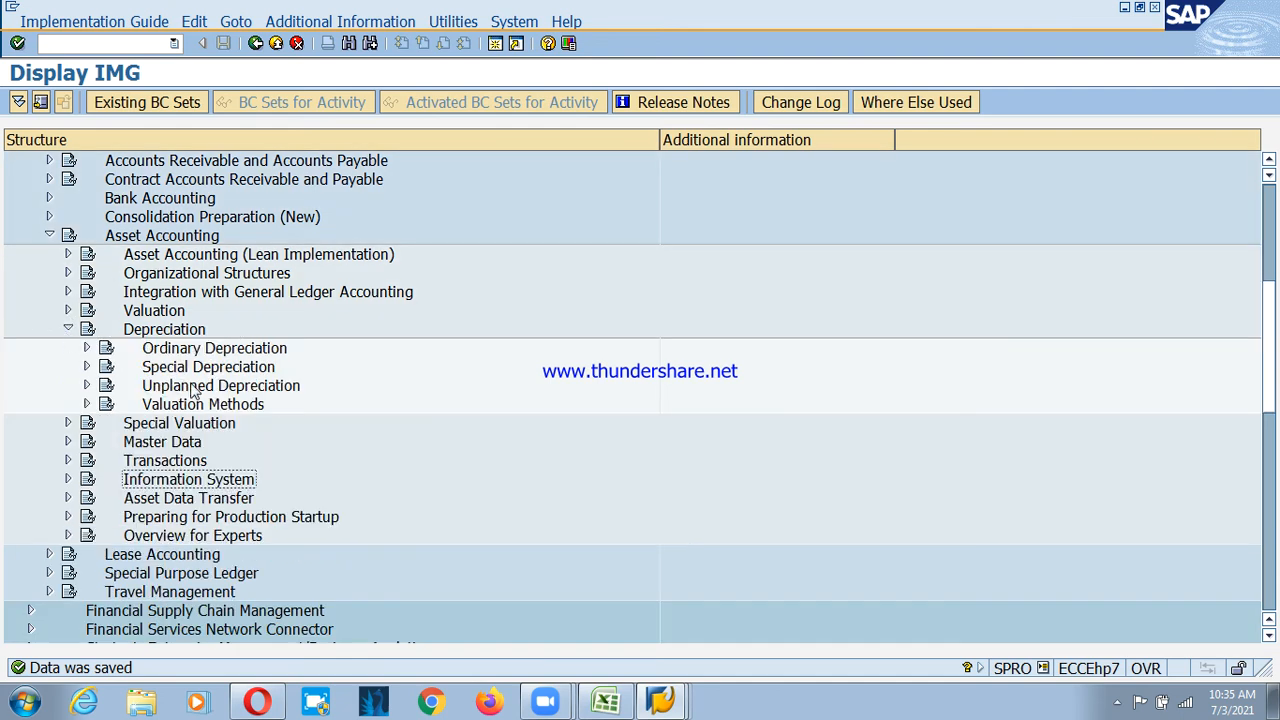
click(68, 329)
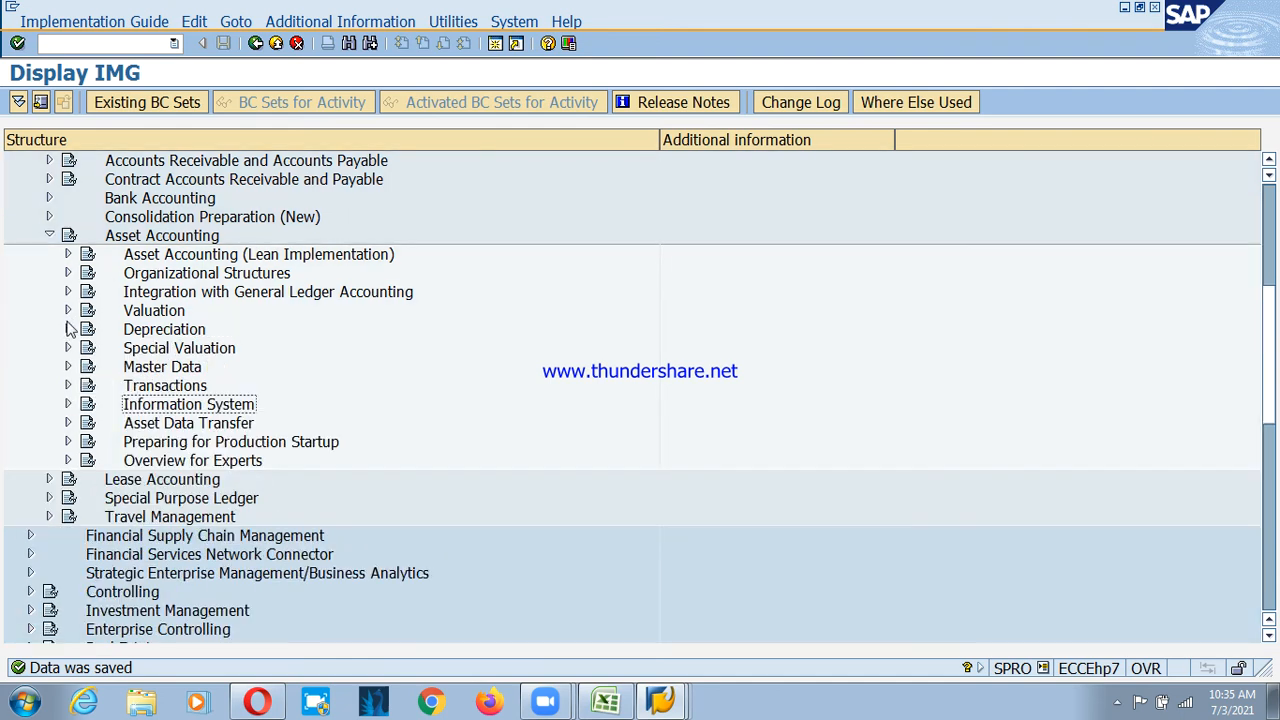
click(68, 310)
click(190, 372)
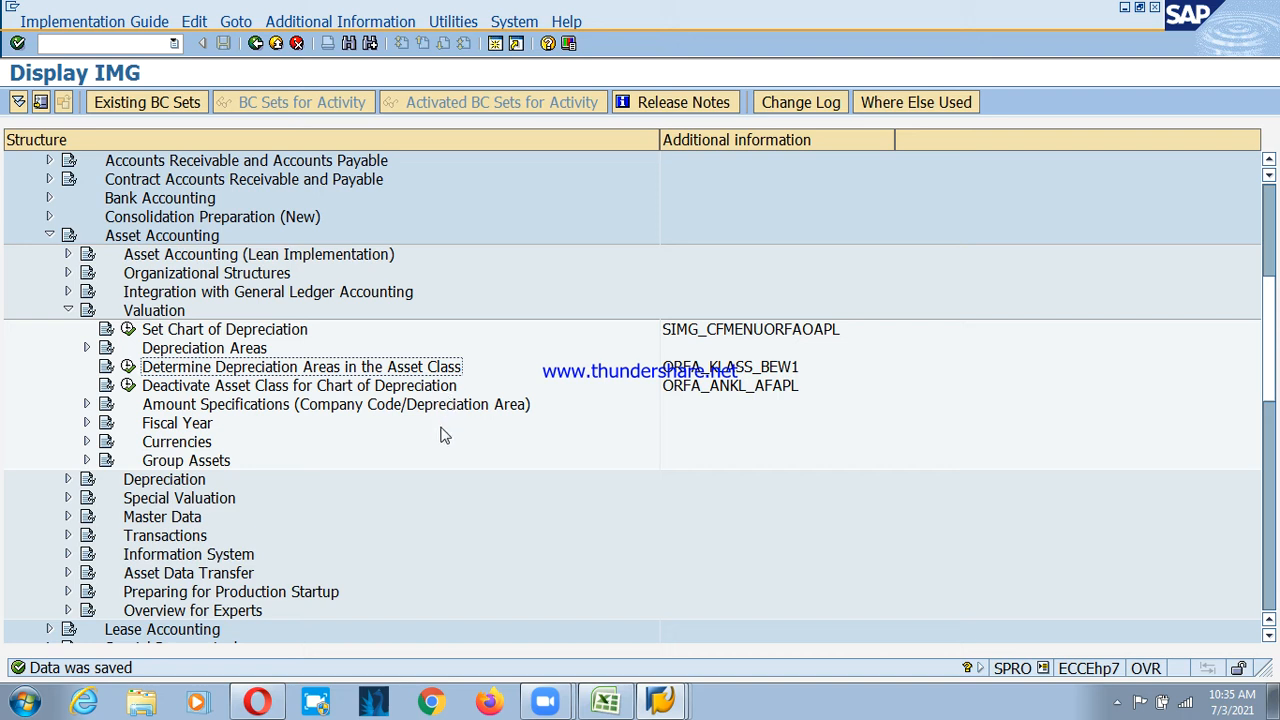
click(129, 369)
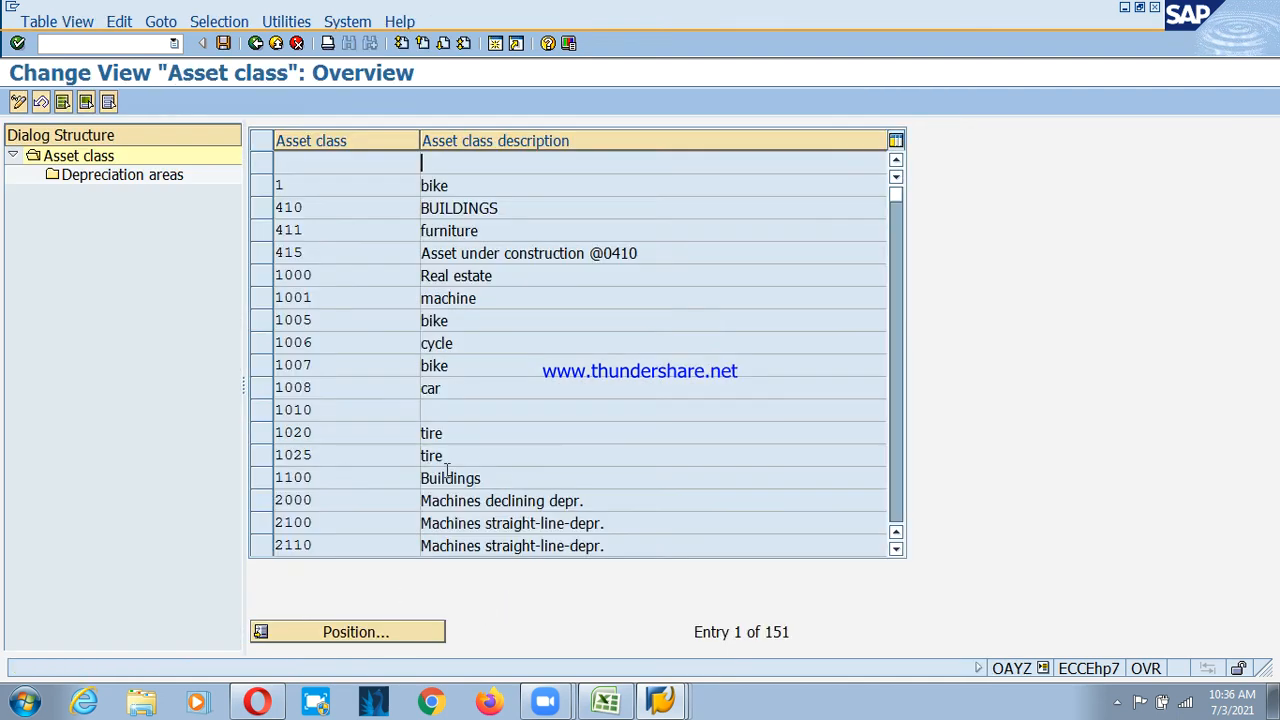
Position the asset class list at class PS01
scroll(364, 372, down, 4)
scroll(373, 387, down, 9)
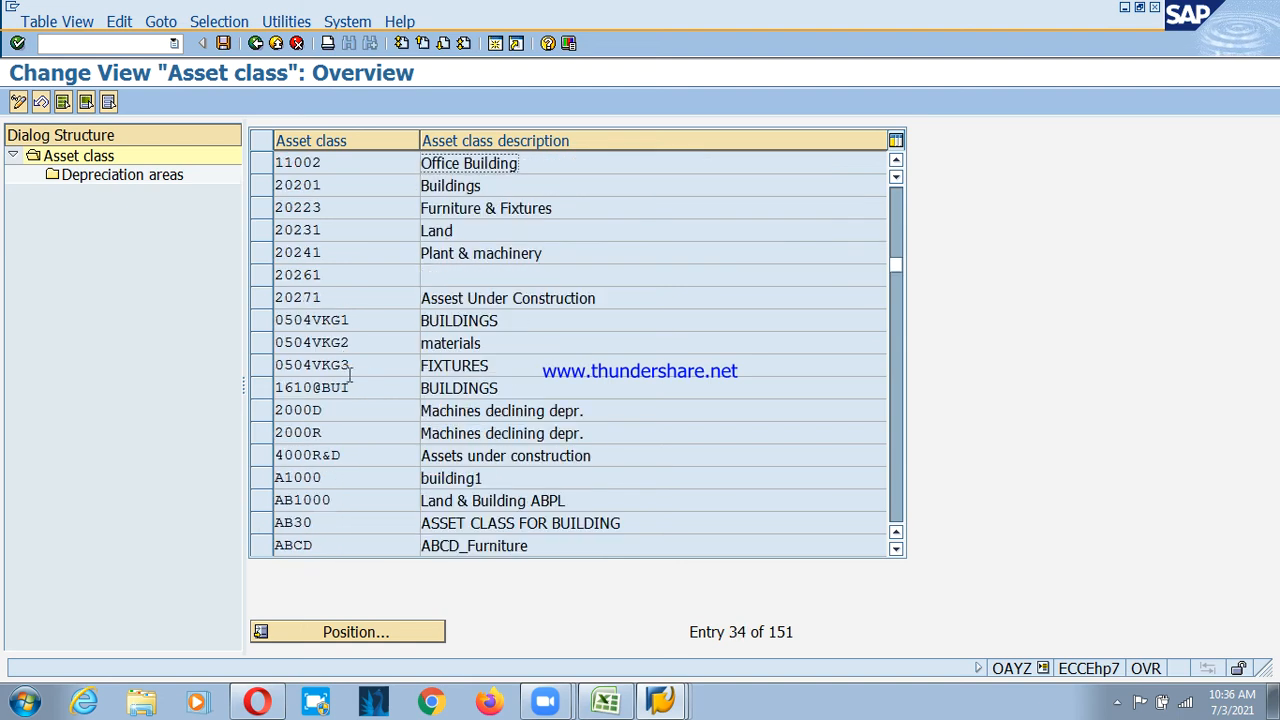
click(357, 636)
text(ps)
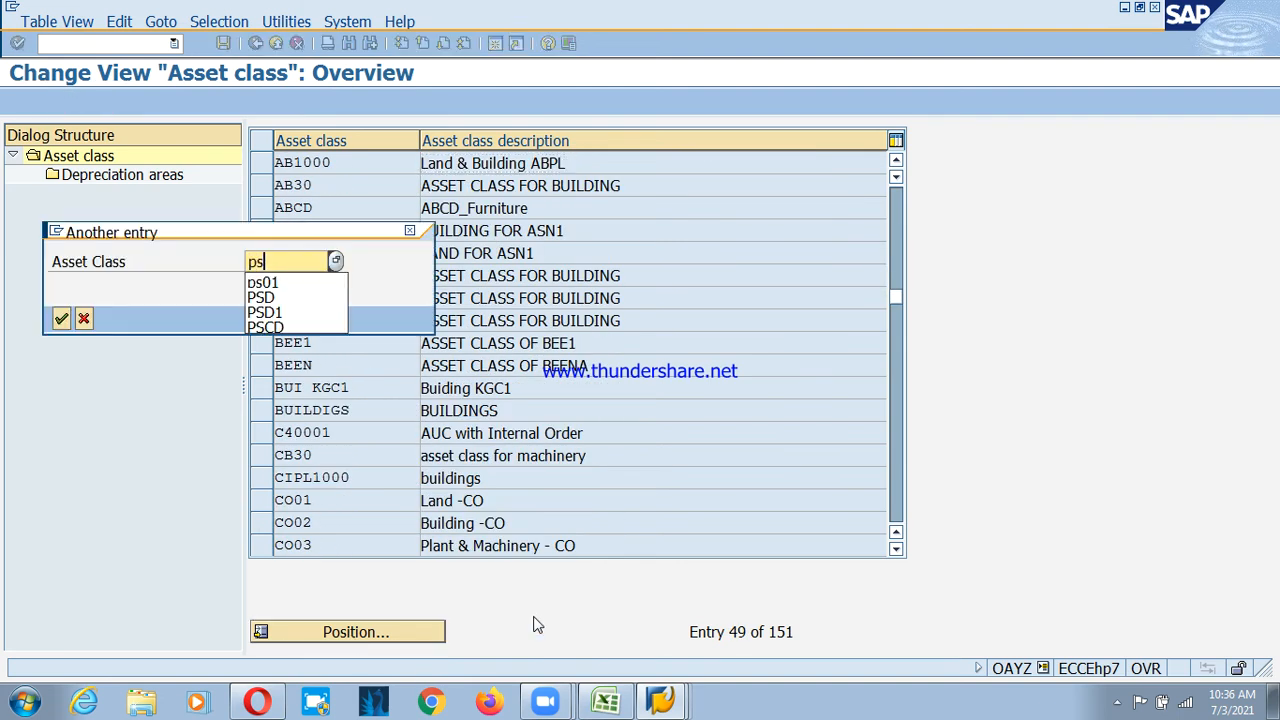
text(01)
key(Return)
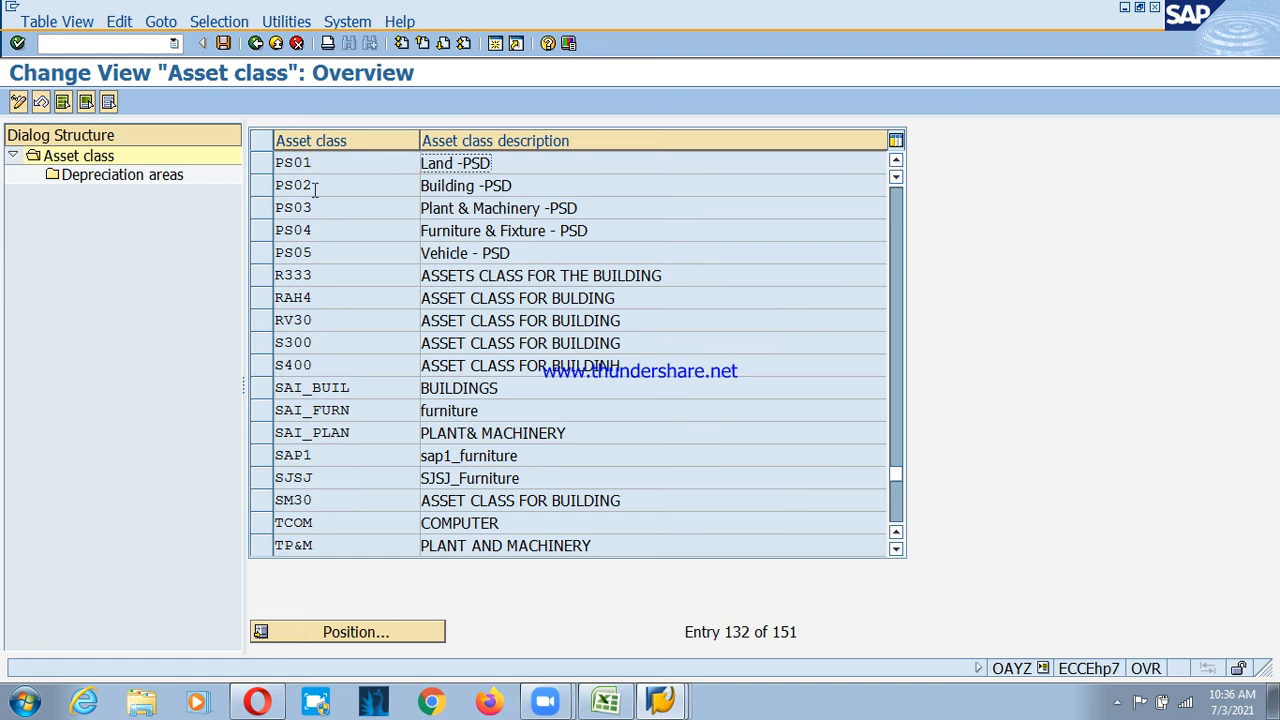
click(262, 188)
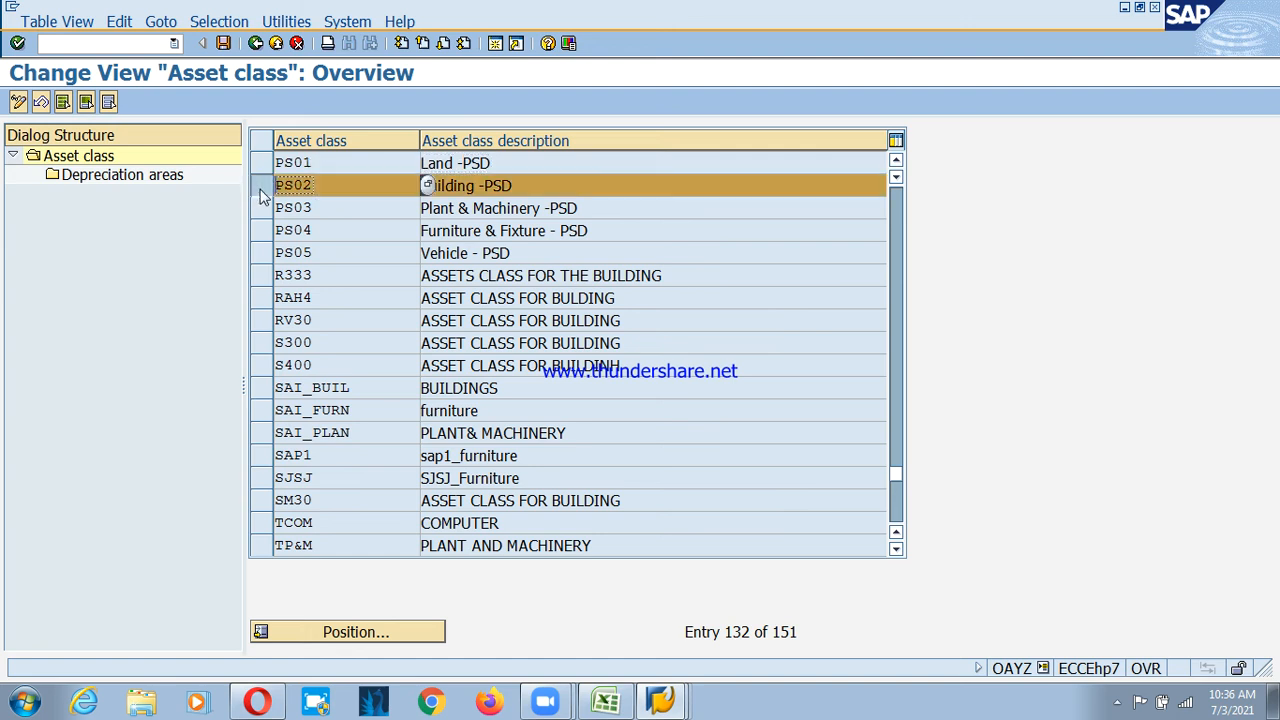
click(497, 186)
click(118, 176)
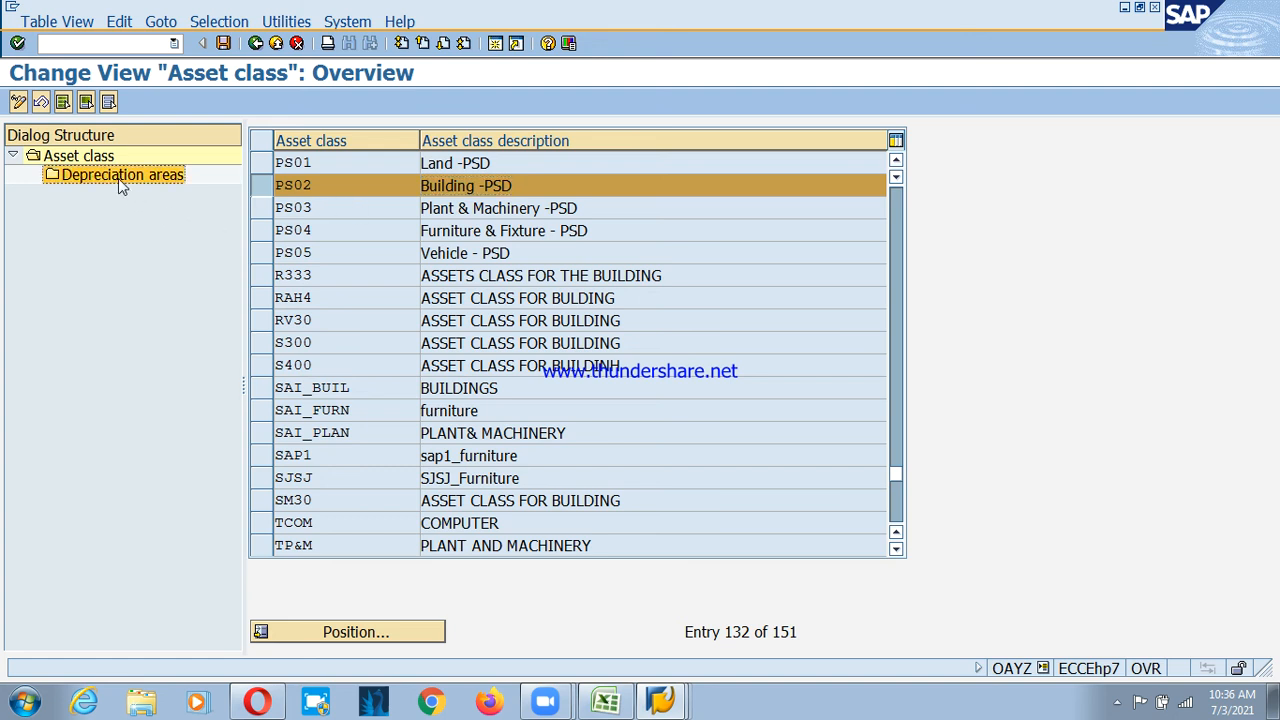
click(262, 188)
Open the depreciation areas of asset class PS01 Land -PSD
click(261, 163)
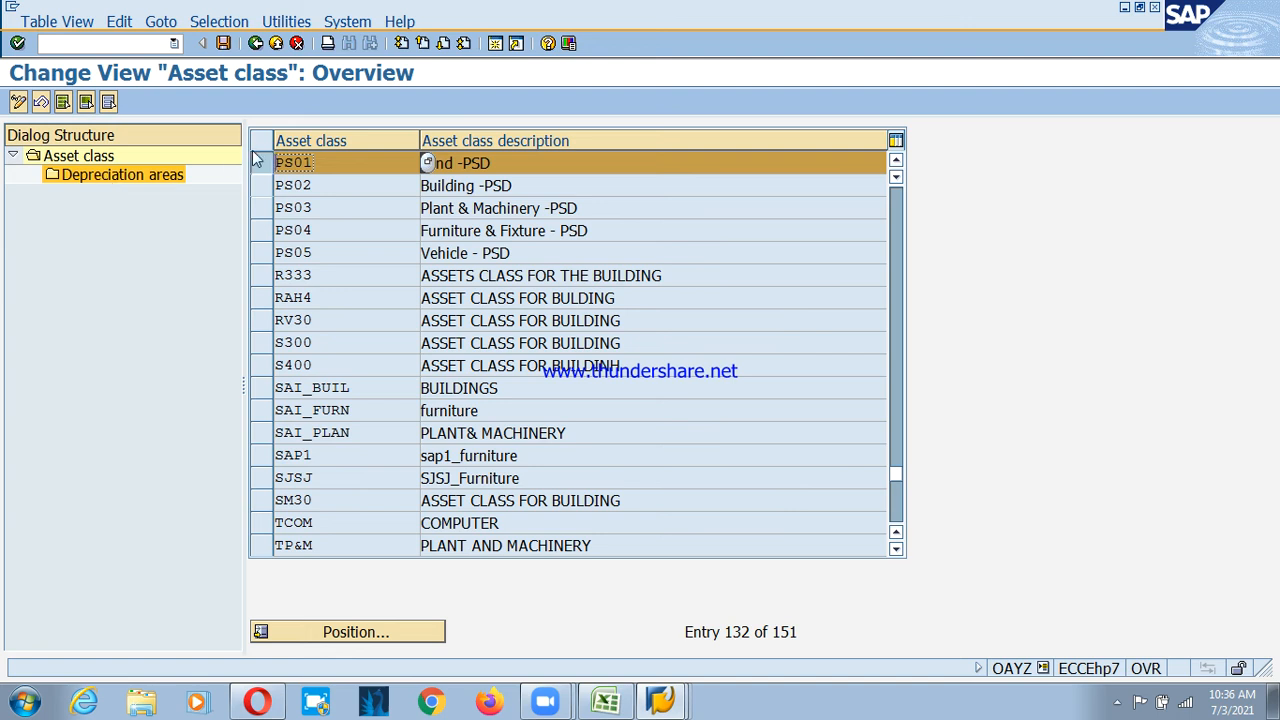
click(103, 176)
double_click(103, 175)
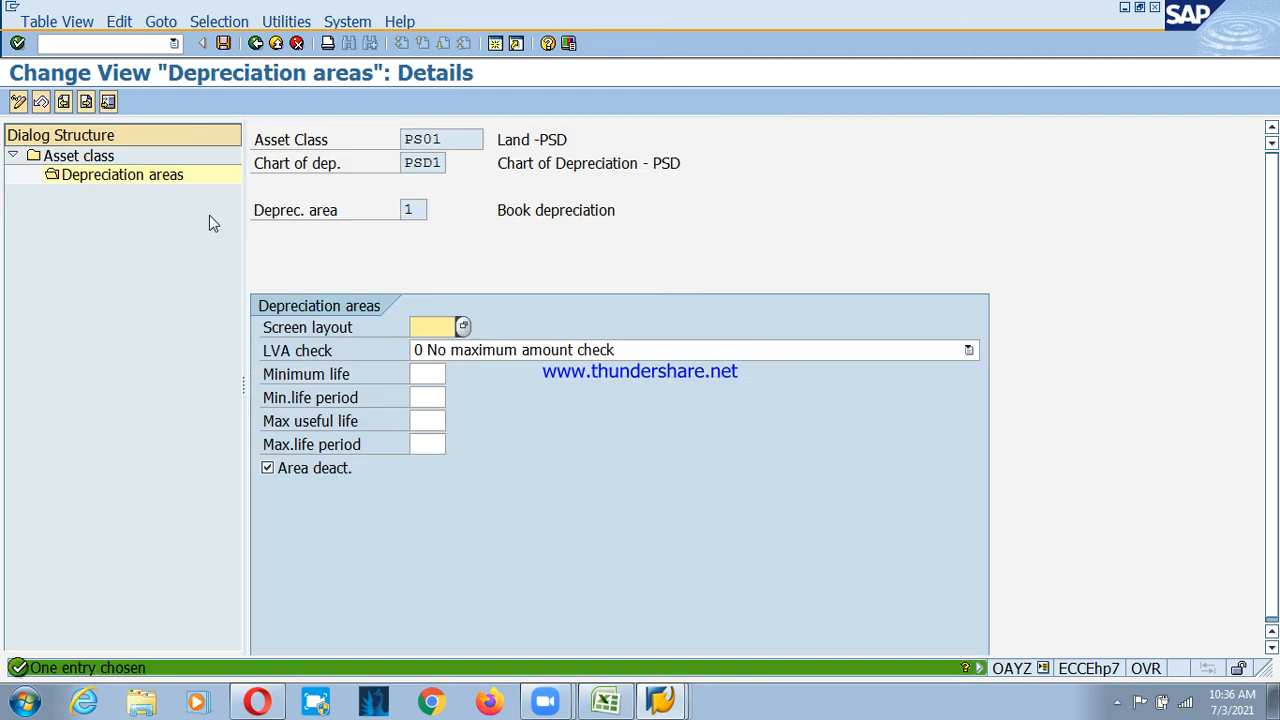
Assign screen layout 1000 to the book depreciation area of class PS01 and remove the area's deactivation
click(462, 327)
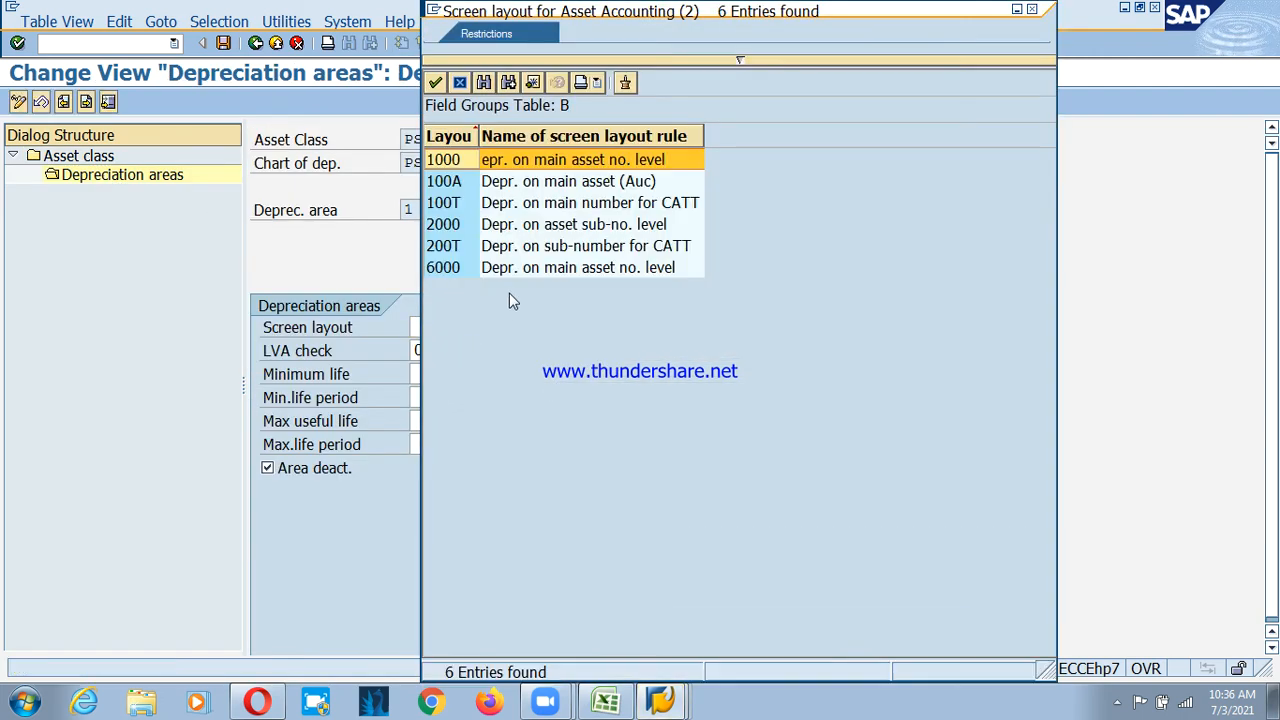
double_click(446, 160)
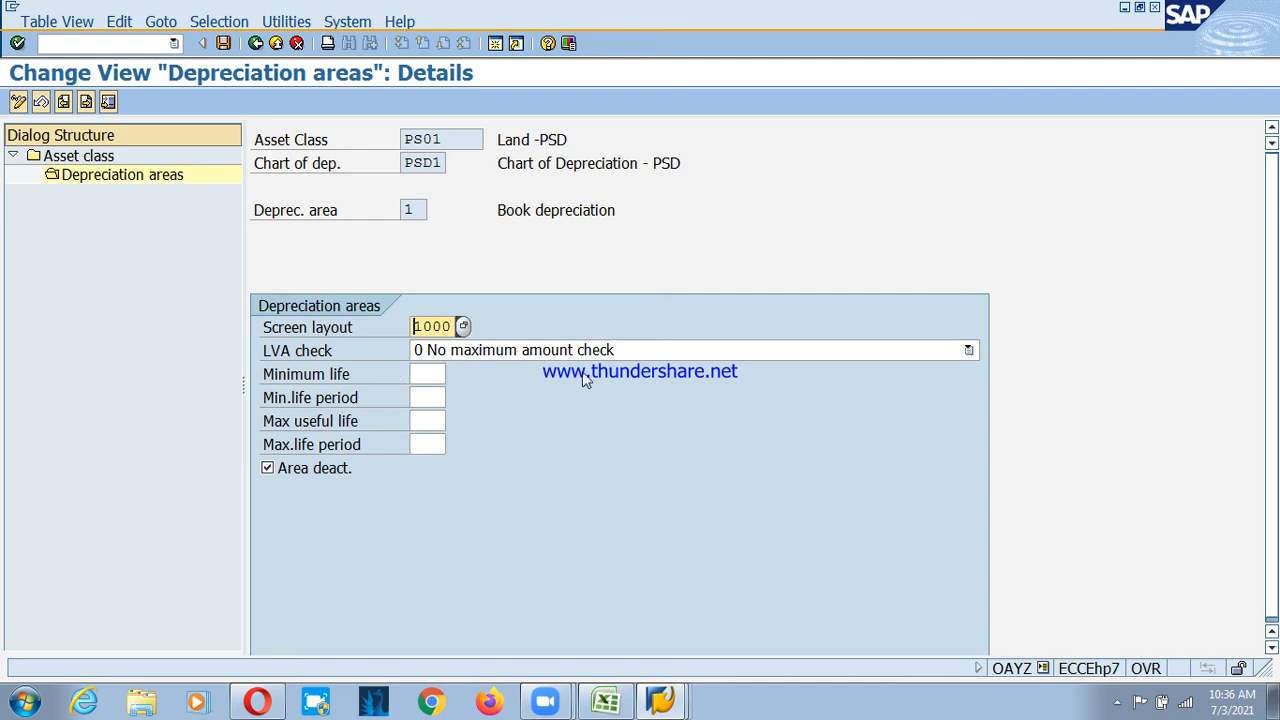
click(267, 467)
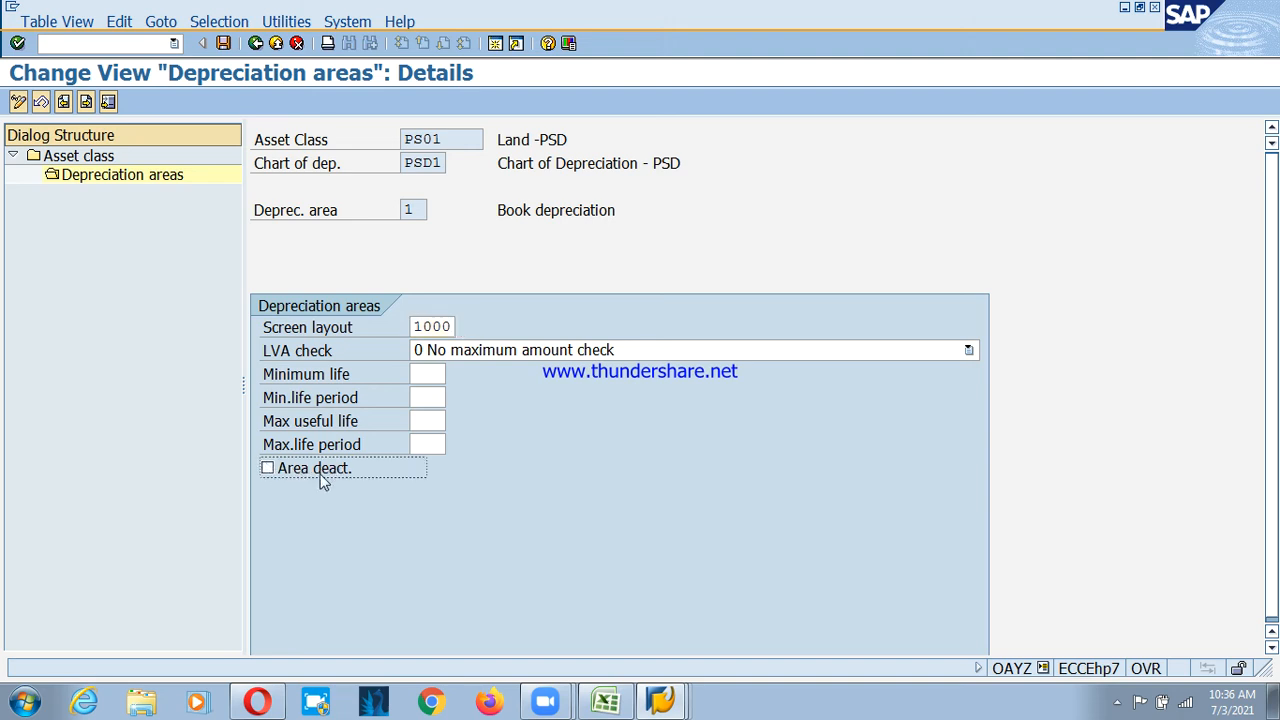
key(Return)
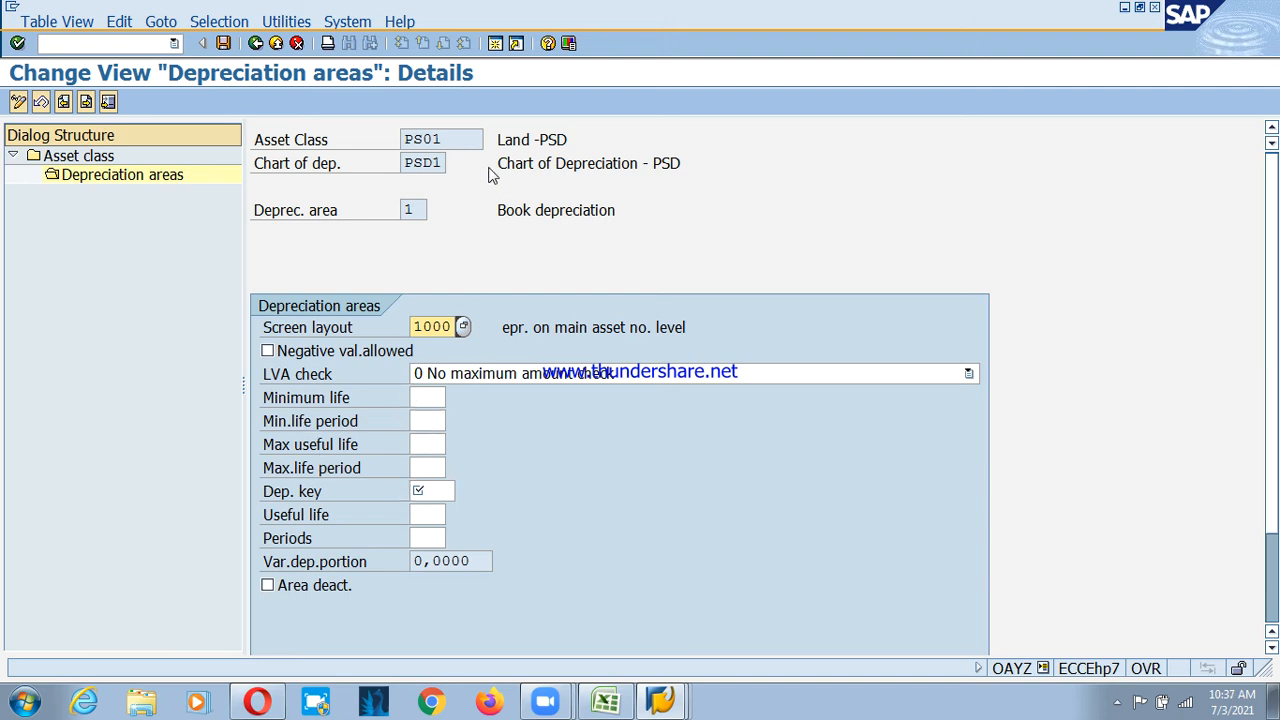
Set the depreciation key of PS01's book depreciation area to 0000 "No depreciation and no interest"
click(427, 402)
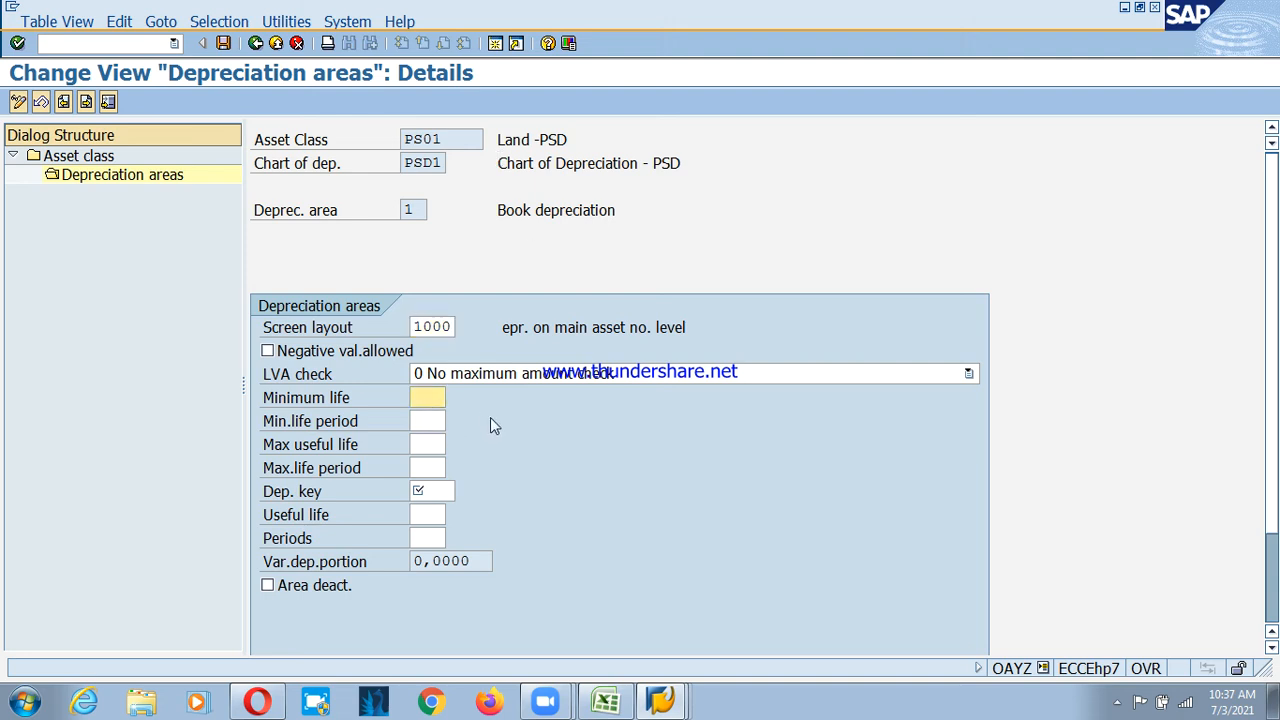
click(426, 423)
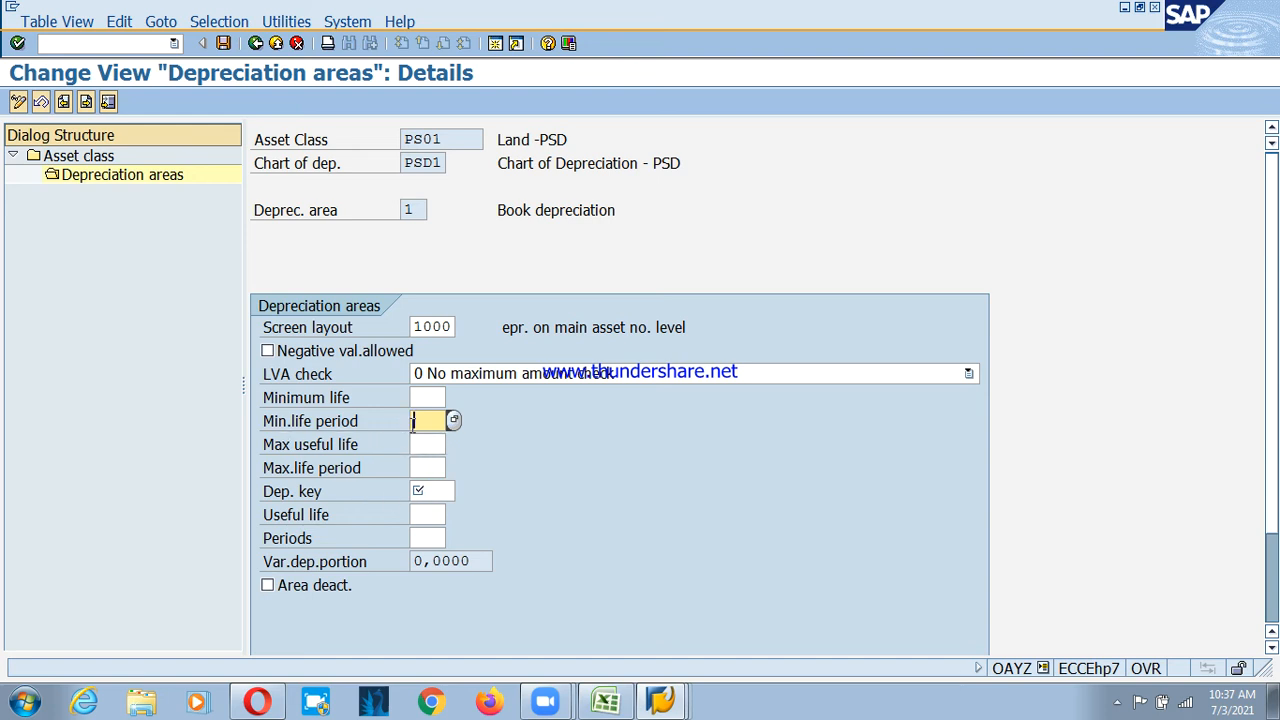
click(428, 445)
click(425, 468)
click(440, 491)
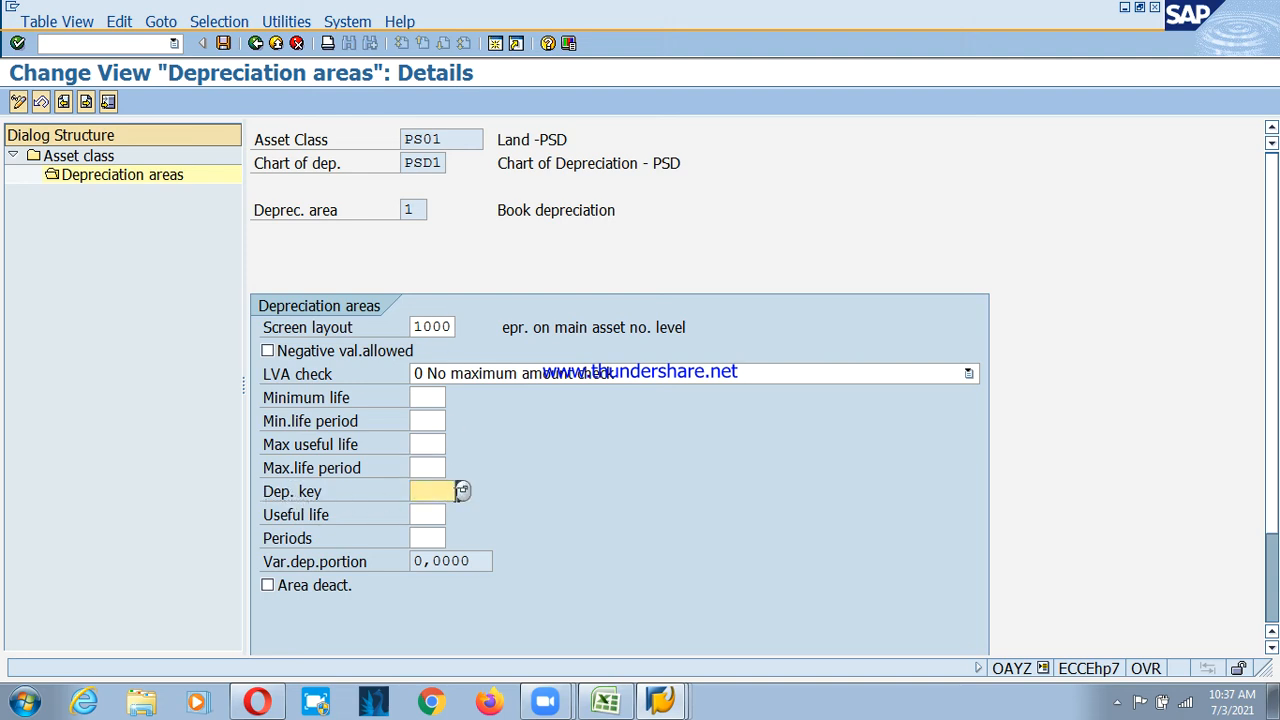
click(463, 495)
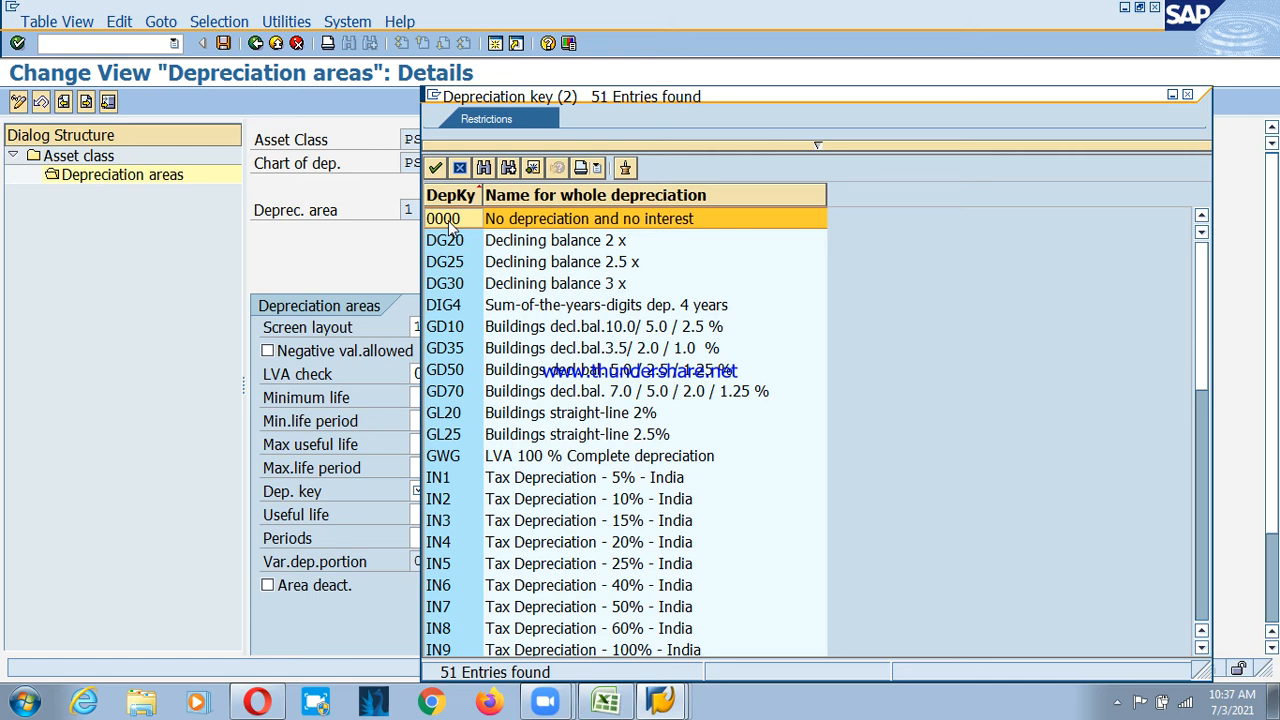
double_click(450, 226)
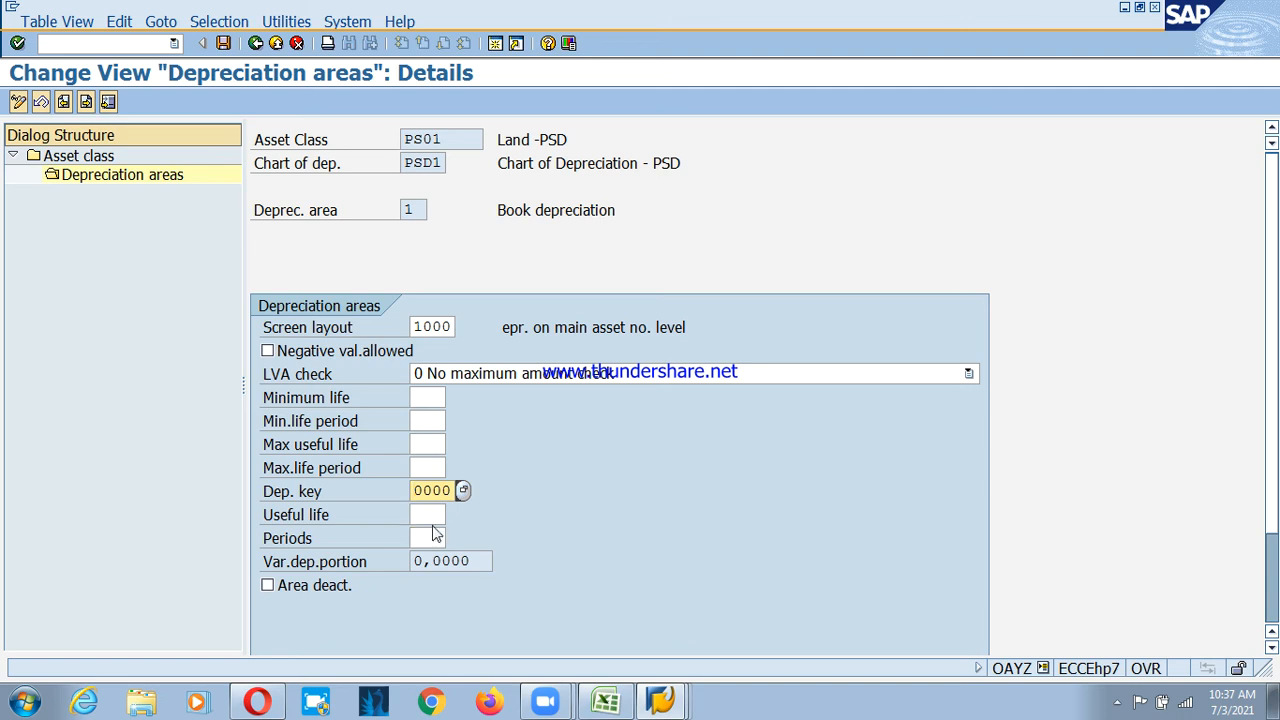
Save the PS01 depreciation area settings, accepting the proposed customizing request
click(424, 515)
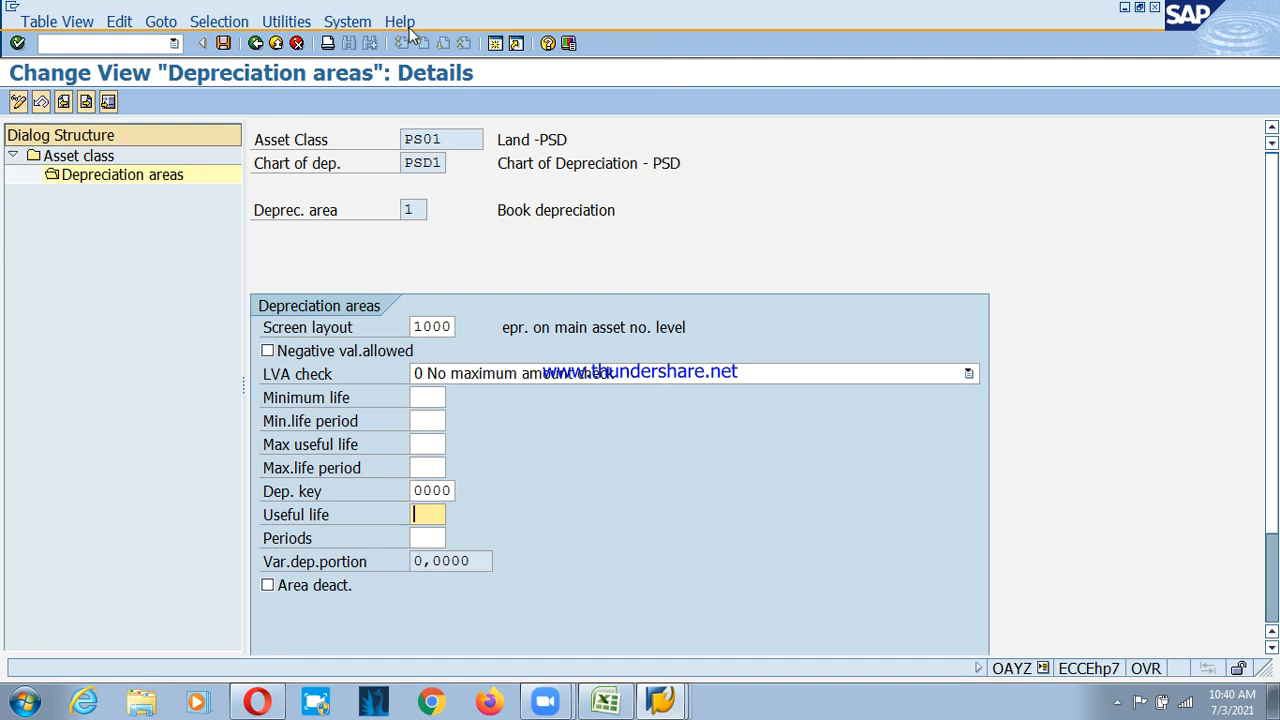
click(409, 28)
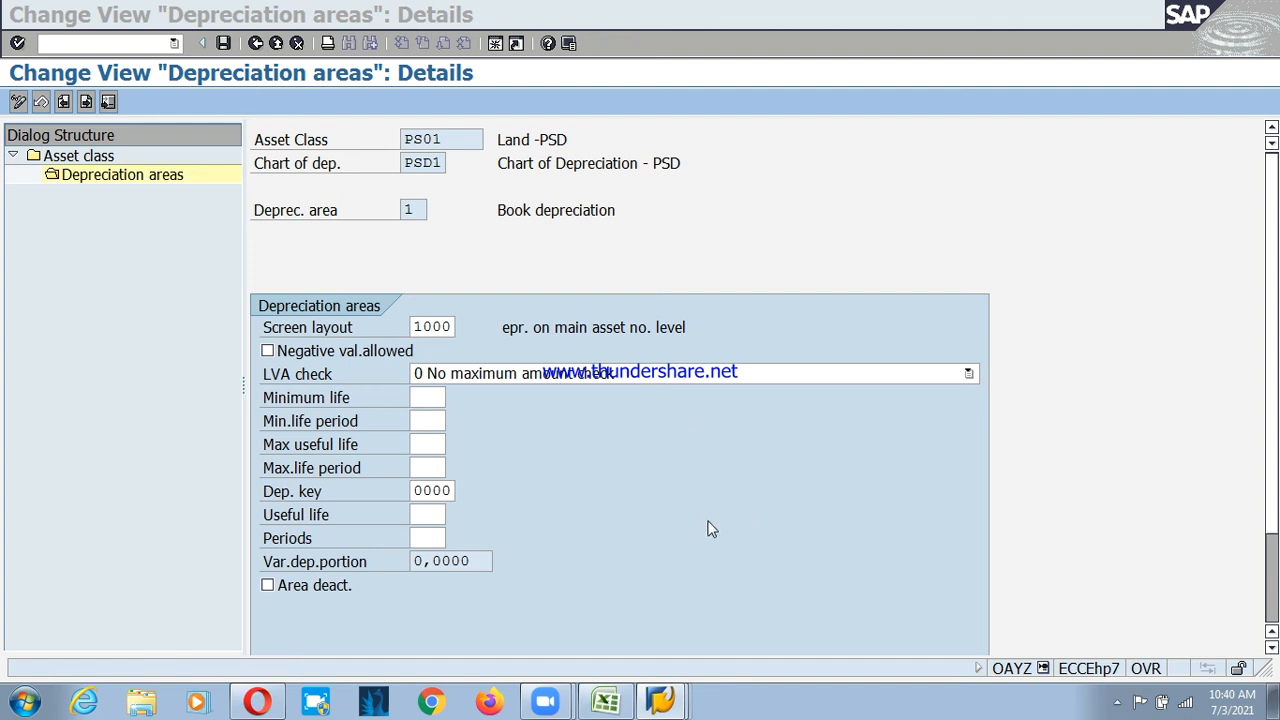
click(554, 446)
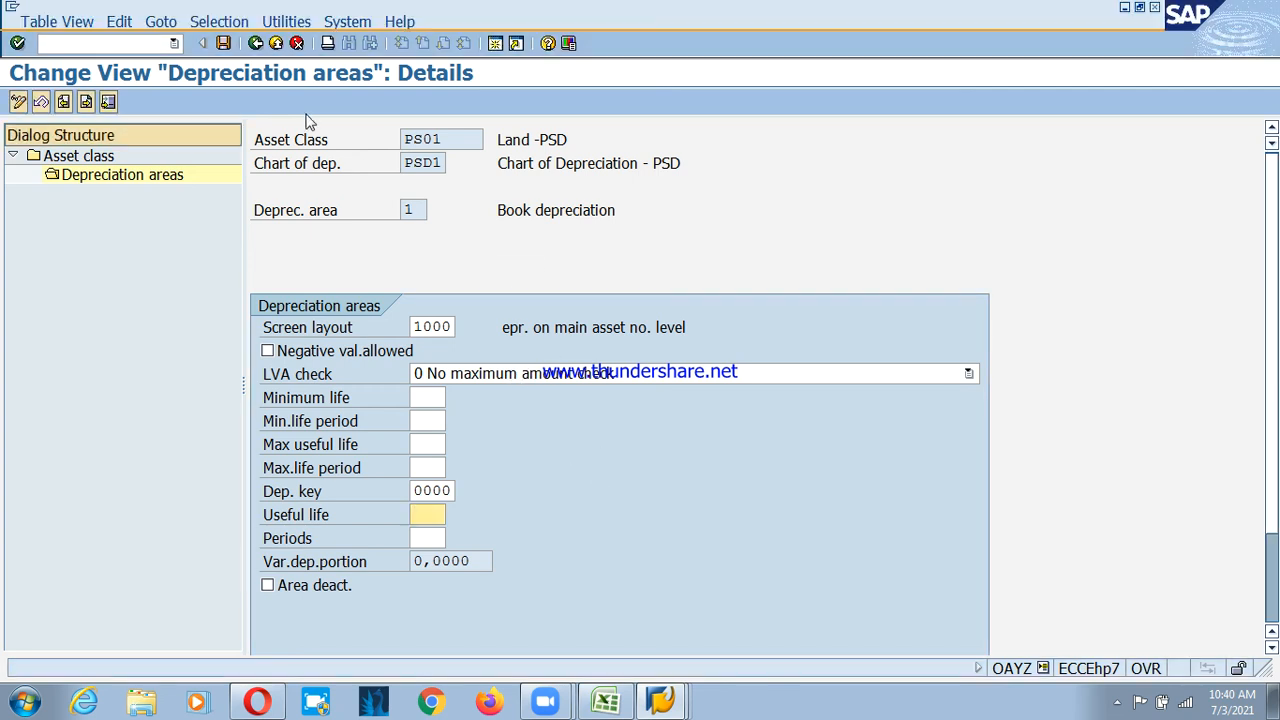
click(223, 43)
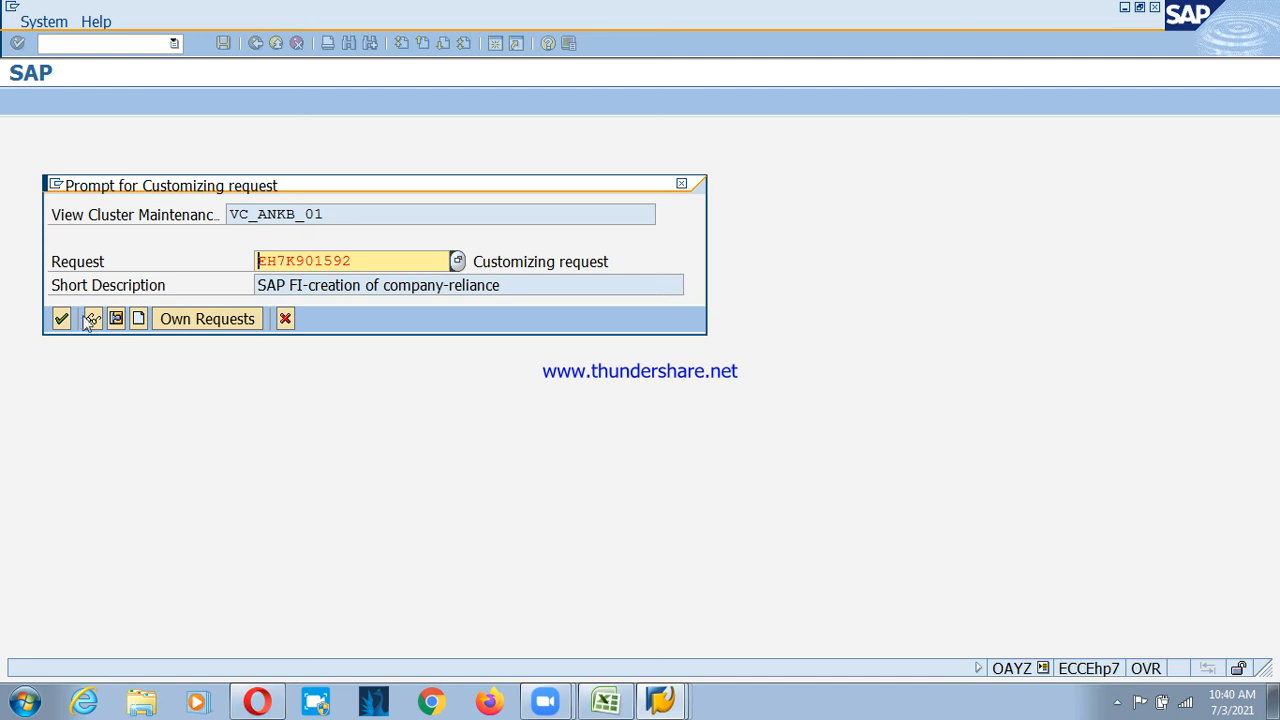
click(61, 318)
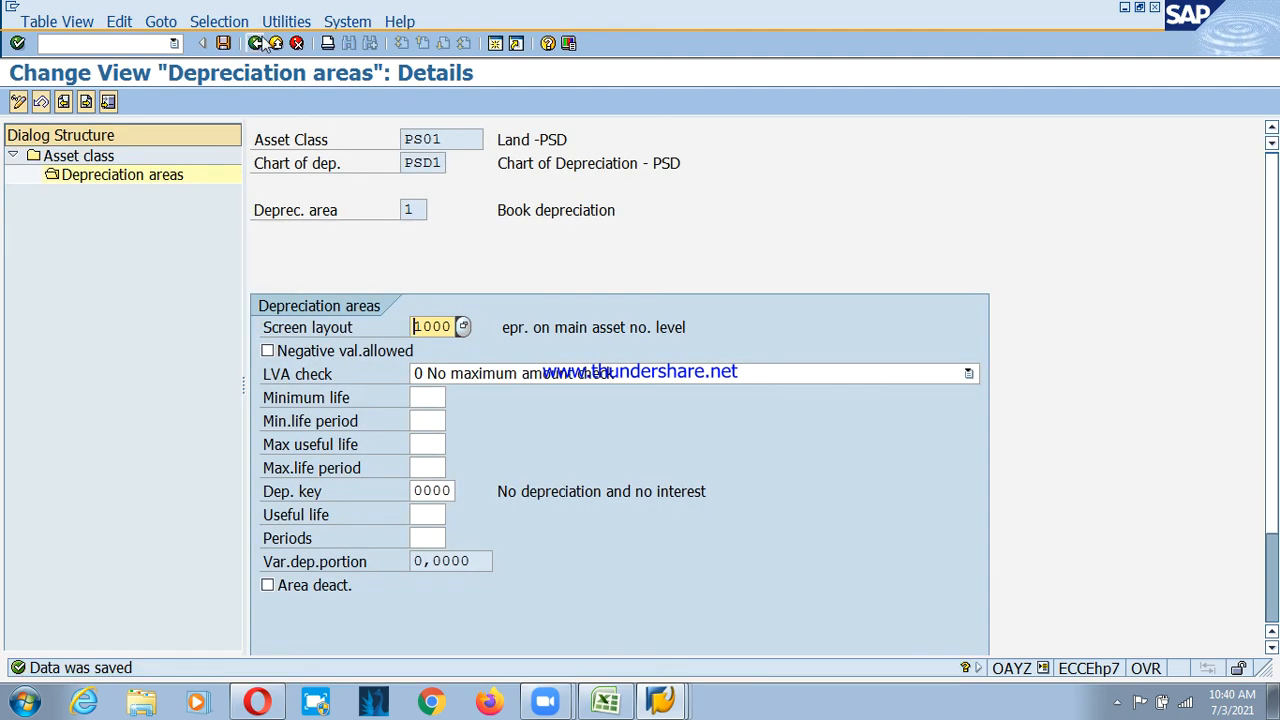
Return to the asset class overview and open the depreciation areas of asset class PS02 Building -PSD
click(256, 43)
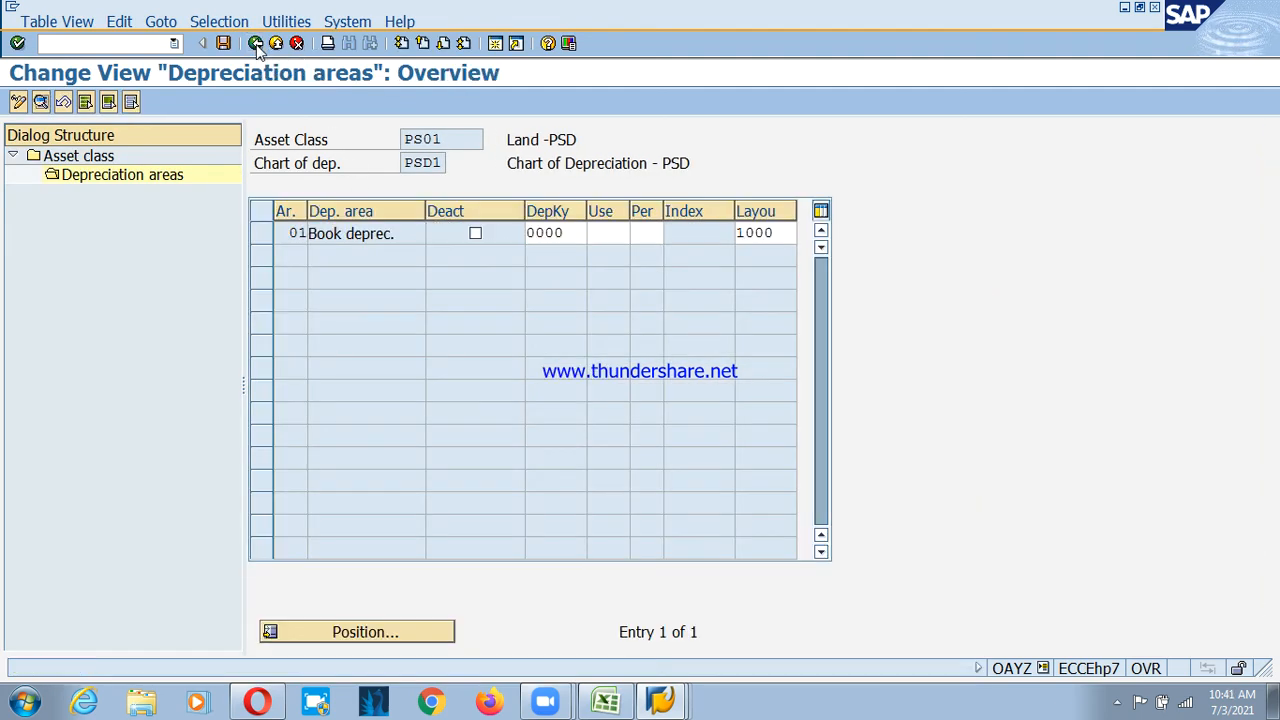
click(256, 44)
click(300, 188)
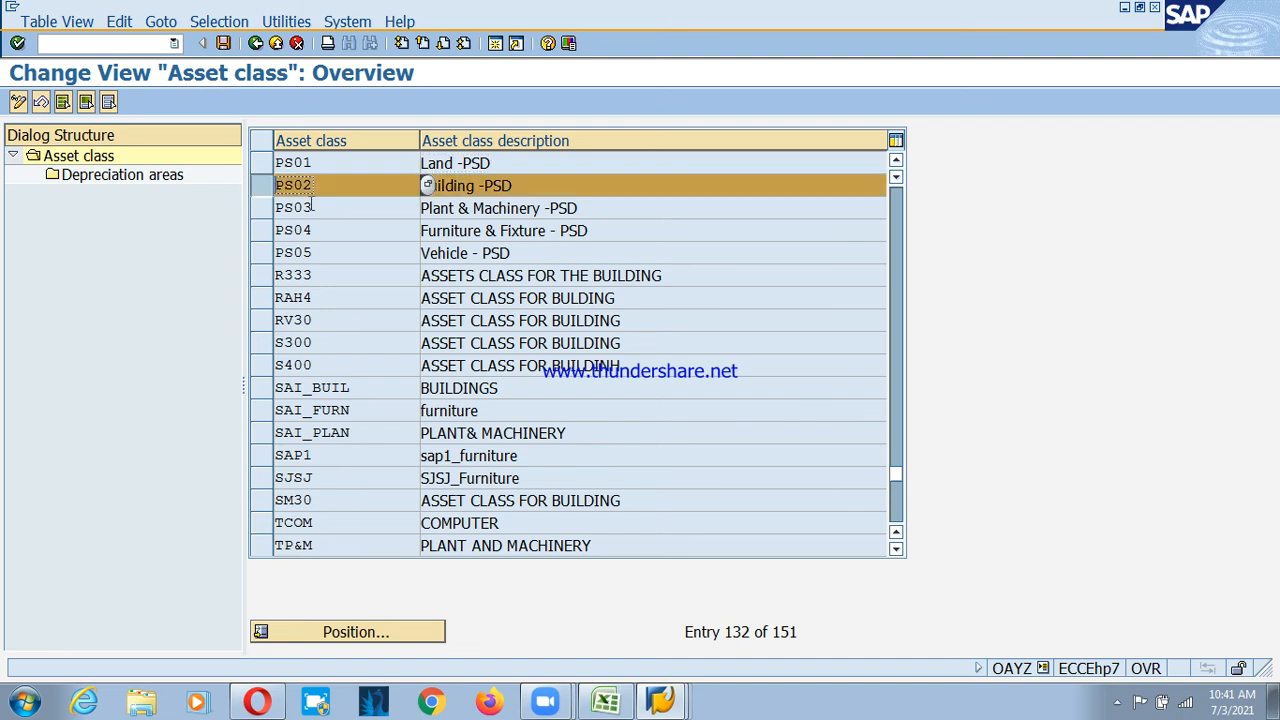
double_click(104, 180)
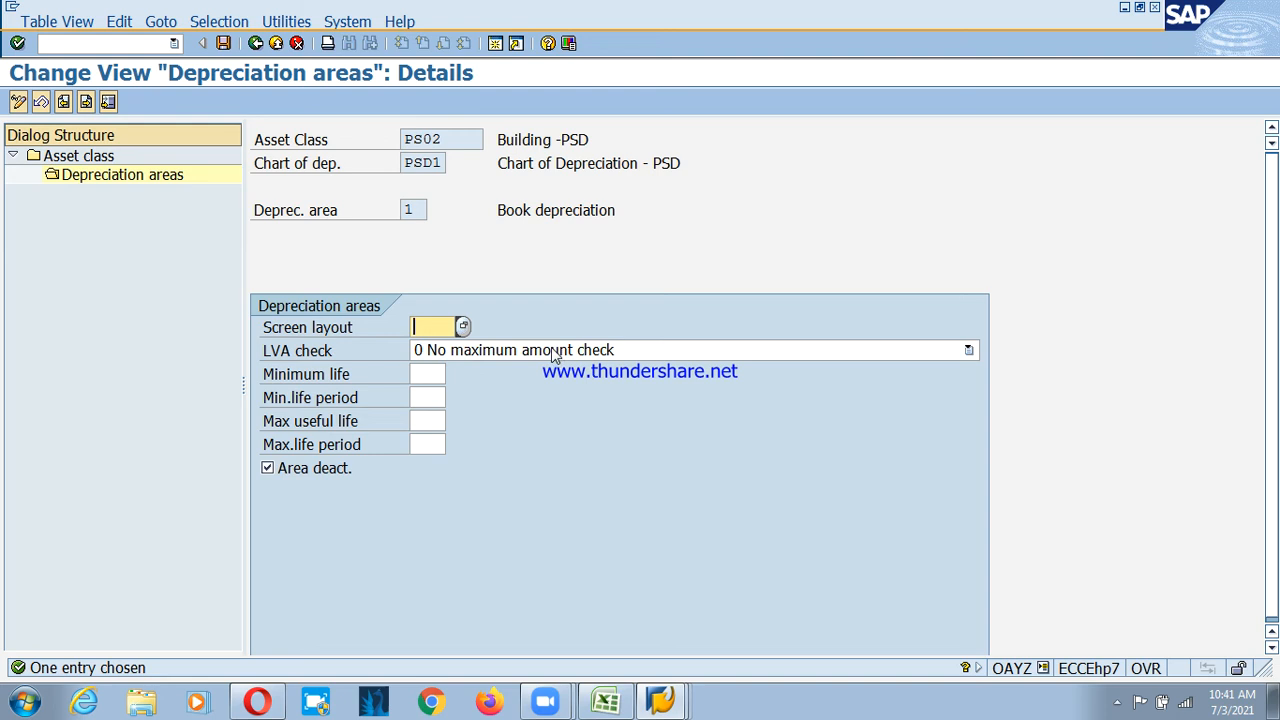
Assign screen layout 1000 to the book depreciation area of class PS02 and remove the area's deactivation
text(1000)
click(322, 476)
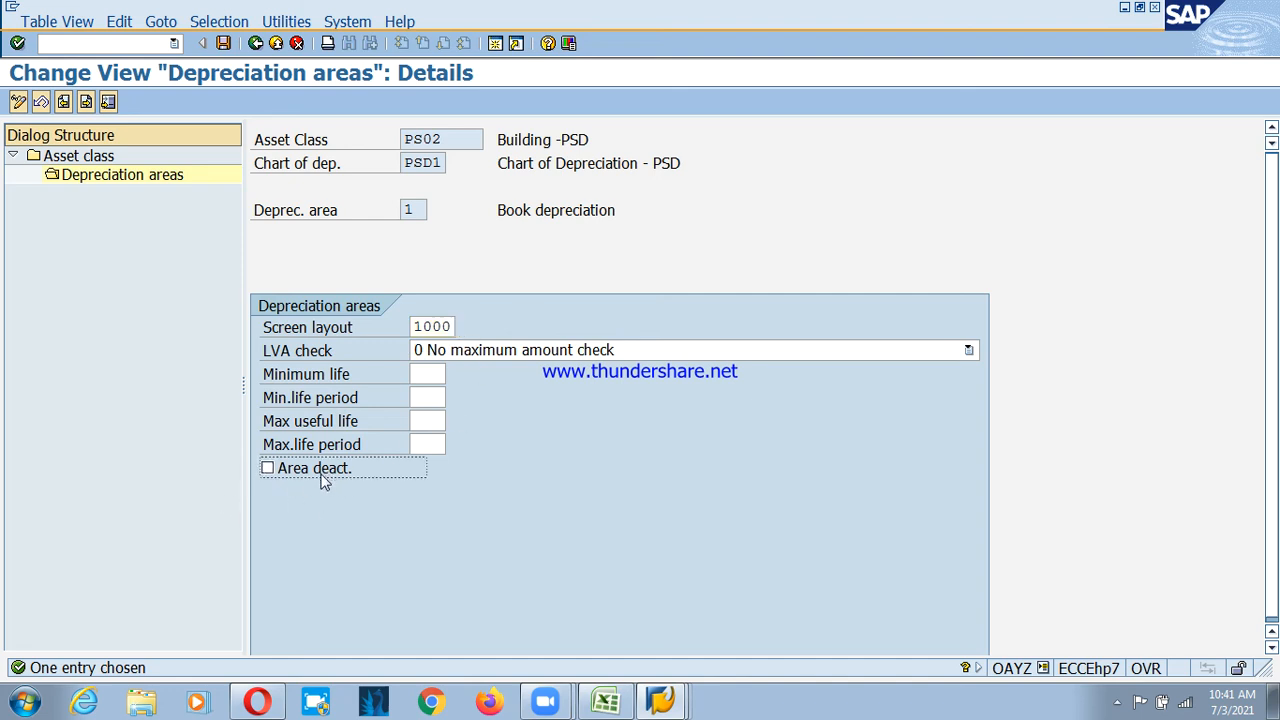
key(Return)
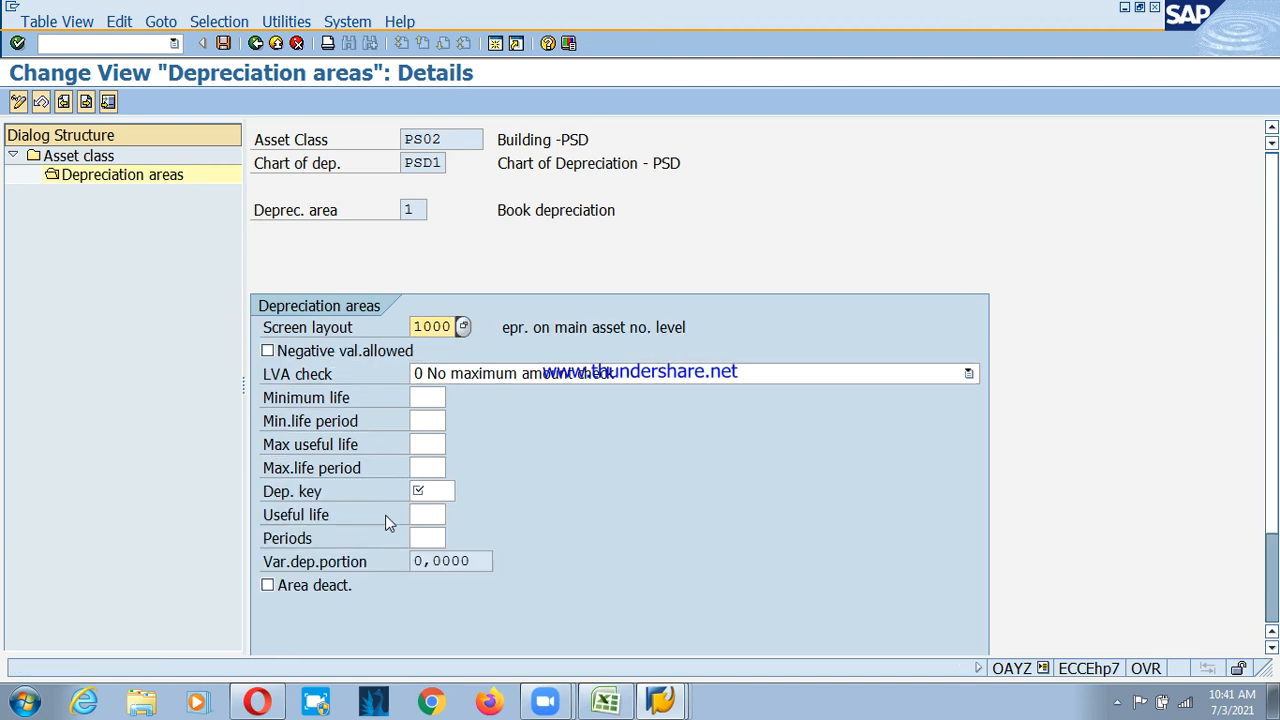
Set the depreciation key of PS02's book depreciation area to P5
click(446, 491)
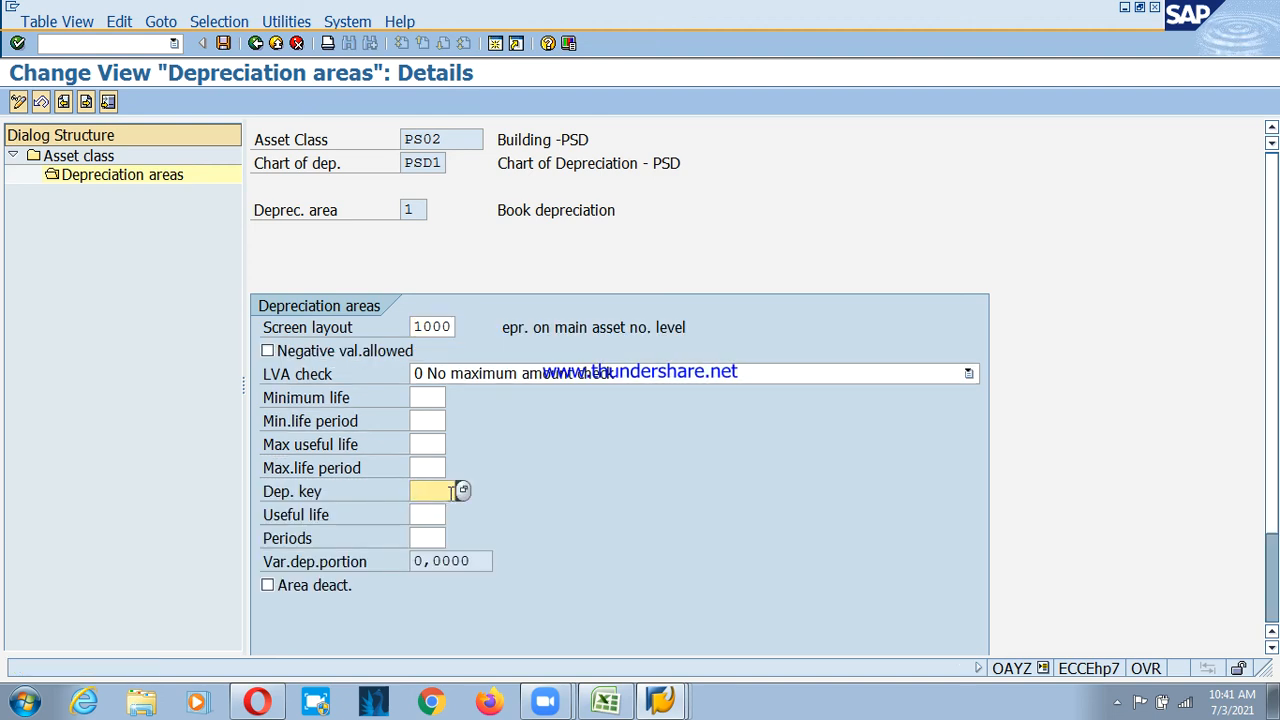
text(p5)
key(Tab)
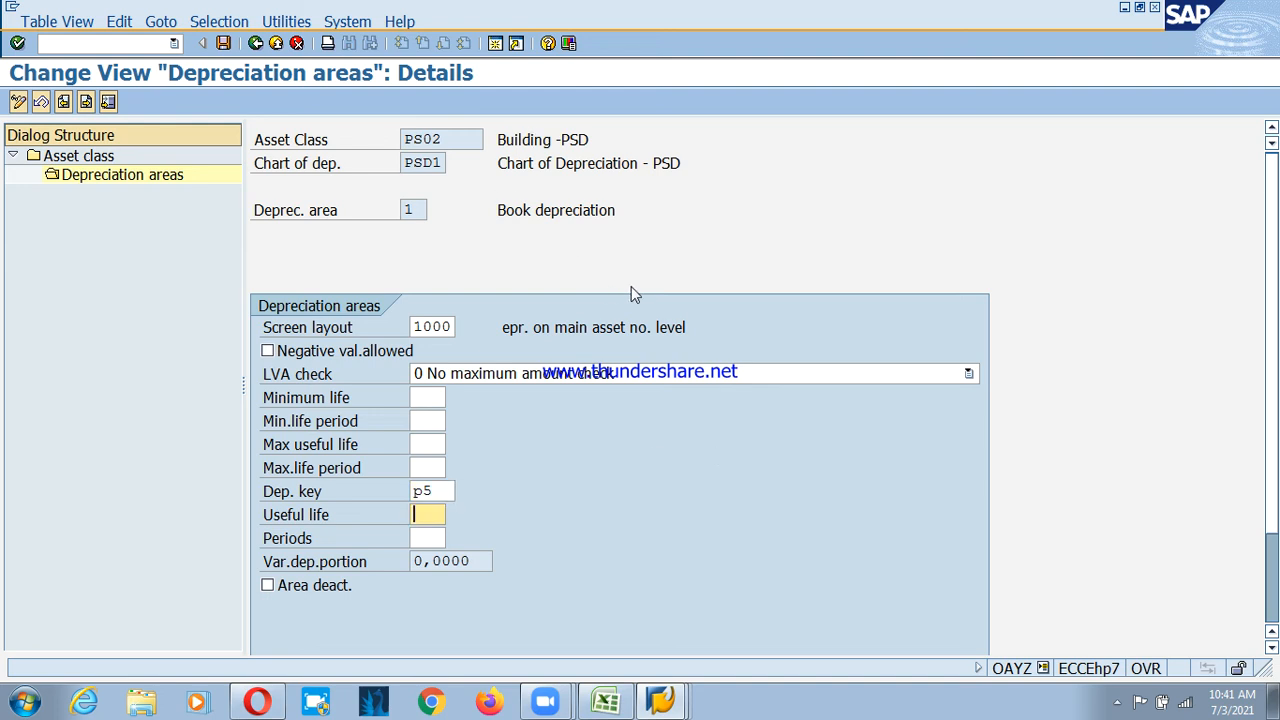
text(5)
key(BackSpace)
click(422, 398)
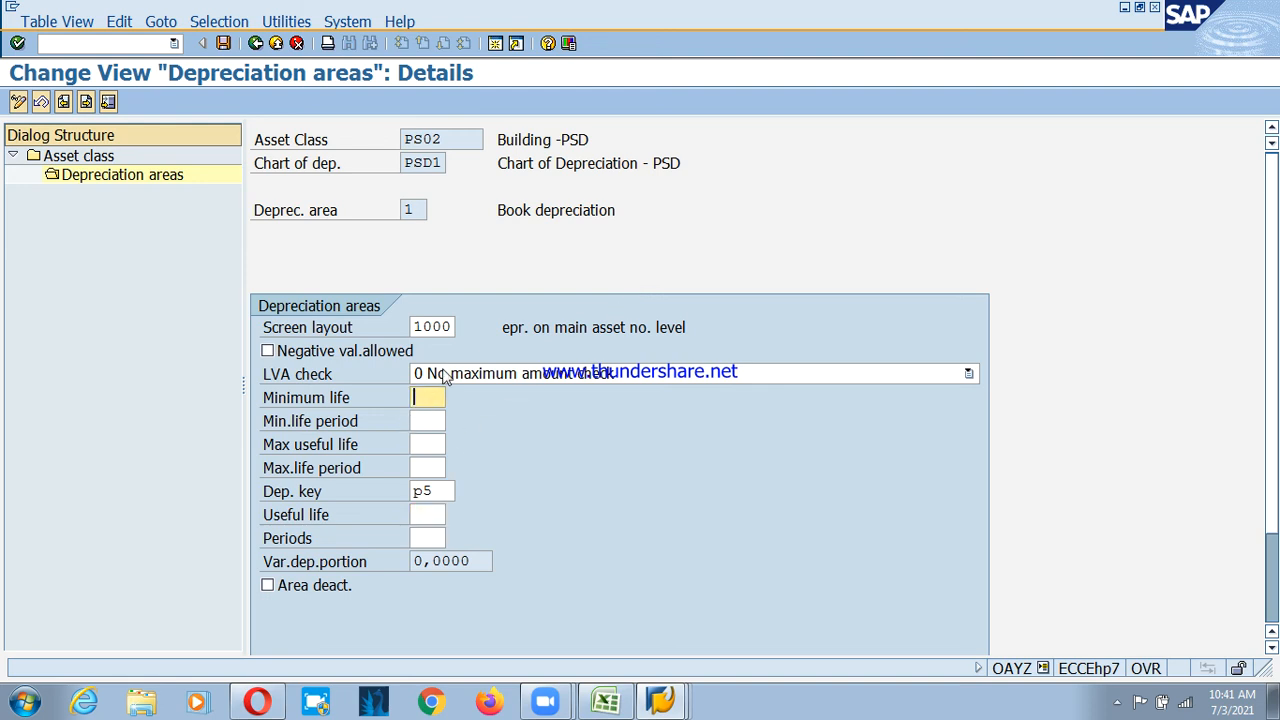
text(1)
key(Tab)
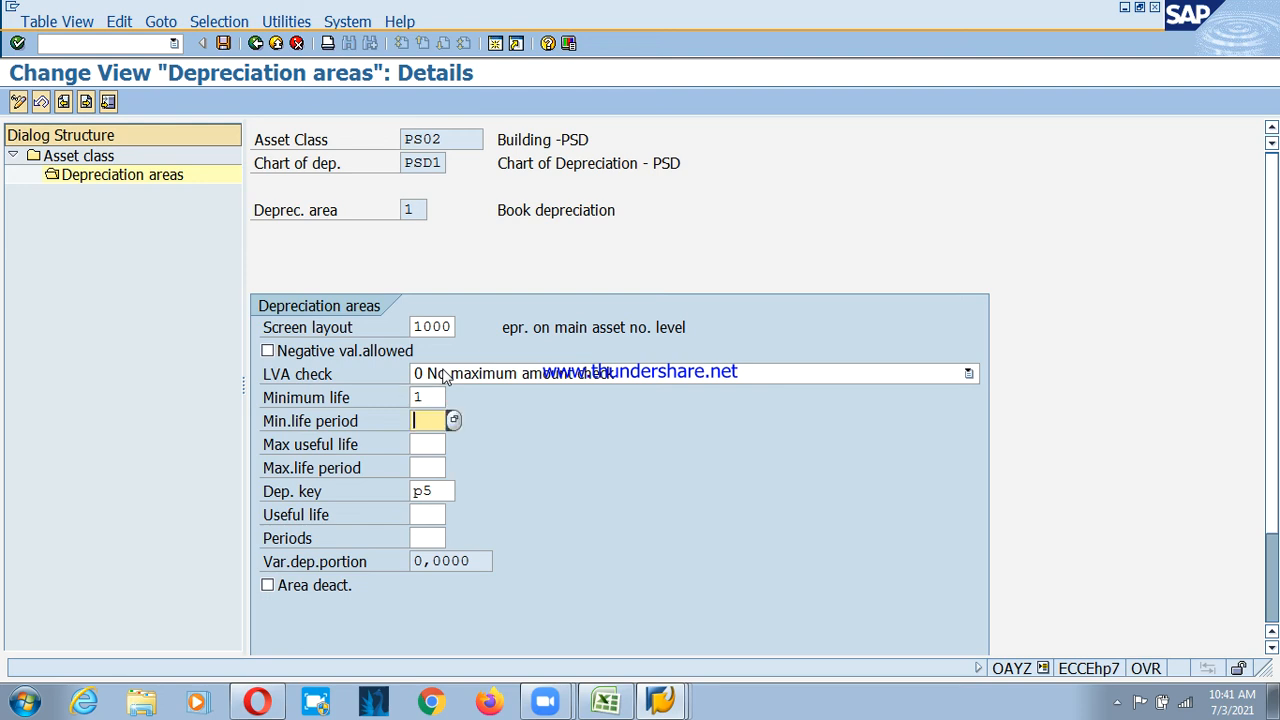
text(1)
key(BackSpace)
key(shift+Tab)
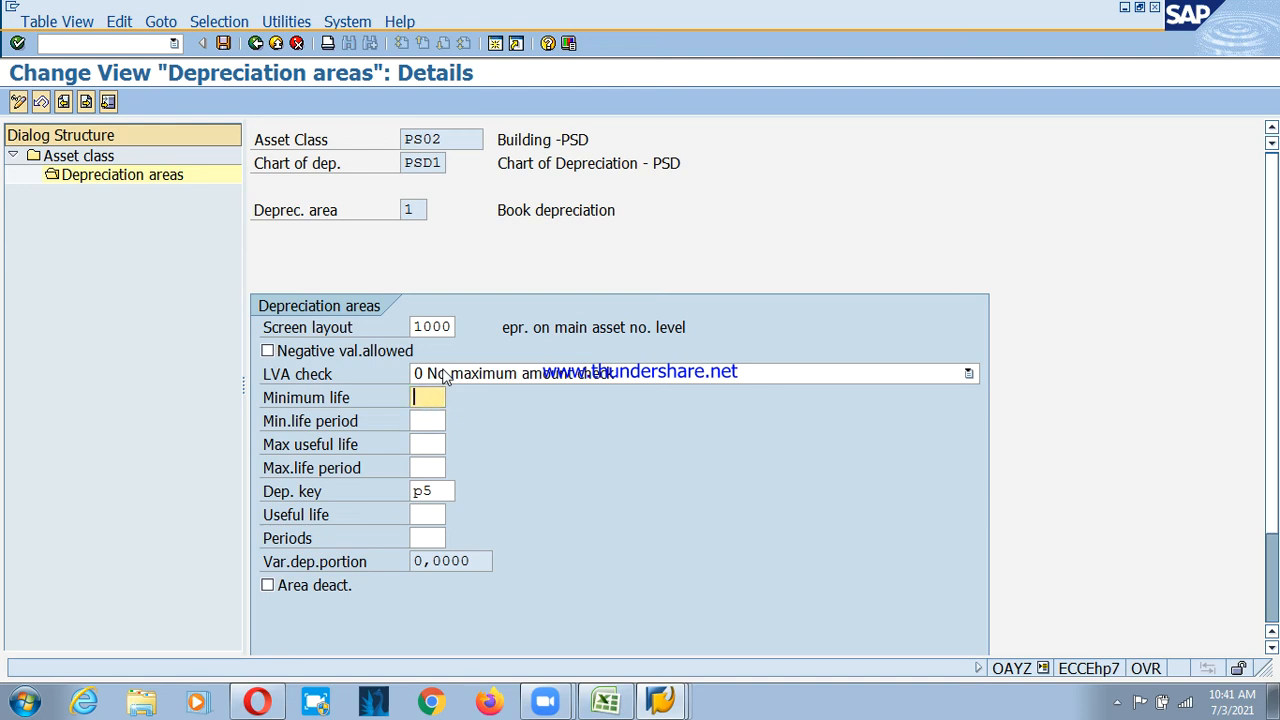
text(1)
key(Tab)
text(1)
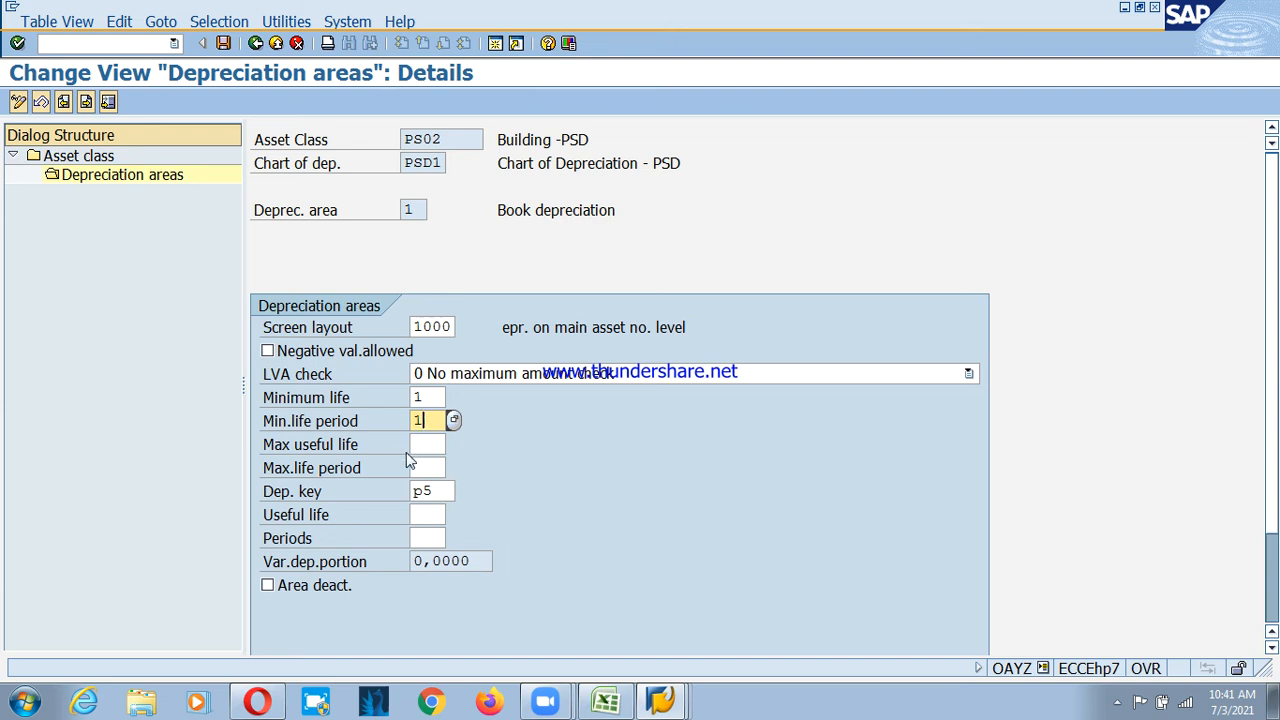
key(BackSpace)
click(422, 448)
text(10)
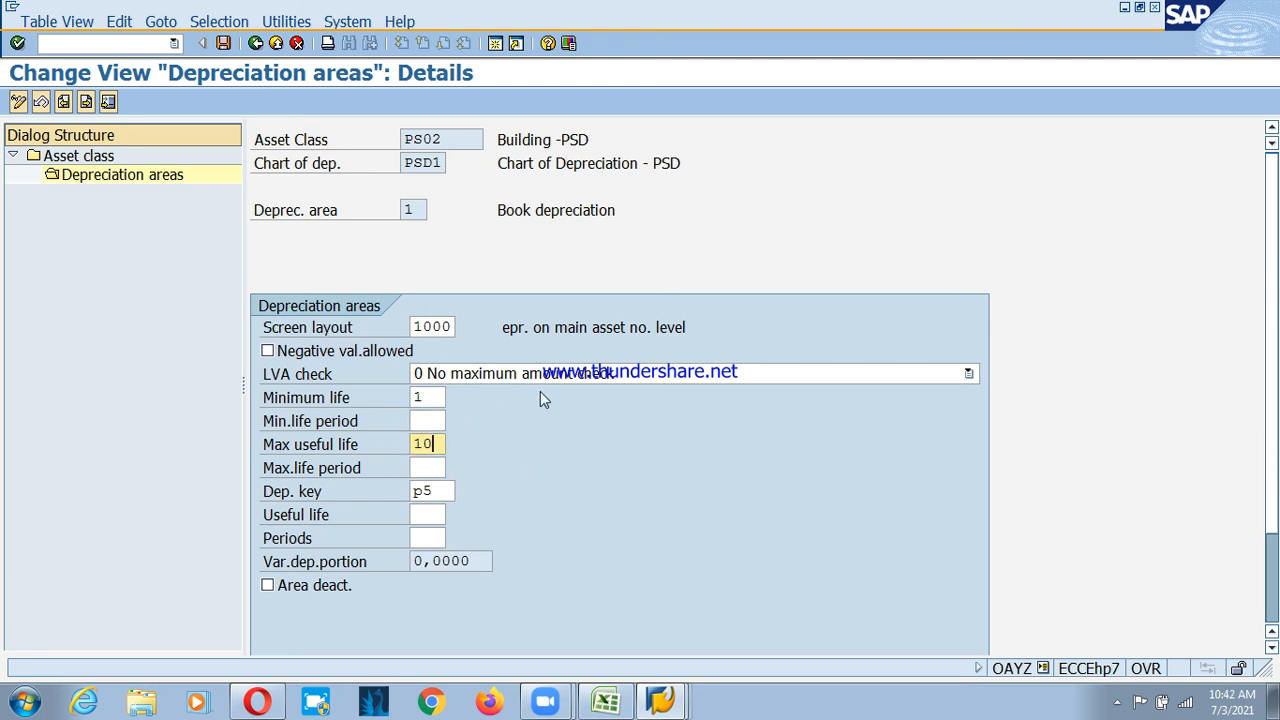
key(Tab)
text(5)
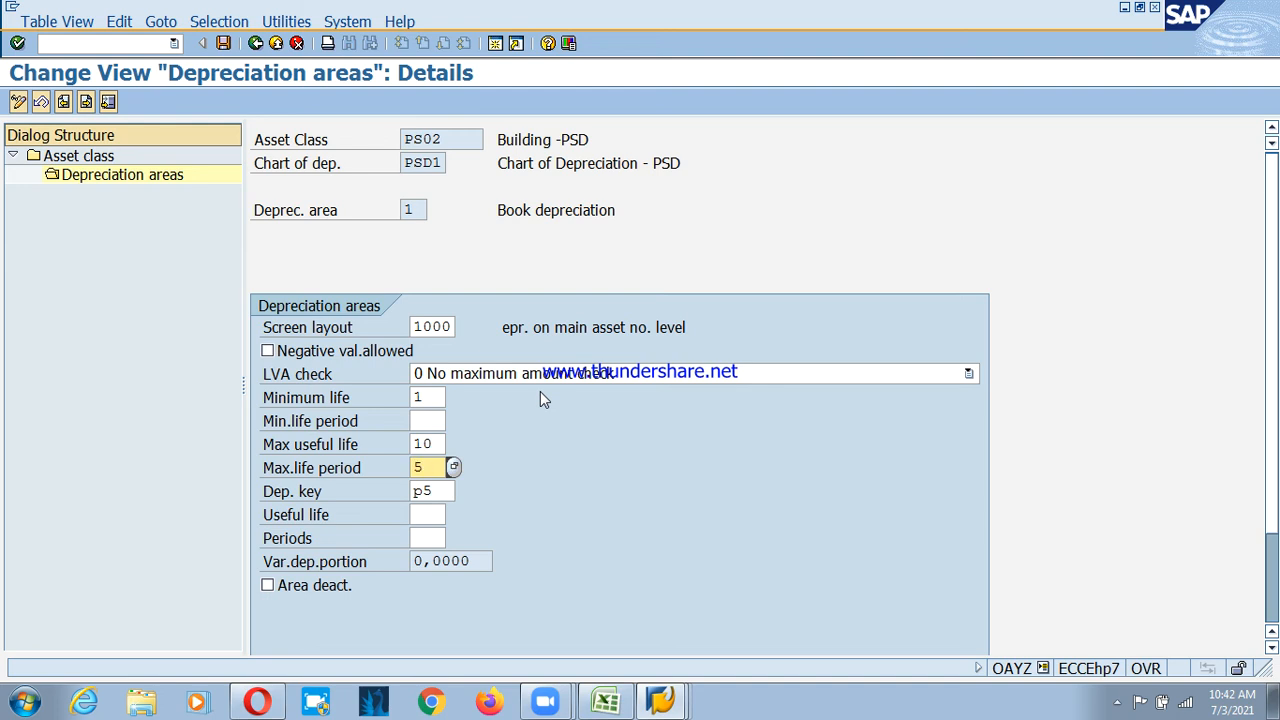
key(BackSpace)
key(shift+Tab)
key(Delete)
key(Delete)
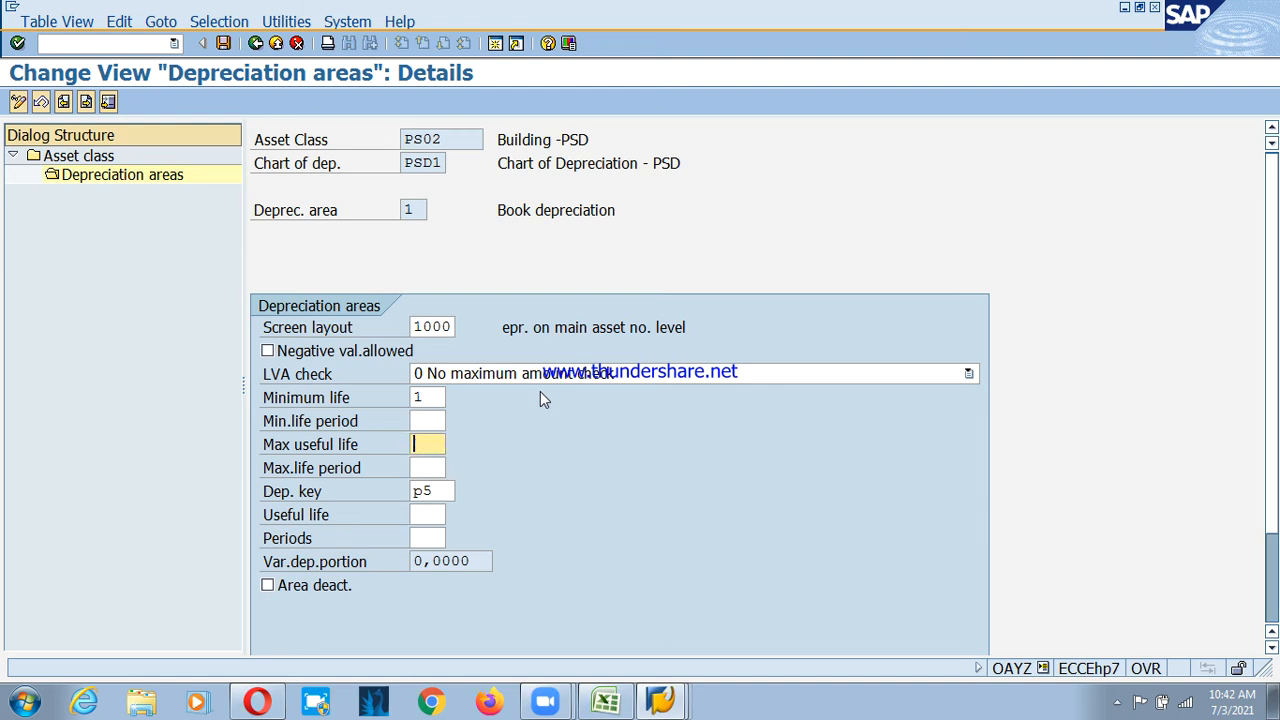
key(shift+Tab)
key(shift+Tab)
key(Tab)
key(Delete)
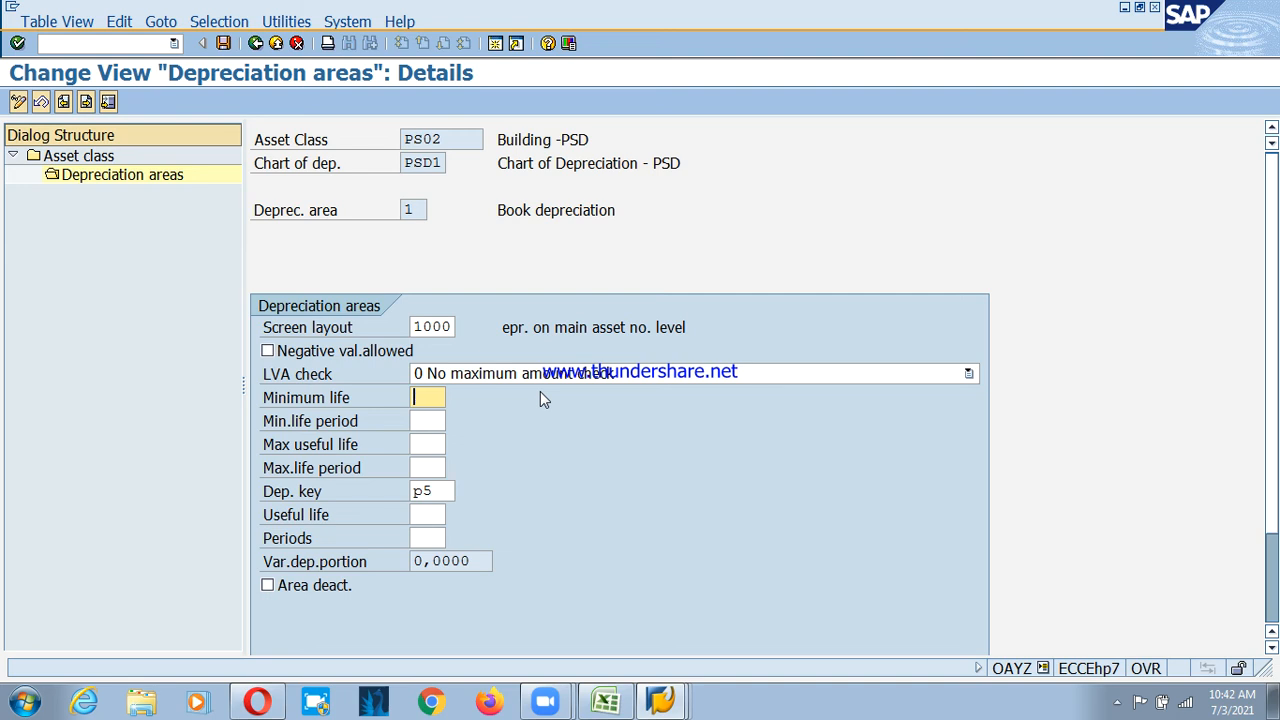
Set the useful life of PS02's book depreciation area to 5 and save the settings
click(435, 515)
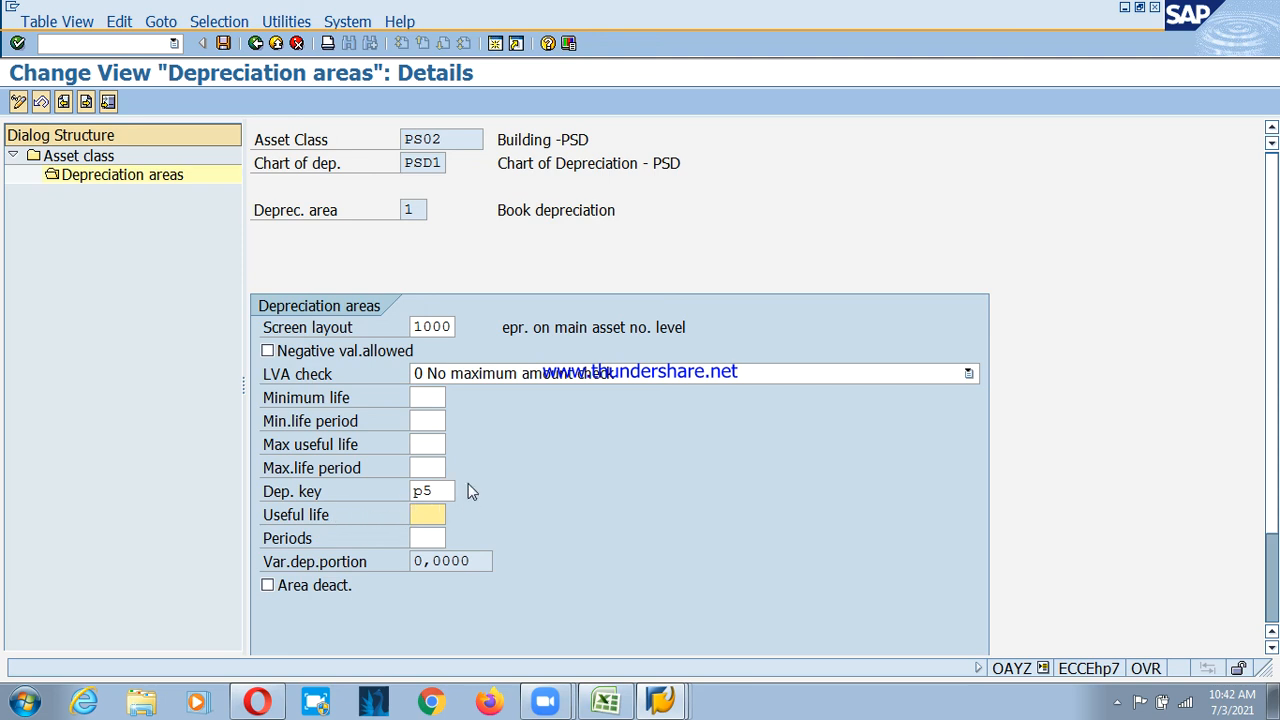
text(5)
click(224, 44)
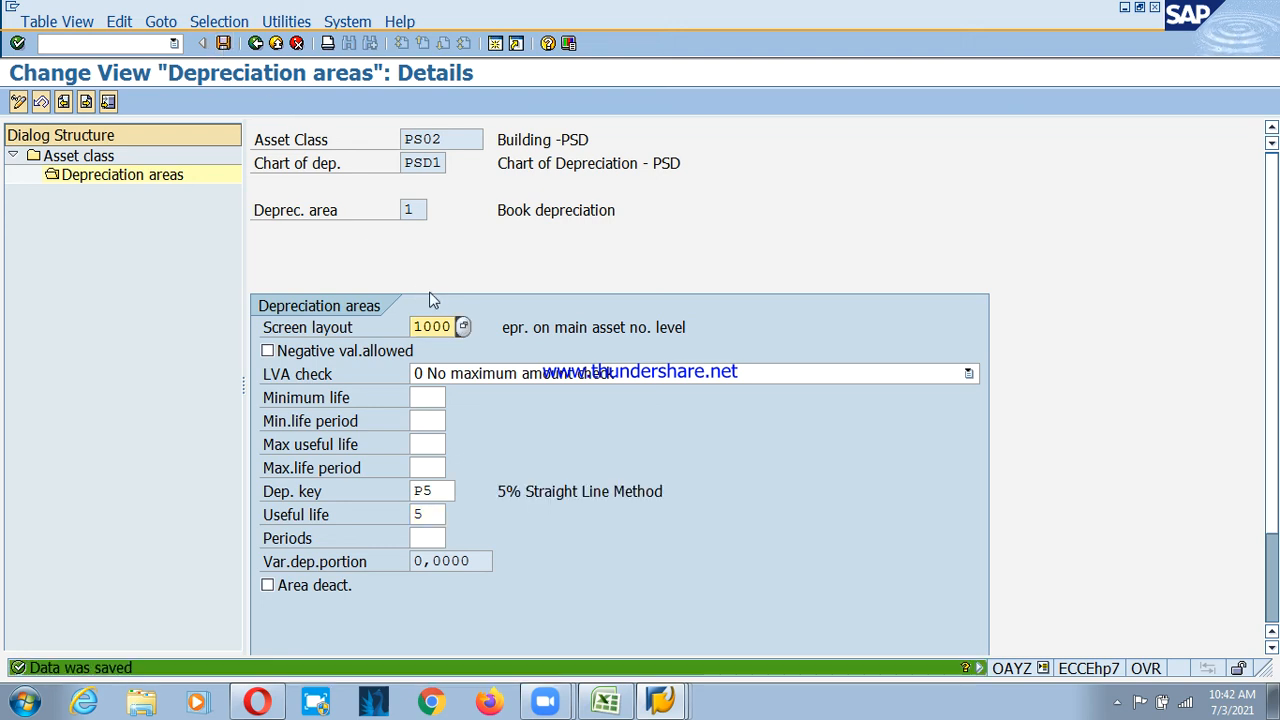
Return to the asset class overview and open the depreciation areas of asset class PS03 Plant & Machinery -PSD
click(255, 43)
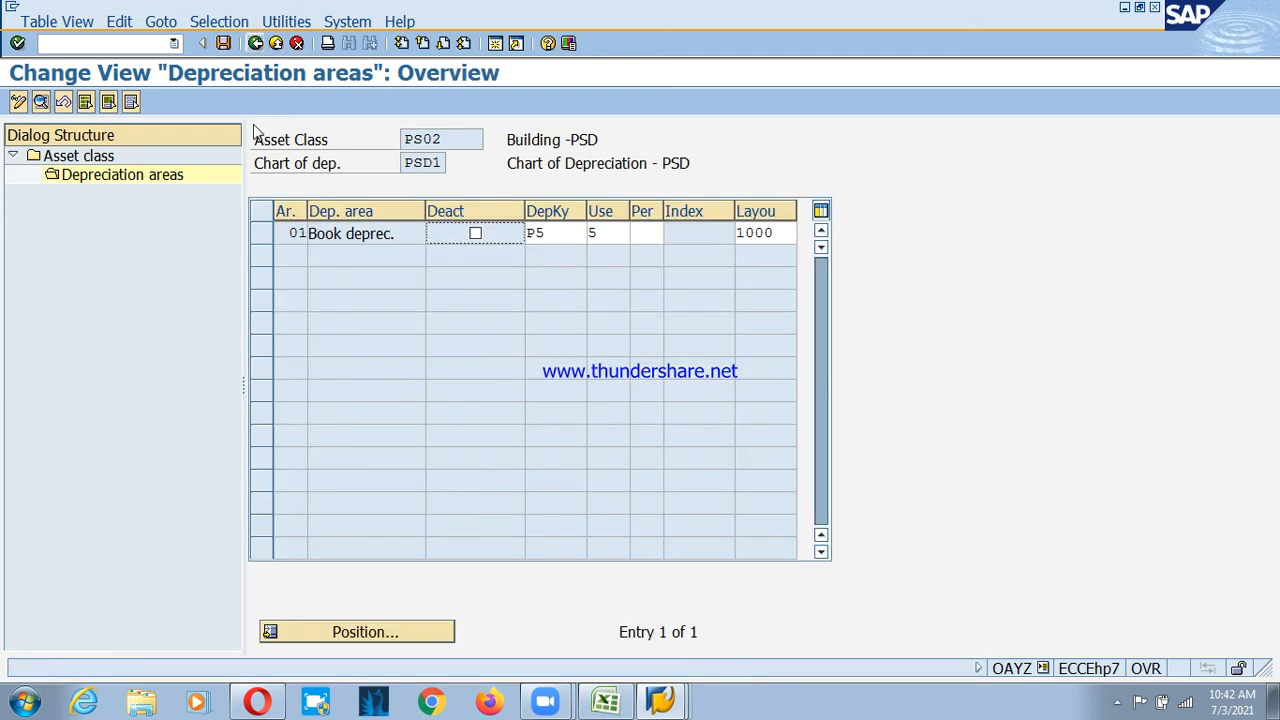
click(255, 43)
click(262, 208)
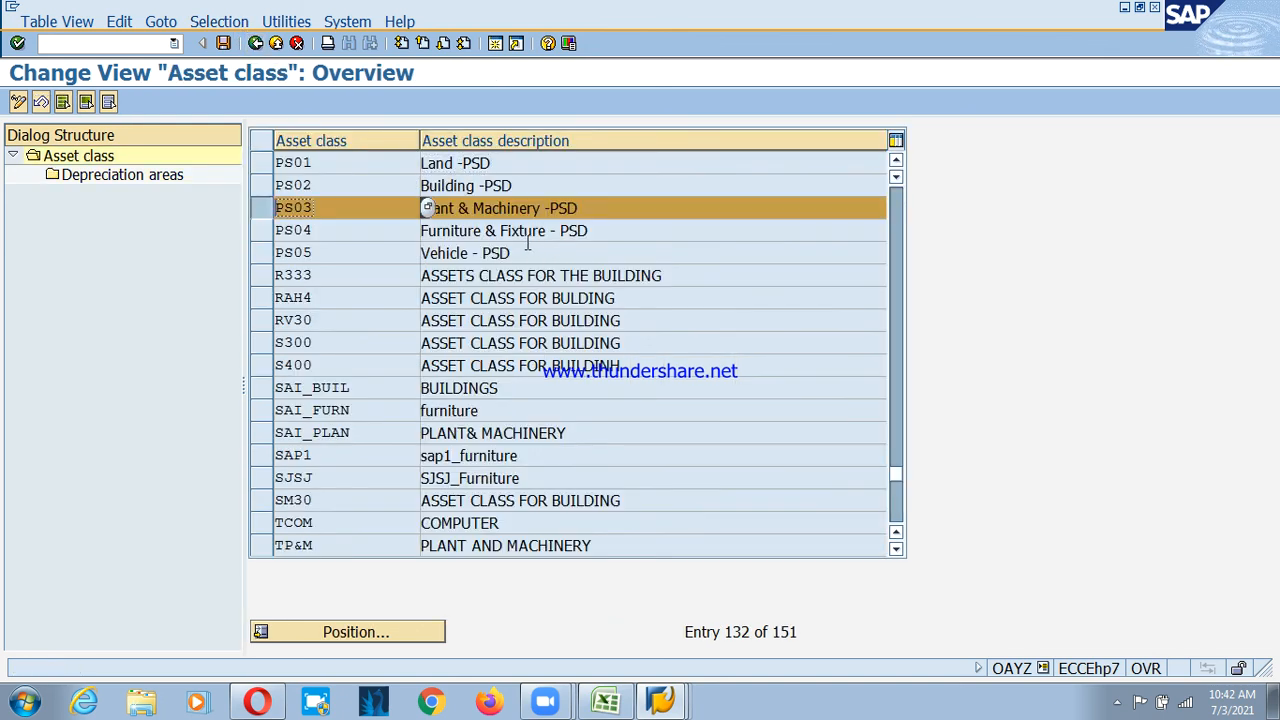
double_click(140, 178)
Assign screen layout 1000 to the book depreciation area of class PS03 and remove the area's deactivation
click(428, 327)
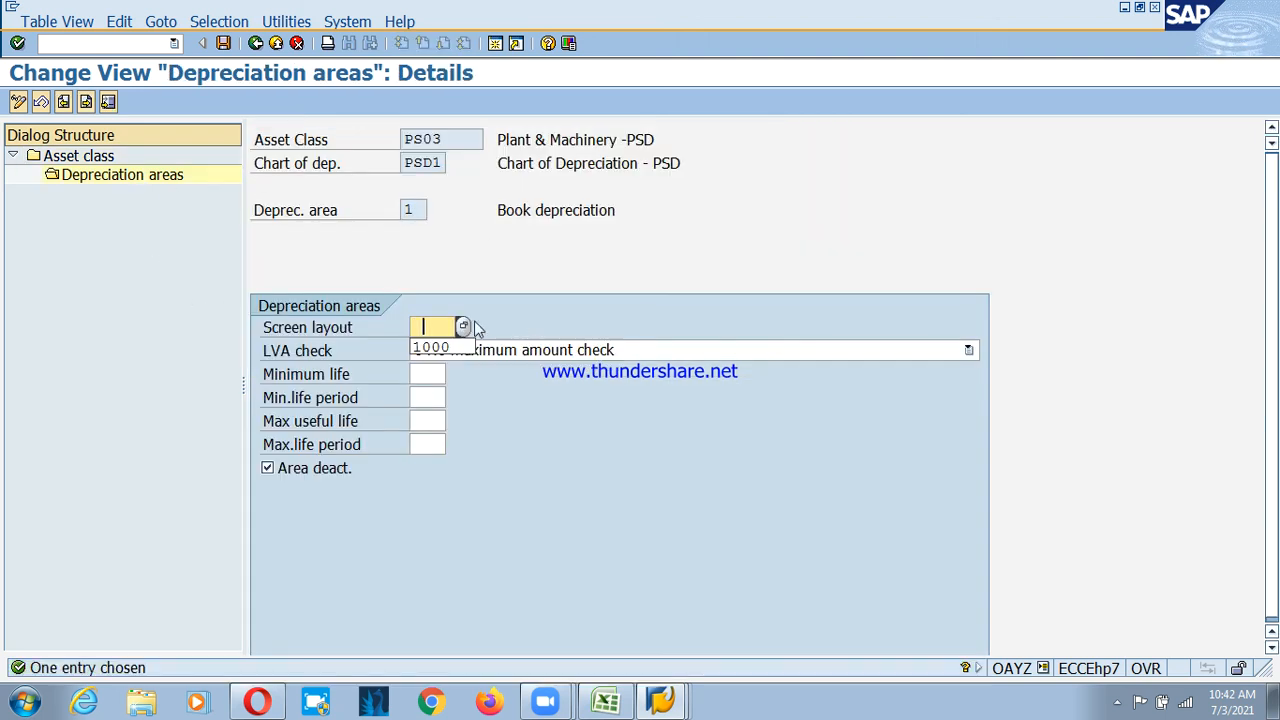
click(436, 348)
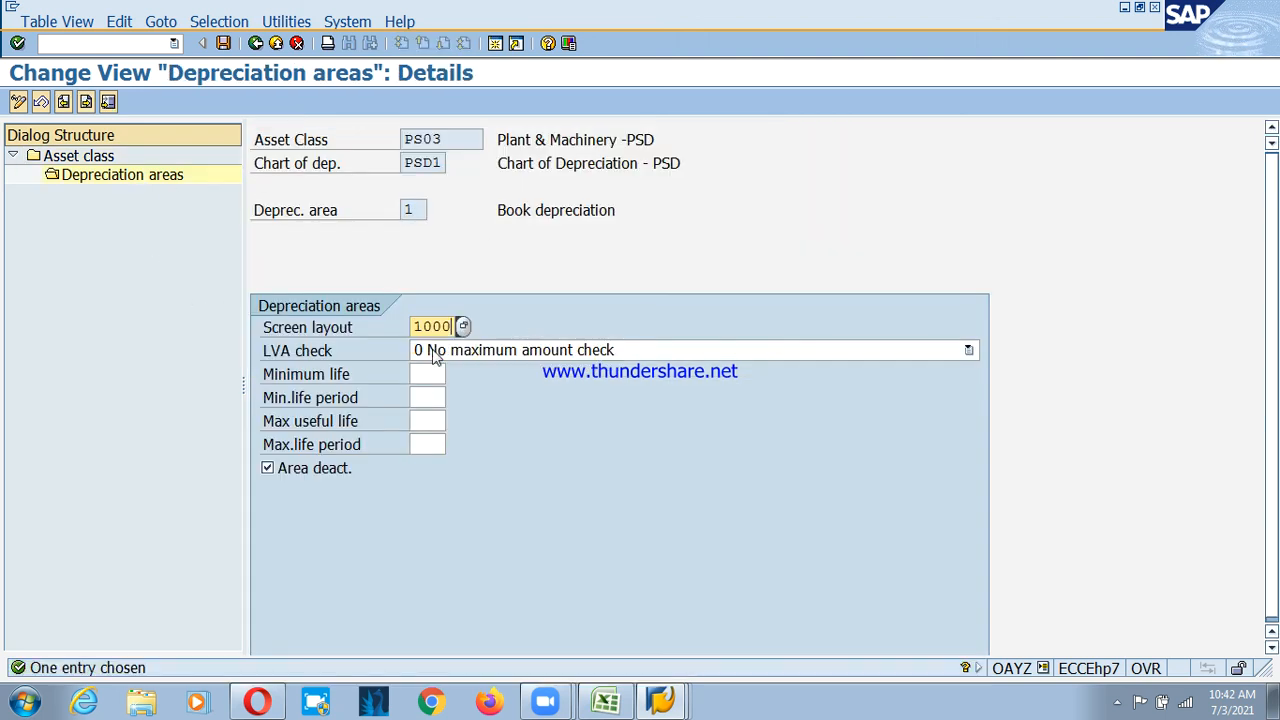
click(324, 472)
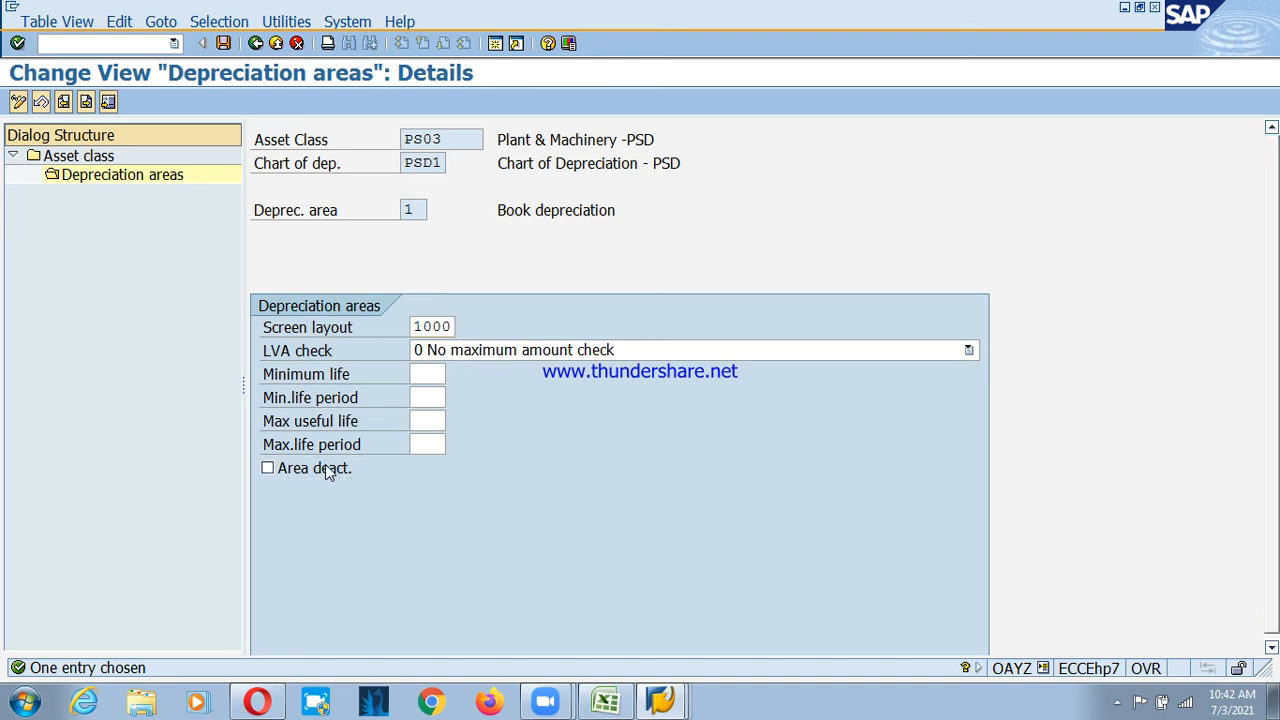
Give PS03's book depreciation area depreciation key P10 with useful life 5 and save the settings
click(431, 490)
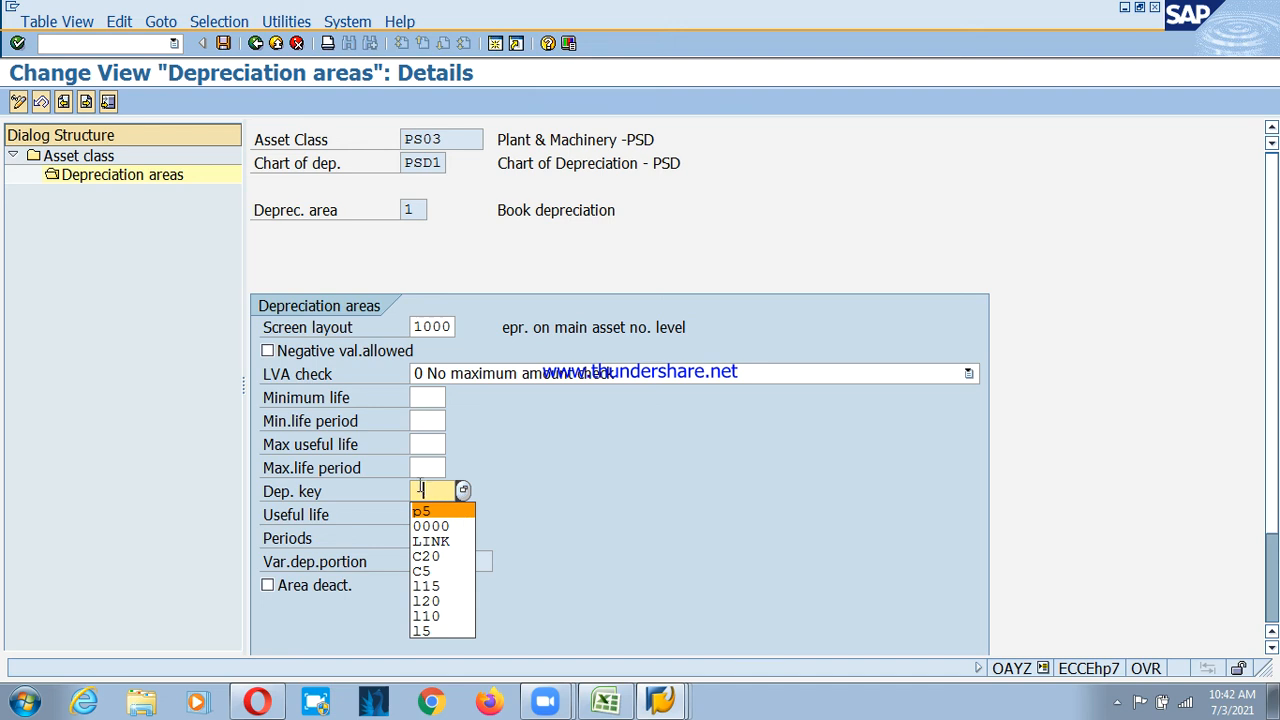
click(420, 485)
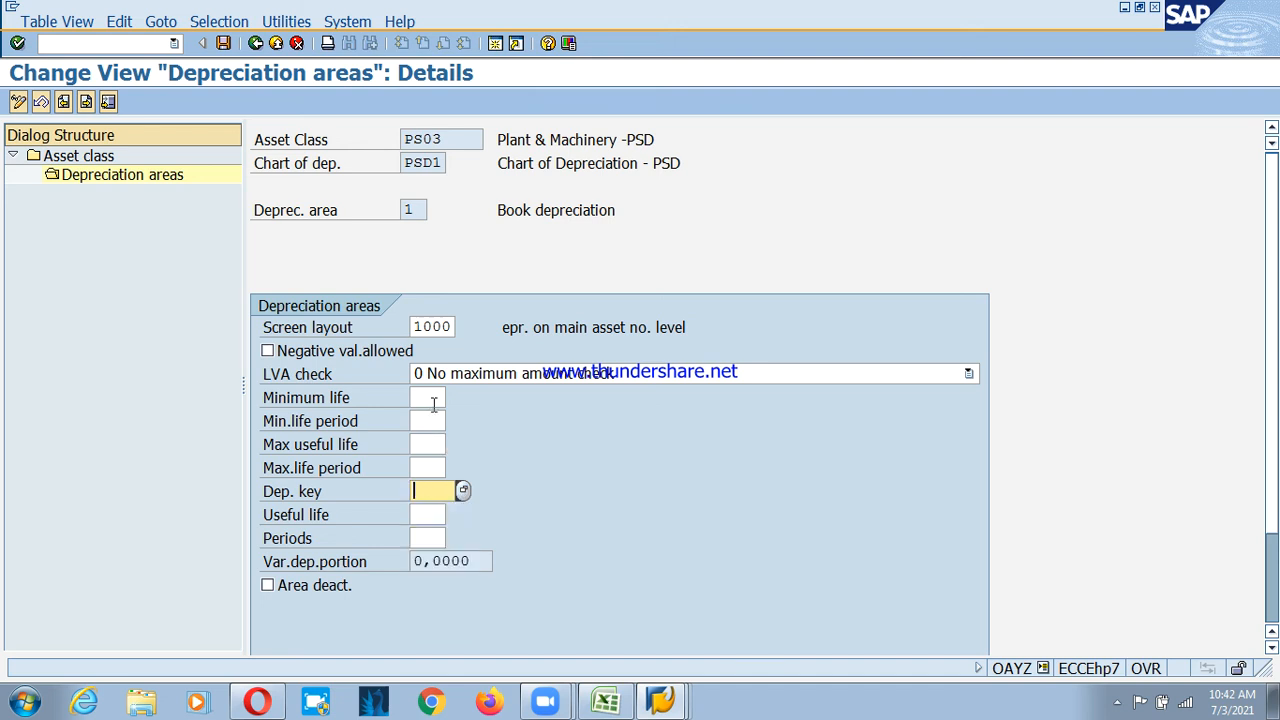
key(Tab)
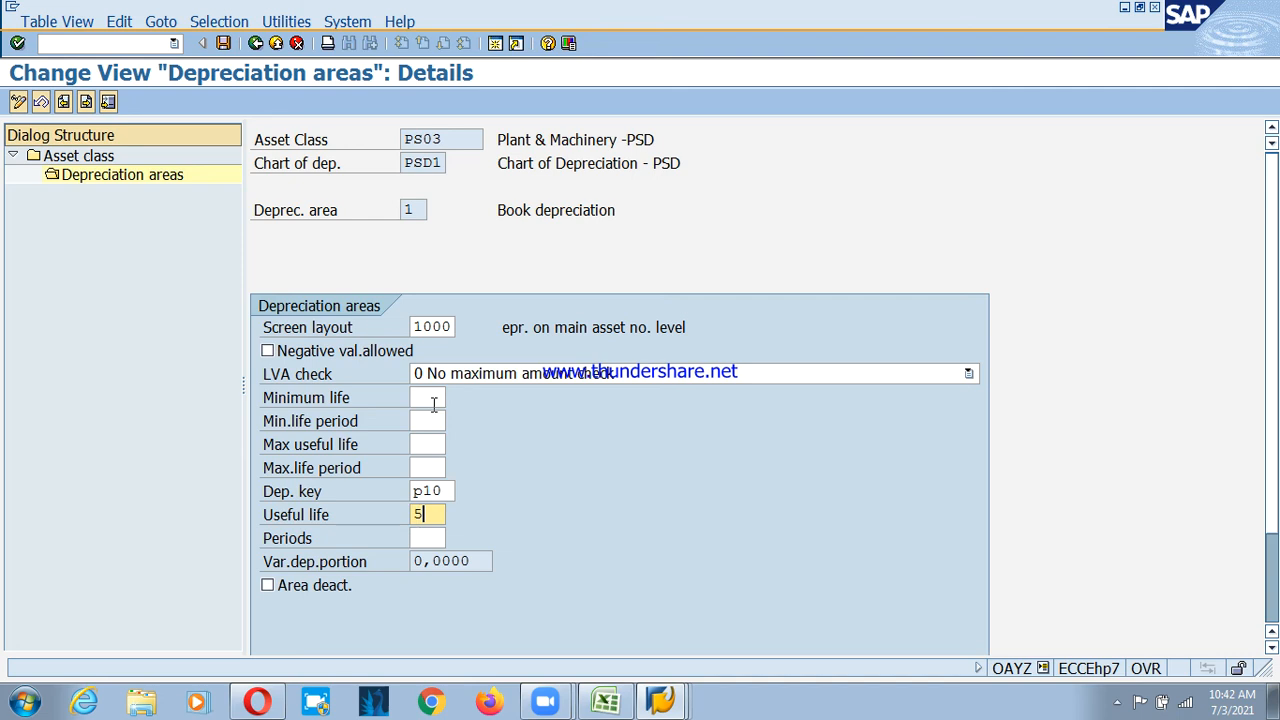
key(Return)
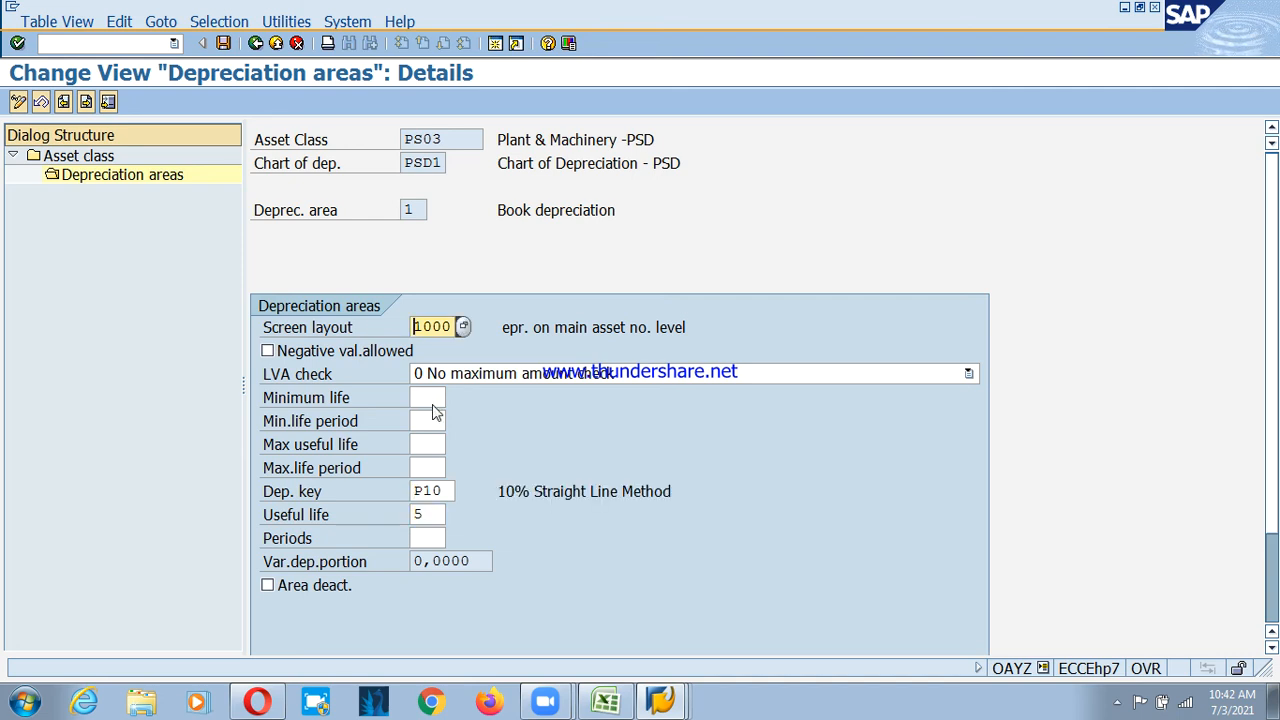
key(ctrl+s)
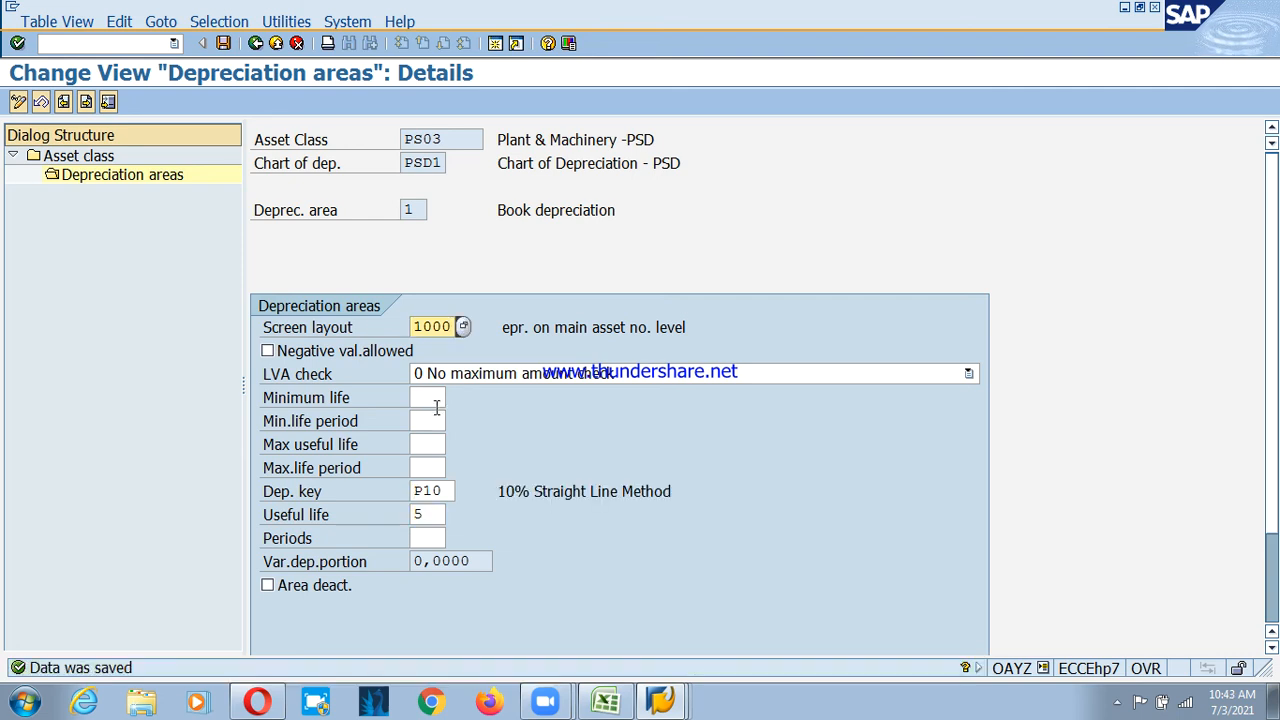
Return to the asset class overview and open the depreciation areas of asset class PS04 Furniture & Fixture - PSD
click(256, 45)
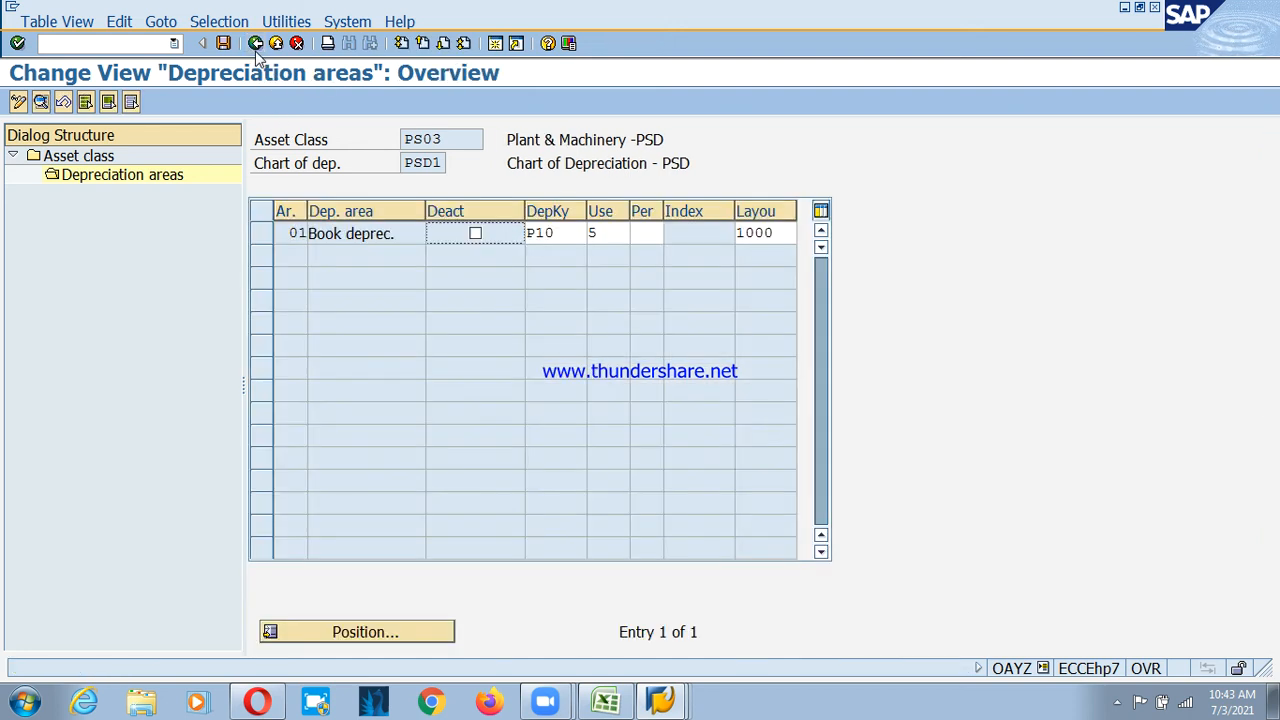
click(257, 45)
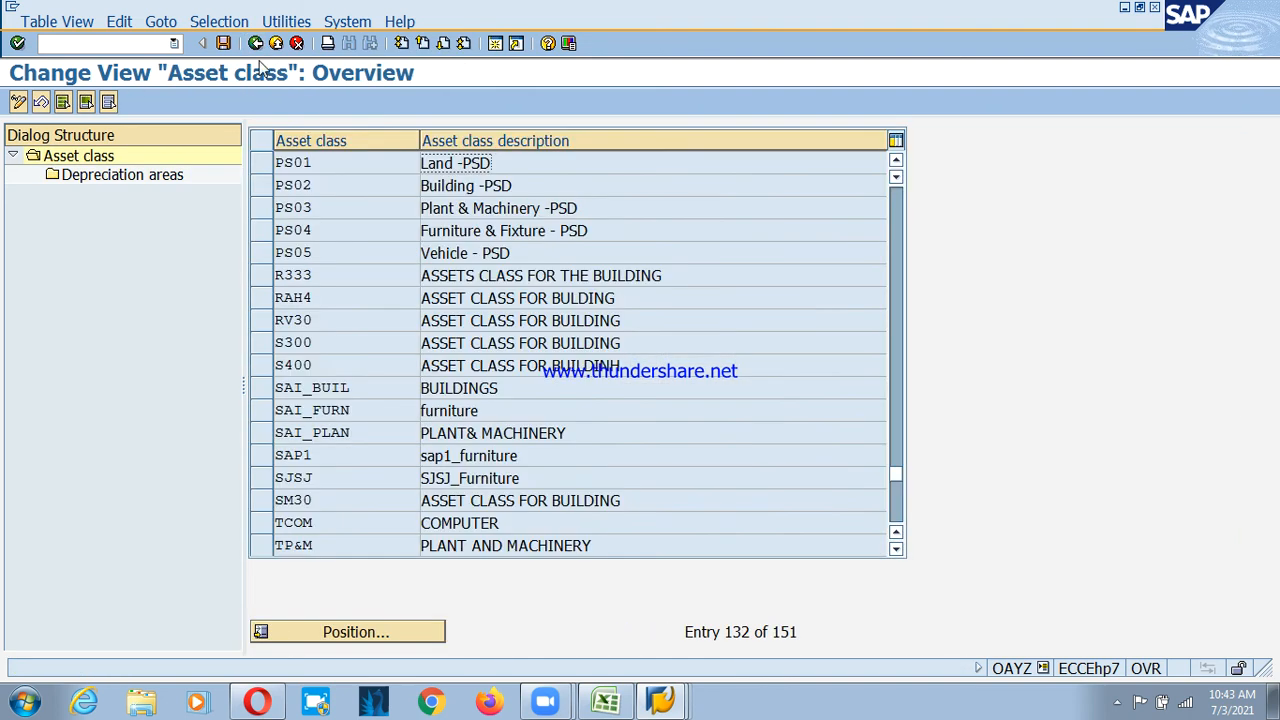
click(265, 230)
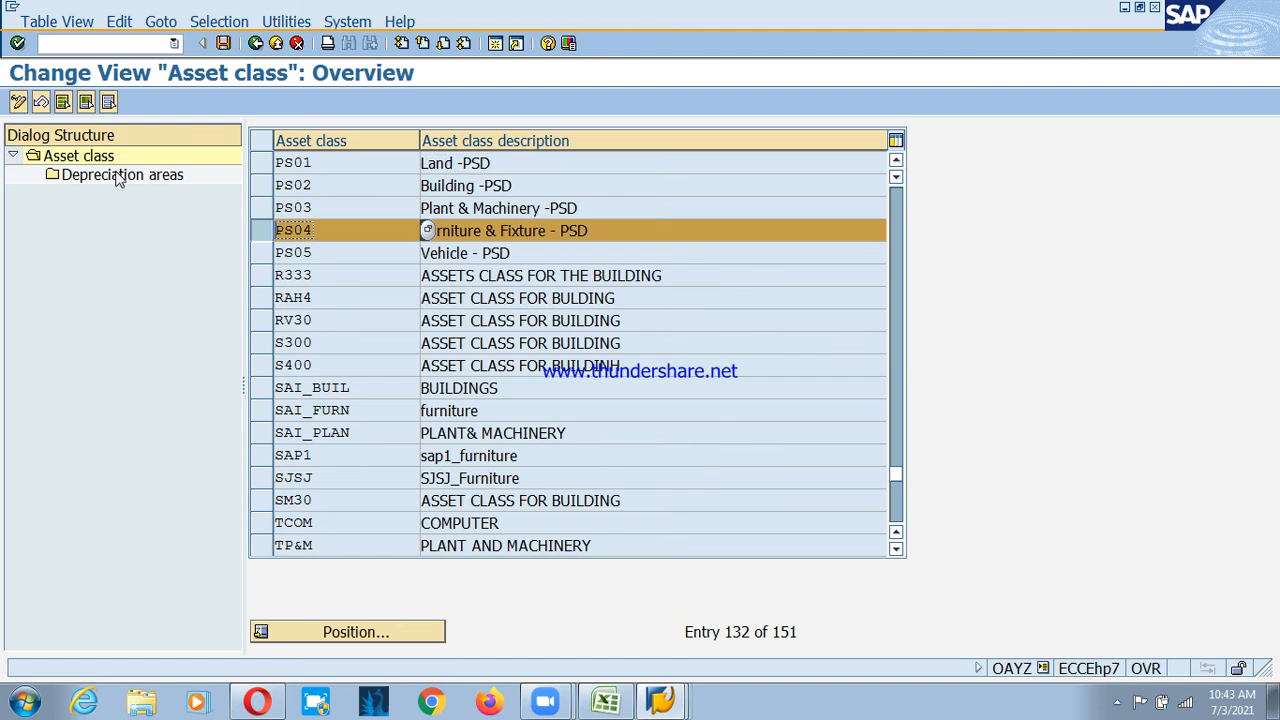
double_click(112, 176)
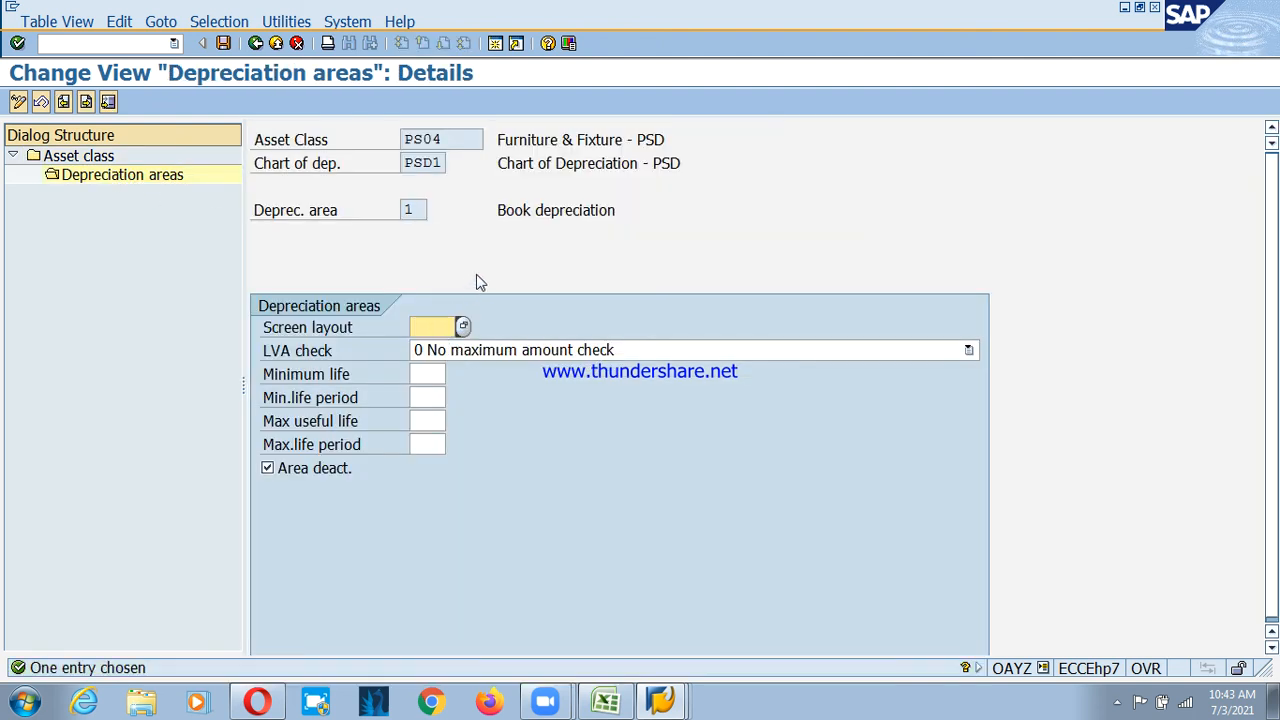
Assign screen layout 1000 to the book depreciation area of class PS04 and remove the area's deactivation
text(1000)
click(324, 476)
key(Return)
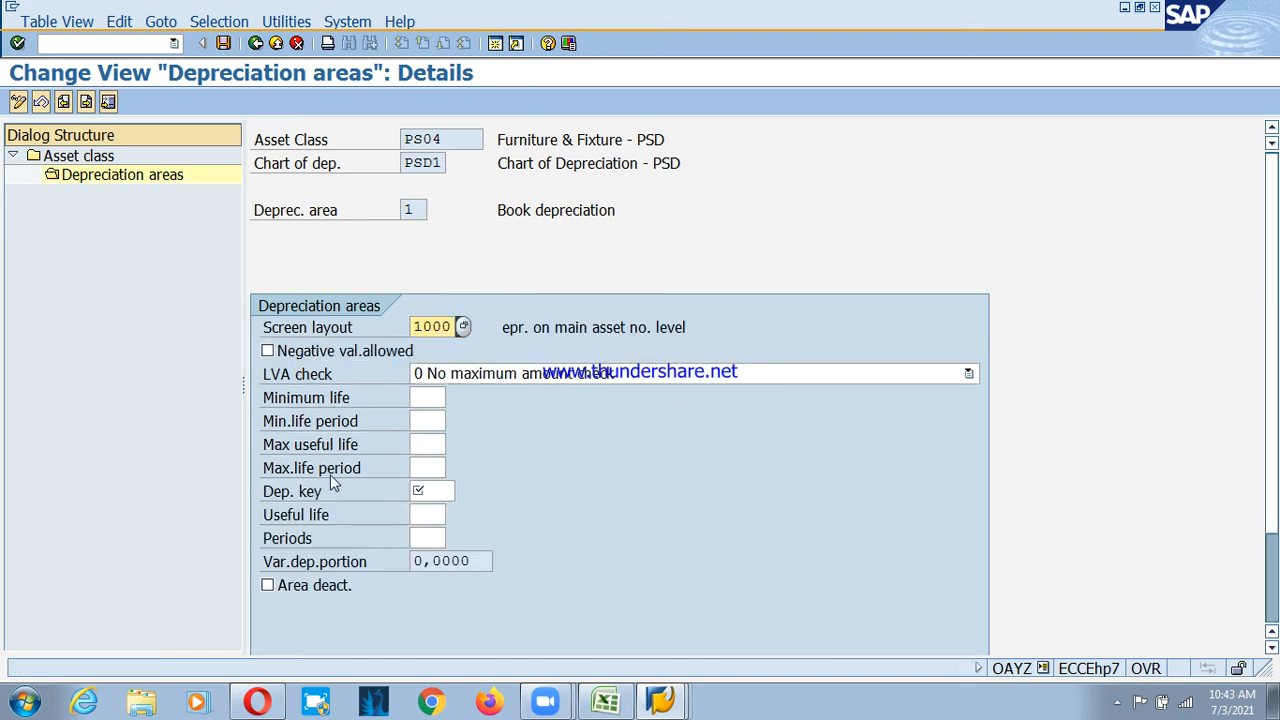
Give PS04's book depreciation area depreciation key P20 with useful life 5 and save the settings
click(435, 490)
click(428, 505)
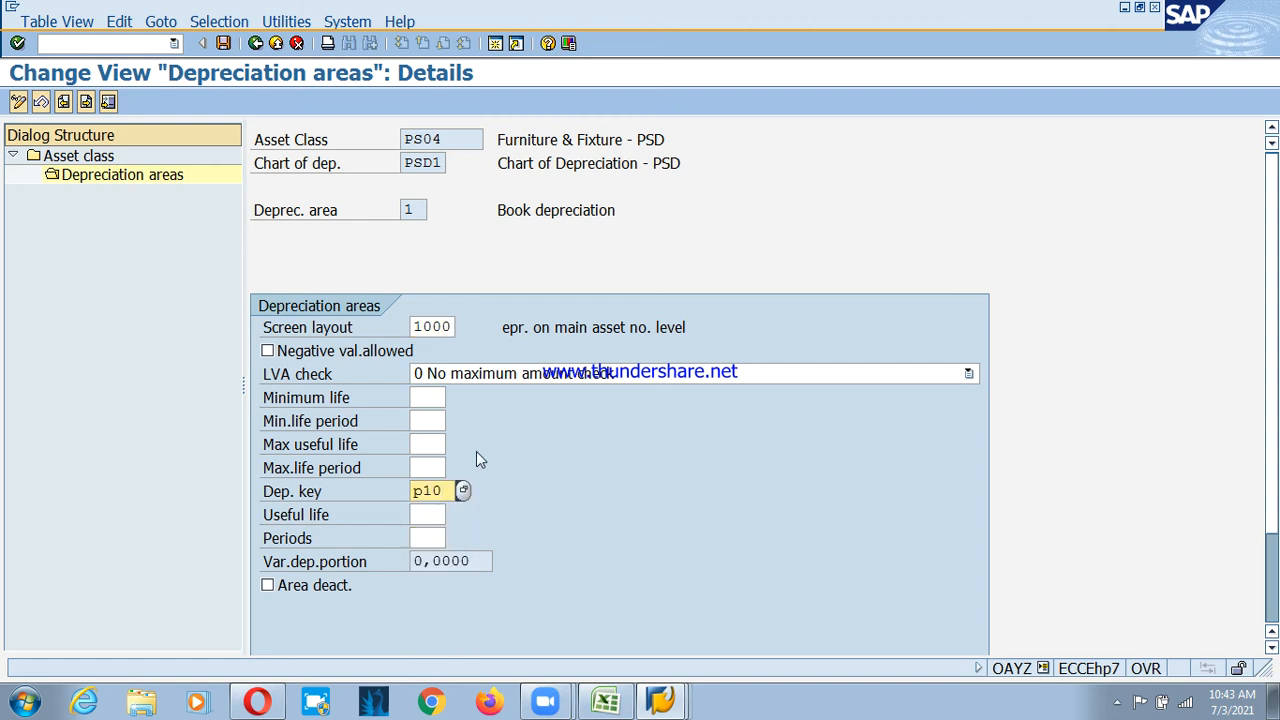
key(BackSpace)
key(BackSpace)
text(20)
key(Tab)
text(5)
key(Return)
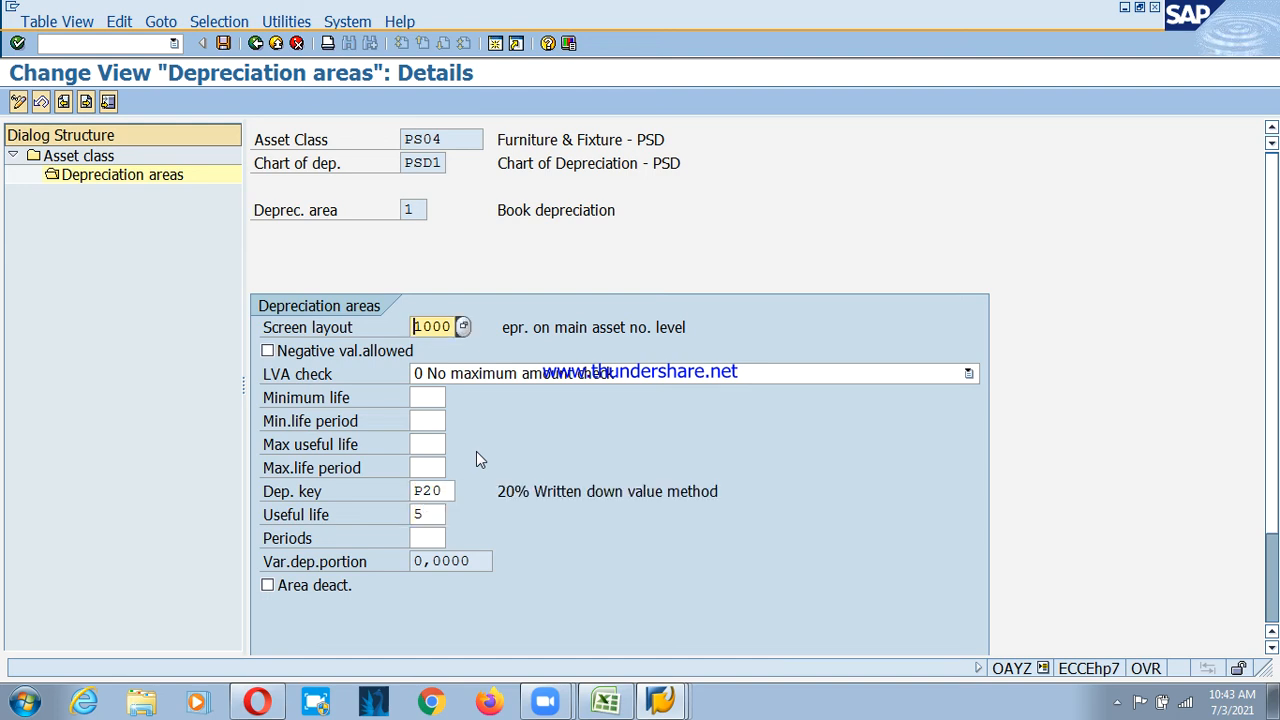
key(ctrl+s)
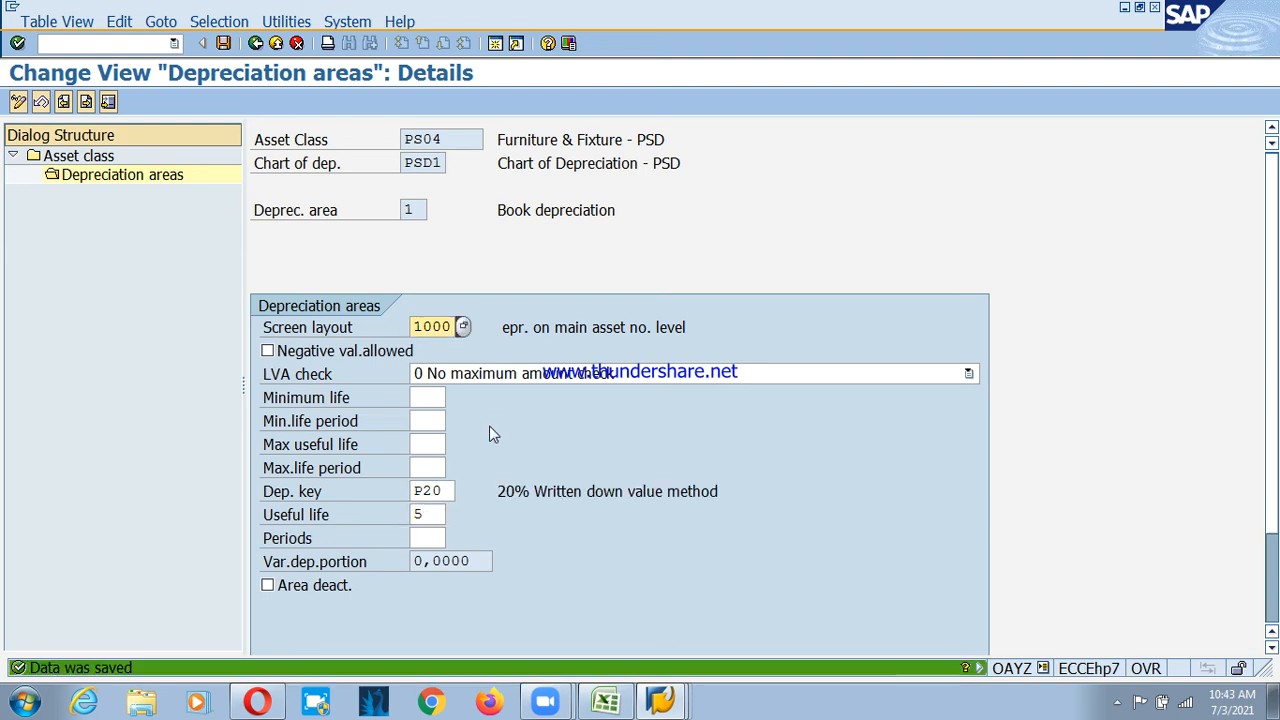
Return to the asset class overview and open the depreciation areas of asset class PS05 Vehicle - PSD
click(255, 44)
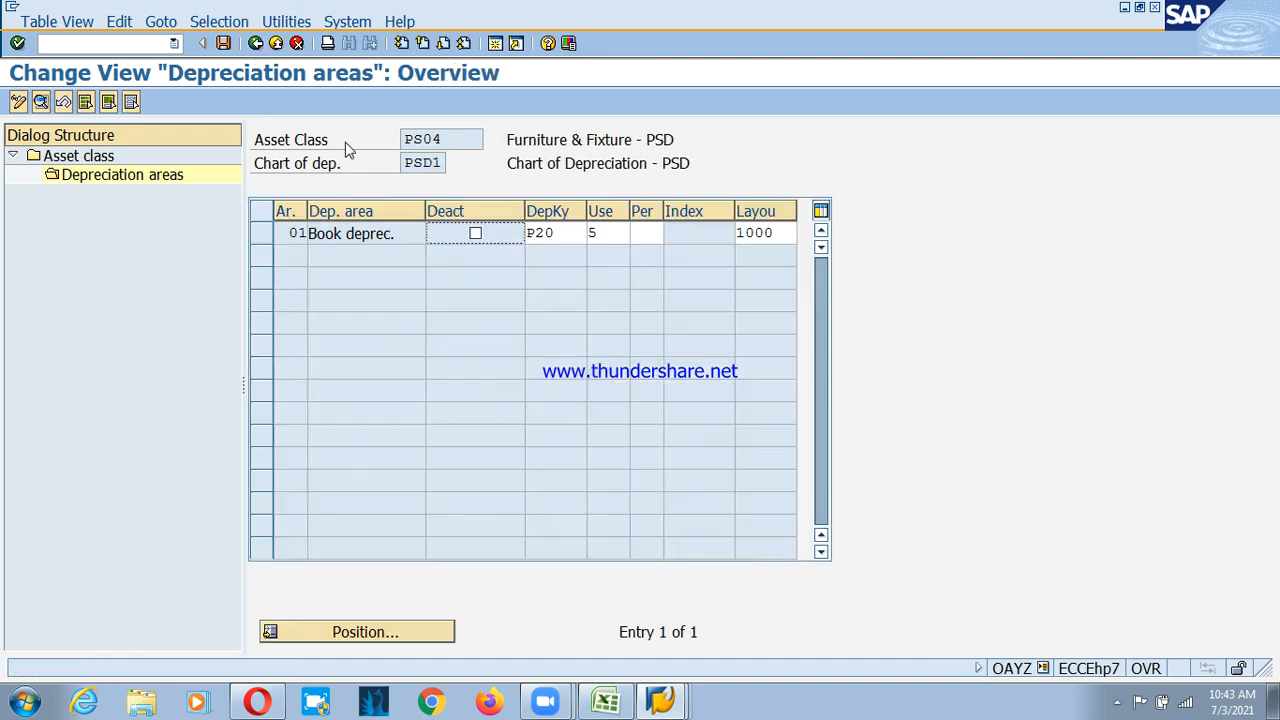
click(255, 44)
click(262, 253)
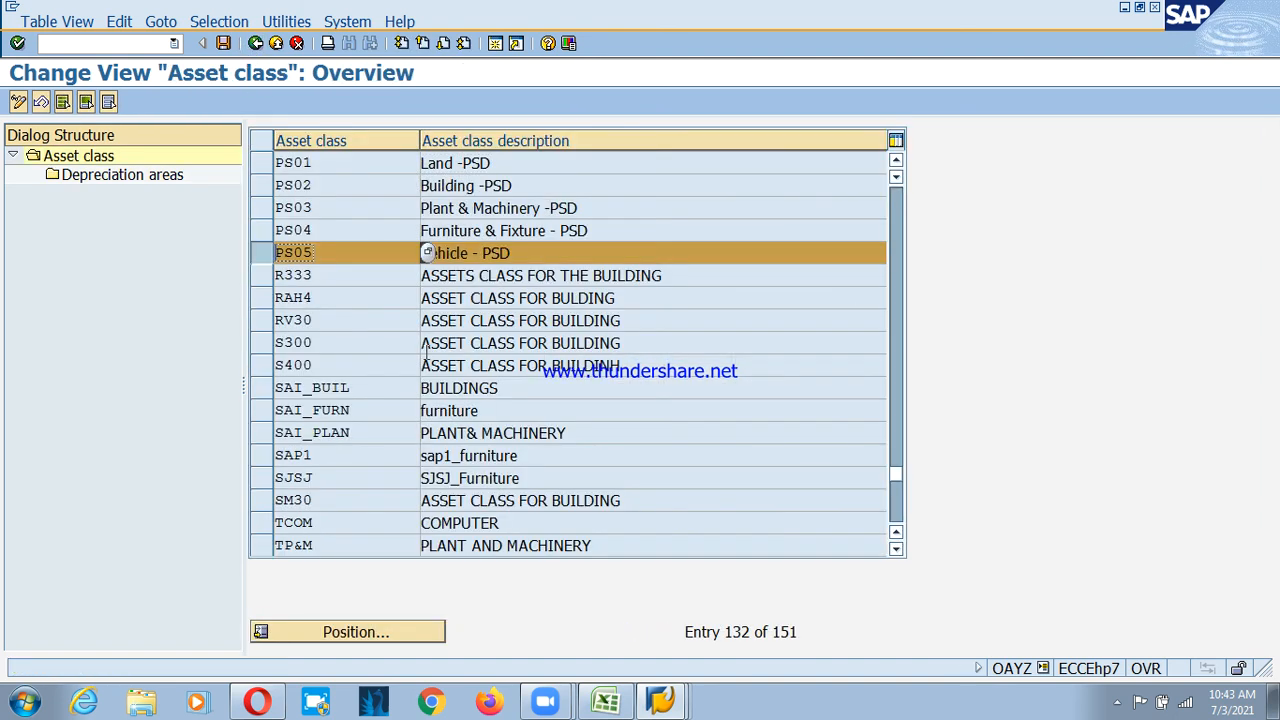
double_click(157, 183)
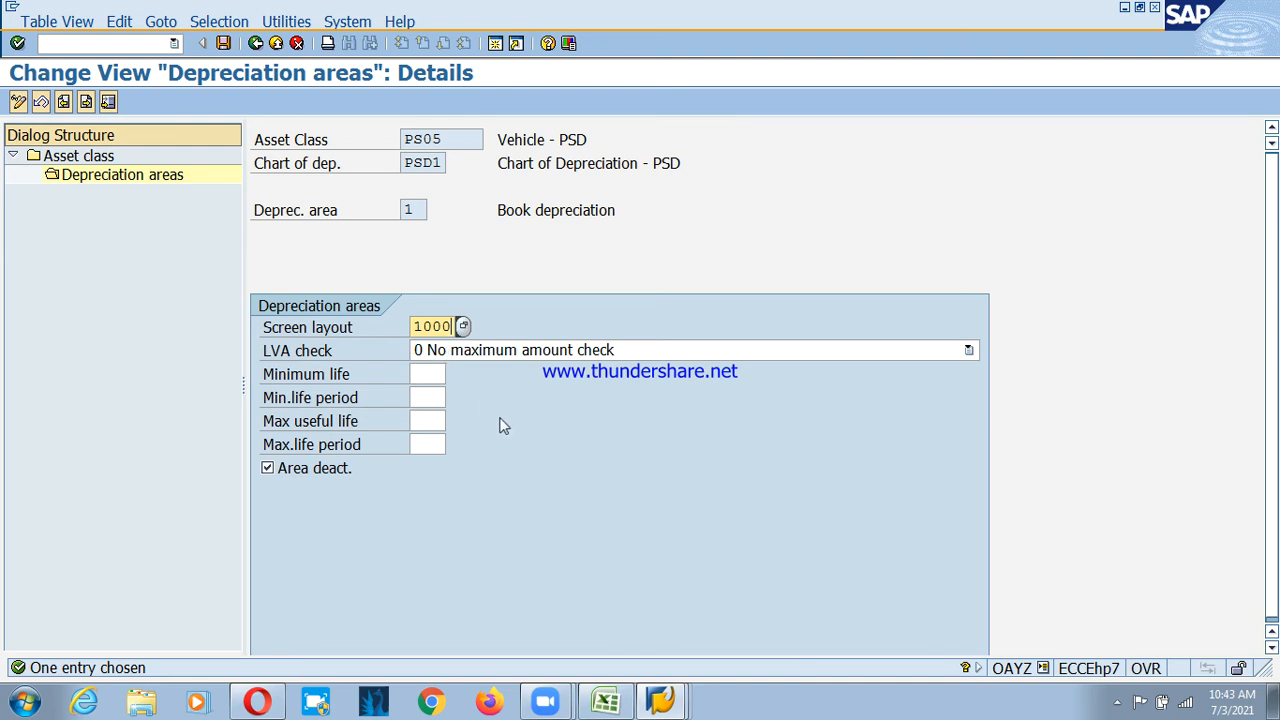
Remove the deactivation of PS05's book depreciation area and save it with depreciation key P15 and useful life 5
click(269, 468)
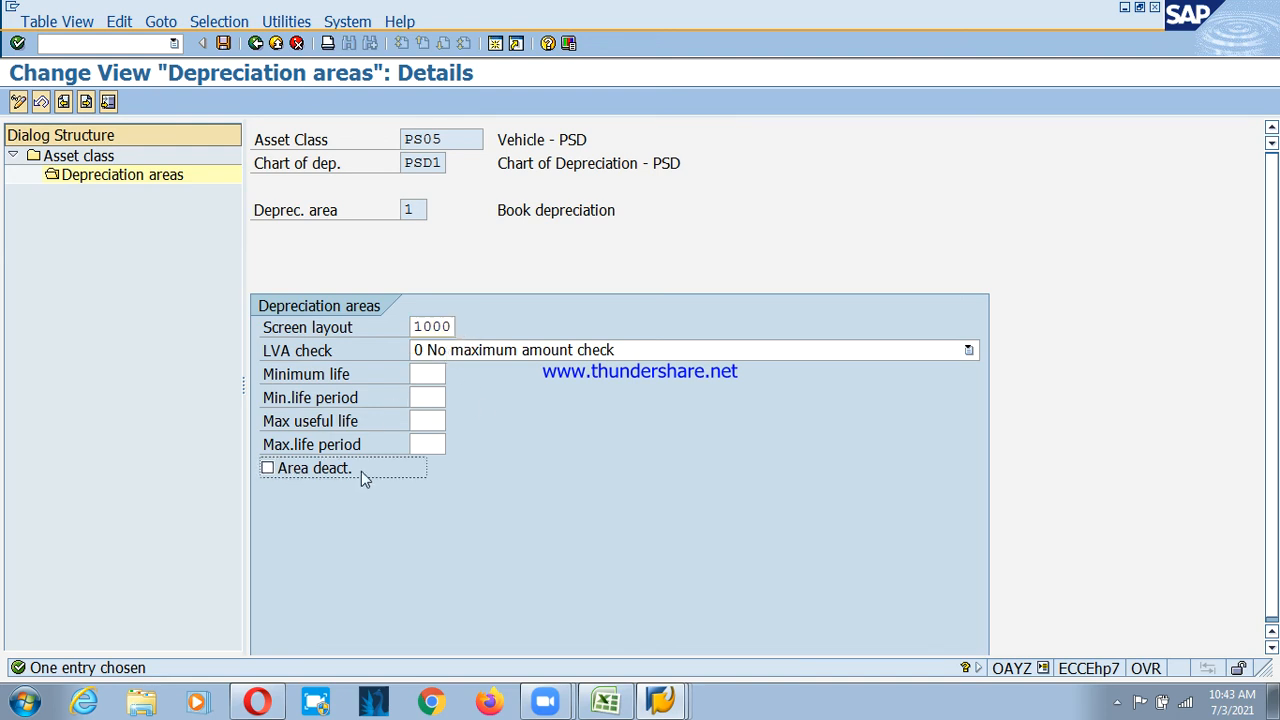
click(461, 499)
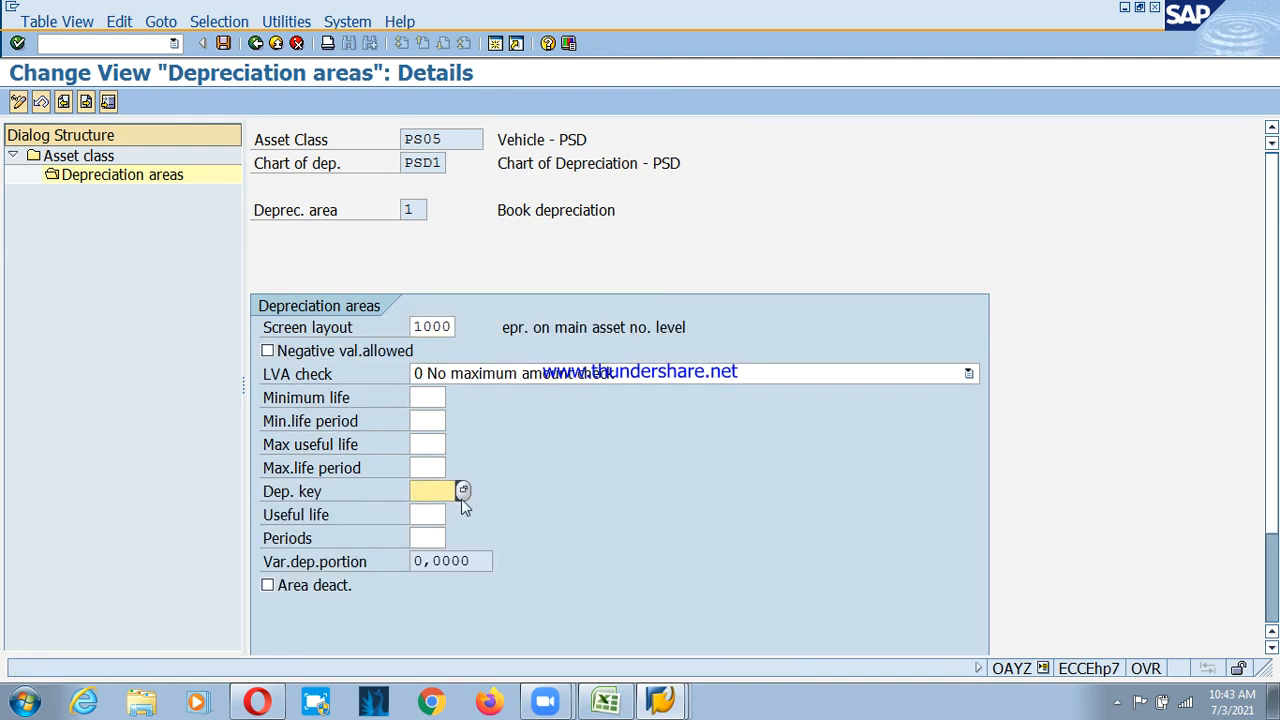
text(p15)
key(Tab)
text(5)
key(Return)
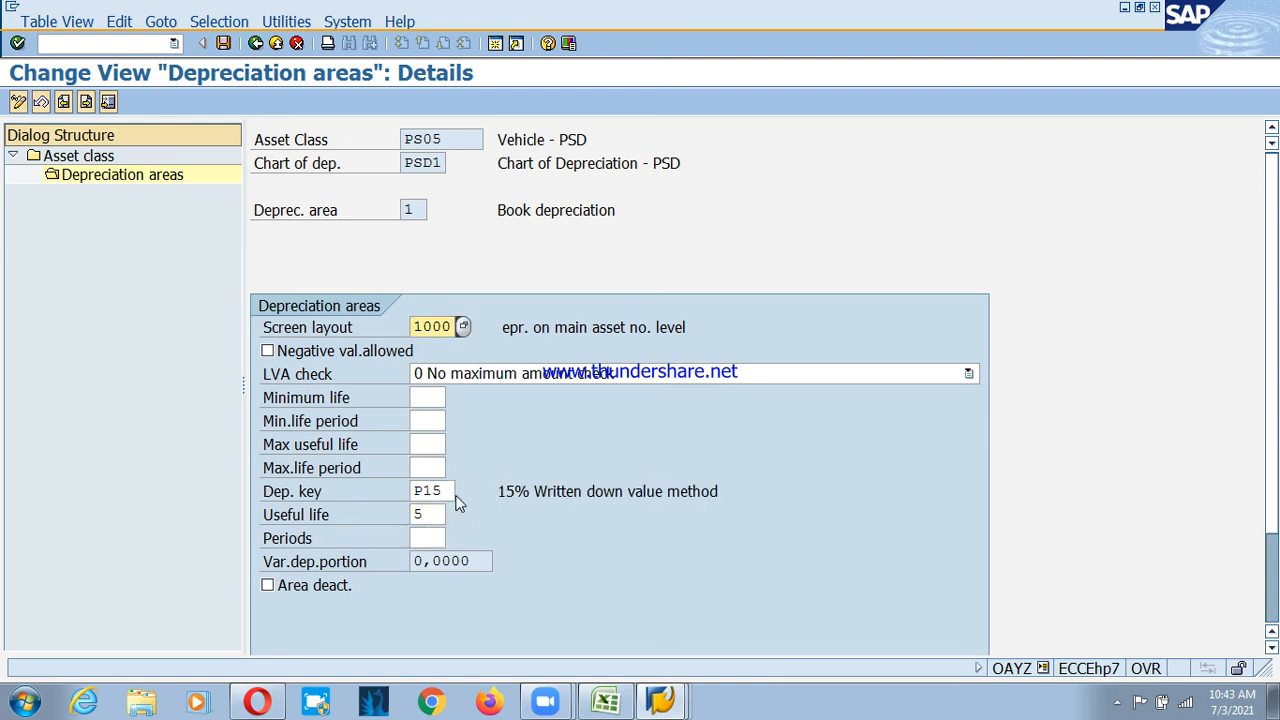
click(431, 516)
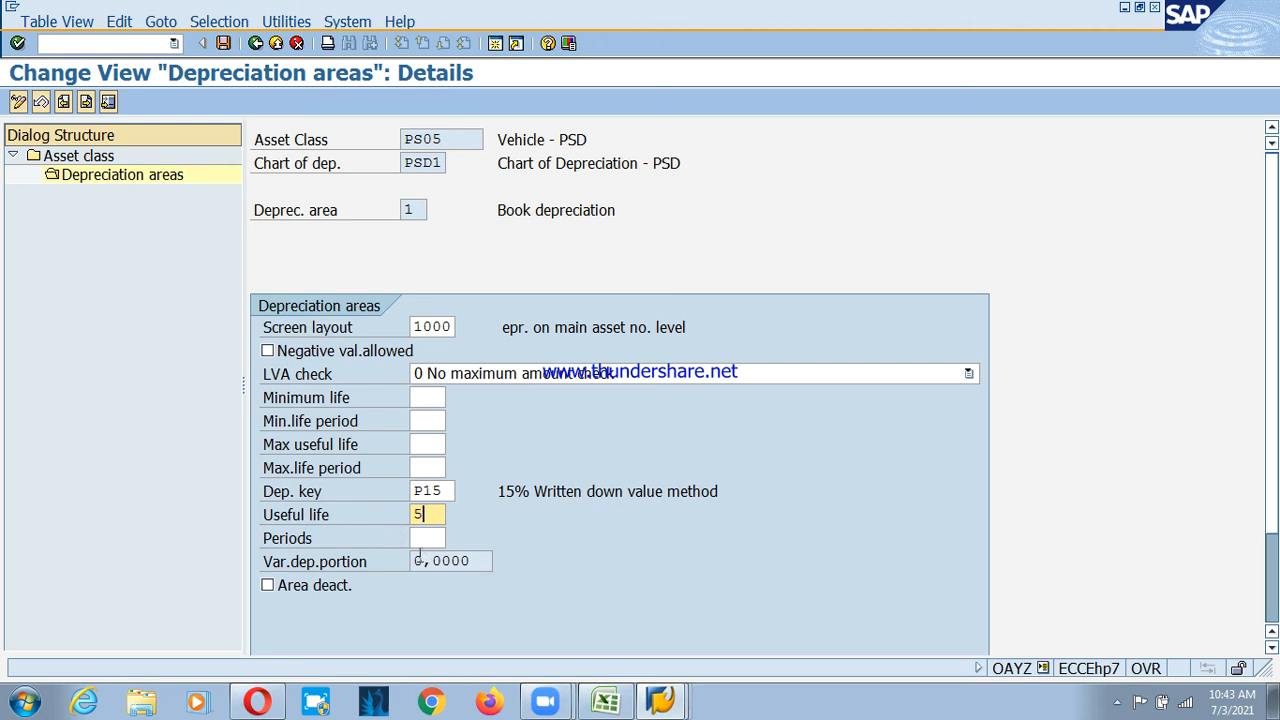
key(ctrl+s)
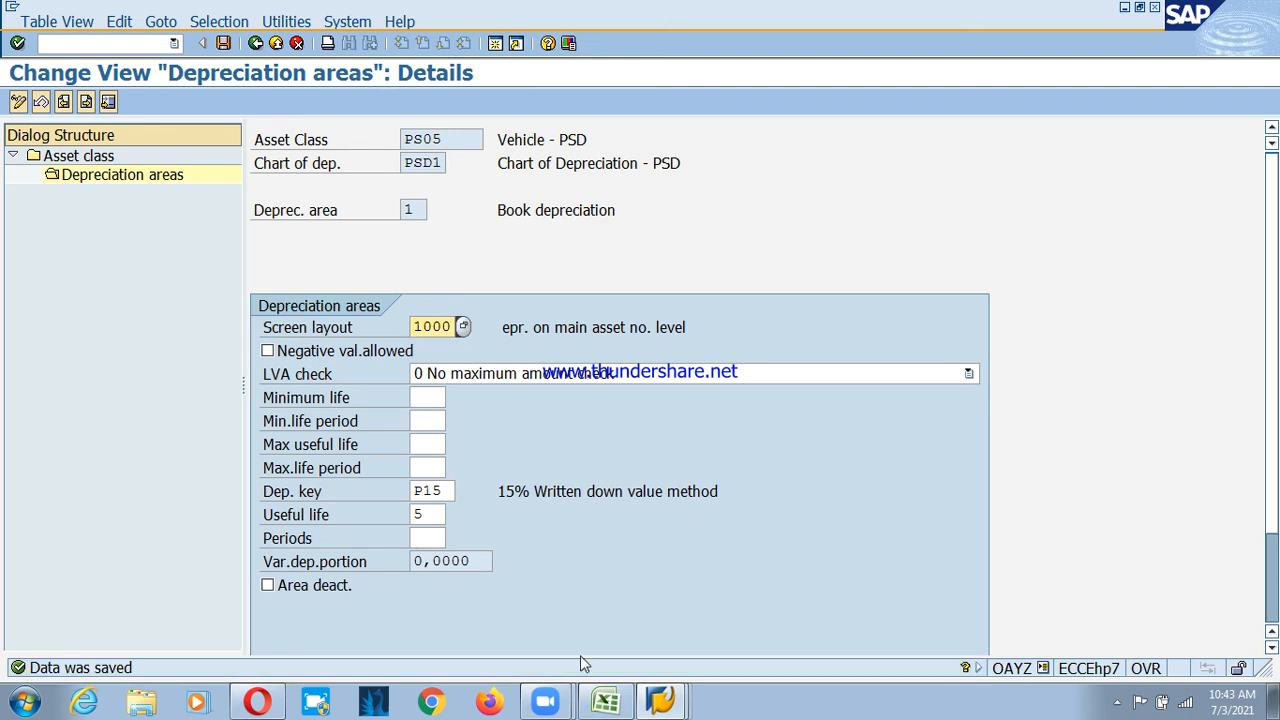
Leave the PS05 depreciation area settings and exit the asset class view to the implementation guide
click(257, 45)
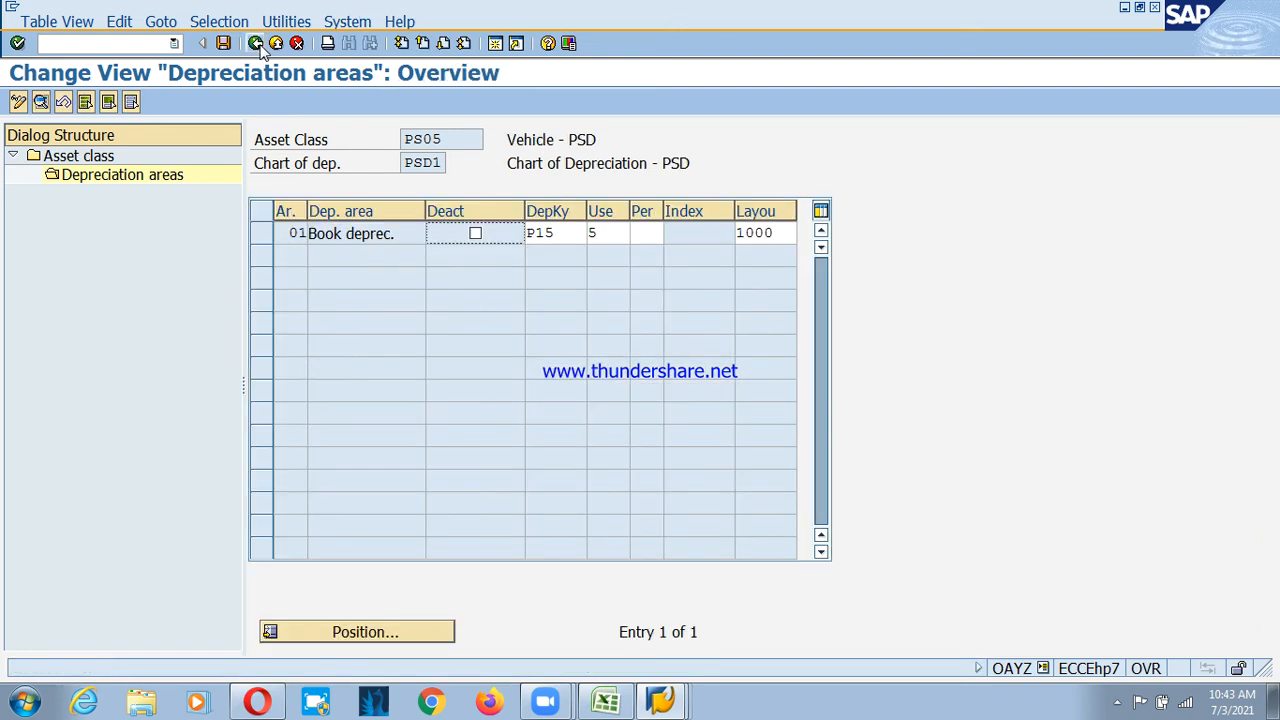
click(257, 45)
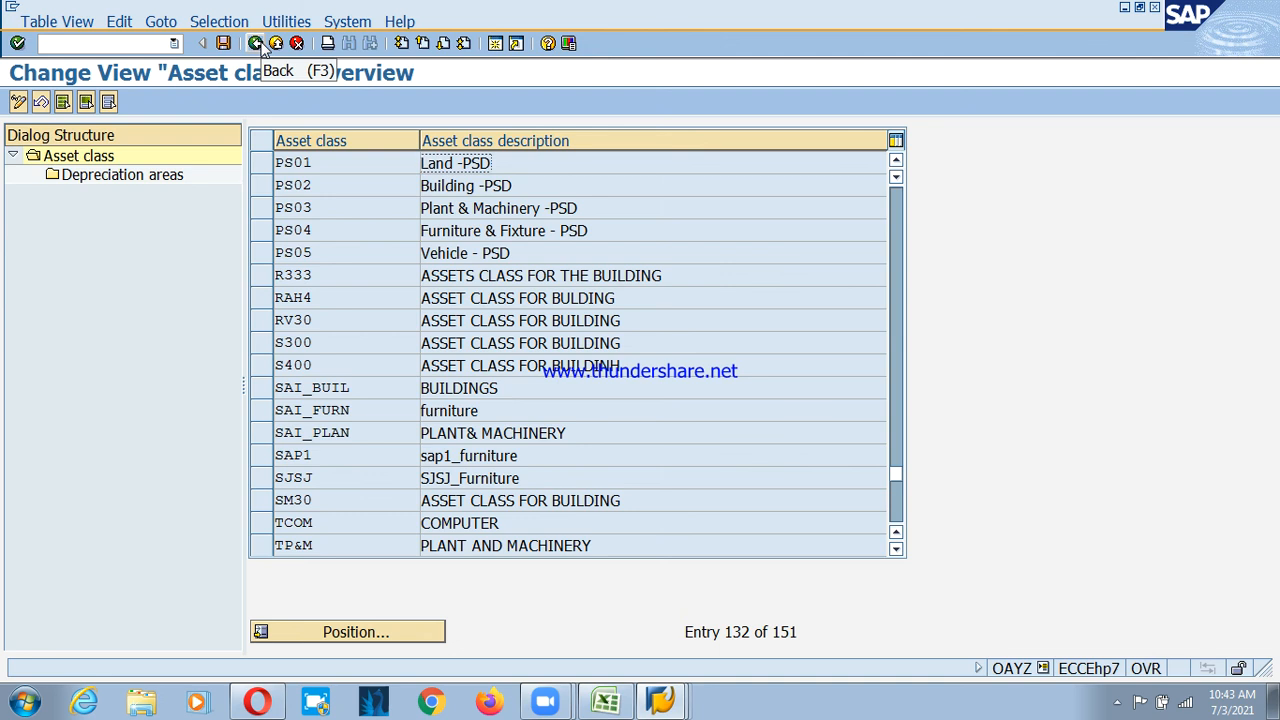
click(257, 45)
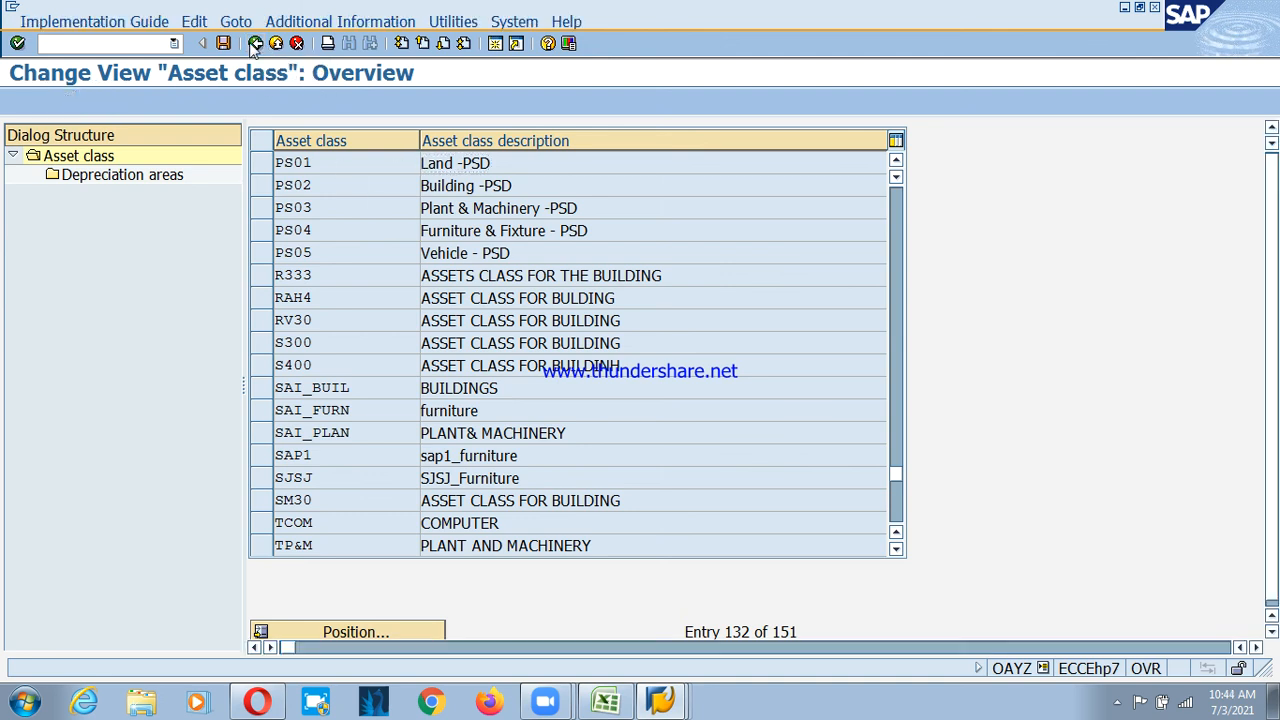
Switch to the PSD workbook in Excel and review checklist items 13 to 15, through creation of GL and integration with GL
click(605, 700)
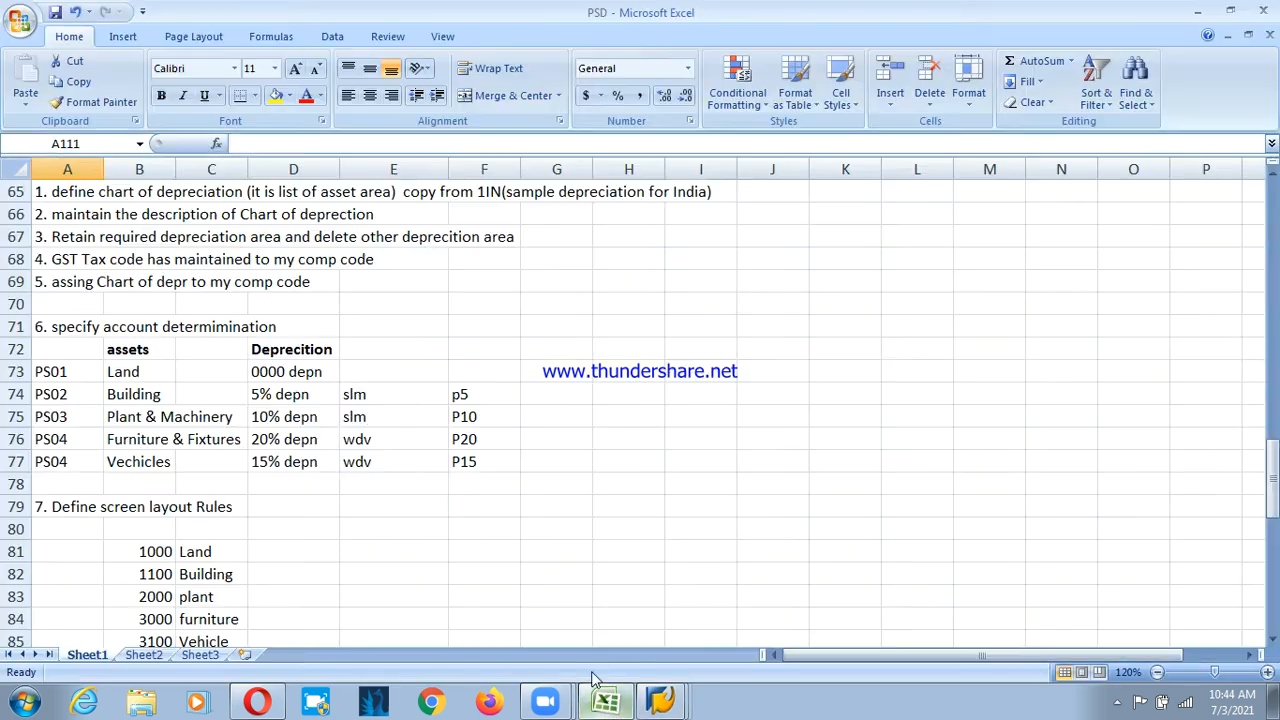
scroll(240, 450, down, 5)
scroll(201, 432, down, 1)
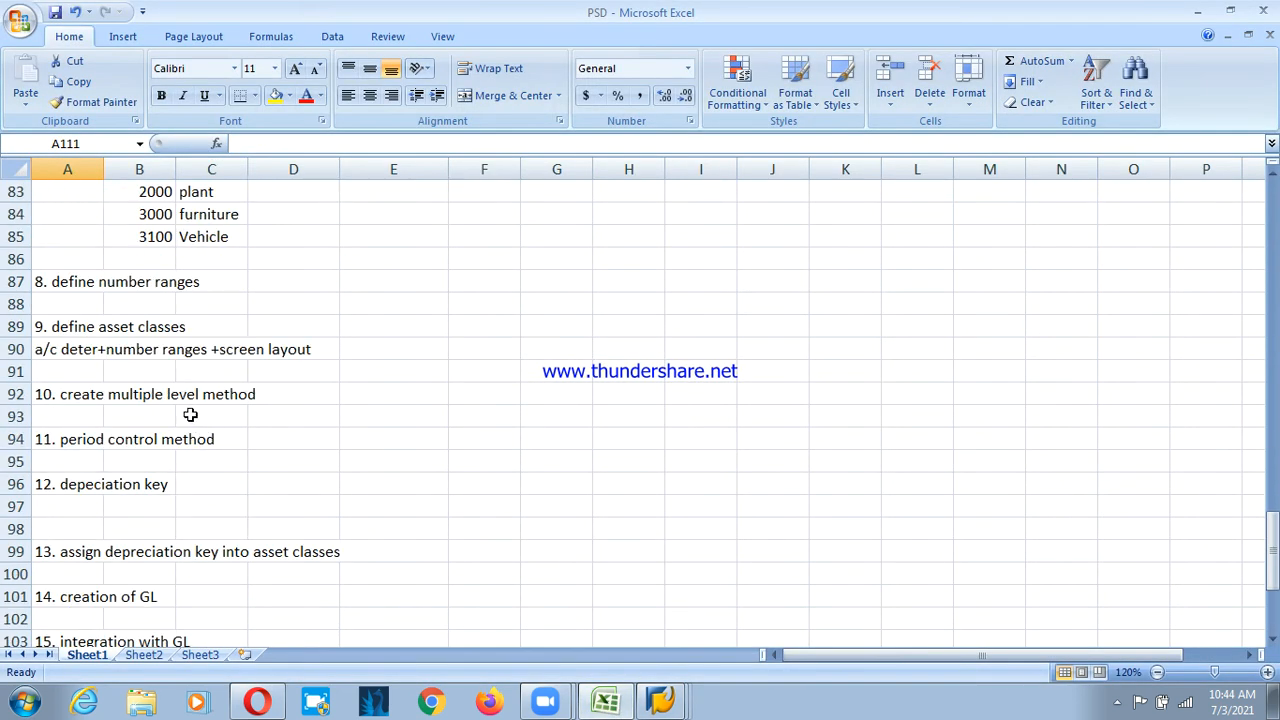
click(133, 550)
scroll(175, 450, down, 2)
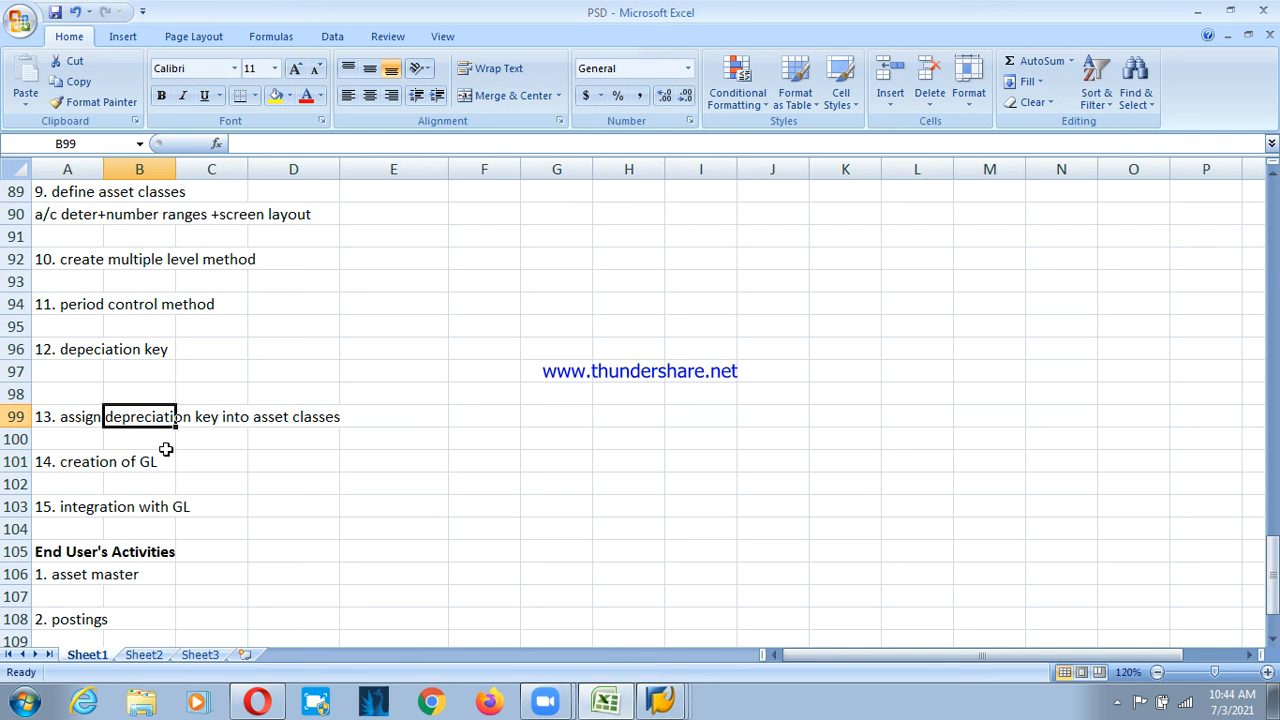
click(82, 466)
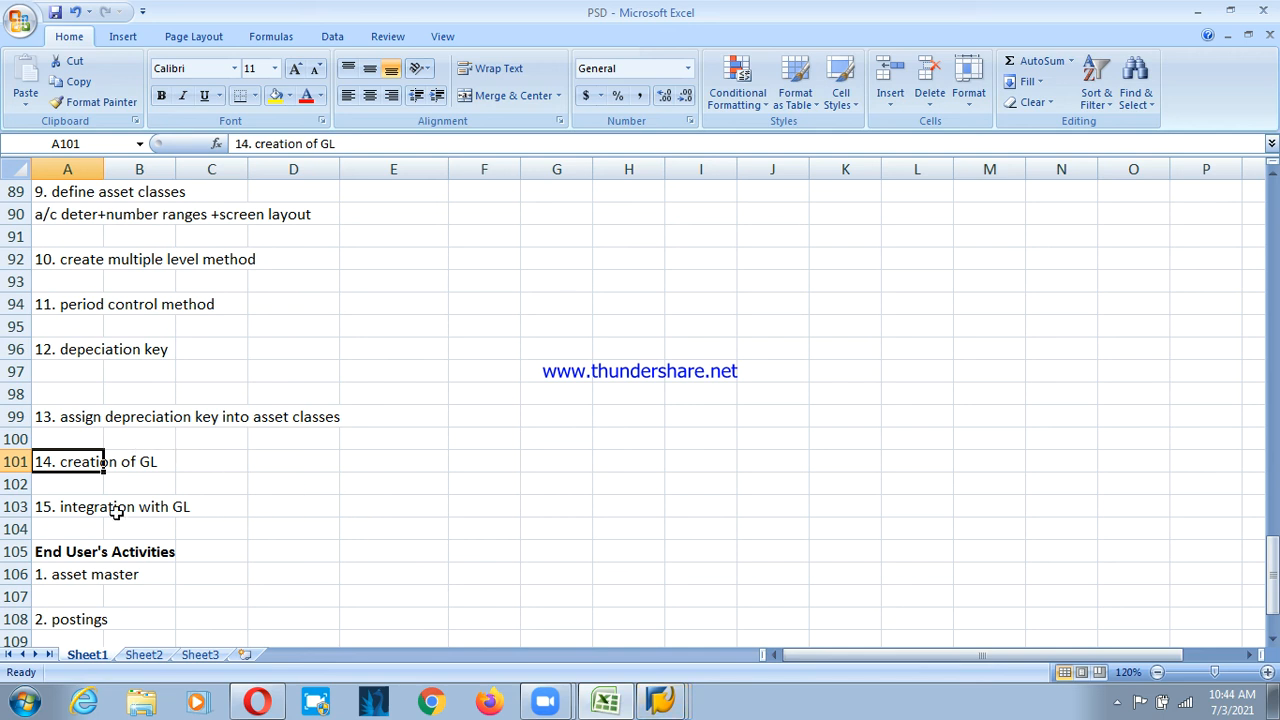
click(82, 507)
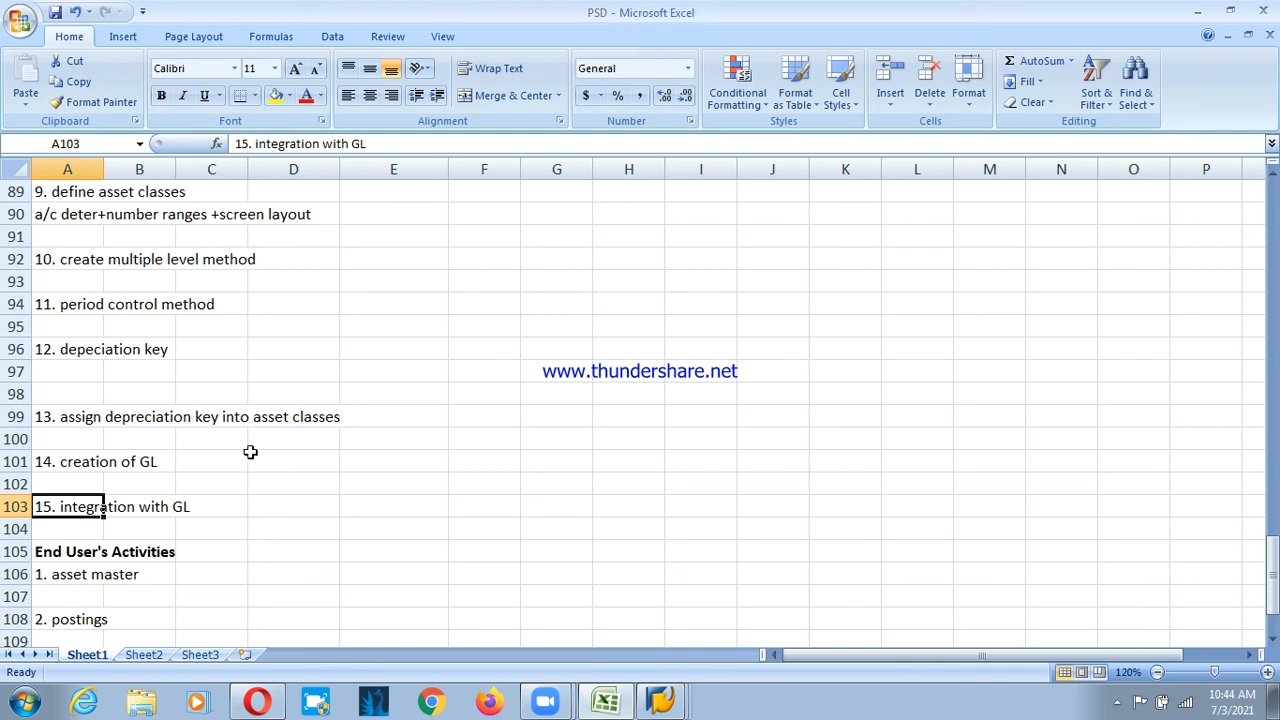
Switch to SAP's central G/L account editing and examine the asset sale and scrapping loss accounts under Administration Exp
click(668, 706)
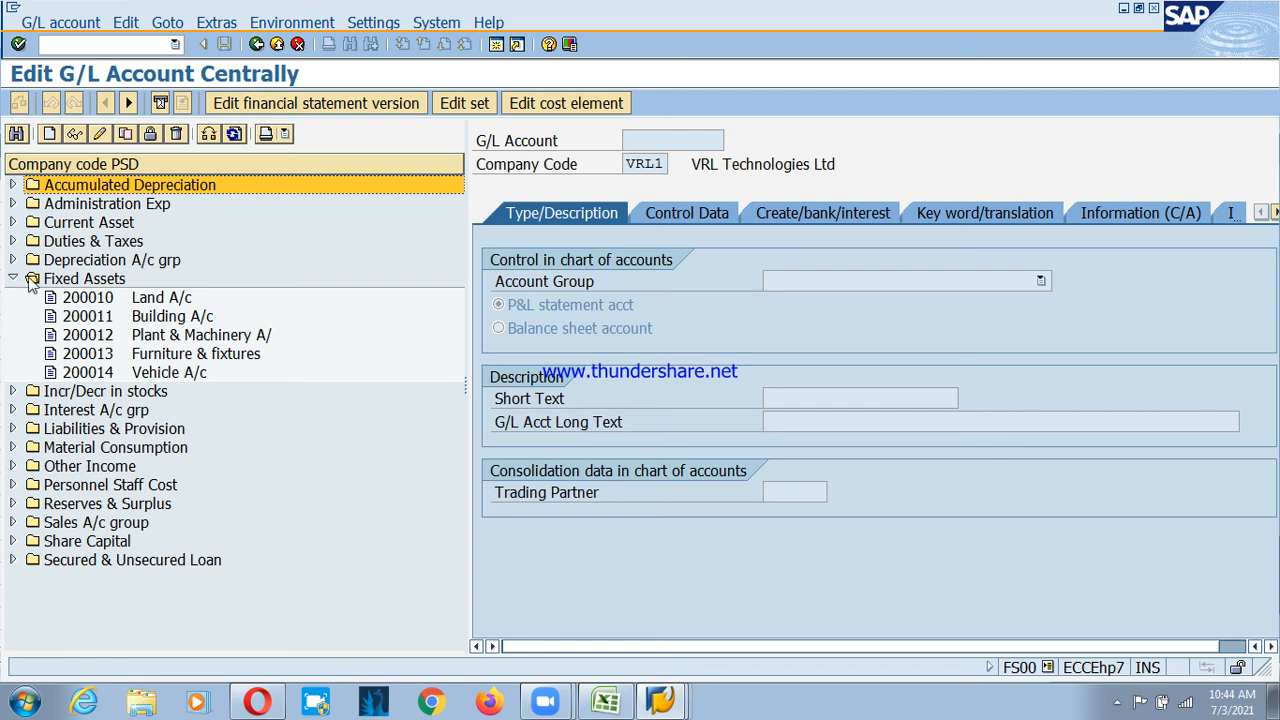
click(14, 279)
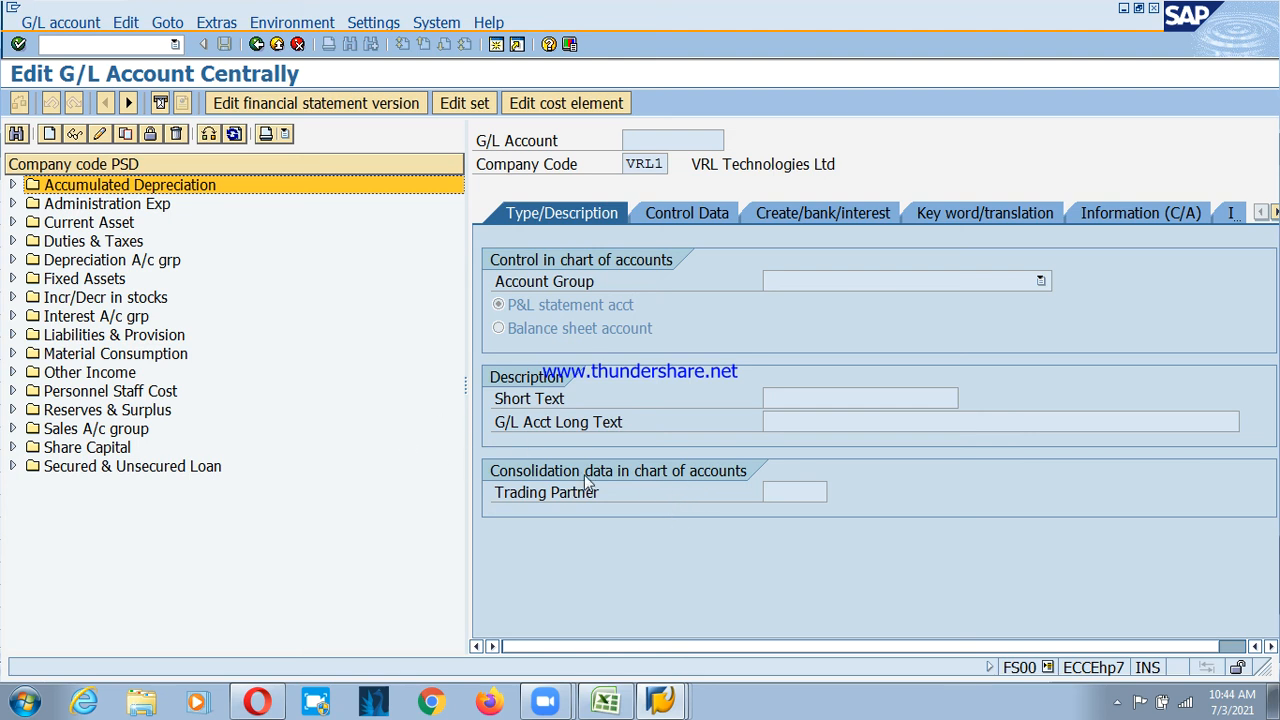
click(60, 207)
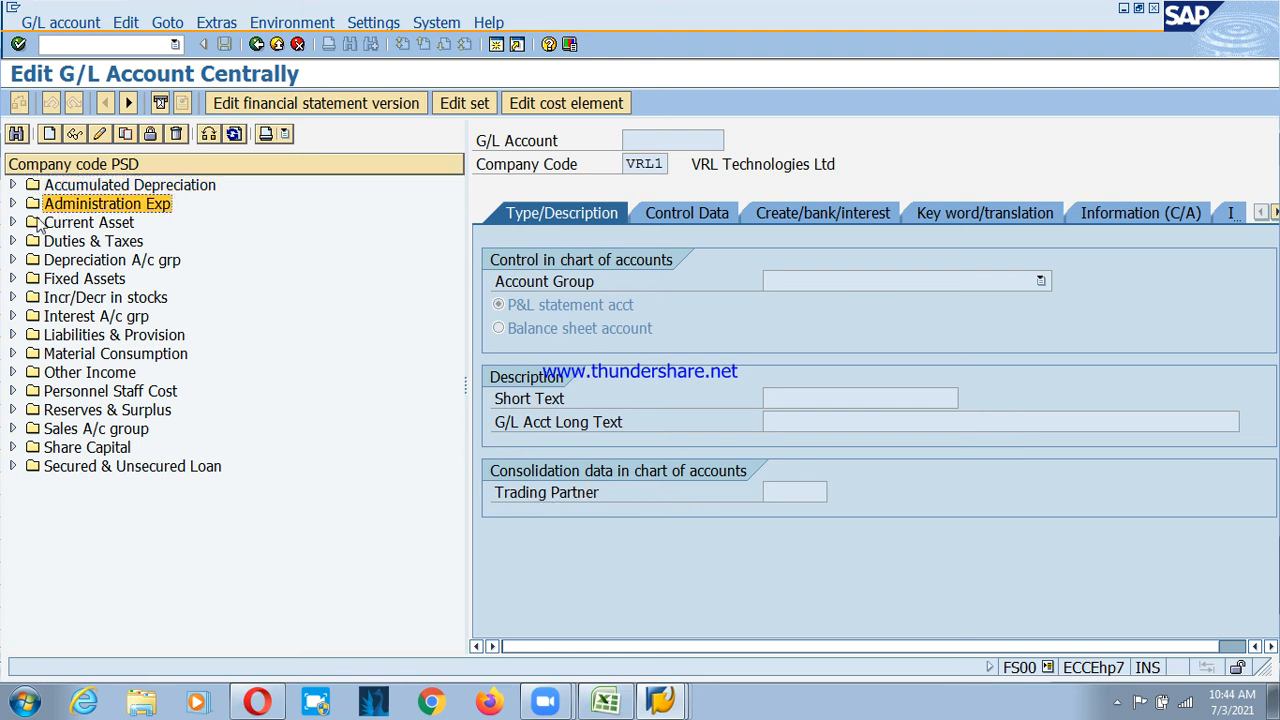
click(12, 204)
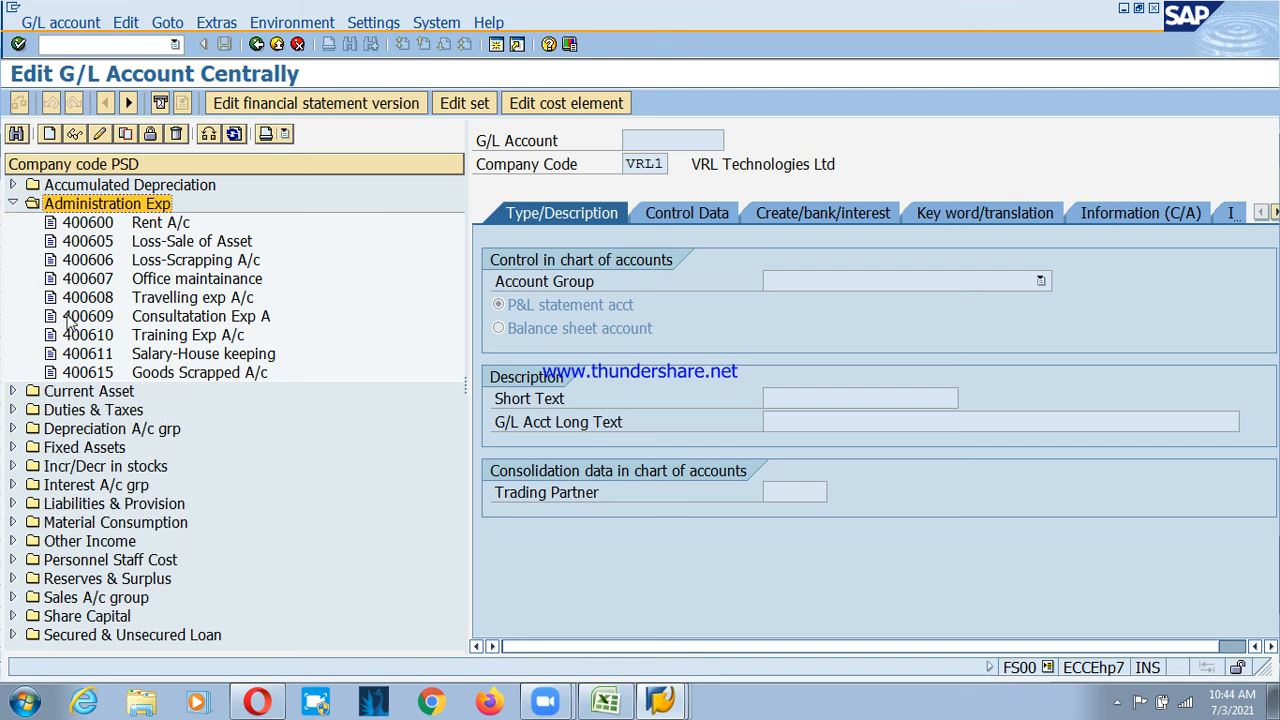
click(221, 247)
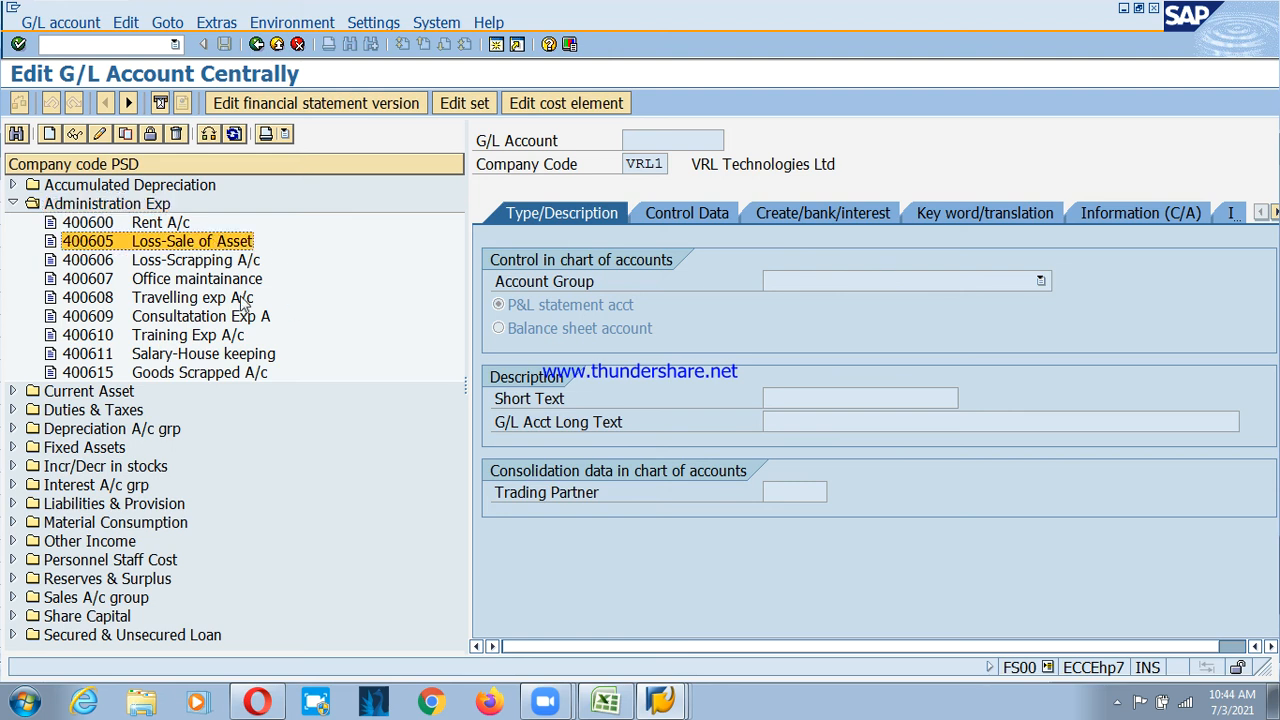
click(180, 263)
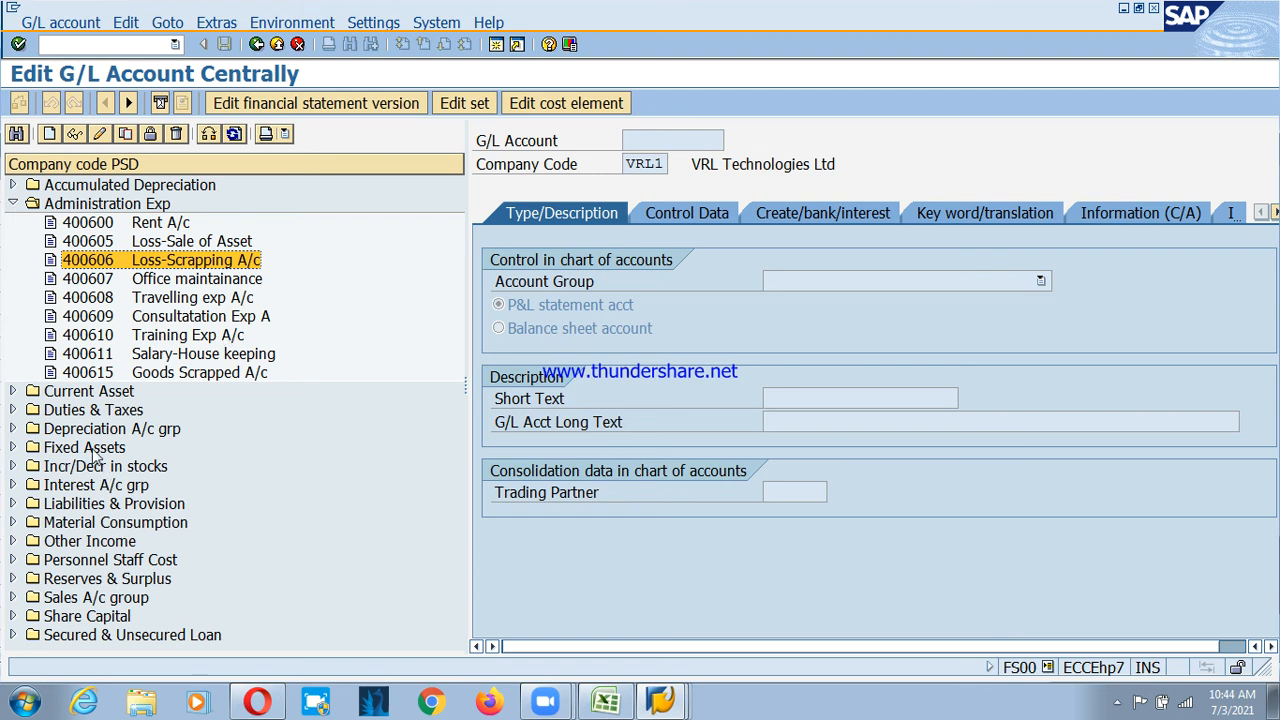
Examine the asset sale and profit accounts in the Other Income group
click(105, 542)
click(12, 542)
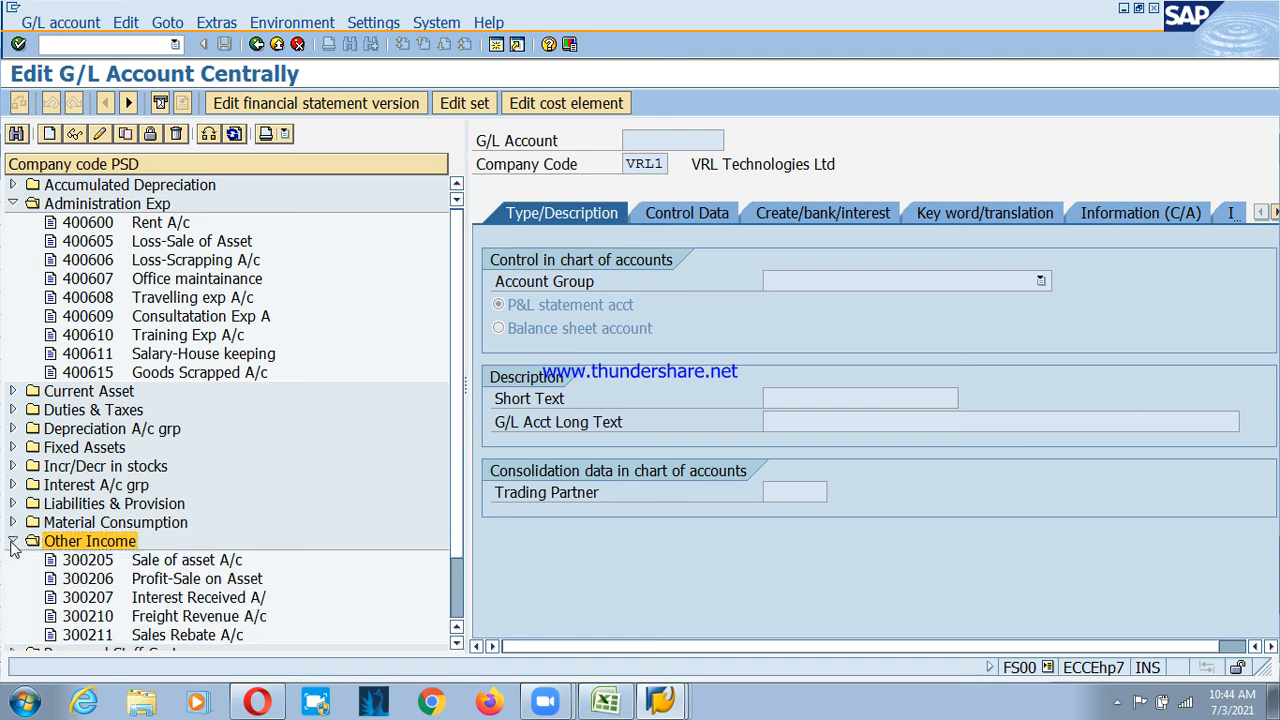
scroll(210, 500, down, 2)
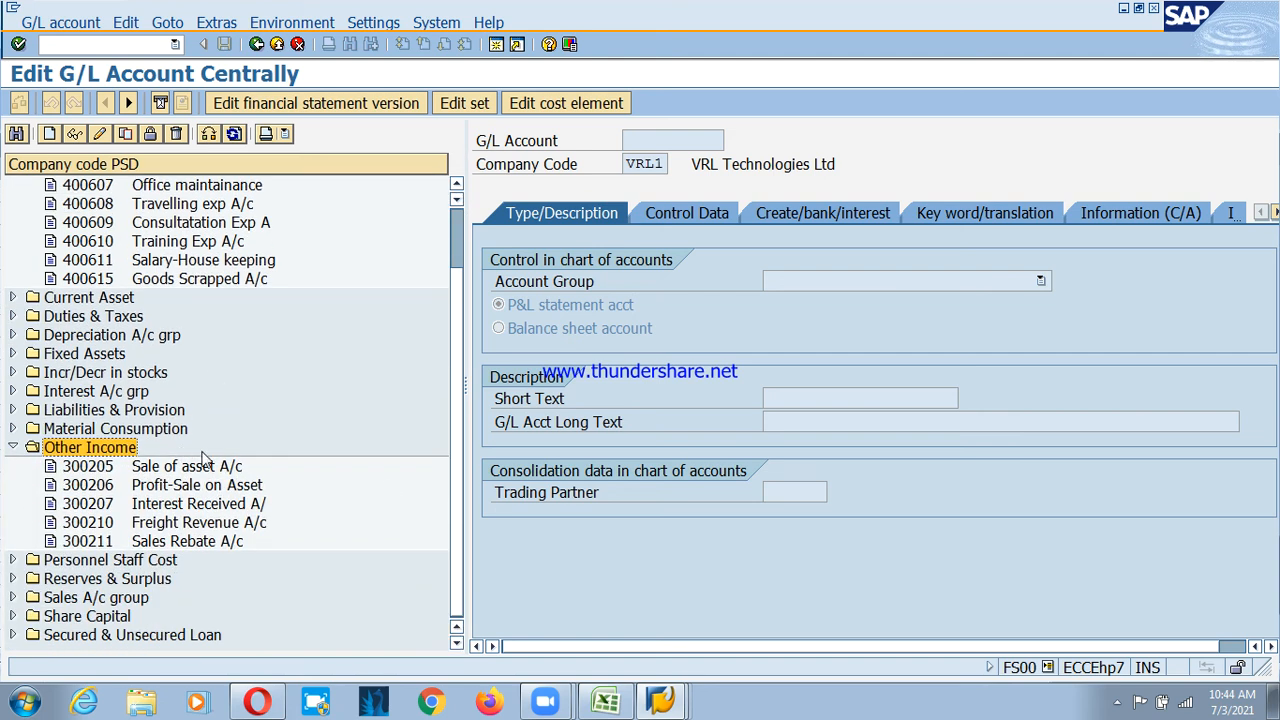
click(262, 488)
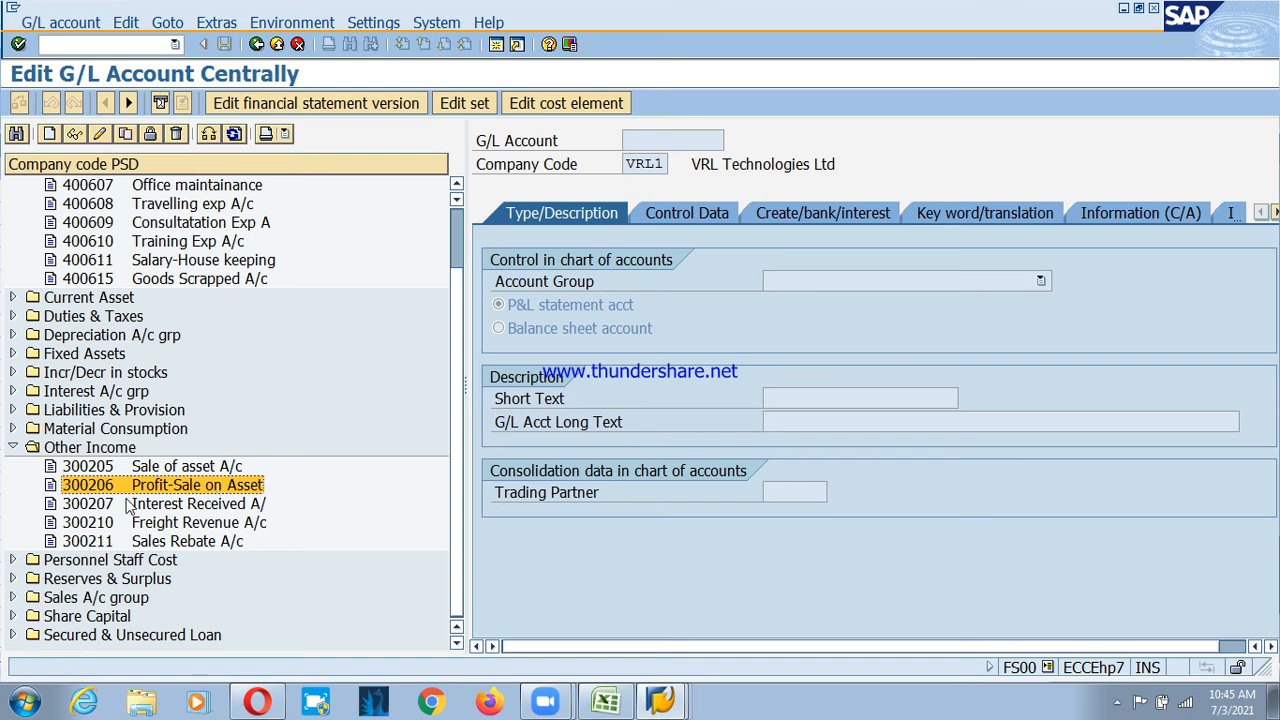
scroll(135, 484, up, 1)
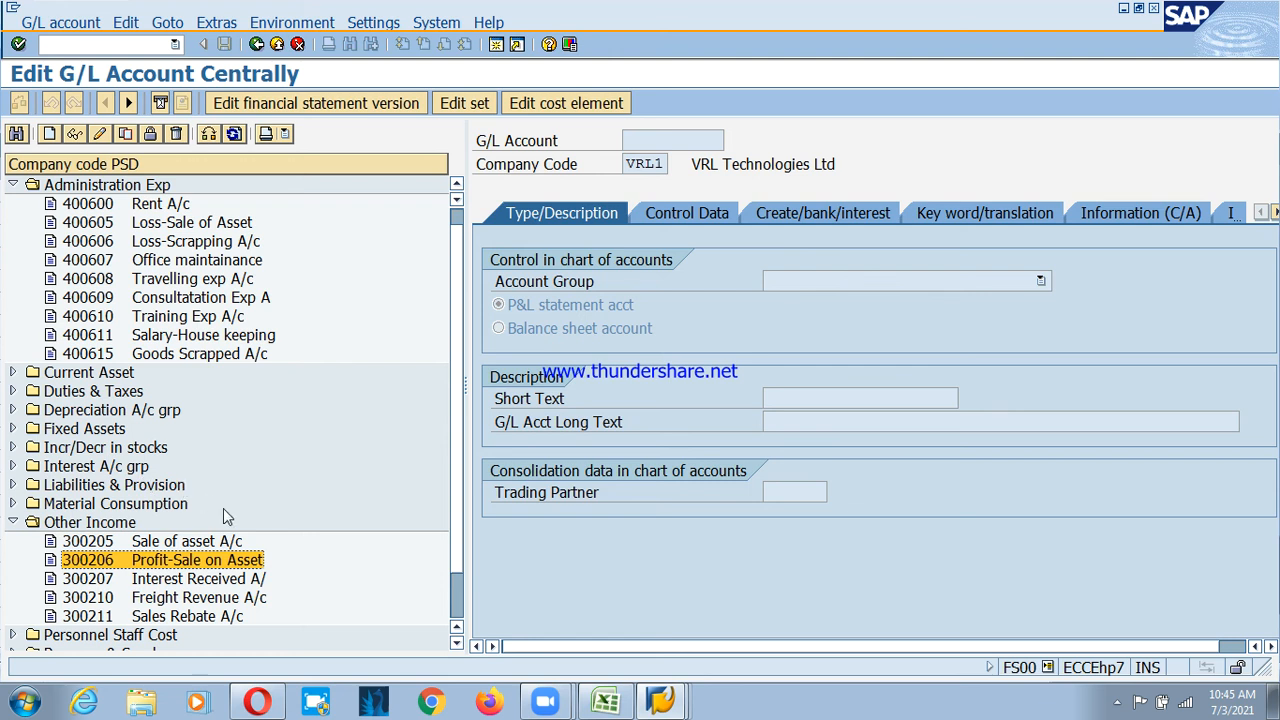
Examine the accounts in the Depreciation A/c grp and Accumulated Depreciation groups, then collapse both groups
click(90, 410)
click(13, 410)
click(168, 430)
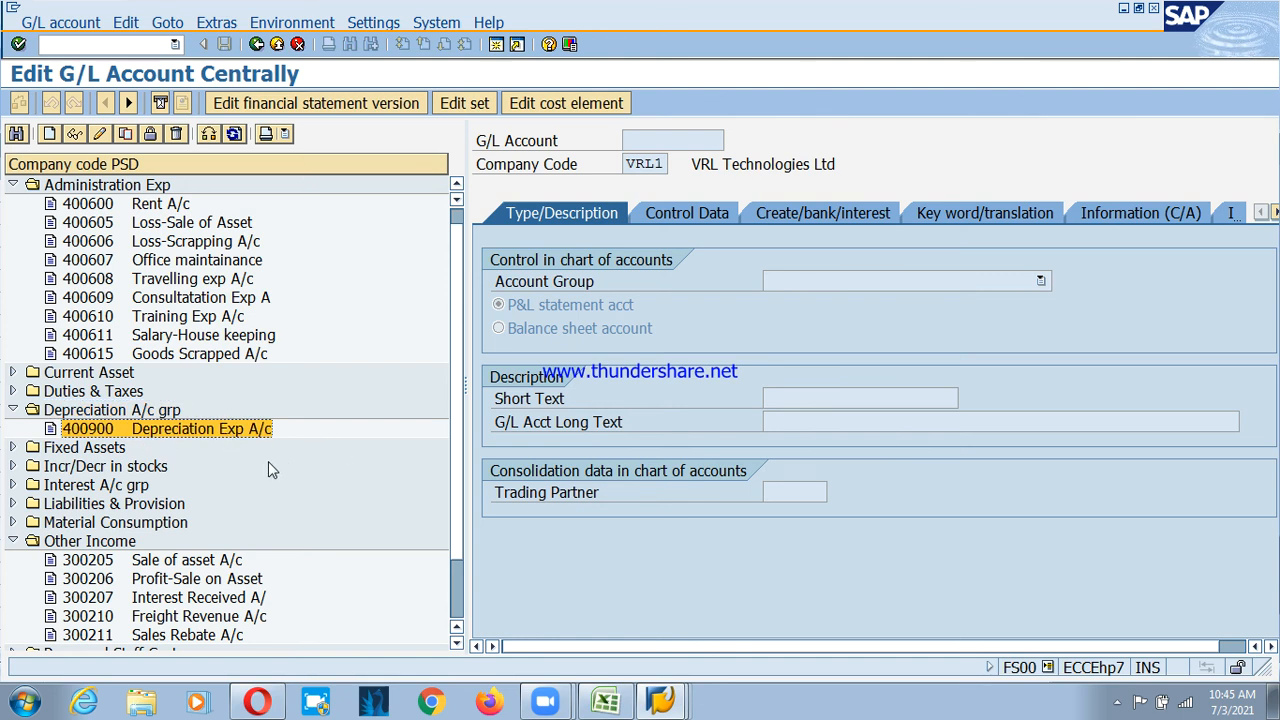
click(13, 185)
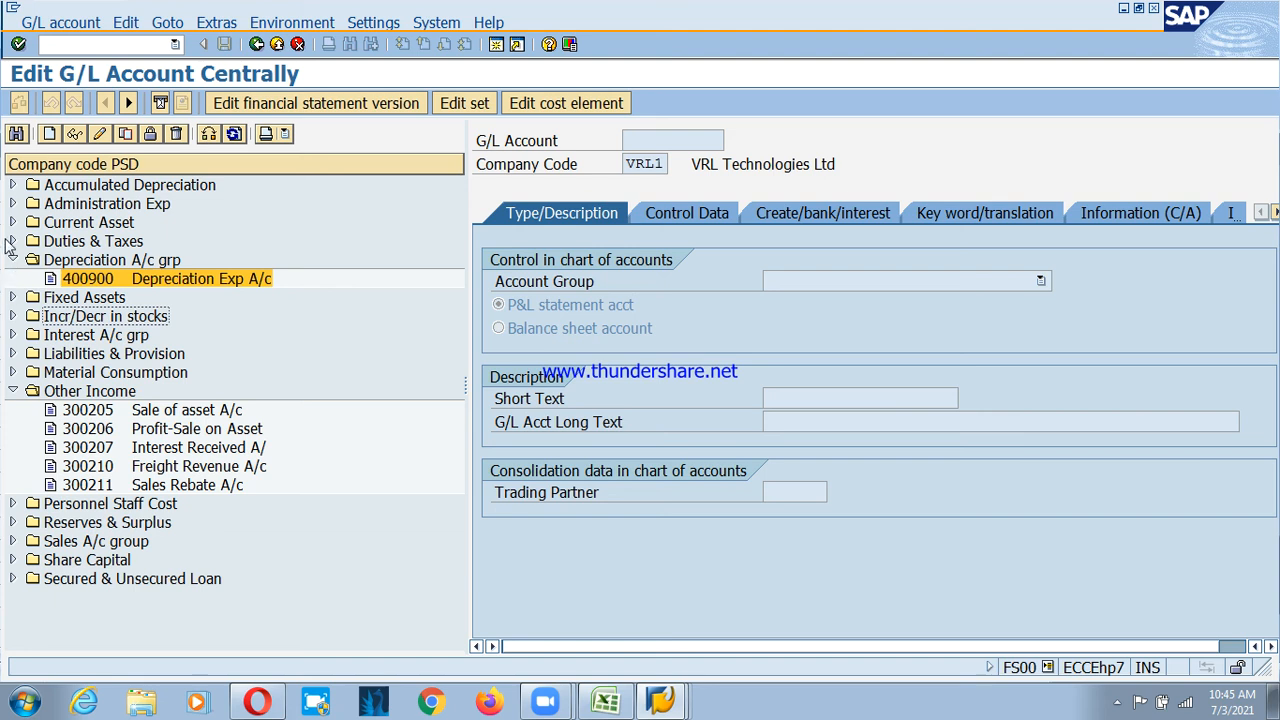
click(13, 186)
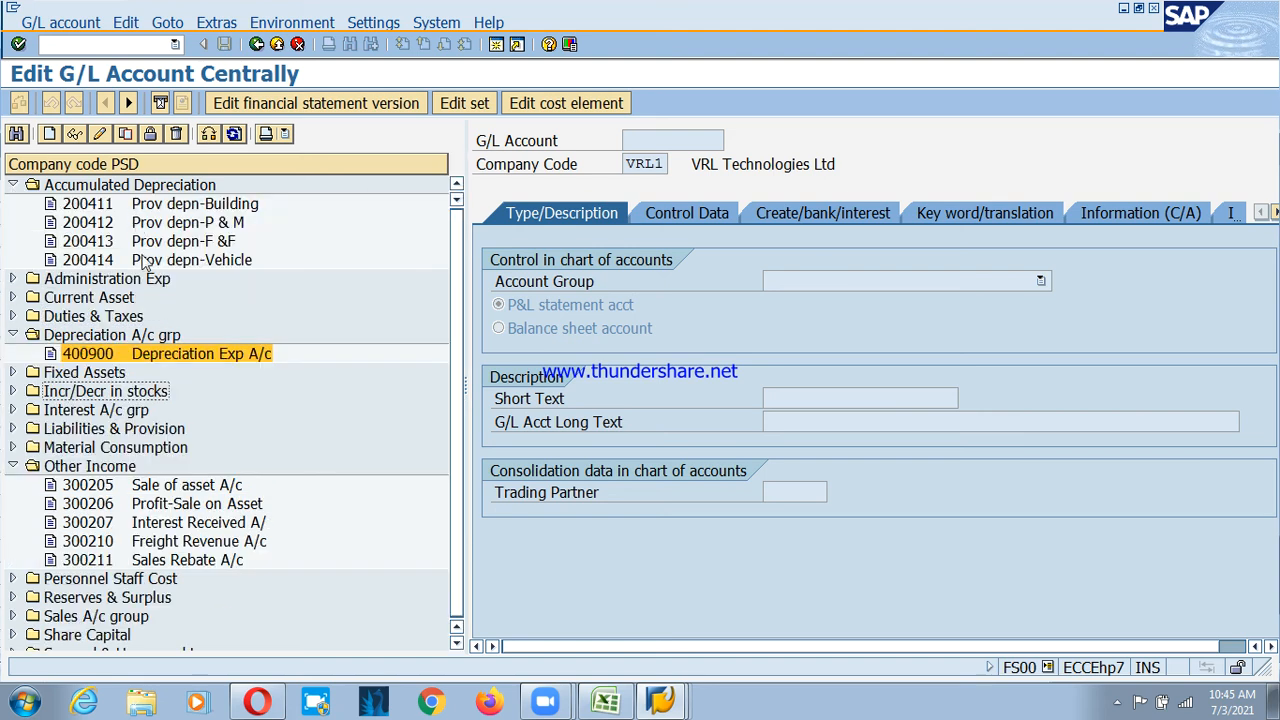
click(96, 205)
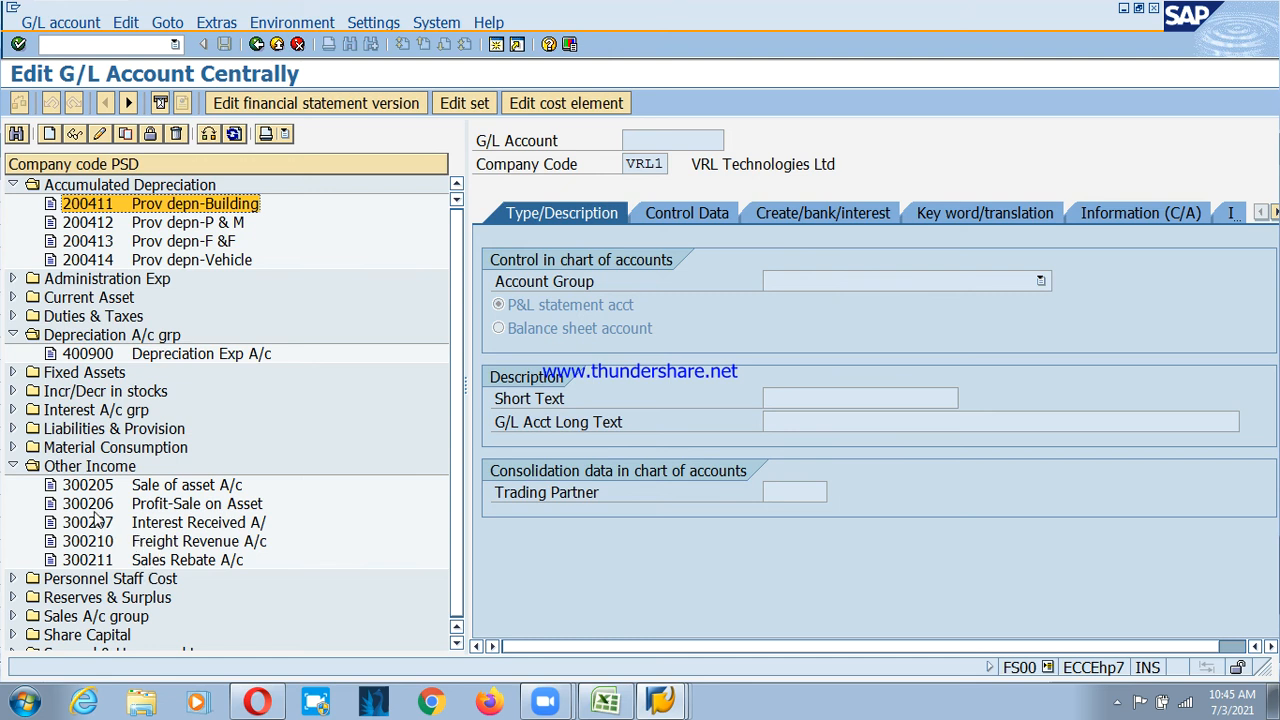
click(14, 185)
click(13, 261)
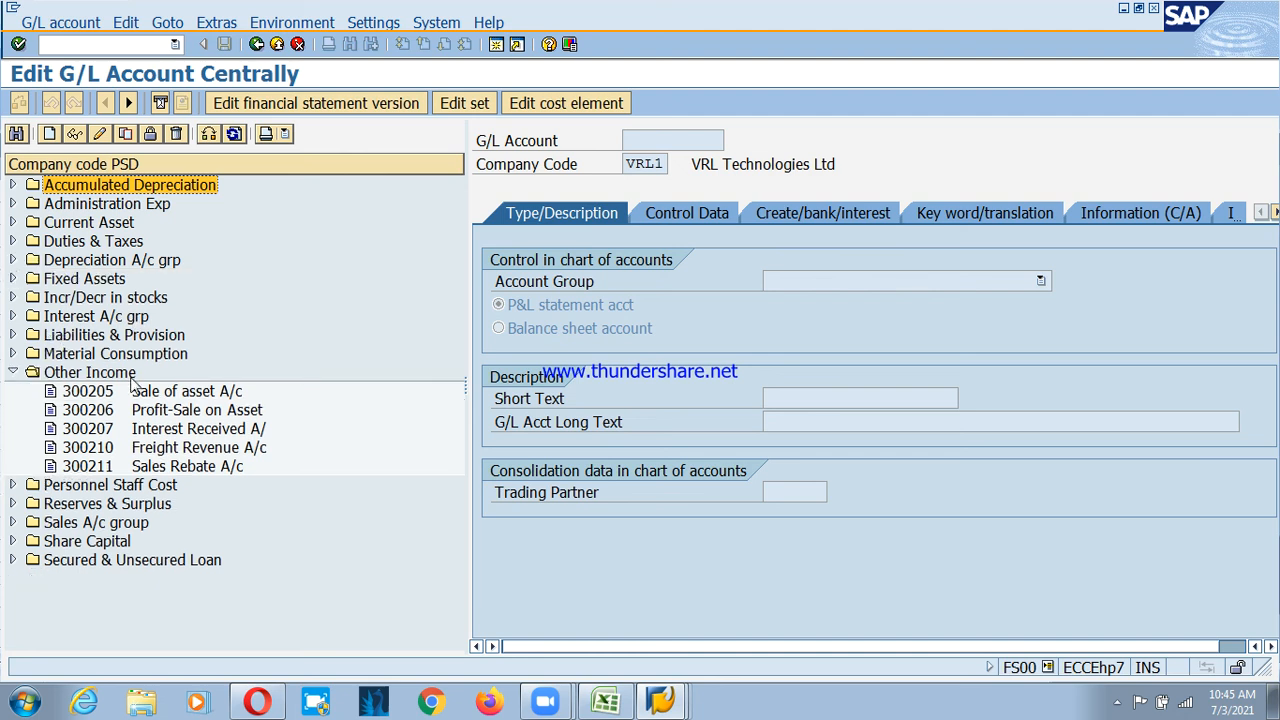
Start creating G/L account 300212 in company code PSD
click(131, 375)
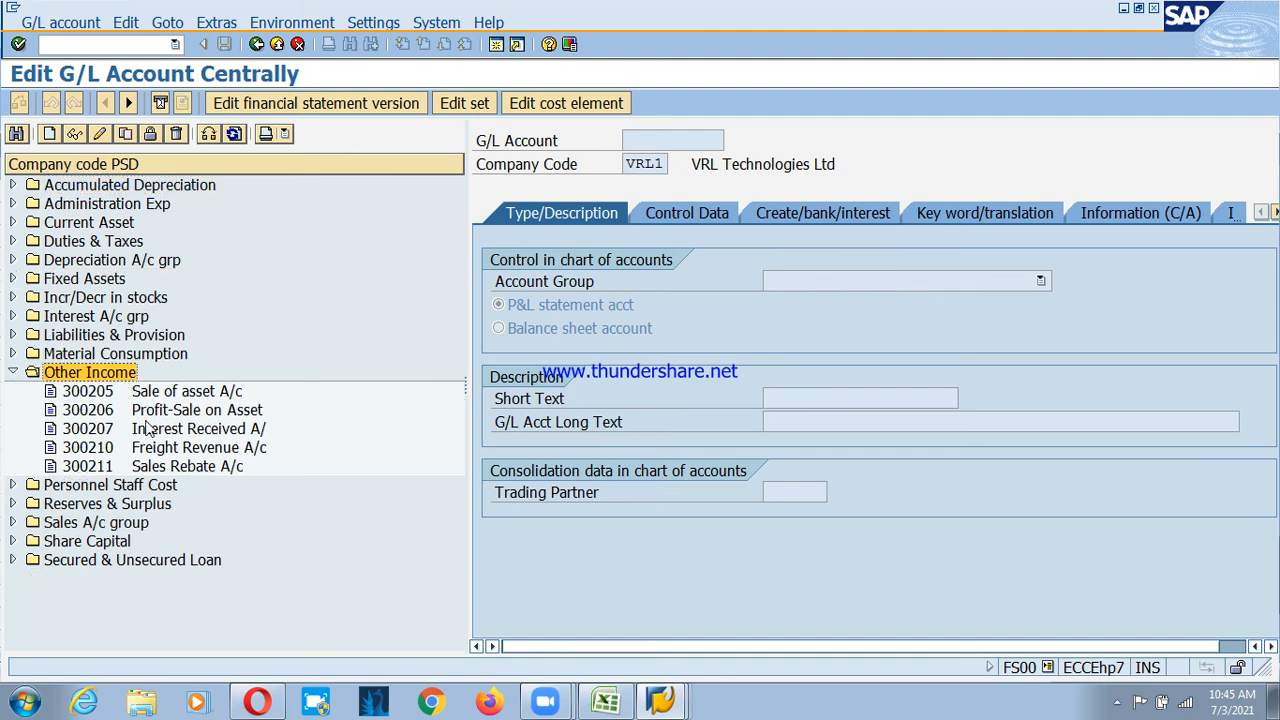
click(49, 134)
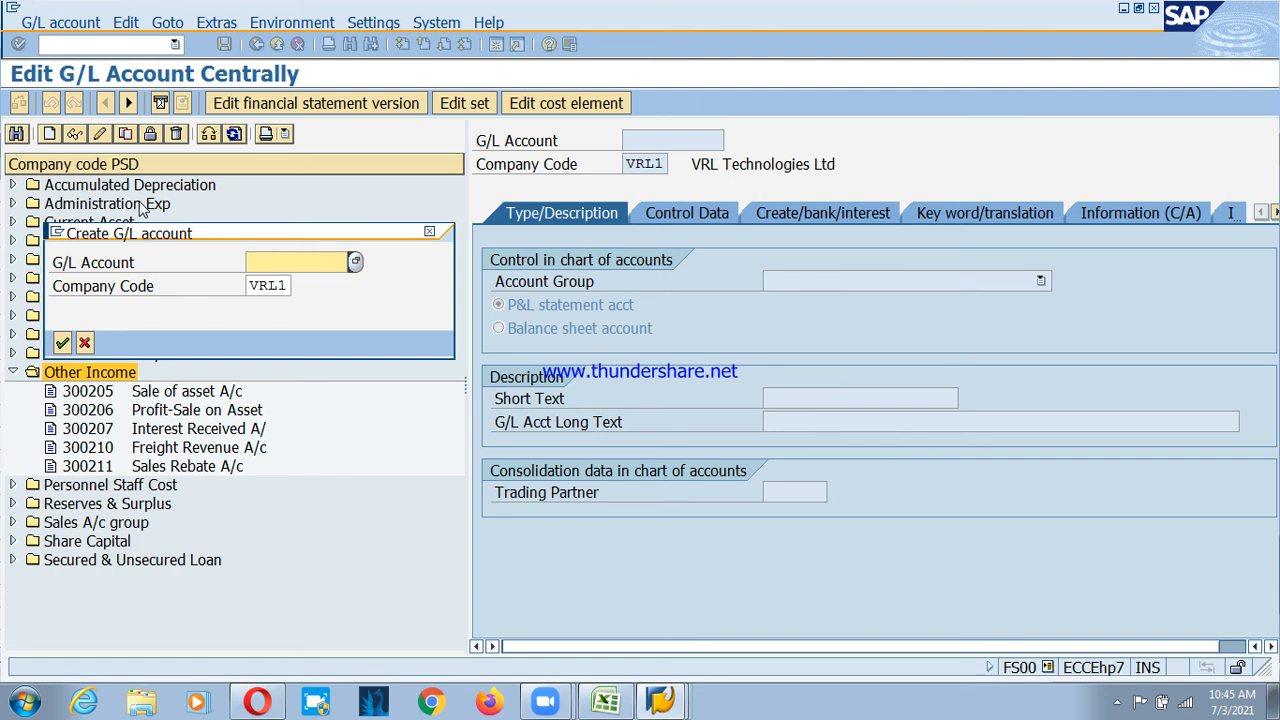
text(300212)
key(Tab)
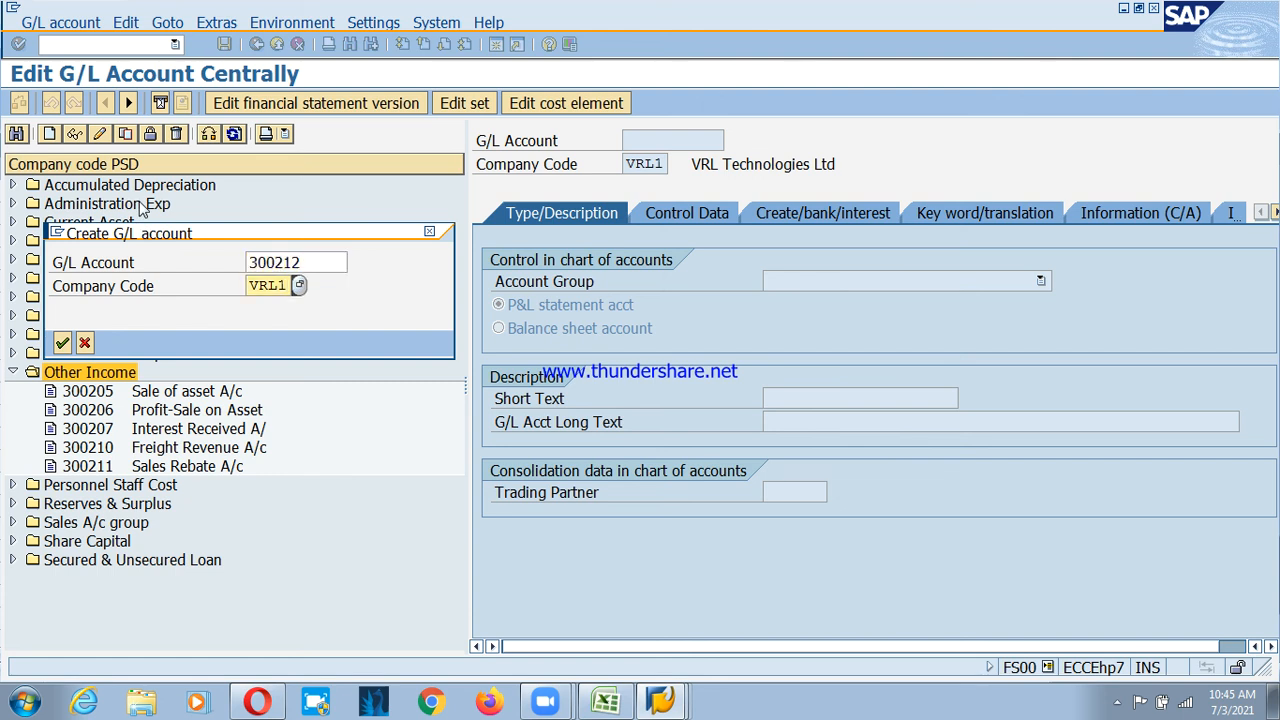
key(BackSpace)
key(BackSpace)
text(PSD)
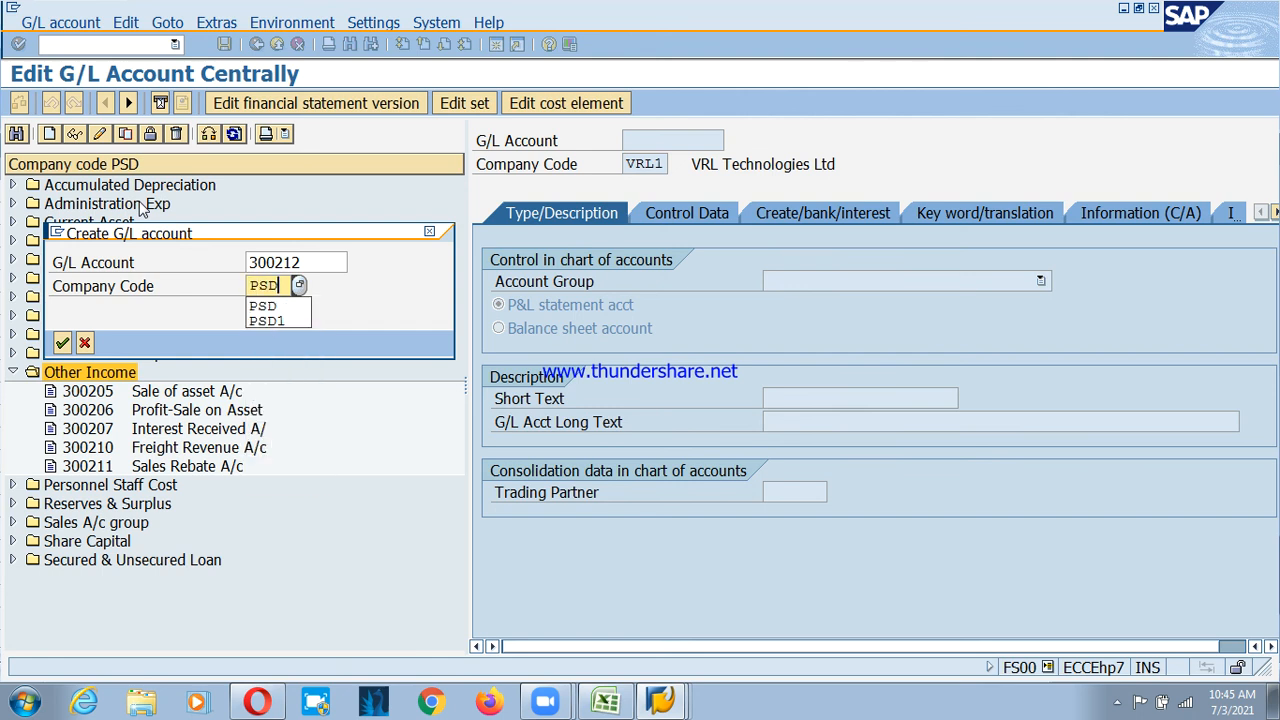
key(Down)
key(Return)
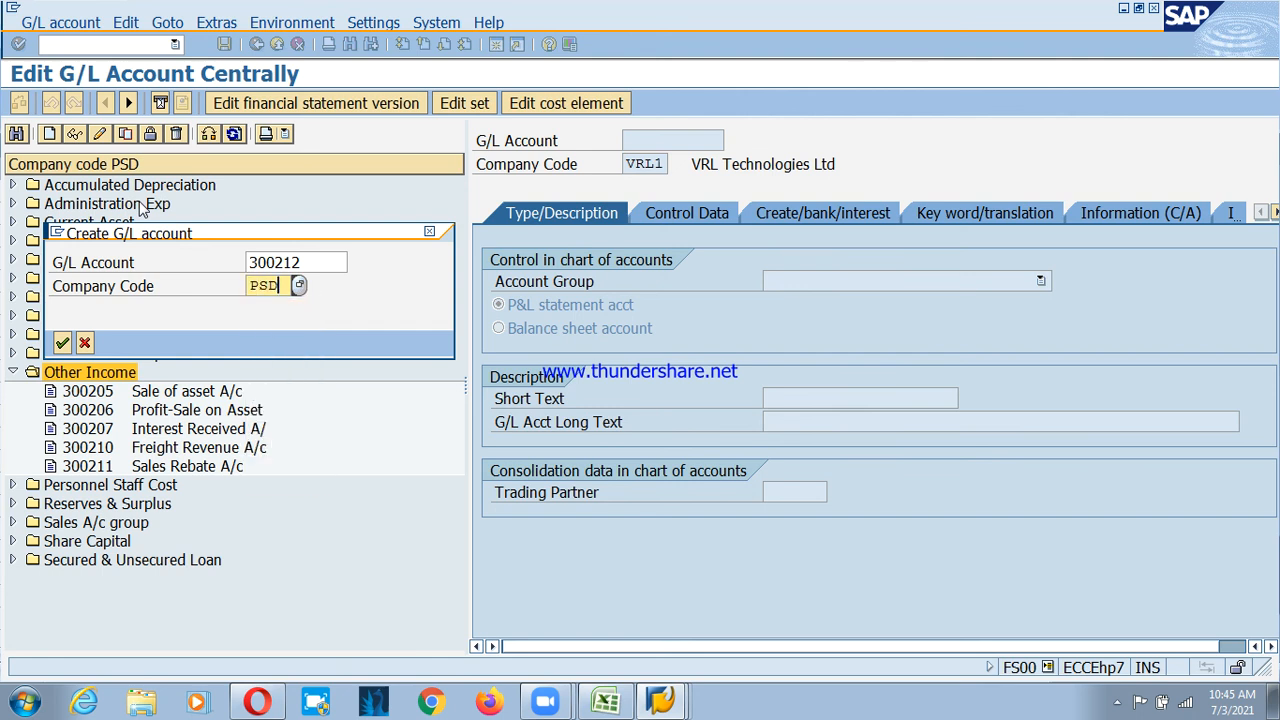
key(Return)
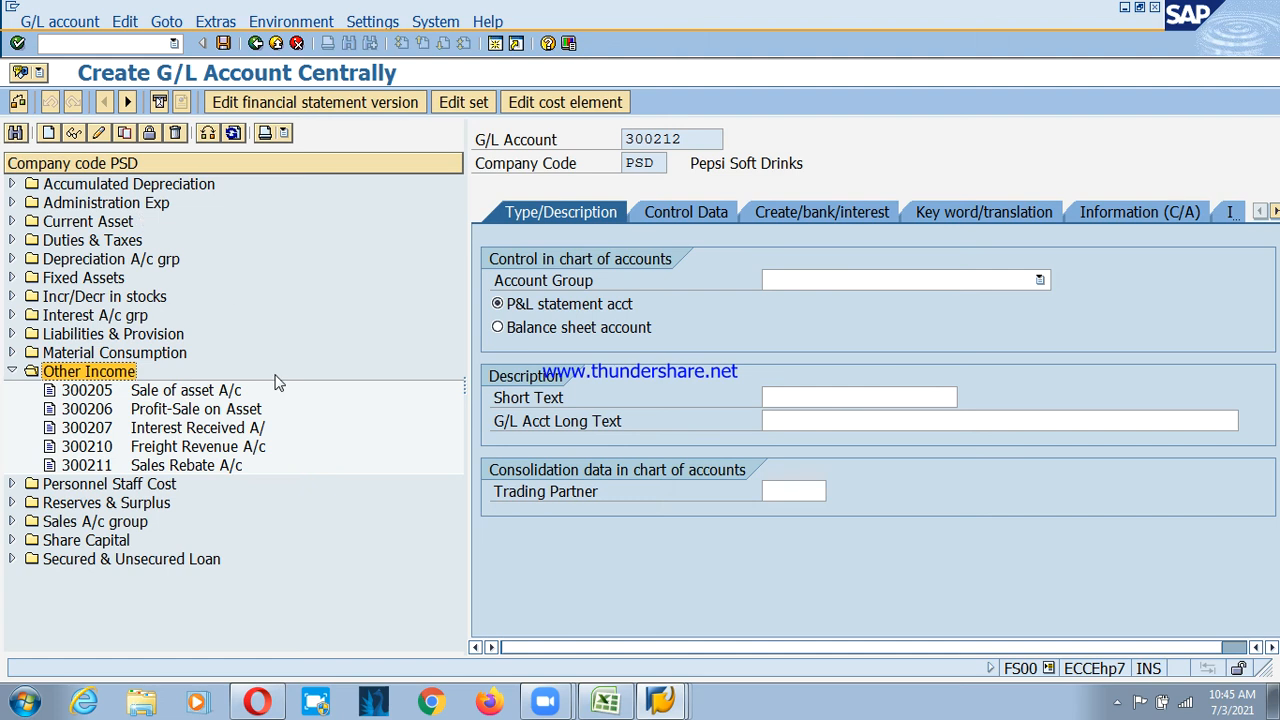
Assign account 300212 to the Other Income group and enter "Revenue Clearing A/c" as its short and long text
click(830, 281)
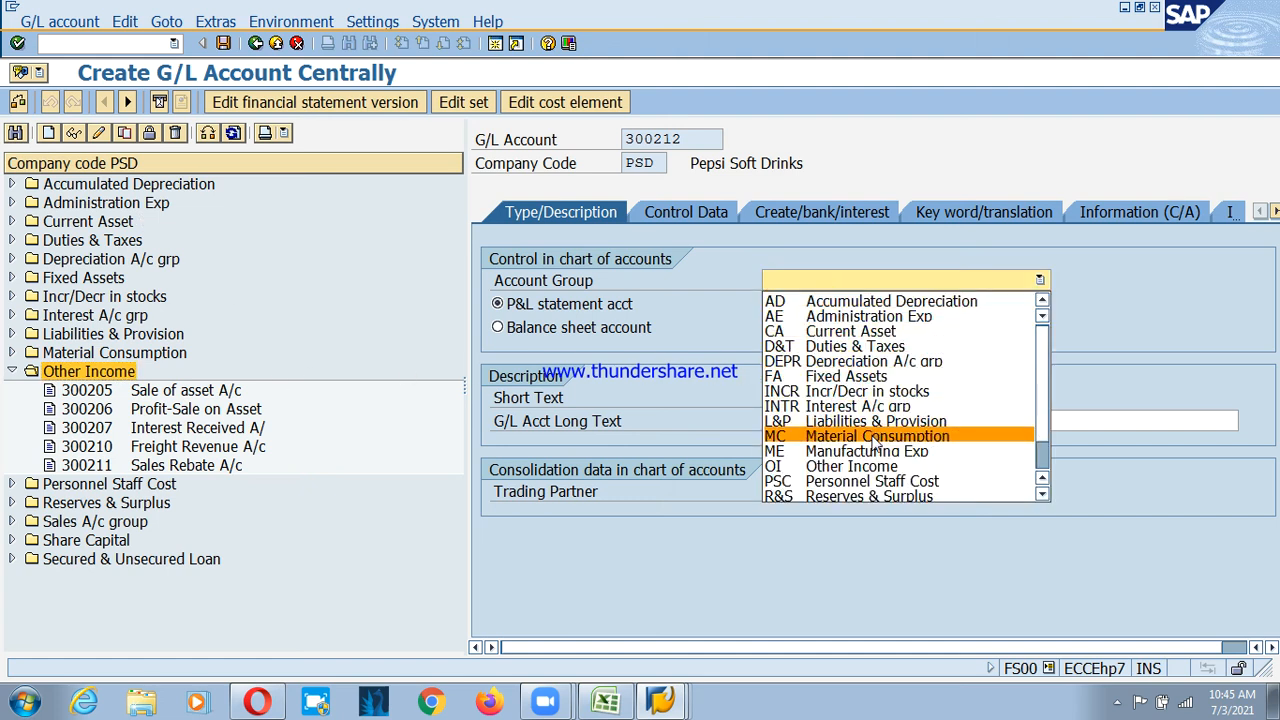
click(873, 467)
click(775, 397)
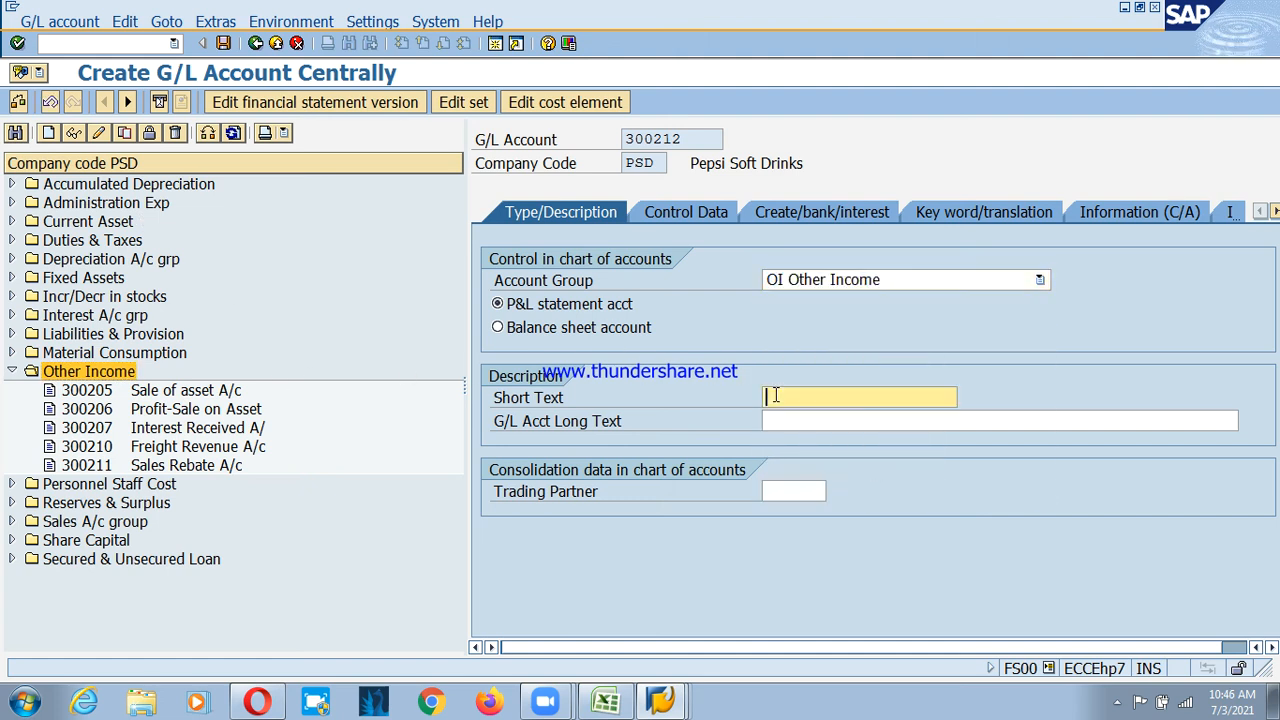
text(Reve)
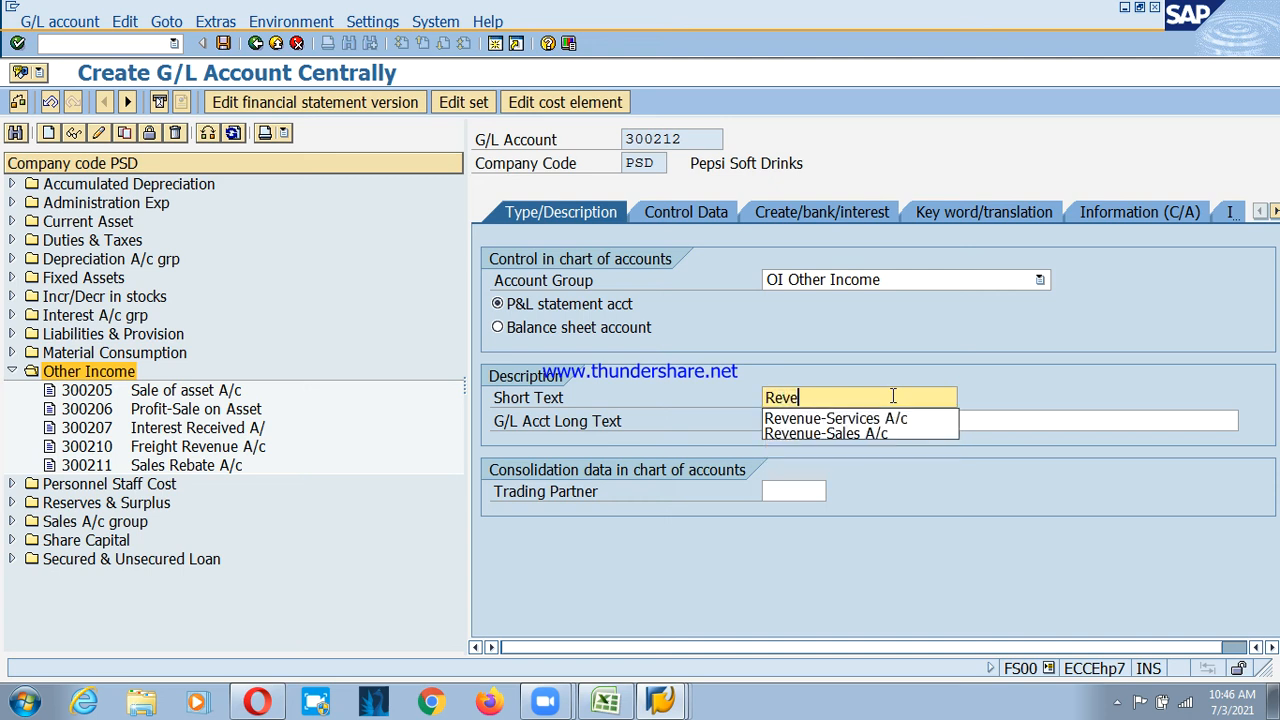
text(nue Cl)
key(BackSpace)
key(BackSpace)
key(BackSpace)
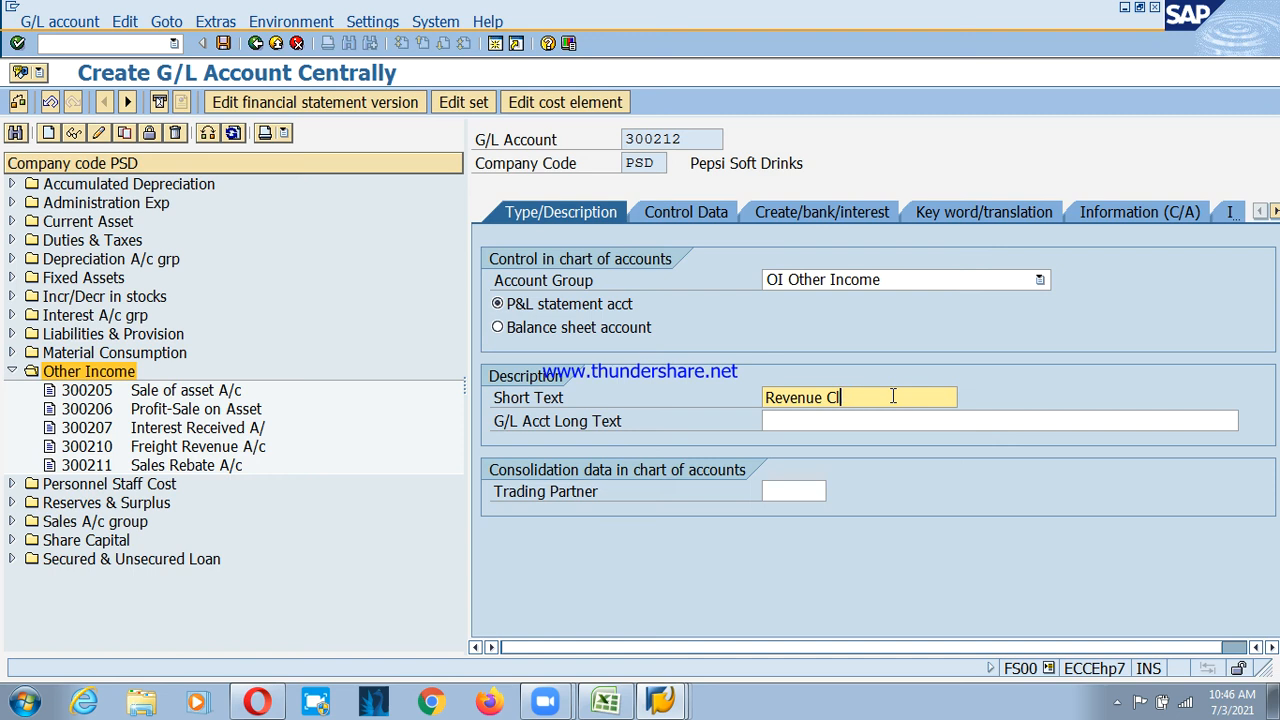
text(earing A/c)
key(Return)
key(Tab)
text(Revenue Clearing A/c)
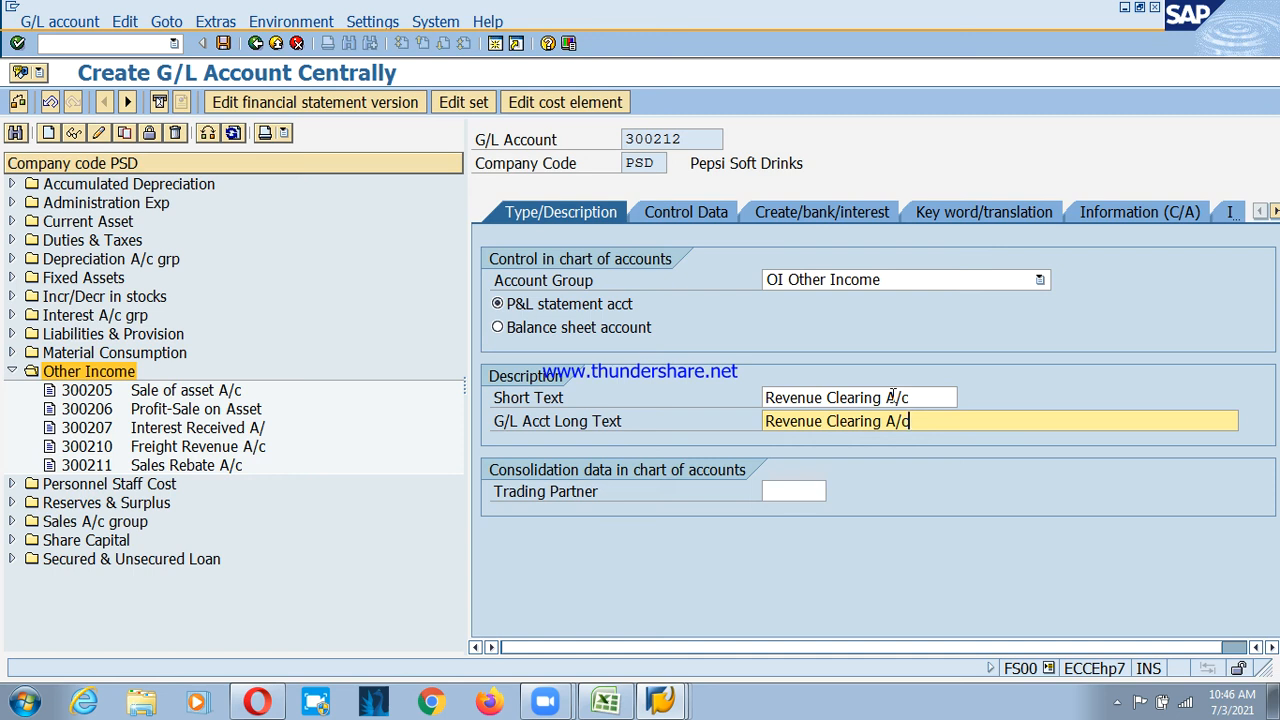
In the account's control data, enable only balances in local currency and line item display, and set sort key 001
click(682, 214)
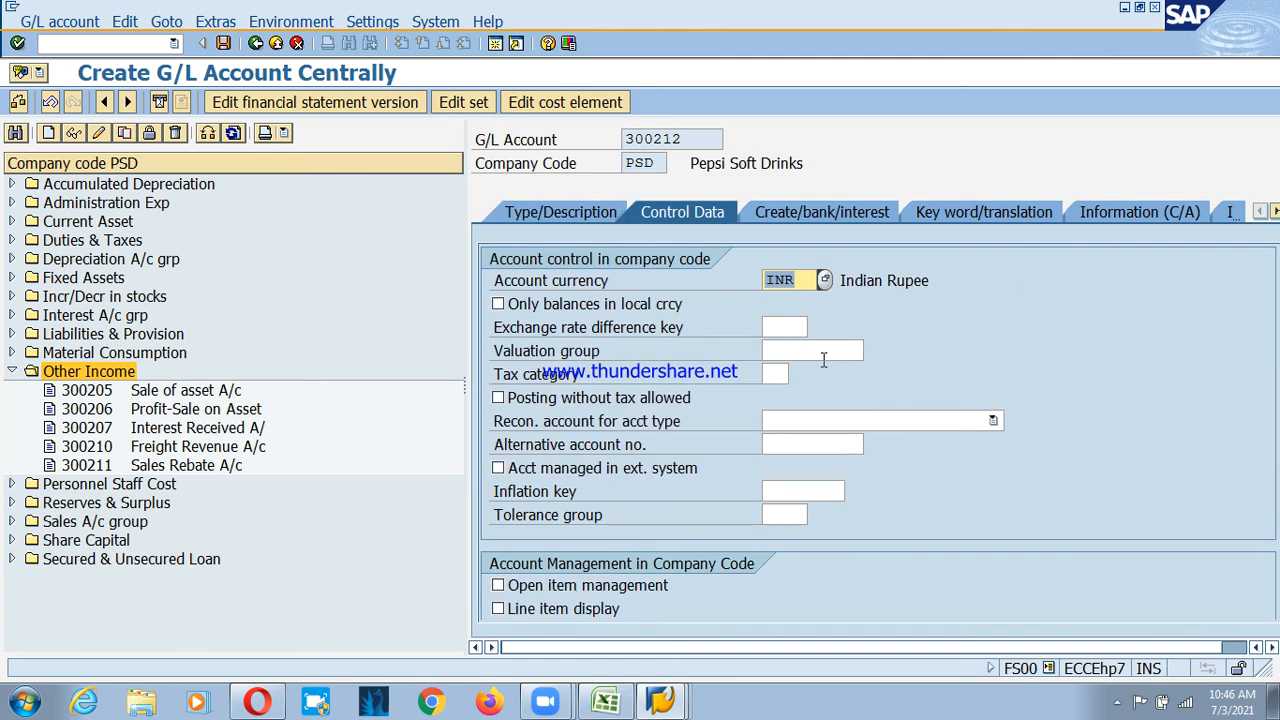
click(499, 305)
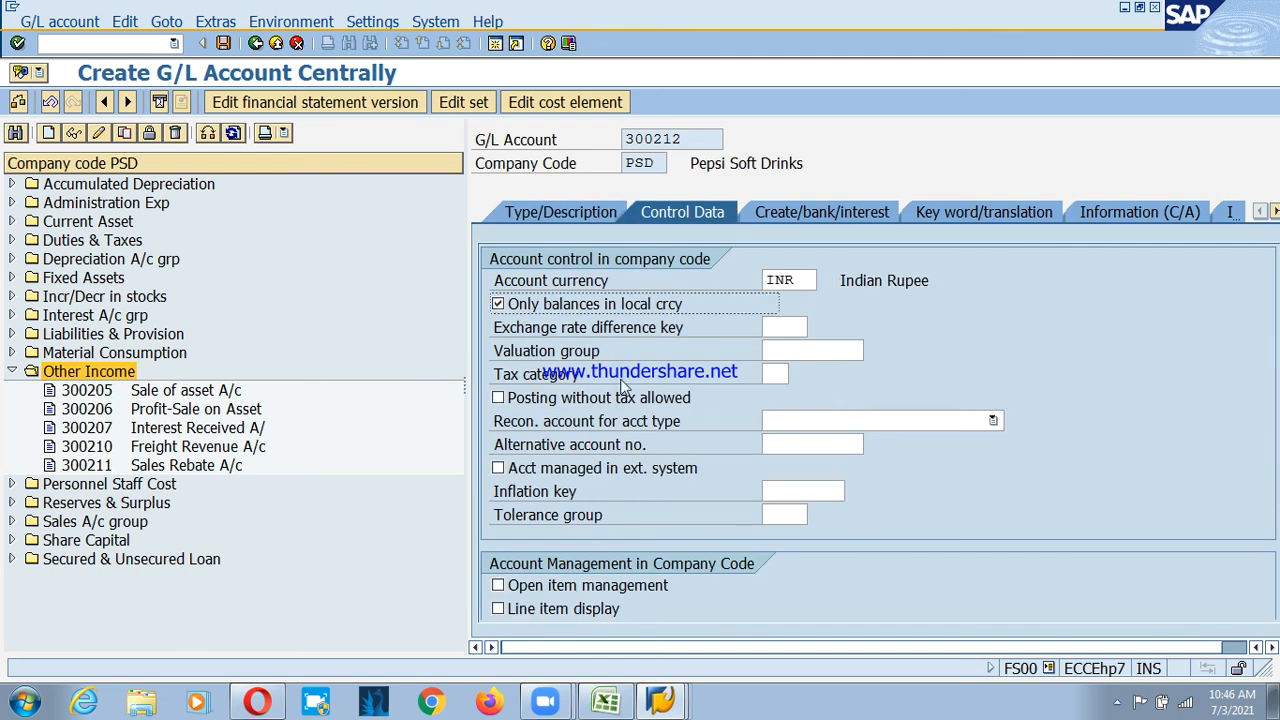
click(592, 610)
scroll(705, 547, down, 3)
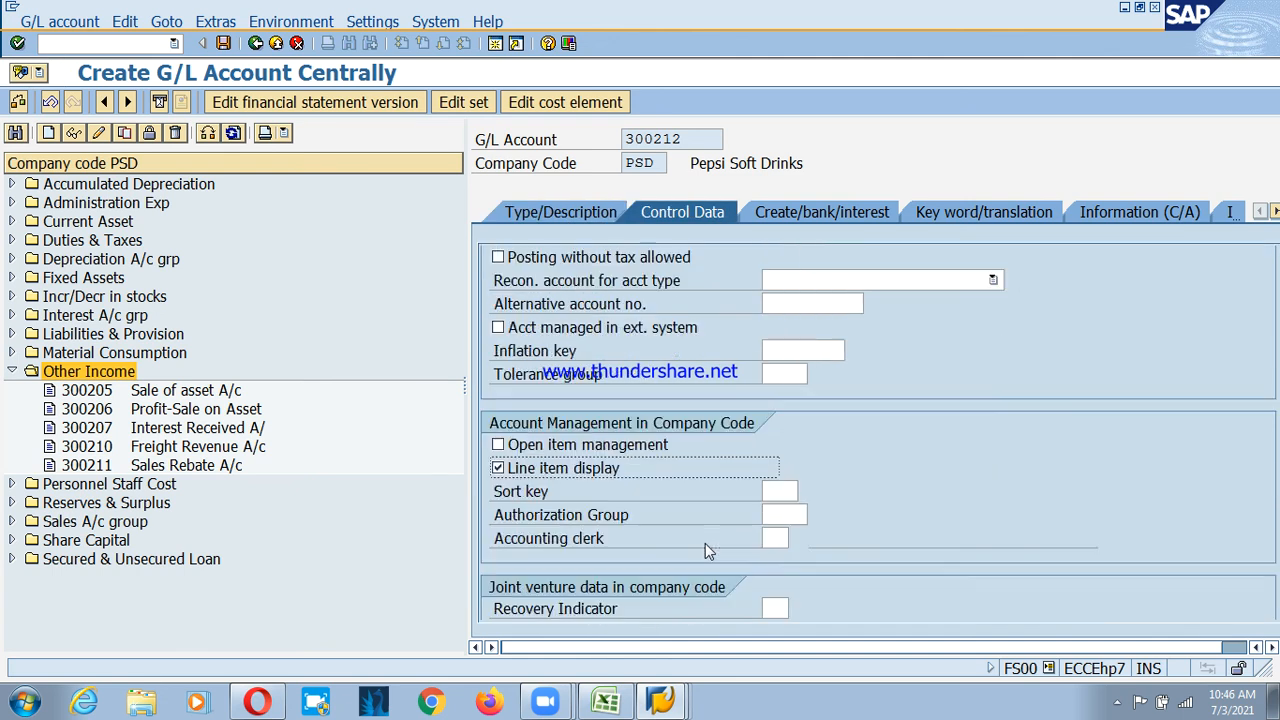
click(778, 491)
text(001)
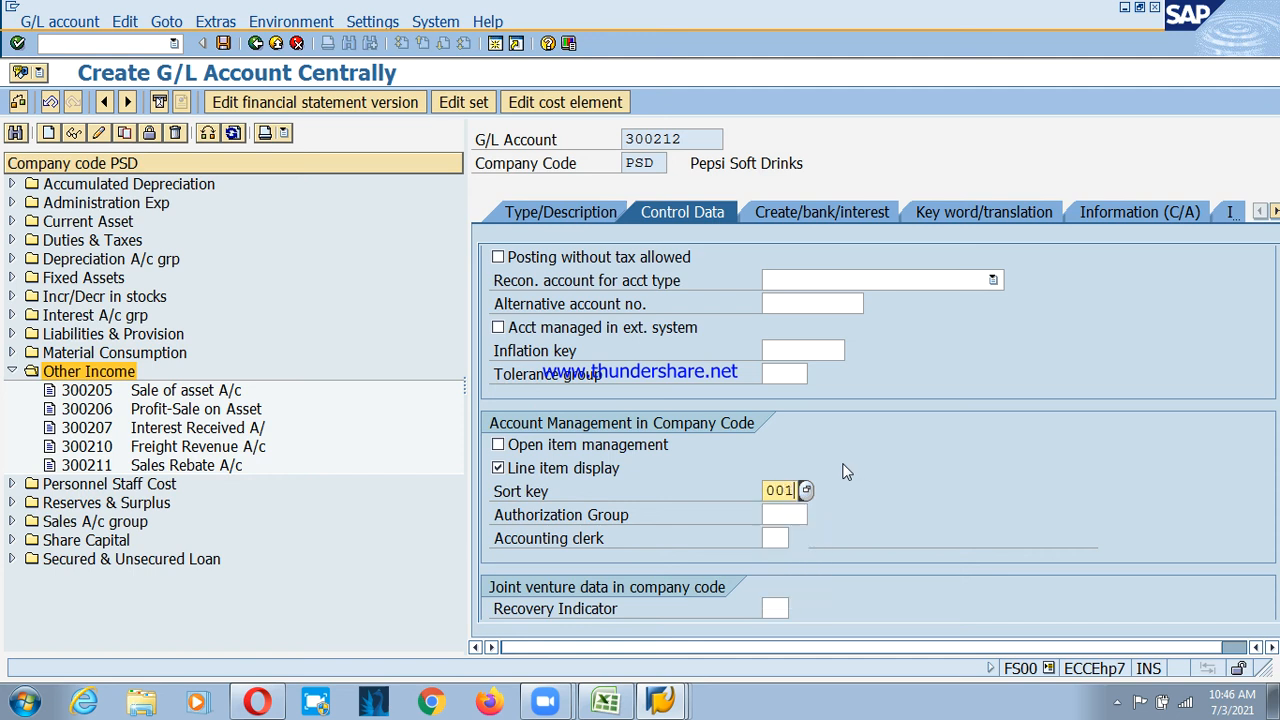
key(Return)
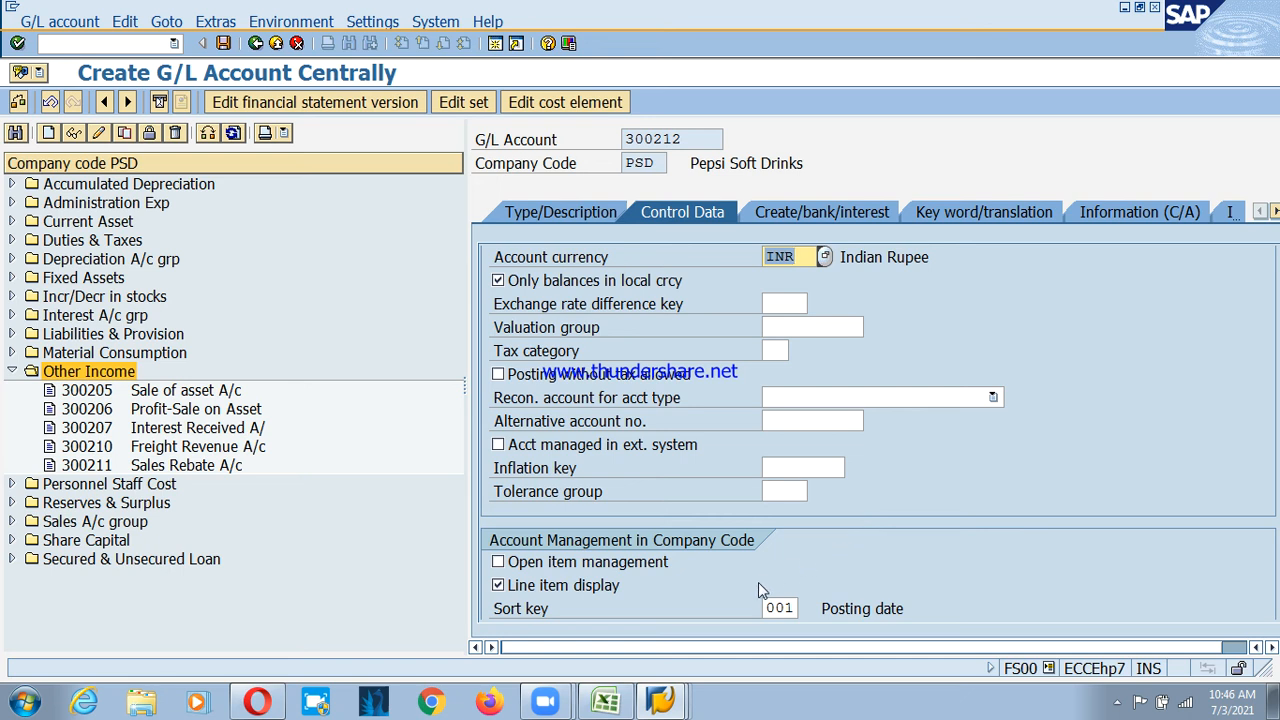
Set field status group G001 for the Revenue Clearing account and save it
click(803, 218)
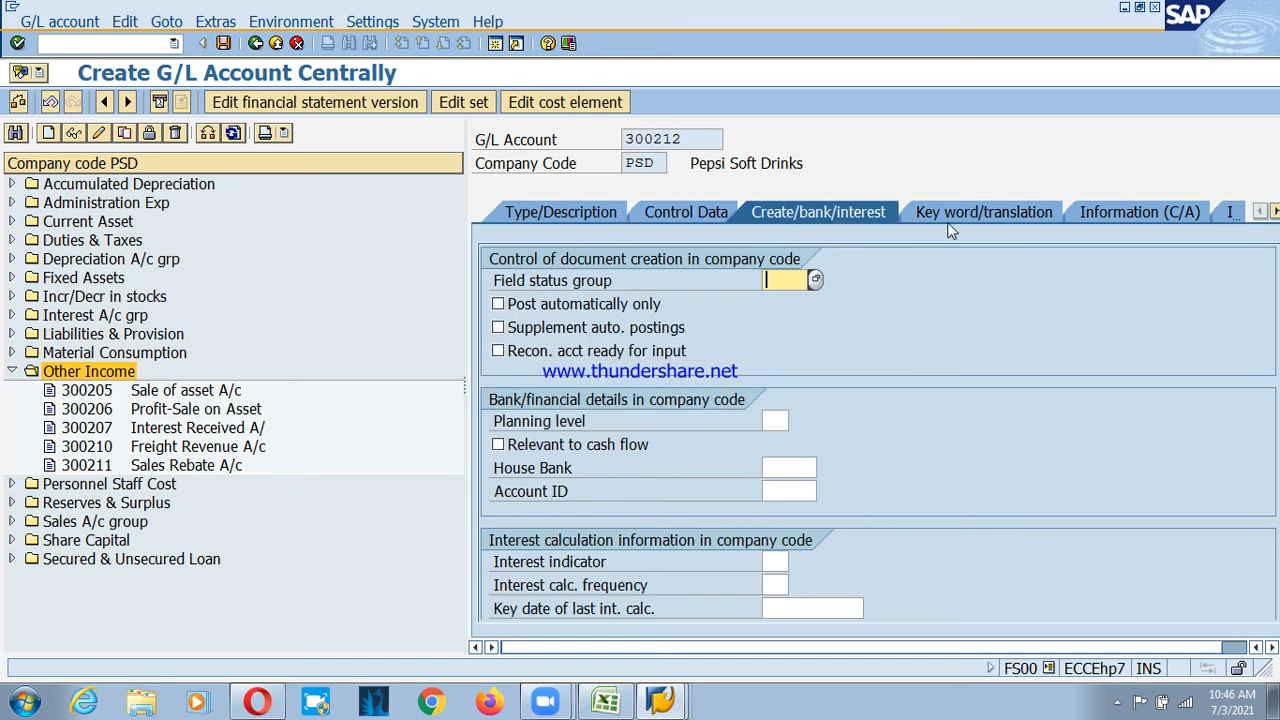
text(g001)
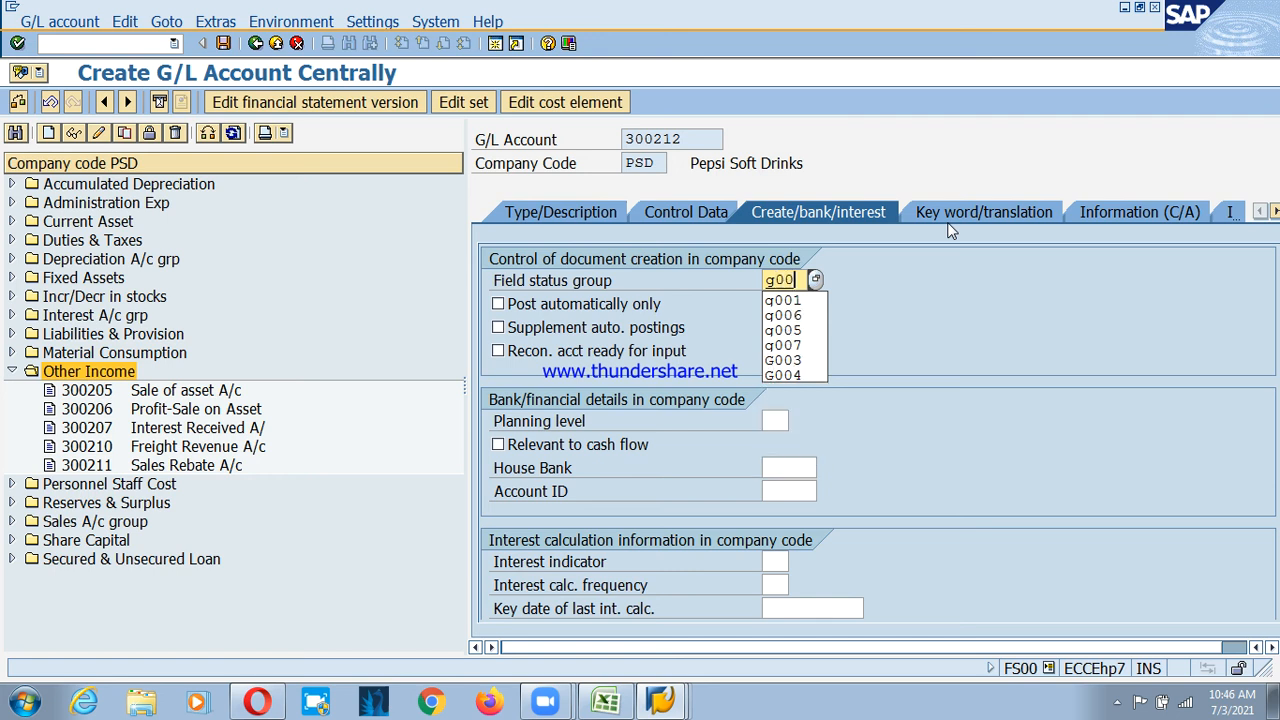
key(Return)
key(ctrl+s)
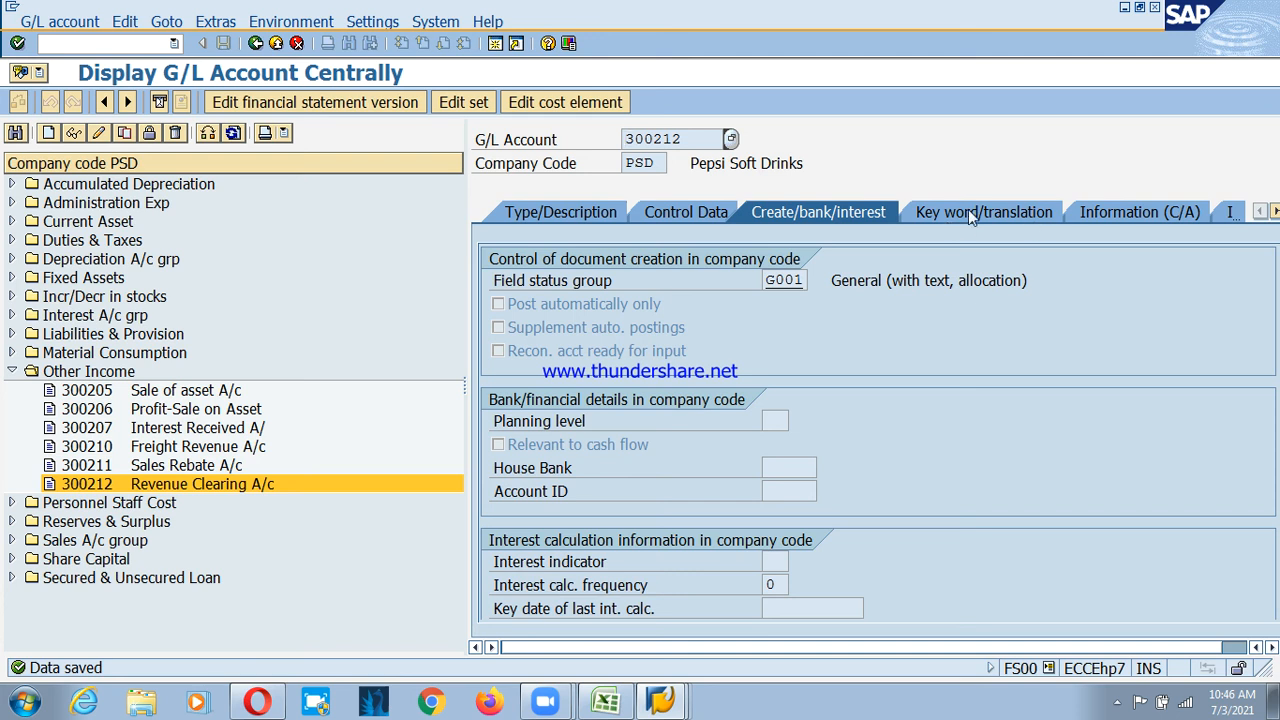
Switch to the IMG session, collapse Valuation, and locate Assign G/L Accounts under Asset Accounting's Integration with General Ledger Accounting
click(660, 700)
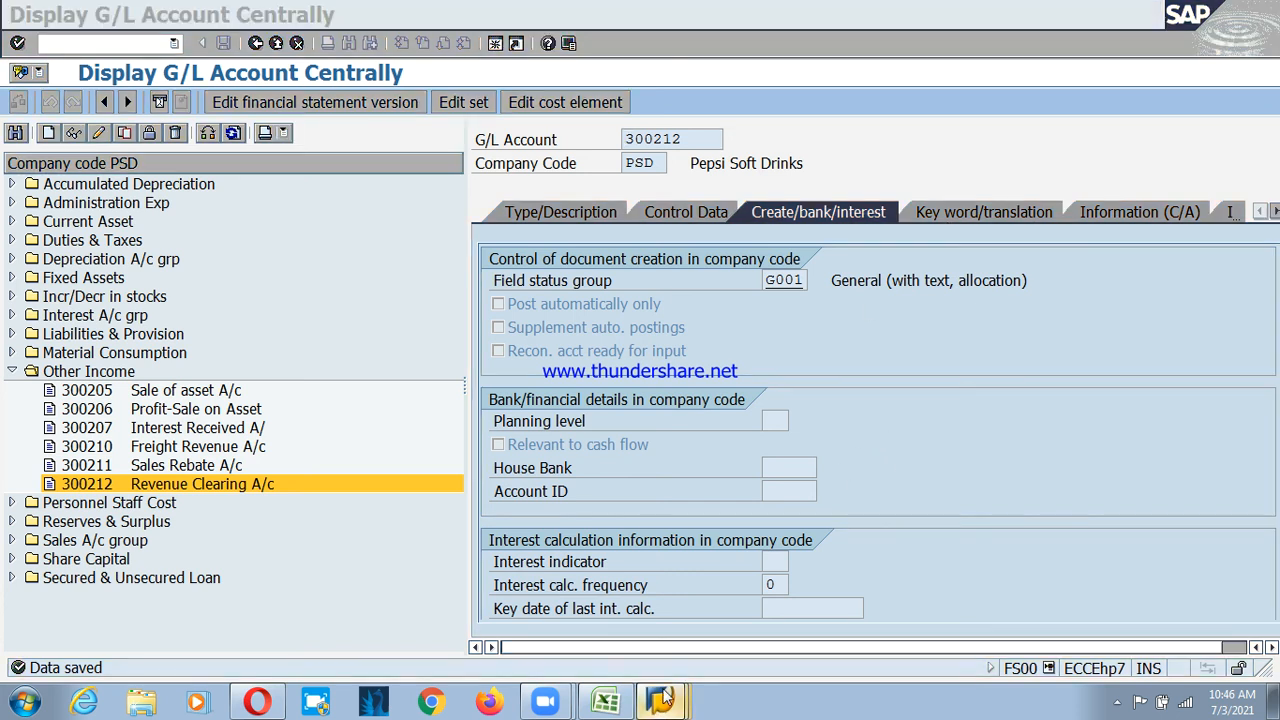
click(618, 630)
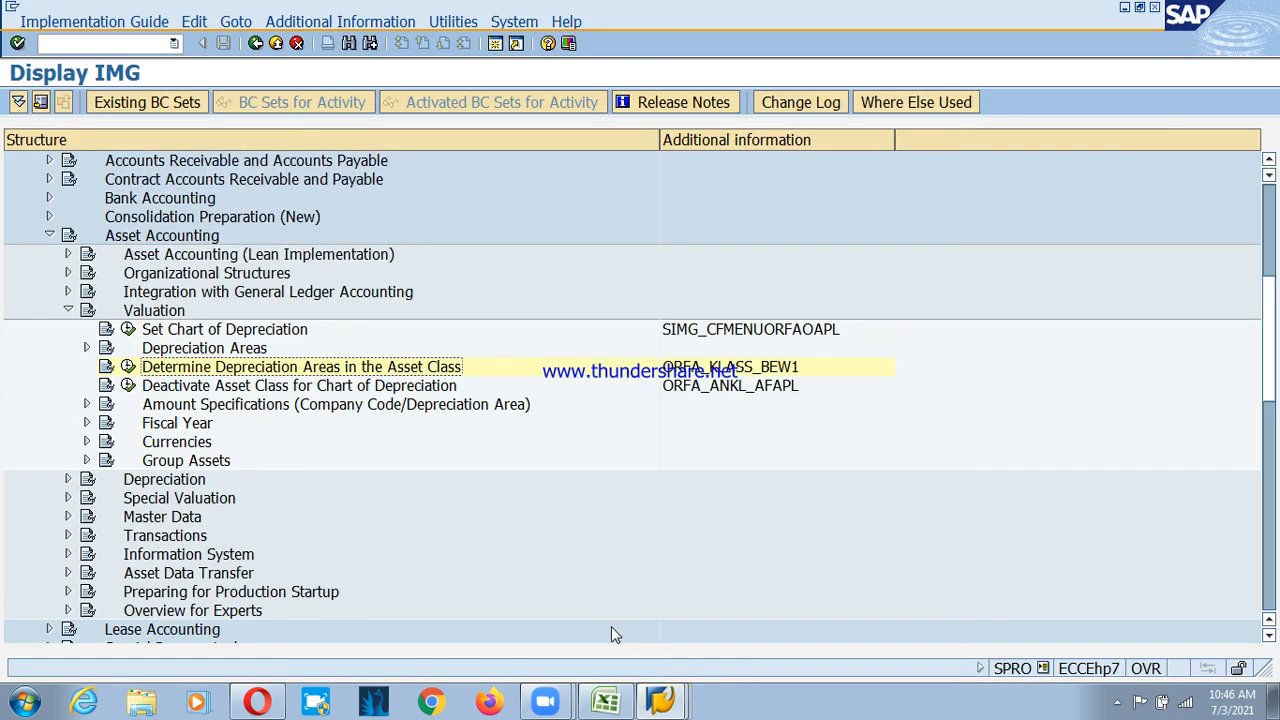
click(68, 310)
click(141, 238)
scroll(238, 290, up, 2)
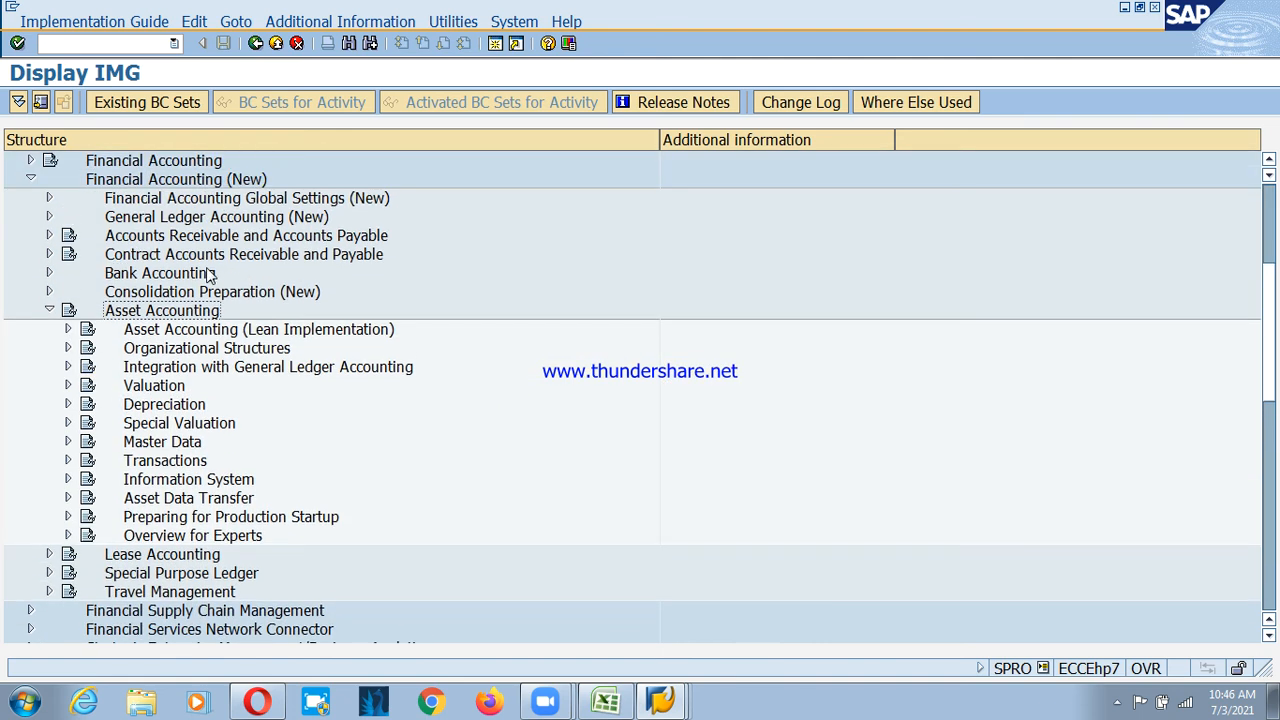
click(222, 369)
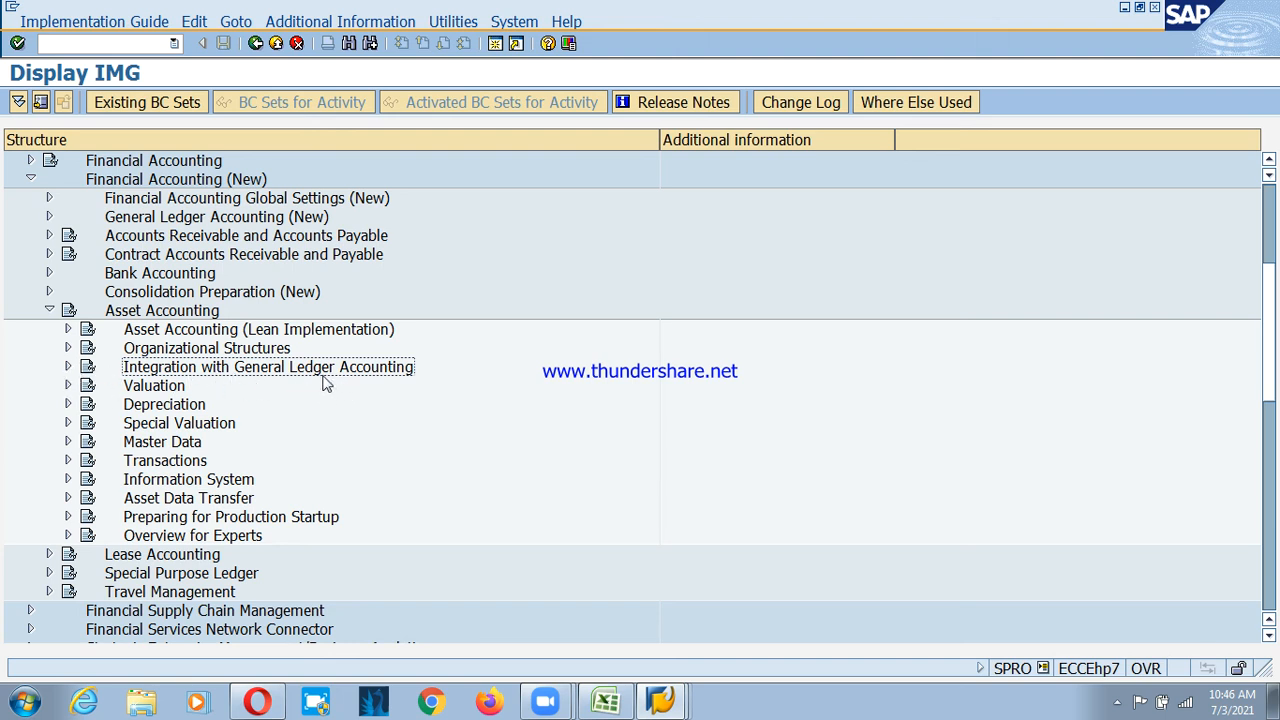
click(68, 367)
click(185, 406)
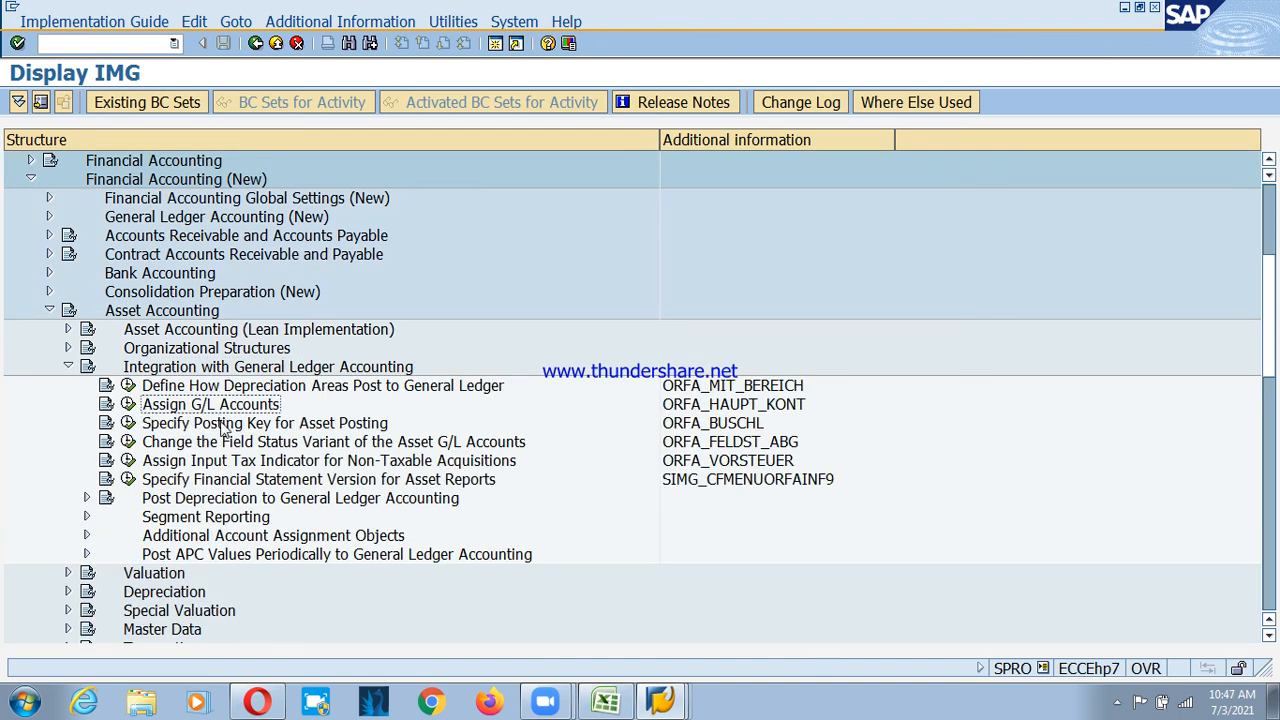
Display the IMG activity keys as additional information beside the structure
click(340, 21)
mouse_move(378, 43)
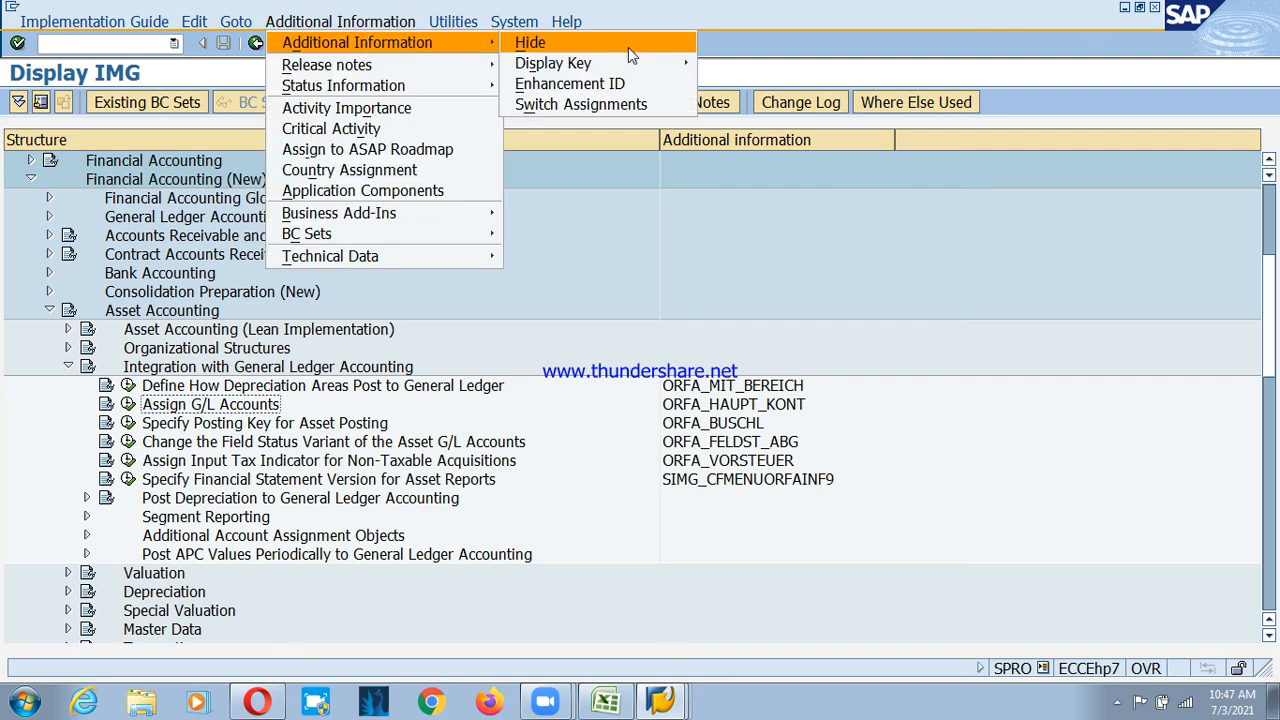
mouse_move(684, 60)
click(750, 84)
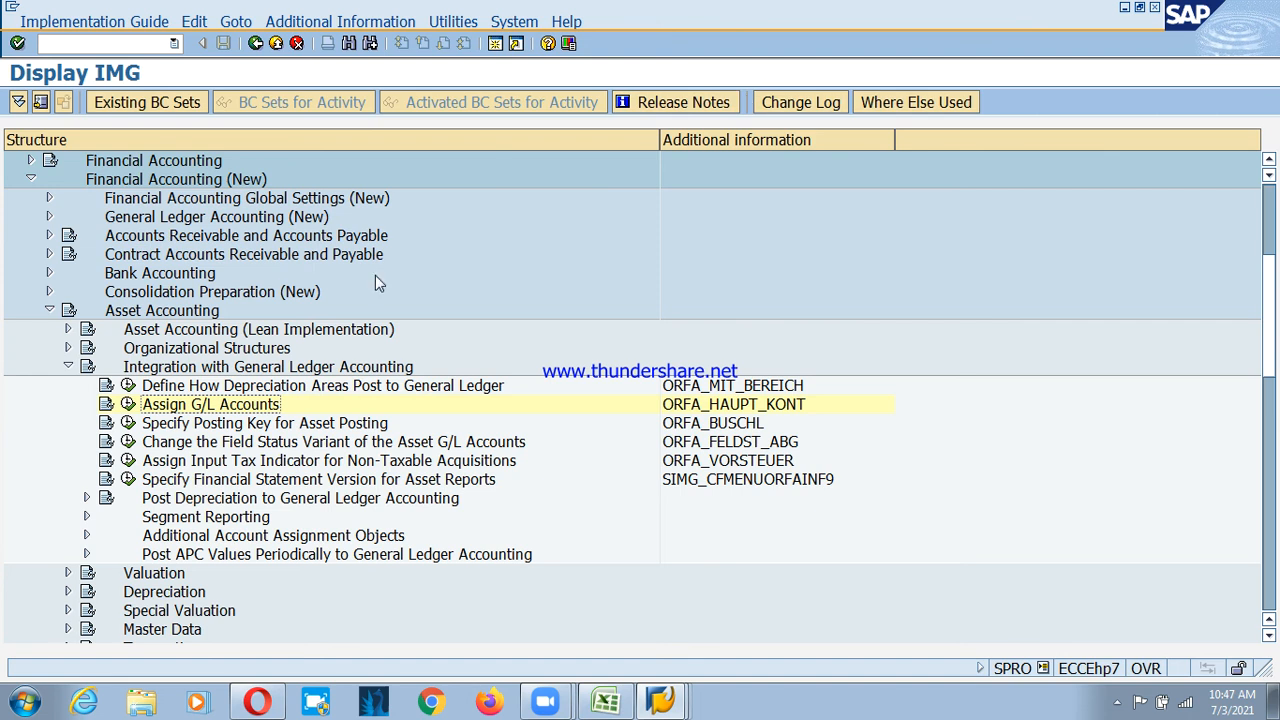
Execute Assign G/L Accounts, select chart of accounts PSCA, and open its account determinations
click(128, 405)
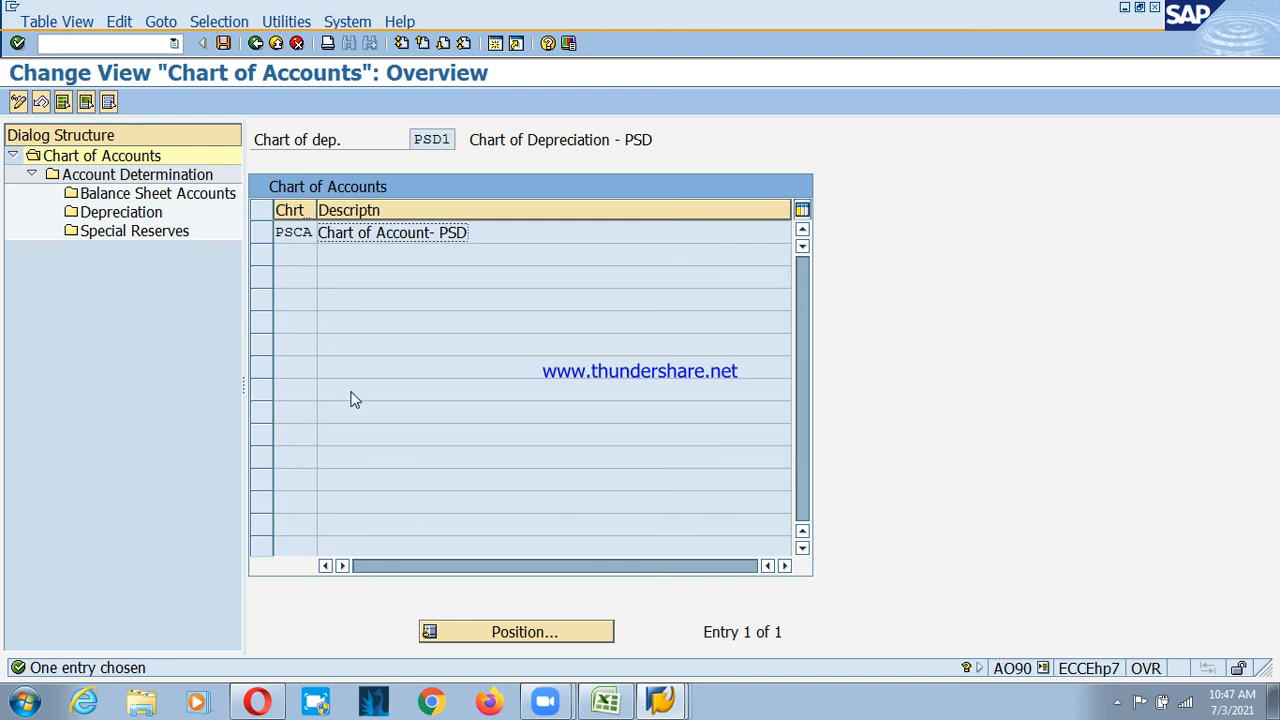
click(262, 232)
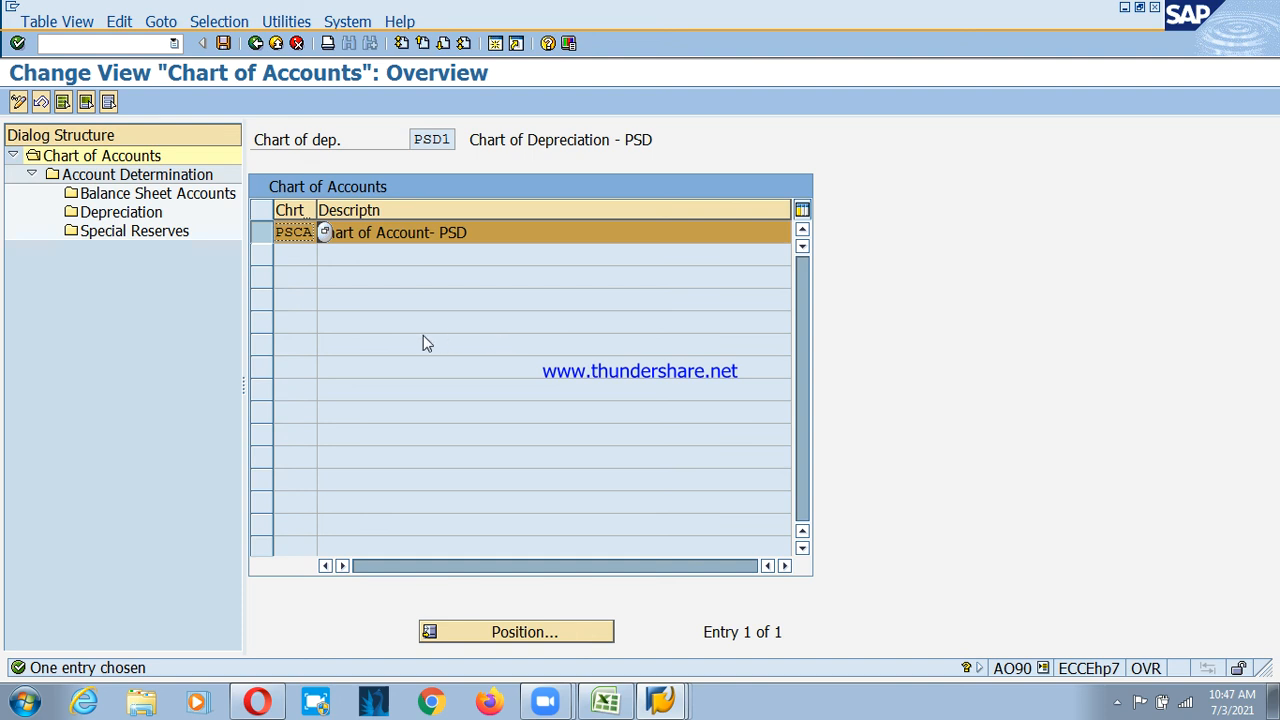
click(122, 180)
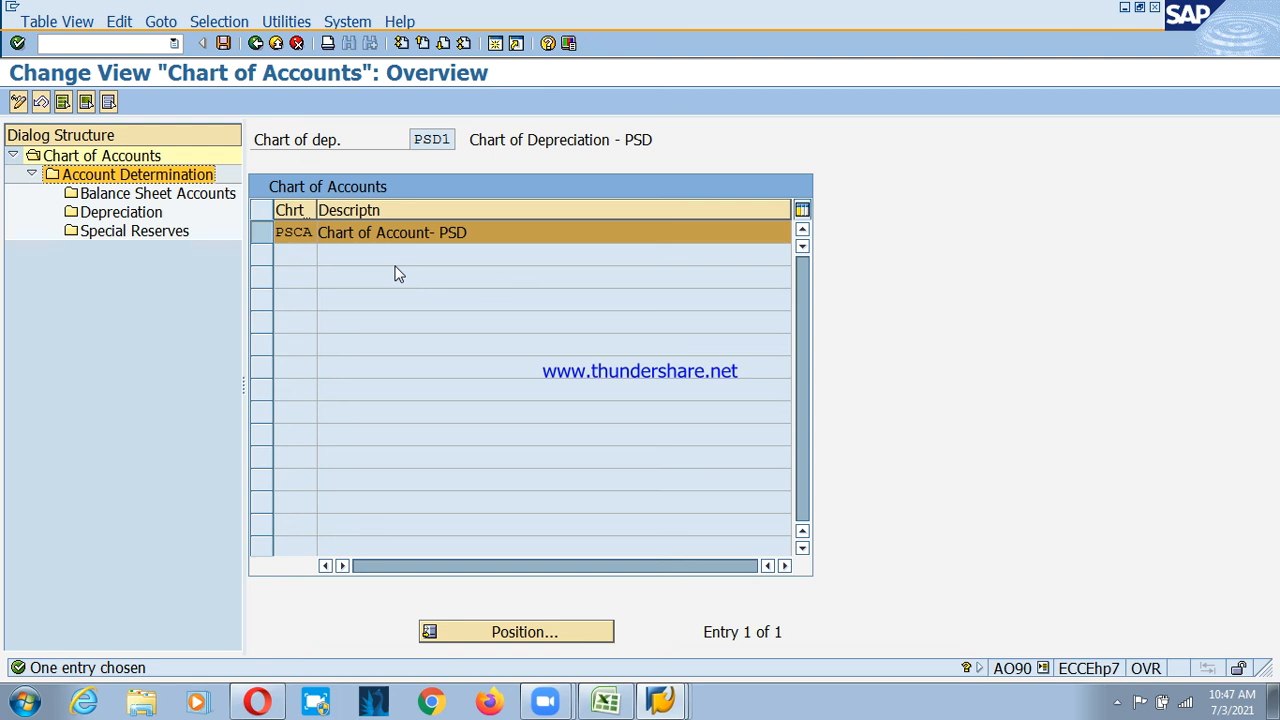
double_click(105, 178)
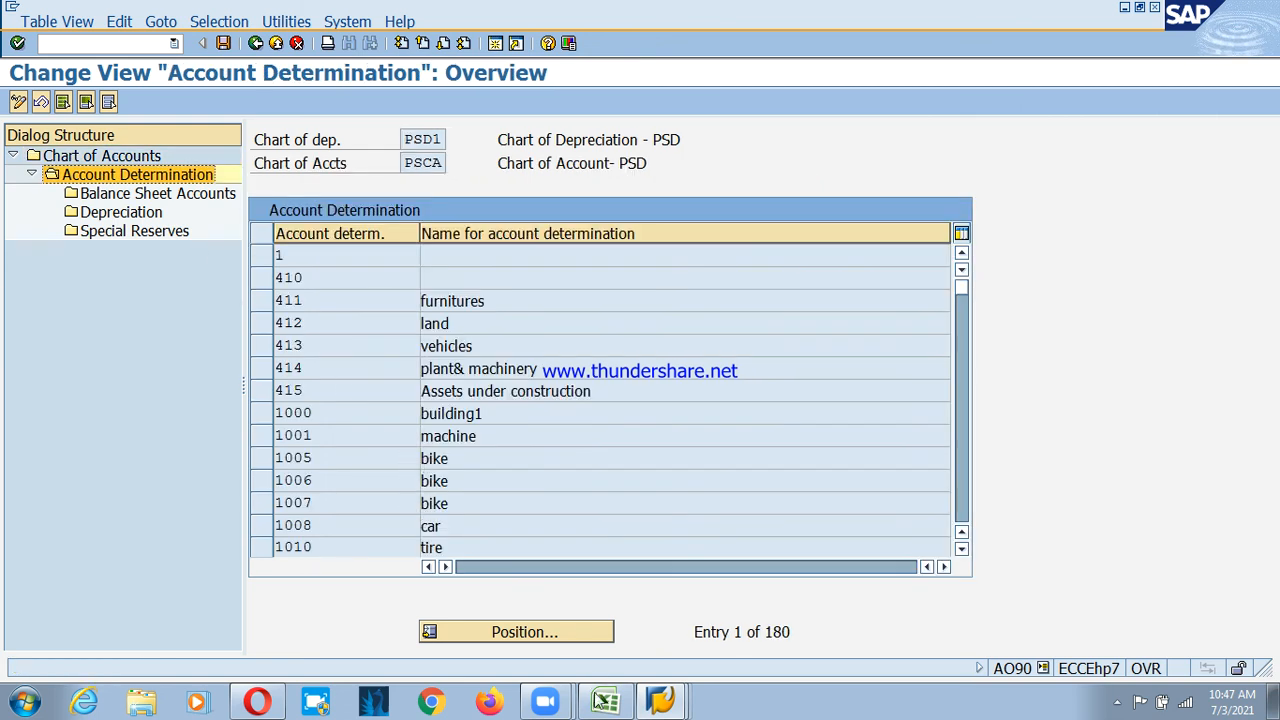
Position the account determination list at PS01 and select the PS02 Building - PSD entry
click(536, 636)
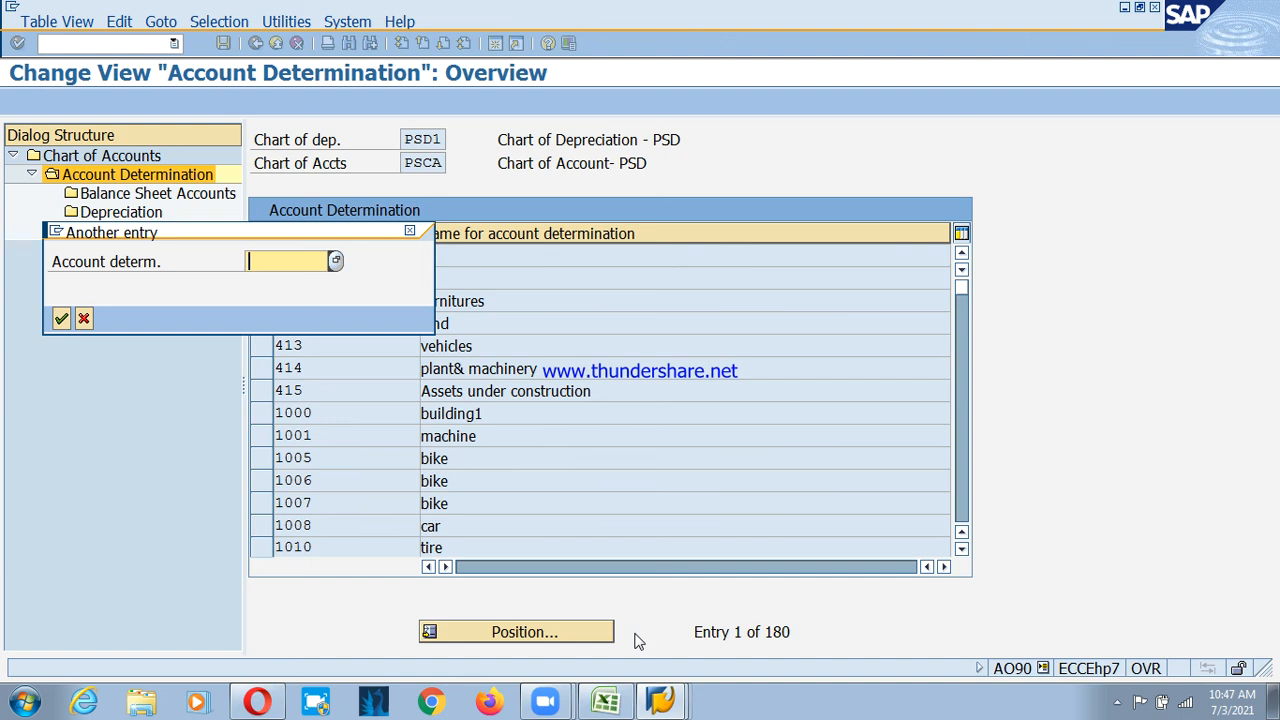
text(ps)
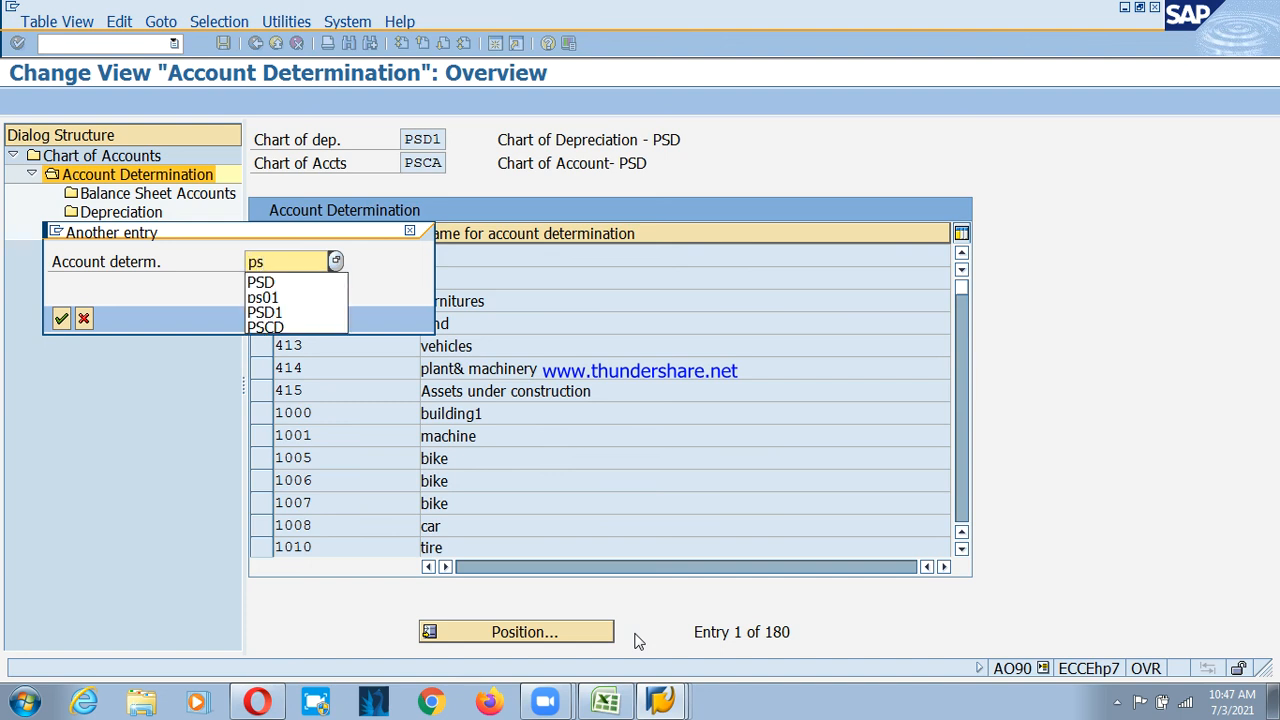
text(01)
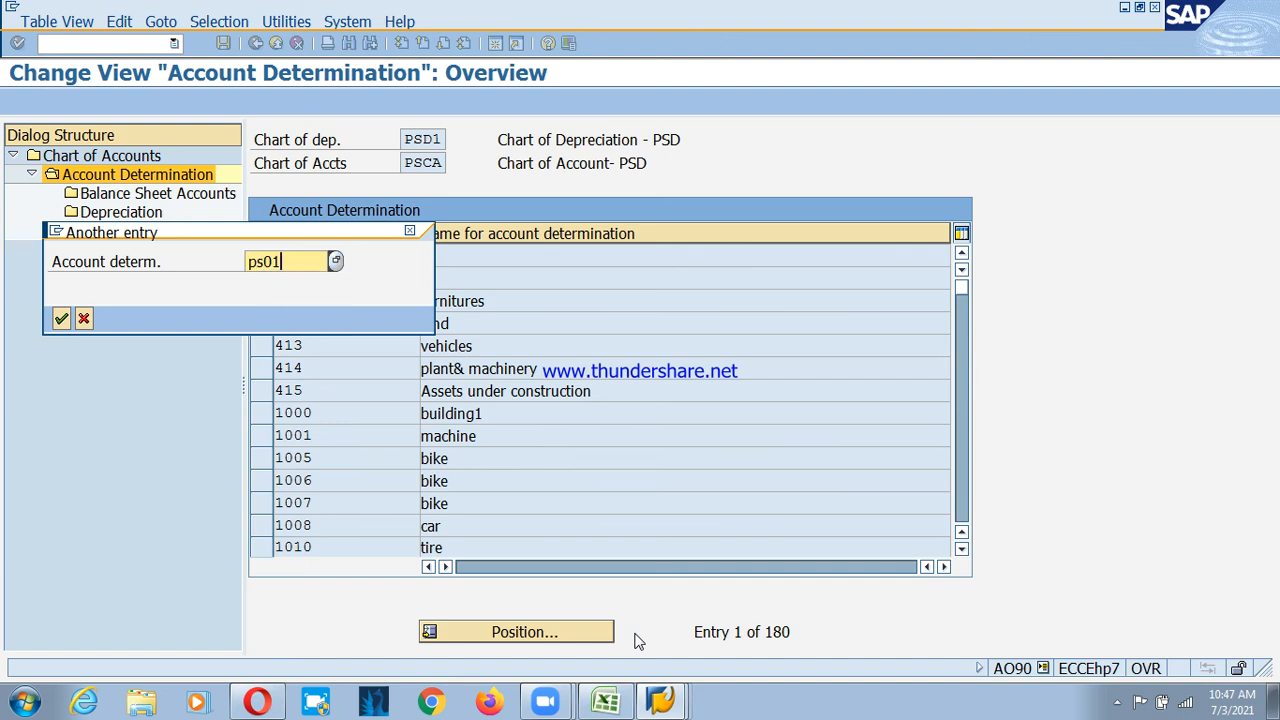
key(Return)
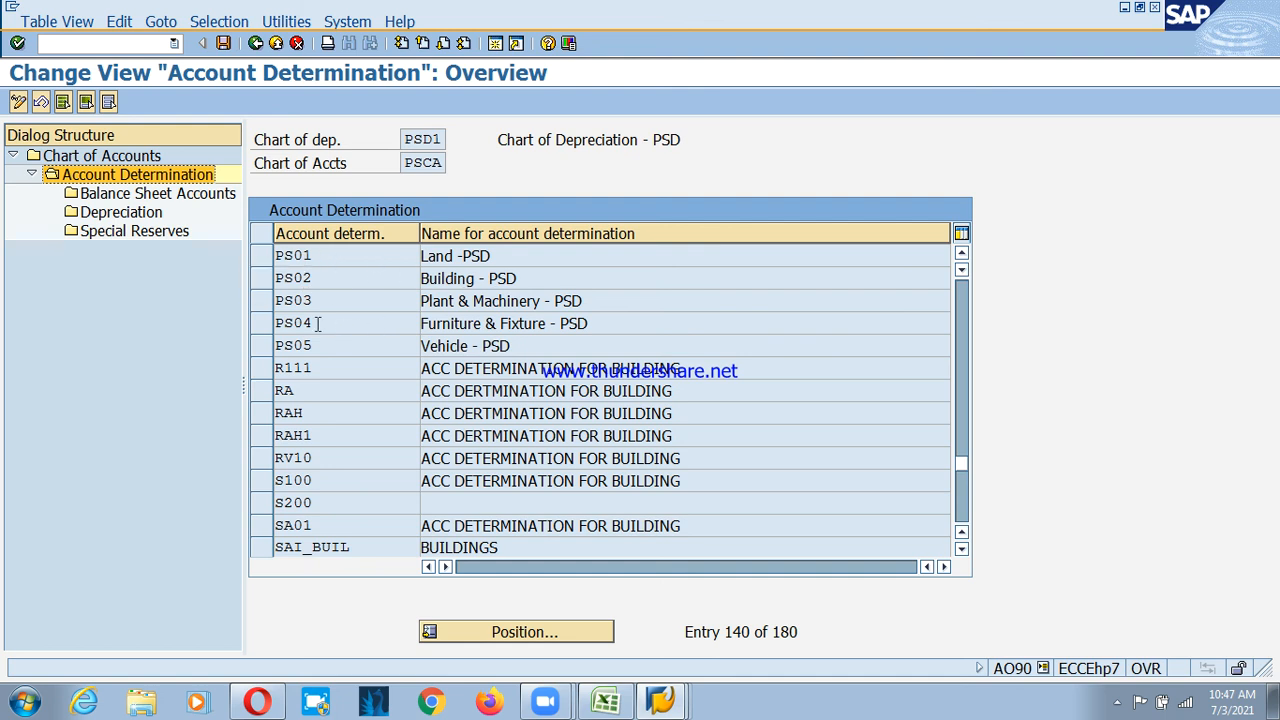
click(262, 279)
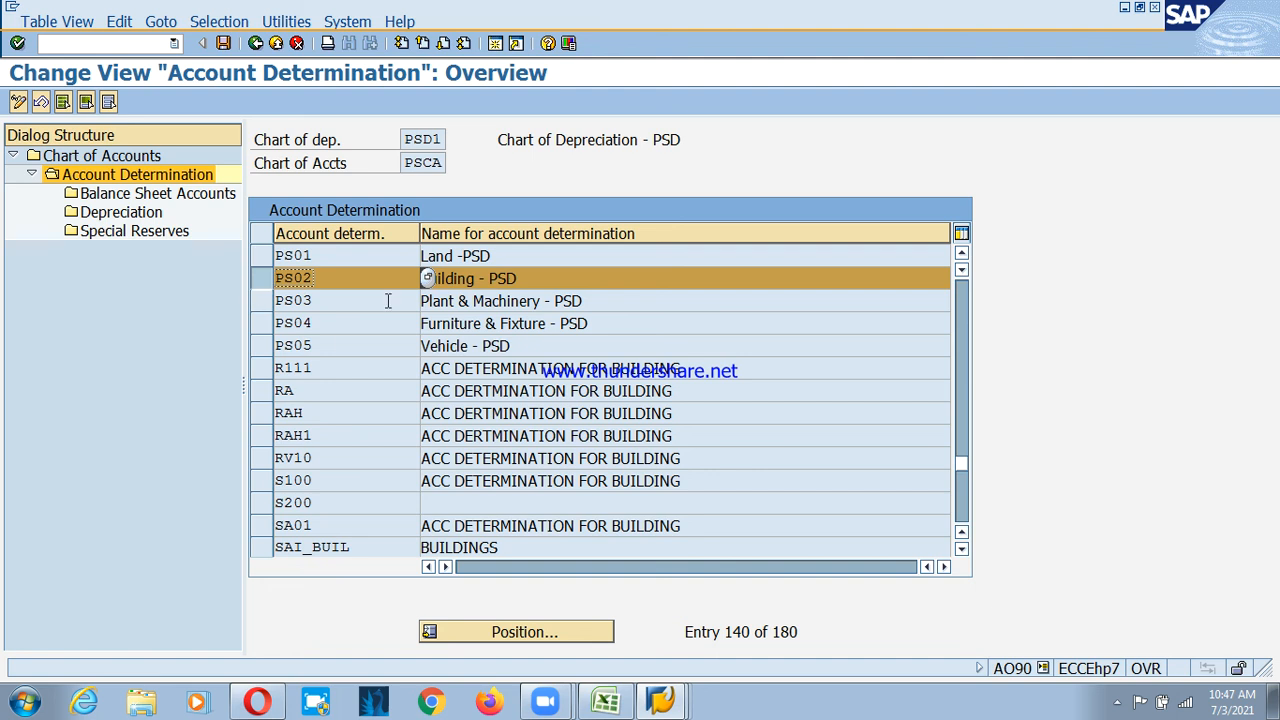
Open the balance sheet accounts of PS02 and consult the field help for Bal.sh.acct APC
click(112, 195)
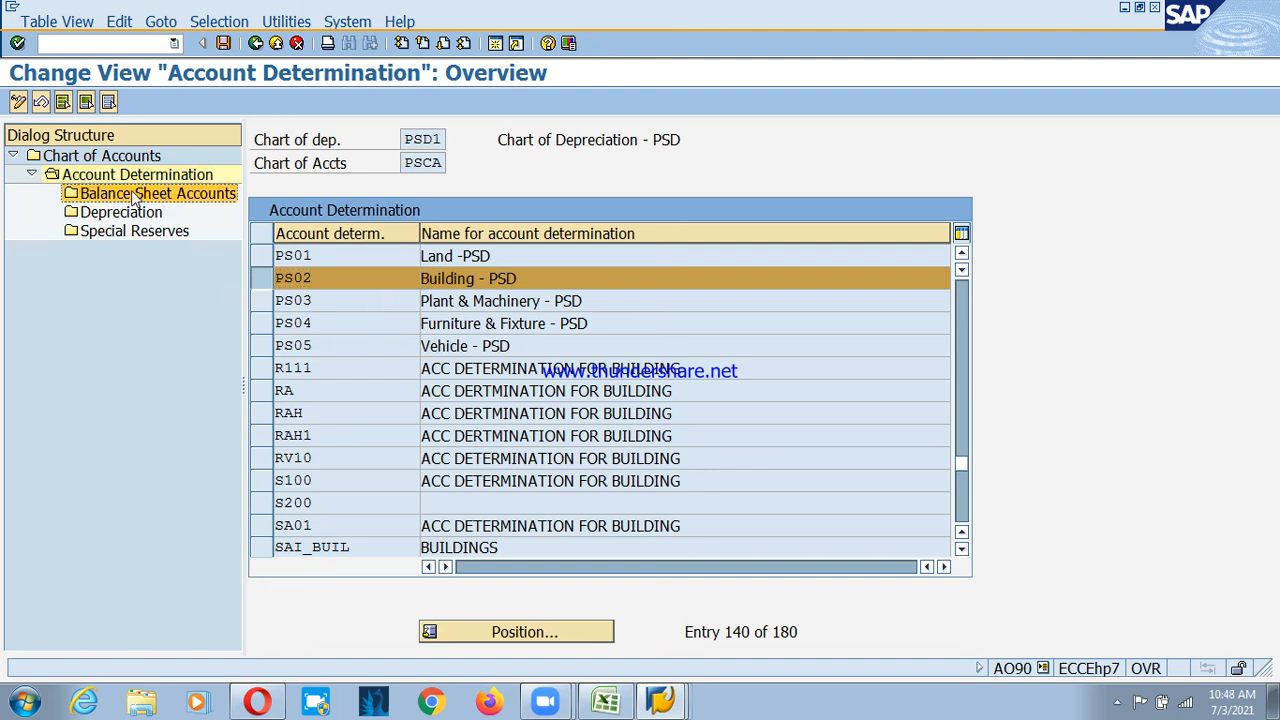
double_click(133, 197)
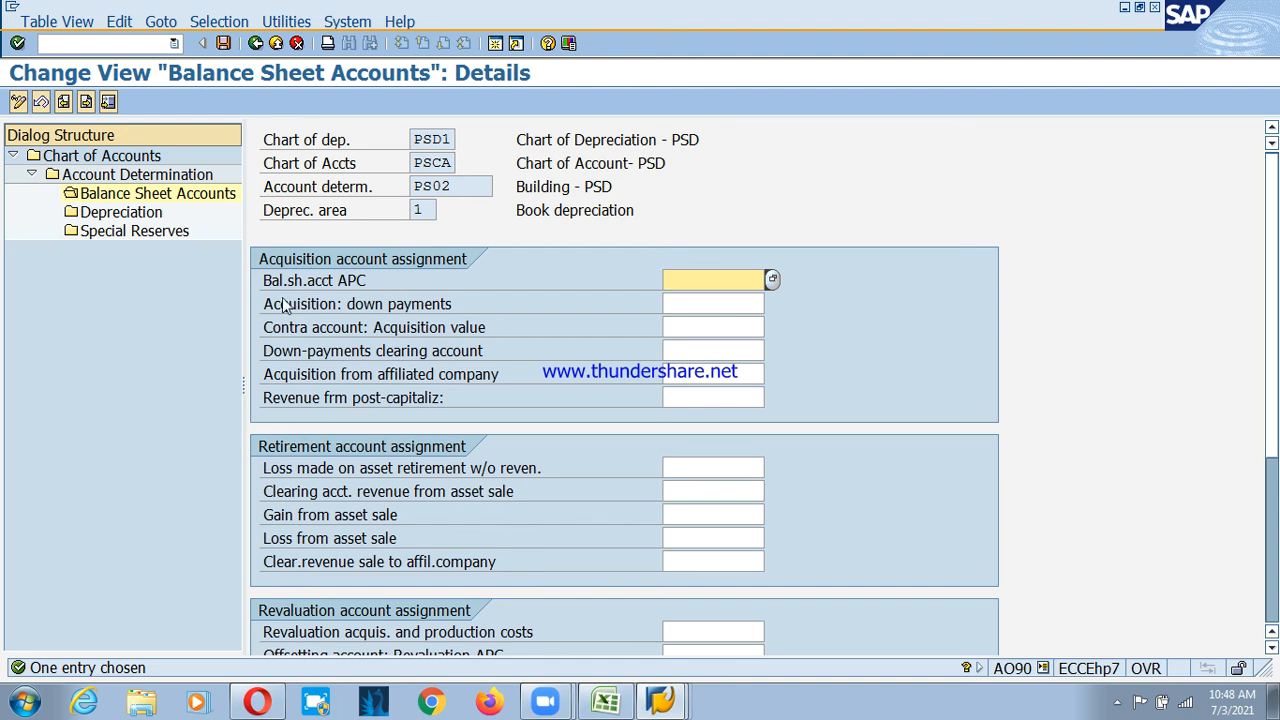
click(322, 285)
key(F1)
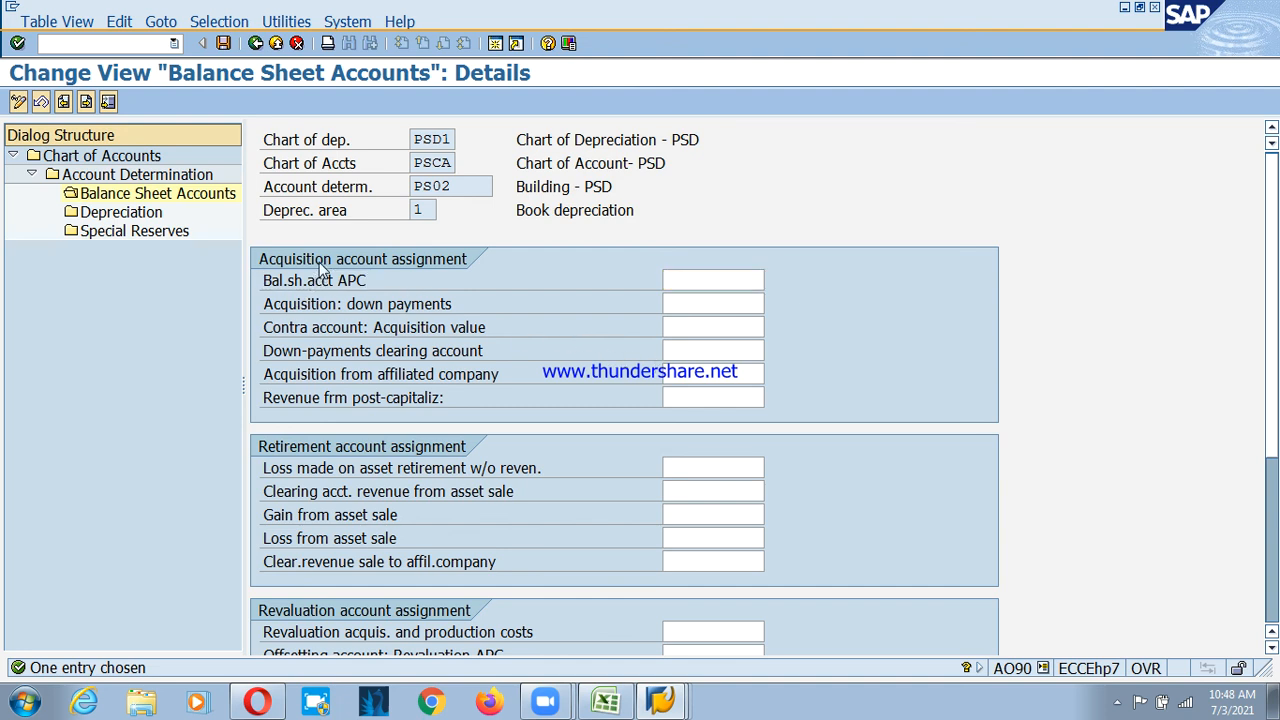
drag(551, 103, 835, 118)
click(675, 59)
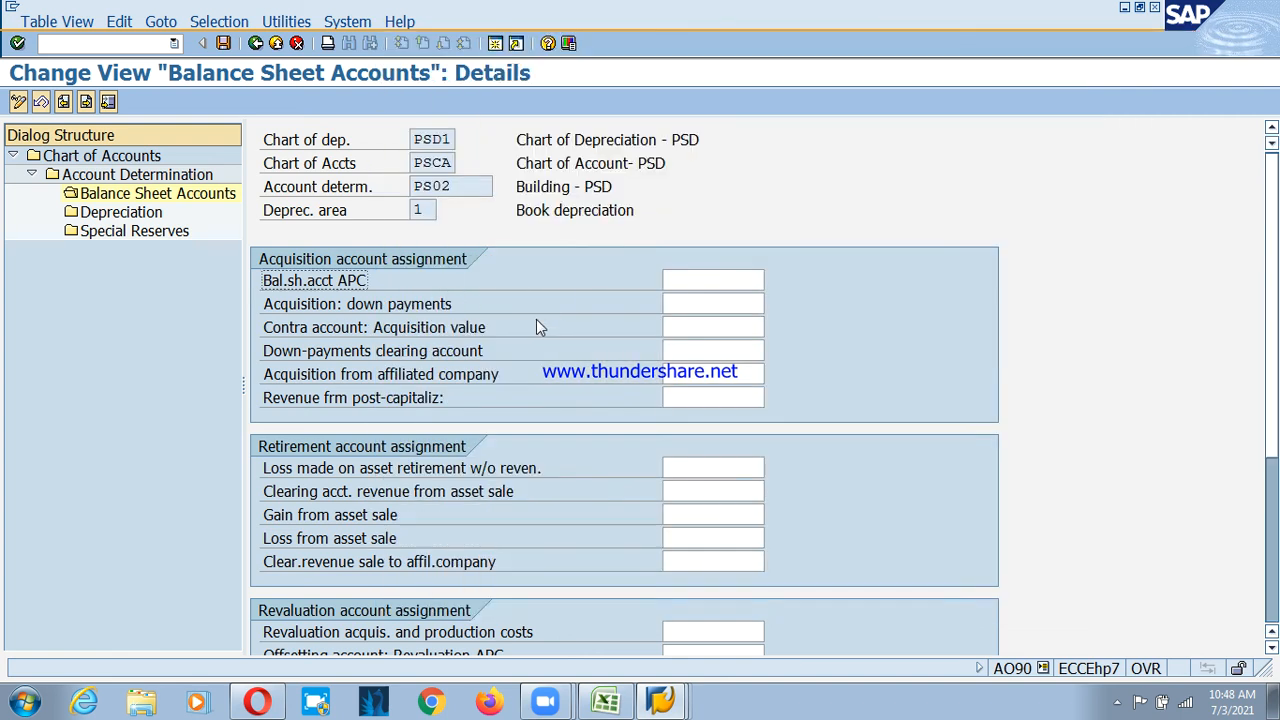
click(676, 280)
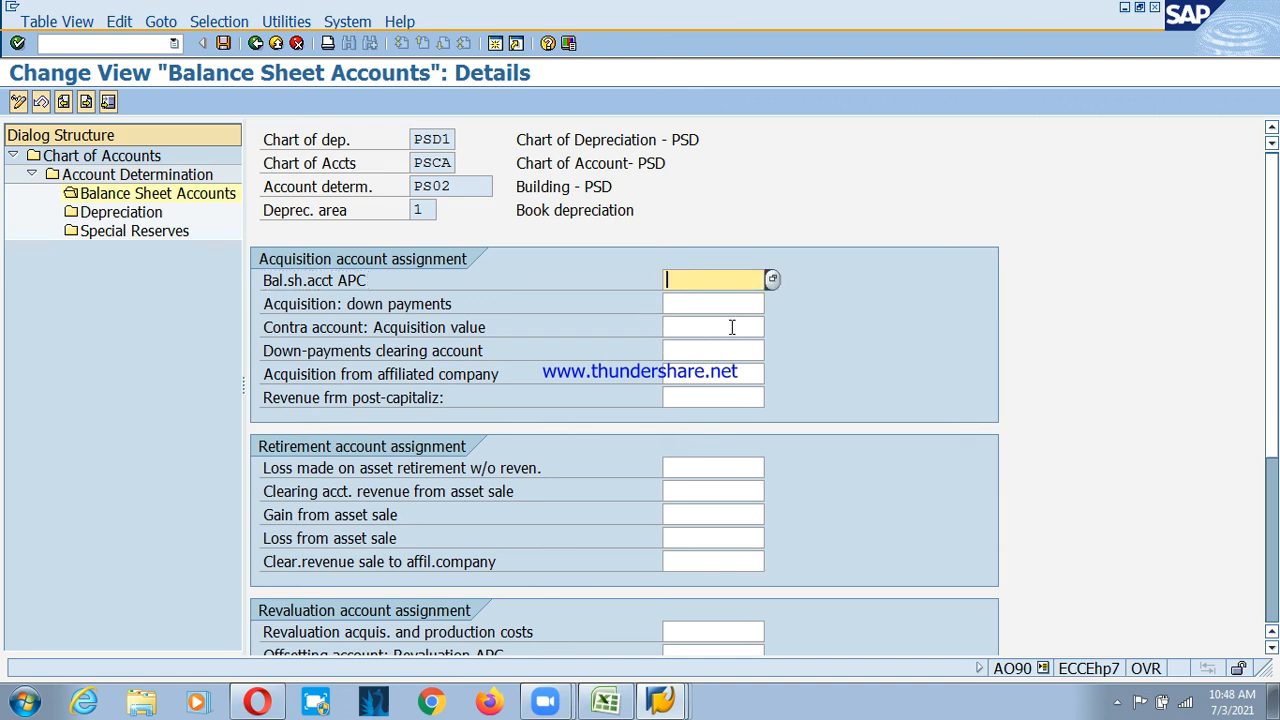
click(772, 279)
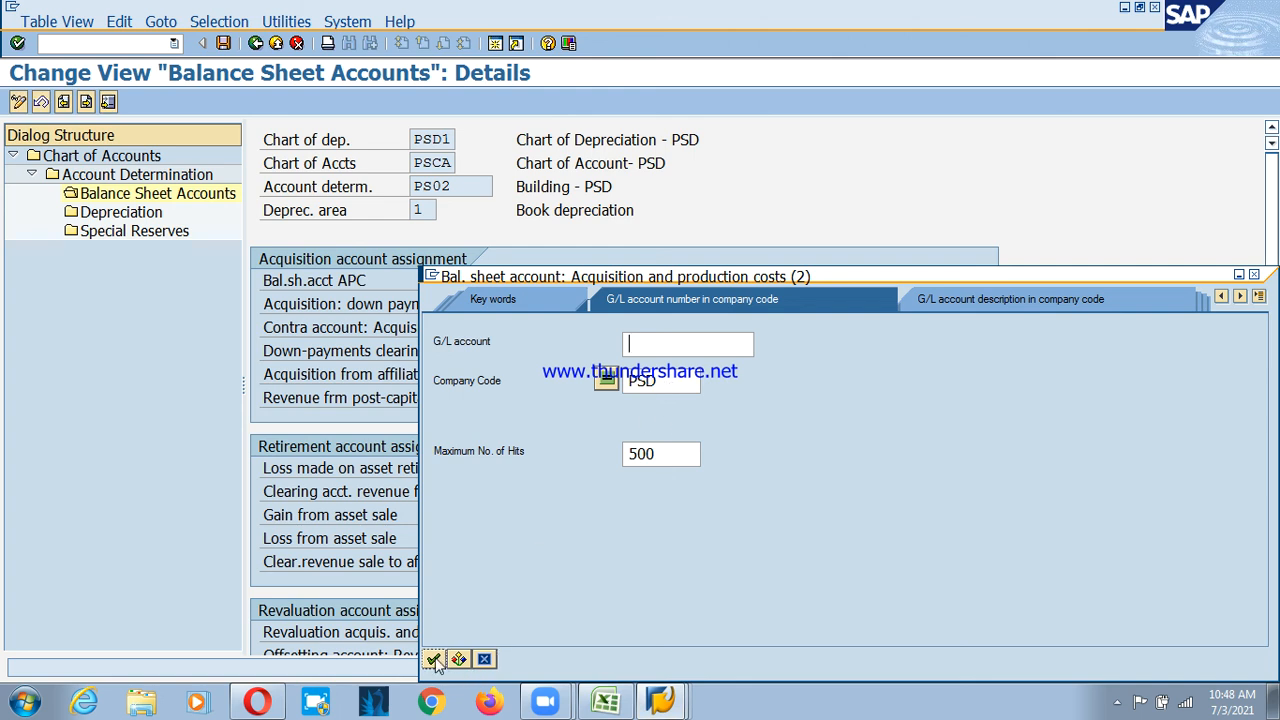
text(2000)
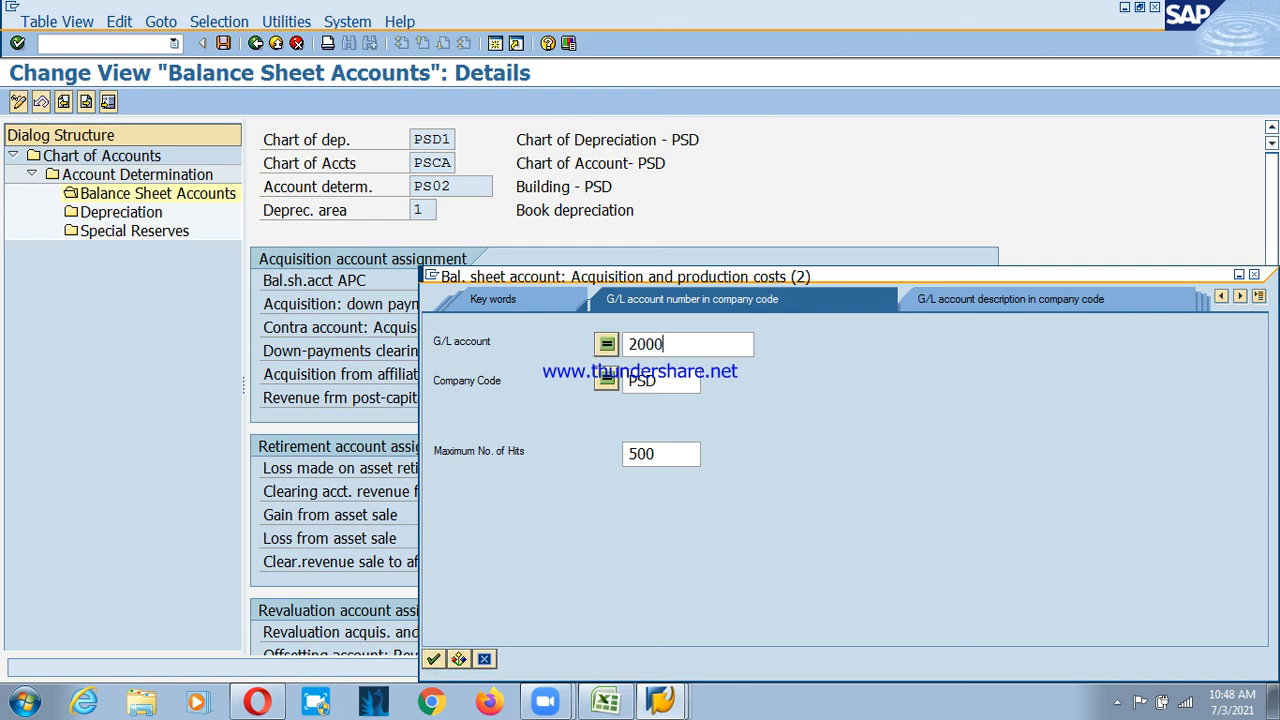
key(Return)
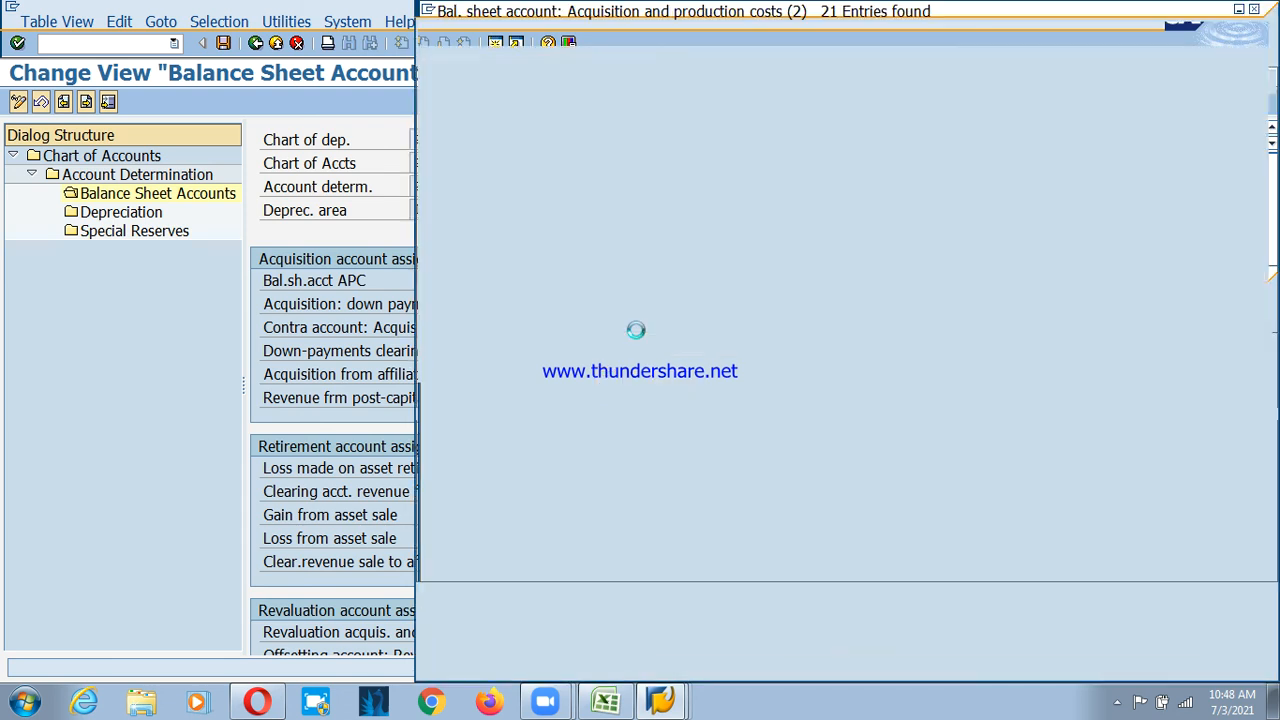
key(Escape)
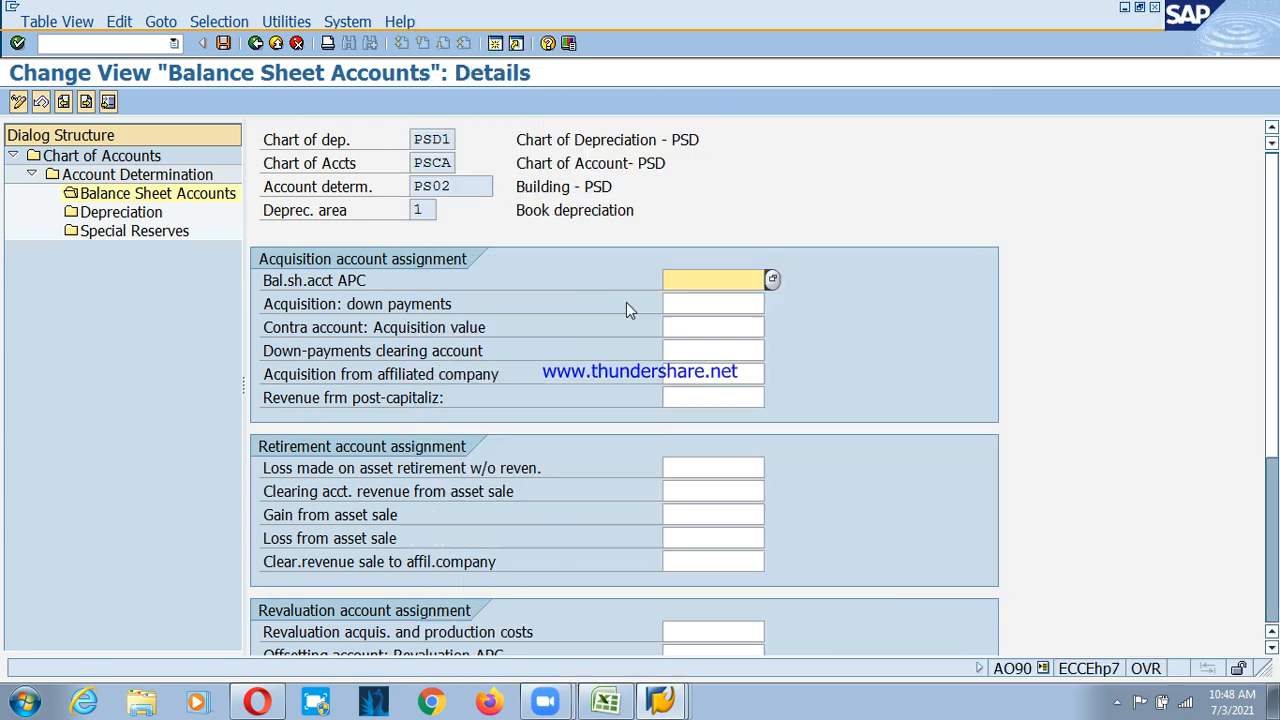
Look up G/L accounts matching 200* in company code PSD and assign 200011 Building A/c as Bal.sh.acct APC
click(688, 279)
text(20)
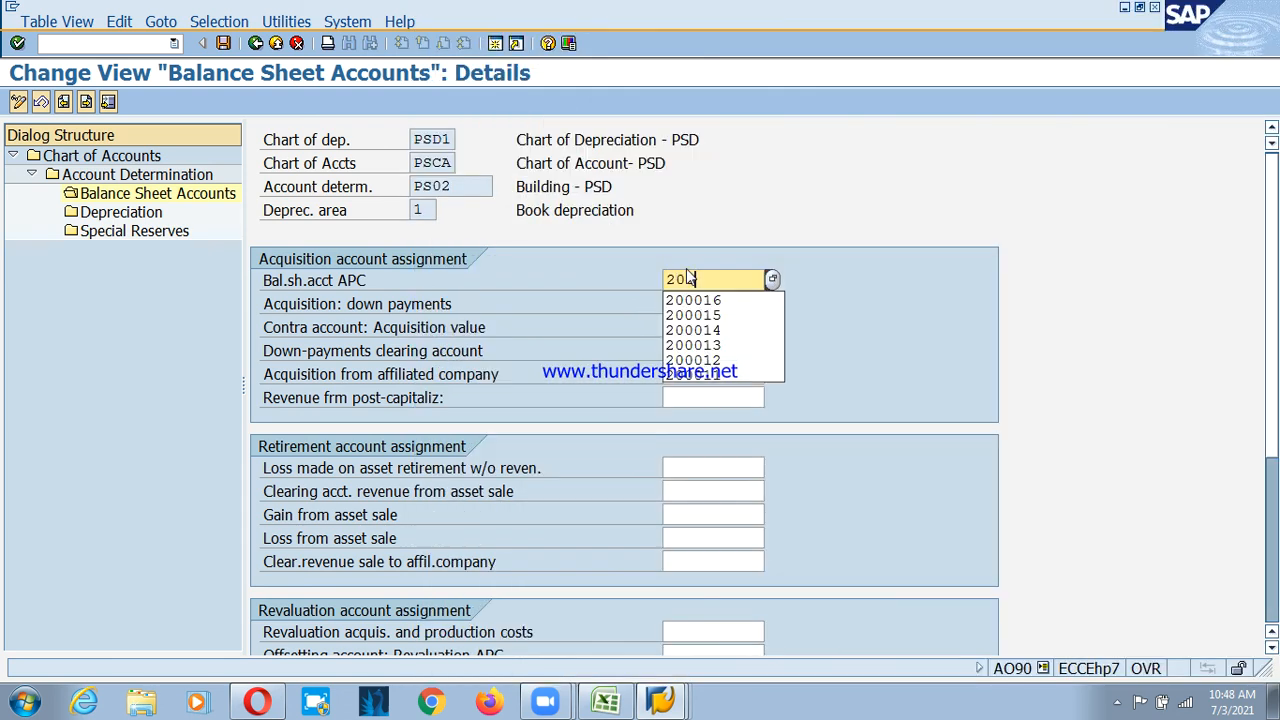
key(F4)
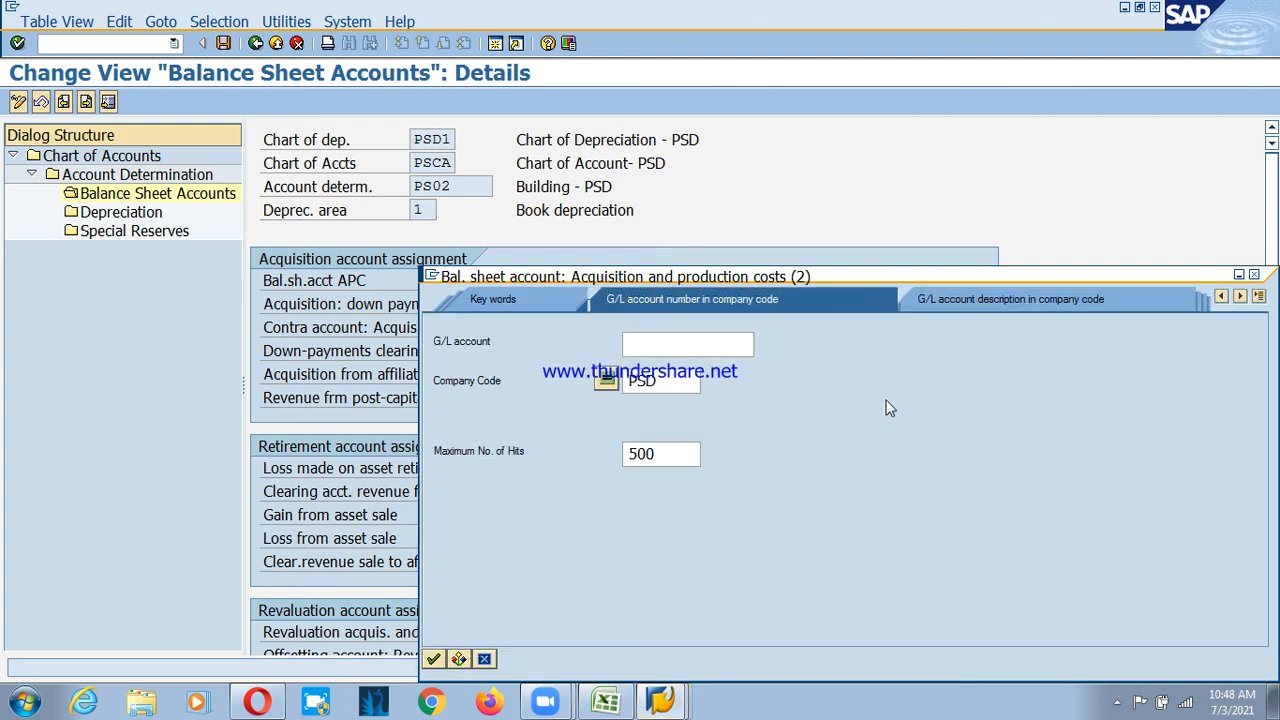
text(200*)
key(Return)
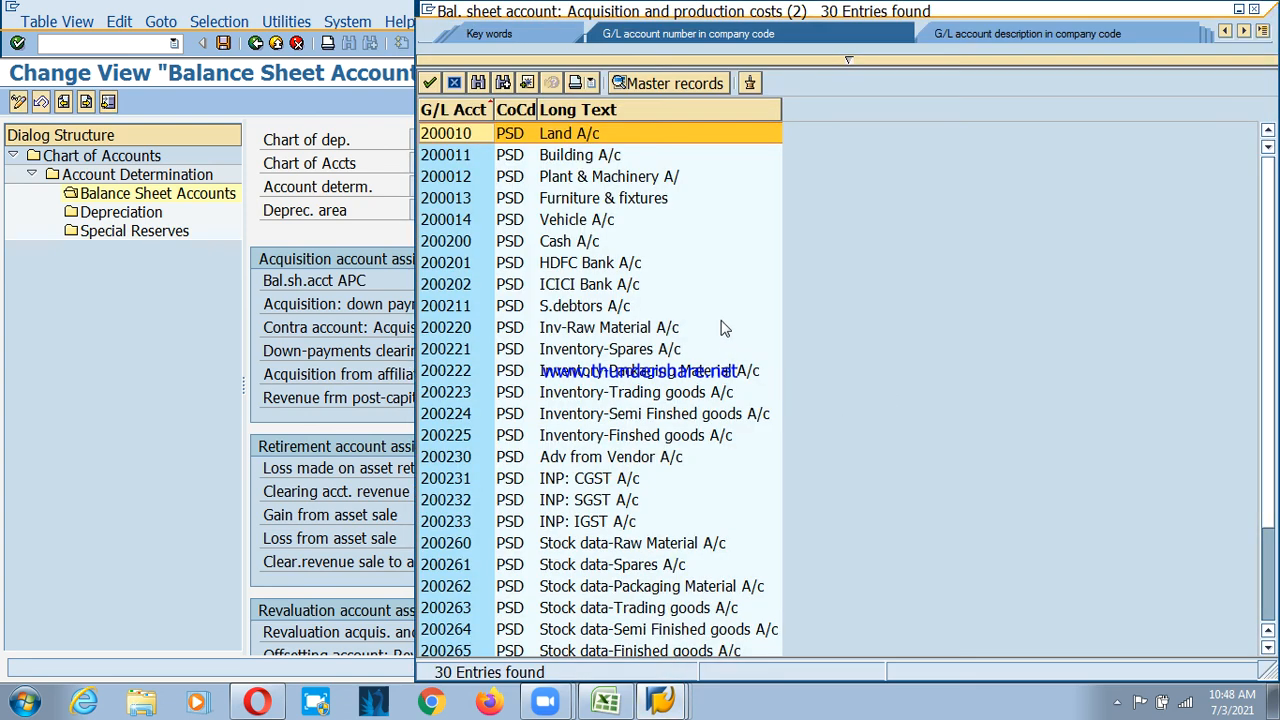
click(511, 164)
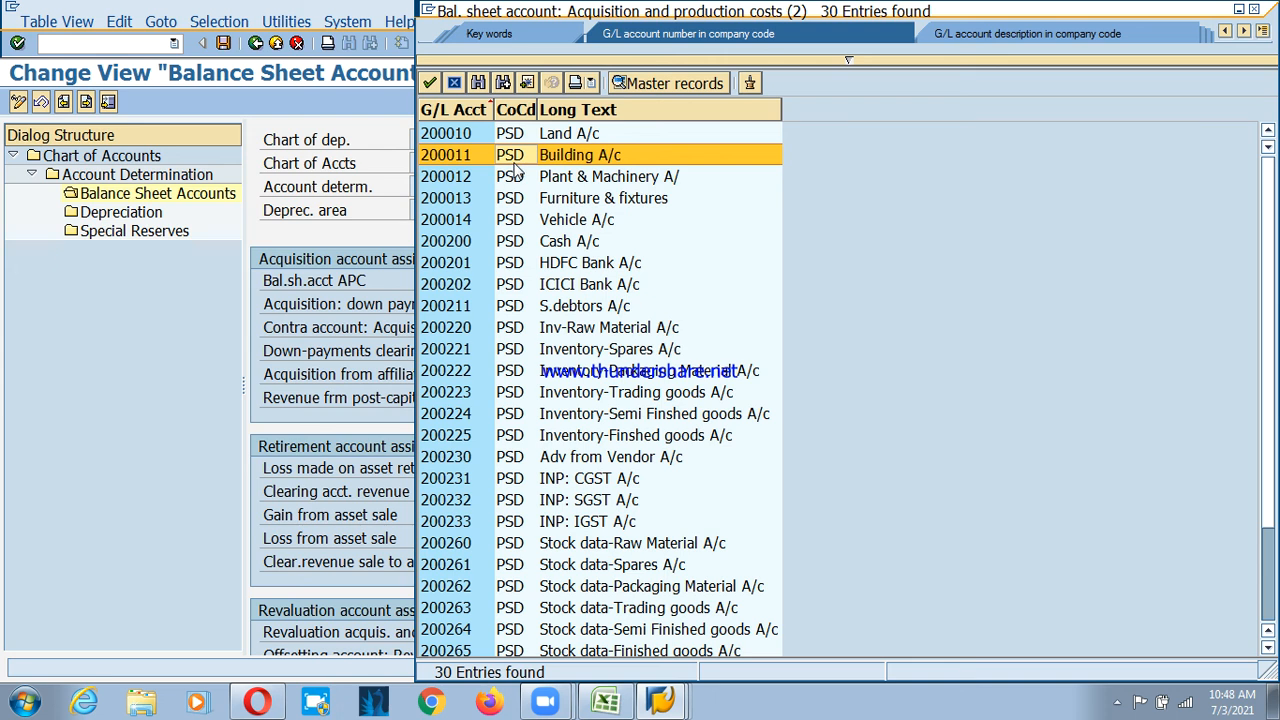
double_click(514, 165)
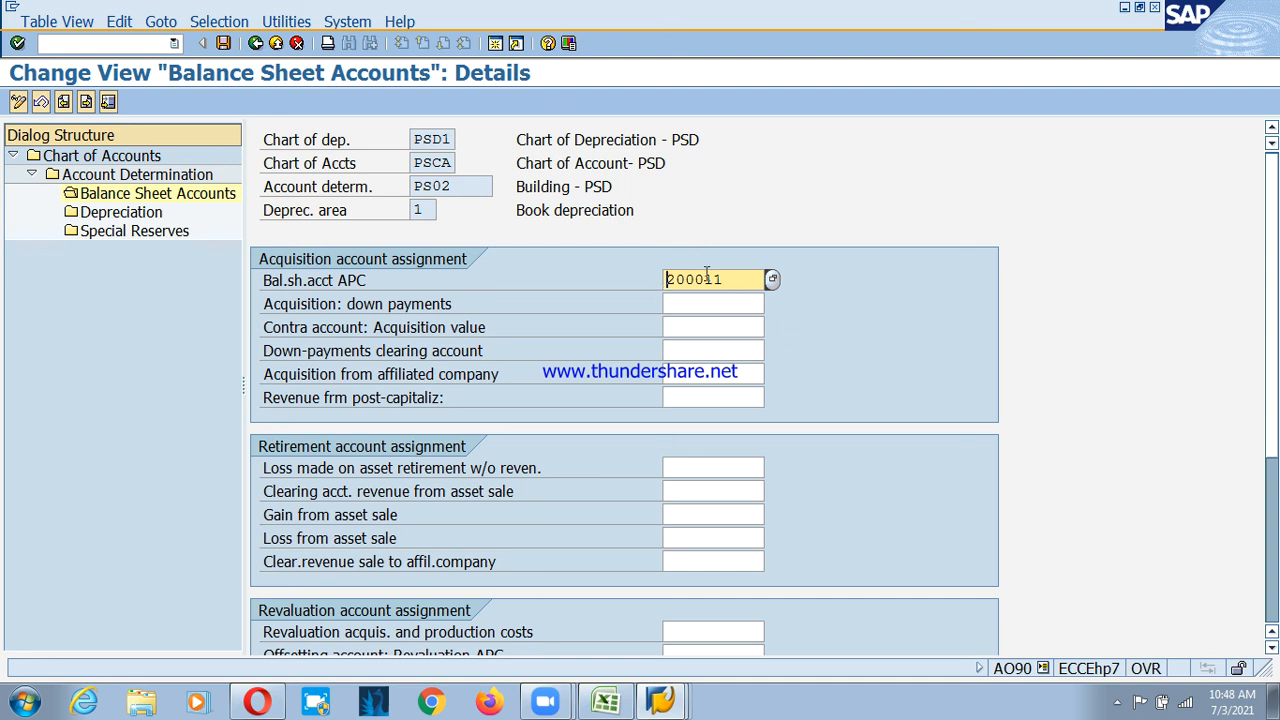
Look up G/L accounts matching 4006* and assign 400606 Loss-Scrapping A/c to Loss made on asset retirement w/o reven
click(355, 472)
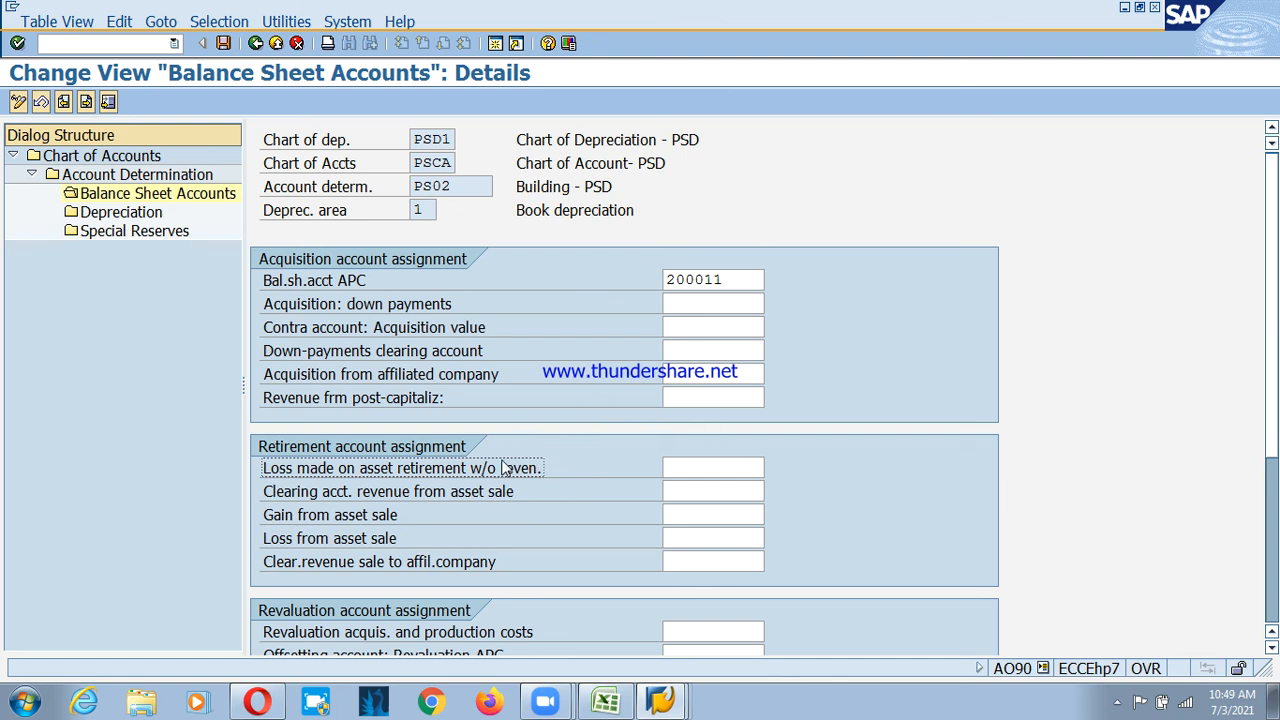
click(712, 468)
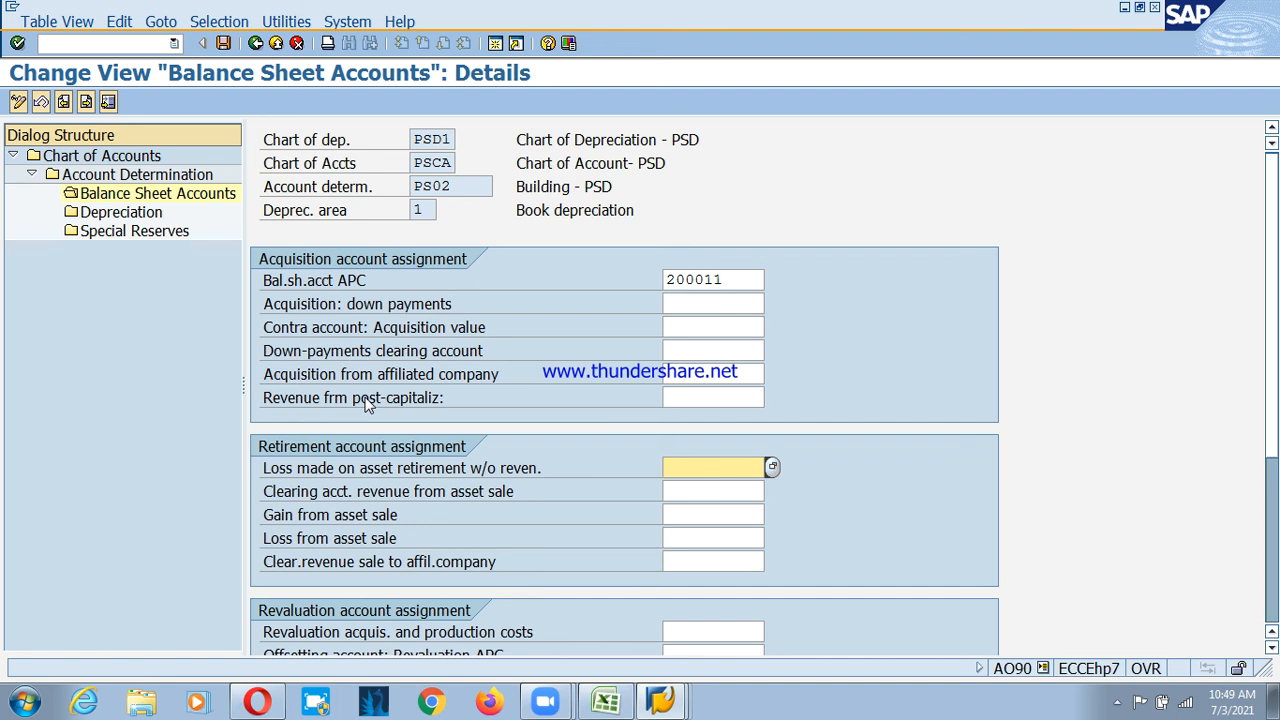
click(772, 466)
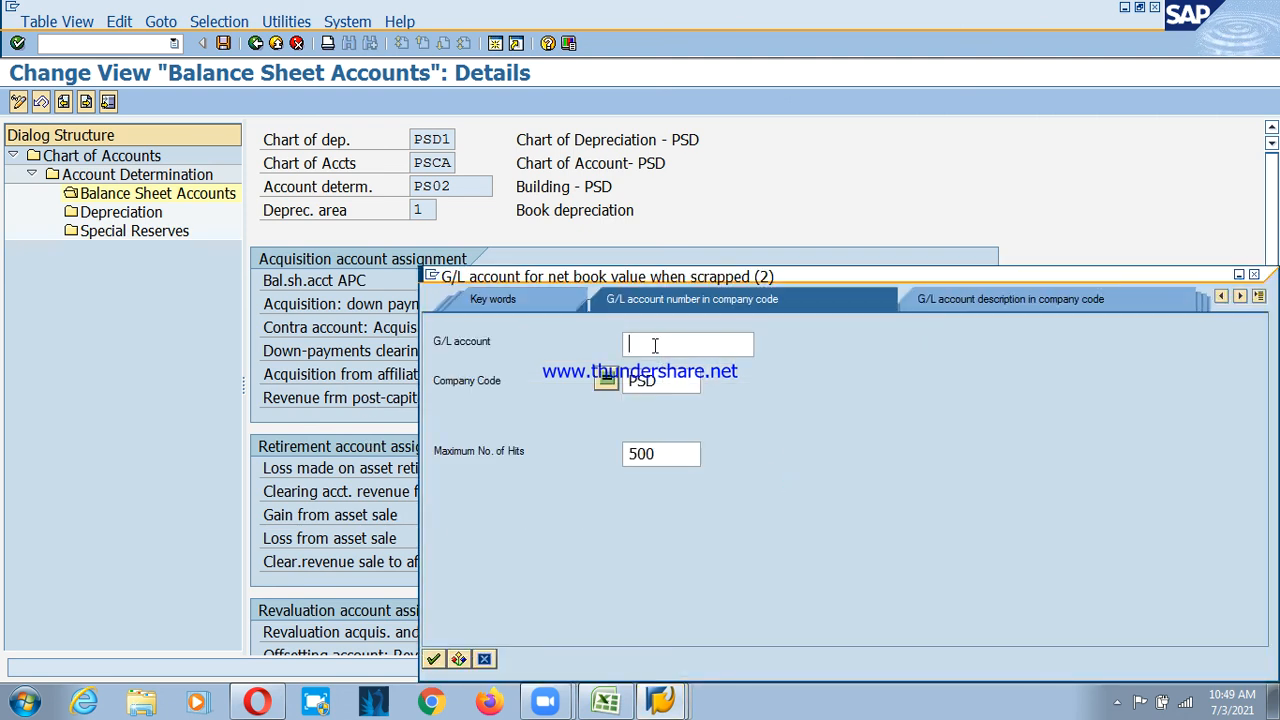
text(4006*)
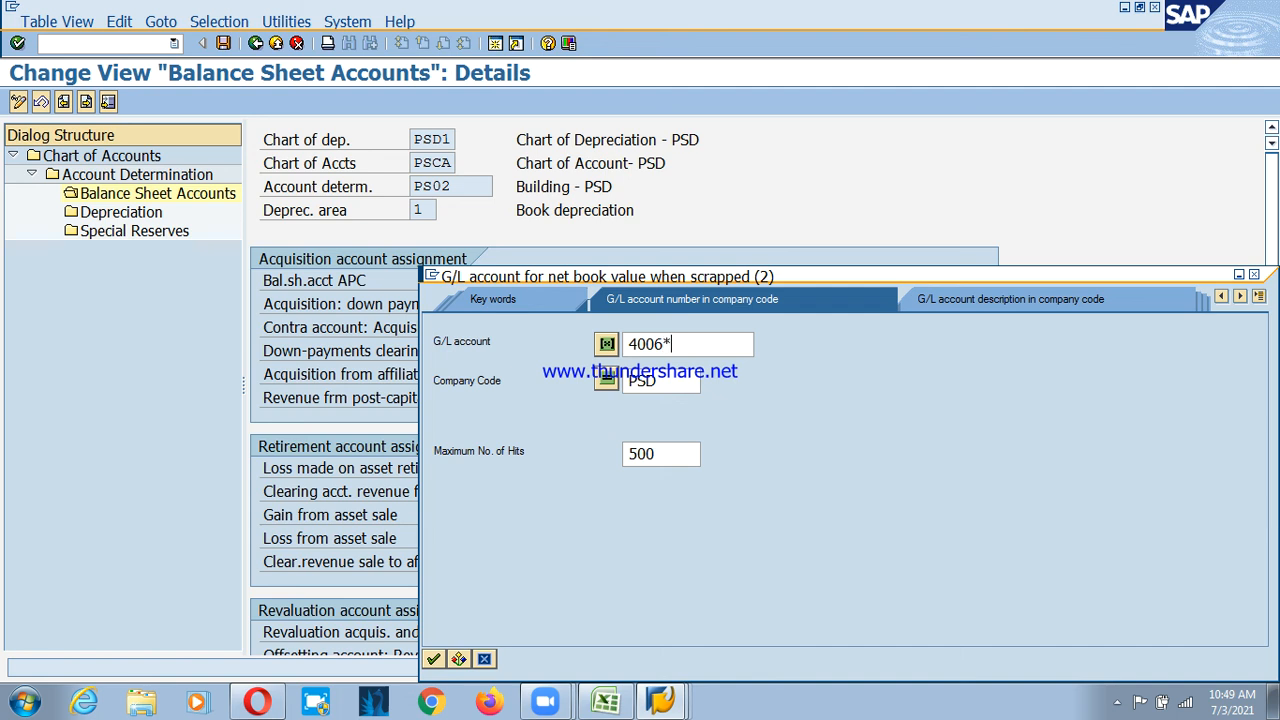
key(Return)
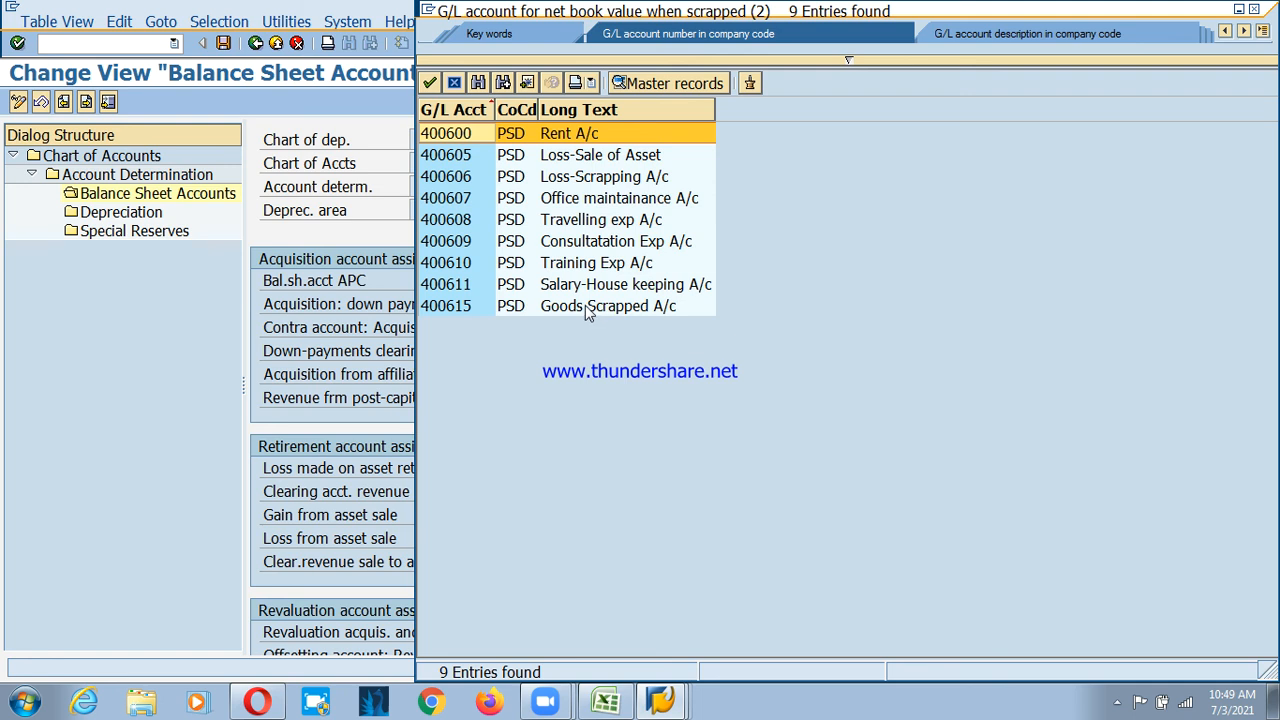
click(600, 177)
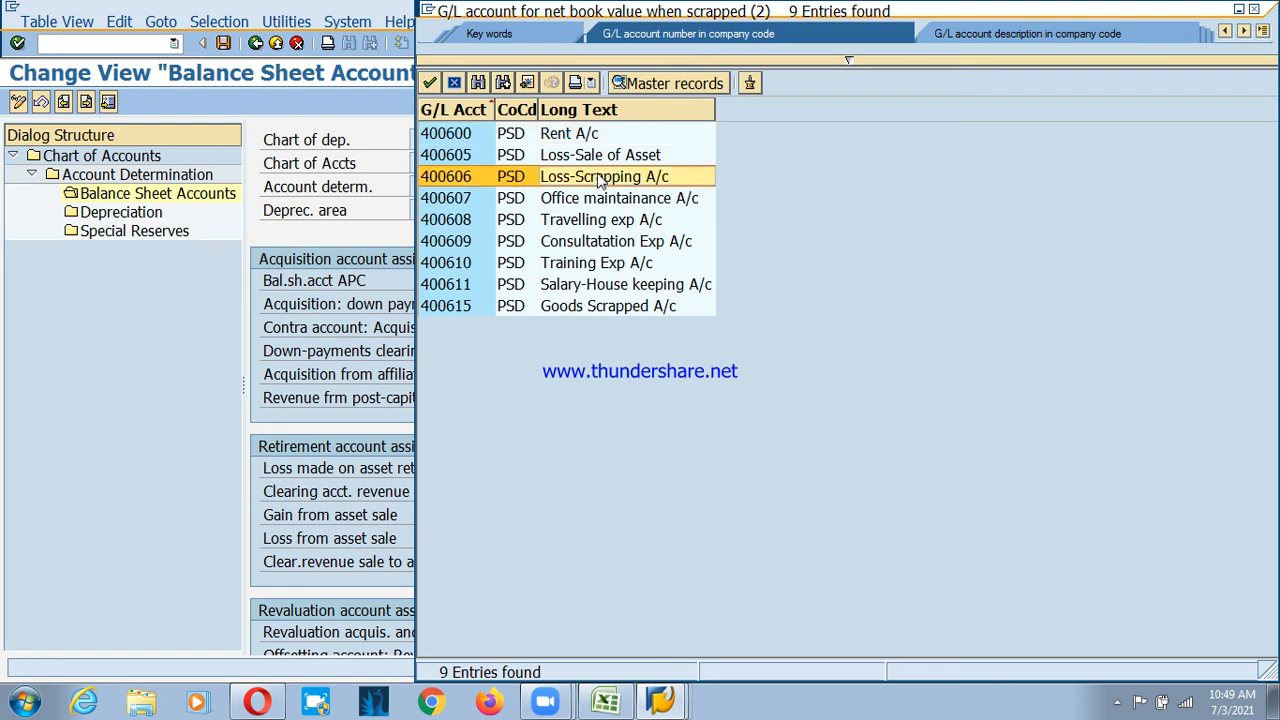
double_click(600, 177)
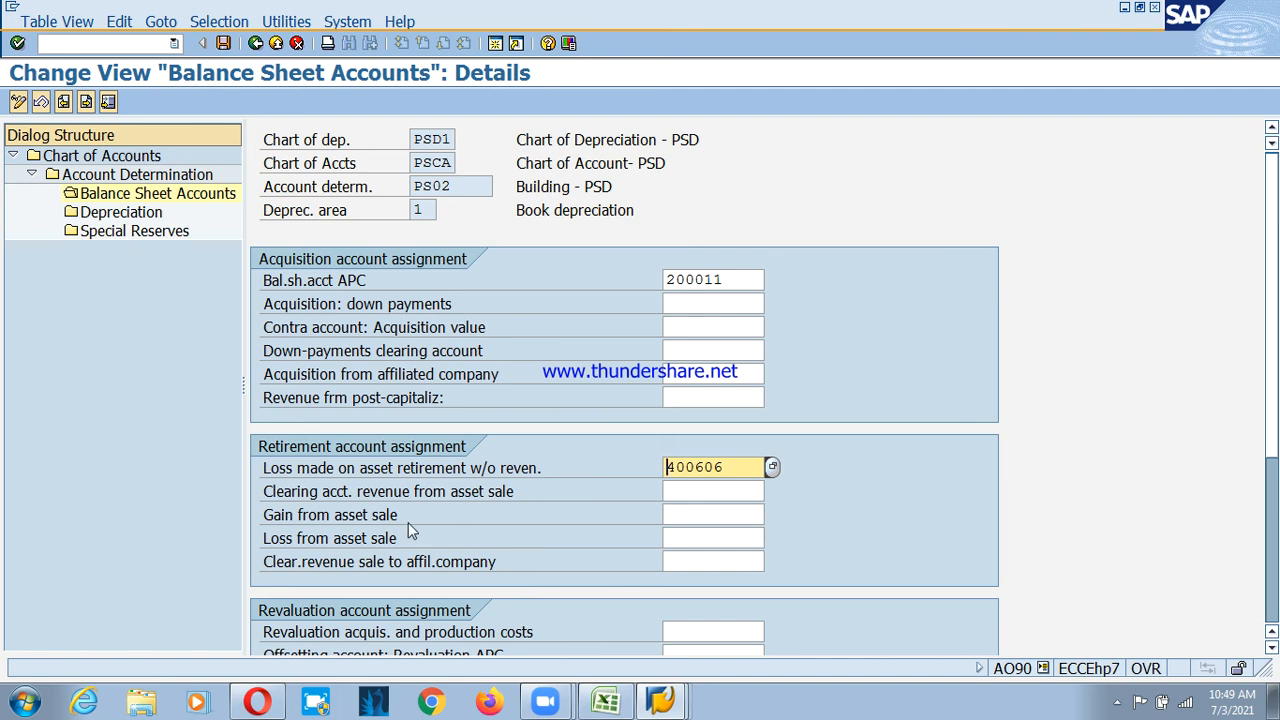
Look up G/L accounts matching 3002* and assign 300212 Revenue Clearing A/c as the clearing account for revenue from asset sale
click(750, 491)
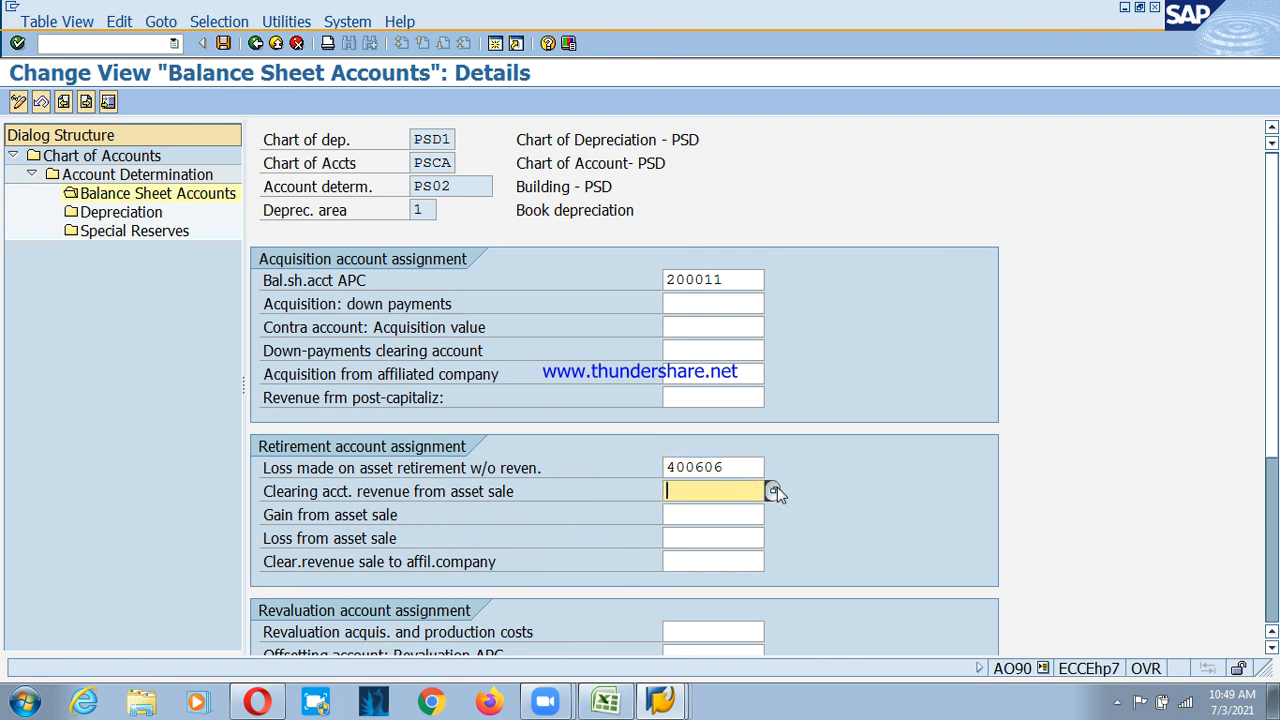
click(775, 490)
text(30)
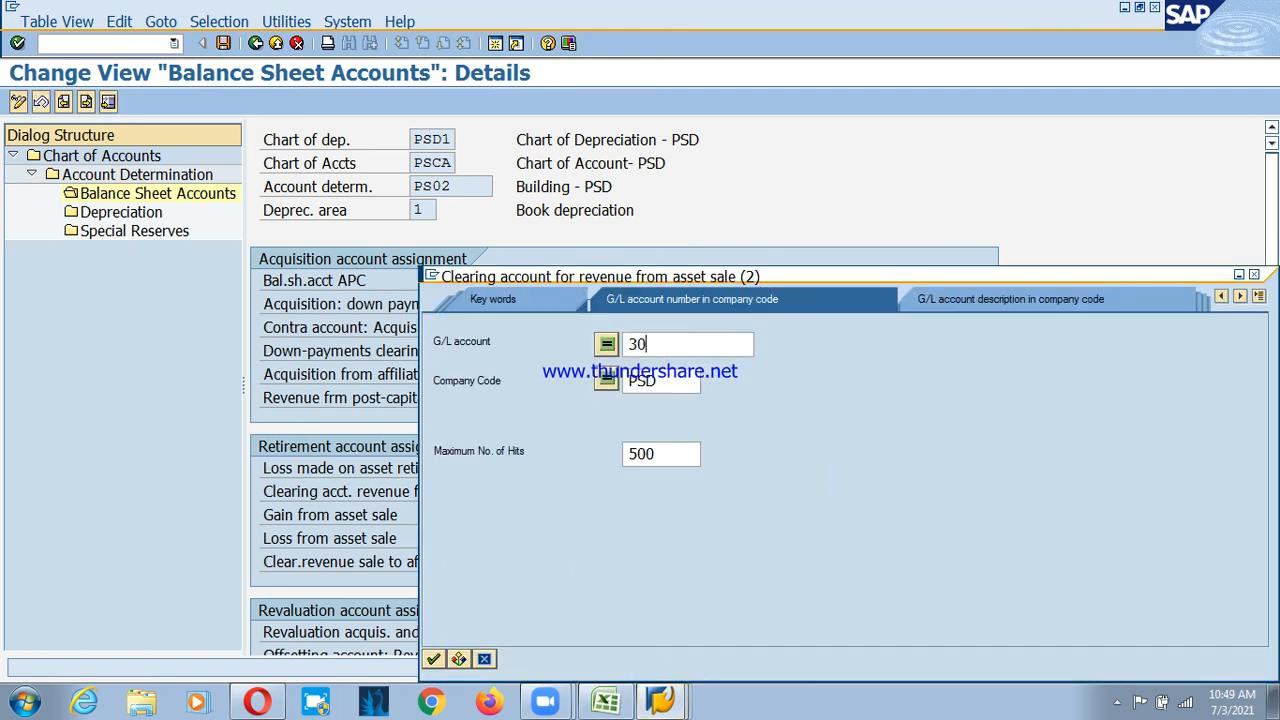
text(02*)
key(Return)
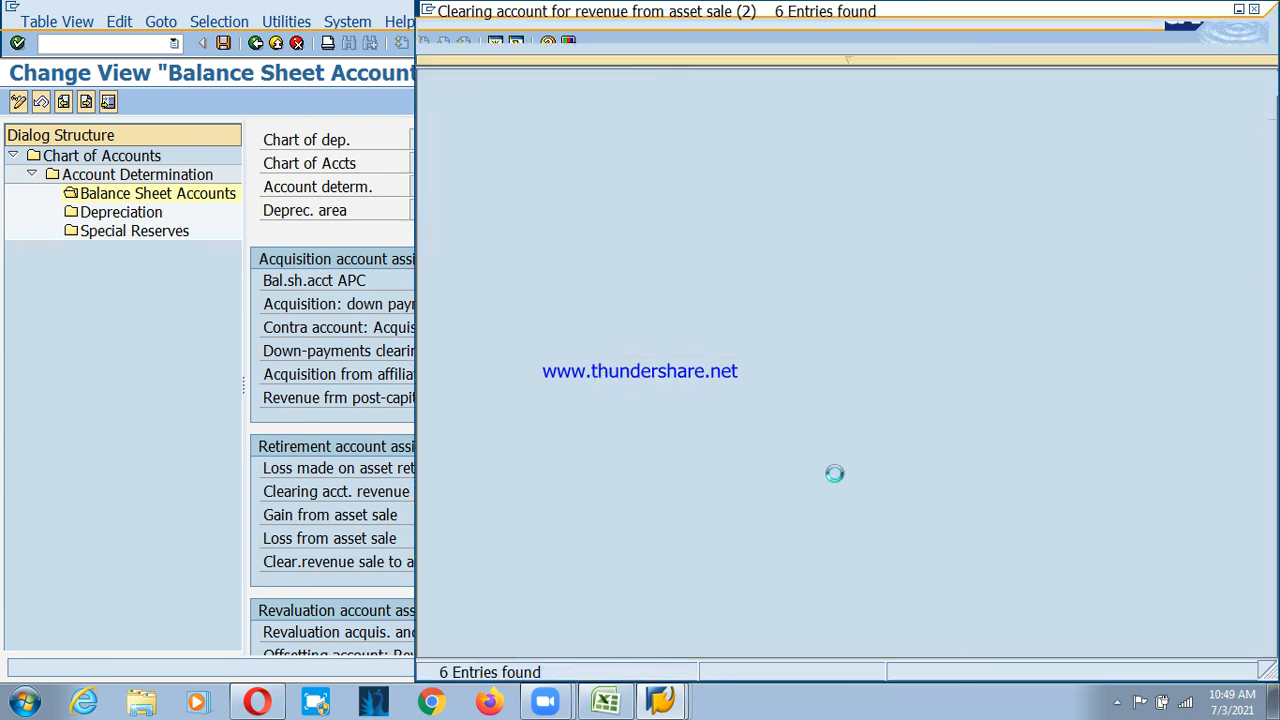
double_click(566, 245)
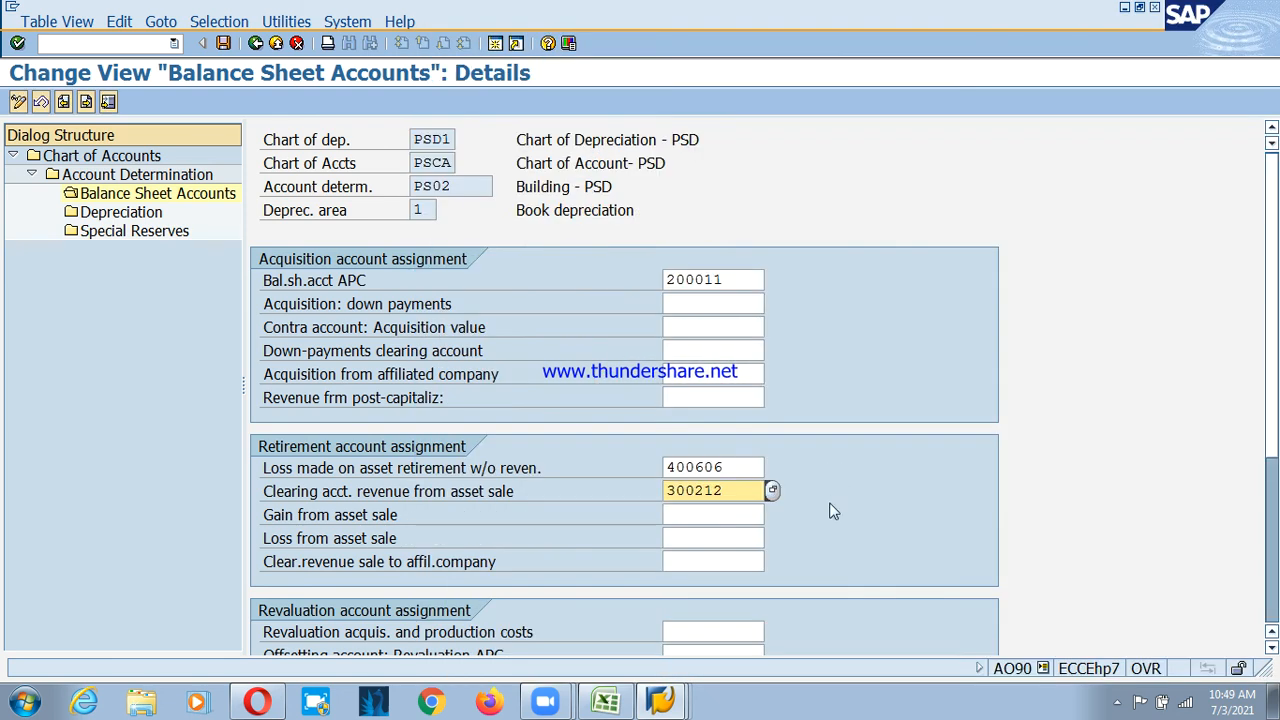
Find G/L accounts matching 3002* and assign 300206 Profit-Sale on Asset to Gain from asset sale
click(362, 522)
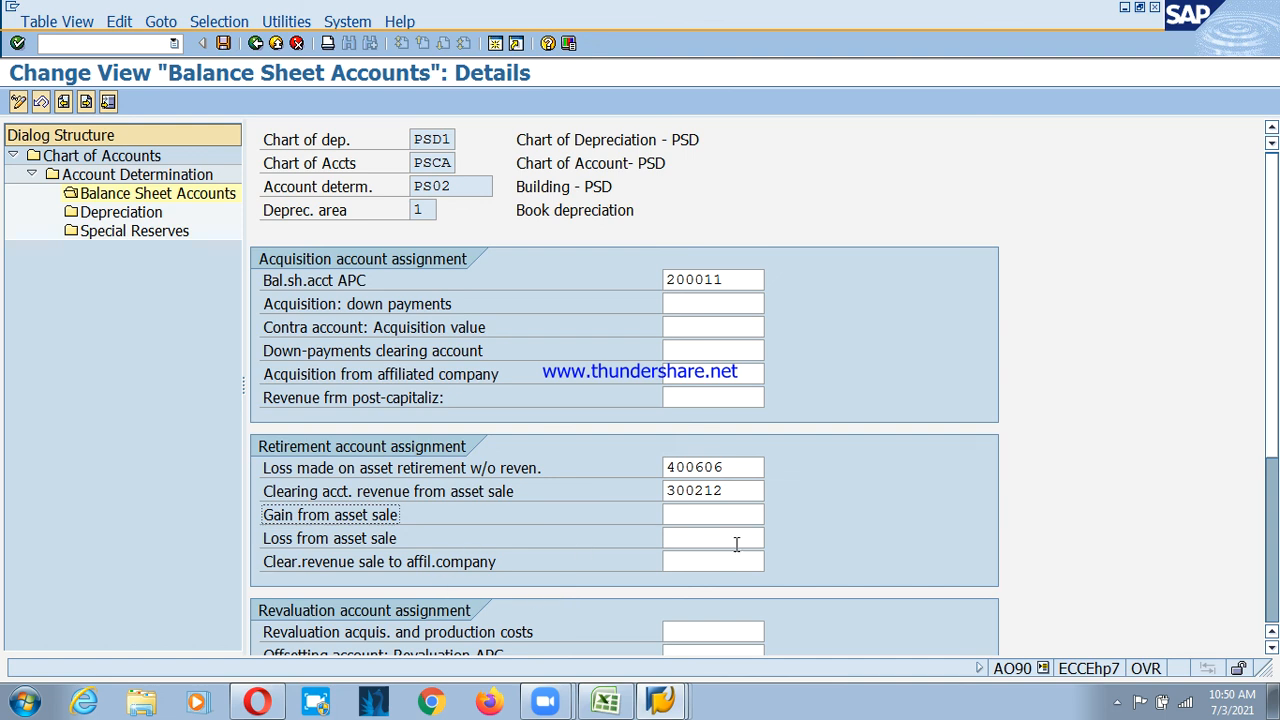
click(696, 516)
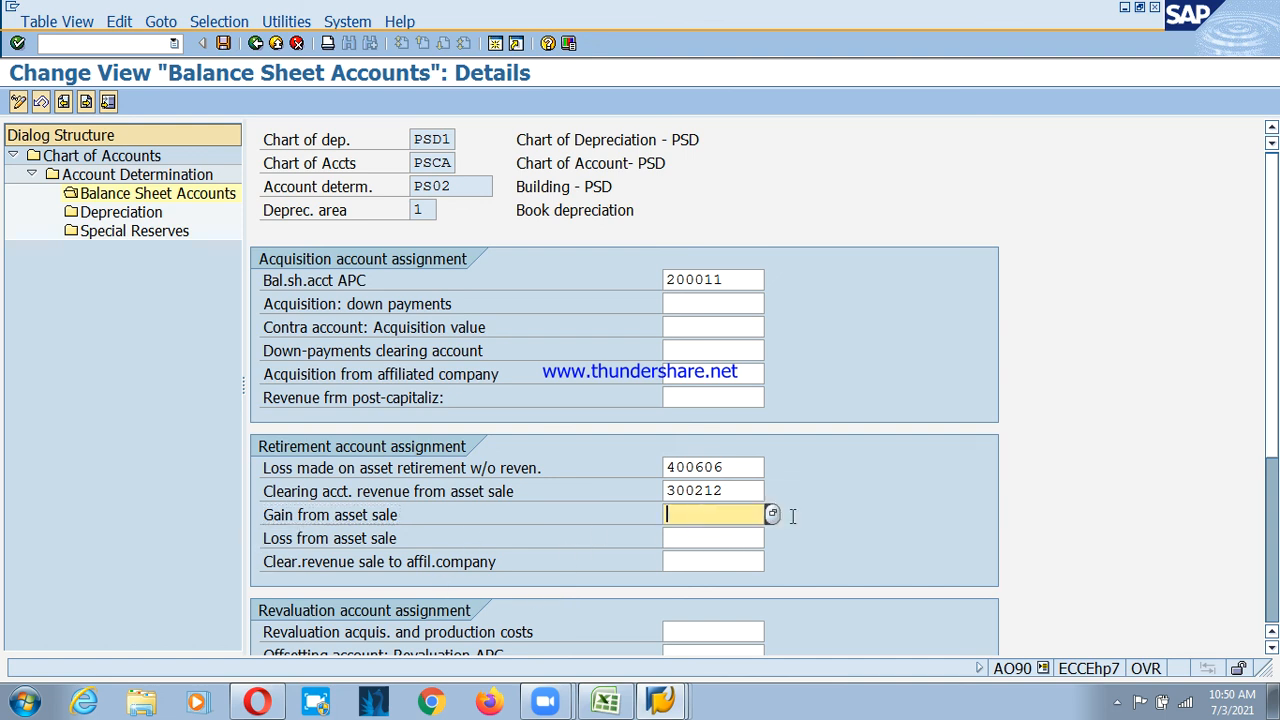
click(772, 516)
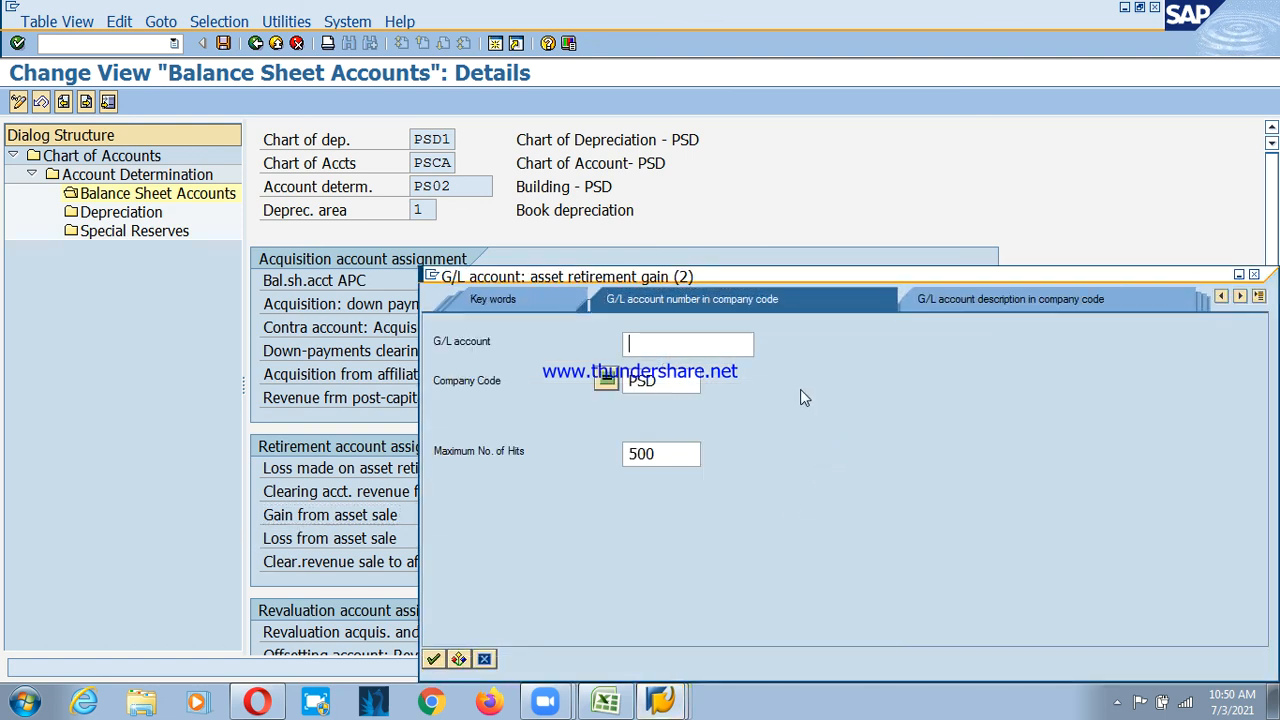
text(3002*)
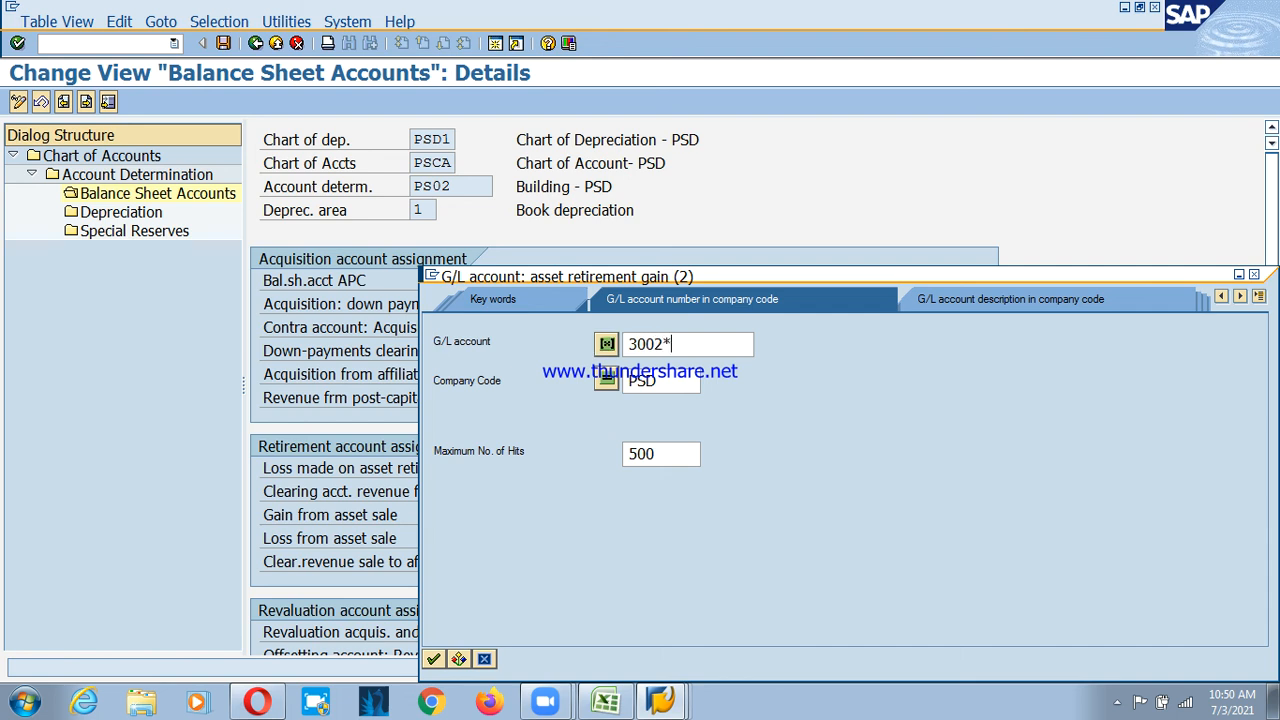
key(Return)
double_click(588, 157)
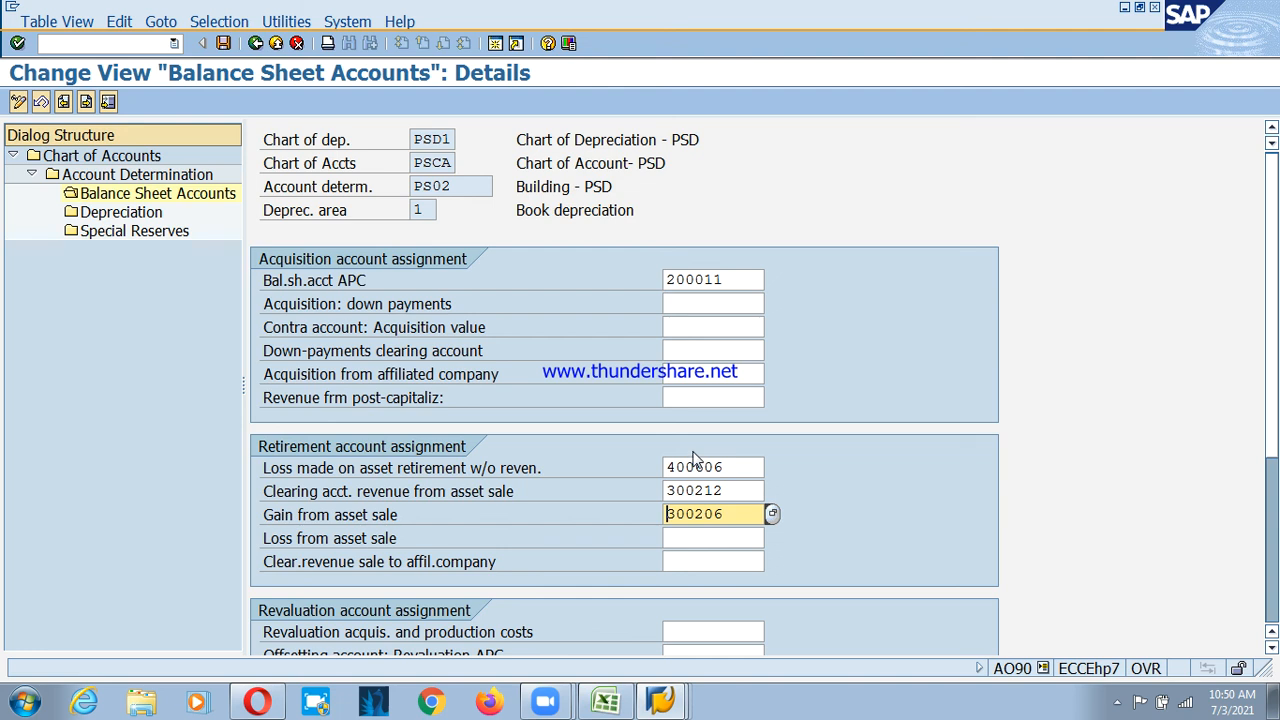
Find the 4006-series G/L accounts and assign 400605 Loss-Sale of Asset to Loss from asset sale
click(375, 562)
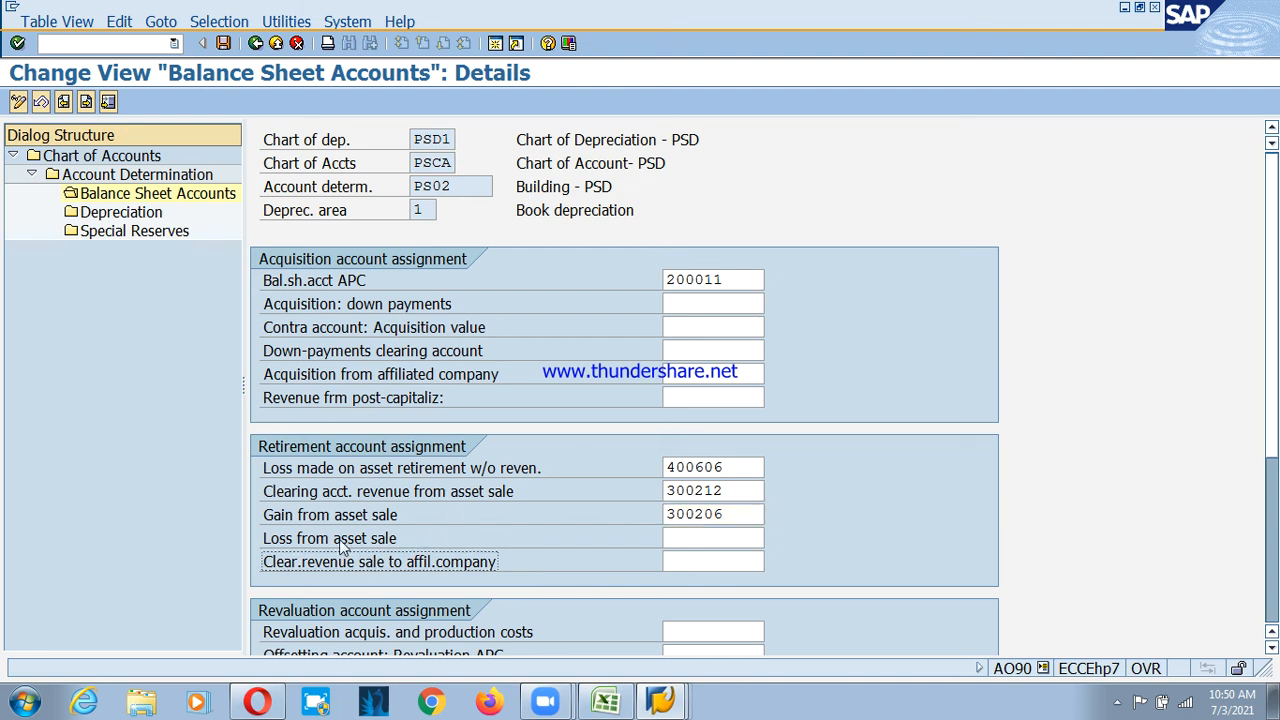
click(348, 540)
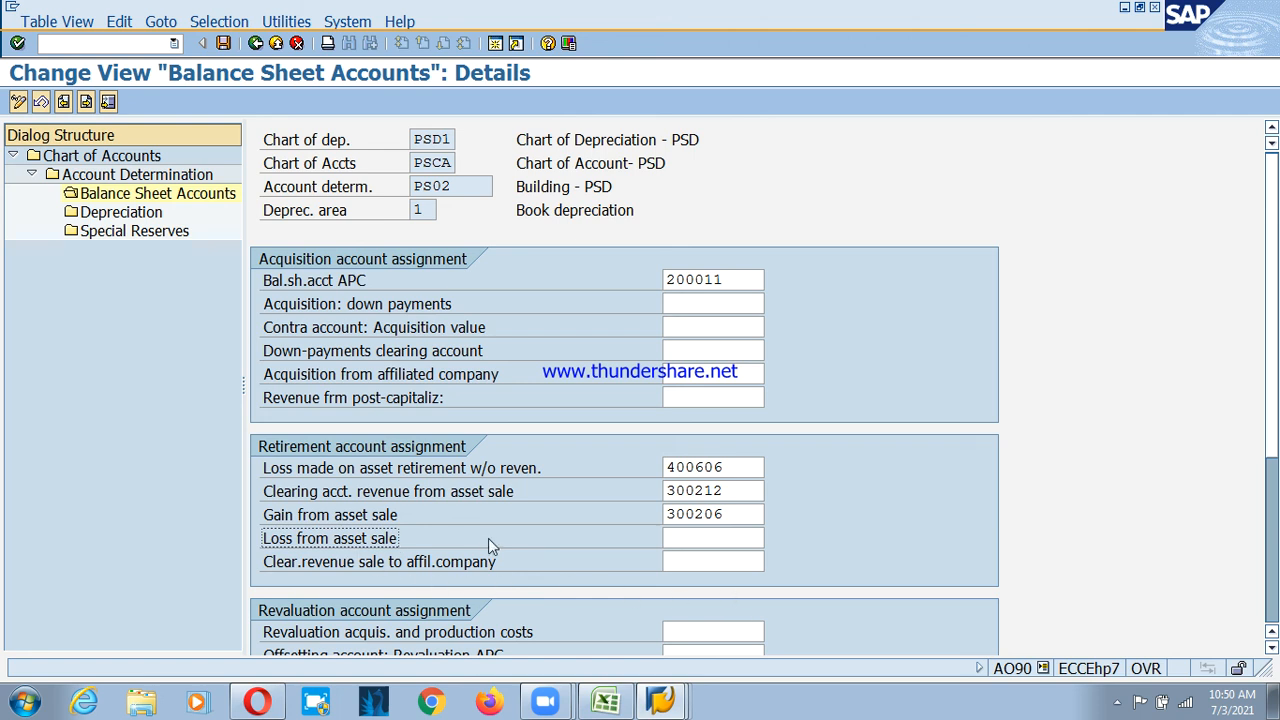
click(714, 536)
click(770, 540)
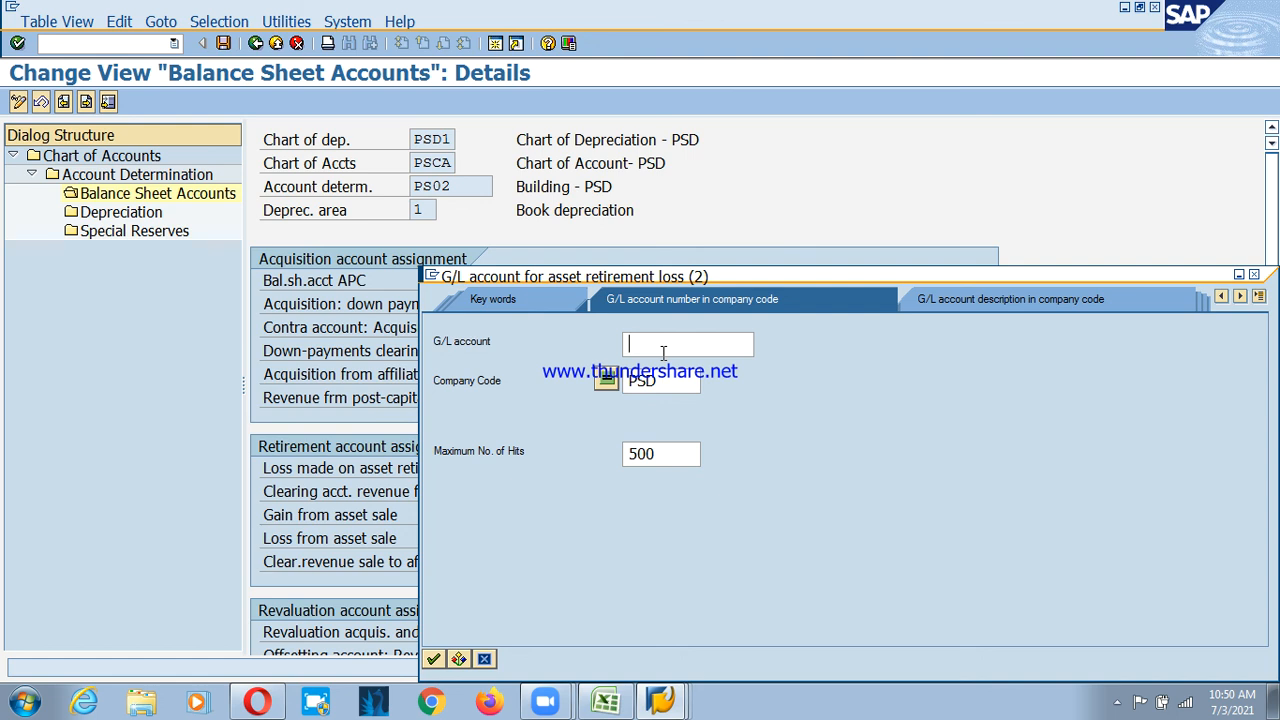
text(400)
text(0*)
key(Return)
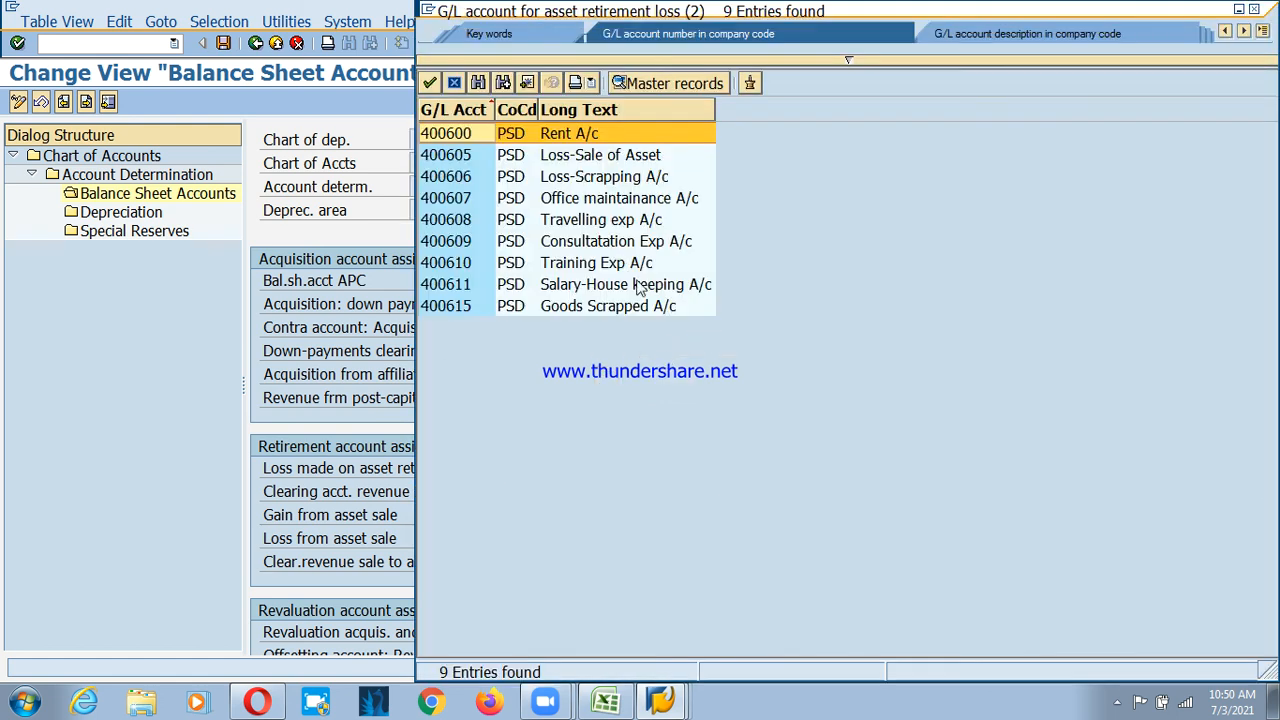
double_click(560, 155)
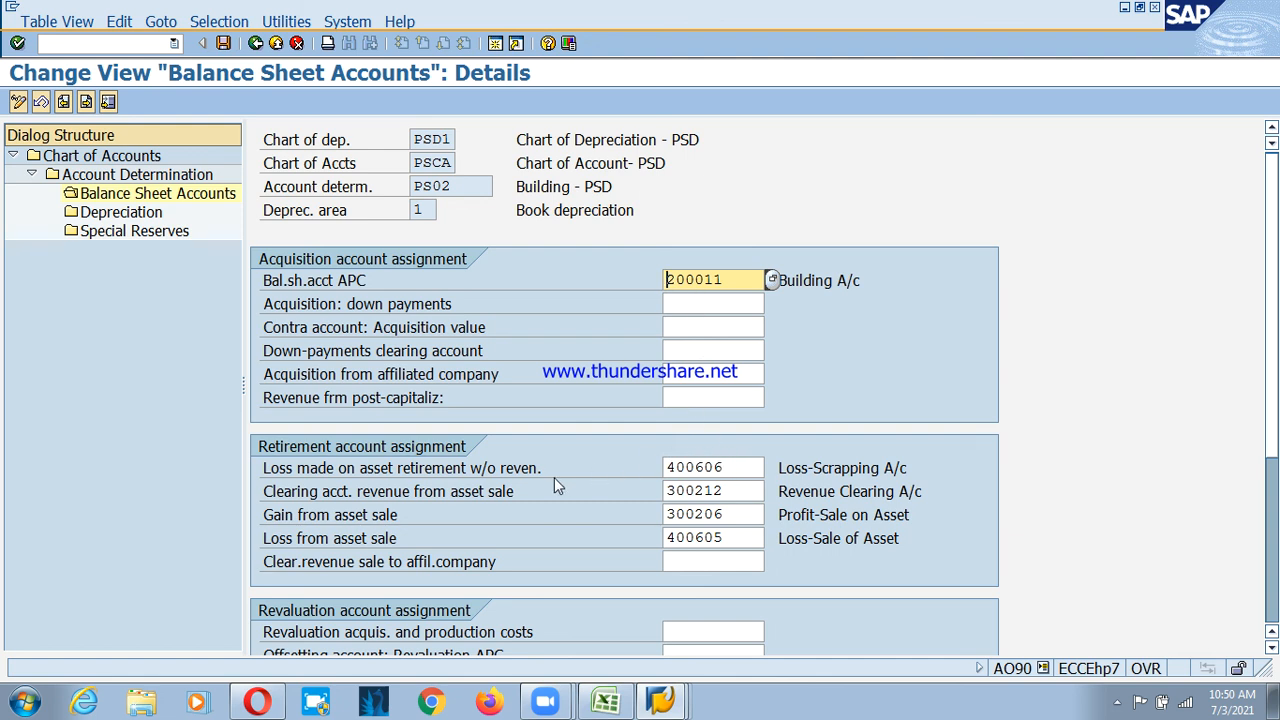
Review the retirement accounts for Building - PSD and save the balance sheet accounts under the proposed customizing request
click(748, 469)
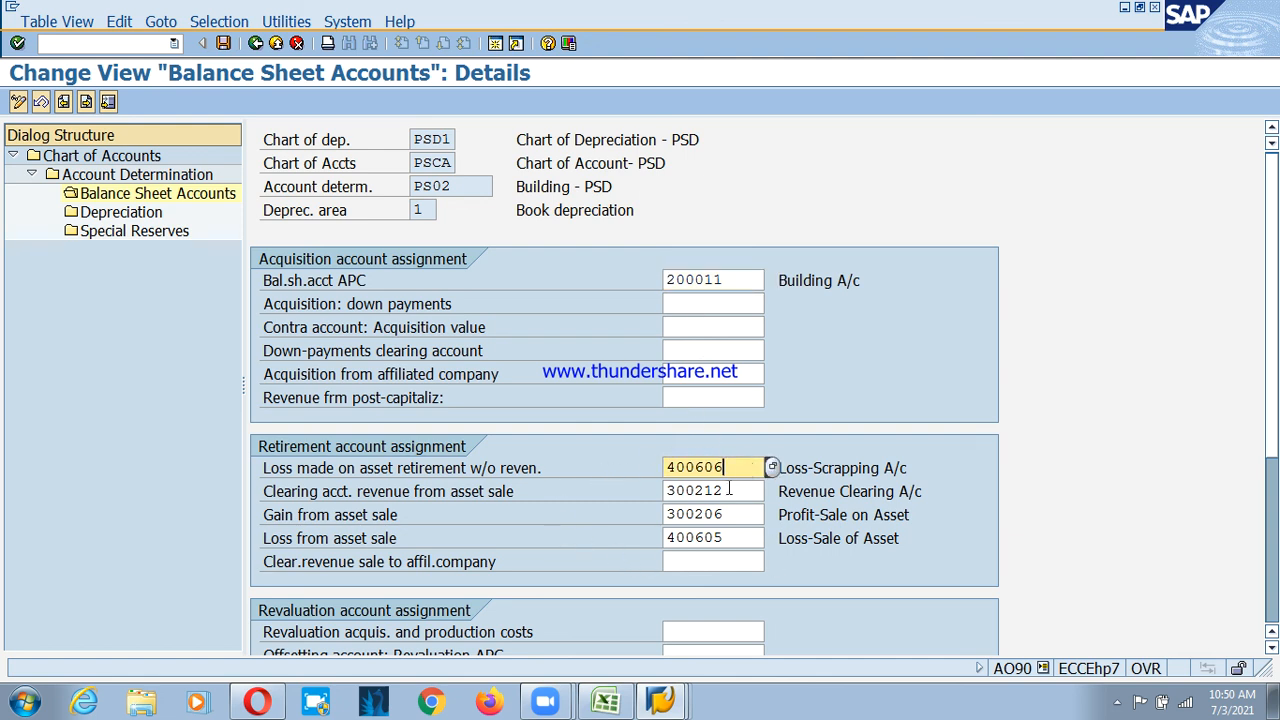
click(733, 489)
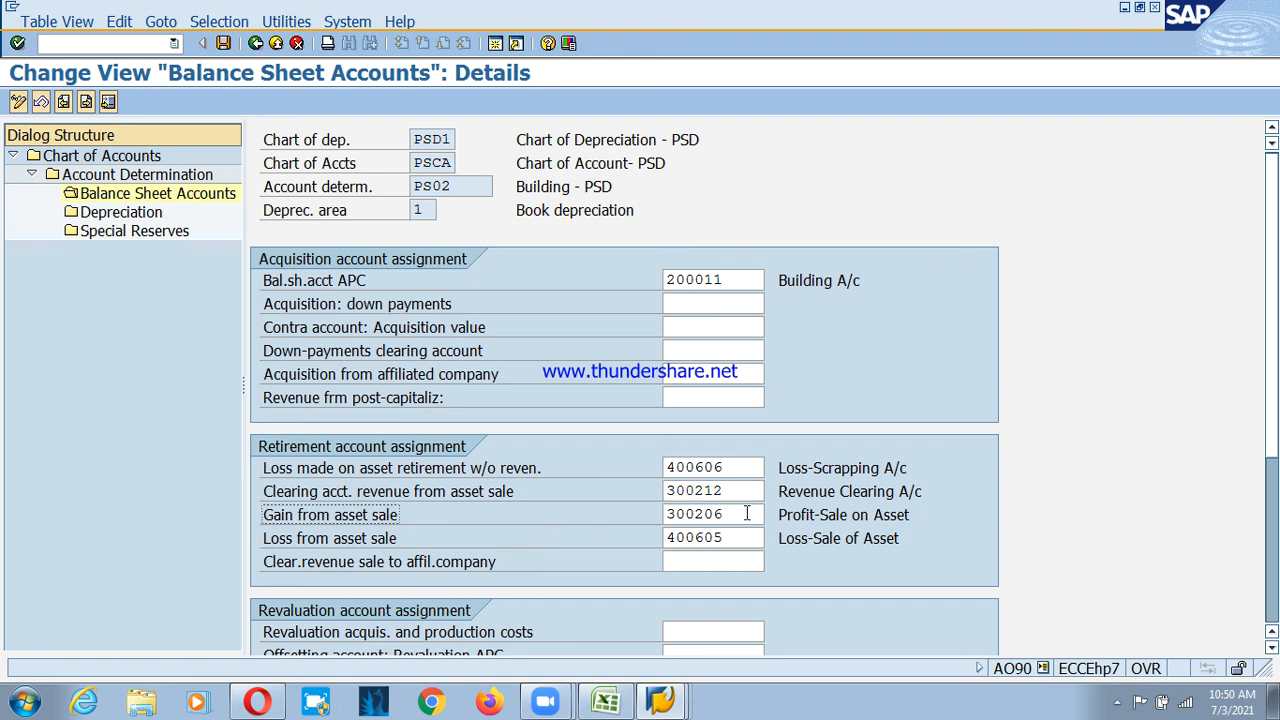
click(748, 514)
click(737, 538)
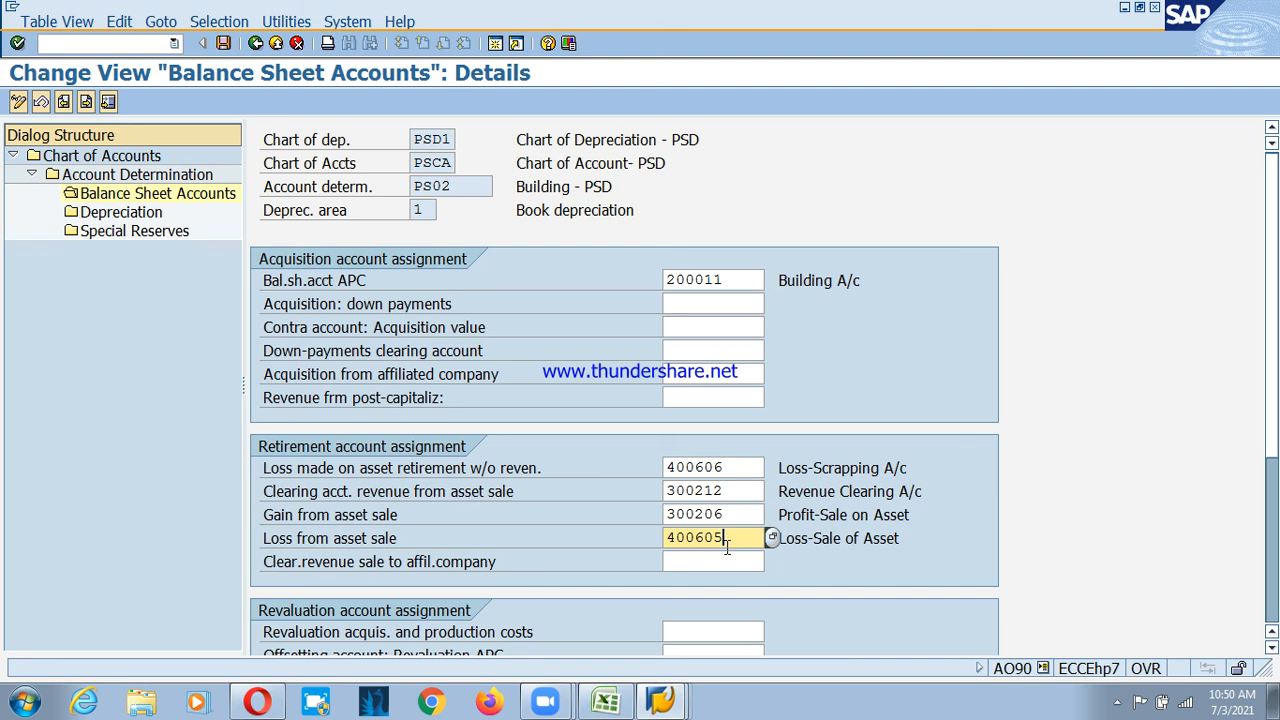
click(223, 43)
key(Return)
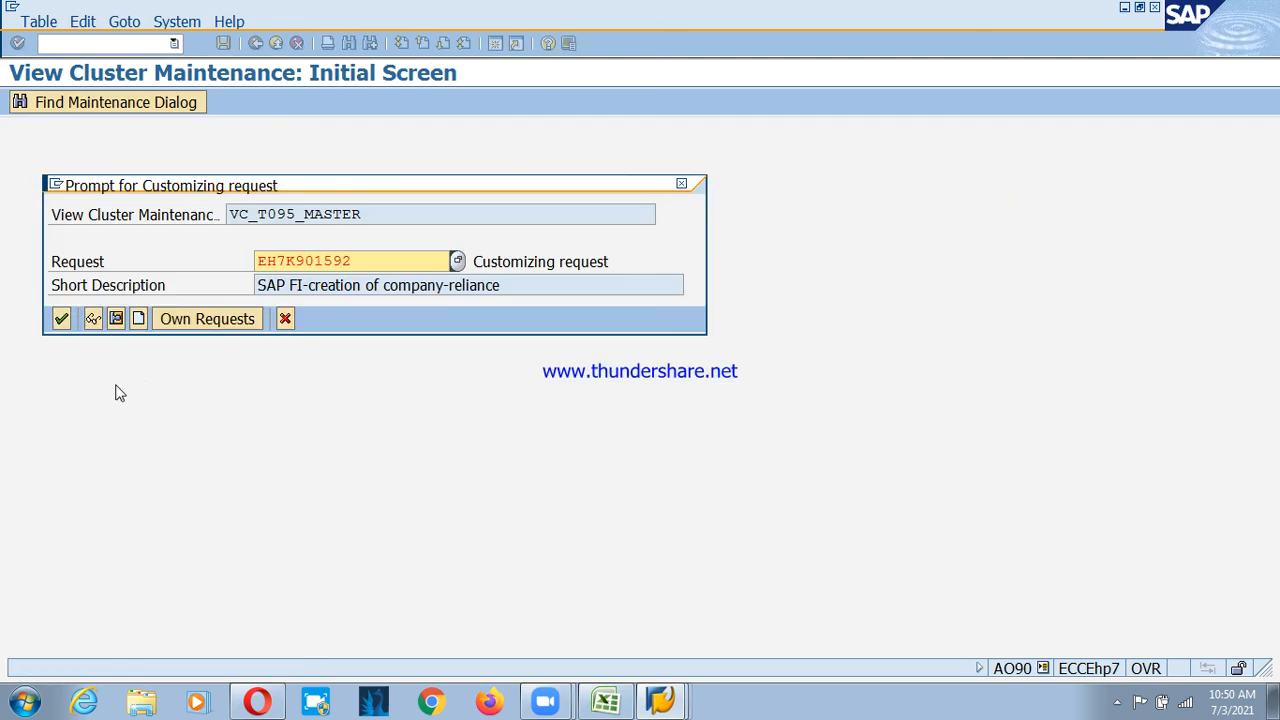
click(61, 318)
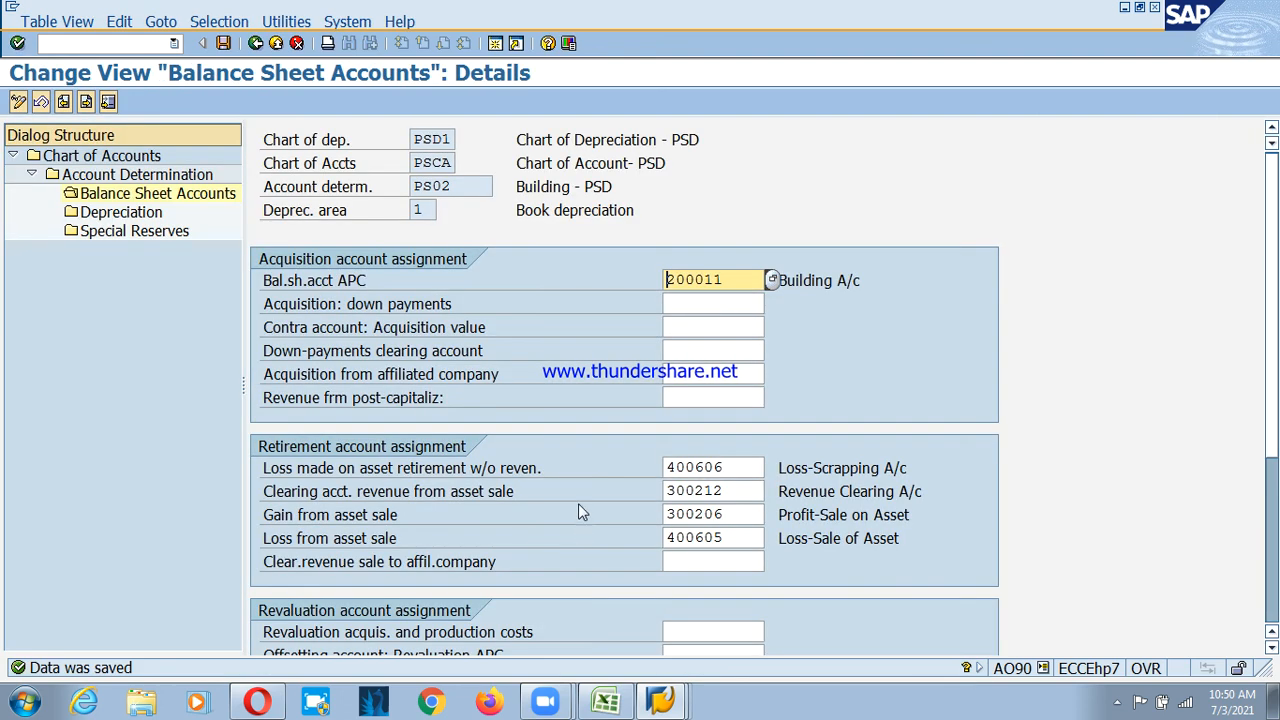
Open the depreciation account assignment for Building - PSD (PS02)
click(105, 213)
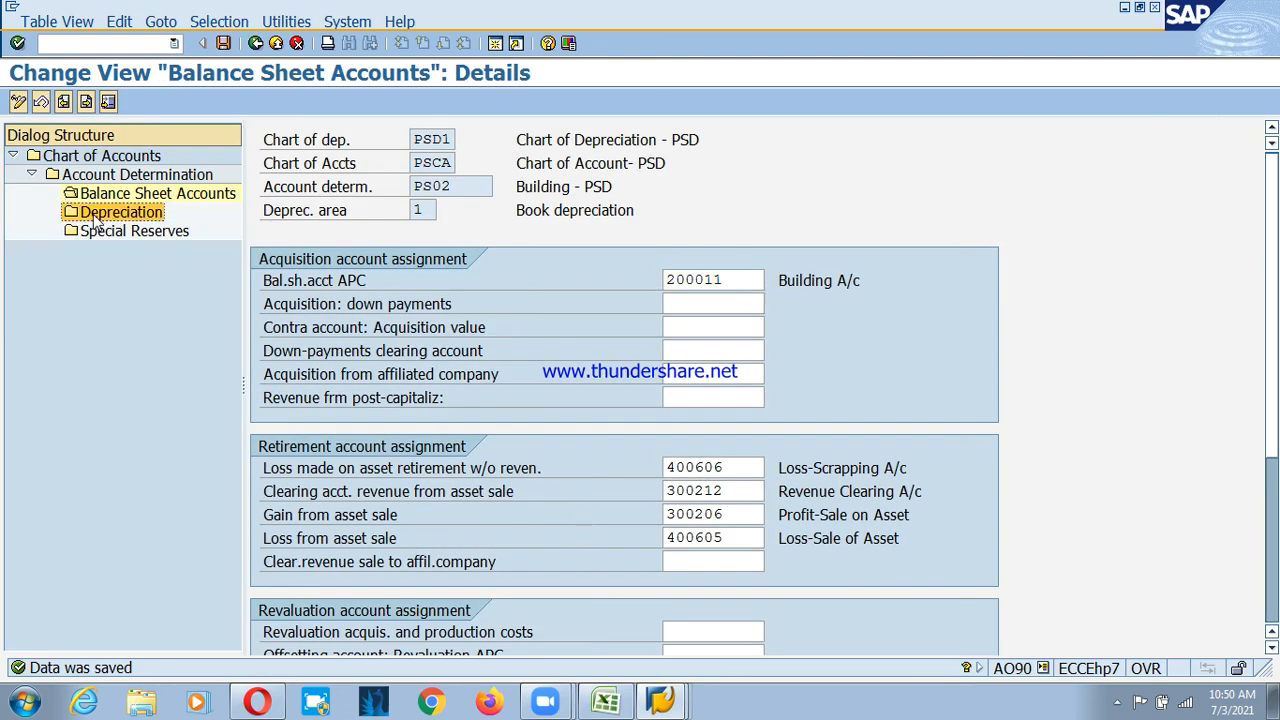
double_click(96, 215)
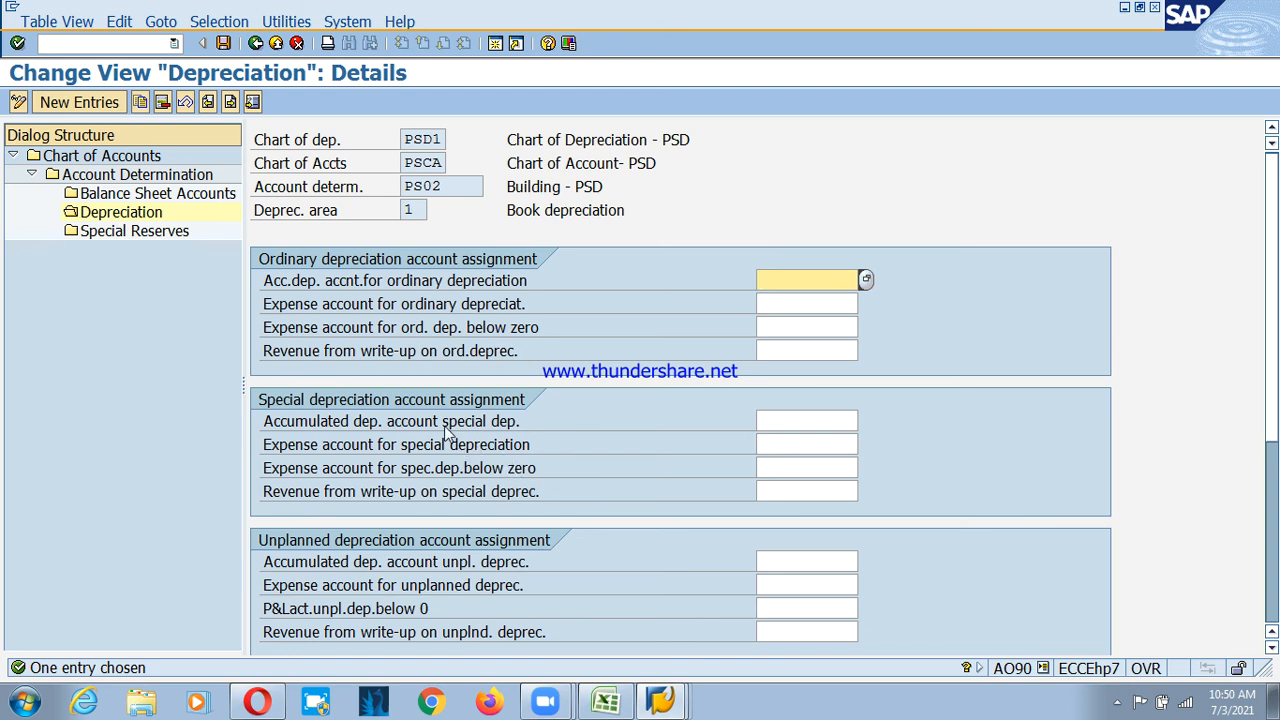
click(302, 284)
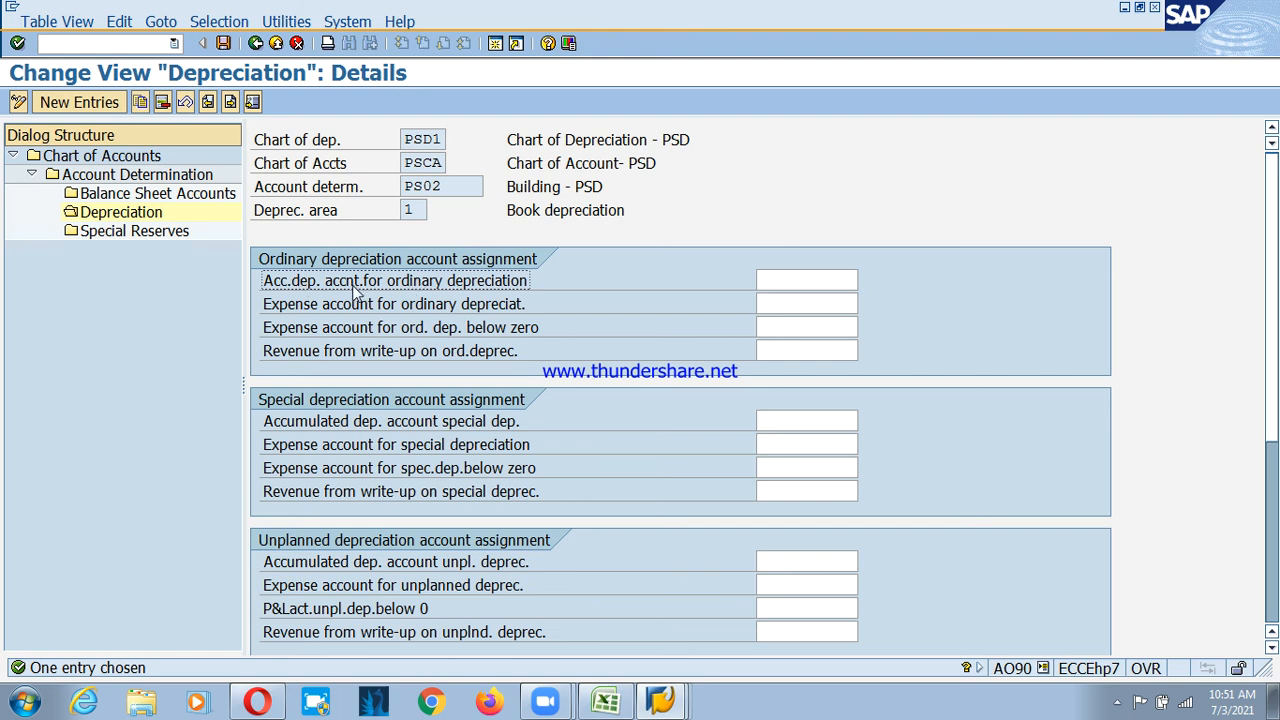
click(772, 280)
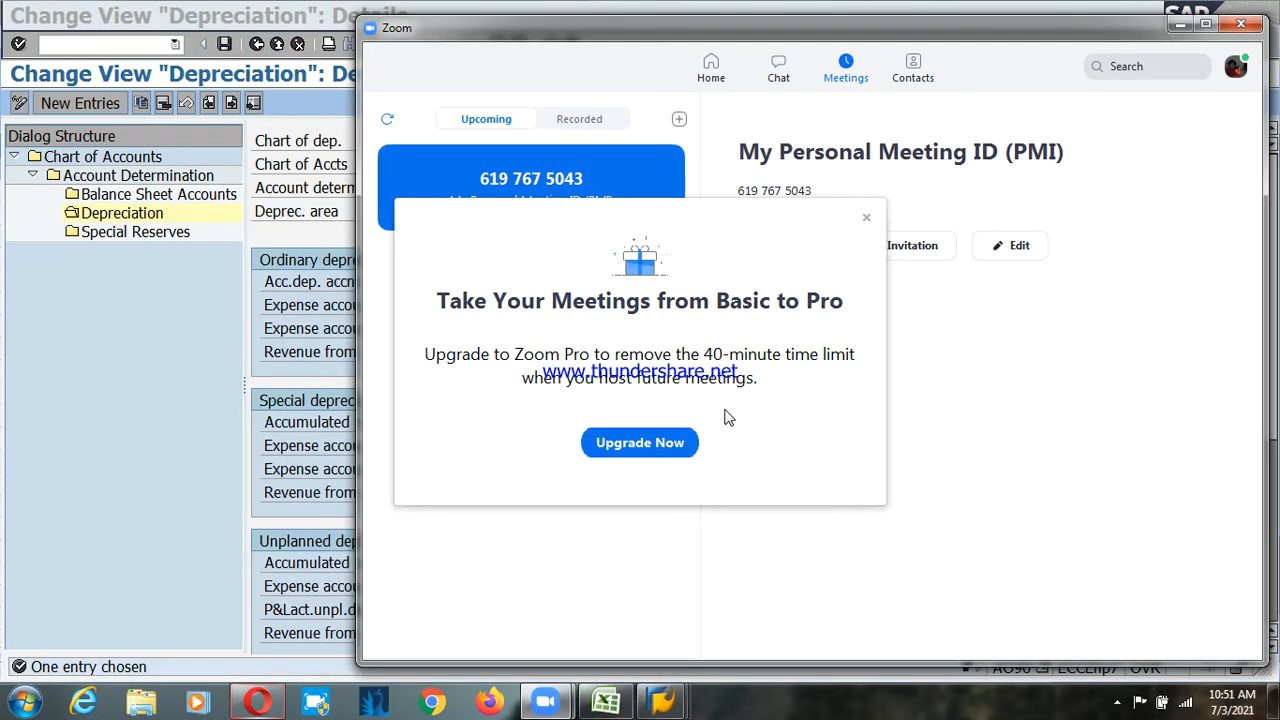
Switch to Zoom, dismiss the upgrade offer, start a new meeting with computer audio and share the entire screen
click(866, 217)
click(800, 255)
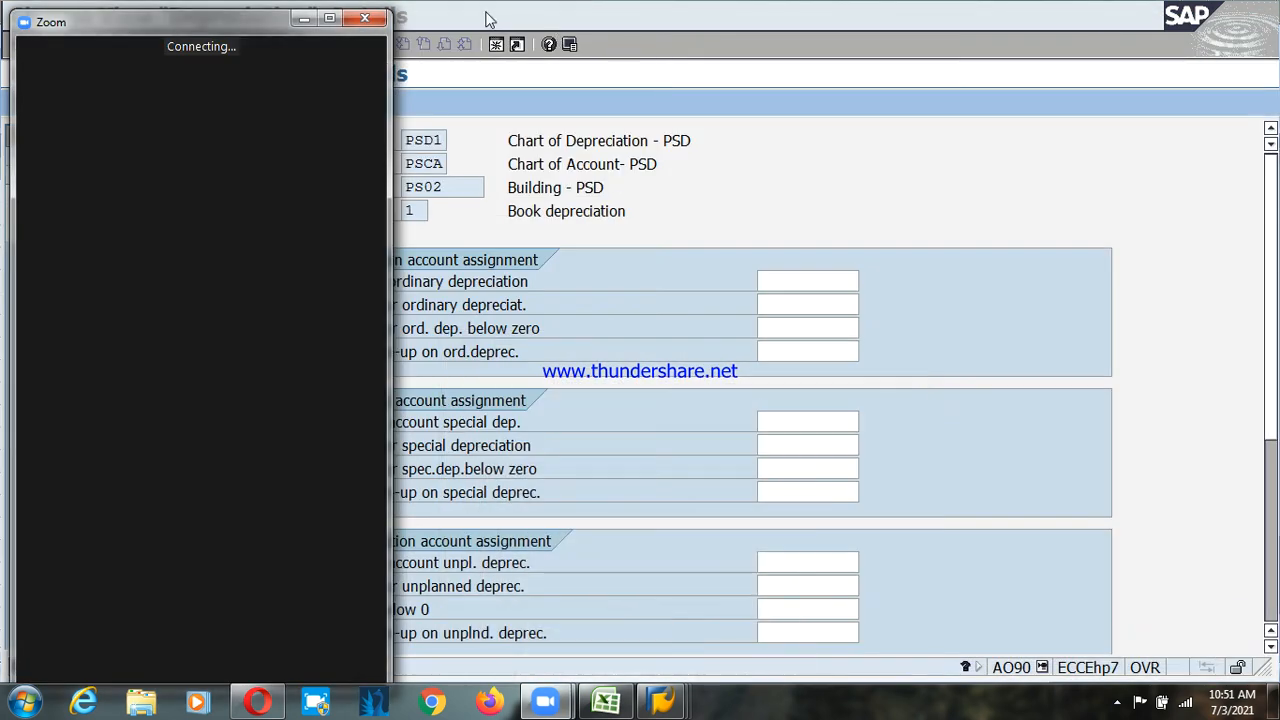
click(329, 19)
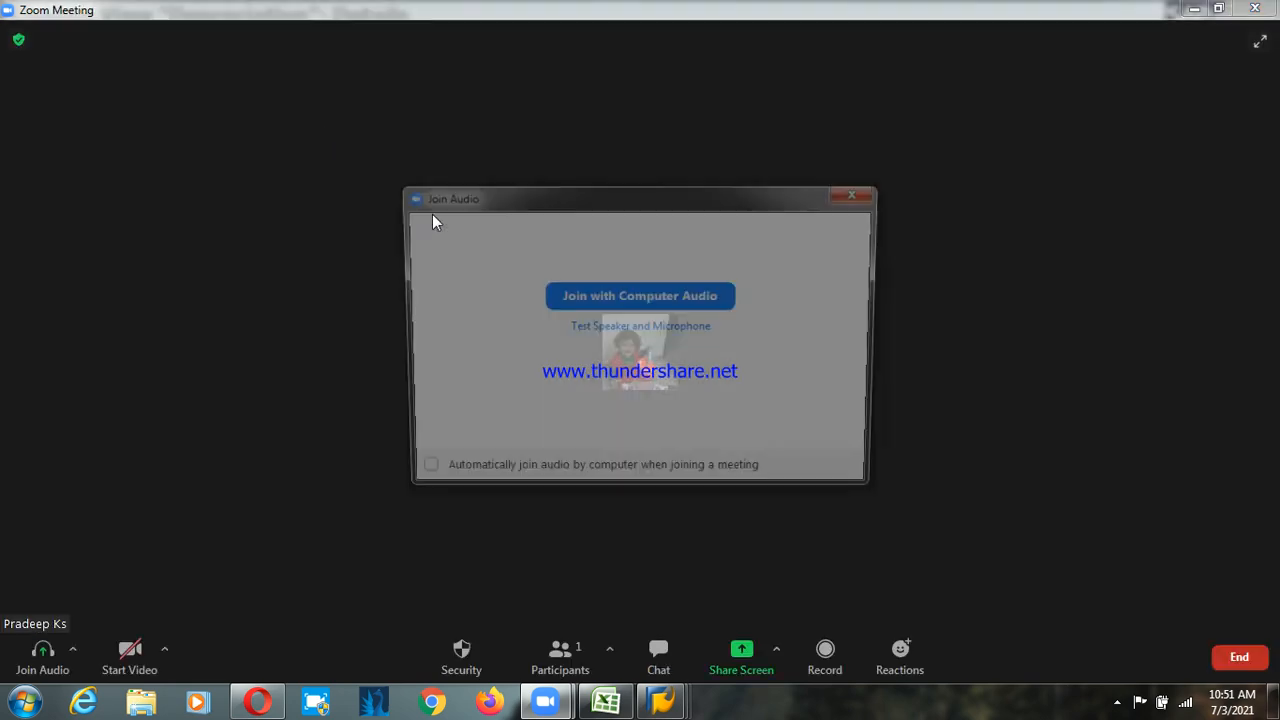
click(643, 300)
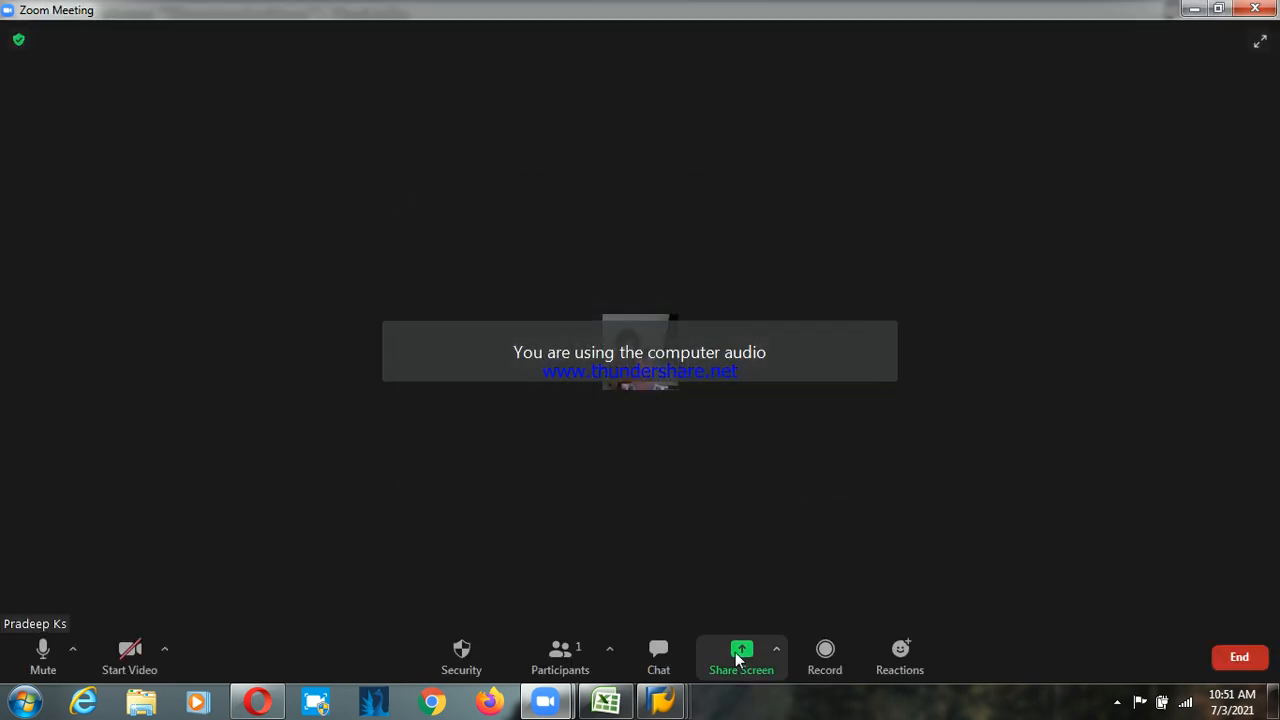
click(741, 655)
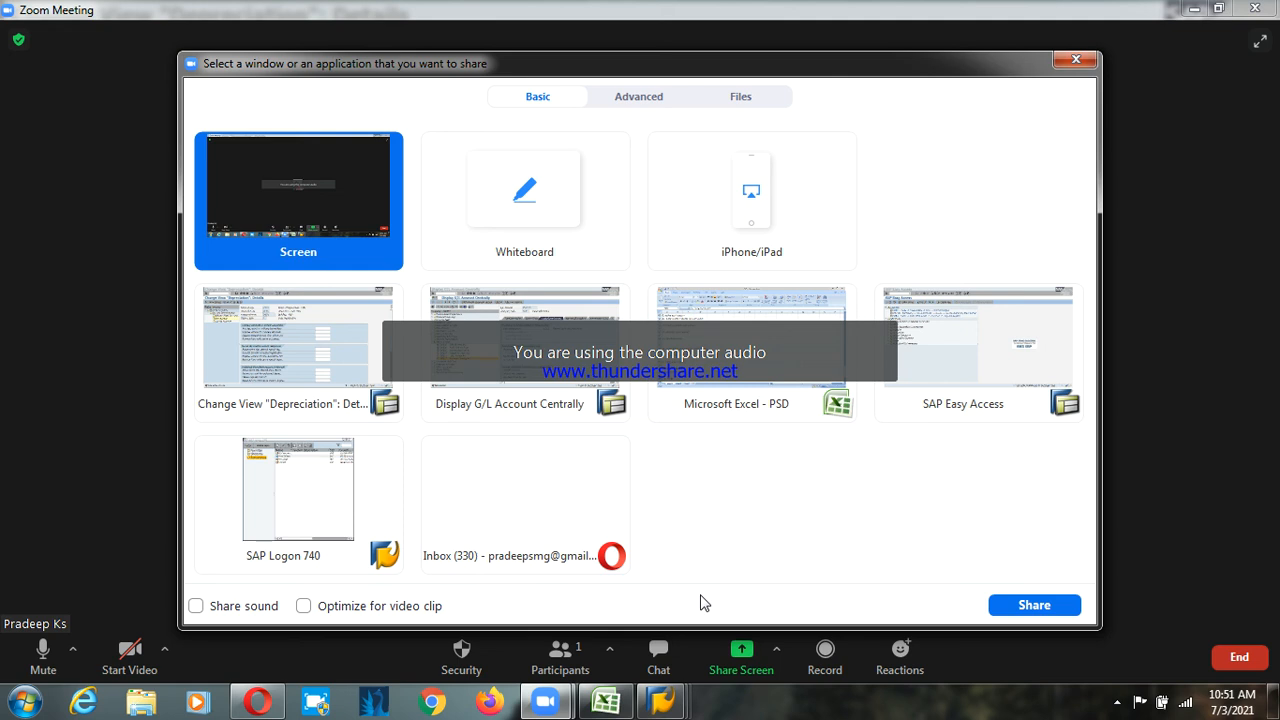
click(1018, 606)
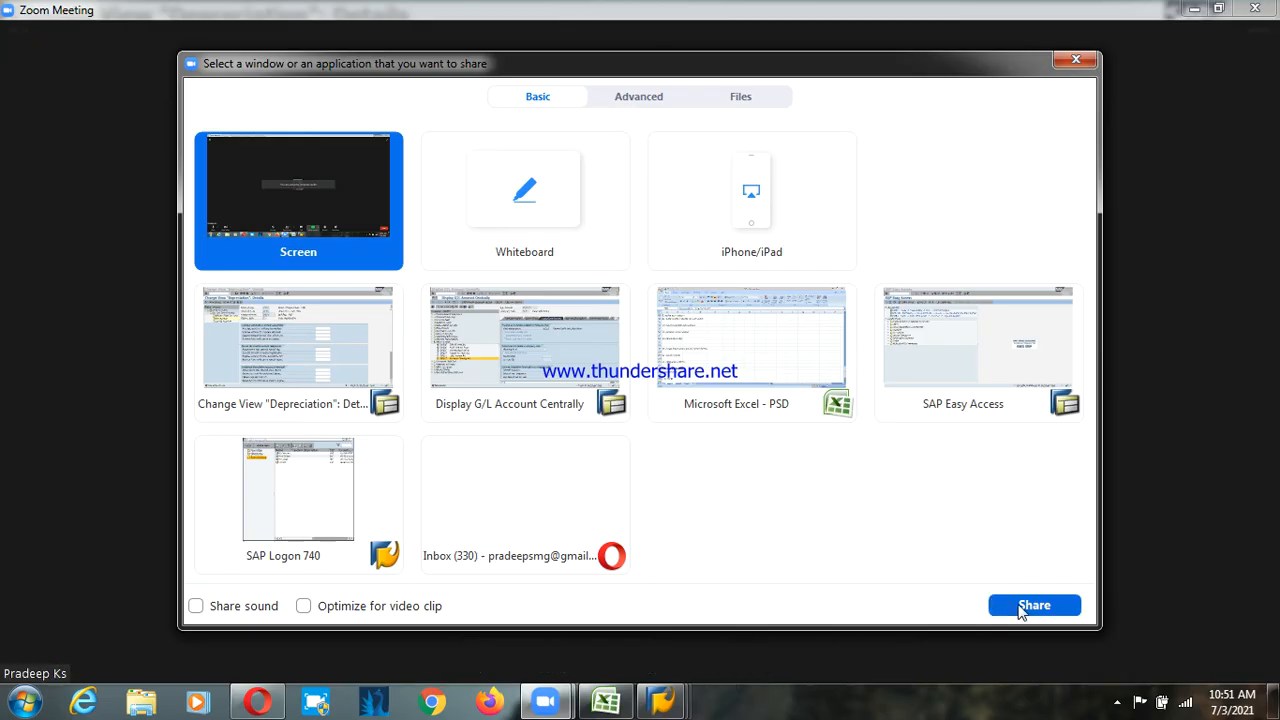
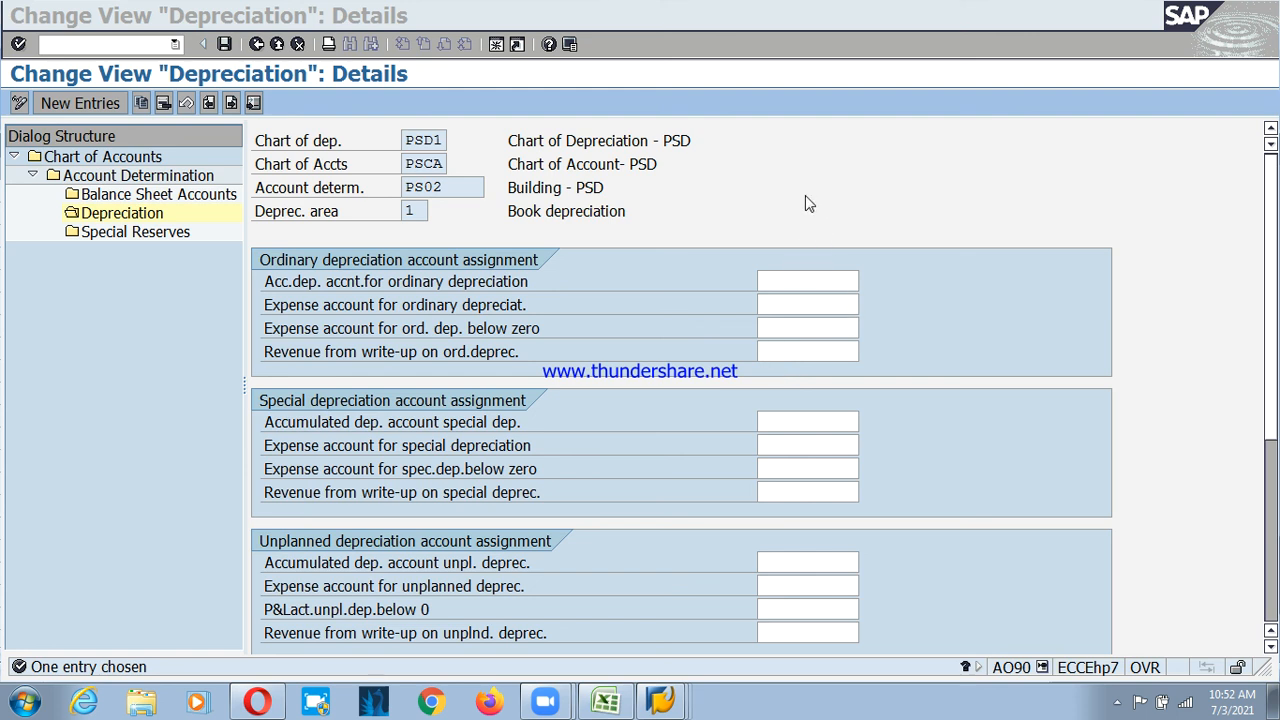
Look up G/L accounts matching 2004* and assign 200411 Prov depn-Building as the accumulated depreciation account for ordinary depreciation
click(386, 283)
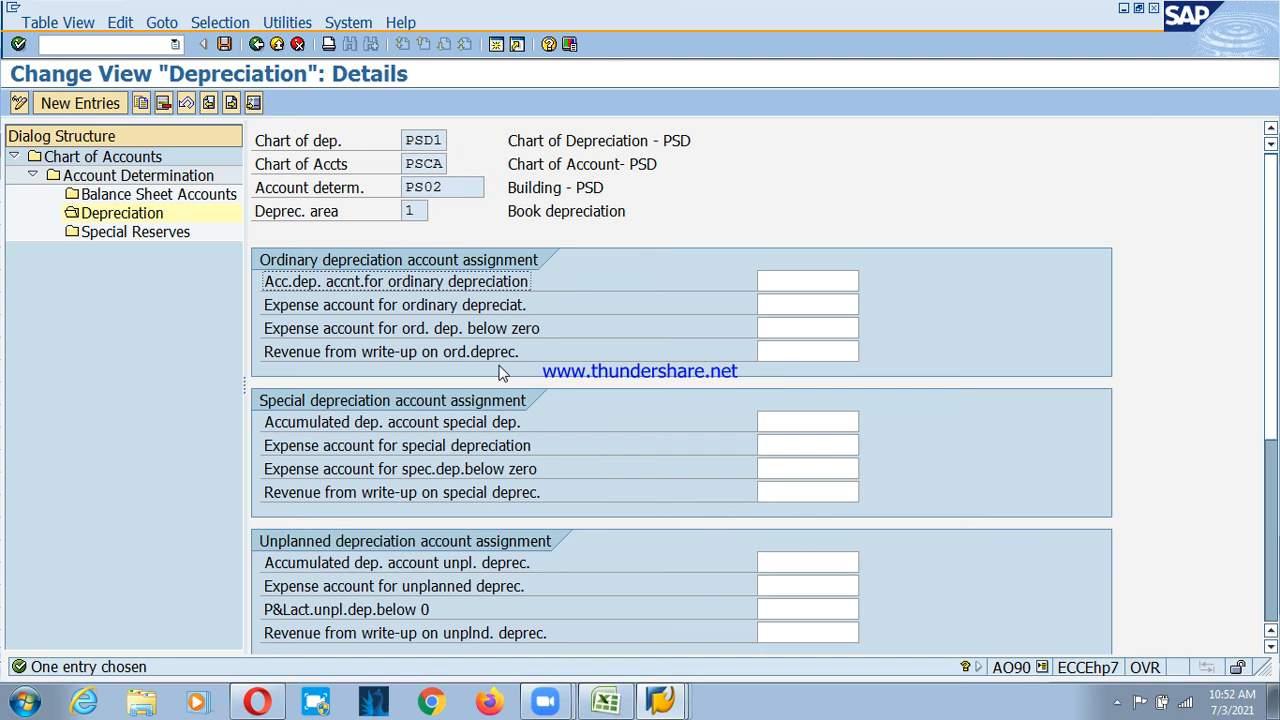
click(771, 286)
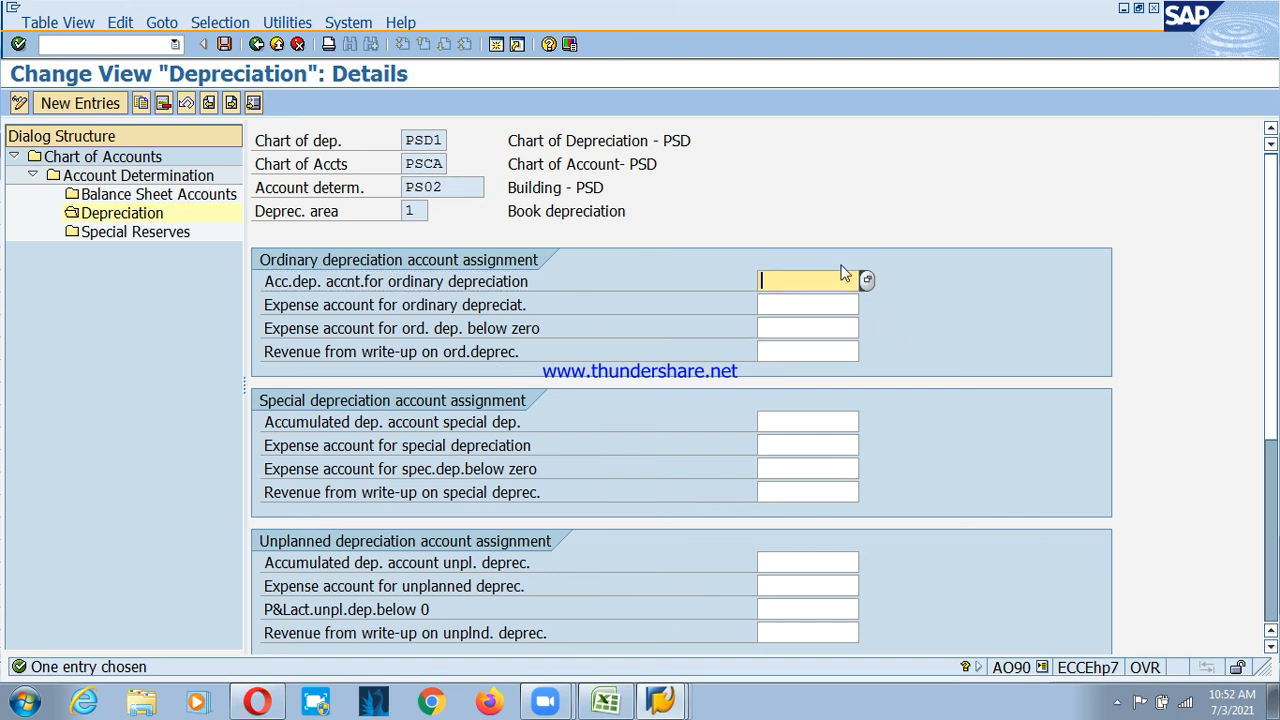
click(866, 281)
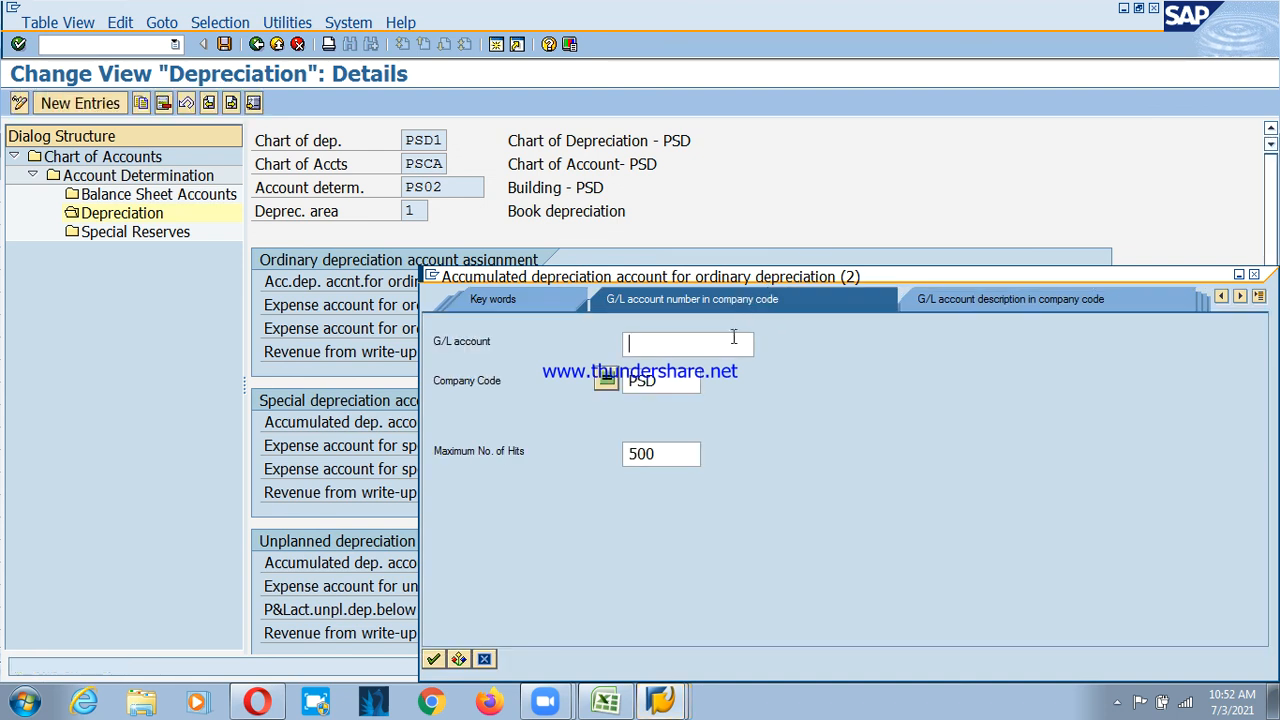
text(2004)
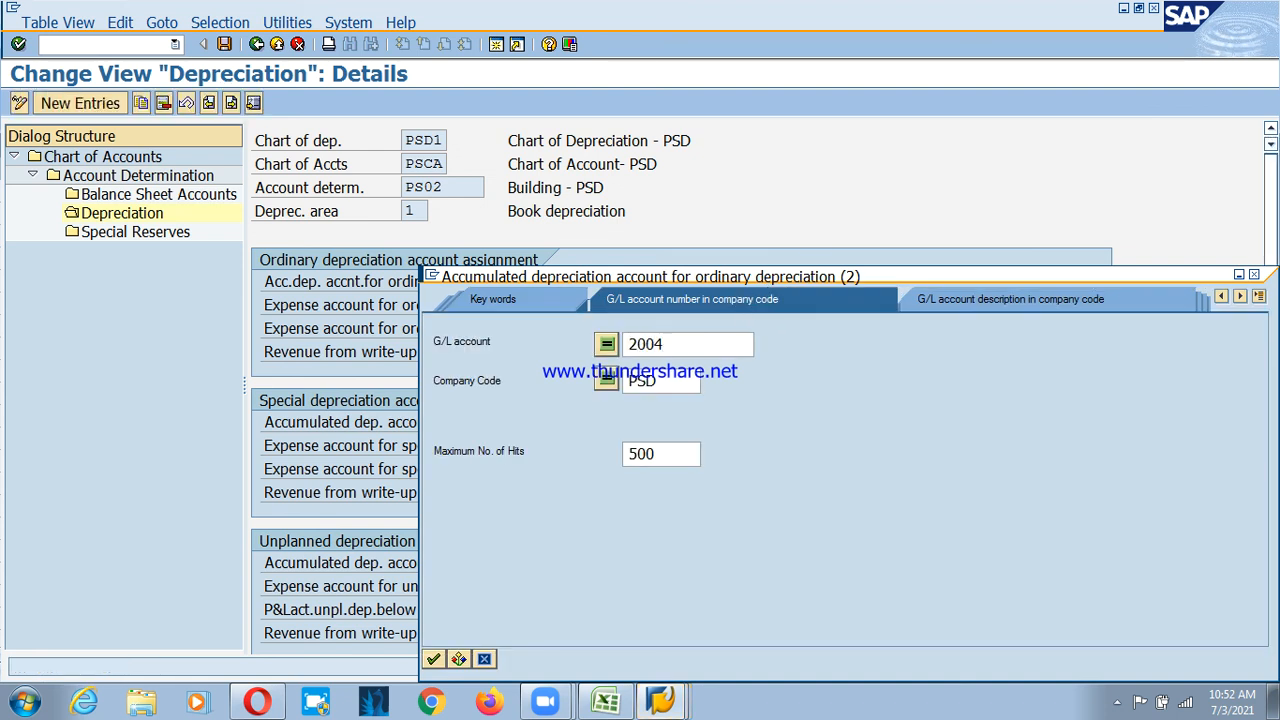
text(*)
key(Return)
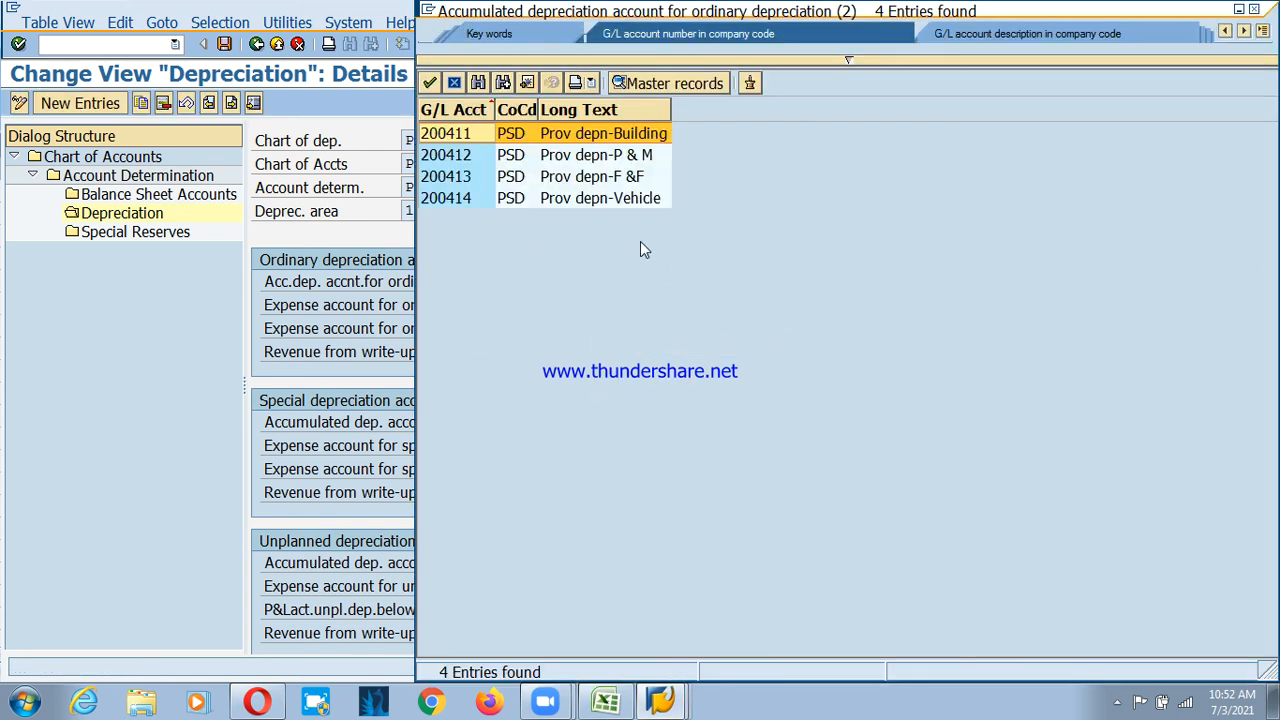
double_click(558, 148)
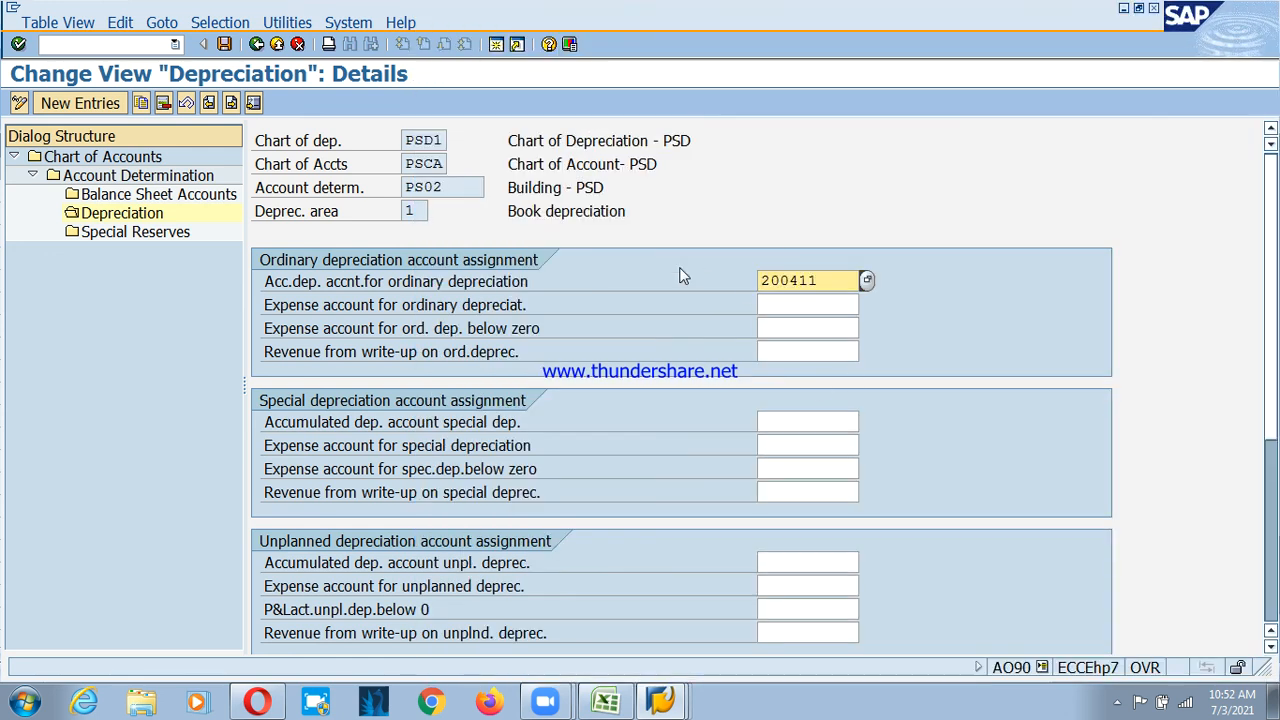
Assign 400900 Depreciation Exp A/c as the expense account for ordinary depreciation and save the Building - PSD depreciation accounts
click(792, 302)
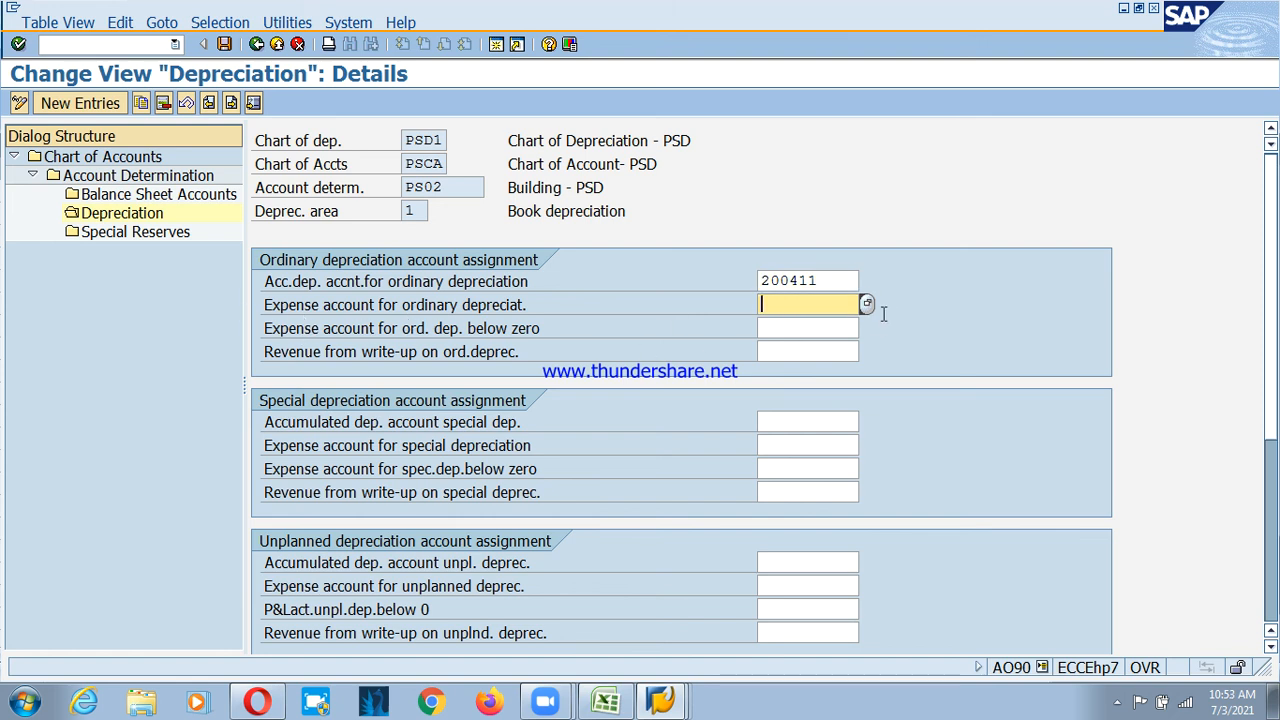
text(420)
key(BackSpace)
text(00900)
key(Return)
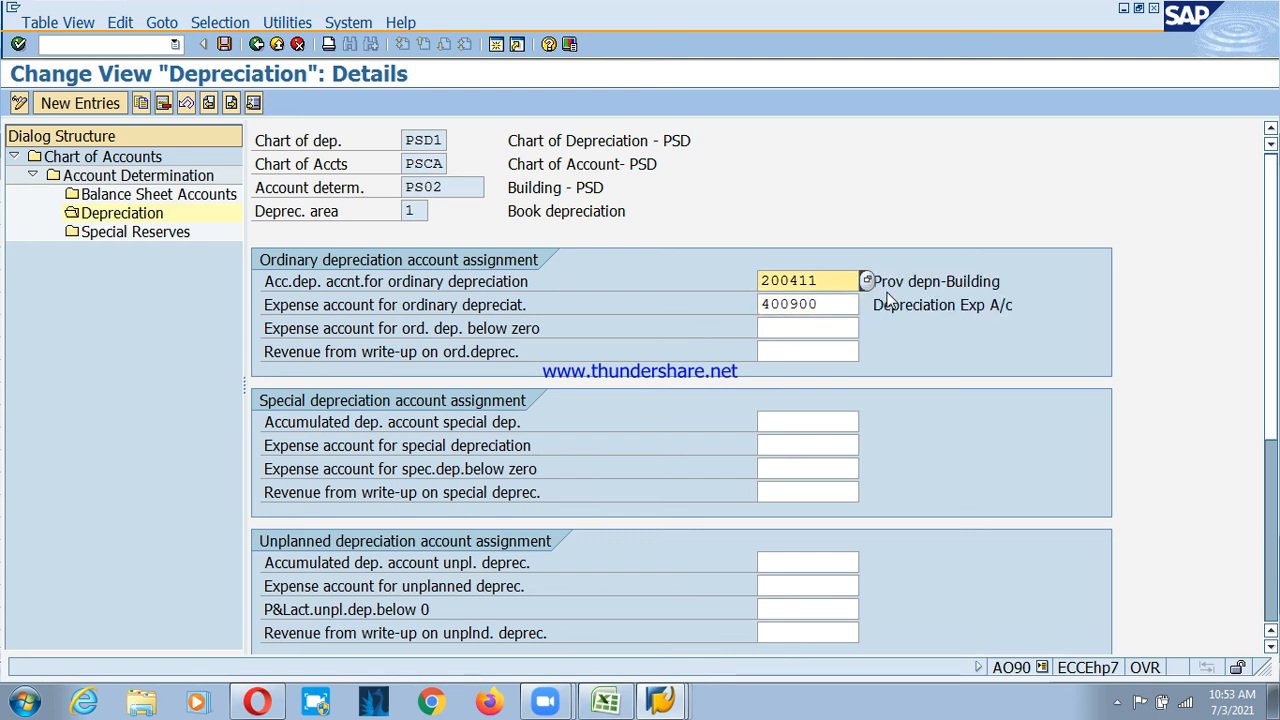
click(932, 304)
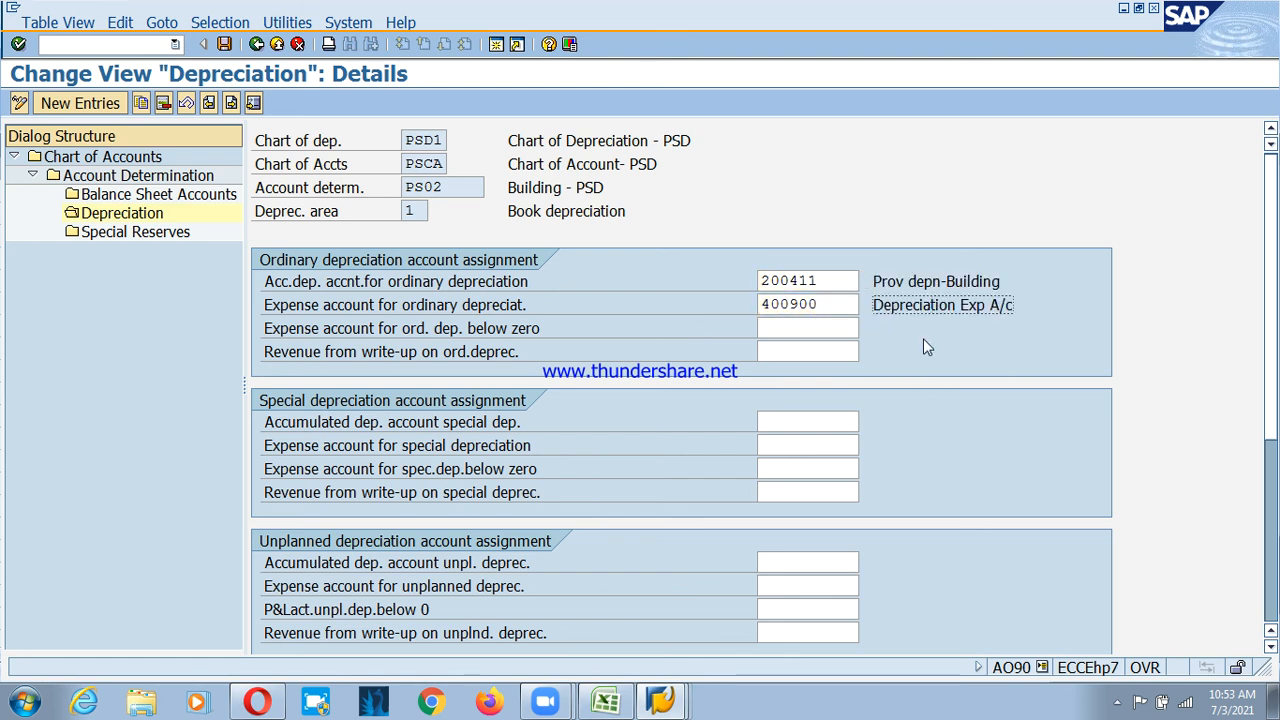
click(224, 44)
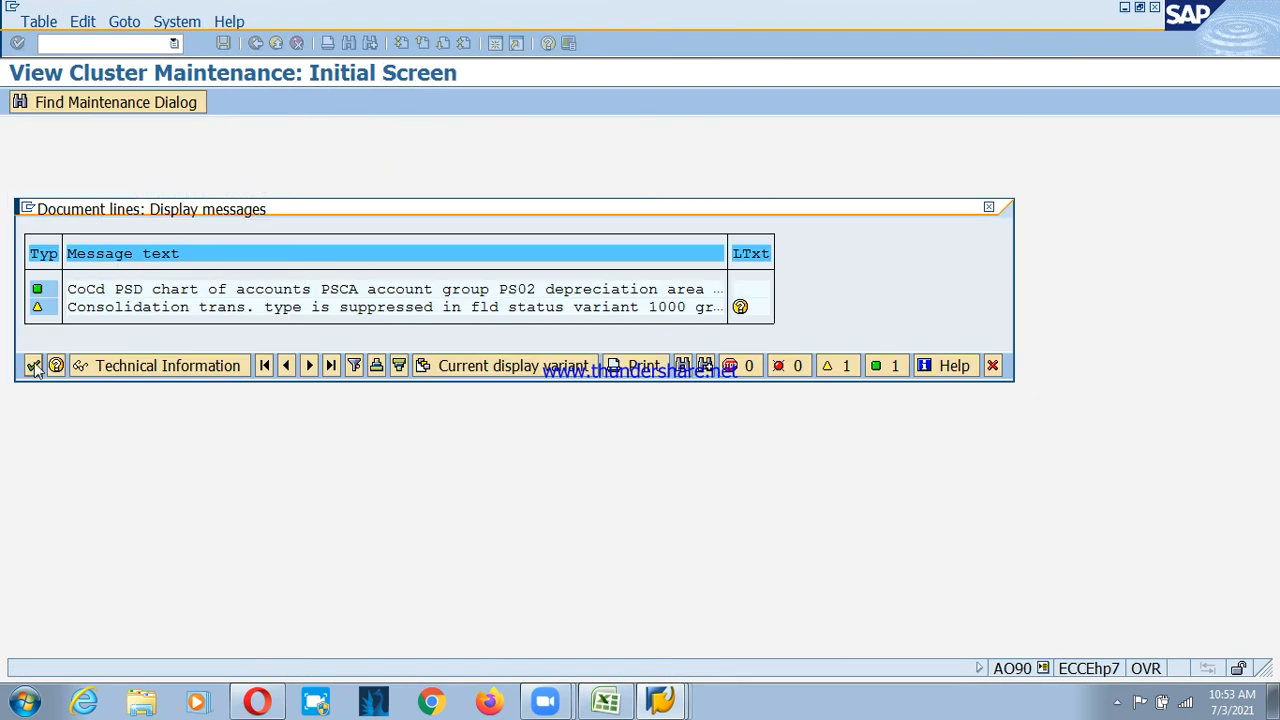
click(29, 367)
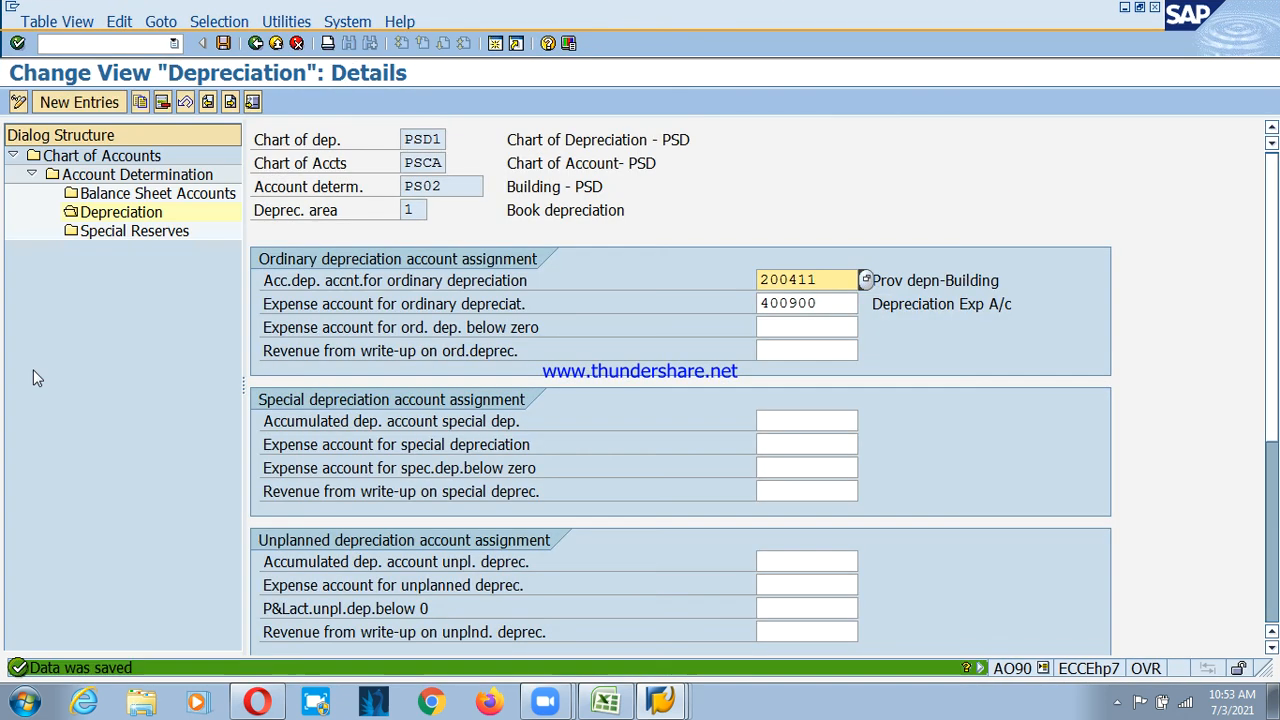
Return to the account determination overview and open the balance sheet accounts of PS03 Plant & Machinery - PSD
click(256, 44)
click(256, 44)
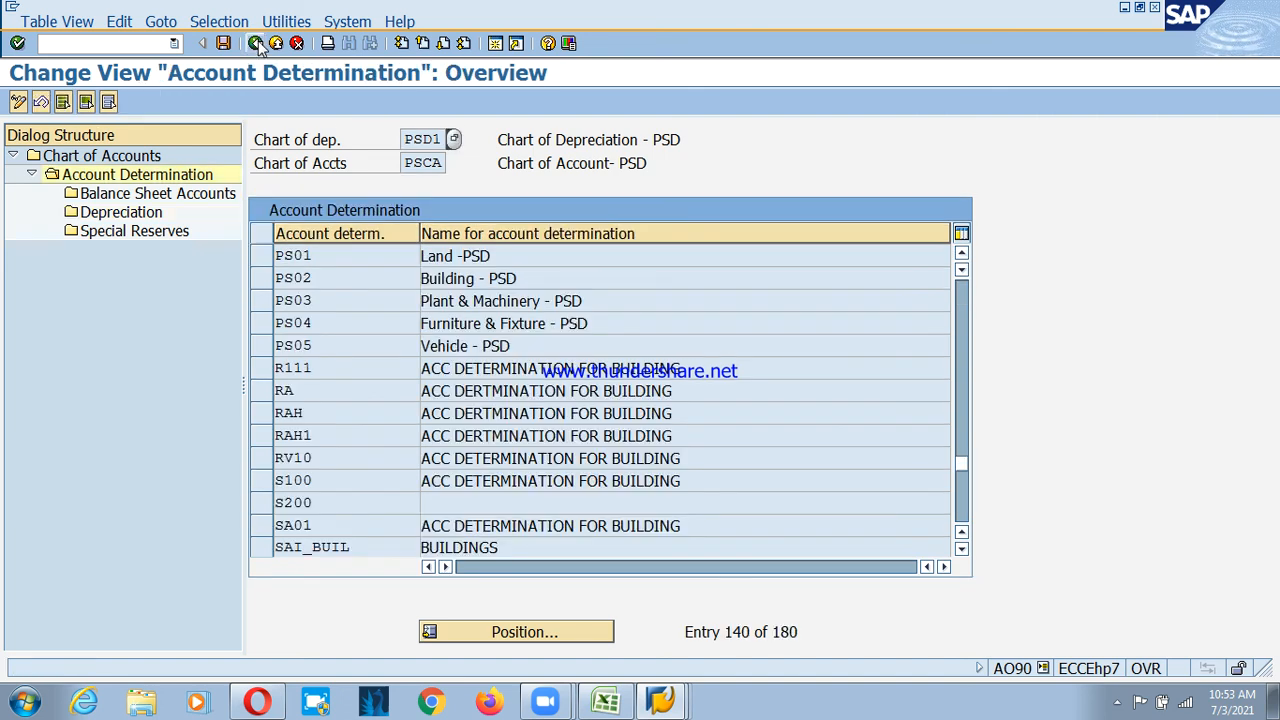
click(265, 301)
click(533, 300)
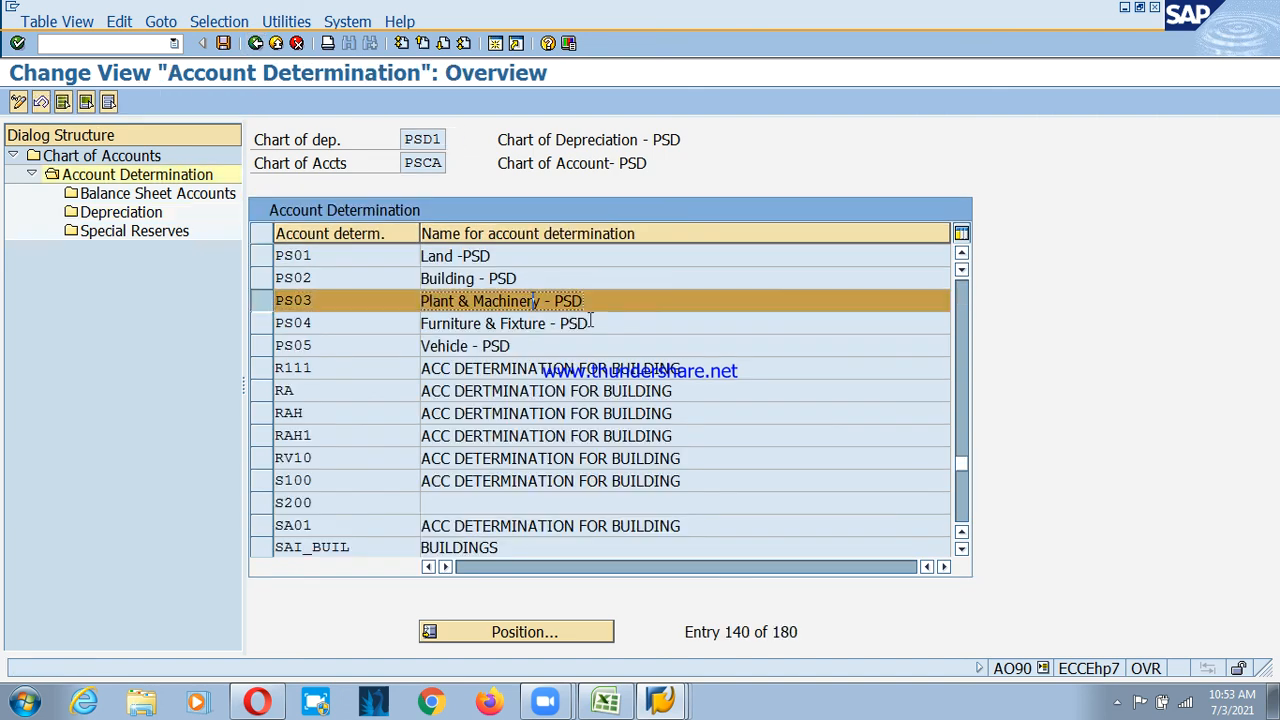
double_click(132, 194)
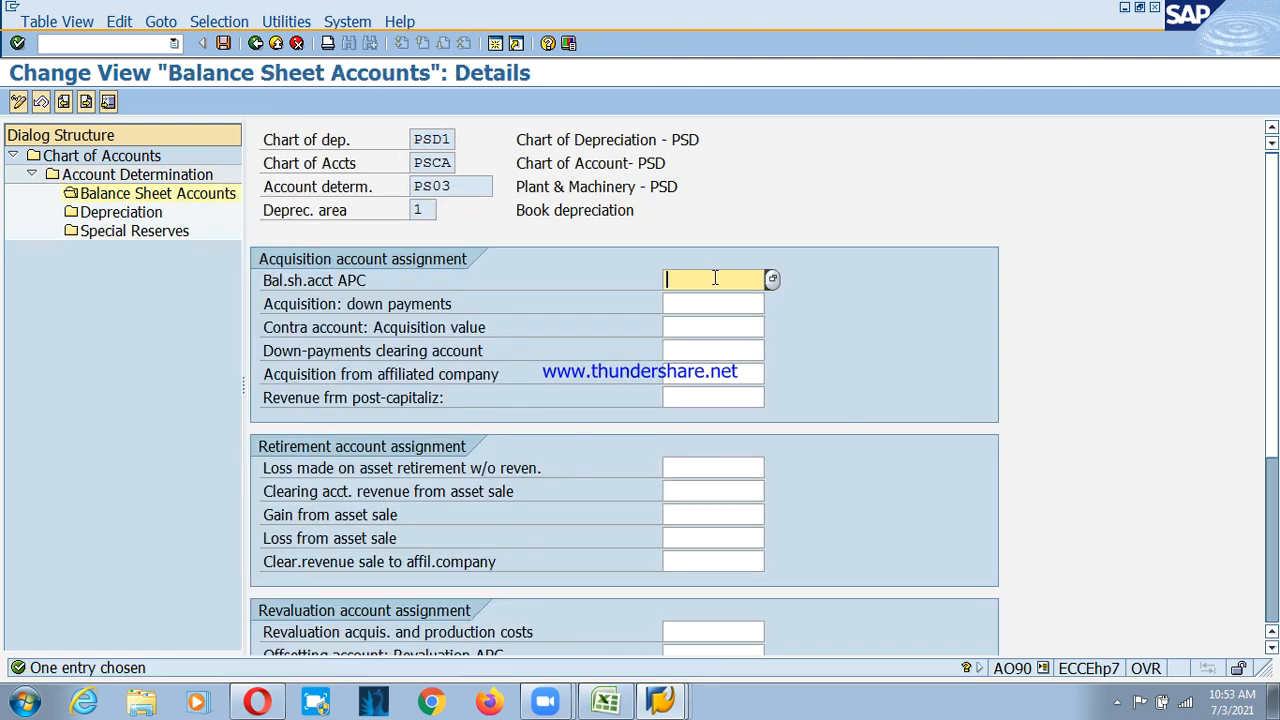
Assign G/L account 200012 Plant & Machinery as the Bal.sh.acct APC for PS03
text(2)
click(728, 299)
key(BackSpace)
text(200012)
key(Return)
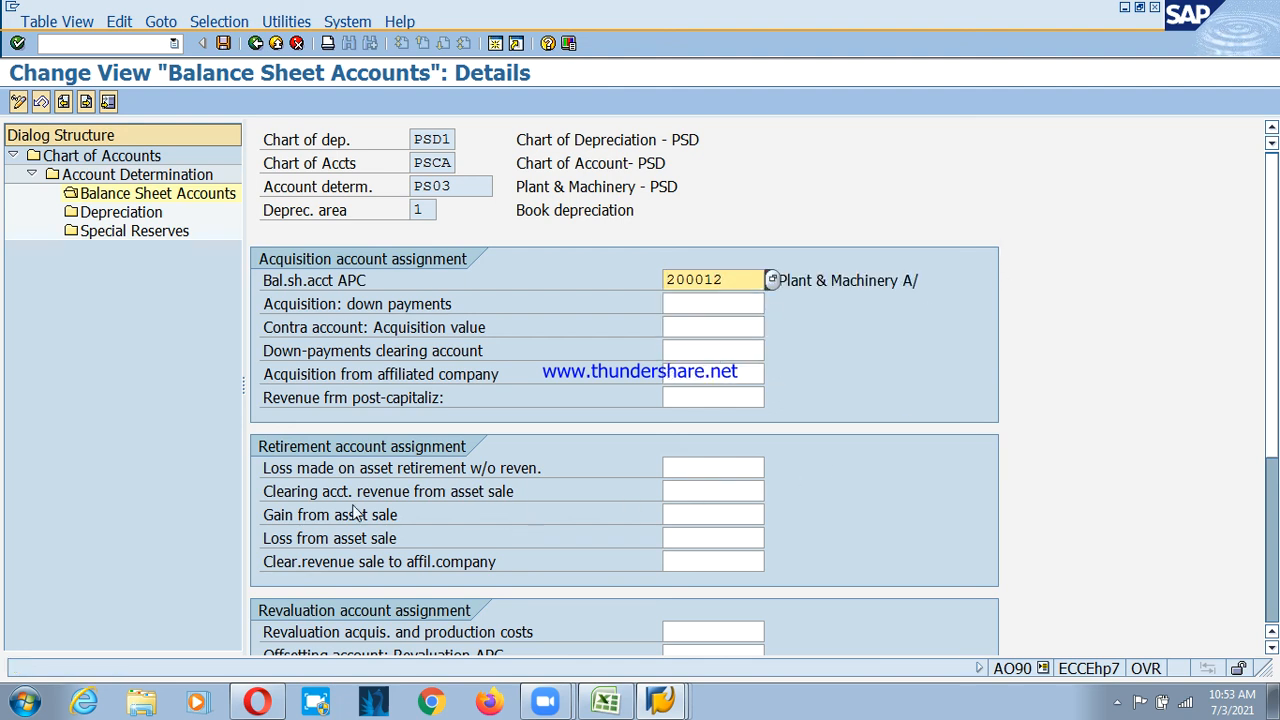
Assign PS03 retirement accounts: 400606 for loss without revenue, 300212 for revenue clearing, 300206 for gain and 400605 for loss from asset sale
click(720, 473)
click(719, 489)
click(708, 491)
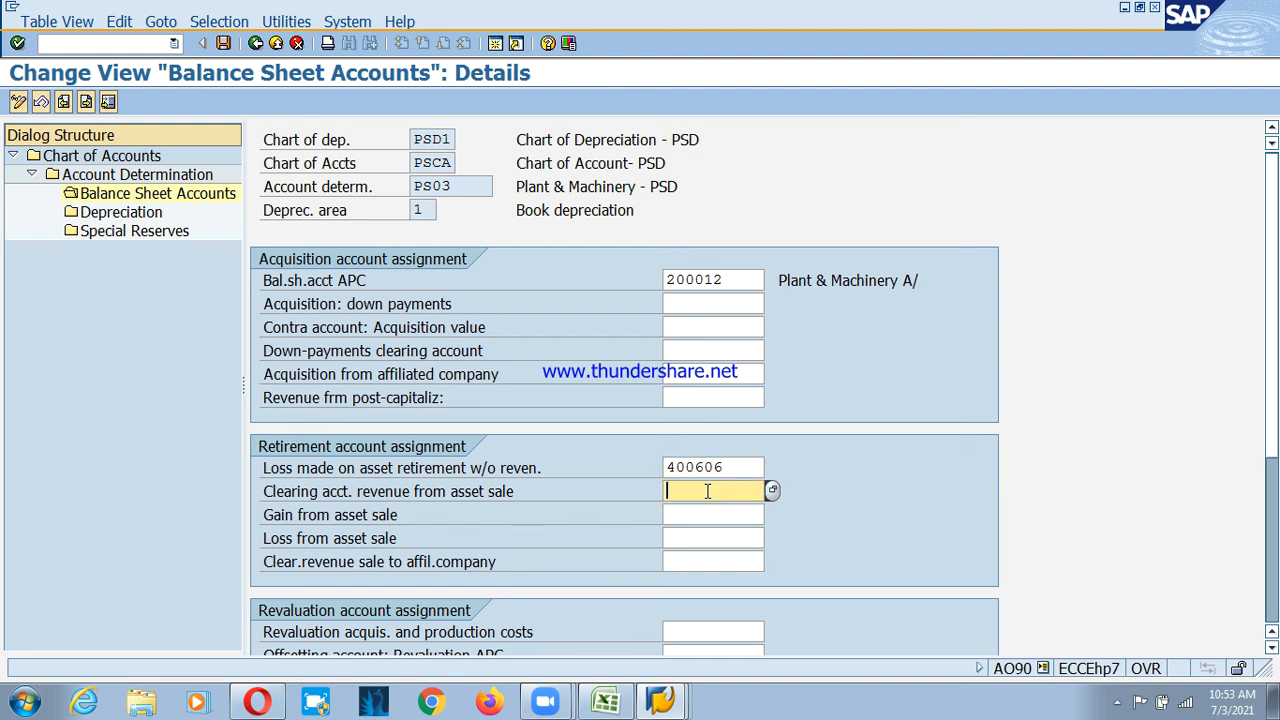
click(703, 510)
click(706, 514)
click(712, 531)
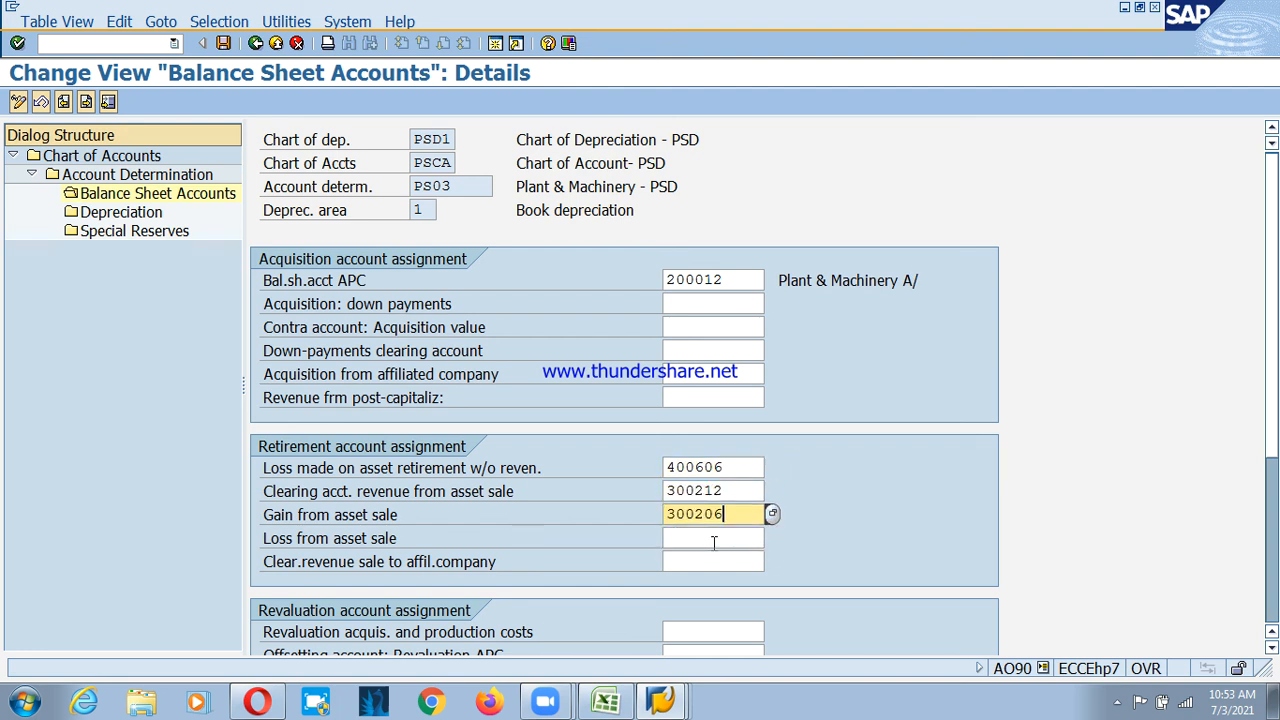
click(715, 545)
click(714, 561)
key(Return)
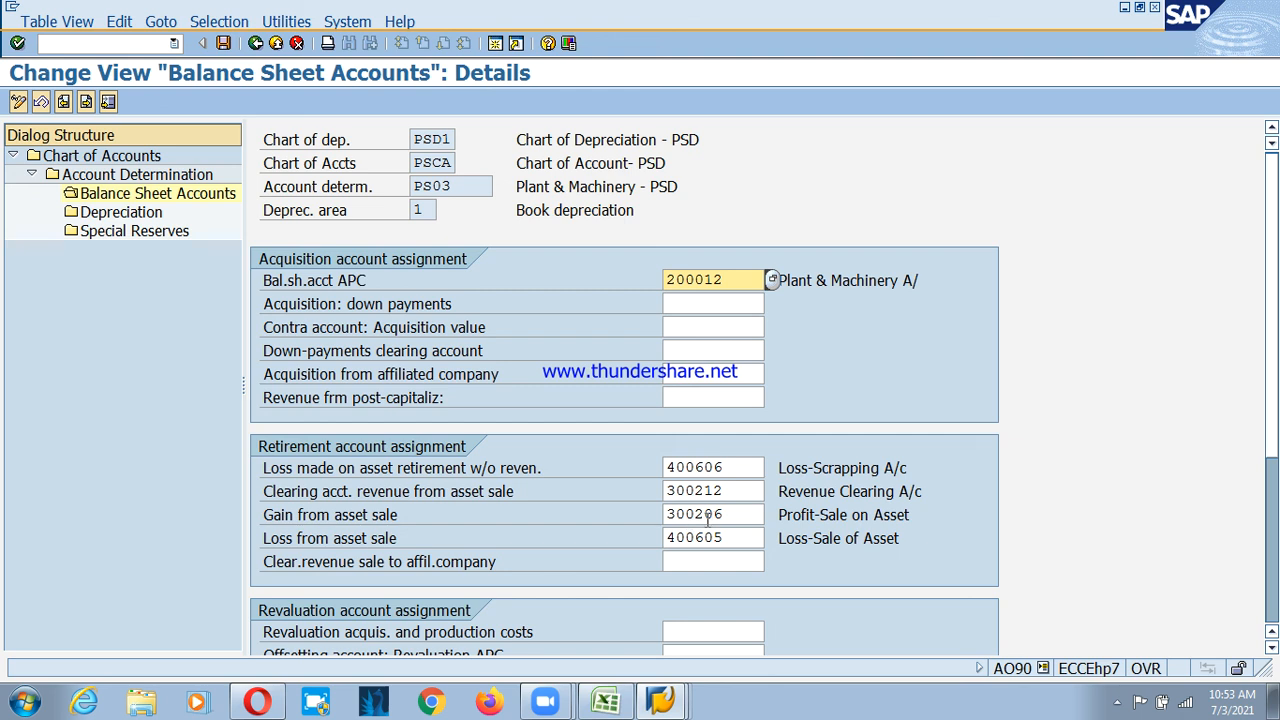
Save the balance sheet account assignments of PS03 Plant & Machinery - PSD
click(736, 470)
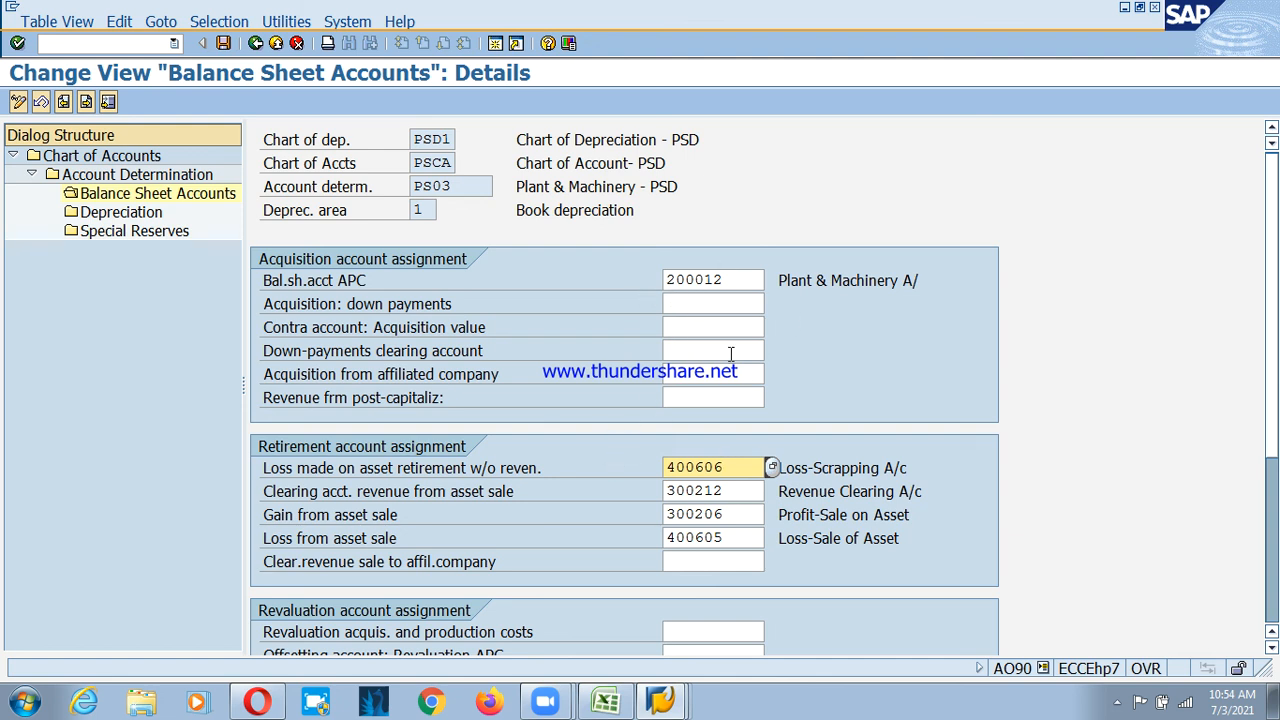
click(223, 43)
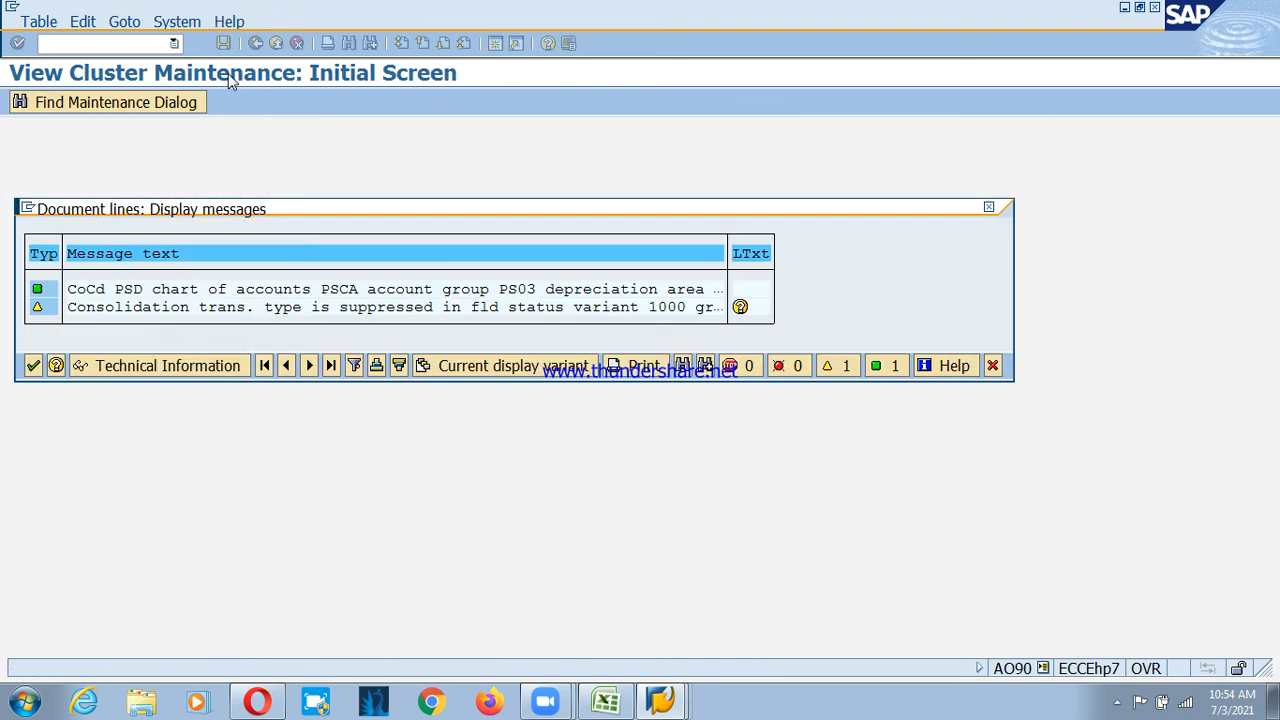
click(33, 366)
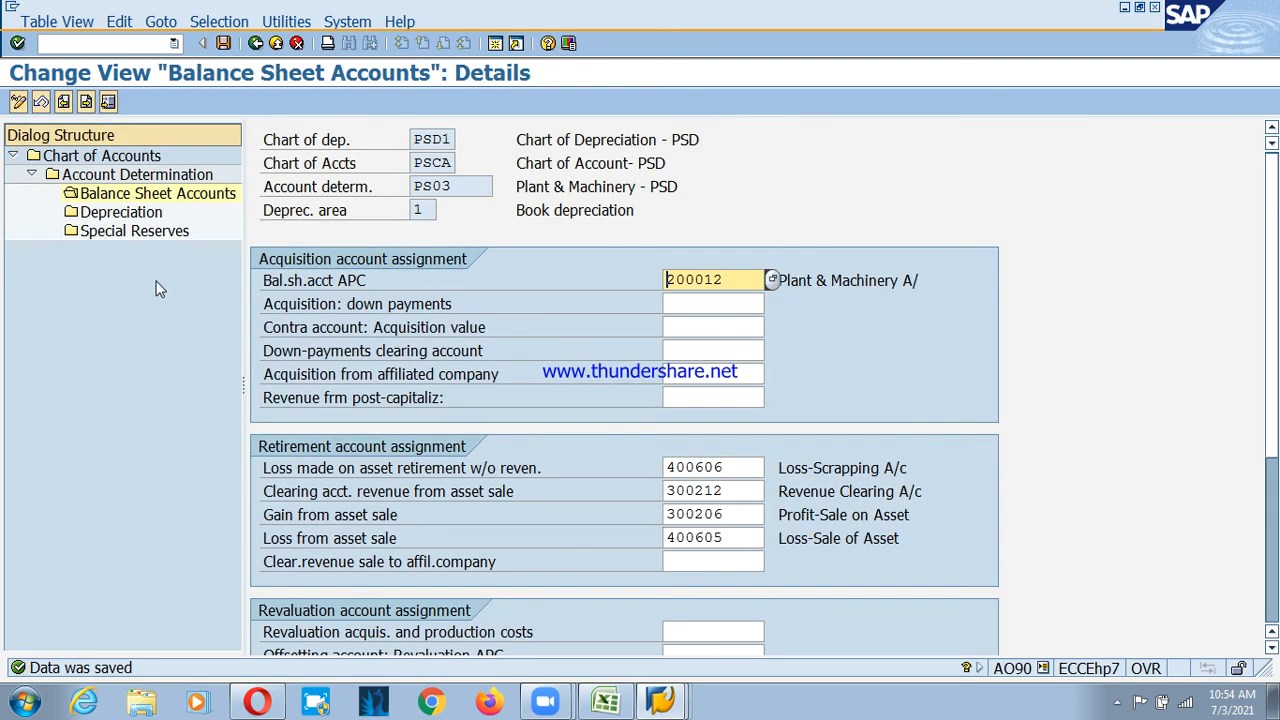
Assign PS03 depreciation accounts 200412 for accumulated ordinary depreciation and 400900 for ordinary depreciation expense, and save them
double_click(118, 212)
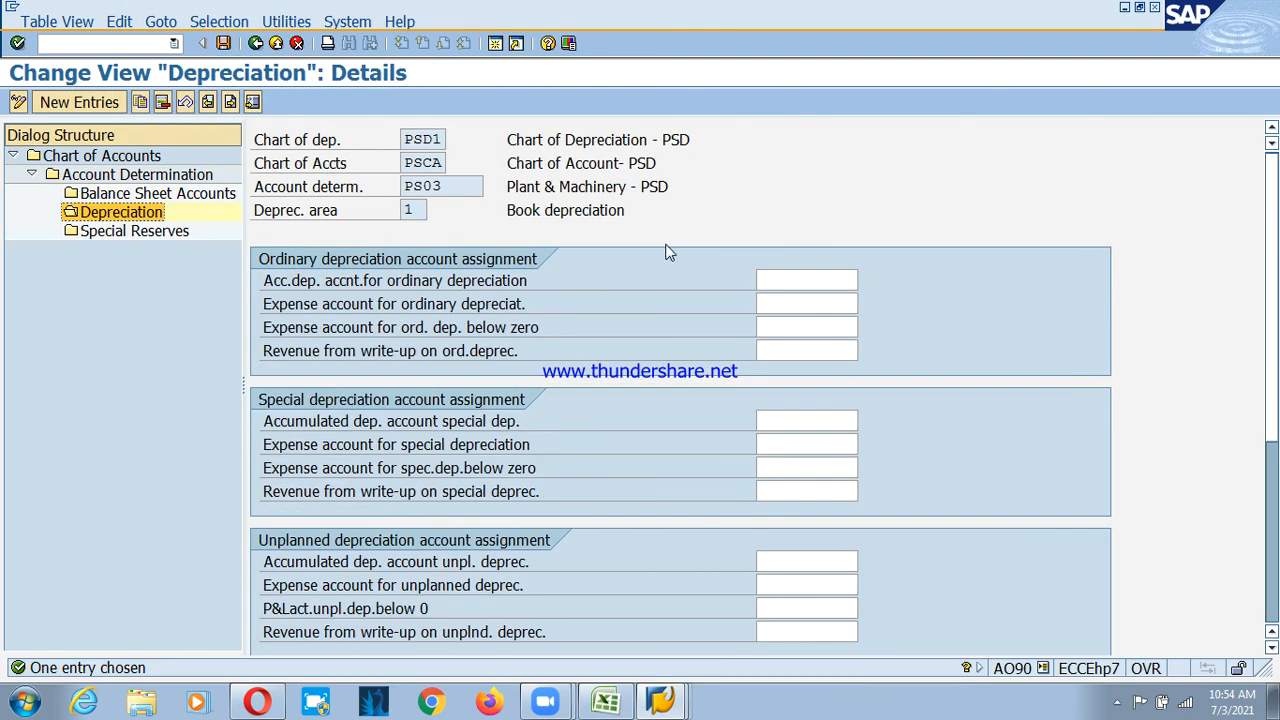
click(792, 277)
click(865, 296)
key(BackSpace)
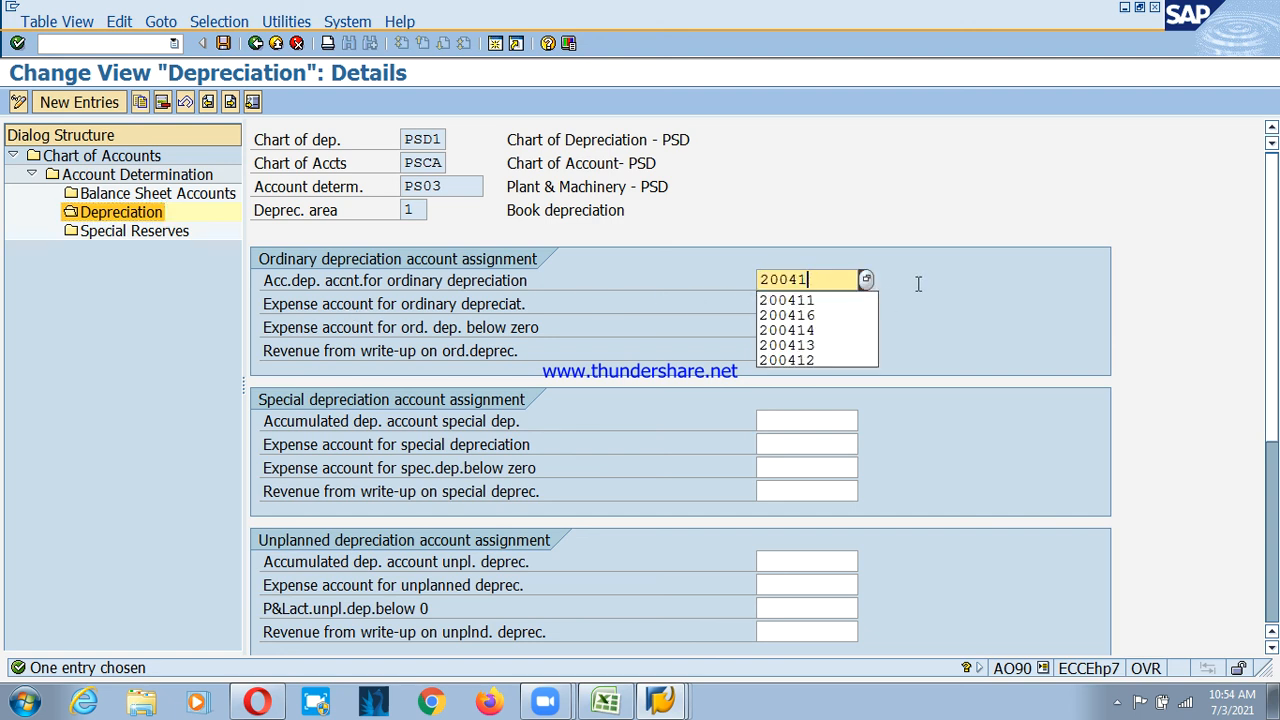
key(Return)
key(Tab)
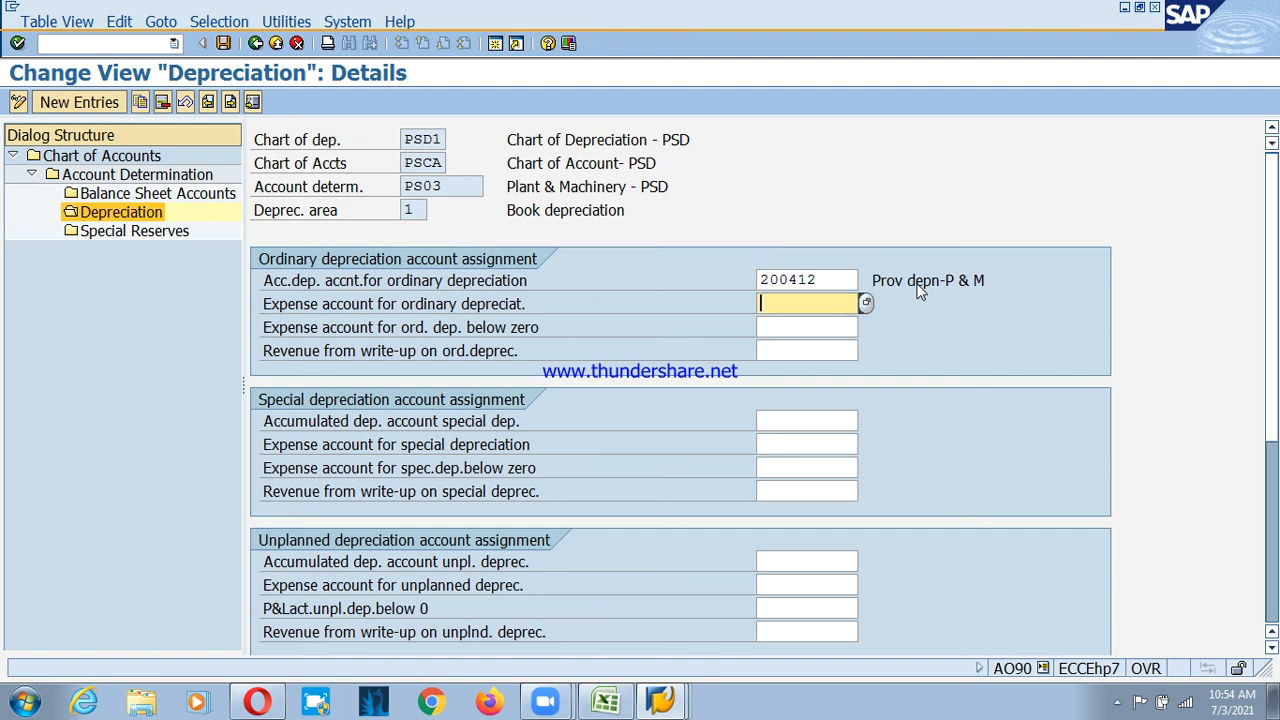
key(Return)
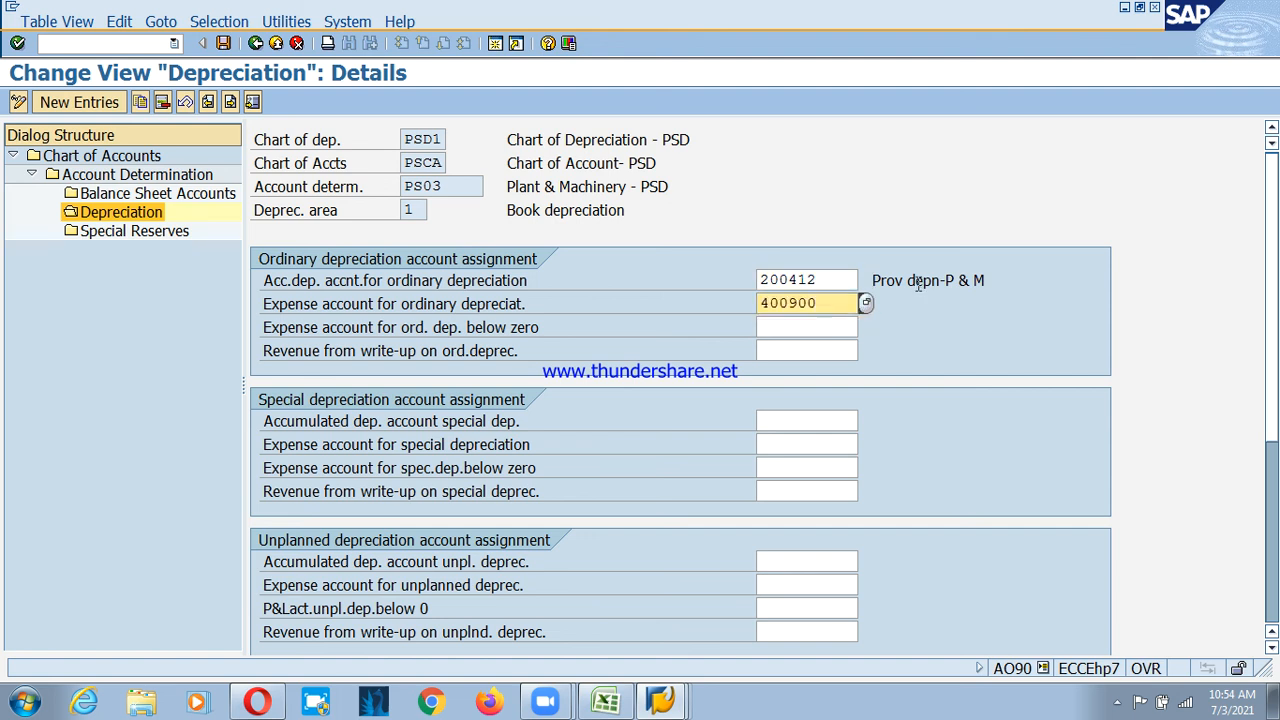
key(Return)
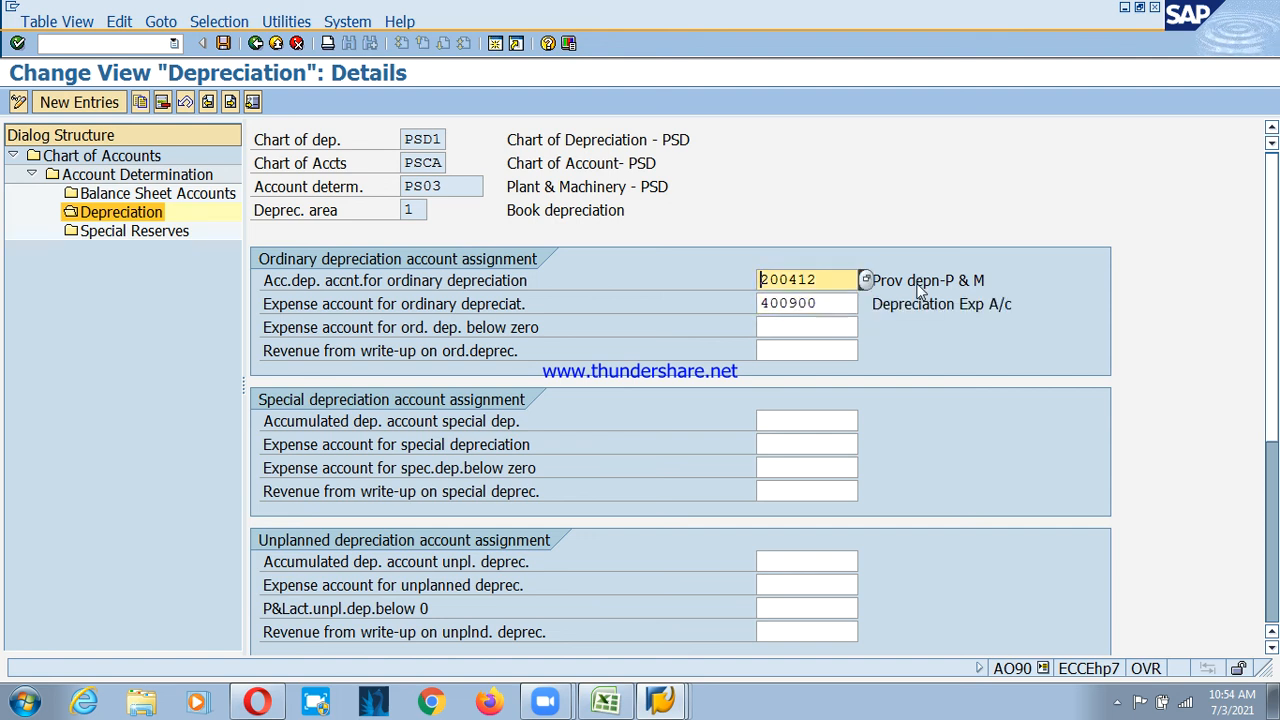
key(ctrl+s)
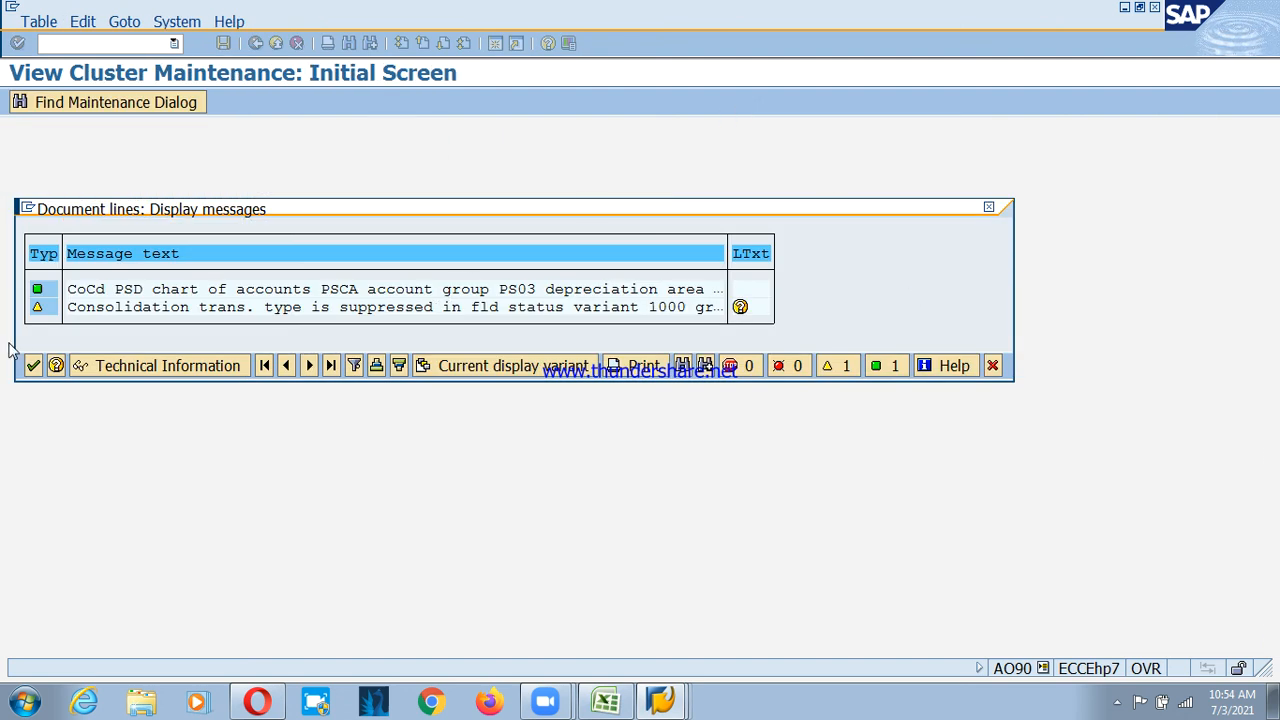
click(33, 368)
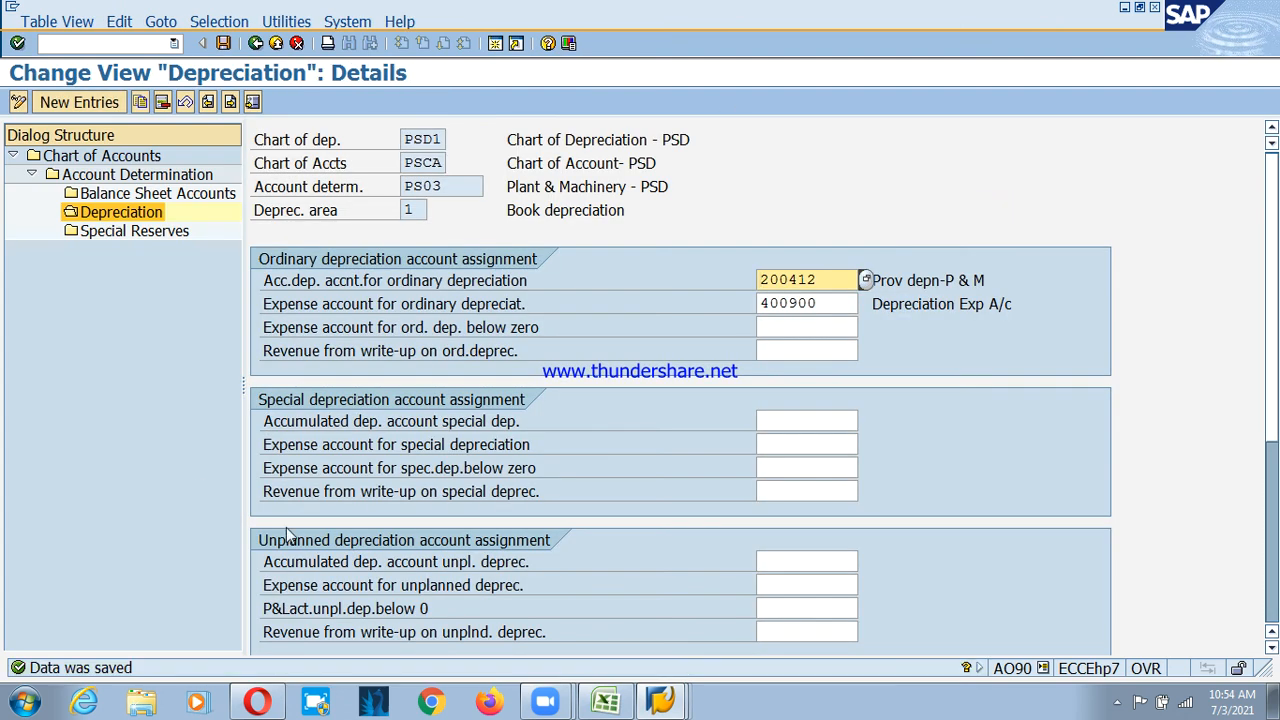
Return to the account determination overview and open the balance sheet accounts of PS04 Furniture & Fixture - PSD
click(255, 43)
click(255, 43)
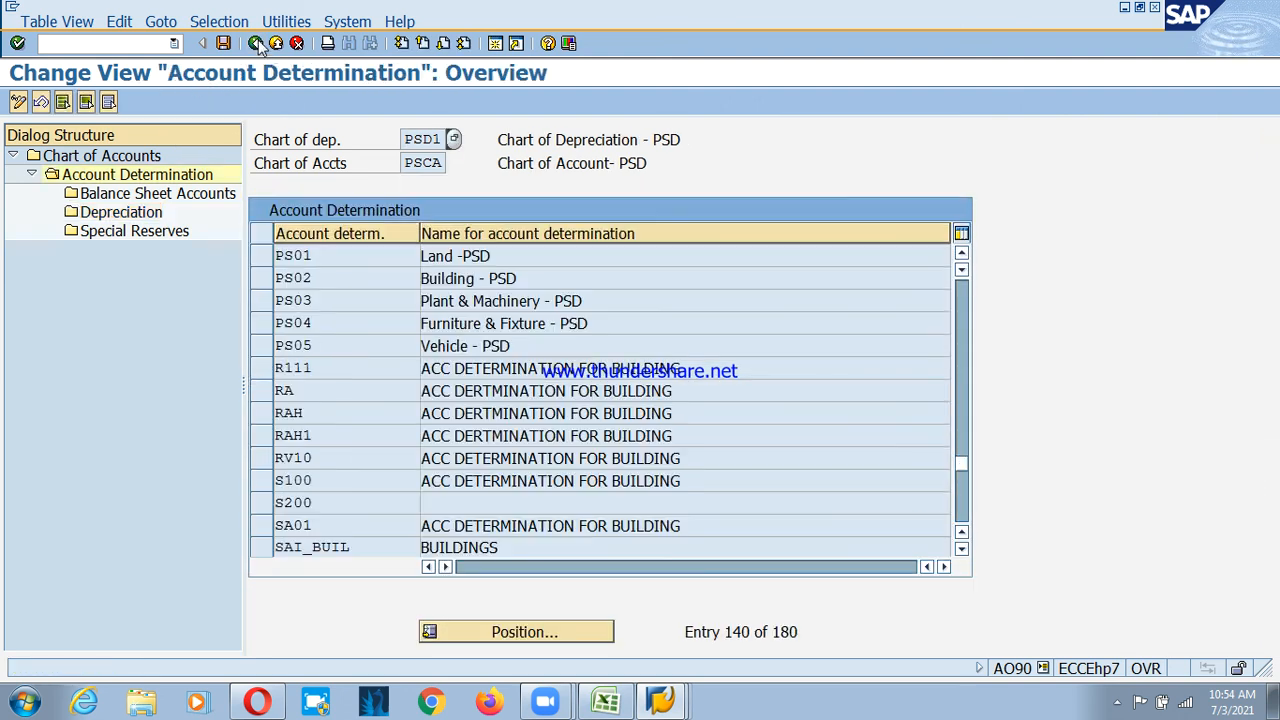
click(263, 323)
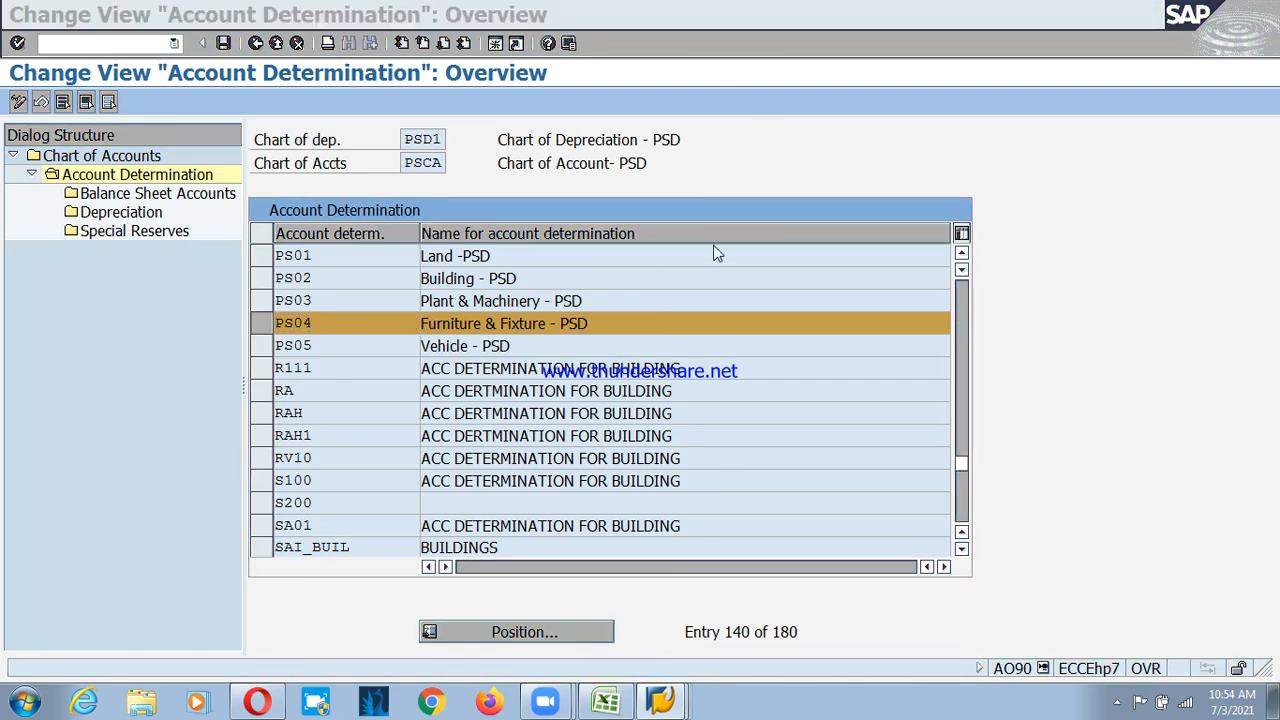
double_click(135, 194)
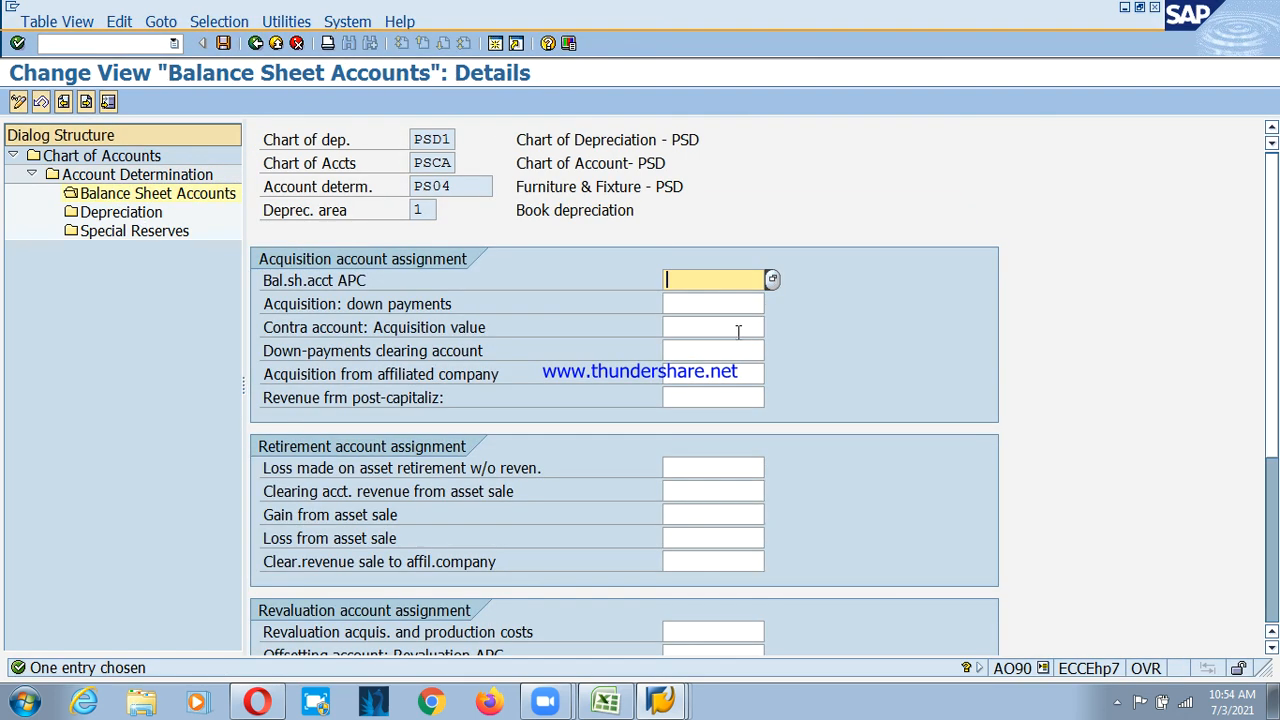
Assign 200013 Furniture & fixtures as the Bal.sh.acct APC and 400606 for loss on retirement without revenue for PS04
click(742, 291)
click(1185, 32)
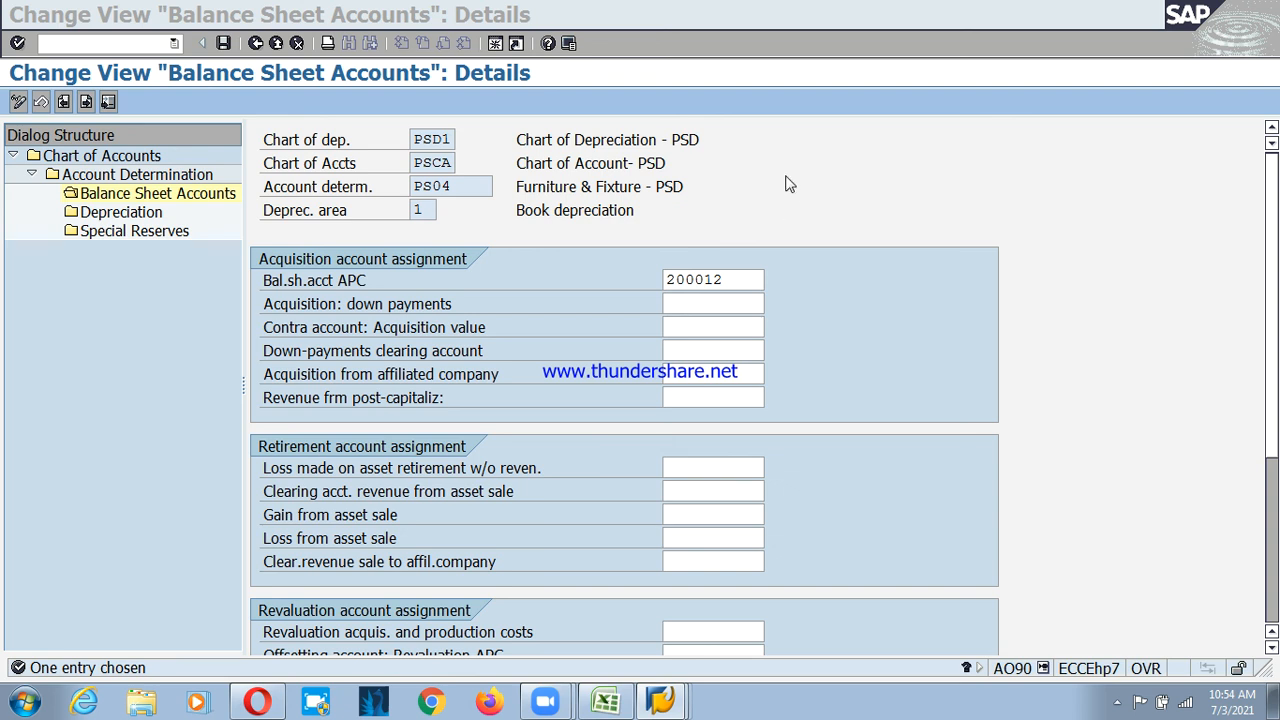
click(738, 303)
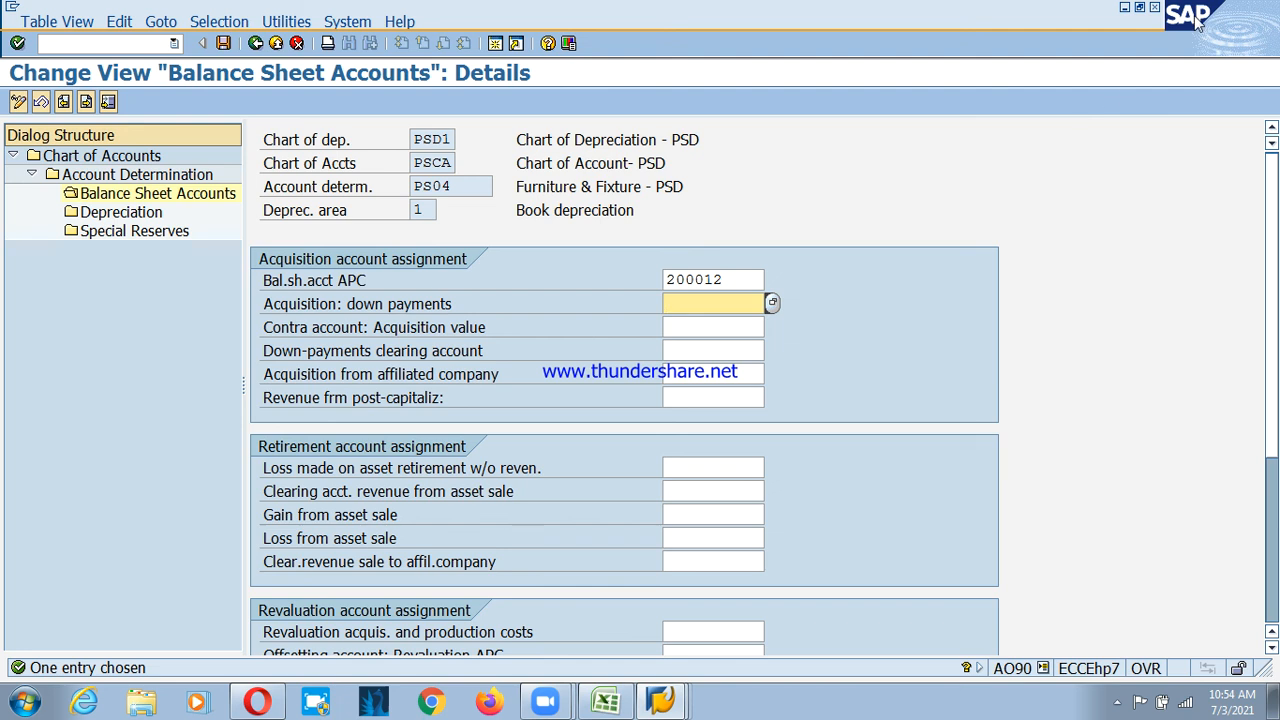
click(1060, 58)
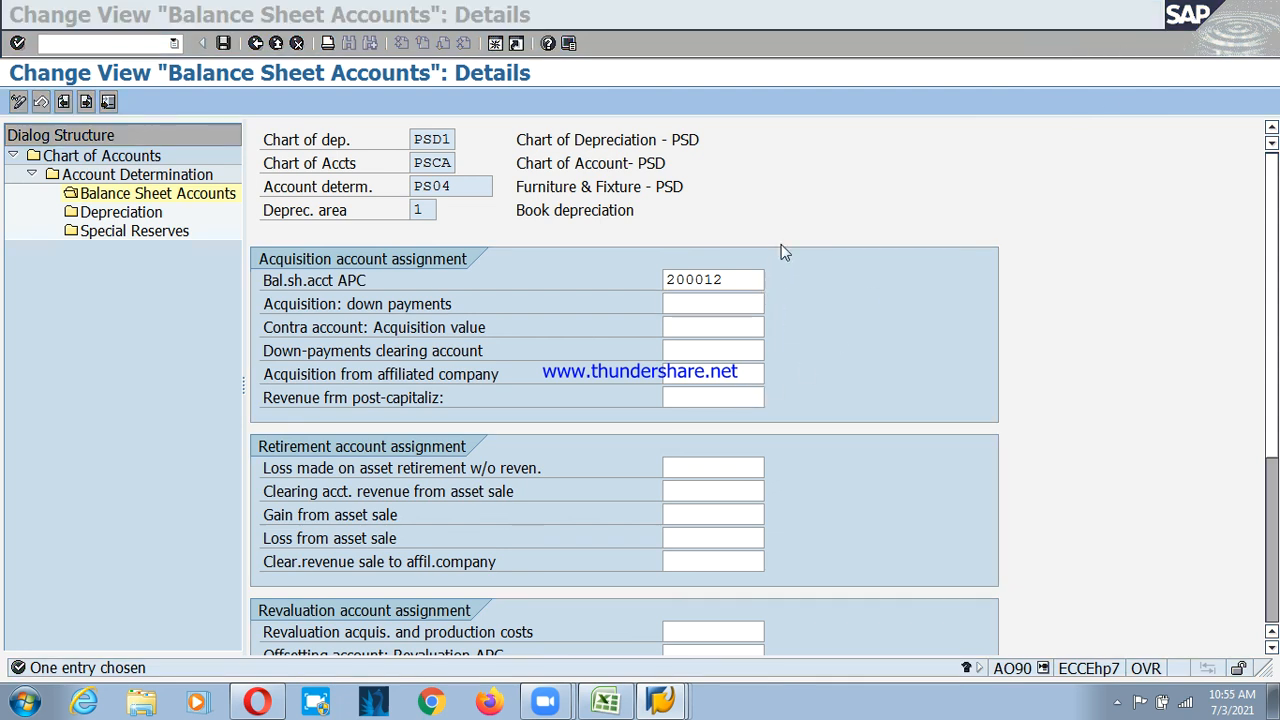
click(721, 476)
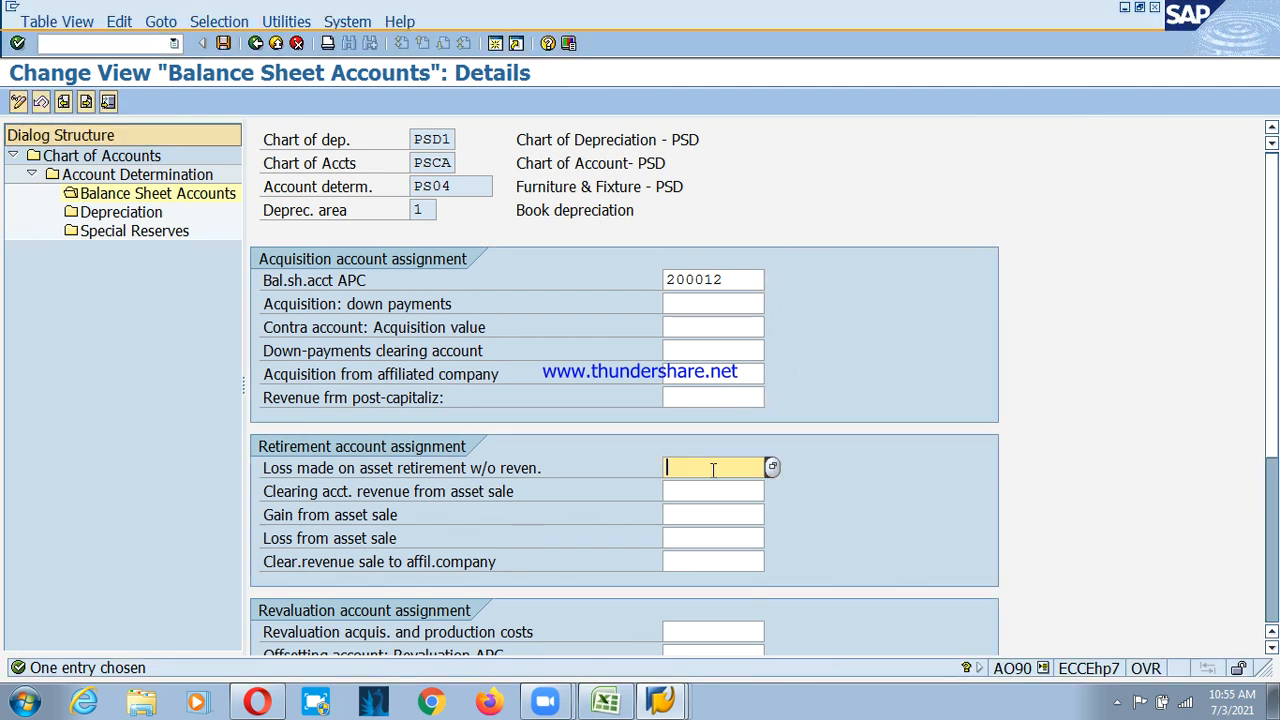
click(713, 474)
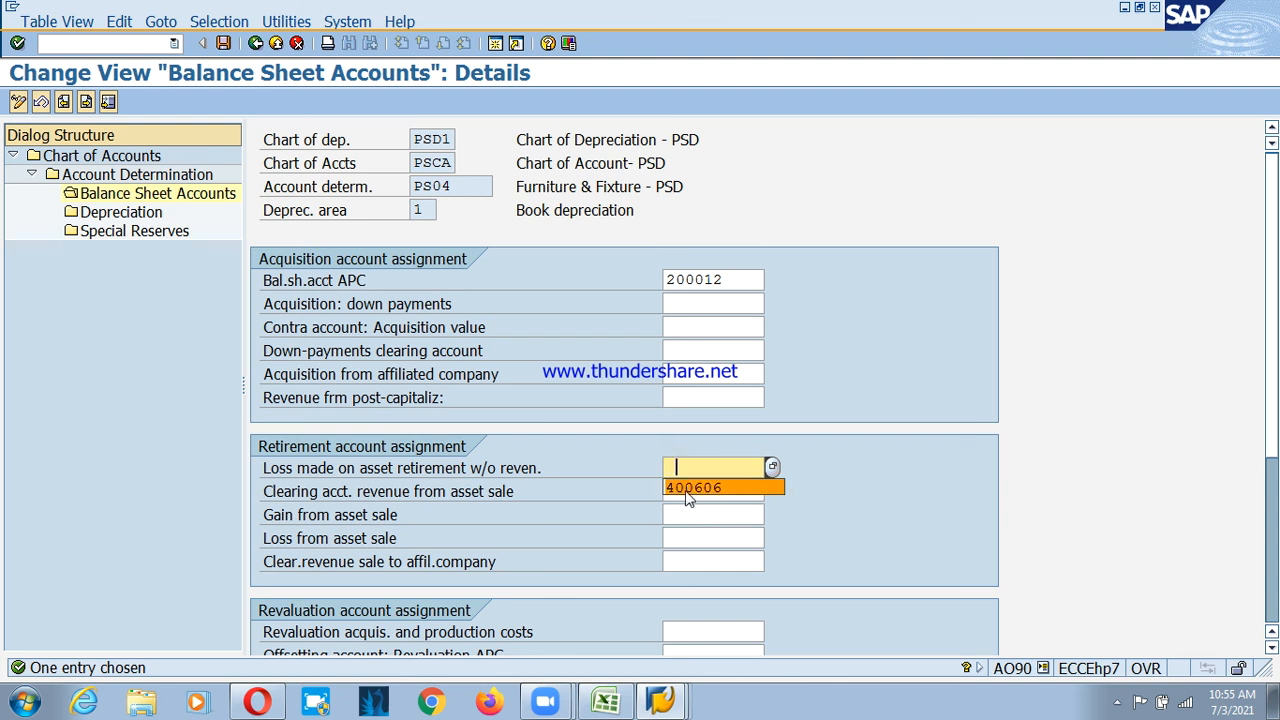
click(697, 489)
click(739, 280)
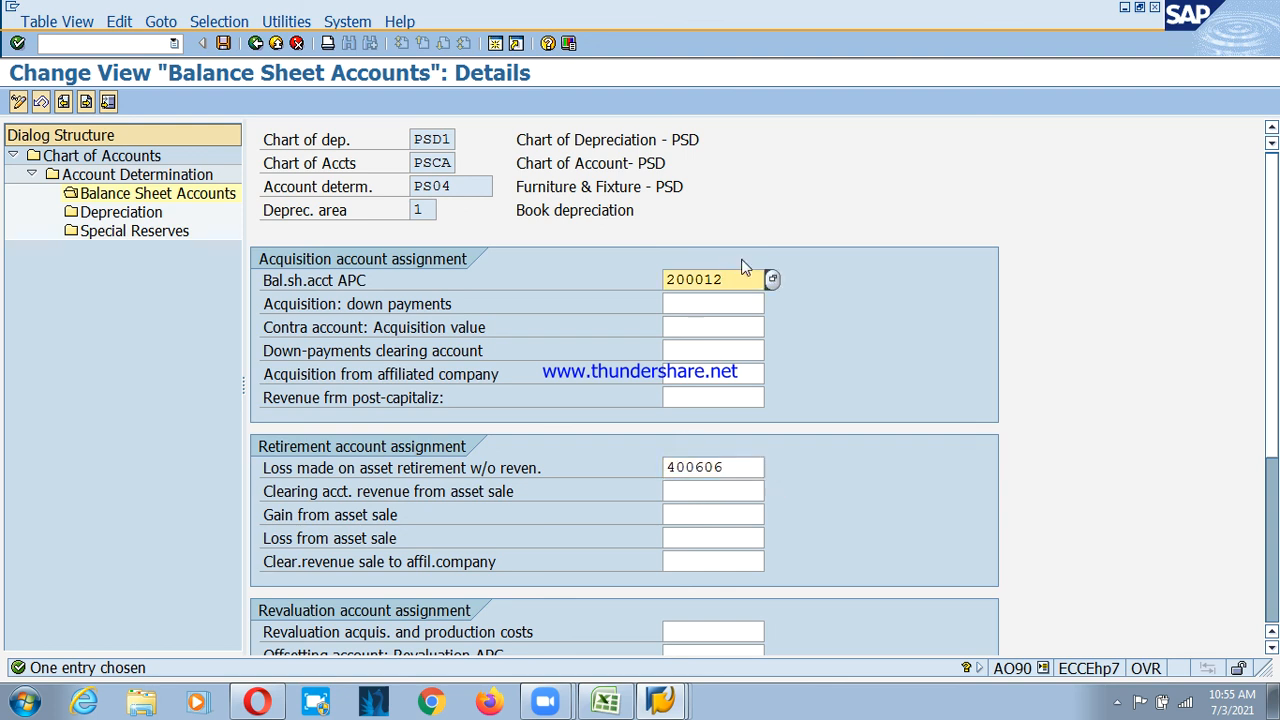
key(BackSpace)
text(3)
key(Return)
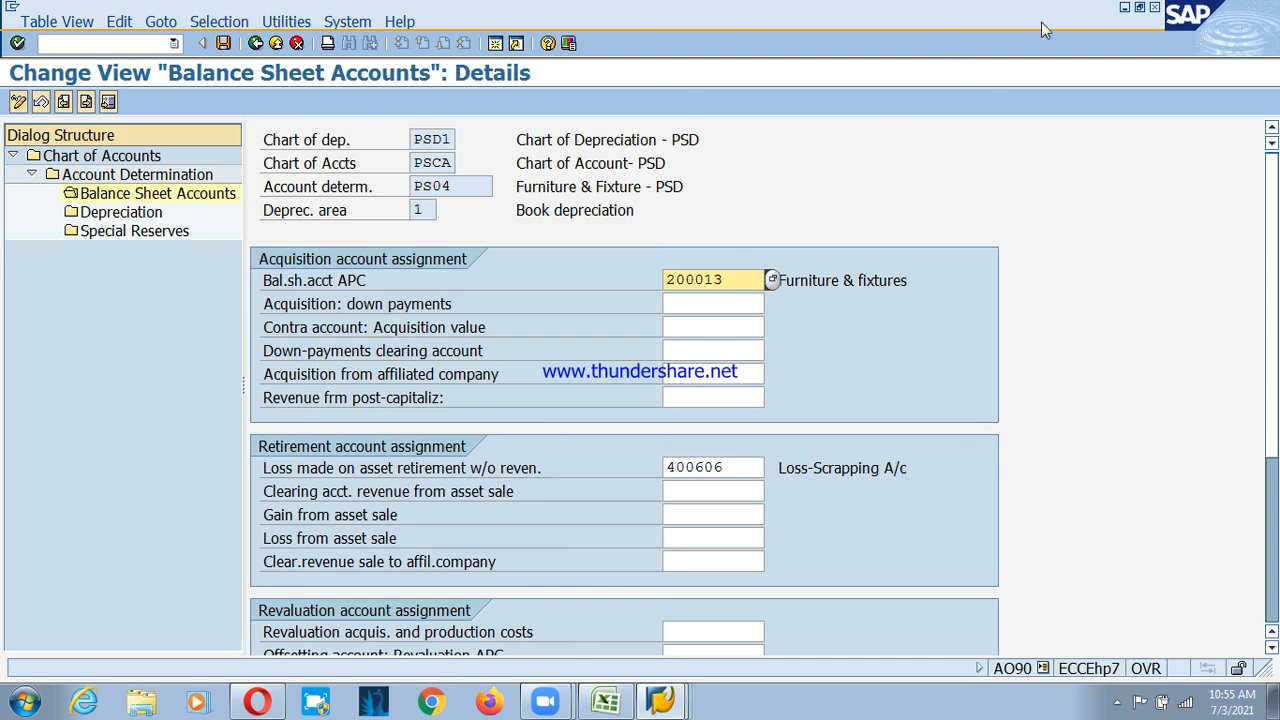
Assign PS04 accounts 300212 for revenue clearing, 300206 for gain and 400605 for loss from asset sale, and save the balance sheet accounts
click(1185, 19)
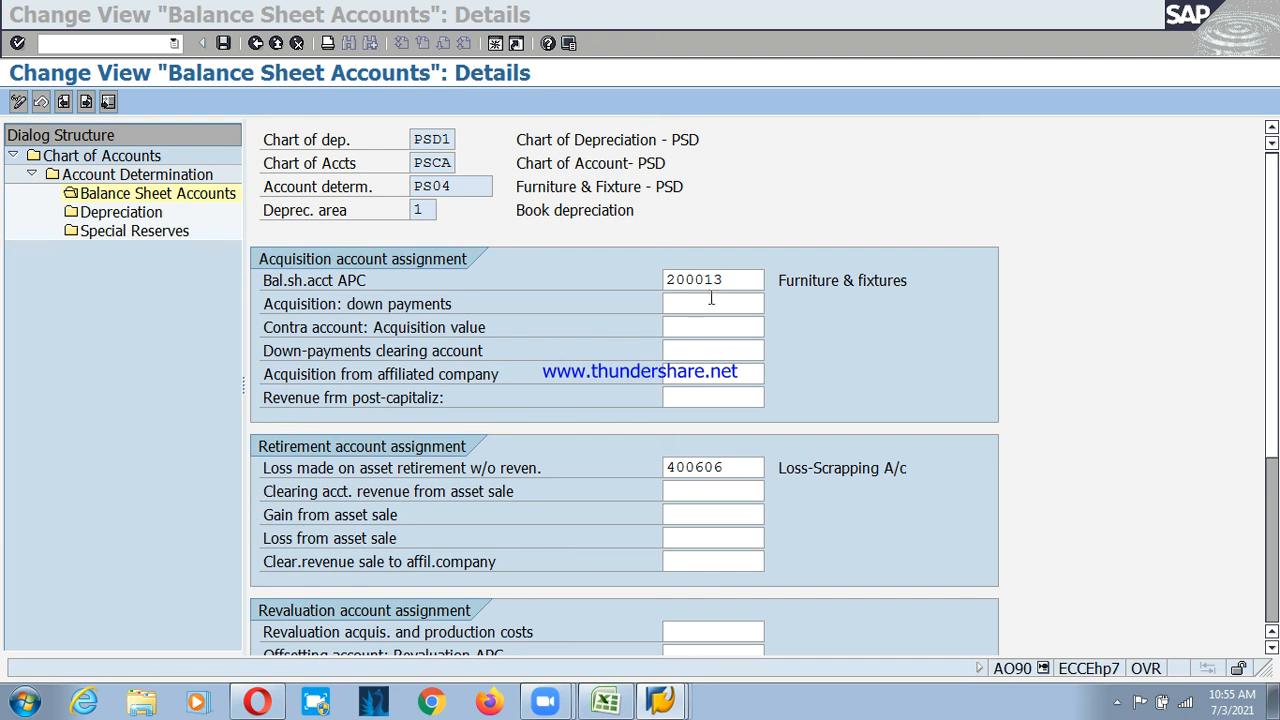
click(737, 280)
click(714, 491)
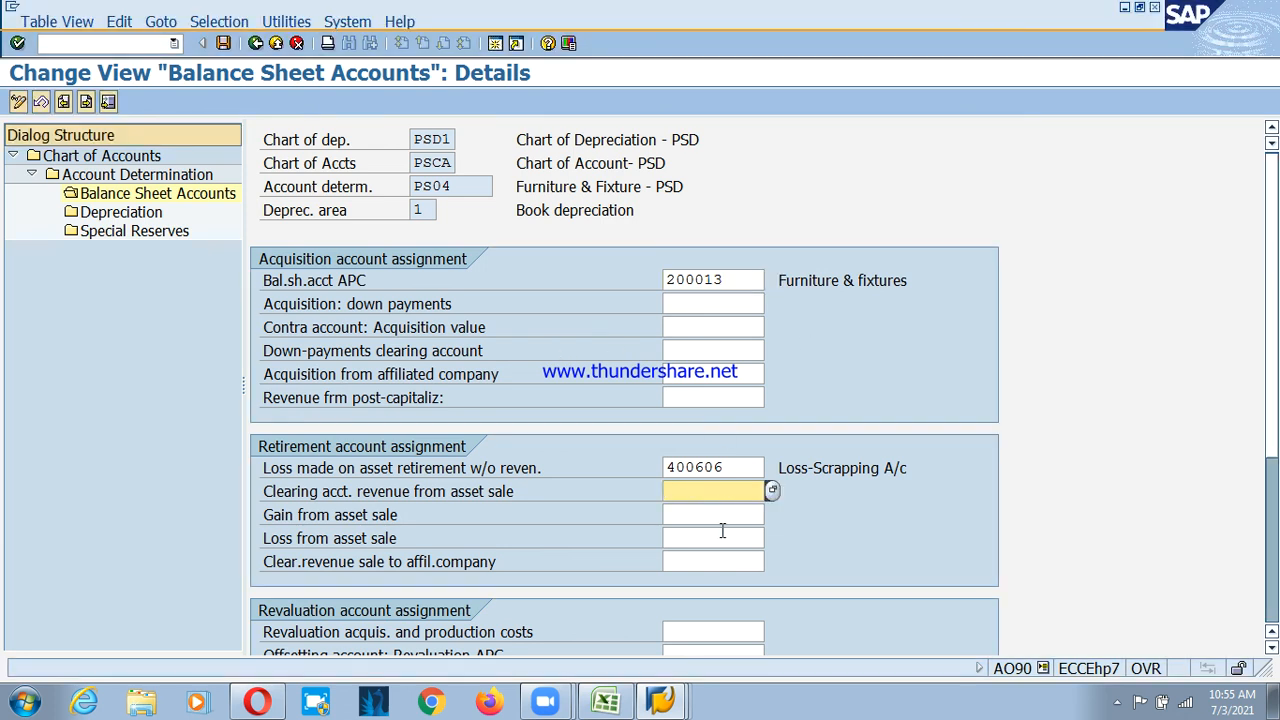
click(705, 513)
click(708, 514)
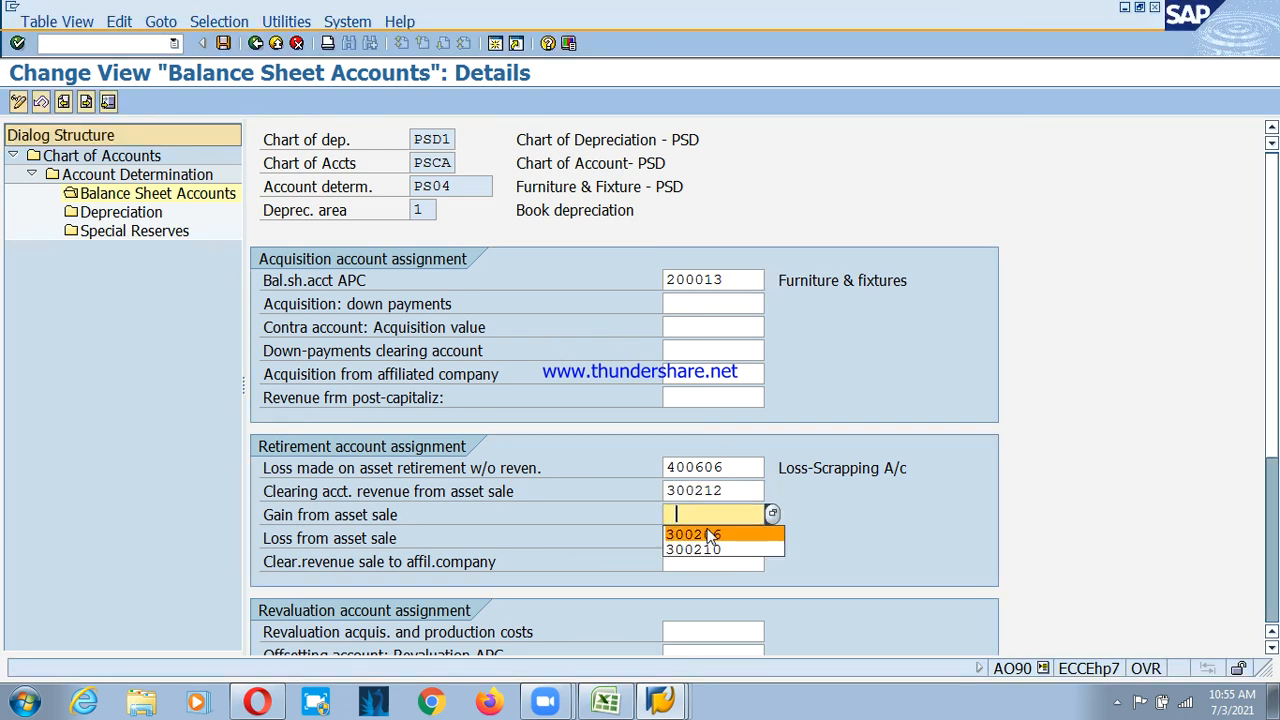
click(708, 535)
click(708, 537)
click(714, 561)
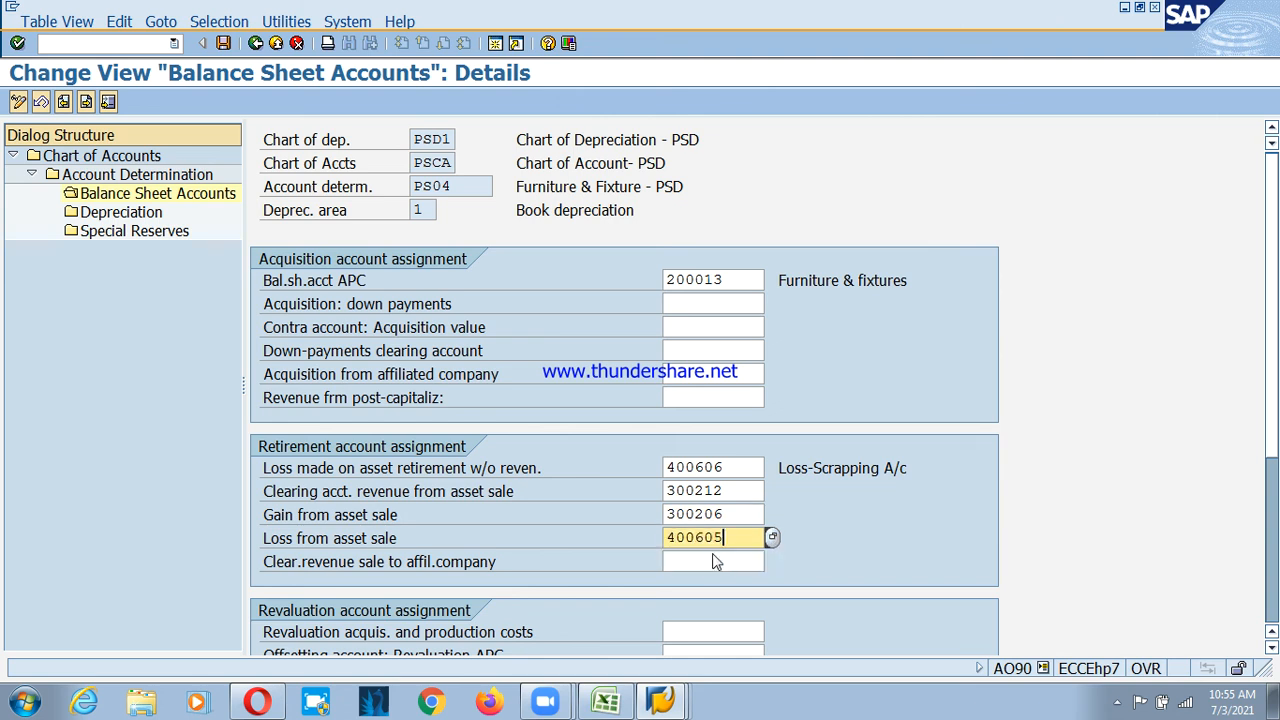
key(Return)
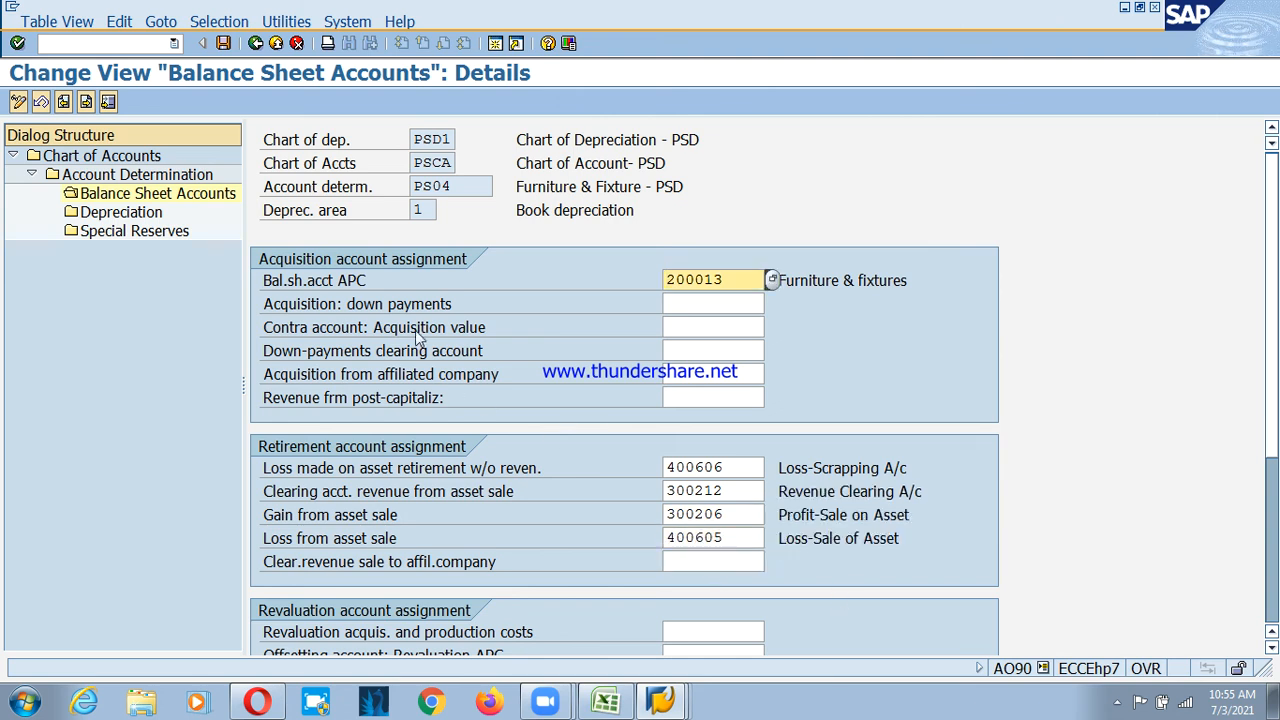
click(223, 43)
click(33, 365)
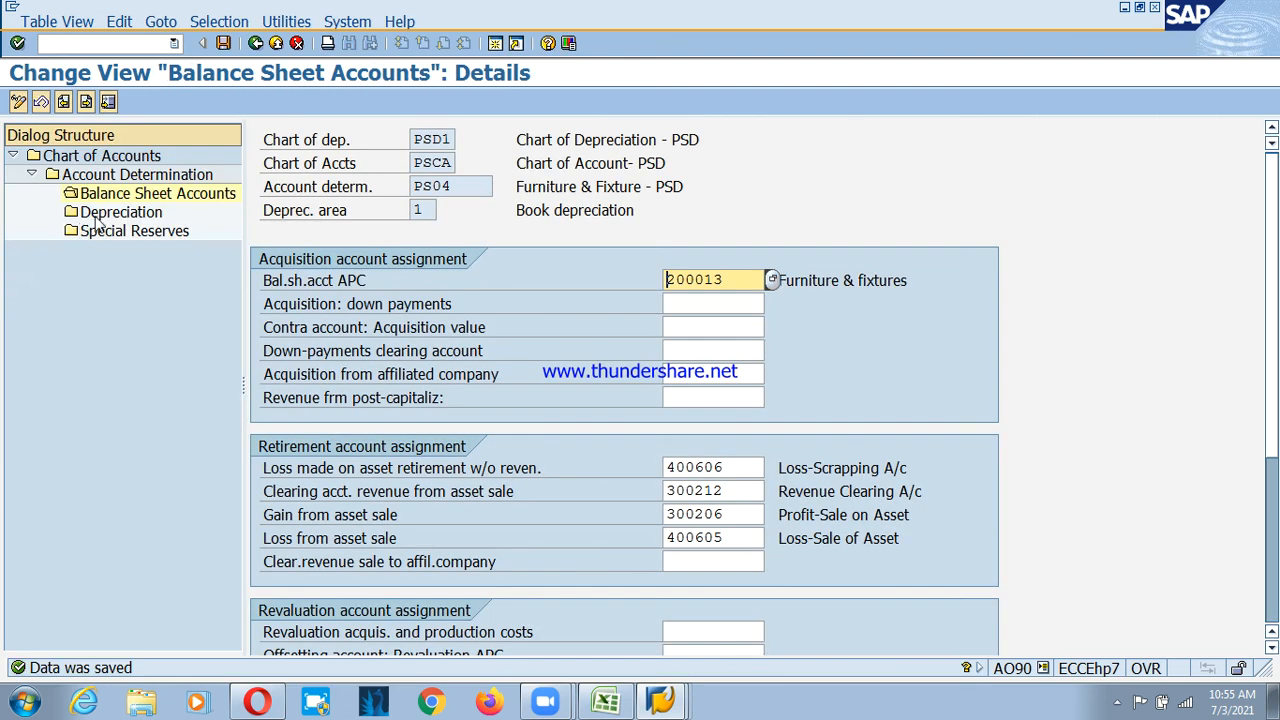
Assign PS04 depreciation accounts 200413 for accumulated ordinary depreciation and 400900 for ordinary depreciation expense, and save them
double_click(100, 215)
click(815, 283)
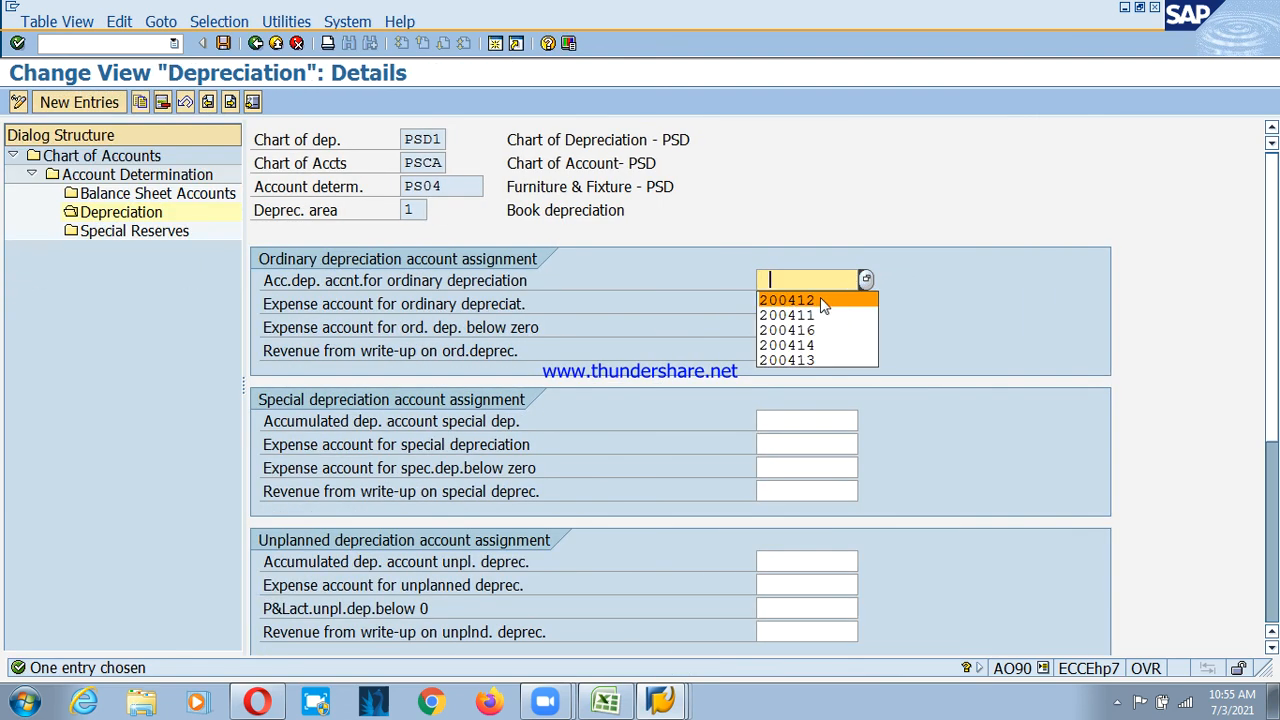
click(791, 303)
key(BackSpace)
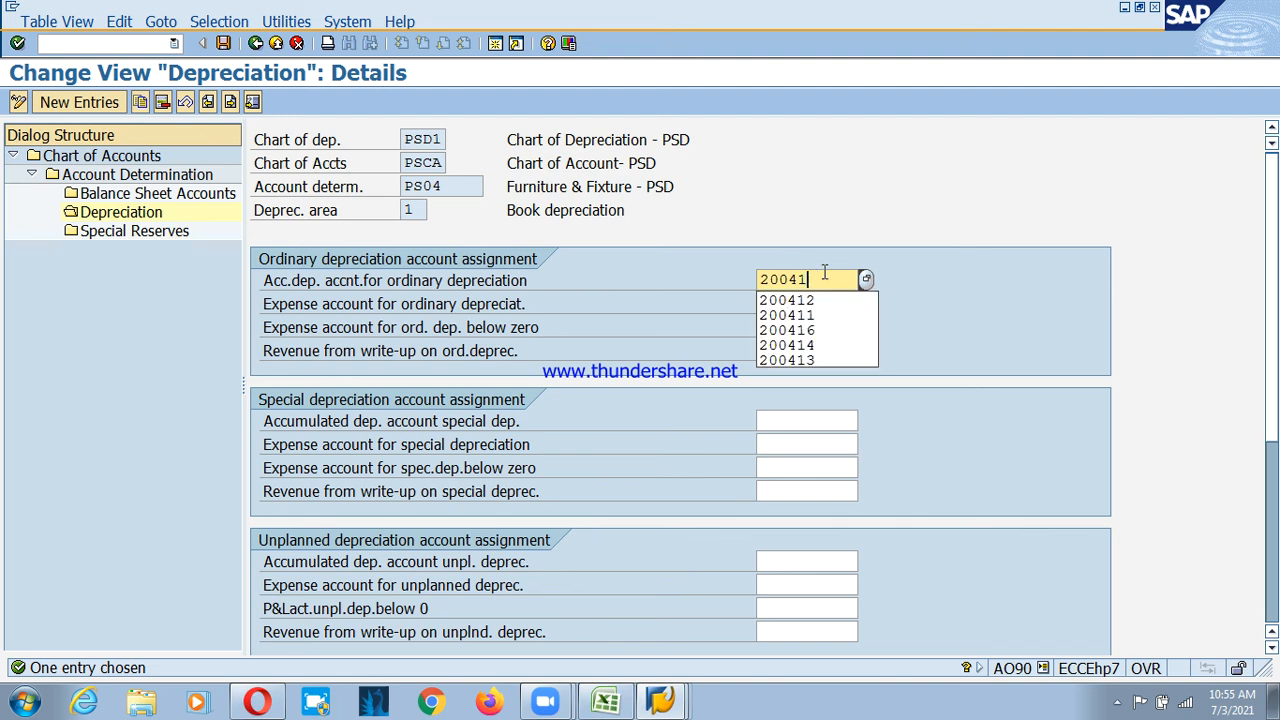
text(3)
key(Return)
key(Tab)
key(Return)
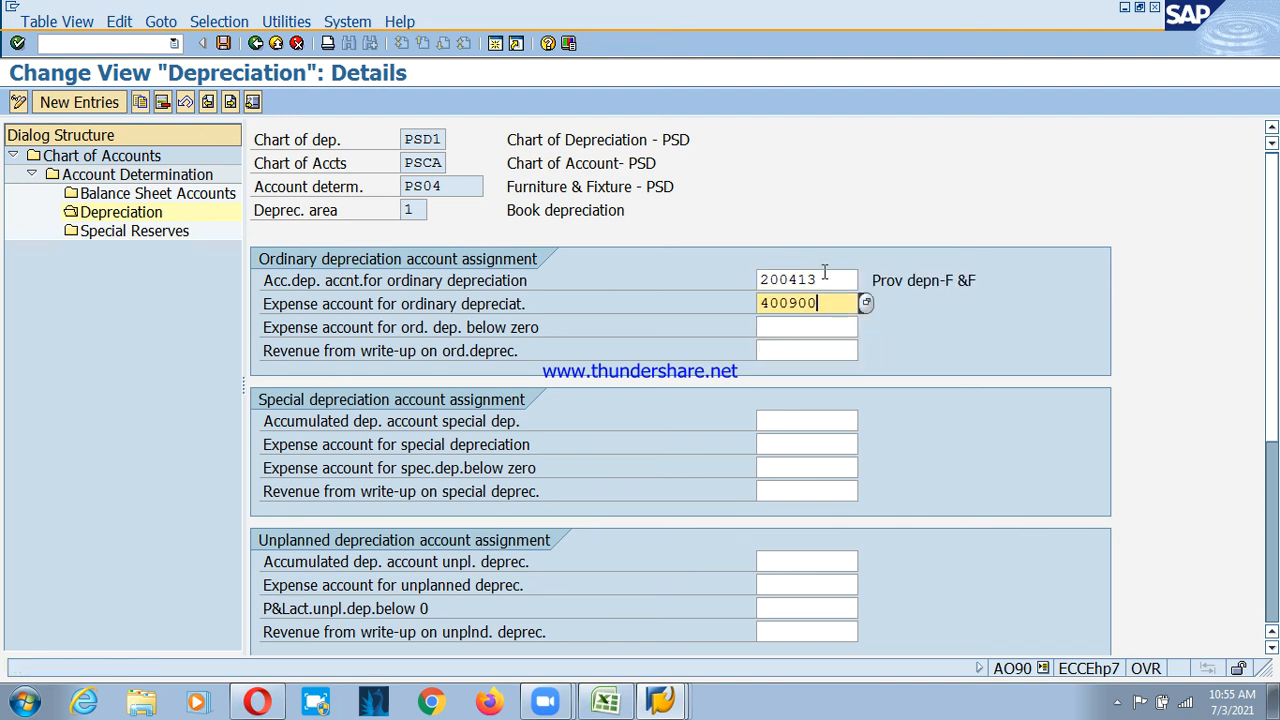
key(Return)
key(ctrl+s)
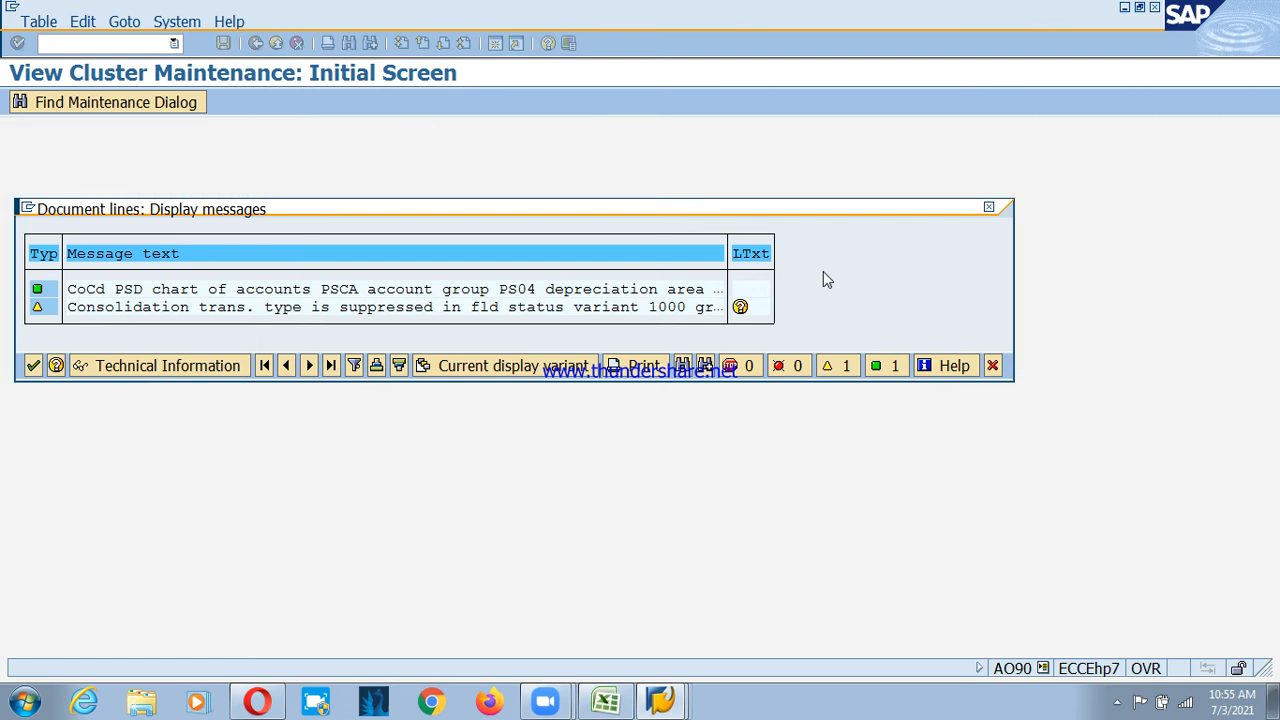
key(Return)
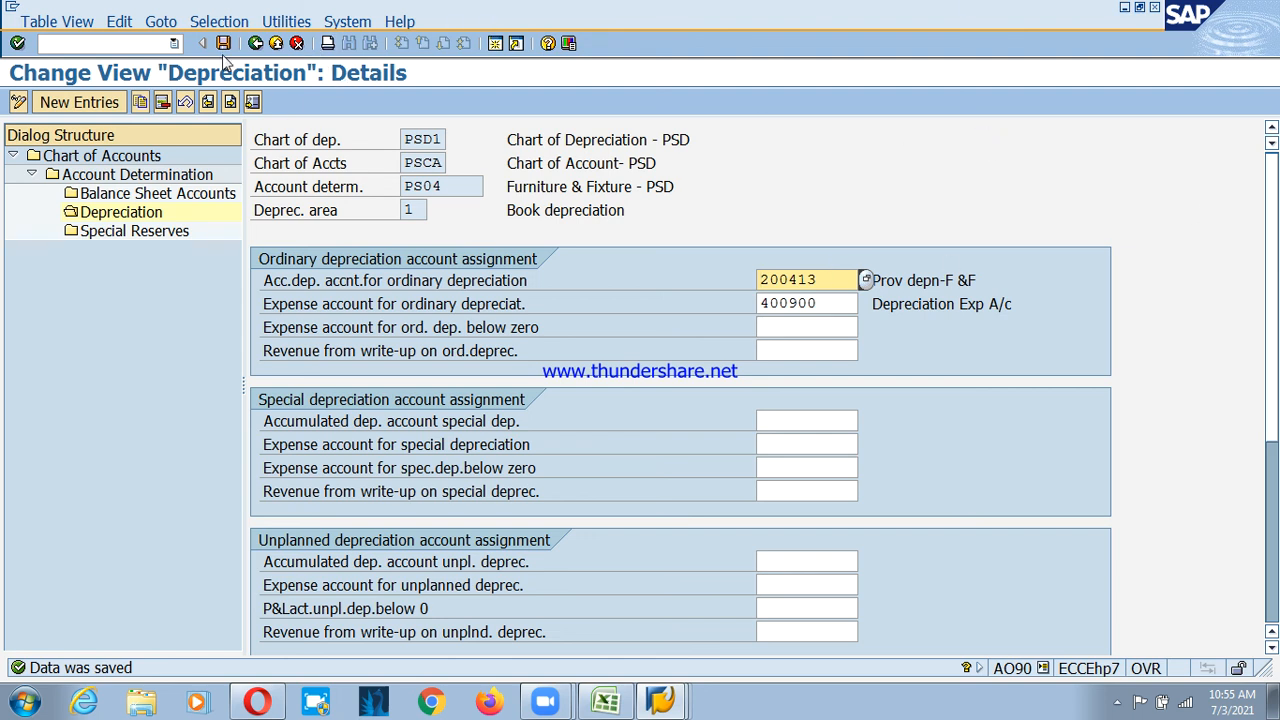
Return to the account determination overview and open the balance sheet accounts of PS05 Vehicle - PSD
click(255, 43)
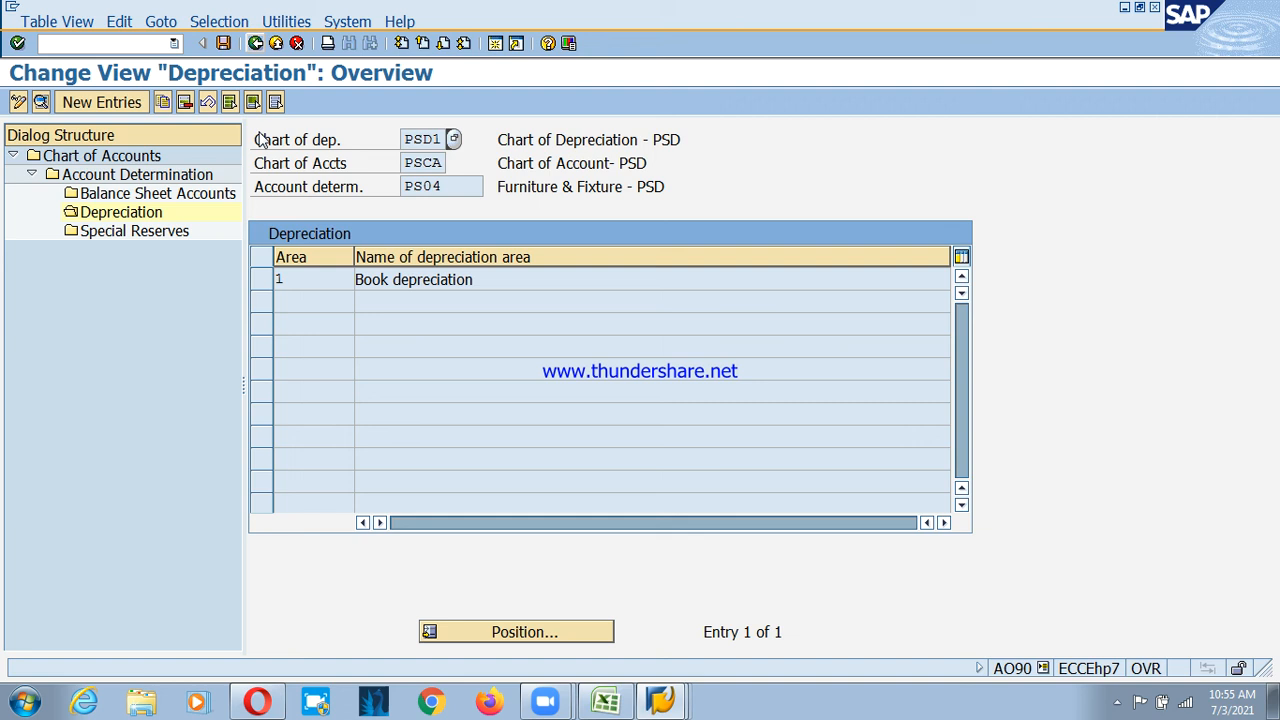
click(255, 43)
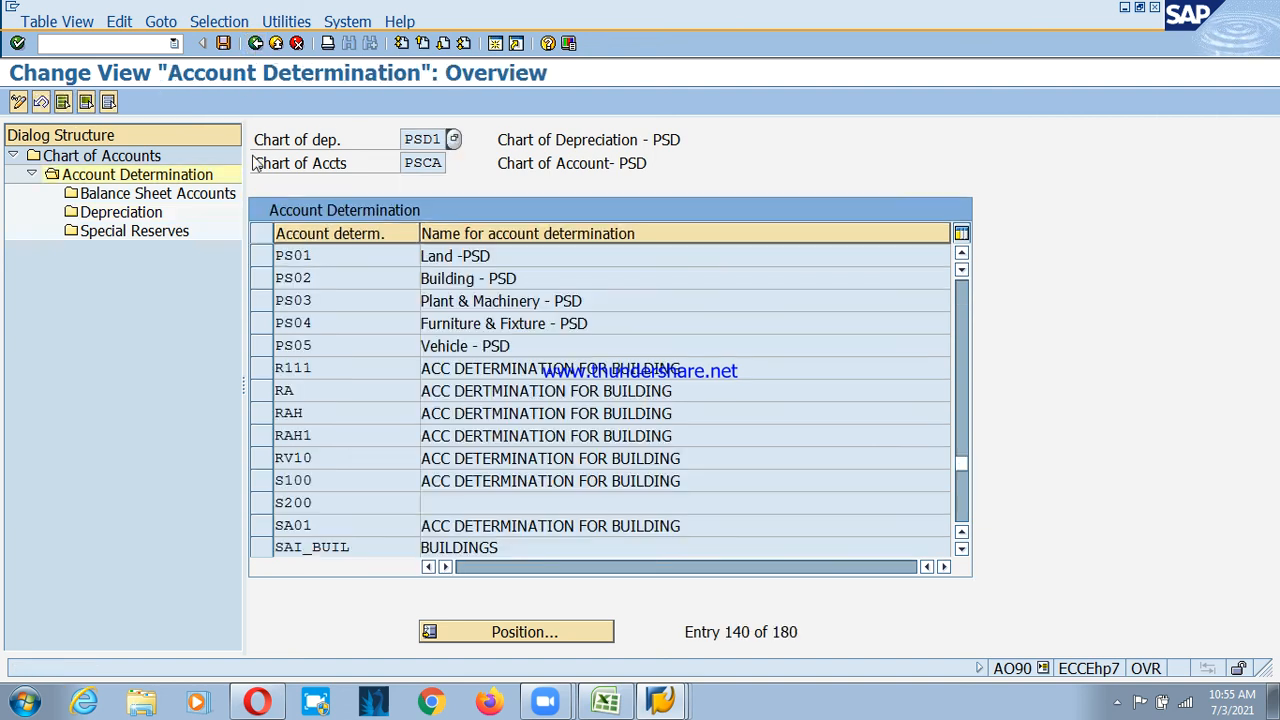
click(264, 350)
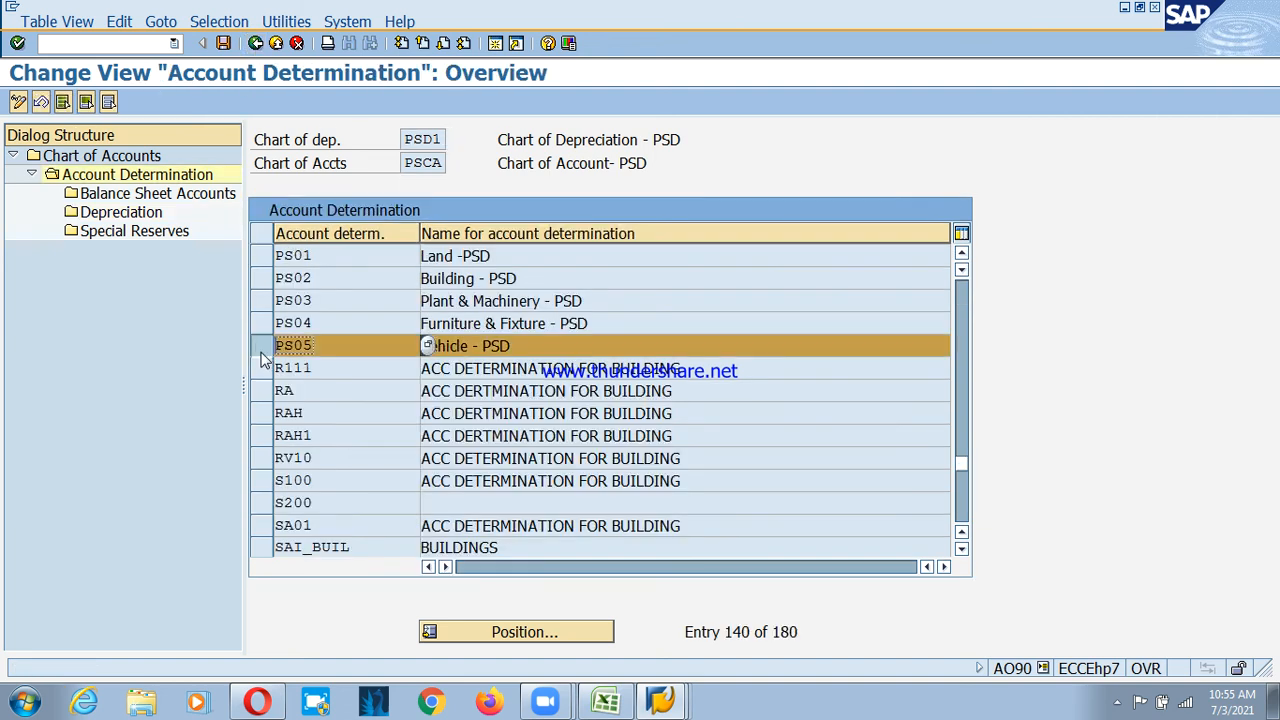
click(143, 214)
double_click(143, 195)
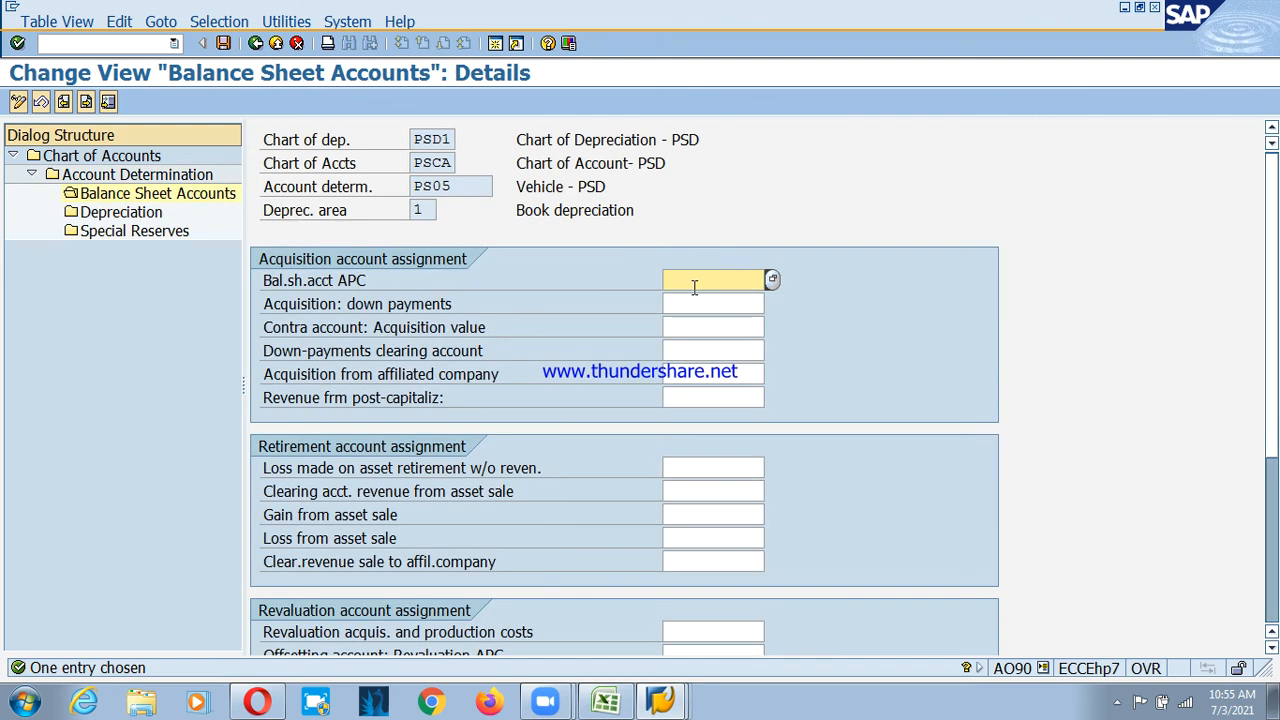
Assign 200014 Vehicle A/c as the Bal.sh.acct APC and 400606 for loss on retirement without revenue for PS05
click(694, 287)
click(705, 296)
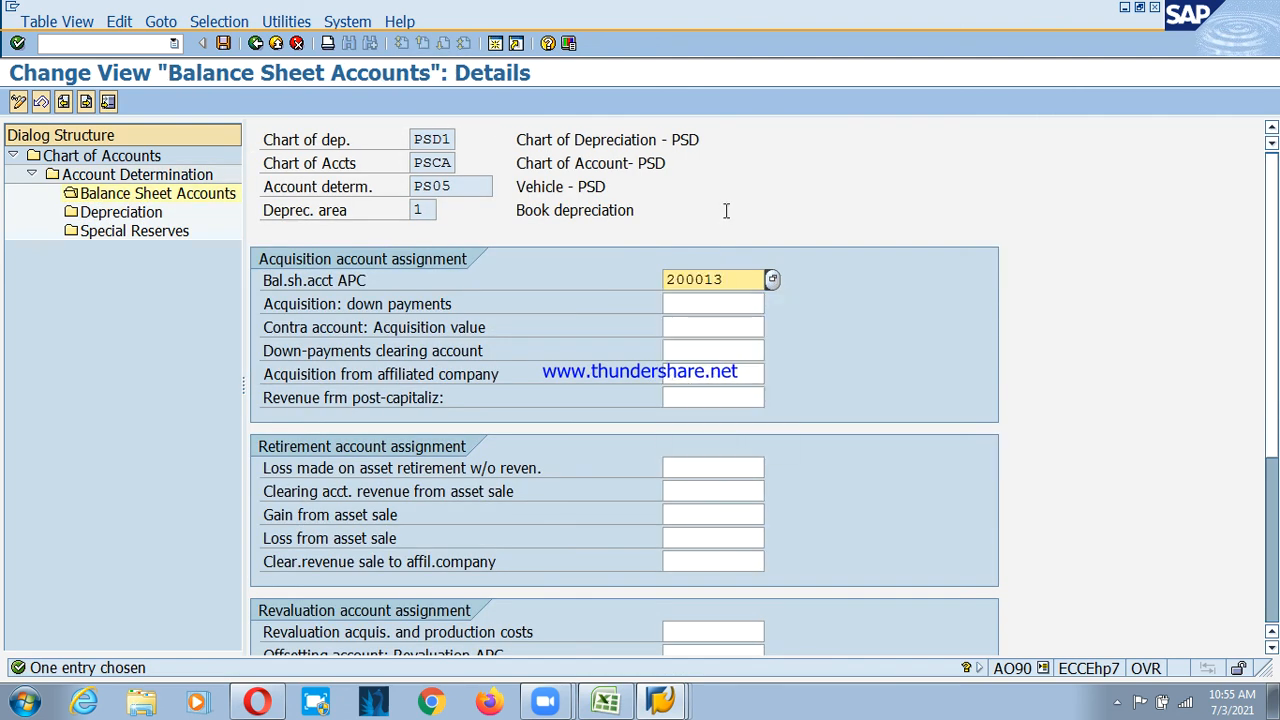
key(BackSpace)
text(4)
key(Return)
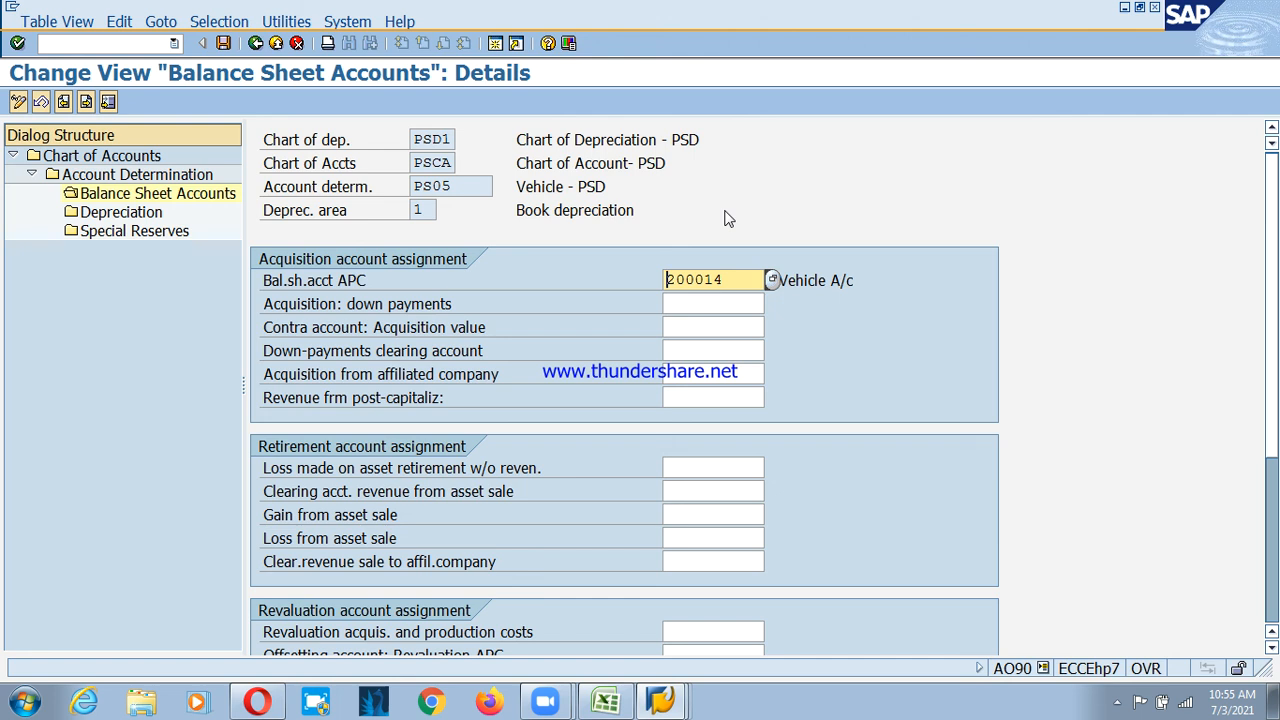
key(Tab)
key(Tab)
key(Tab)
key(Tab)
key(Tab)
key(Tab)
text(400606)
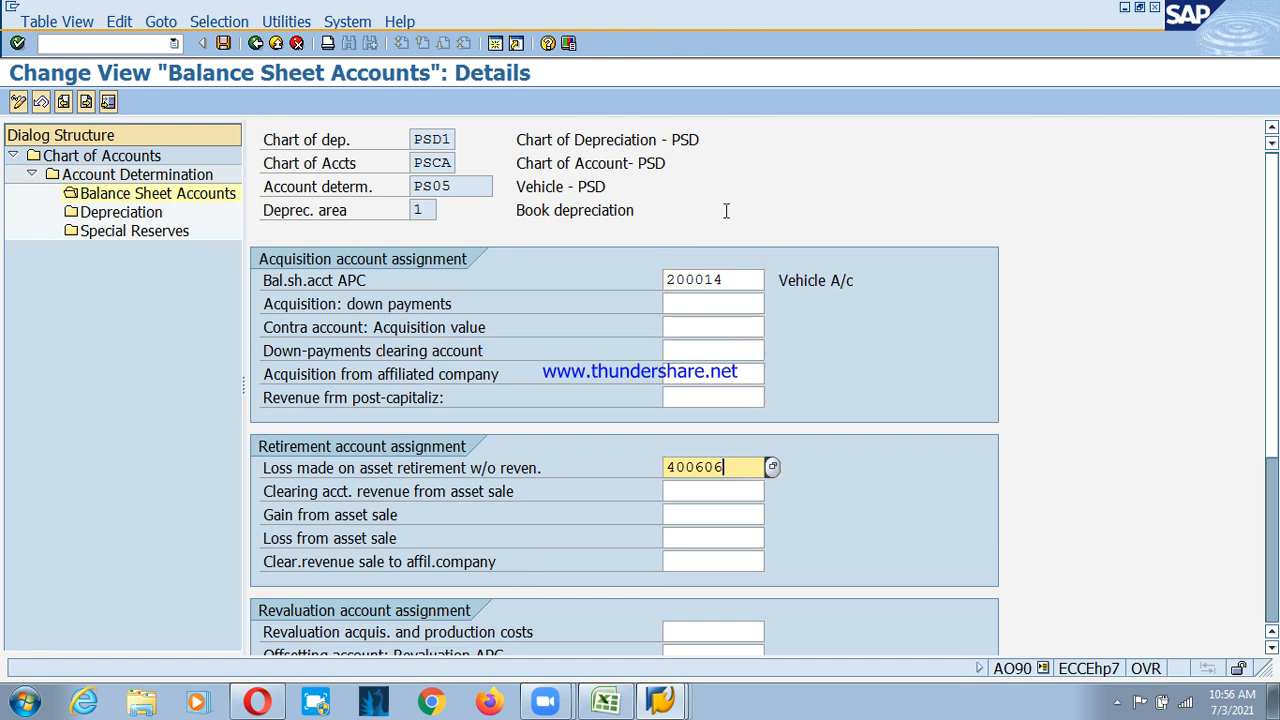
Assign PS05 accounts 300212 for revenue clearing, 300206 for gain and 400605 for loss from asset sale, and save the balance sheet accounts
key(Tab)
text(300212)
key(Tab)
text(300206)
key(Tab)
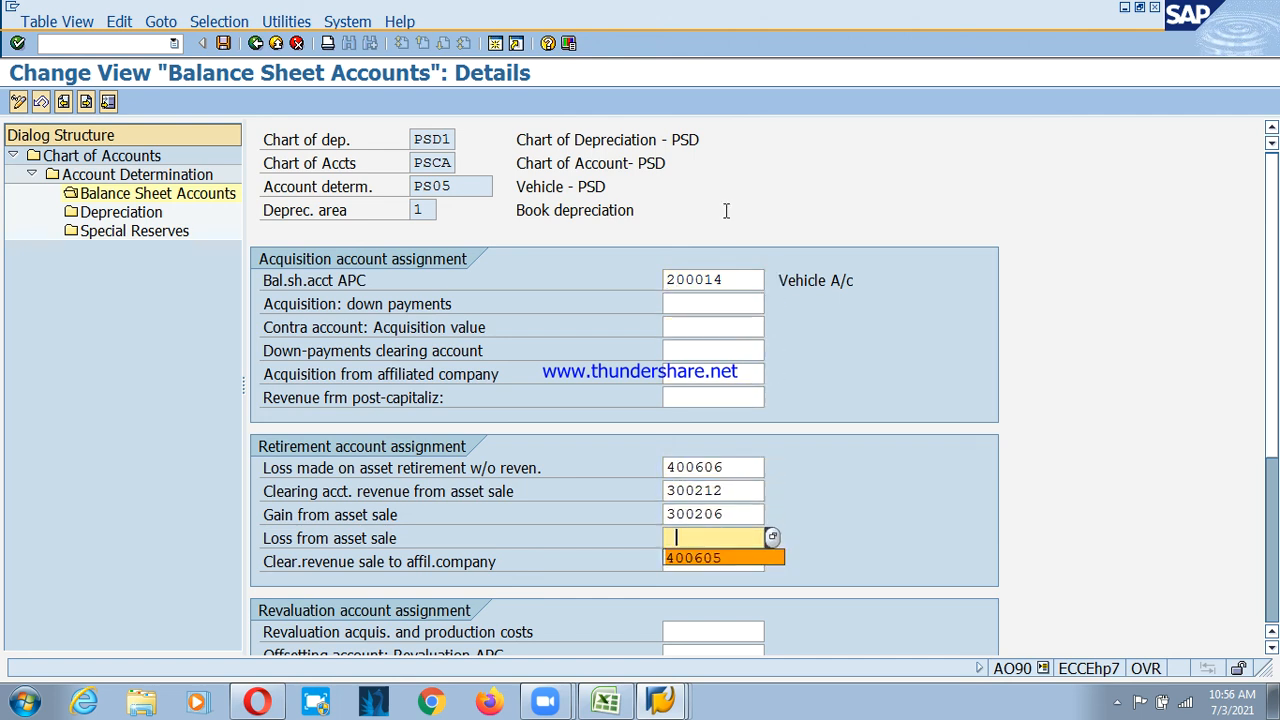
text(400605)
key(Return)
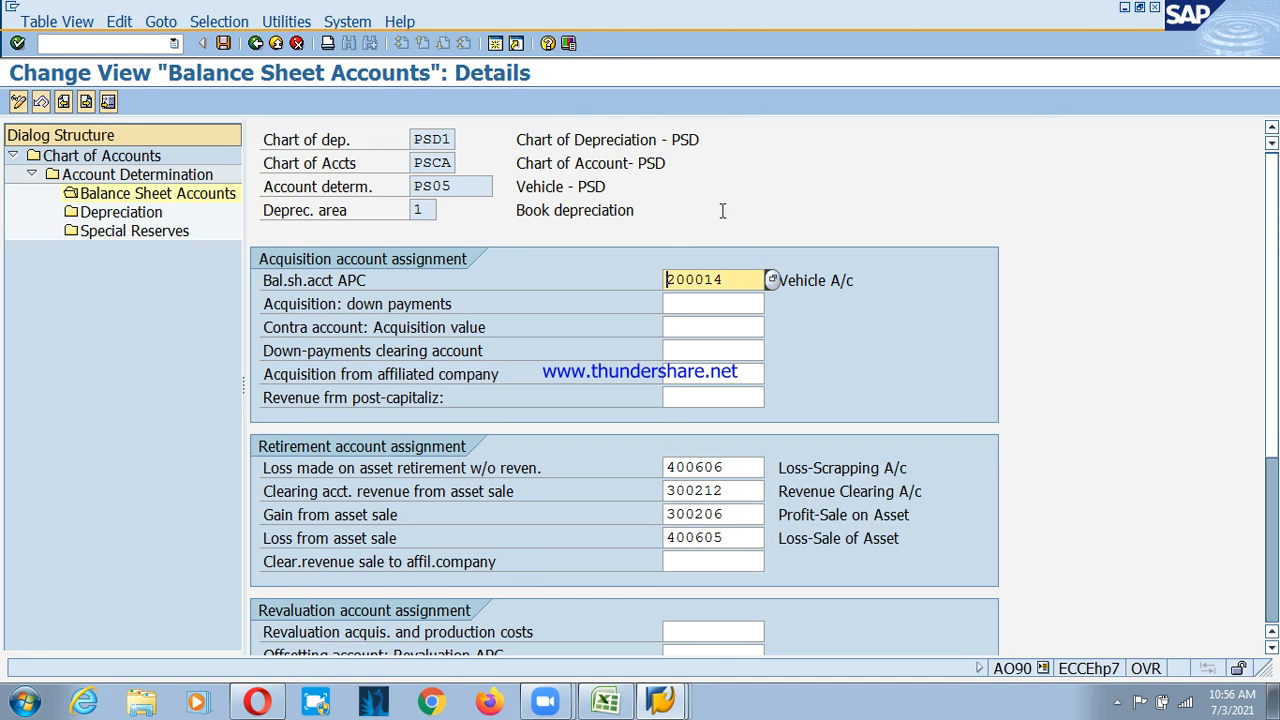
key(ctrl+s)
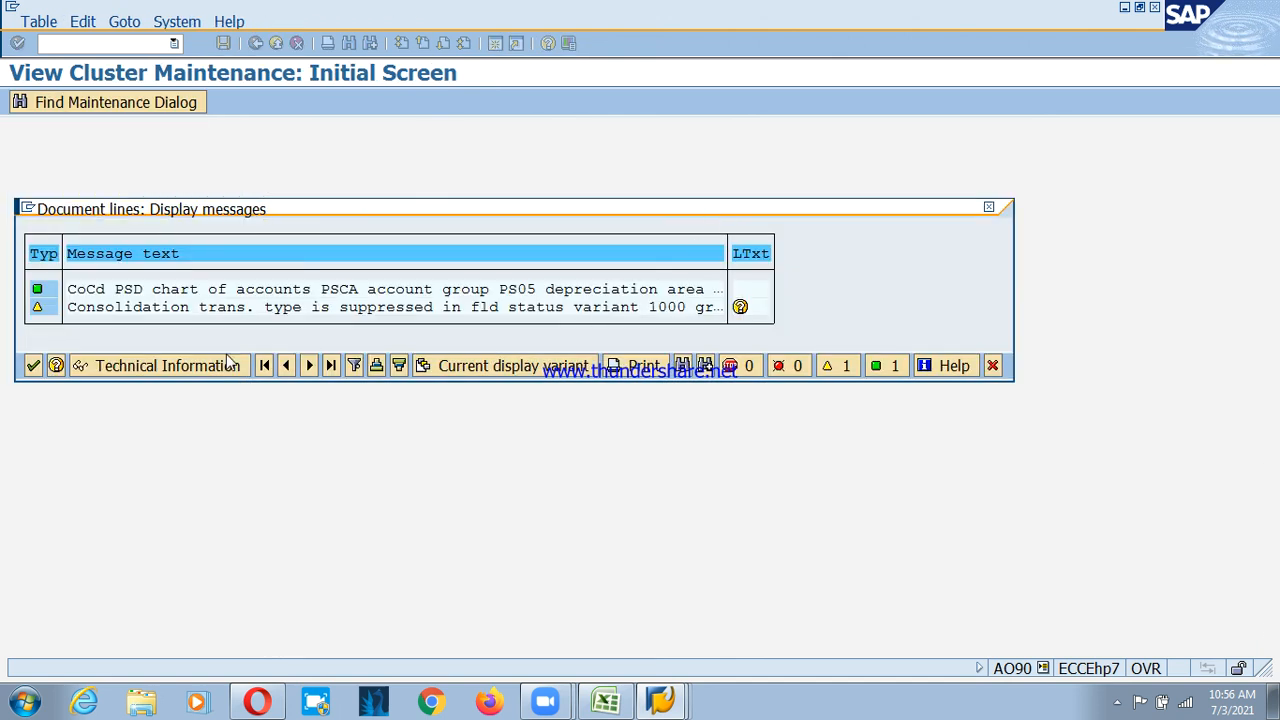
click(32, 366)
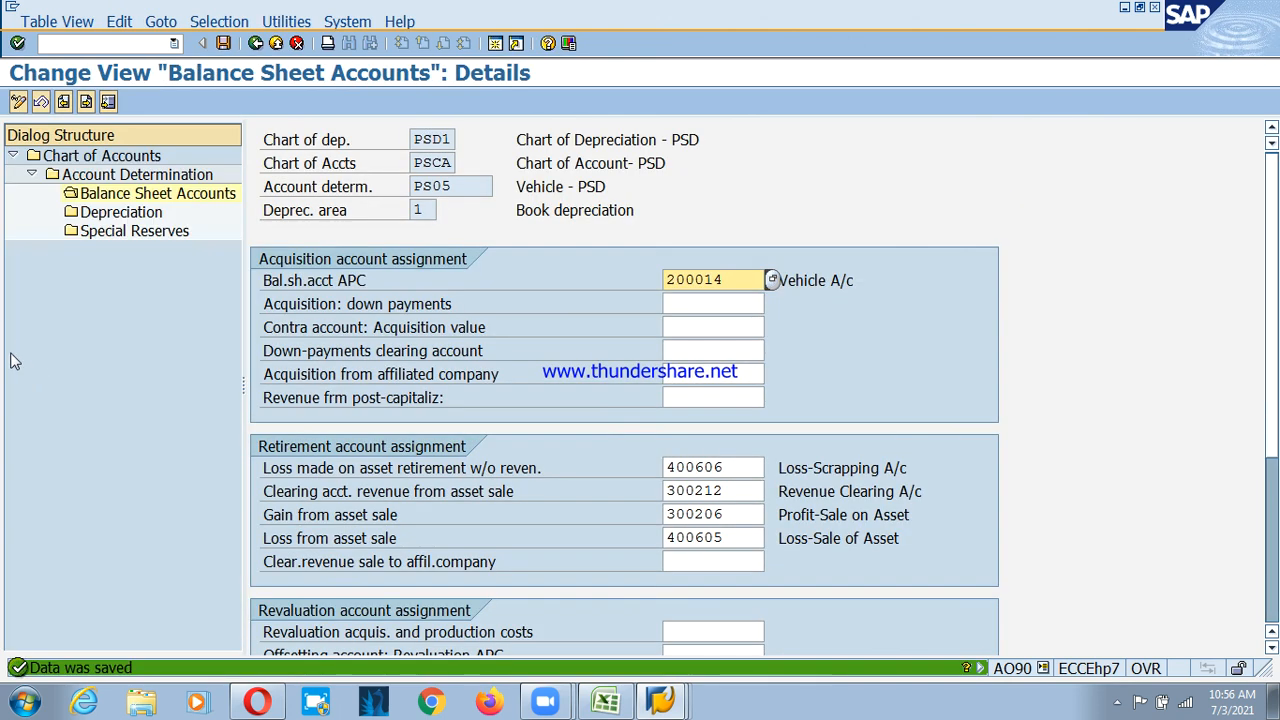
Assign PS05 depreciation accounts 200414 for accumulated ordinary depreciation and 400900 for ordinary depreciation expense, and save them
double_click(112, 213)
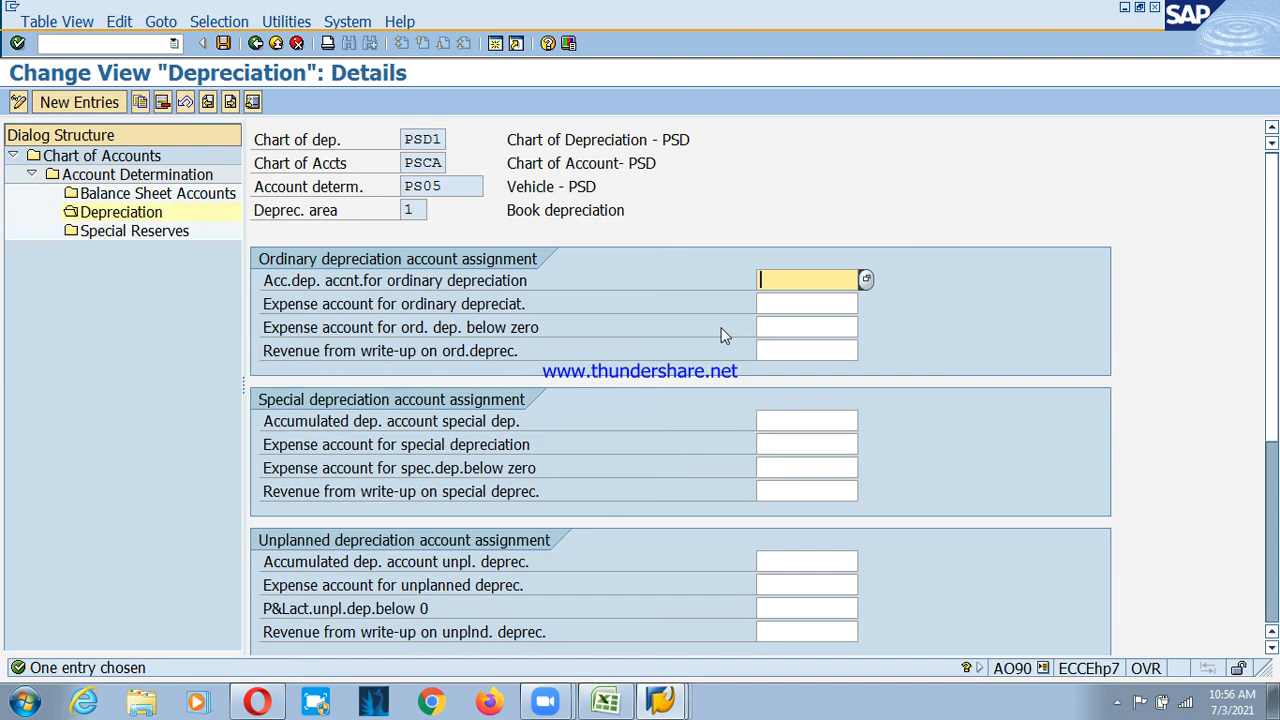
key(space)
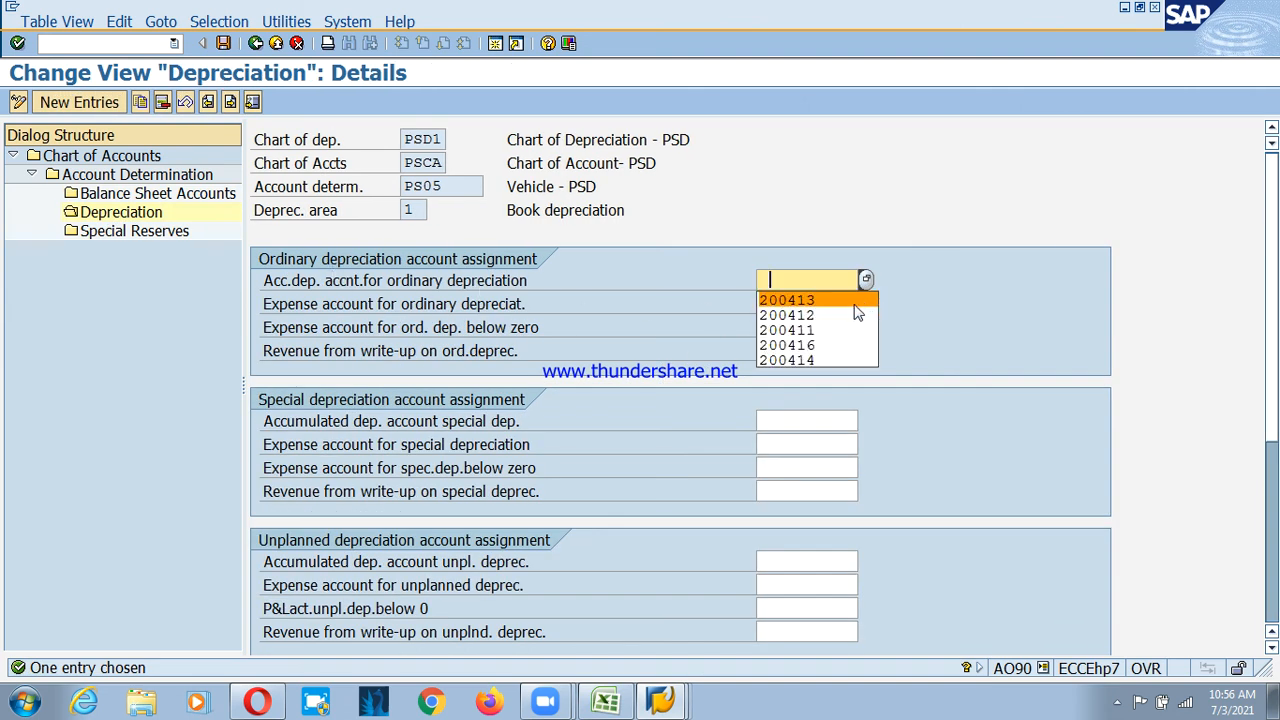
click(846, 304)
key(BackSpace)
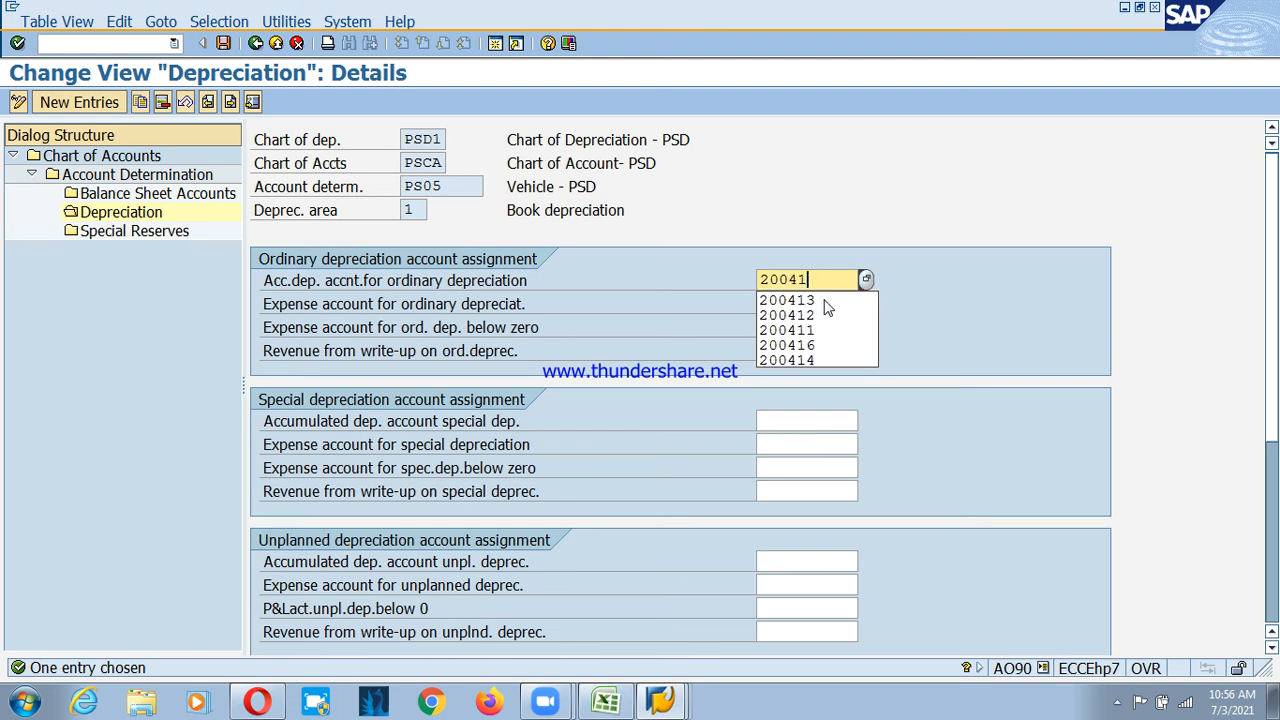
text(4)
click(826, 303)
key(BackSpace)
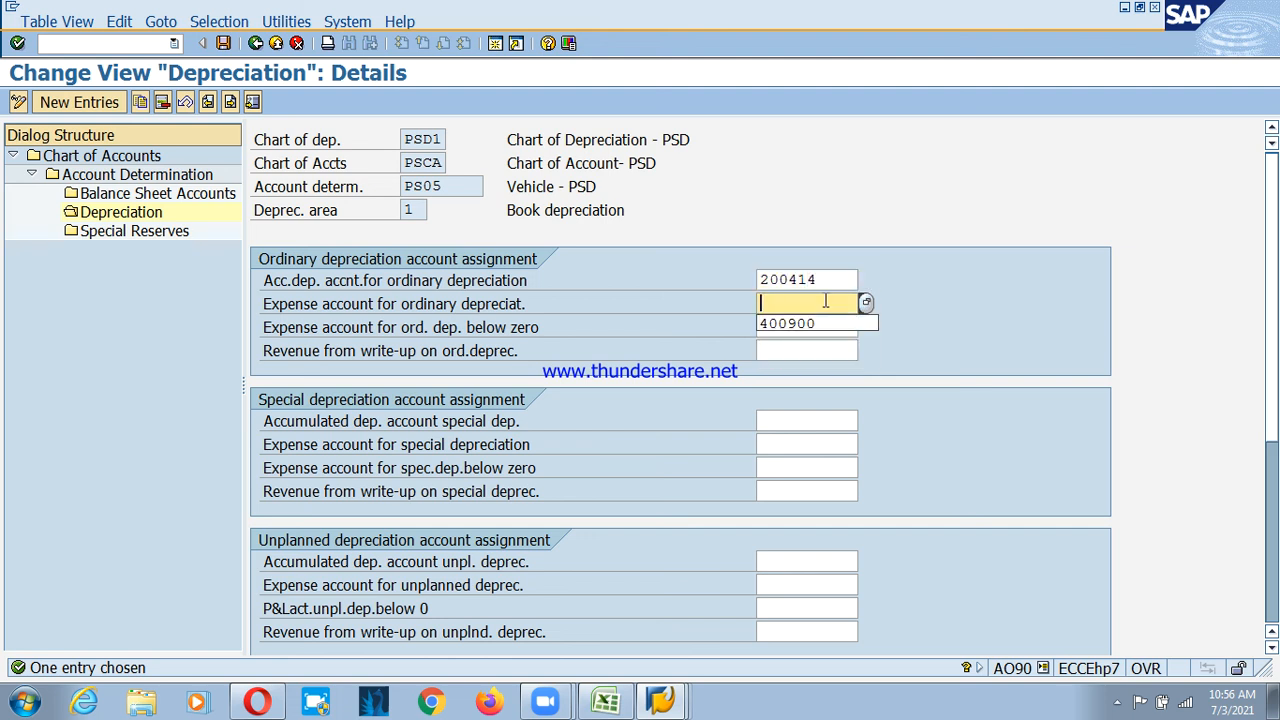
text(400900)
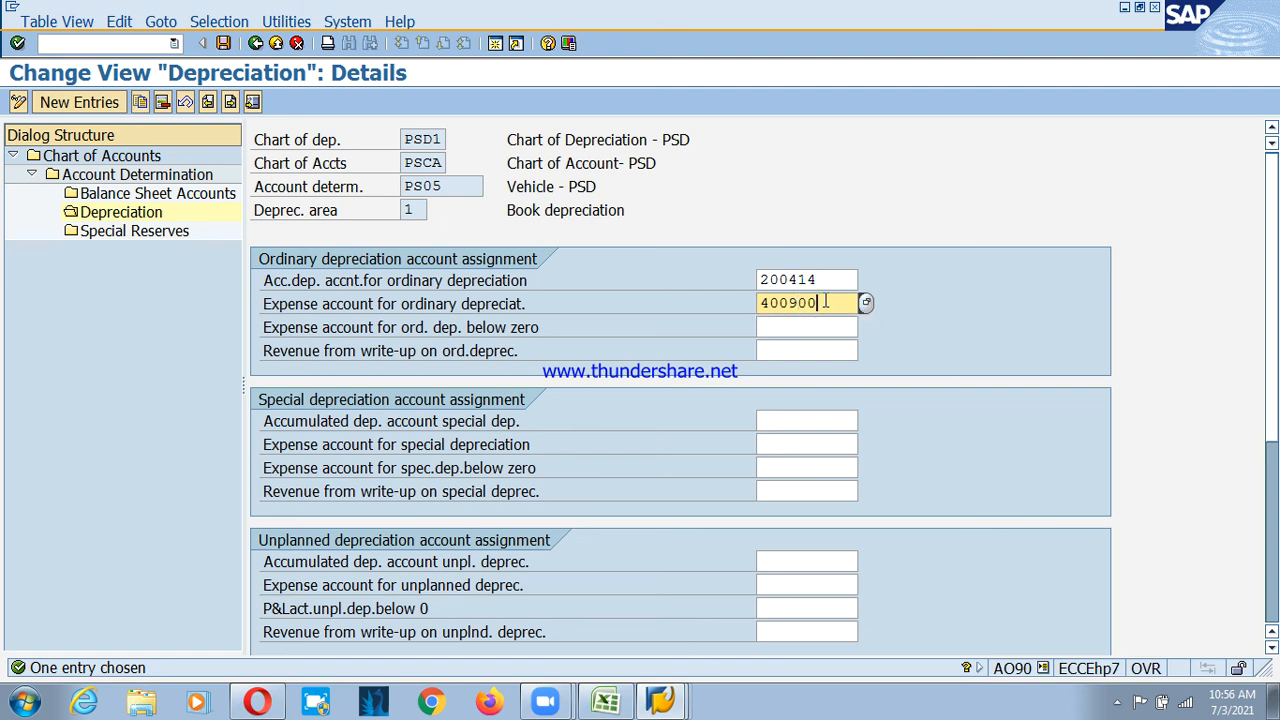
key(Return)
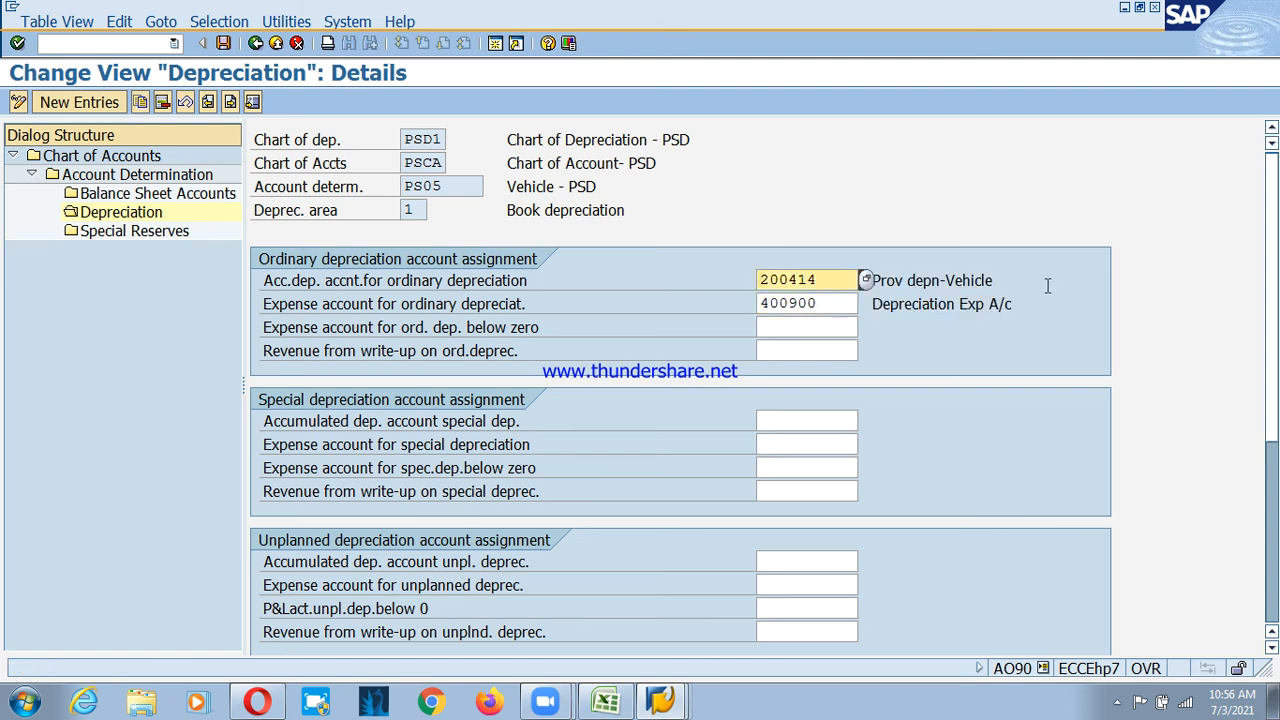
click(912, 305)
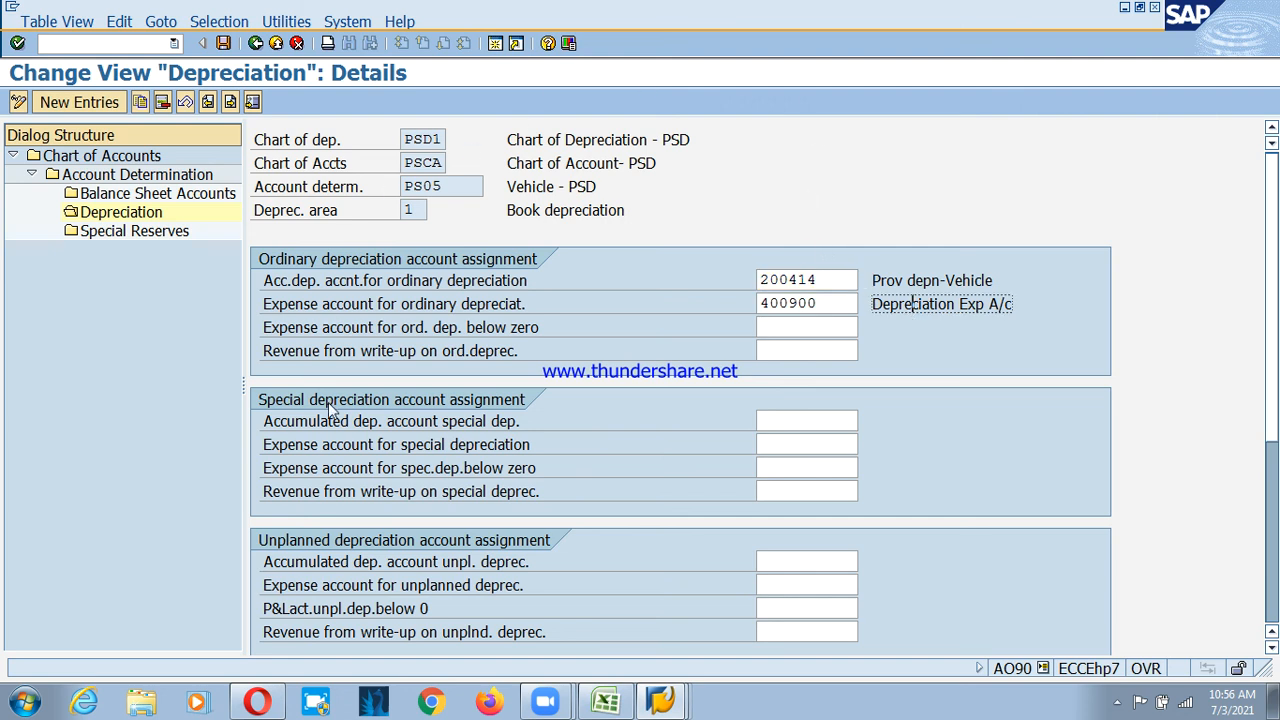
click(223, 43)
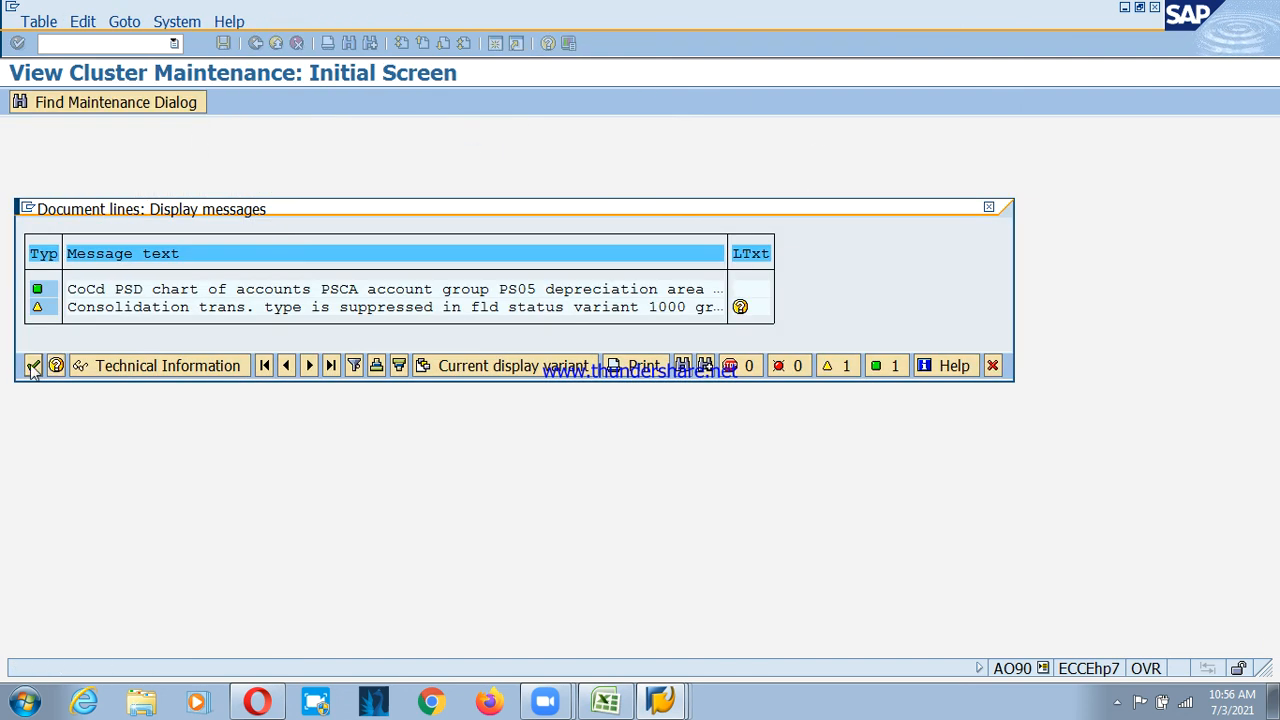
click(32, 366)
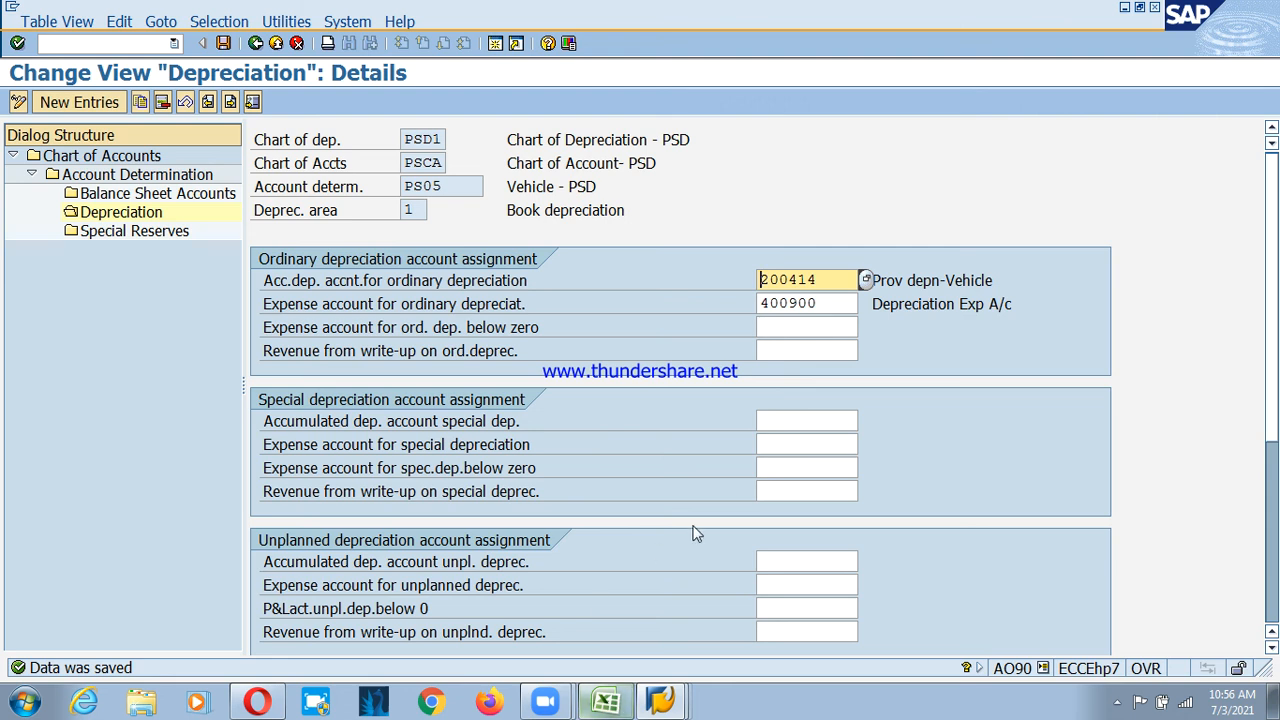
Switch to the PSD workbook in Excel and review the configuration steps and end user's activities list
click(606, 701)
scroll(150, 500, down, 3)
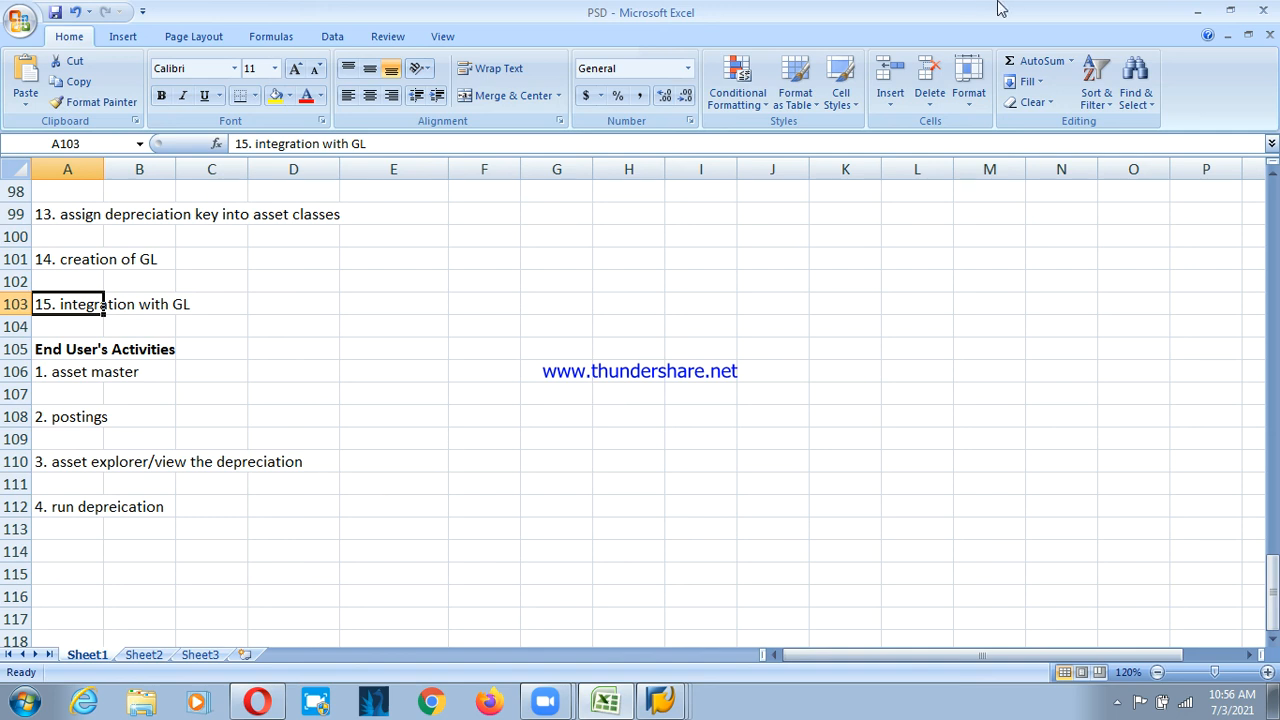
click(1195, 18)
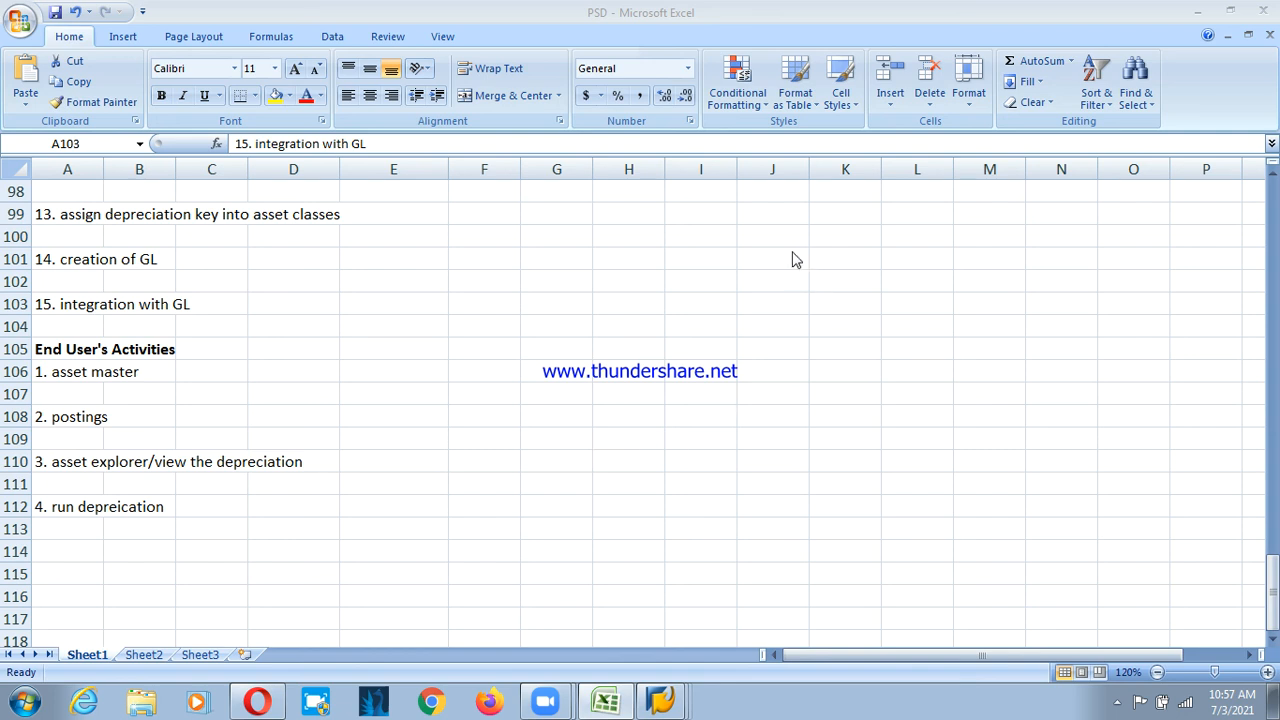
Switch to the Zoom meeting, check the chat messages and close the chat window
click(896, 6)
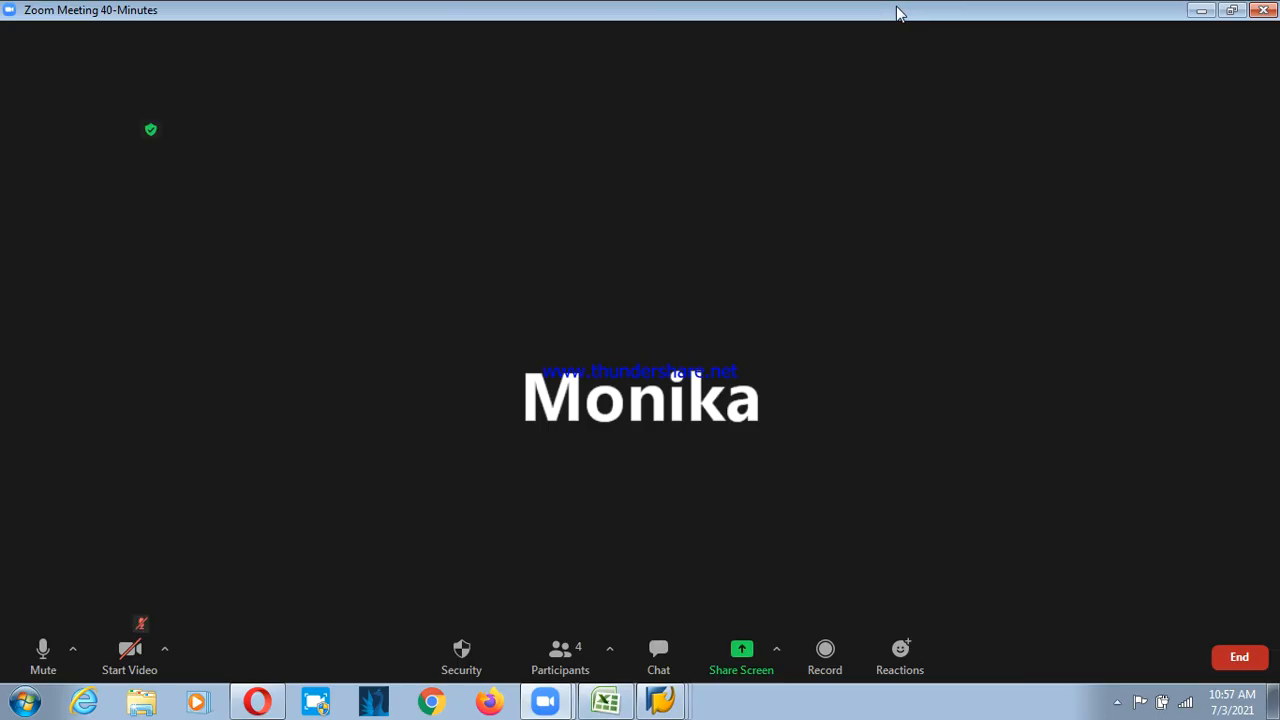
click(677, 652)
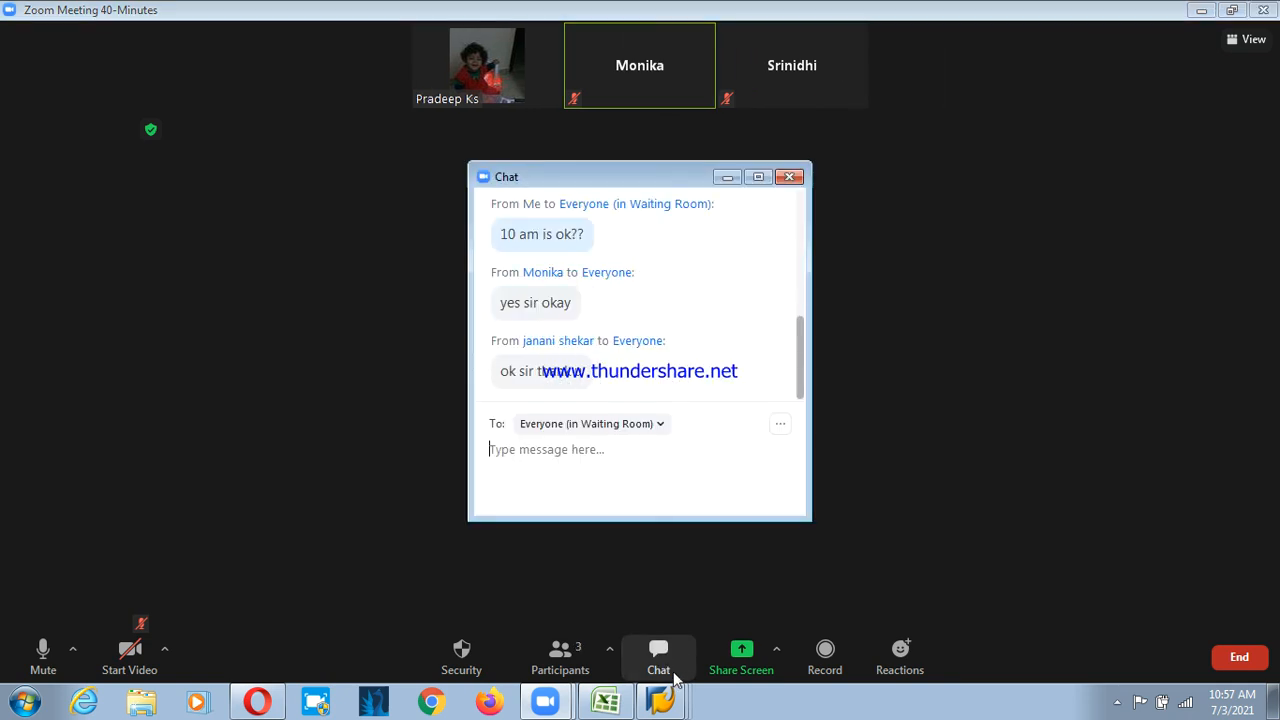
click(799, 176)
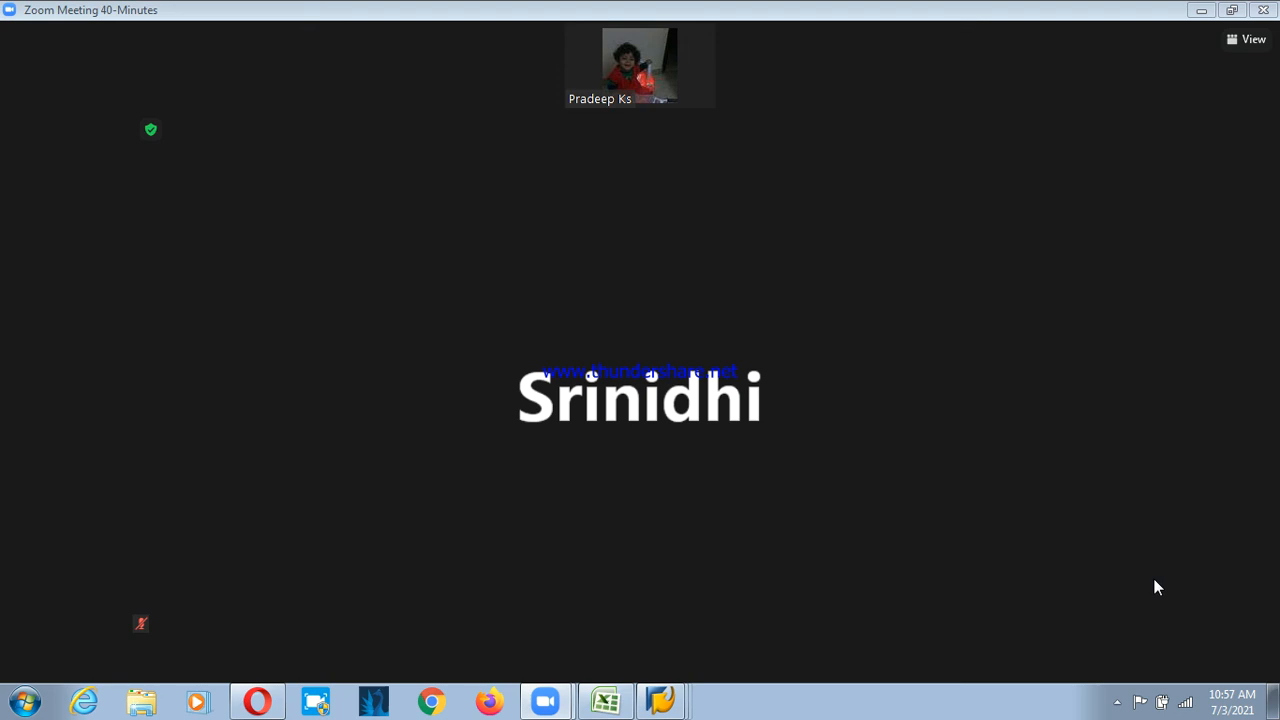
Close the main Zoom window and show the hidden notification icons
key(alt+Tab)
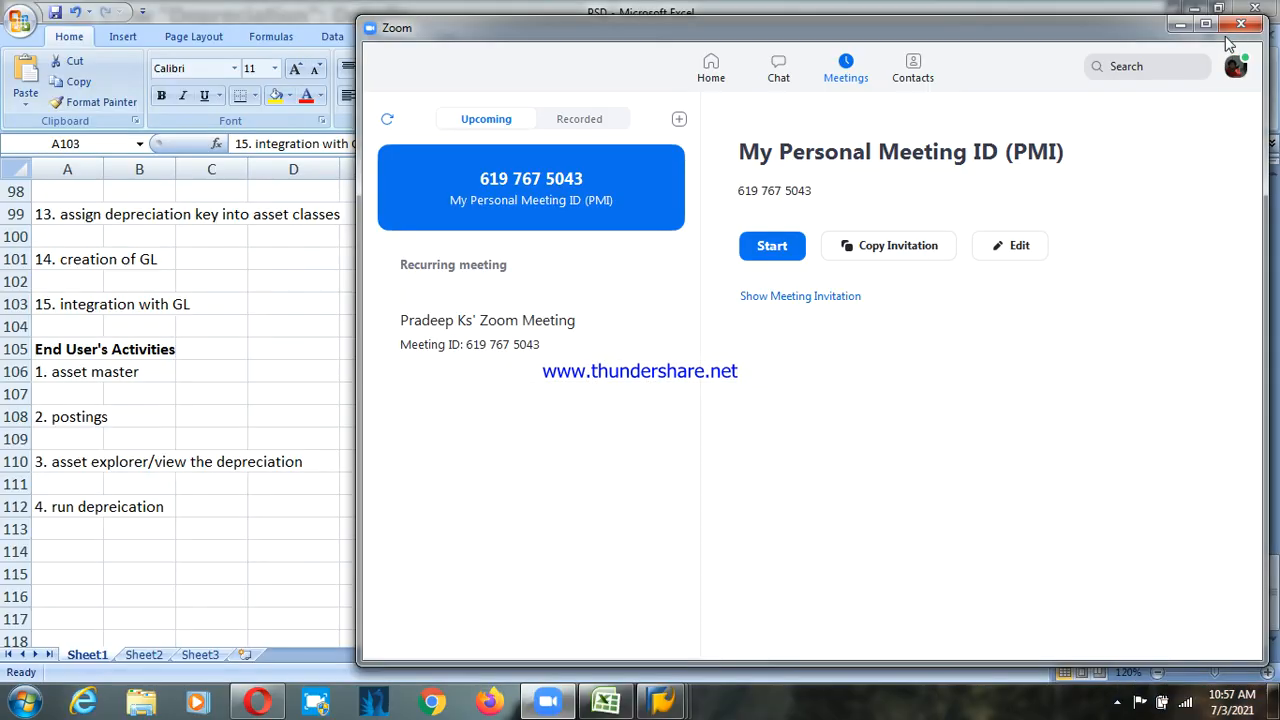
click(1246, 29)
click(1117, 702)
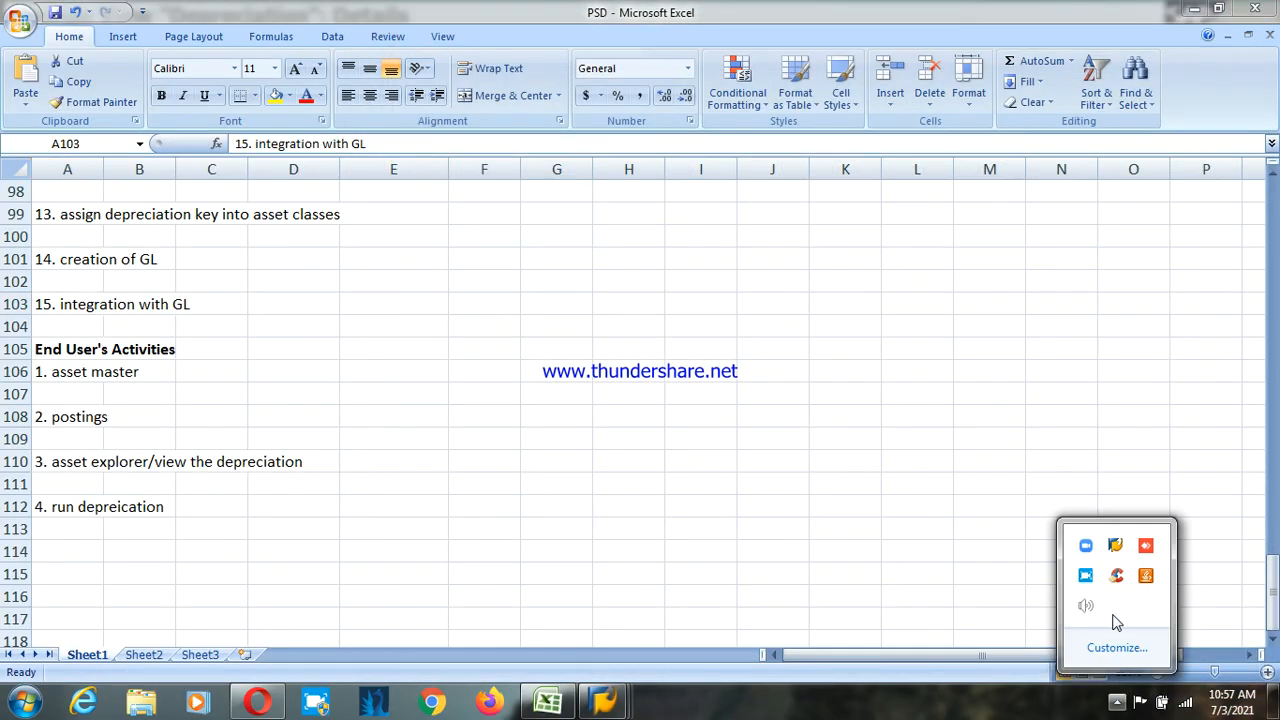